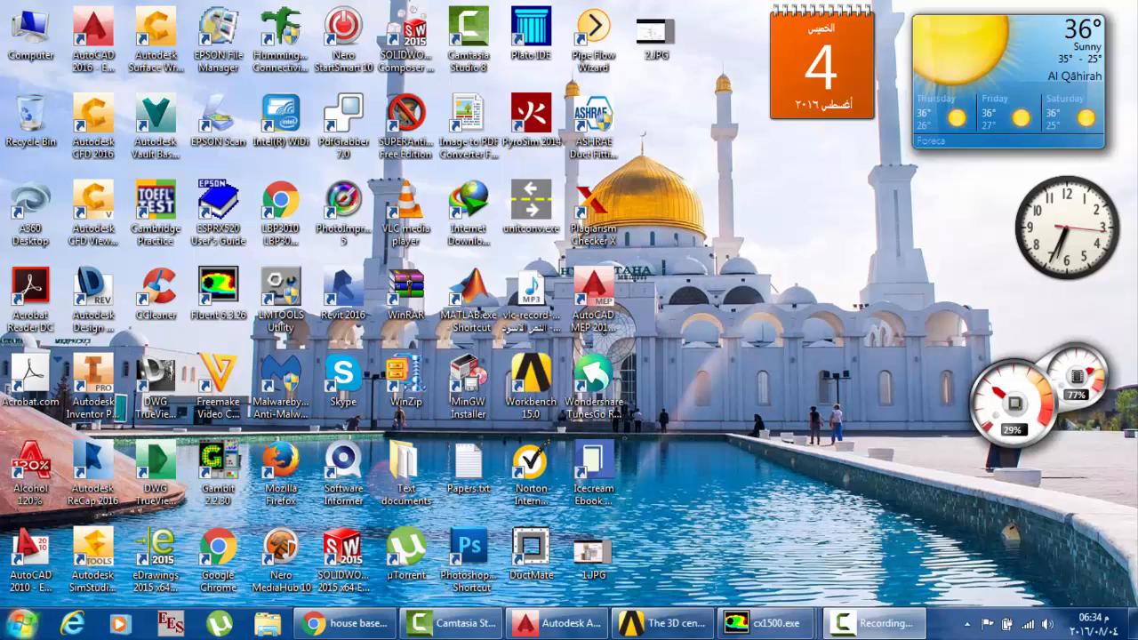
Step: Start Hourly Analysis Program 4.41, open the mall project and maximize its window
key(super)
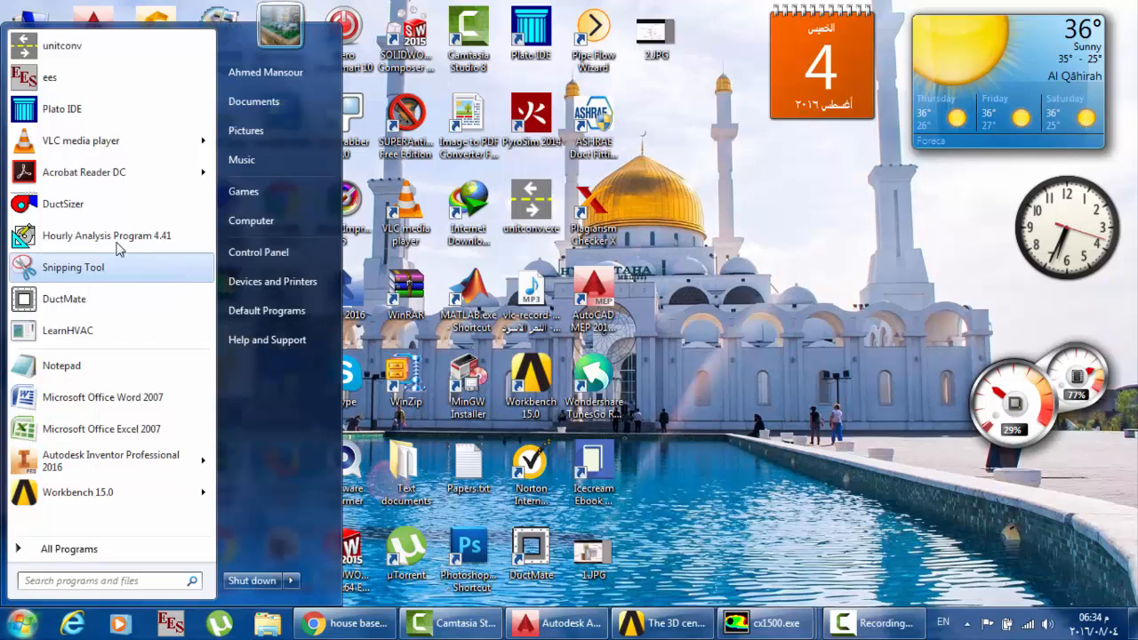
click(112, 244)
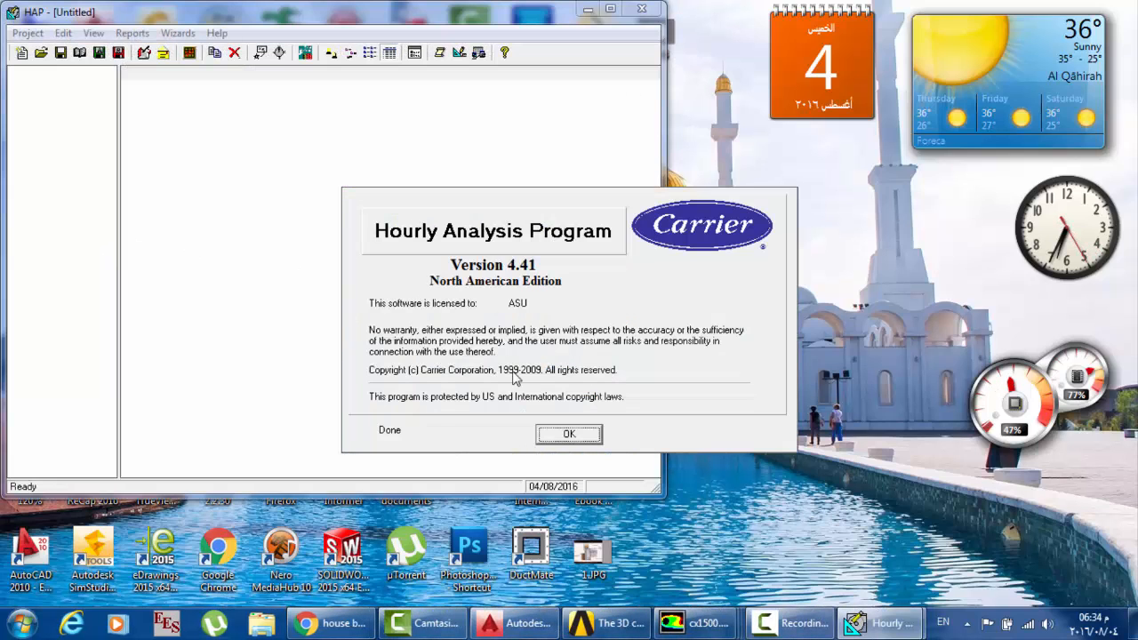
click(562, 434)
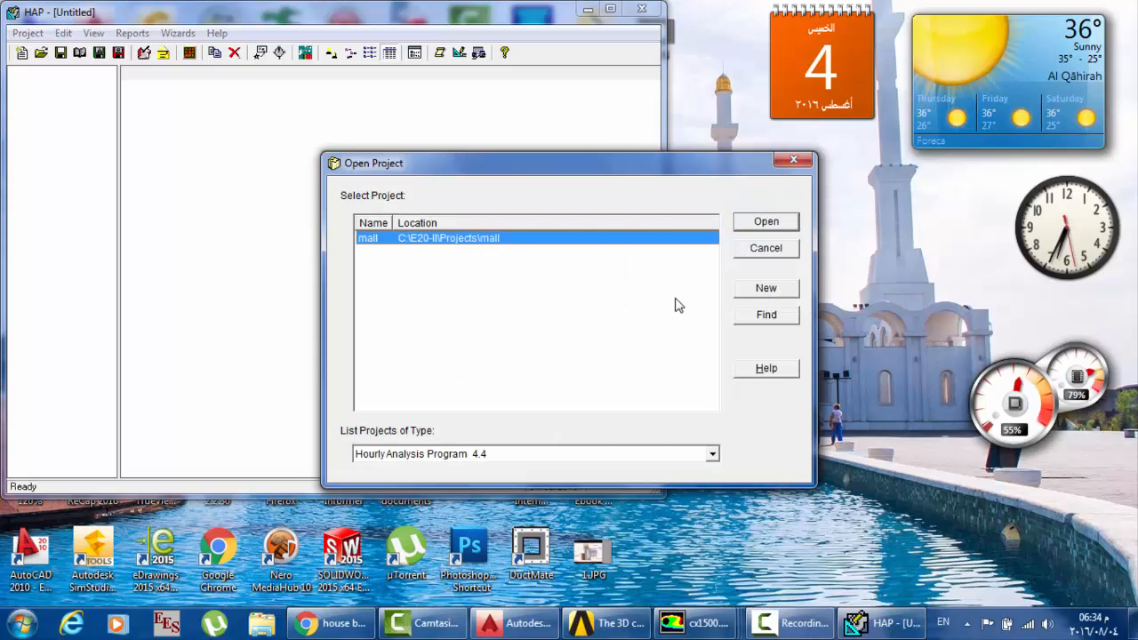
click(763, 224)
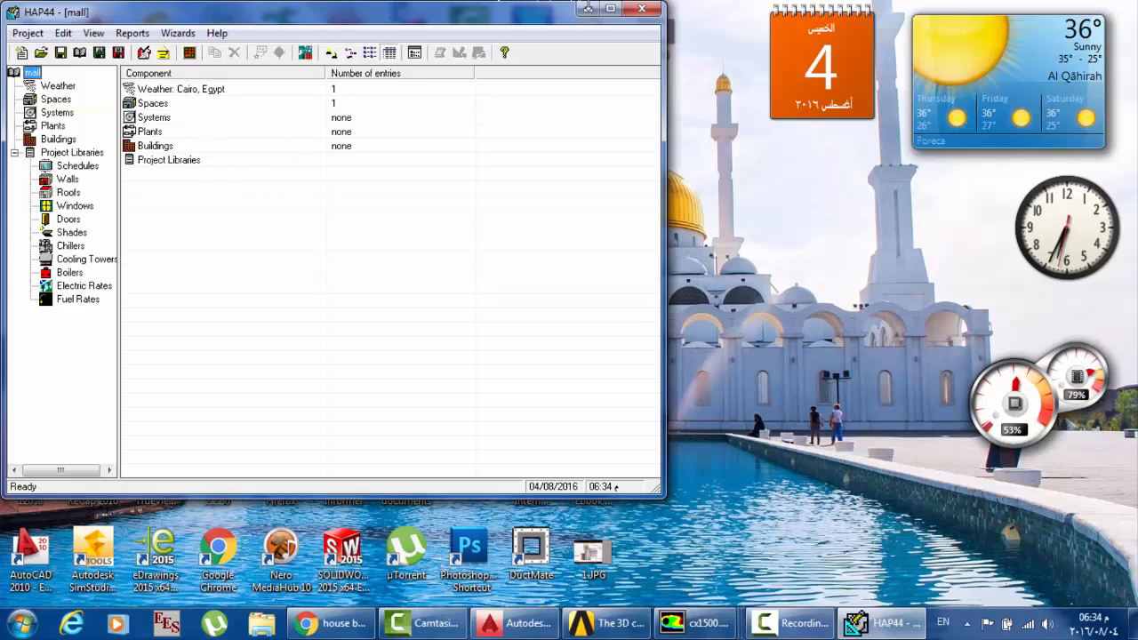
click(610, 8)
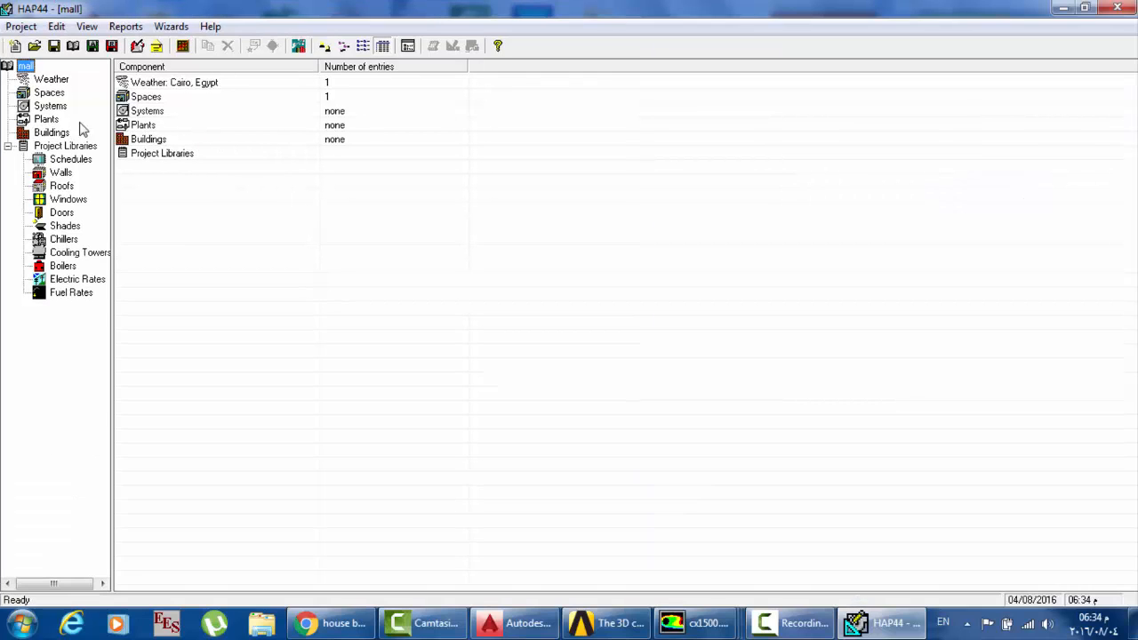
Step: Open the properties of the space 001-GF-office in the mall project
click(44, 94)
key(Up)
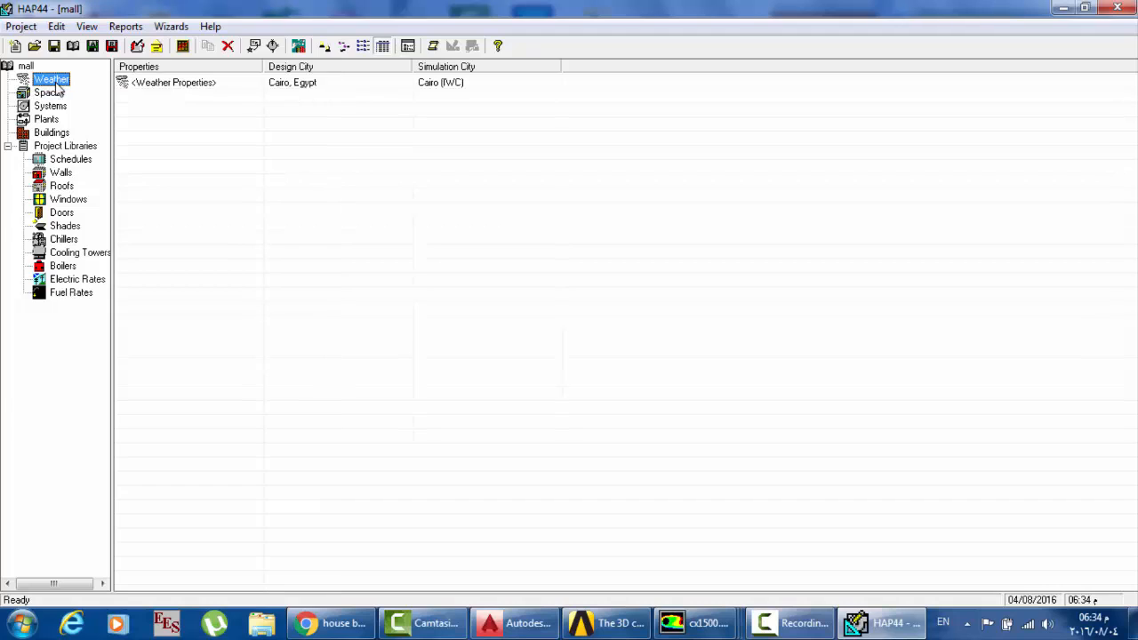
click(50, 94)
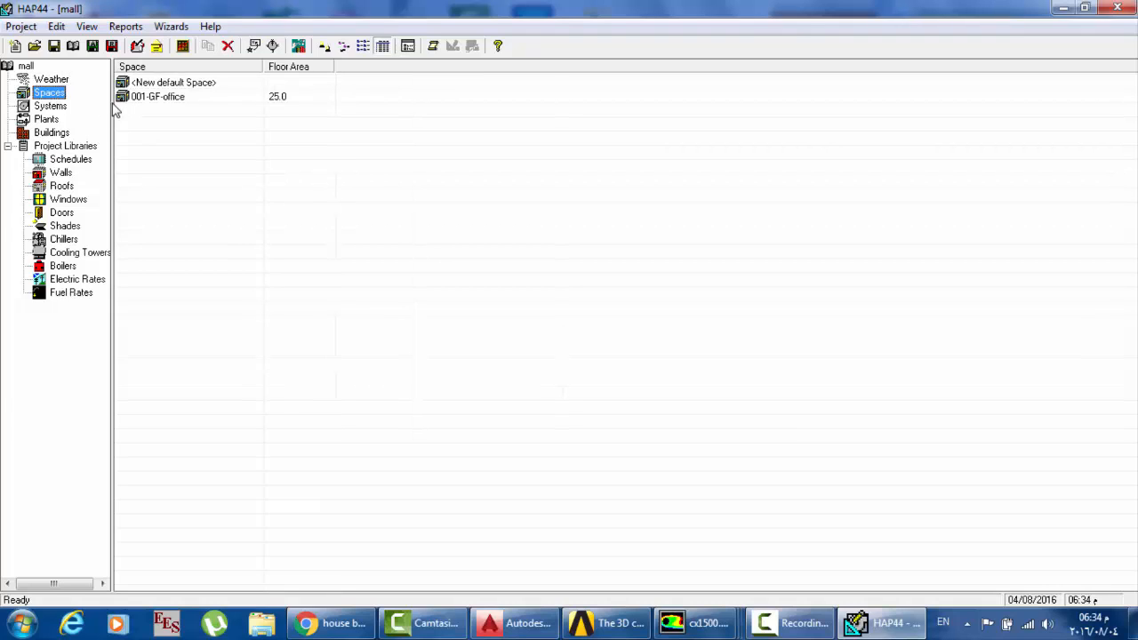
click(167, 97)
double_click(166, 96)
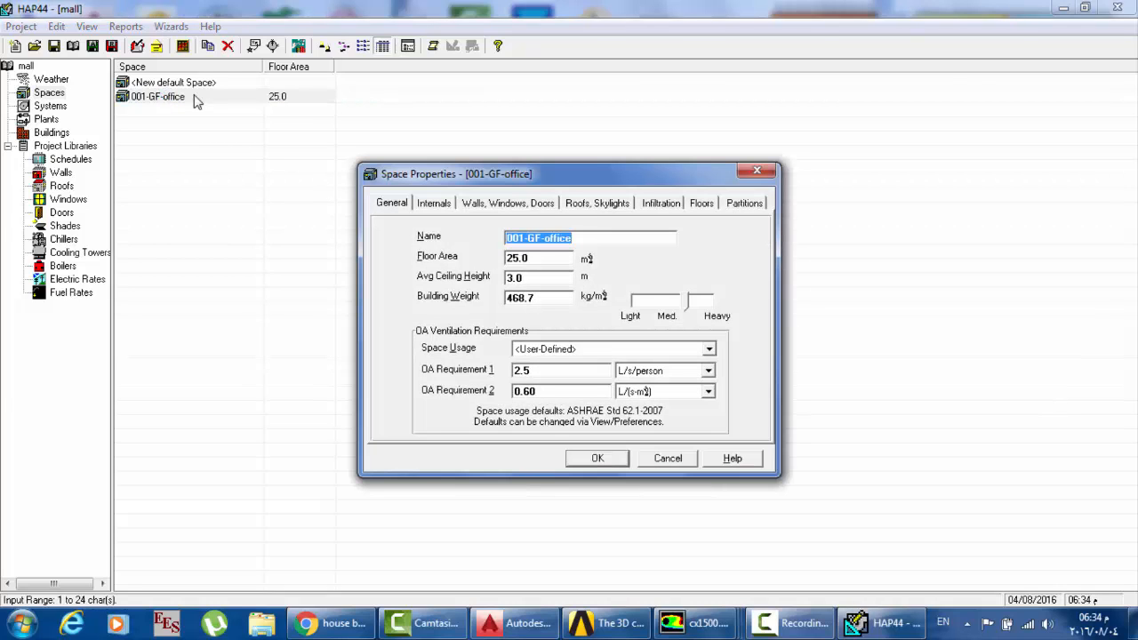
Step: Review the office space's internal loads, walls, roofs, infiltration and partitions, ending on its floor type settings
click(432, 205)
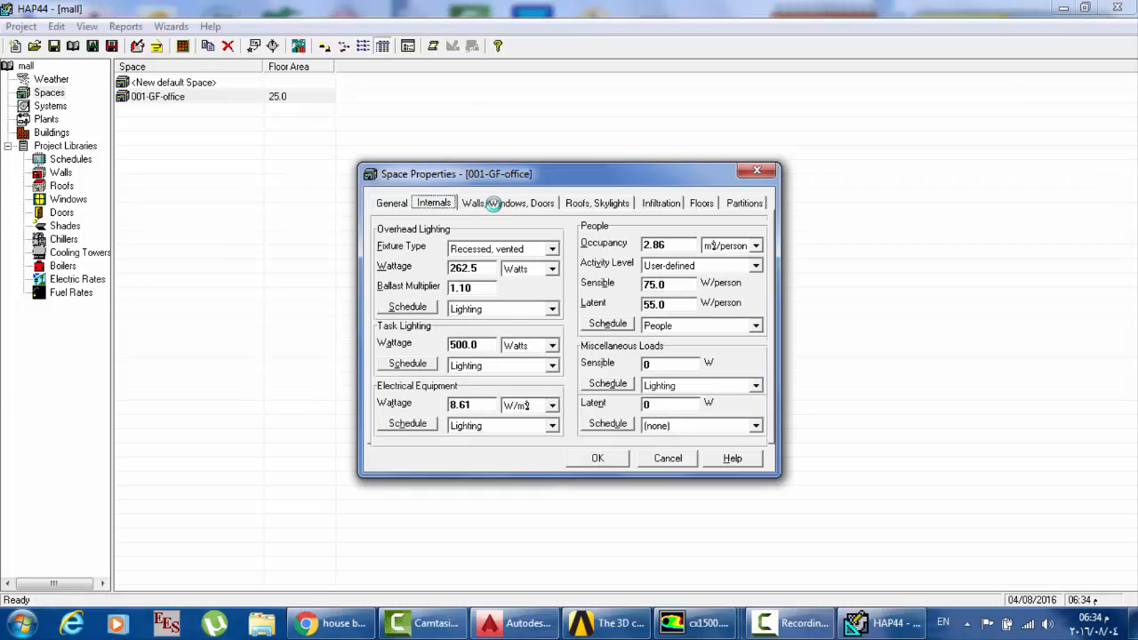
click(493, 204)
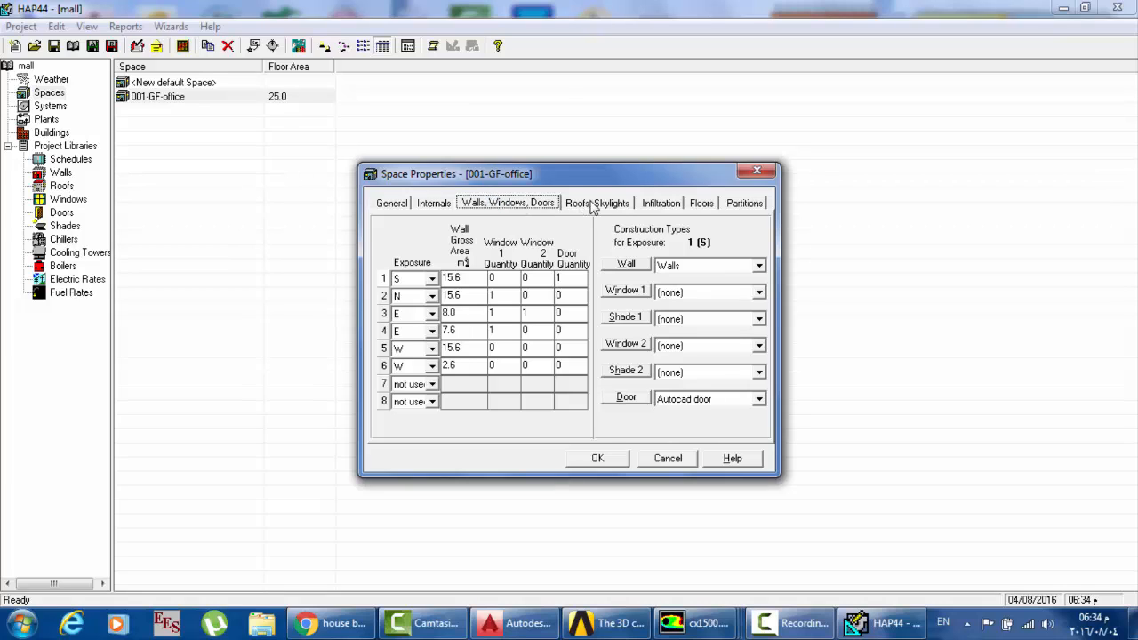
click(593, 205)
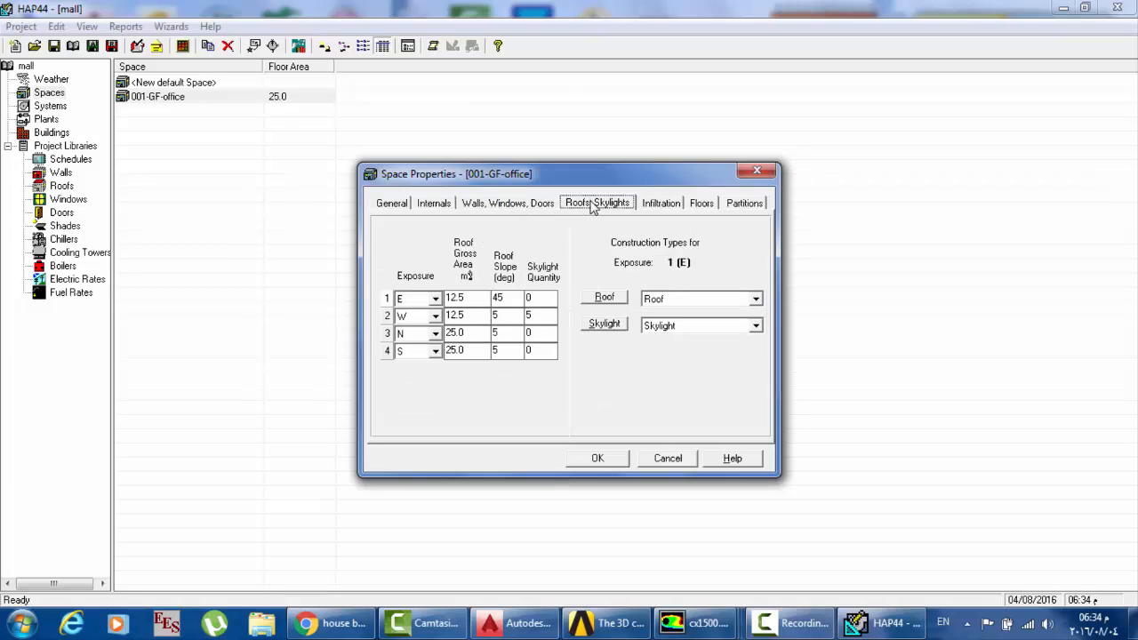
click(656, 207)
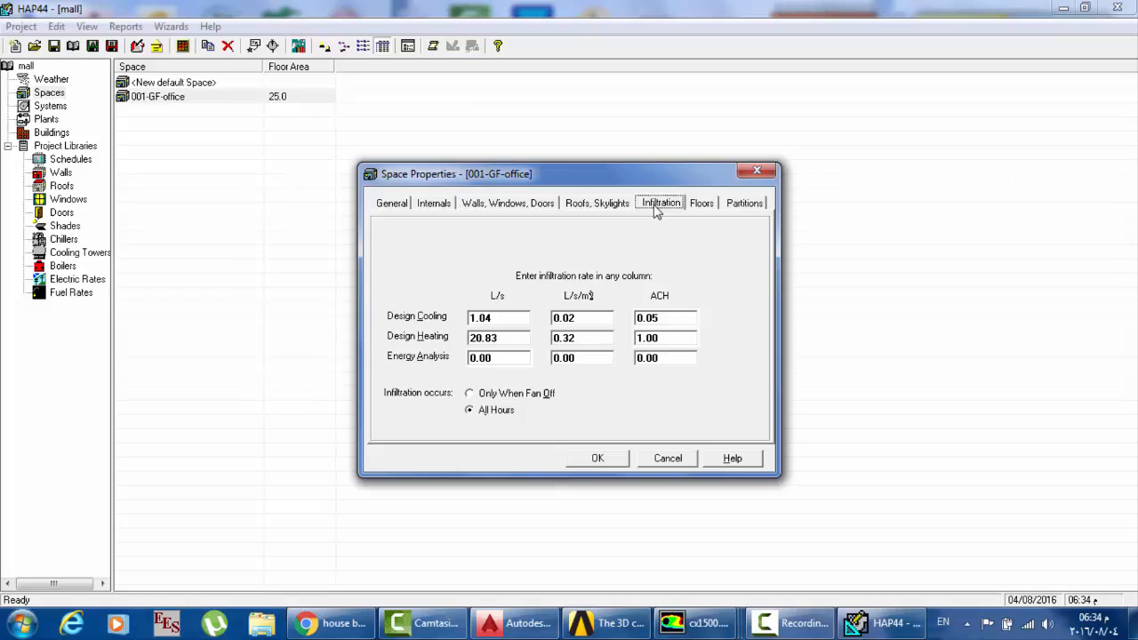
click(712, 207)
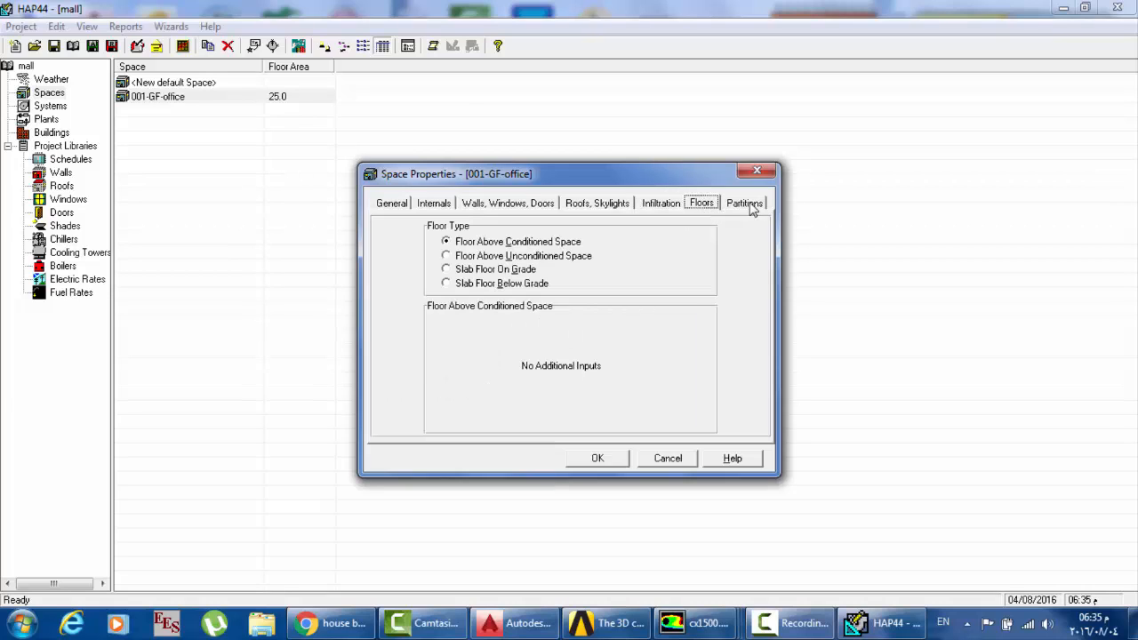
click(751, 205)
click(702, 203)
click(762, 205)
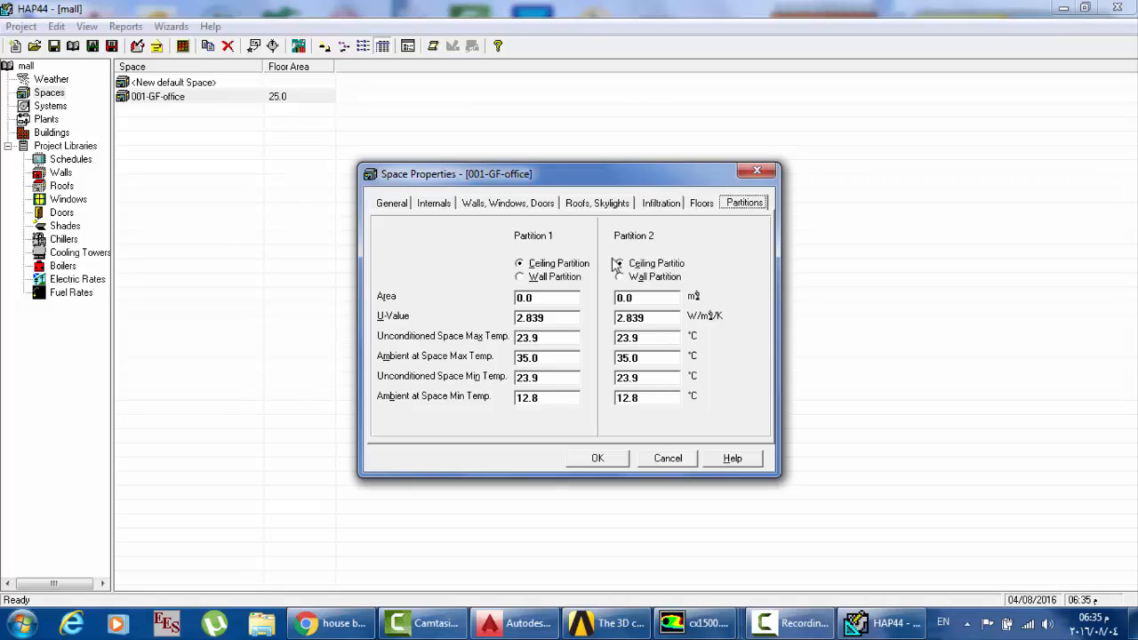
click(709, 207)
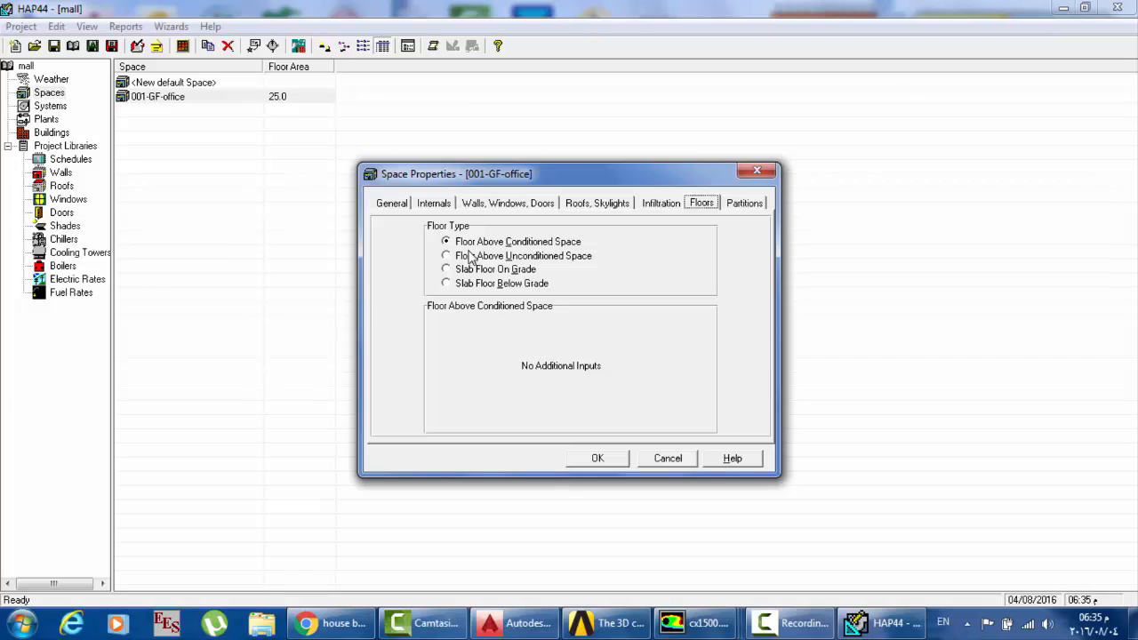
Step: Switch to AutoCAD, orbit the two-storey building to view its front and side walls from above, and exit the orbit
click(520, 623)
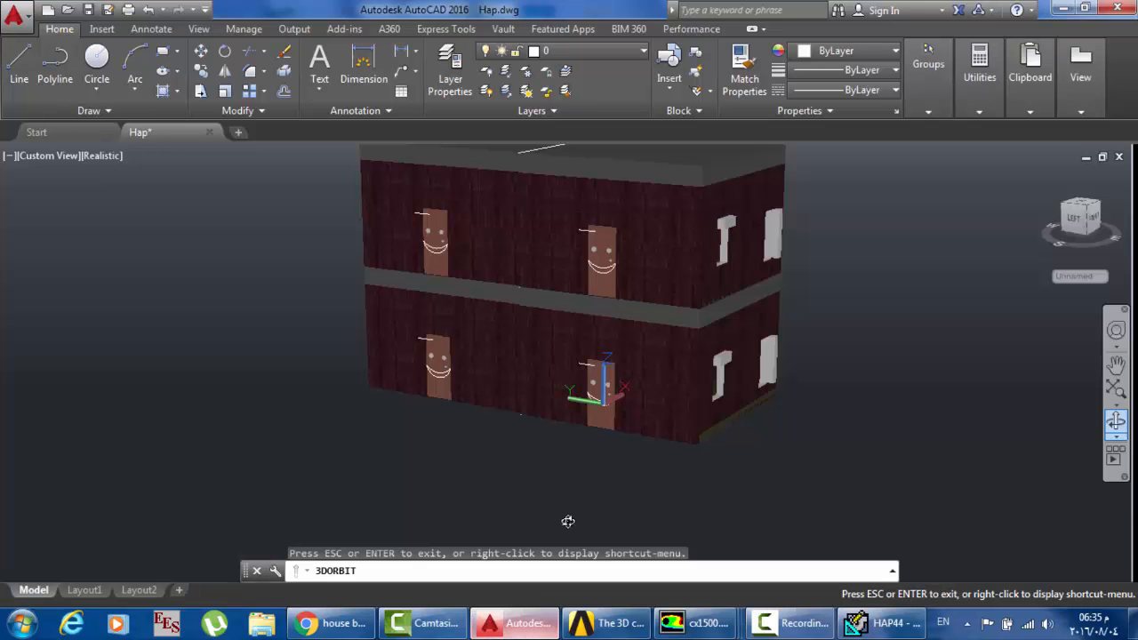
mouse_move(829, 303)
mouse_down()
mouse_move(812, 333)
mouse_move(790, 340)
mouse_move(791, 319)
mouse_move(818, 318)
mouse_up()
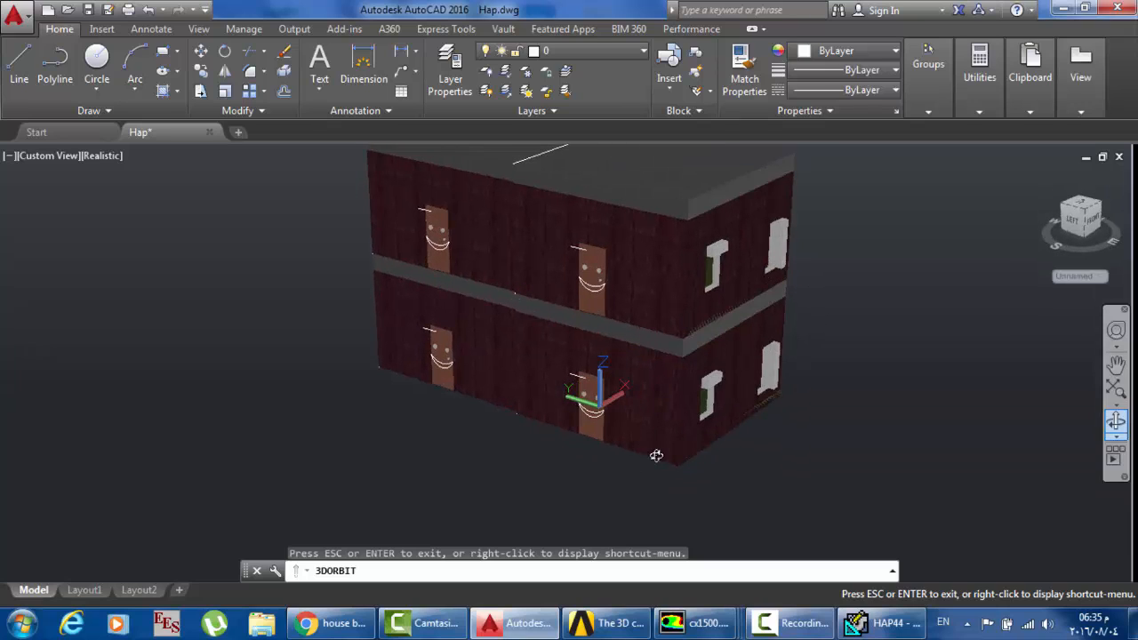
right_click(537, 435)
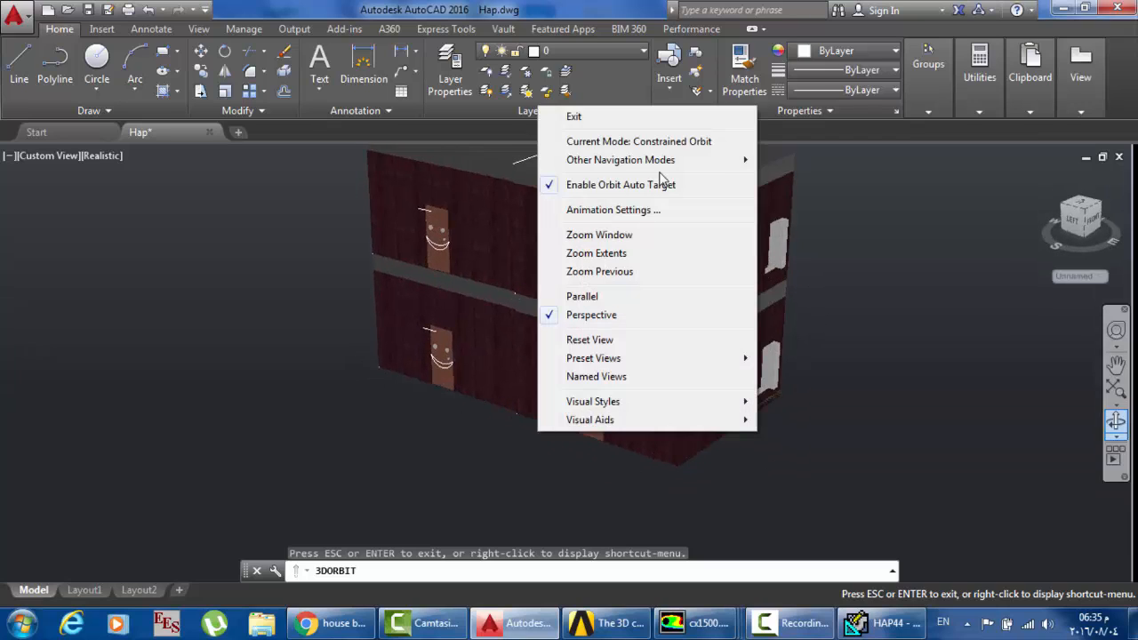
click(617, 117)
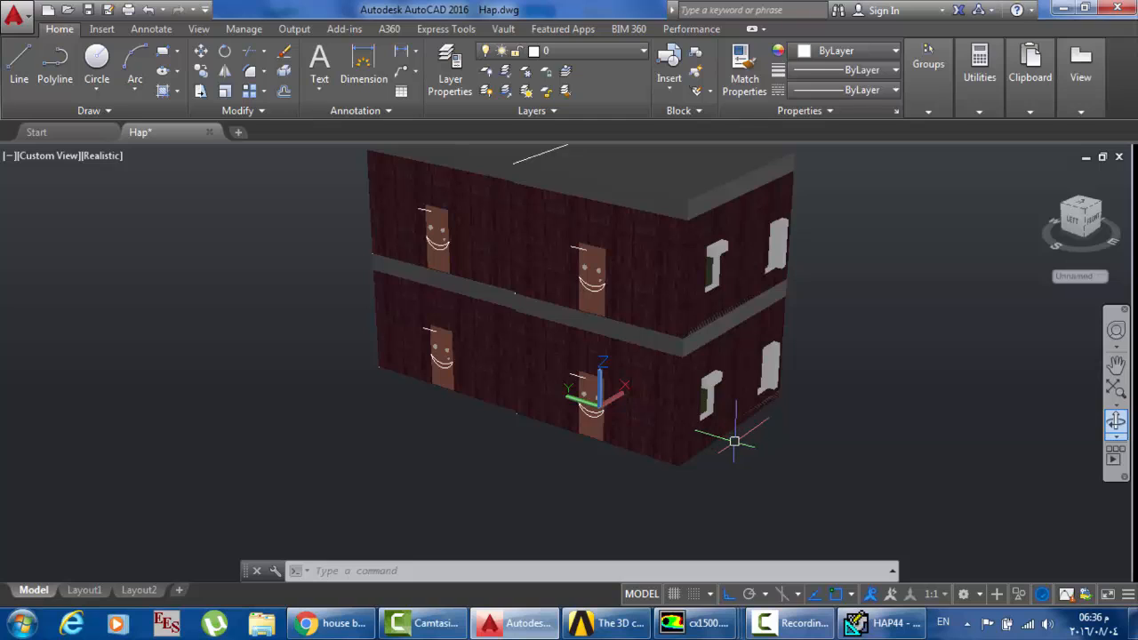
Step: Highlight the ground-floor front walls and the base floor of the building, and clear the selection
ctrl+click(536, 391)
ctrl+click(386, 335)
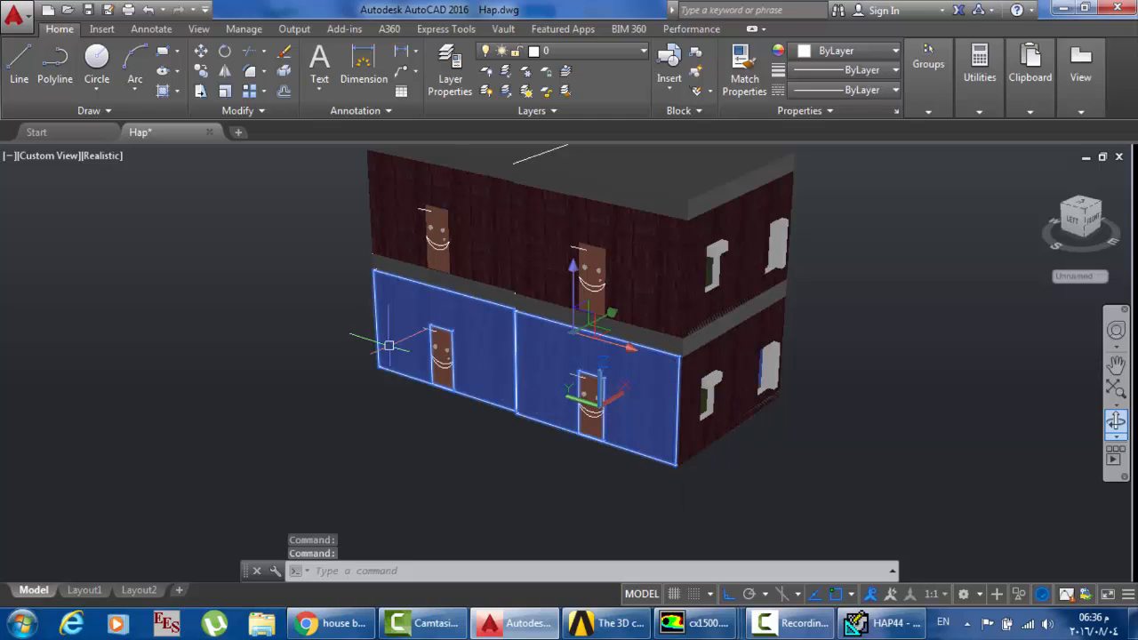
ctrl+click(715, 439)
click(525, 465)
key(Escape)
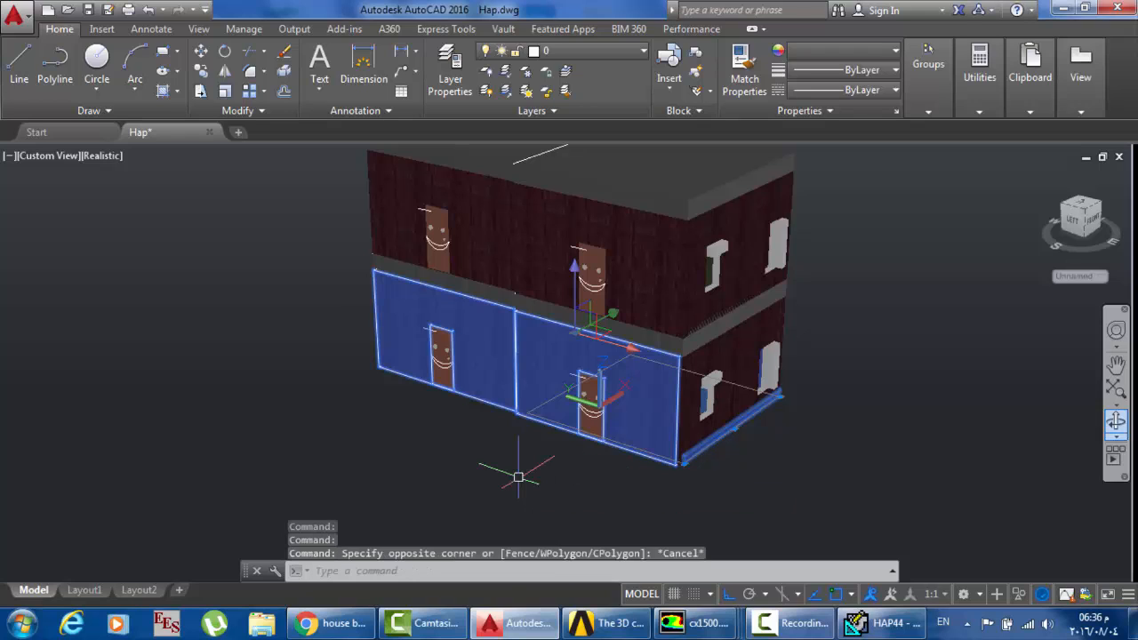
key(Escape)
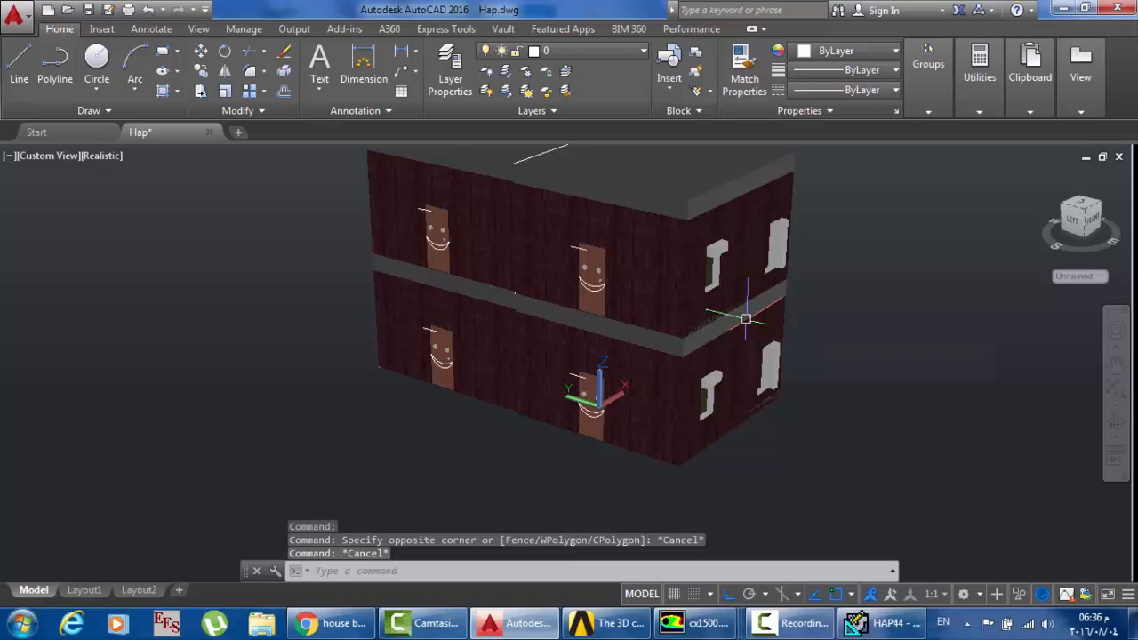
Step: Highlight the slab between the storeys with the walls of the ground-floor corner room below it, and clear the selection
click(649, 338)
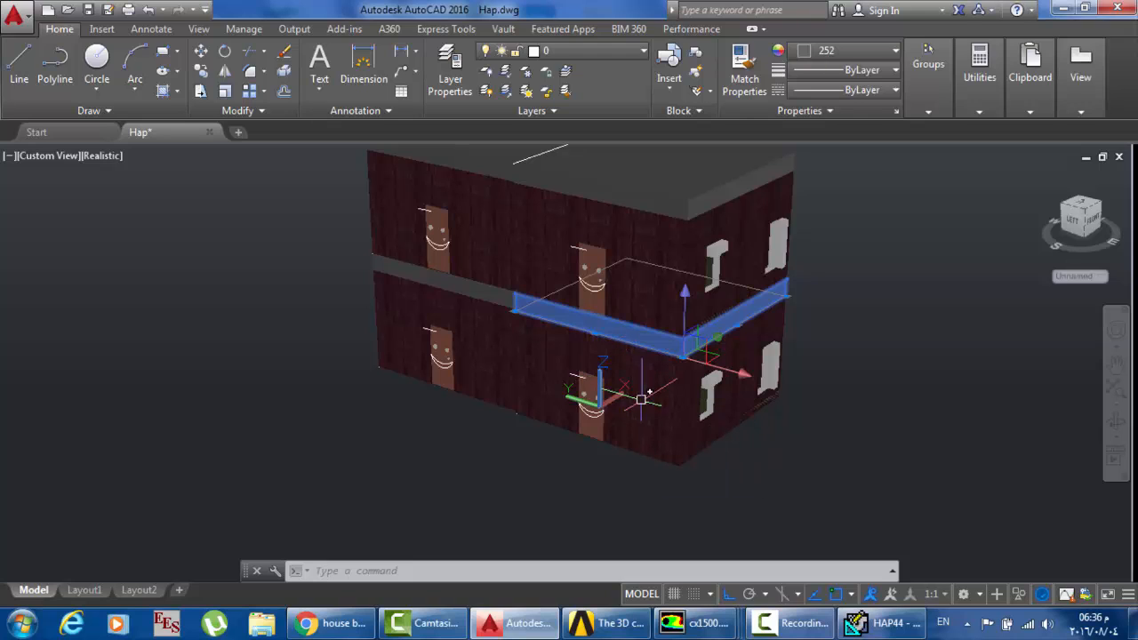
click(641, 400)
click(768, 393)
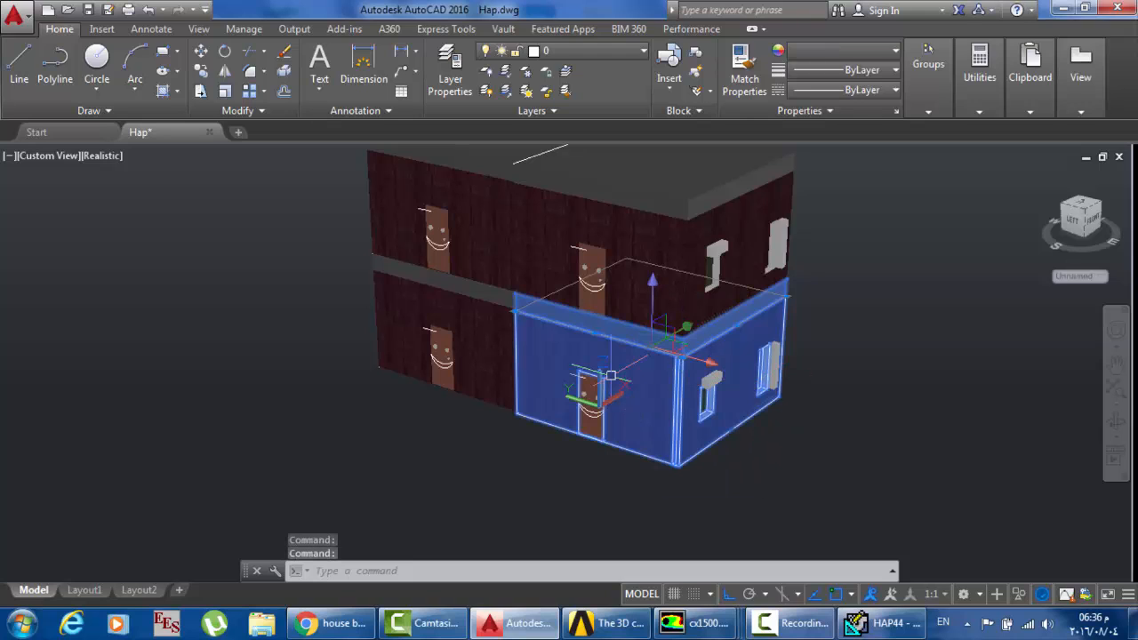
key(Escape)
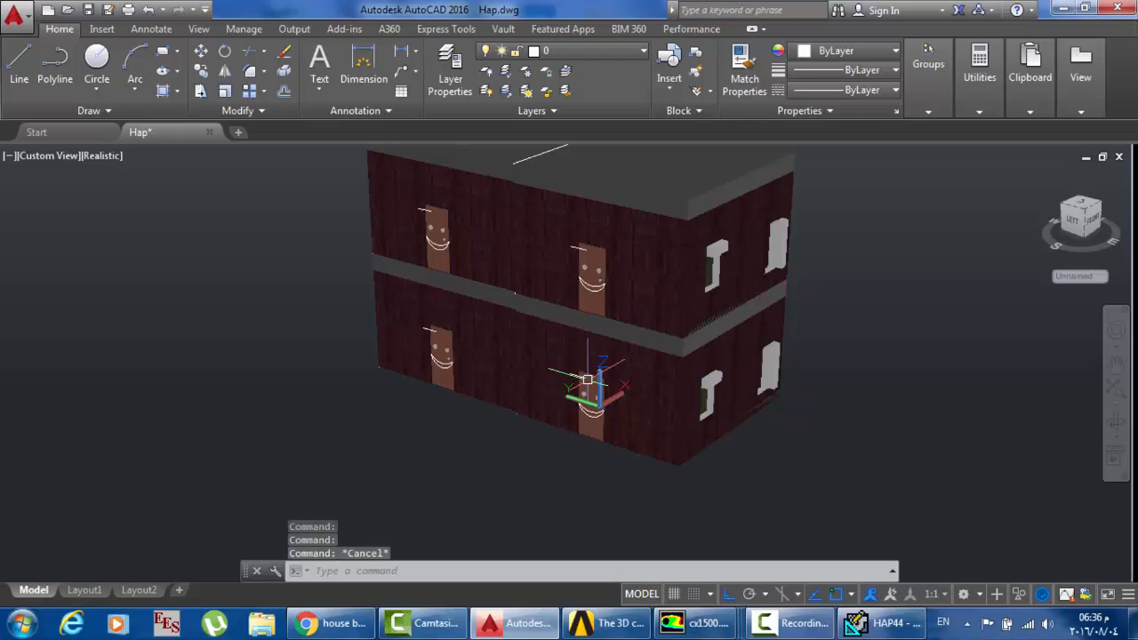
Step: Highlight the intermediate slab together with the upper corner room's front wall twice, clearing the selection each time
click(637, 328)
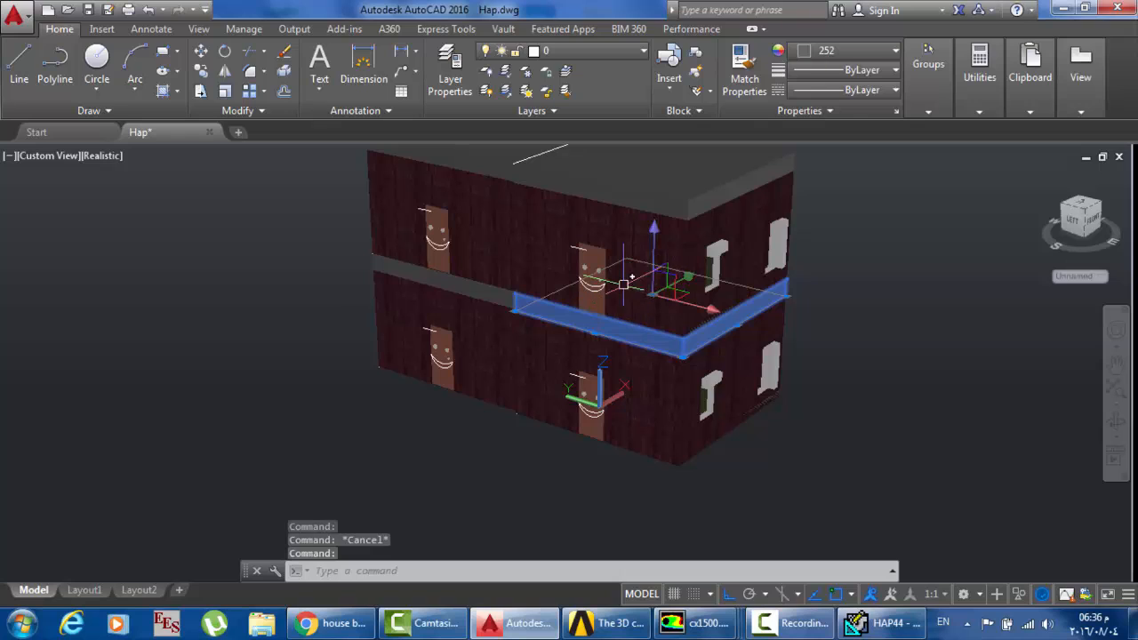
click(598, 252)
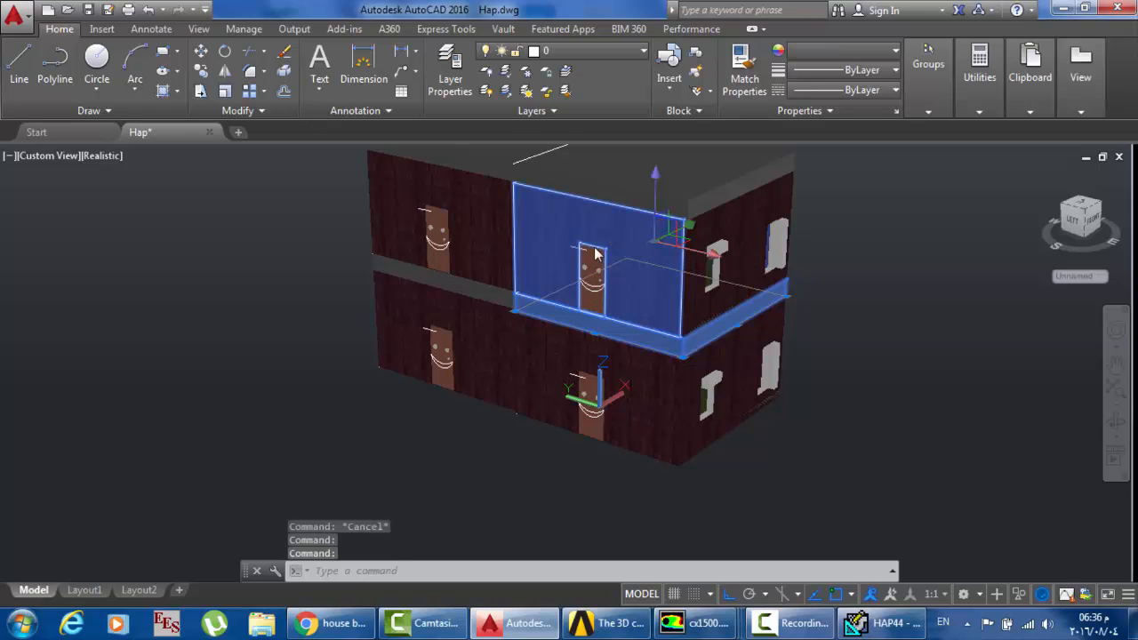
key(Escape)
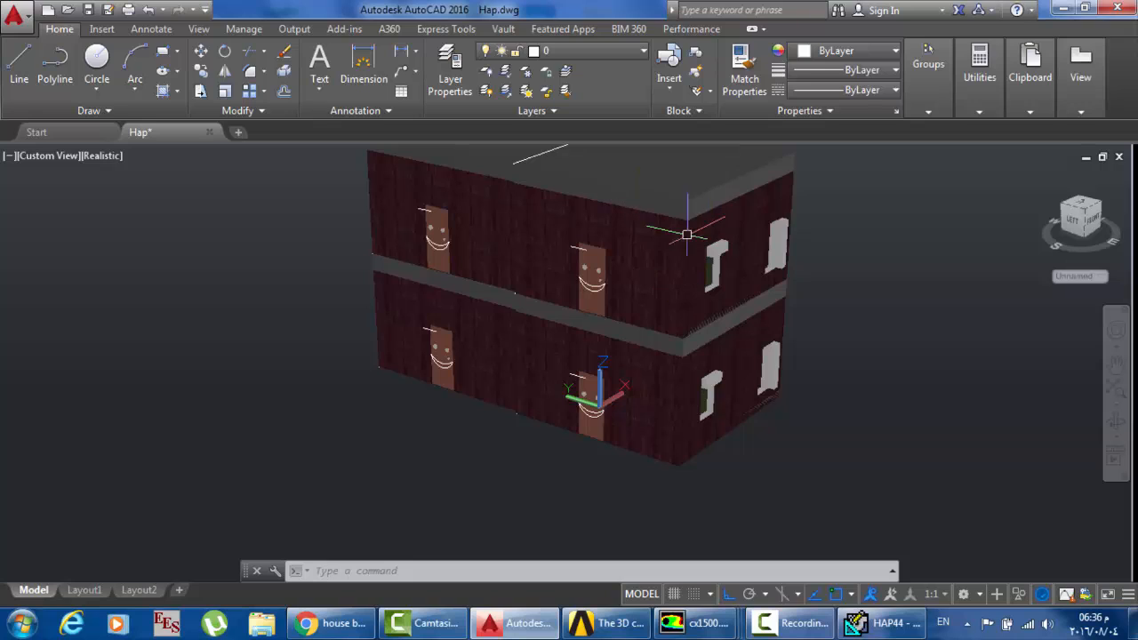
click(646, 301)
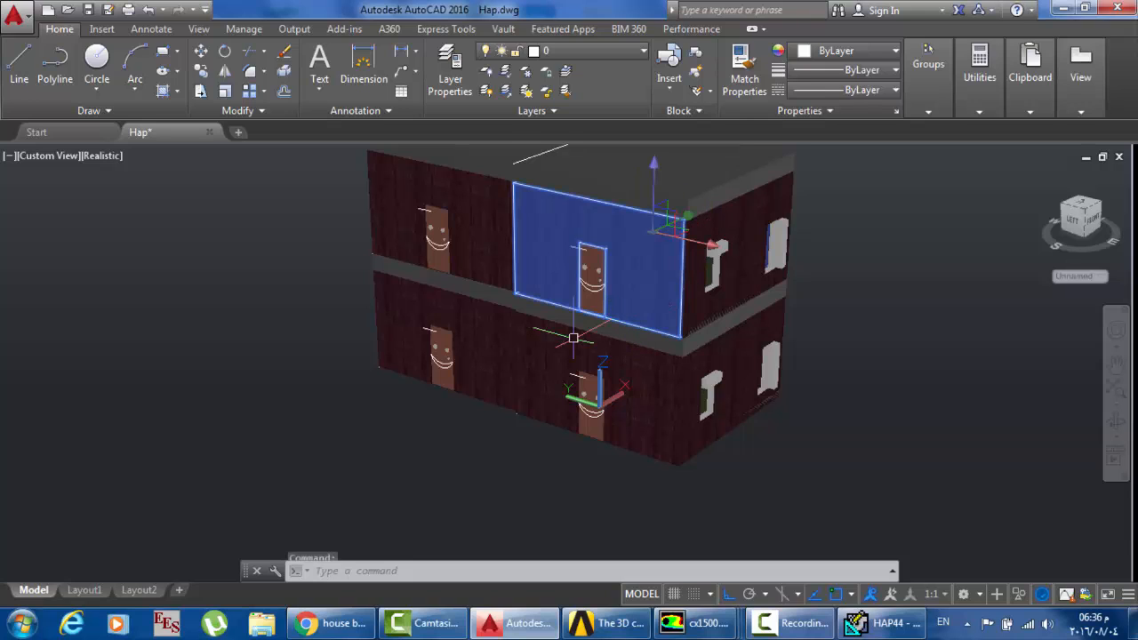
click(664, 343)
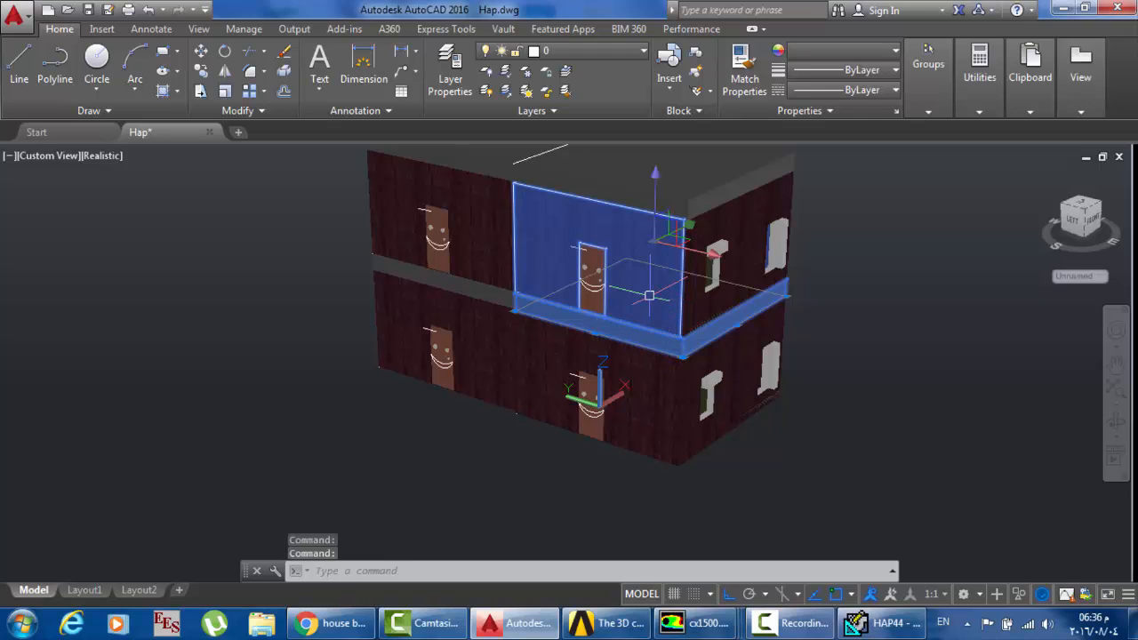
key(Escape)
Step: Hide the front wall of the upper corner room to expose its interior
click(651, 244)
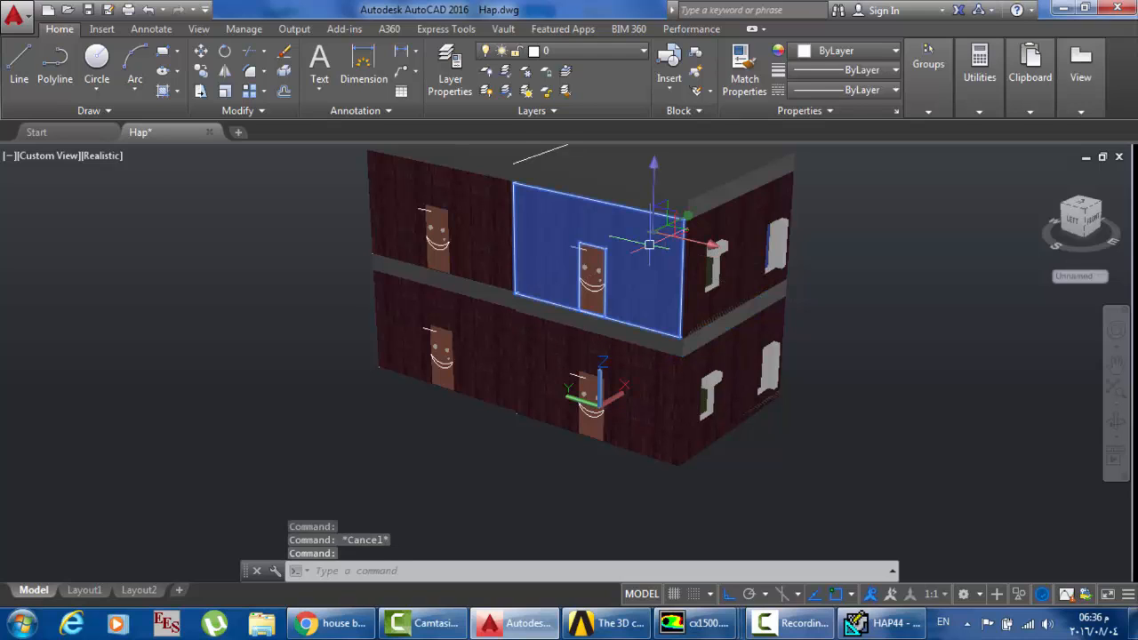
right_click(650, 240)
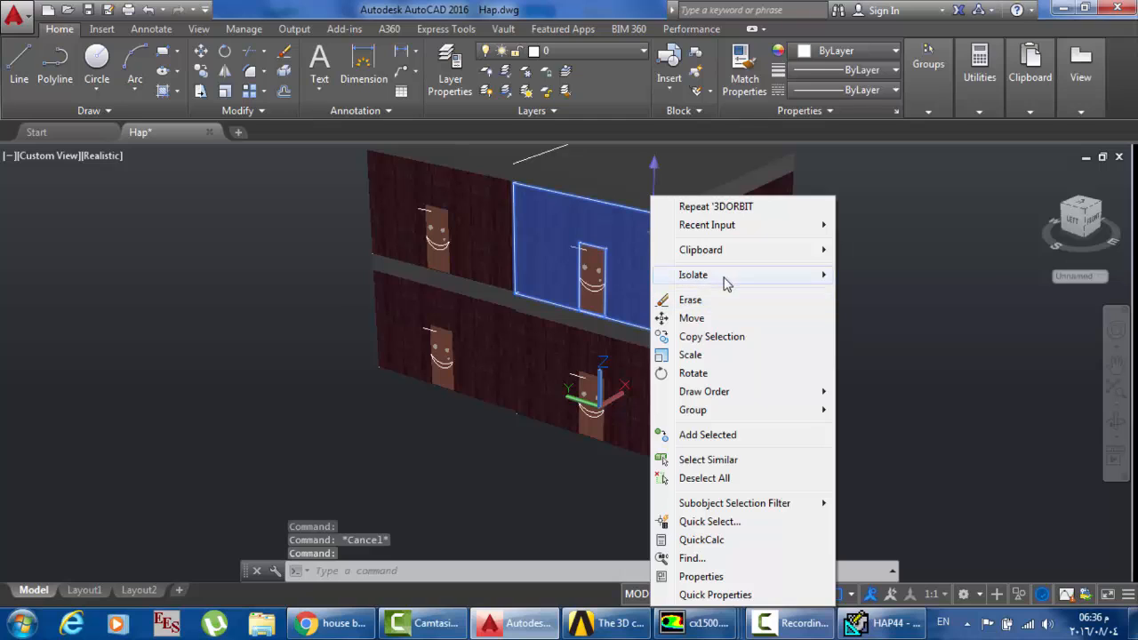
mouse_move(794, 276)
click(898, 294)
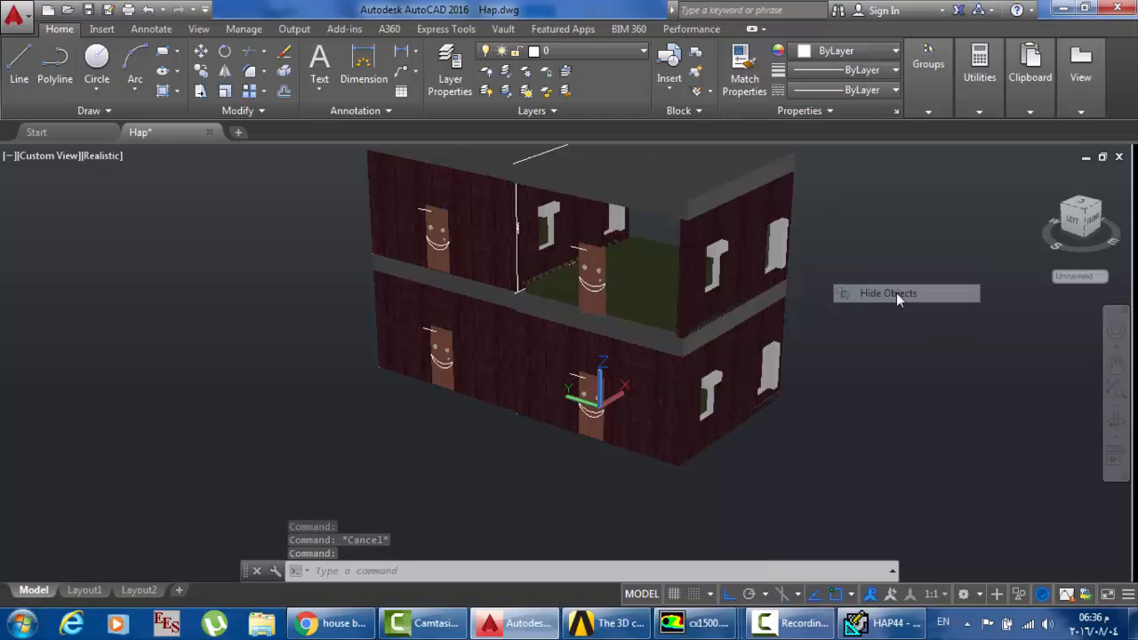
Step: Highlight the upper corner room's floor and switch back to the office space's floor settings in Hourly Analysis Program
click(646, 301)
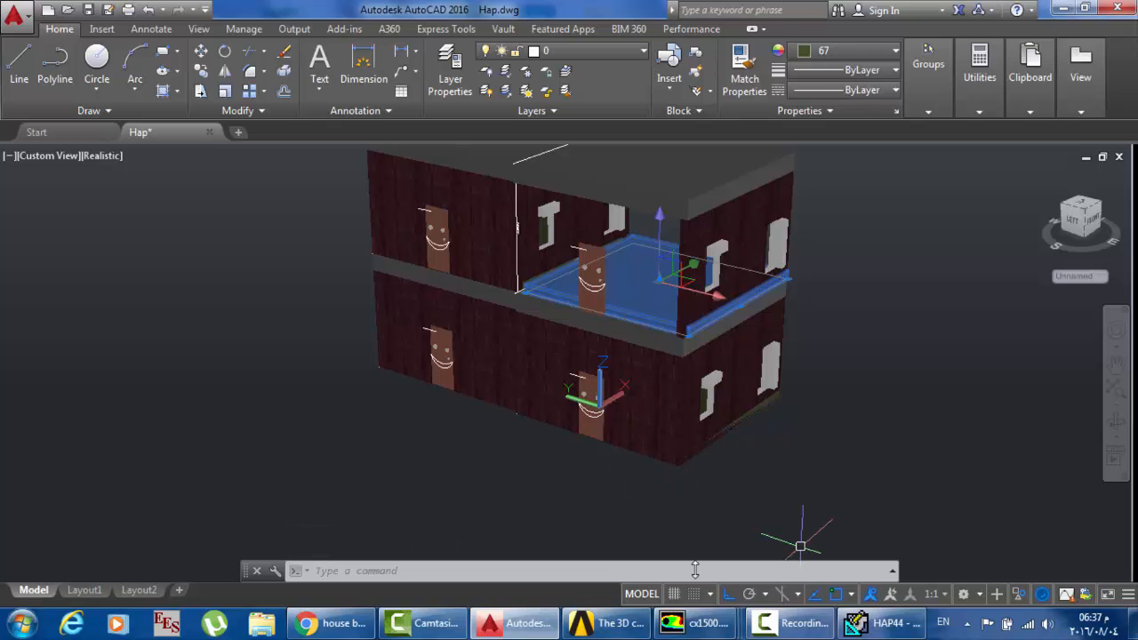
click(862, 622)
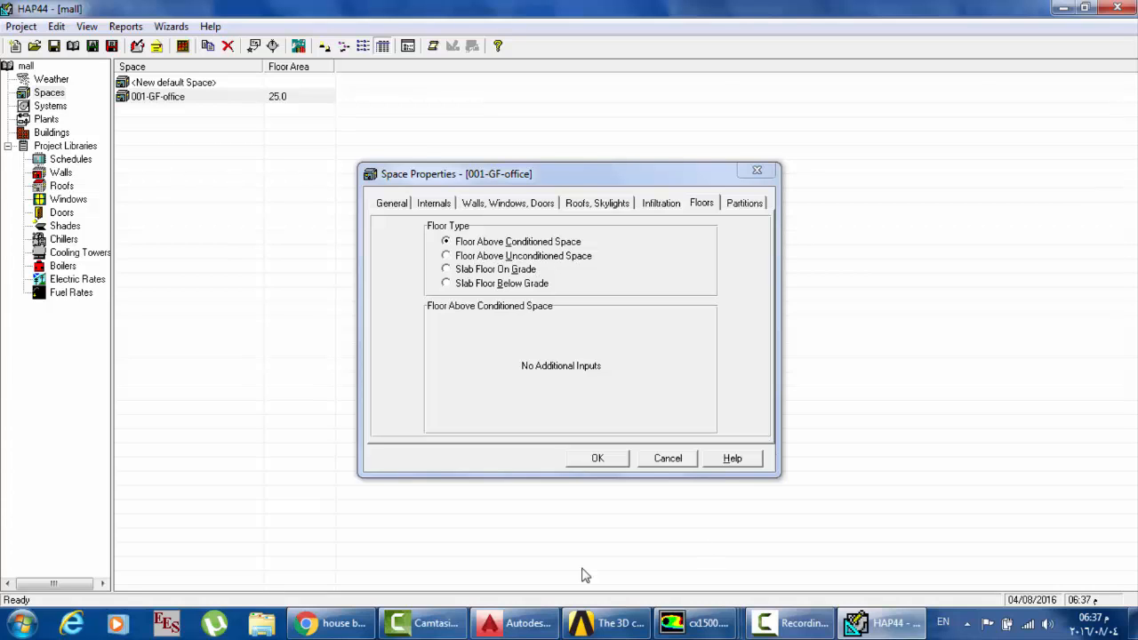
Step: View the upper corner room and the room below it in AutoCAD, and set the office's floor type in HAP to Floor Above Unconditioned Space
click(520, 622)
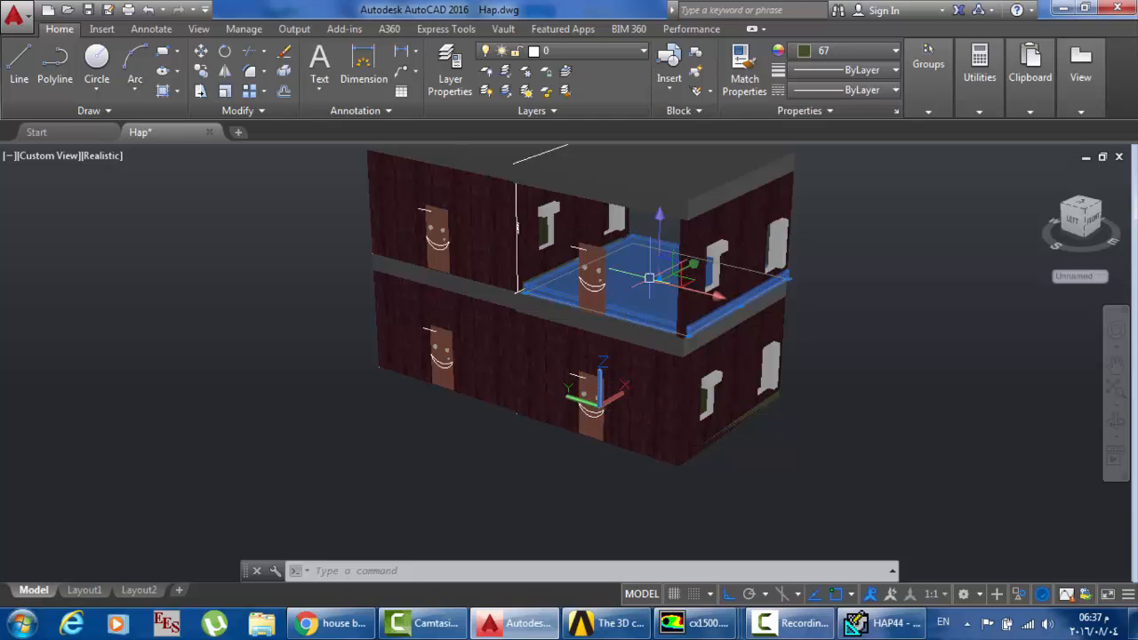
mouse_move(627, 273)
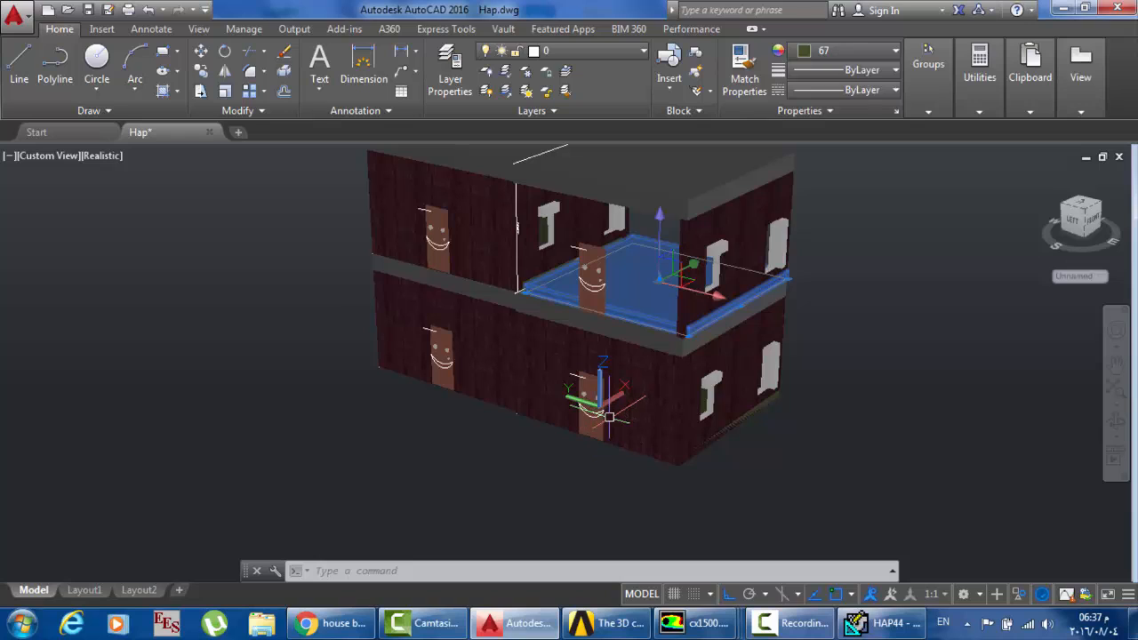
mouse_move(609, 415)
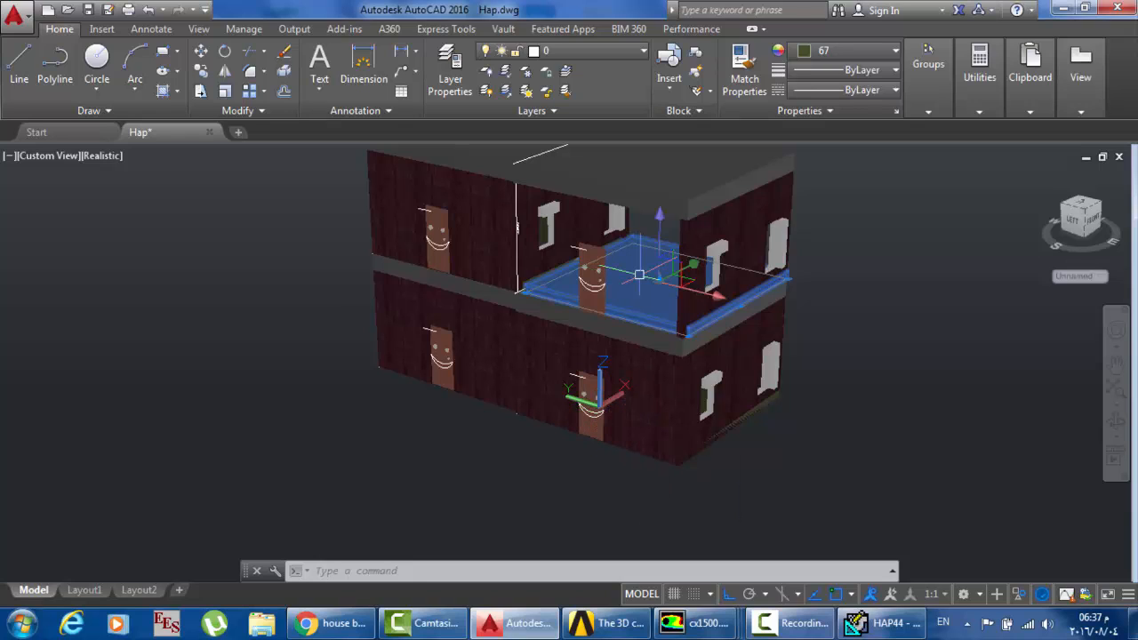
click(882, 622)
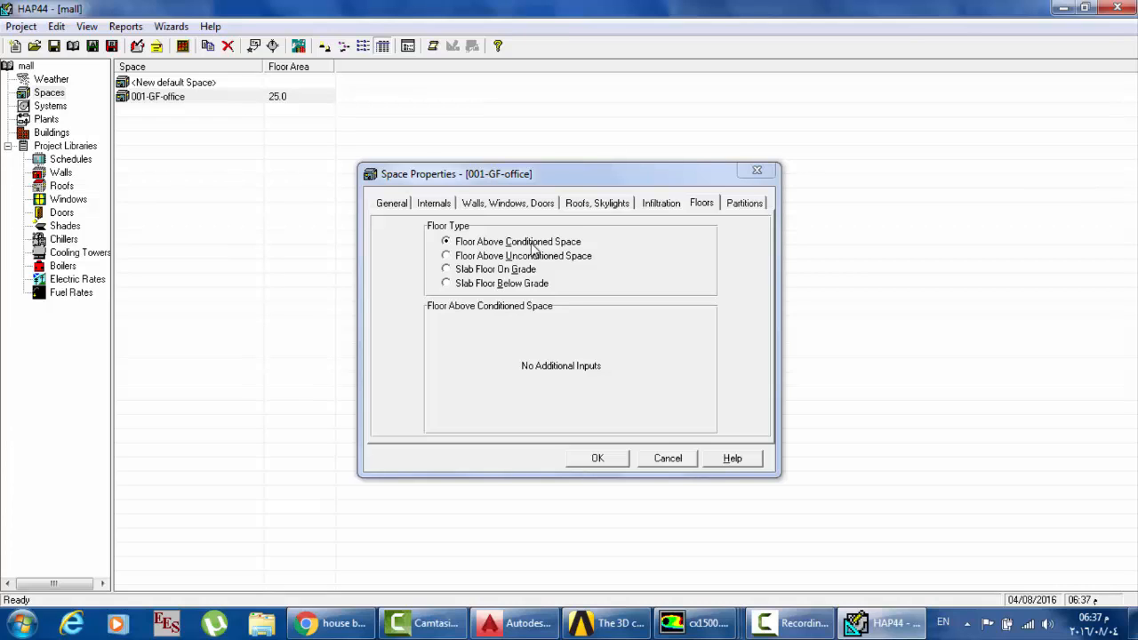
click(450, 257)
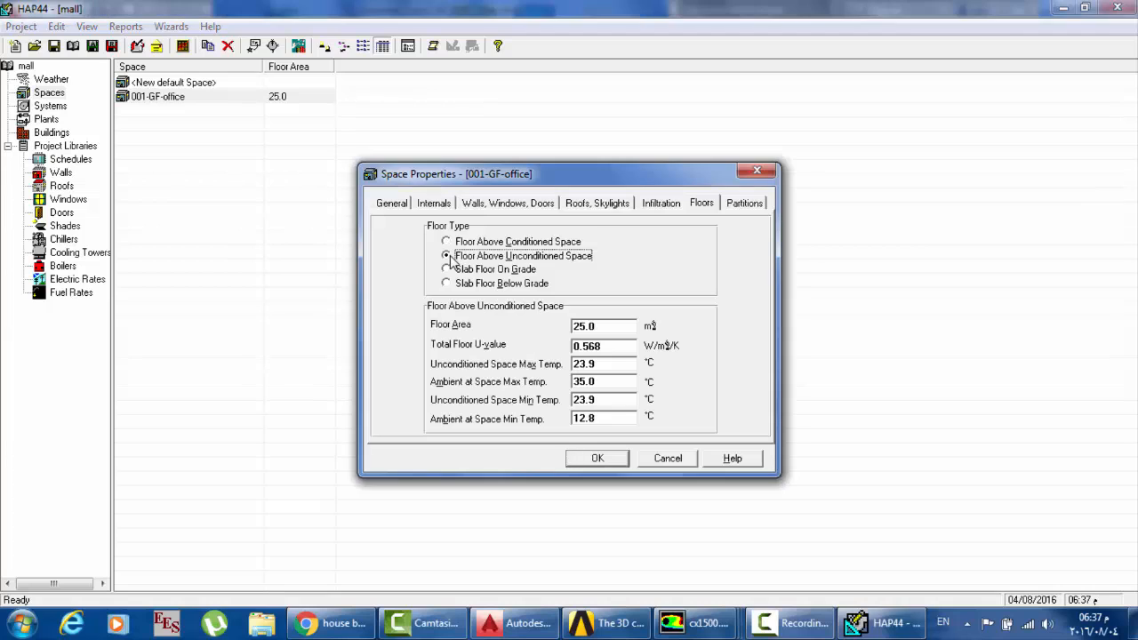
Step: Examine the highlighted upper room's floor against the ground-floor room in AutoCAD and return to the floor settings in HAP
click(855, 634)
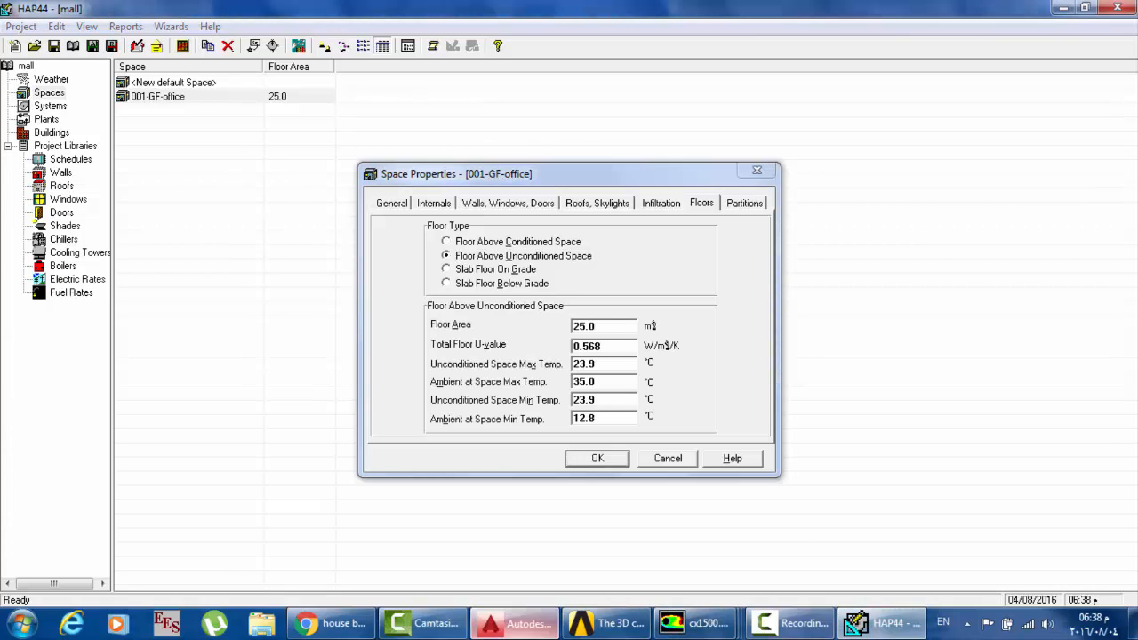
click(524, 623)
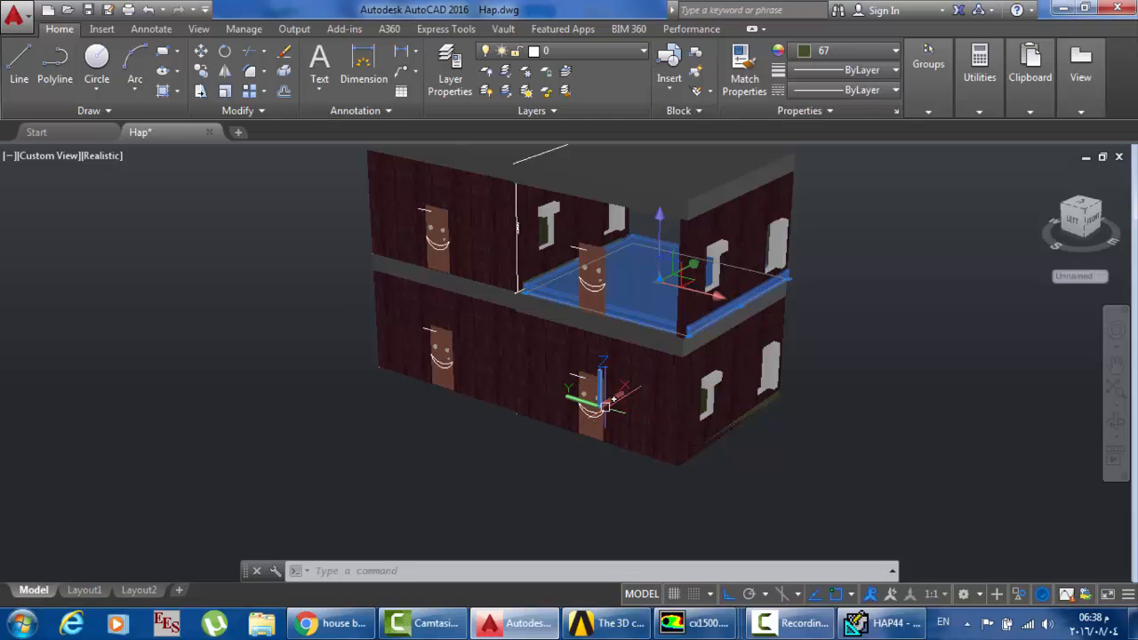
mouse_move(629, 435)
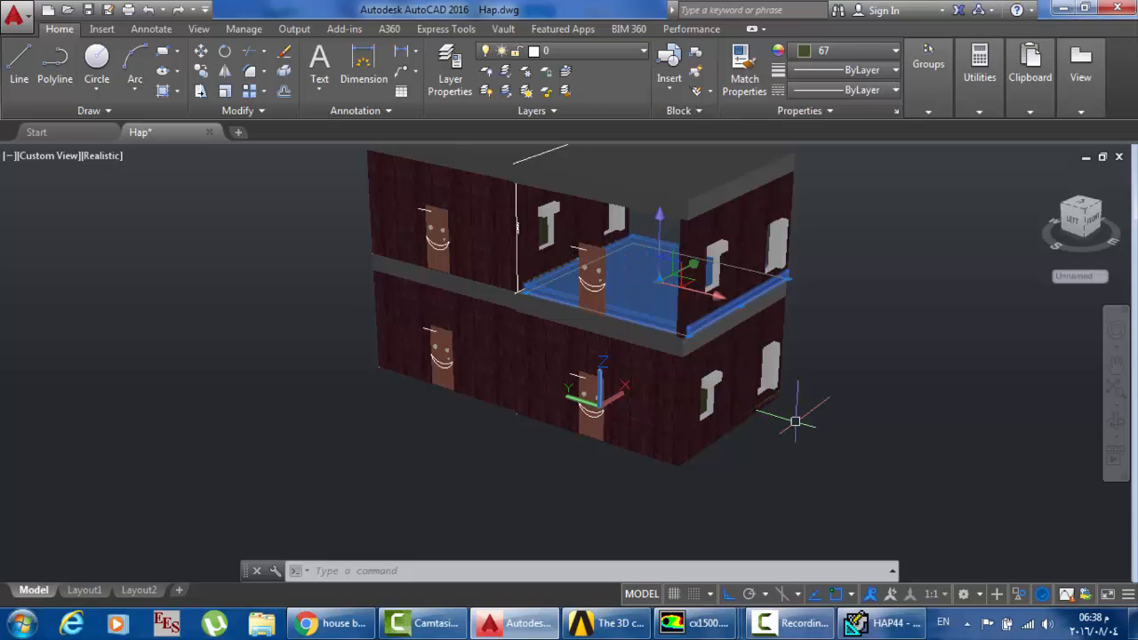
click(884, 622)
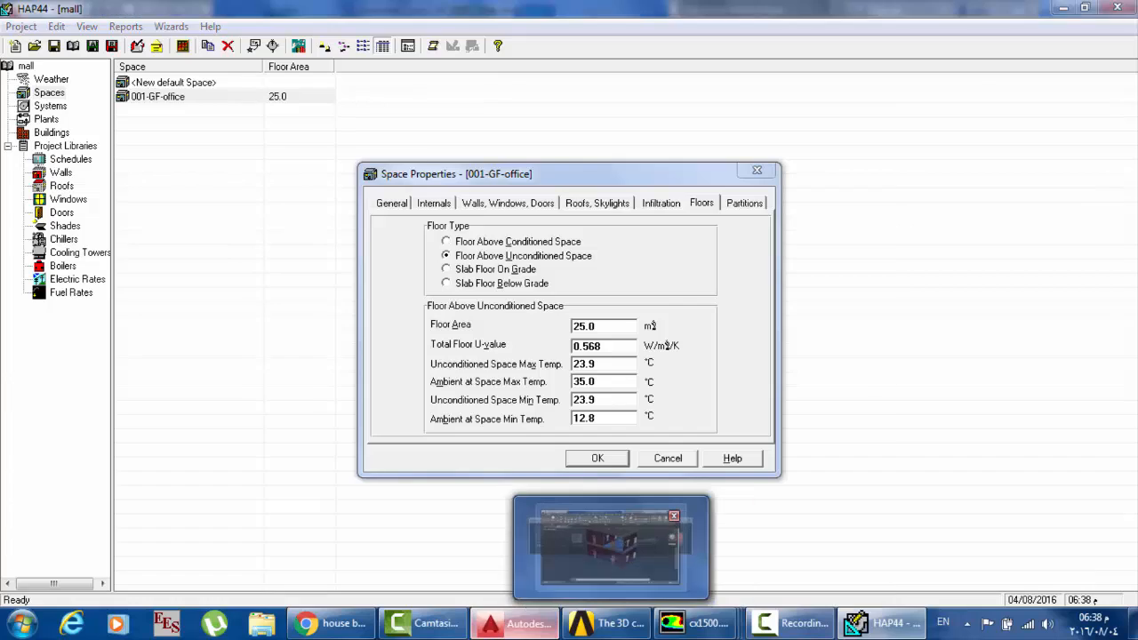
click(520, 622)
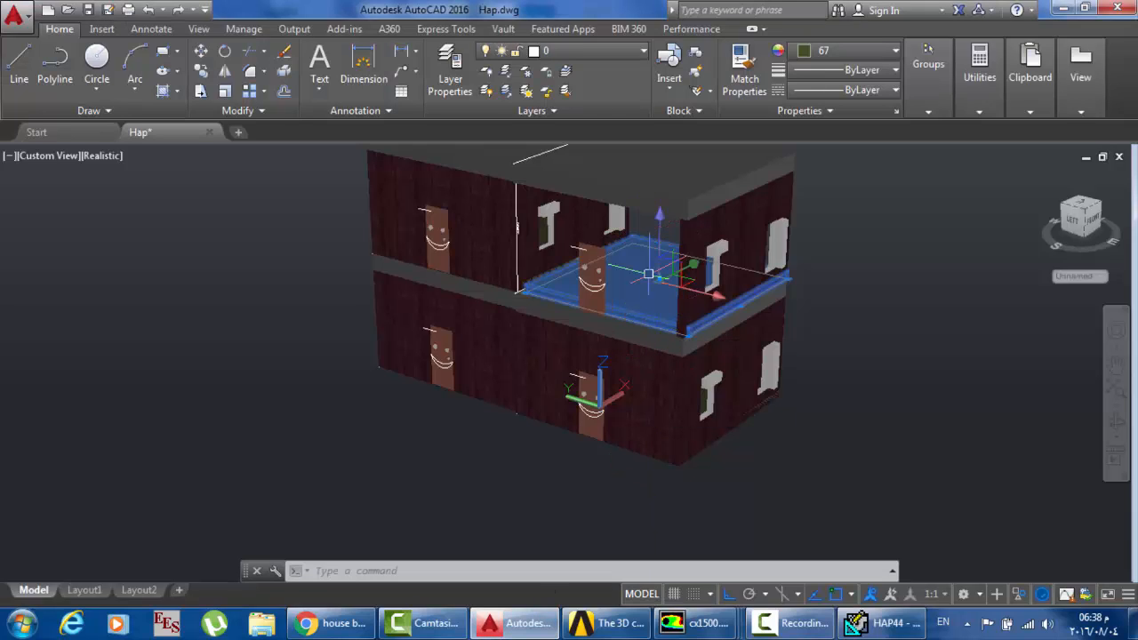
click(880, 622)
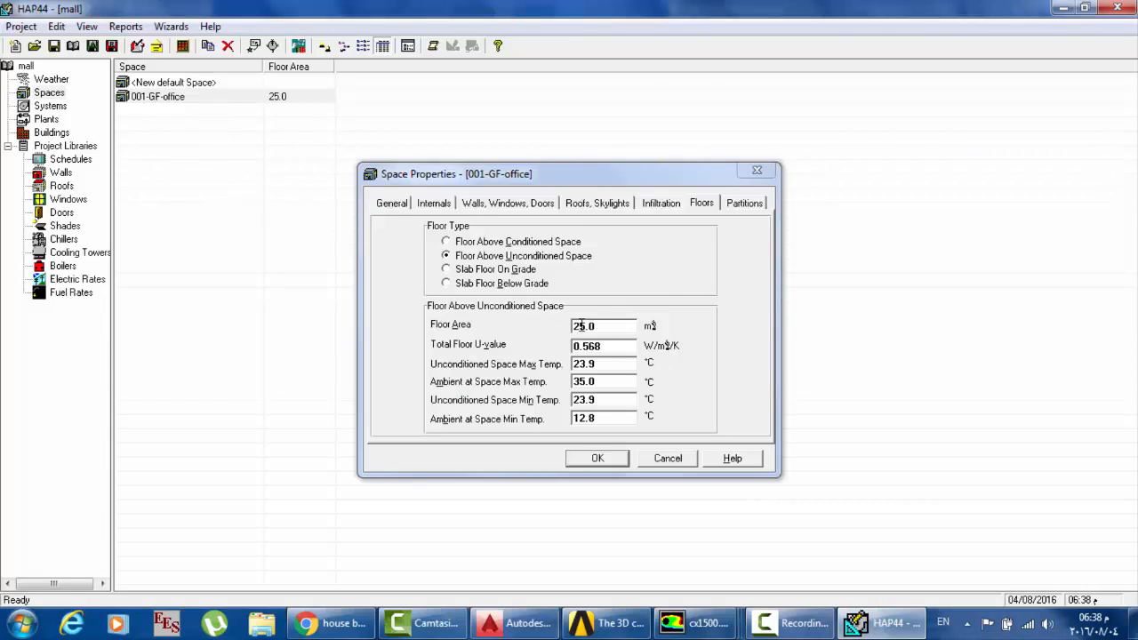
Step: Check the office's floor area in its general properties against the Floor Area value in the floor settings
click(407, 207)
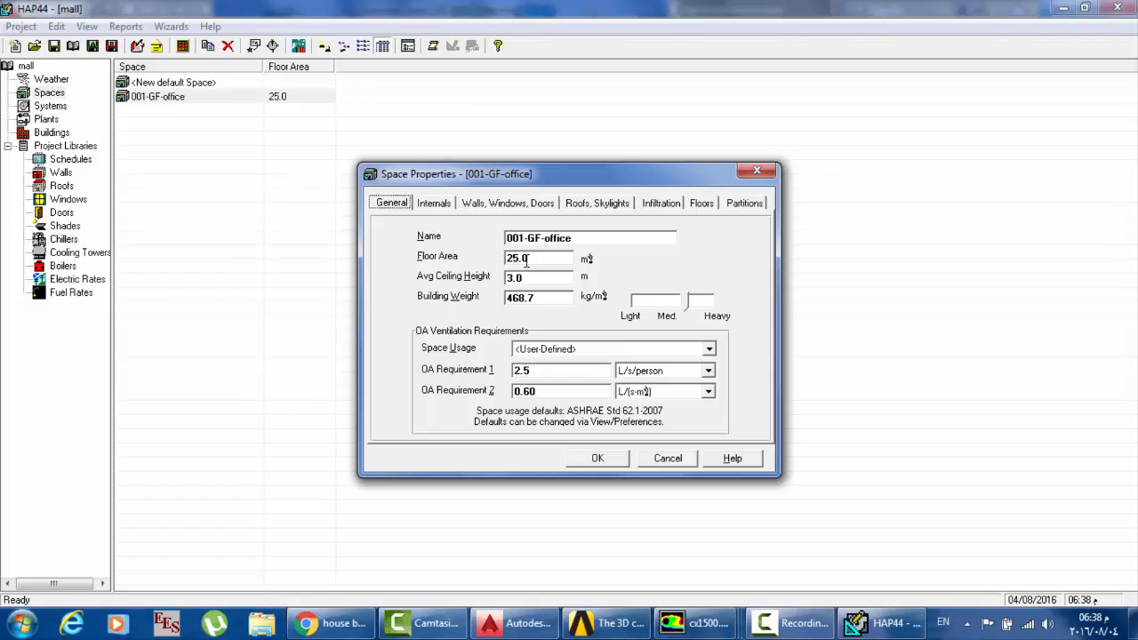
click(700, 204)
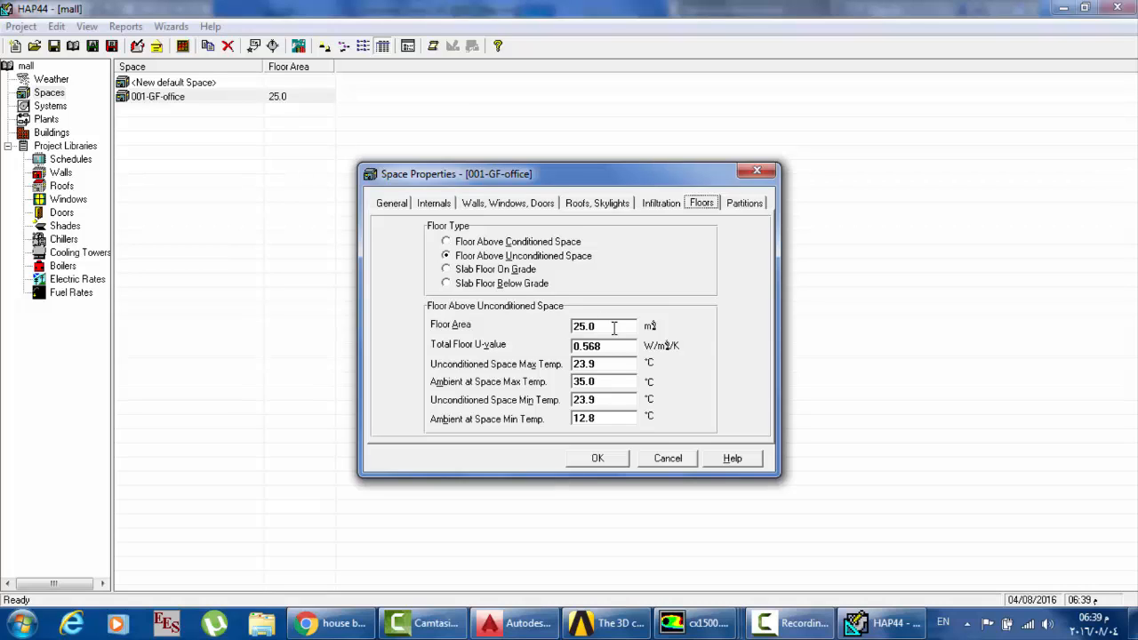
click(610, 326)
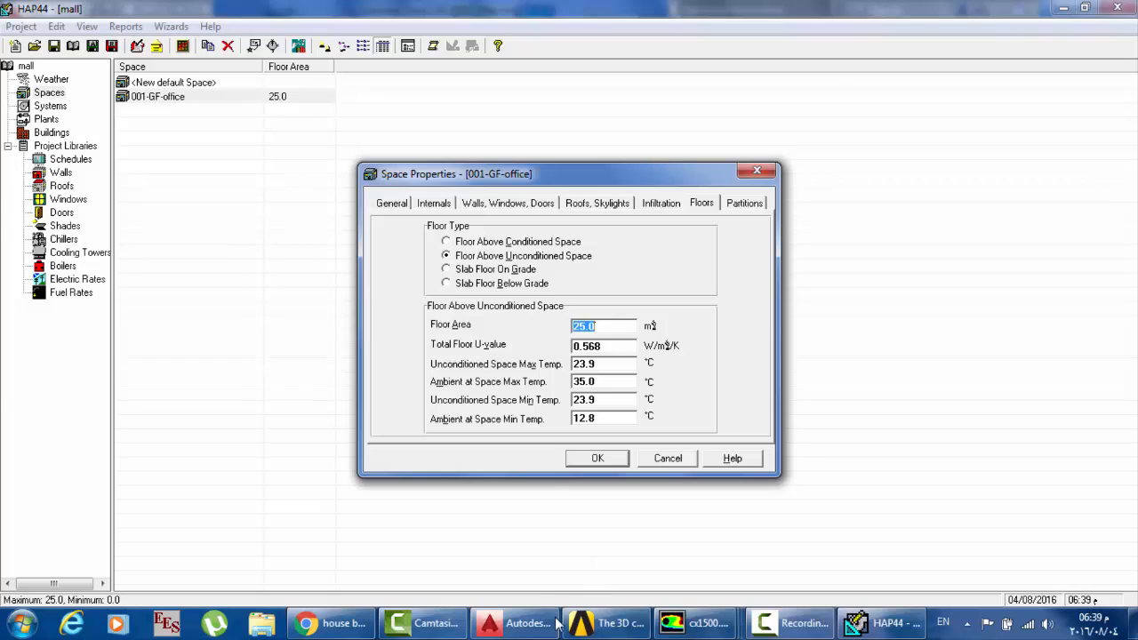
Step: Switch to the AutoCAD building model and hide the highlighted floor of the upper corner room
click(524, 623)
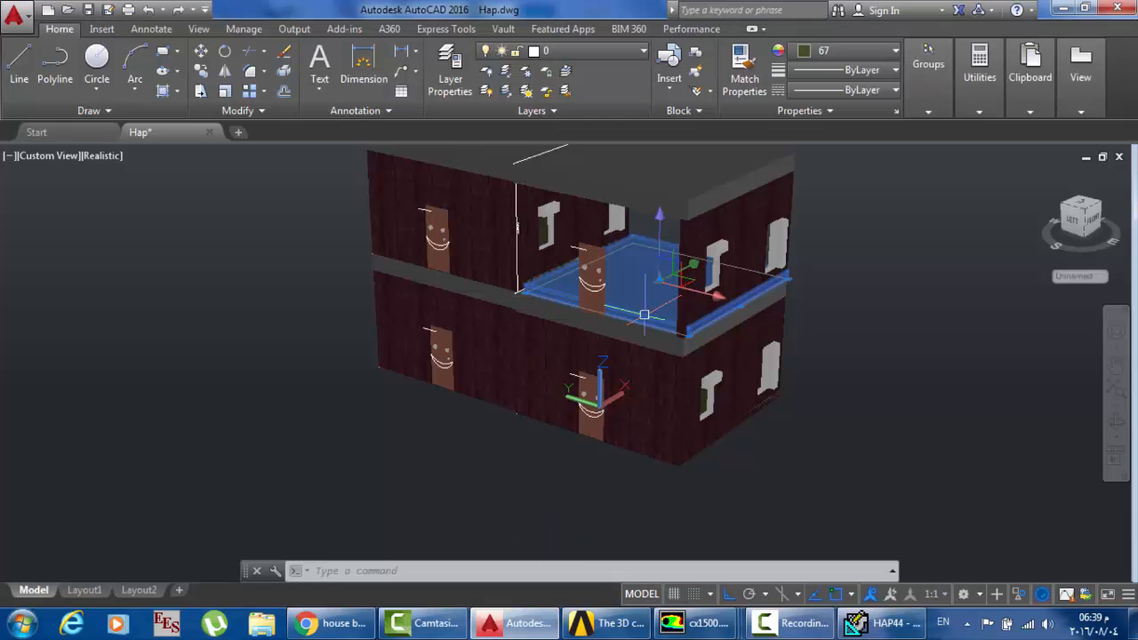
scroll(643, 314, down, 1)
scroll(656, 307, up, 3)
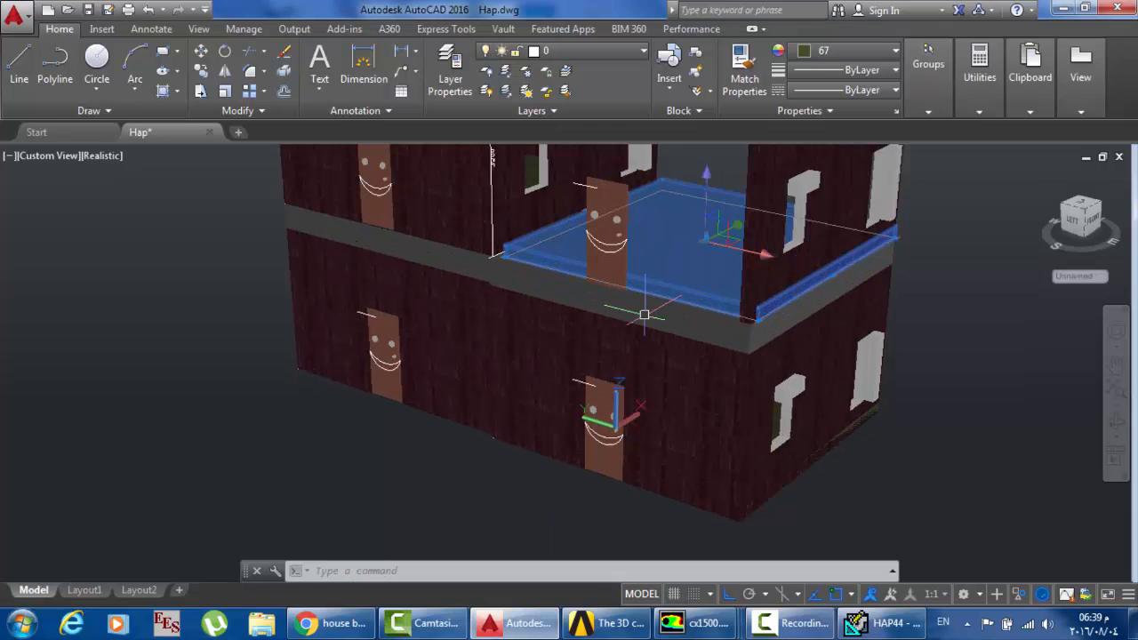
right_click(673, 252)
mouse_move(782, 275)
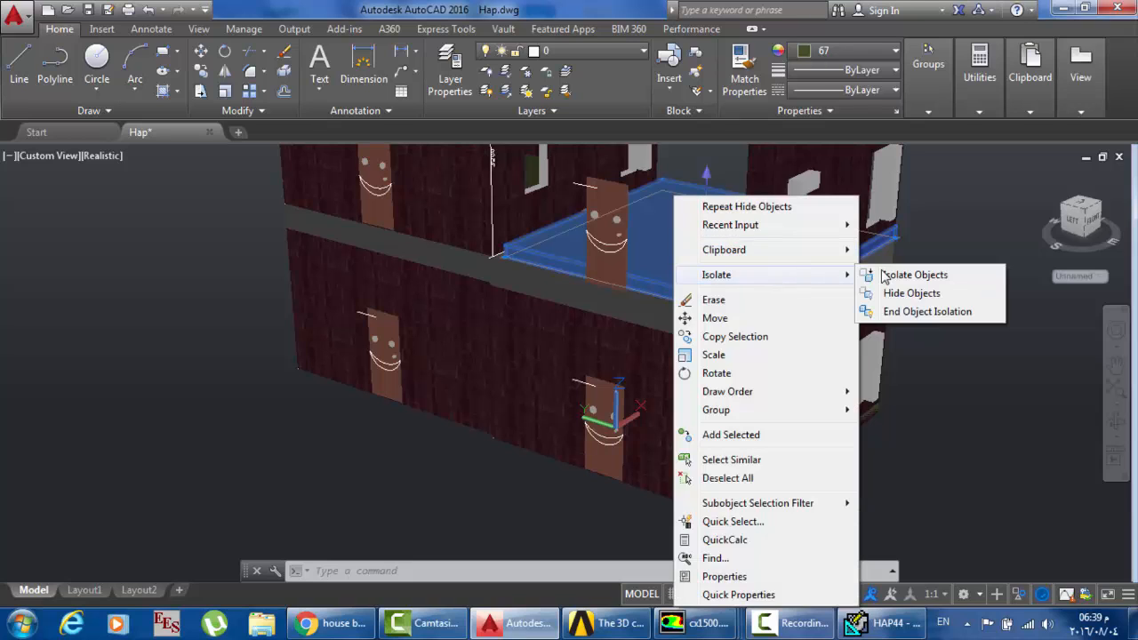
click(906, 293)
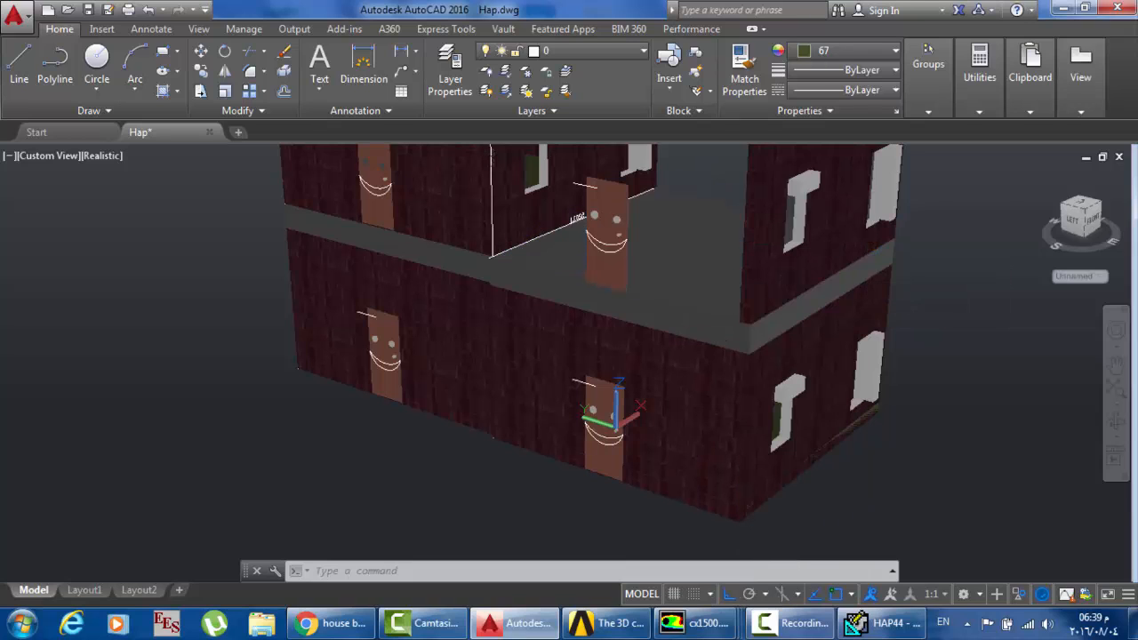
Step: Hide the slab beneath the upper corner room to expose the partitioned ground-floor corner room
click(684, 310)
right_click(656, 196)
mouse_move(779, 278)
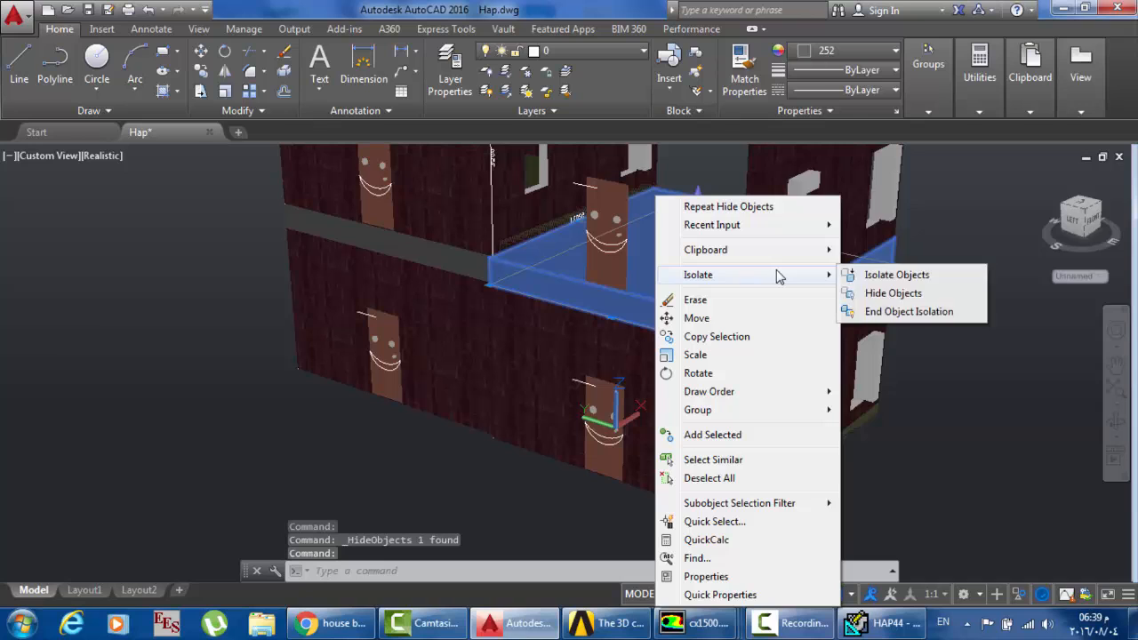
click(880, 294)
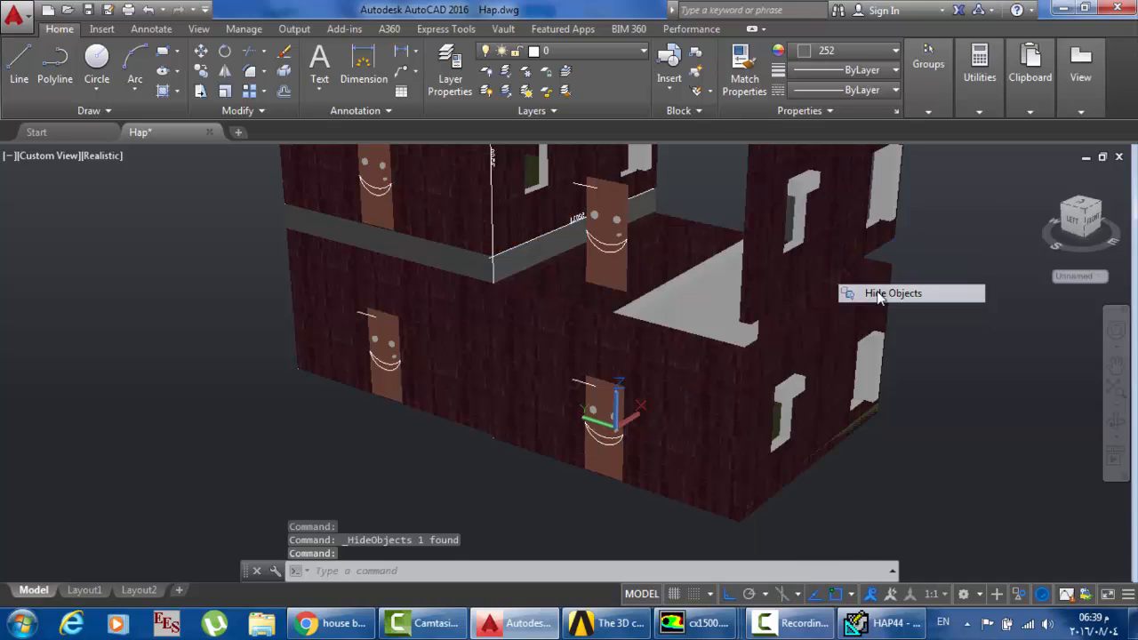
click(1116, 422)
drag(605, 329, 645, 357)
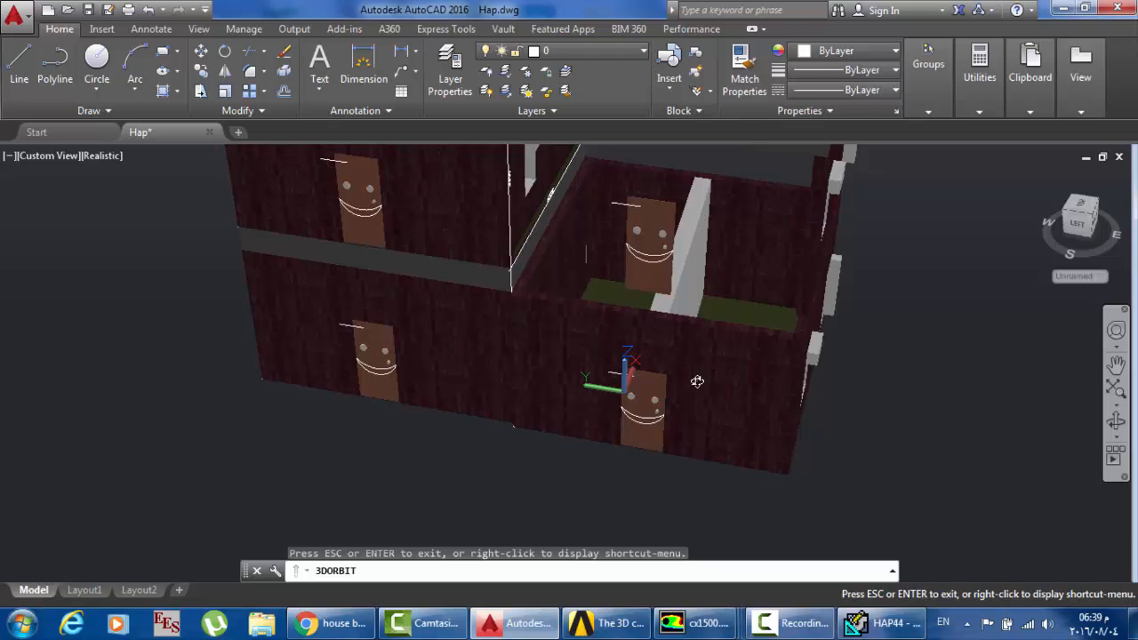
drag(749, 321, 735, 329)
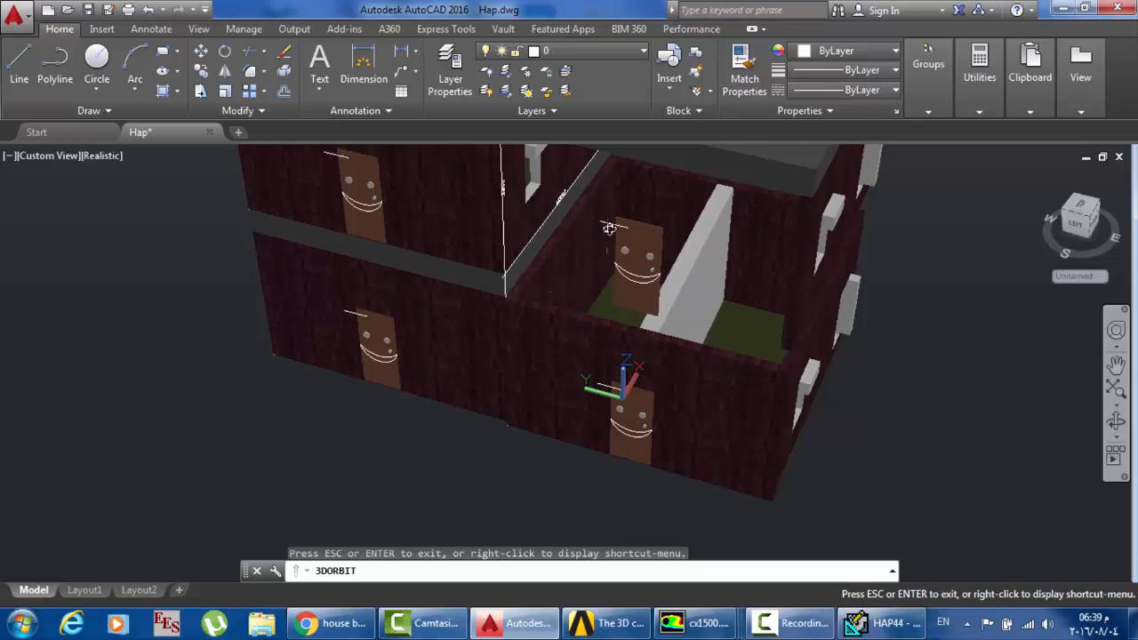
drag(693, 311, 680, 282)
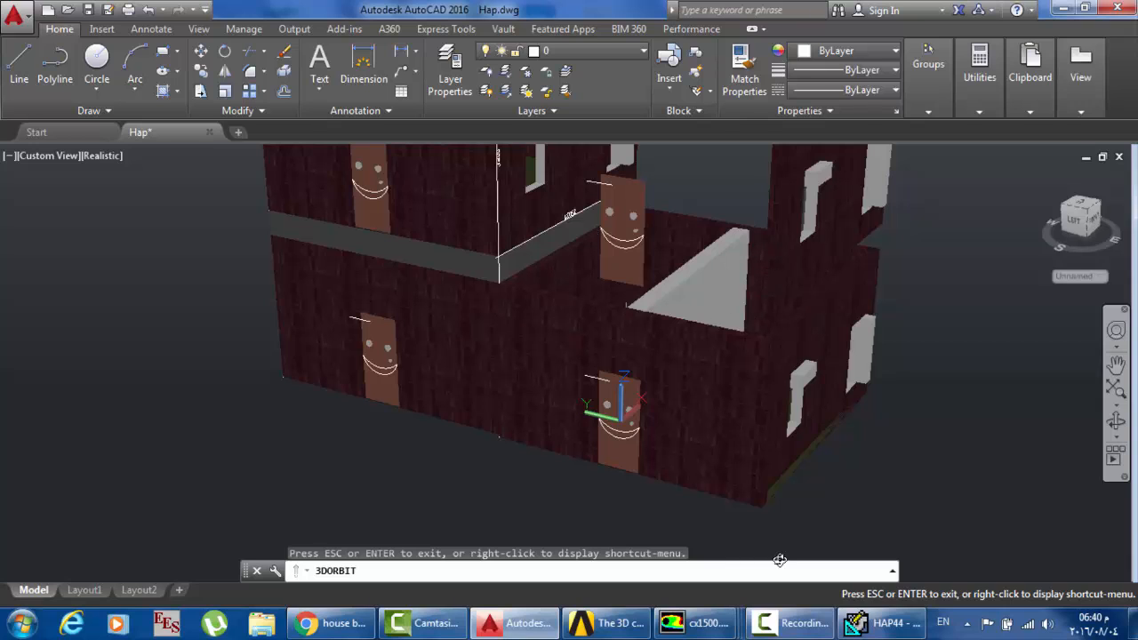
Step: Switch back to HAP and set the Floor Area above the unconditioned space to 12.5 m²
click(876, 623)
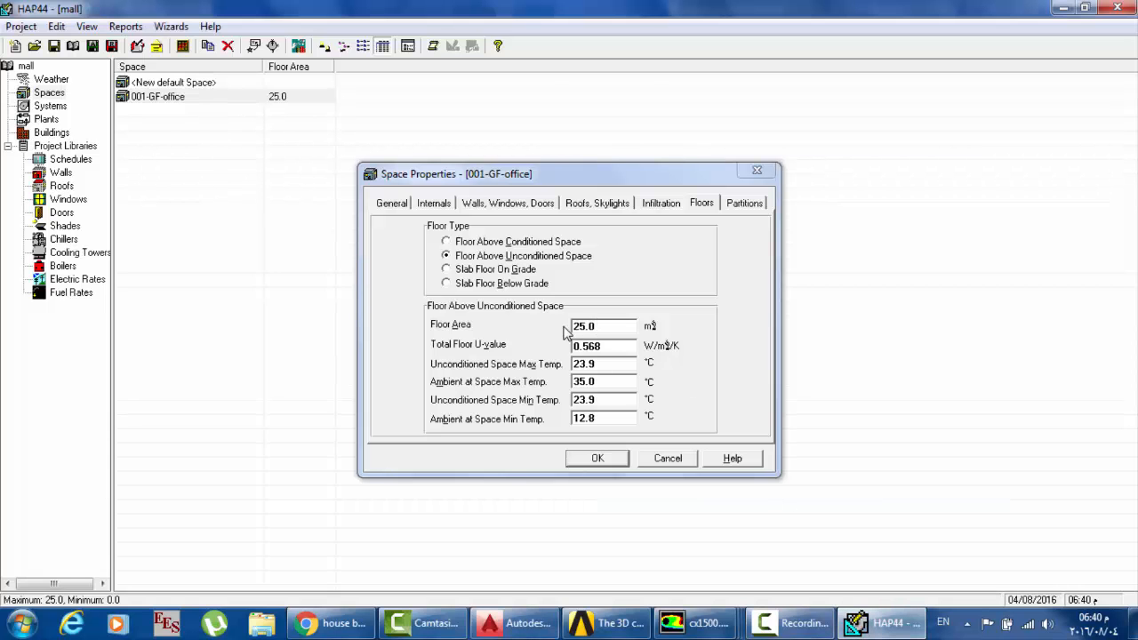
click(602, 326)
drag(590, 325, 551, 330)
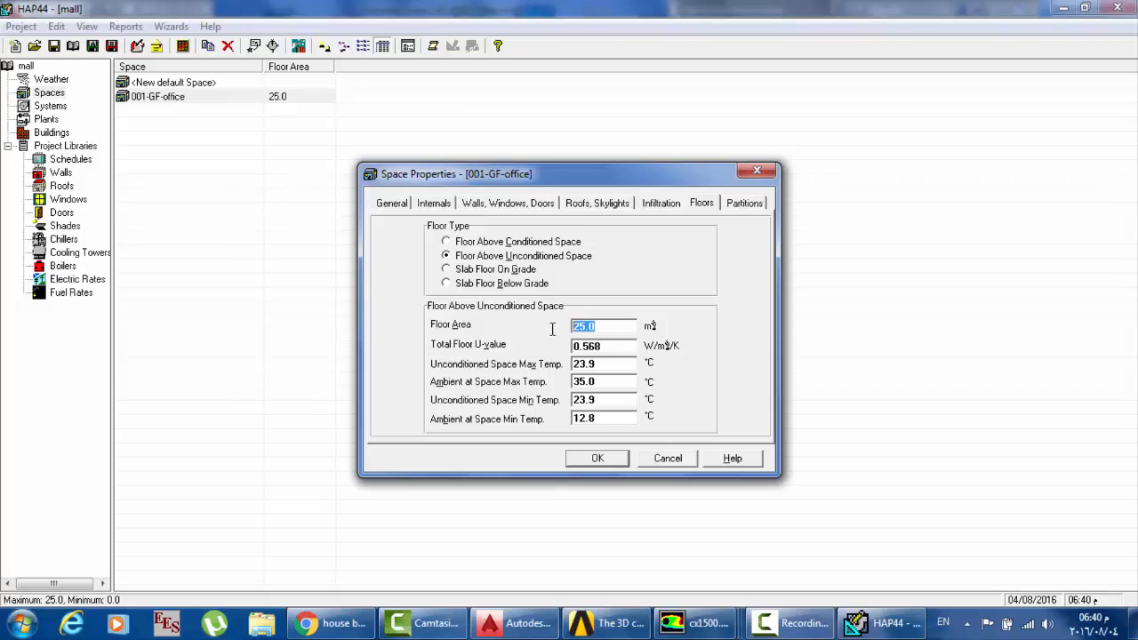
text(12.)
click(605, 348)
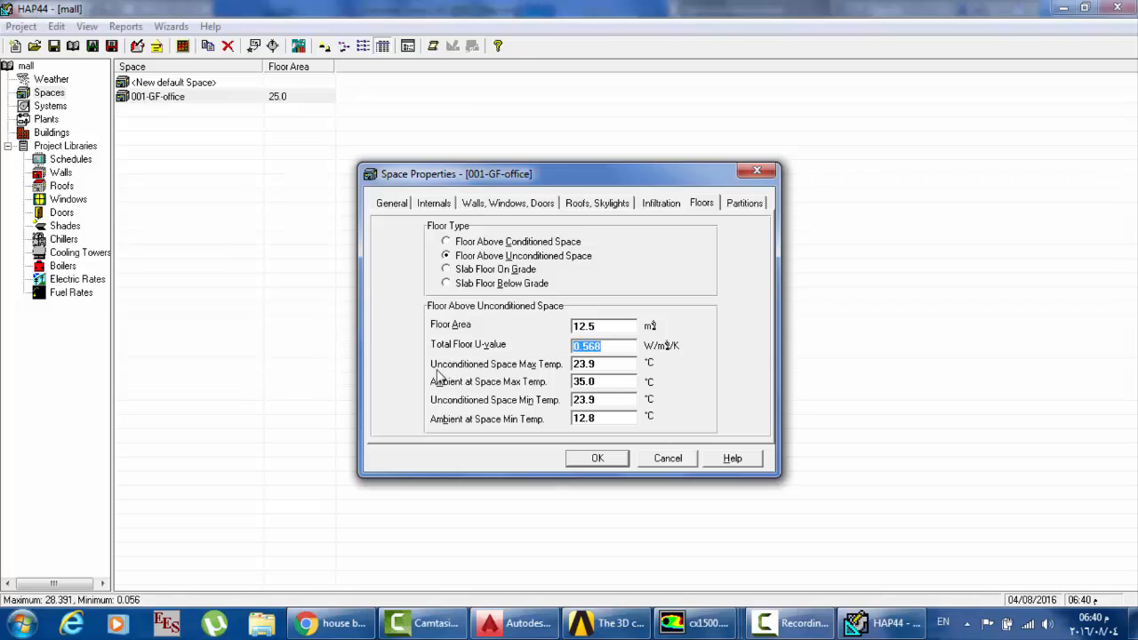
Step: Set the Unconditioned Space Max Temp. to 35 °C and the Ambient at Space Max Temp. to 42 °C
click(624, 364)
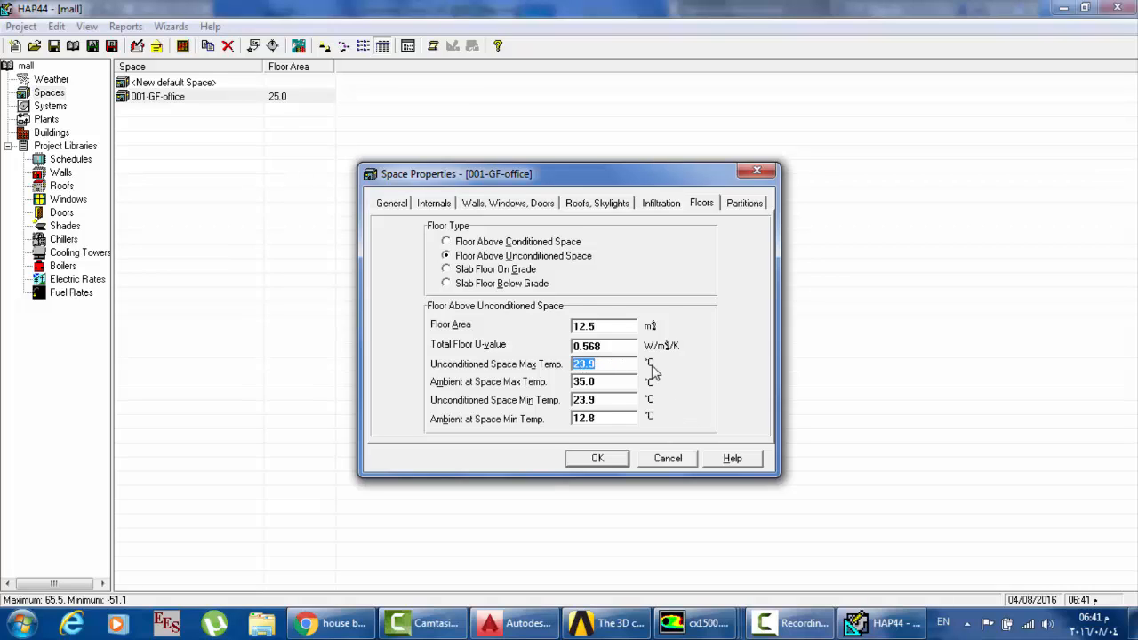
text(35)
click(603, 380)
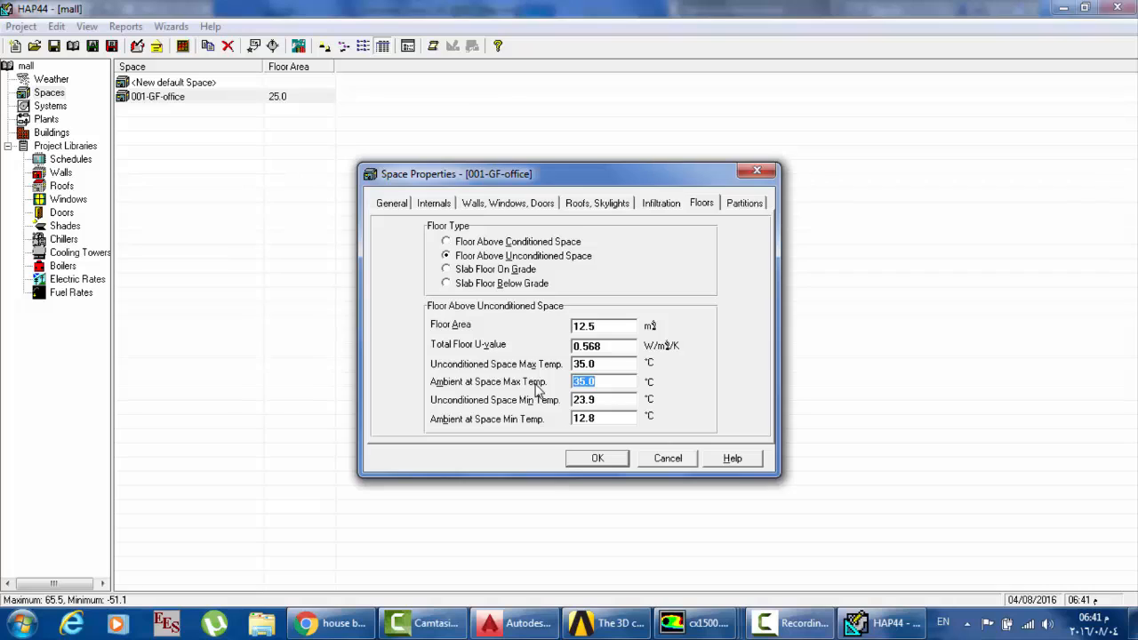
text(42)
key(shift+Tab)
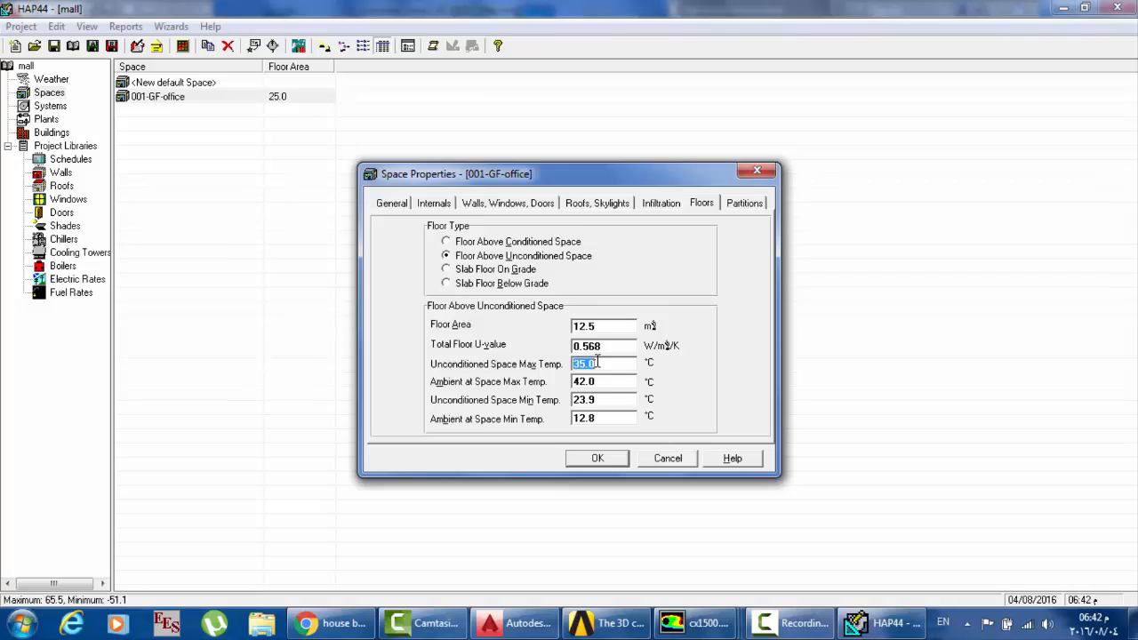
Step: Set the Unconditioned Space Max Temp. to 42 °C
double_click(597, 400)
drag(603, 403, 552, 407)
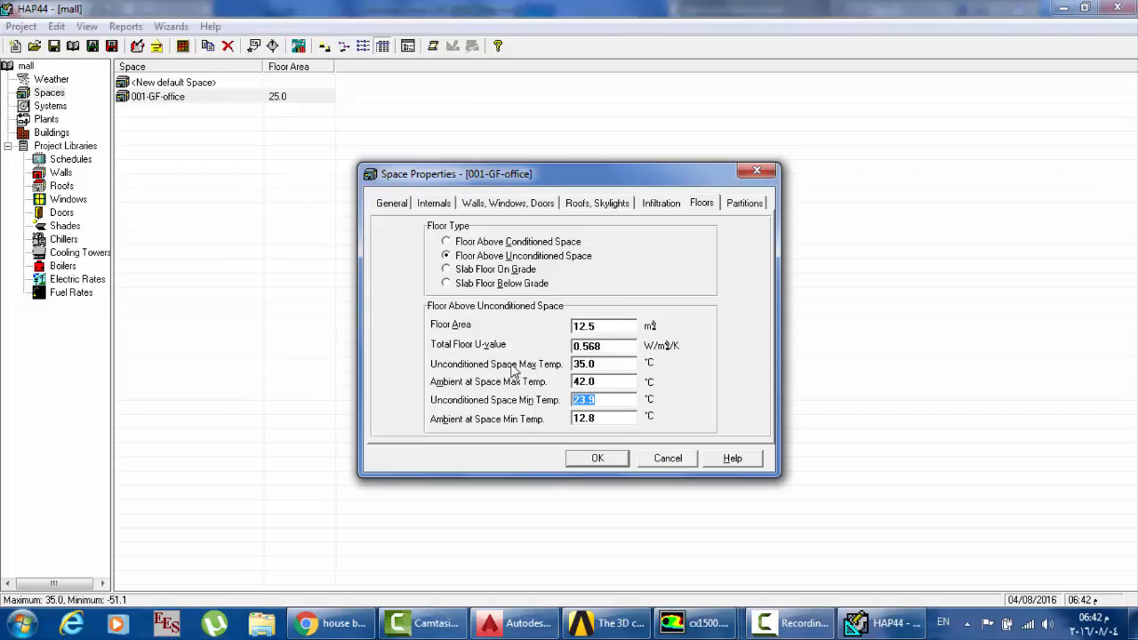
double_click(600, 360)
text(42.)
key(BackSpace)
key(BackSpace)
text(1)
drag(586, 363, 558, 359)
text(42)
Step: Try 35 °C as the Unconditioned Space Max Temp. and restore it to 42 °C
click(596, 400)
click(603, 418)
click(601, 399)
click(600, 363)
text(35)
key(BackSpace)
key(BackSpace)
text(42)
click(603, 417)
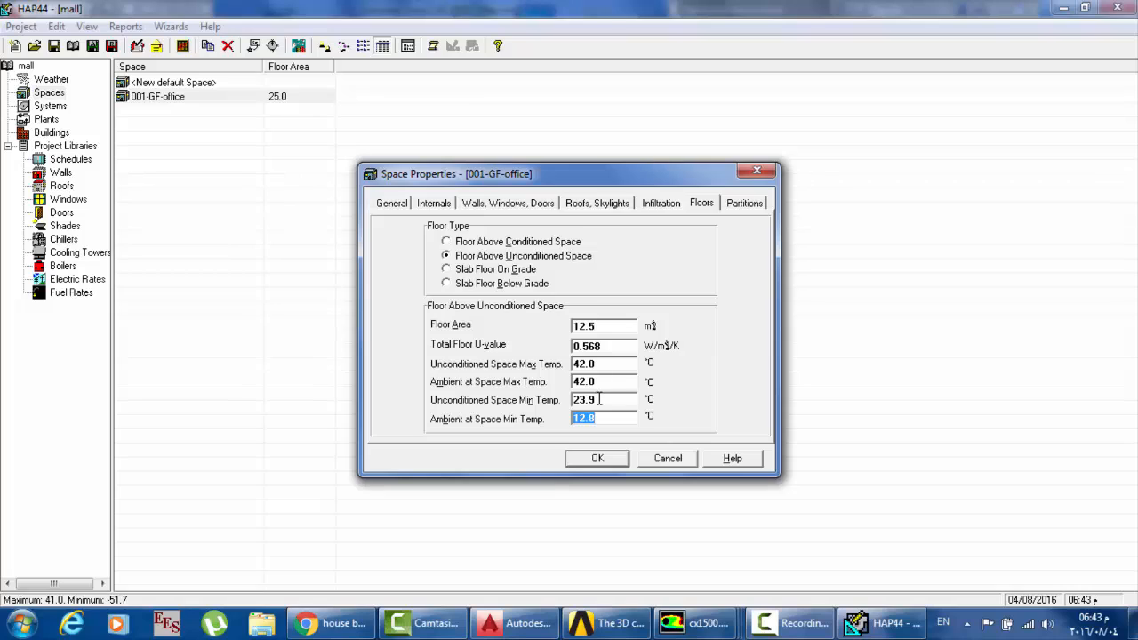
Step: Set the Ambient at Space Min Temp. to 12 °C and select the Unconditioned Space Min Temp. value
click(599, 399)
click(599, 399)
drag(601, 400, 572, 401)
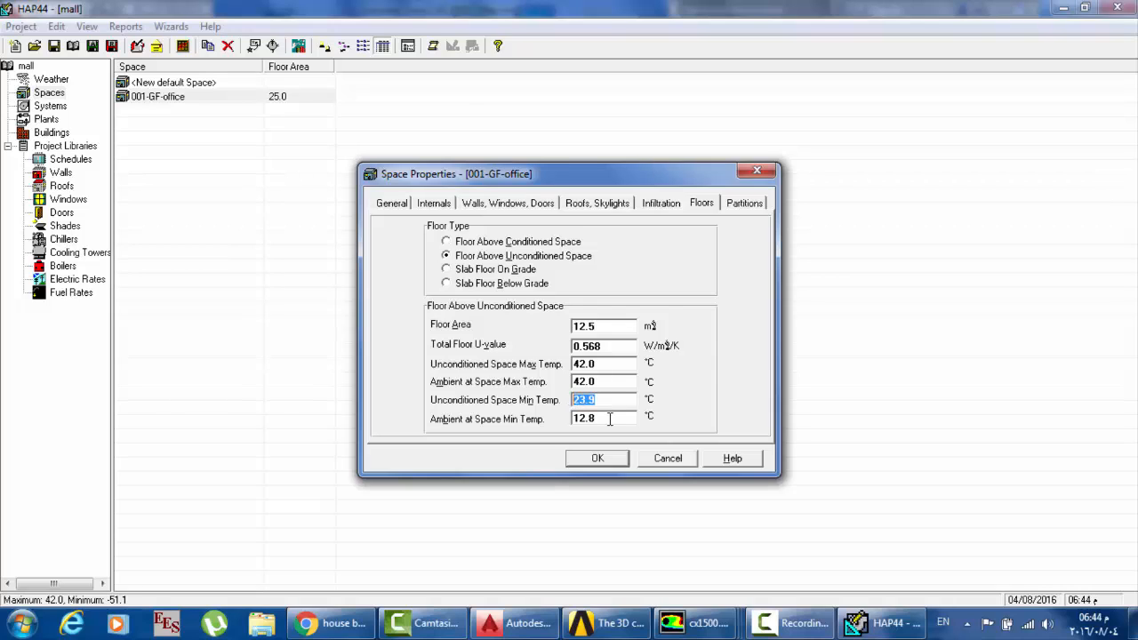
double_click(609, 419)
text(12)
double_click(601, 400)
Step: Glance at the AutoCAD building model and change the office's floor type in HAP to Slab Floor On Grade
click(520, 622)
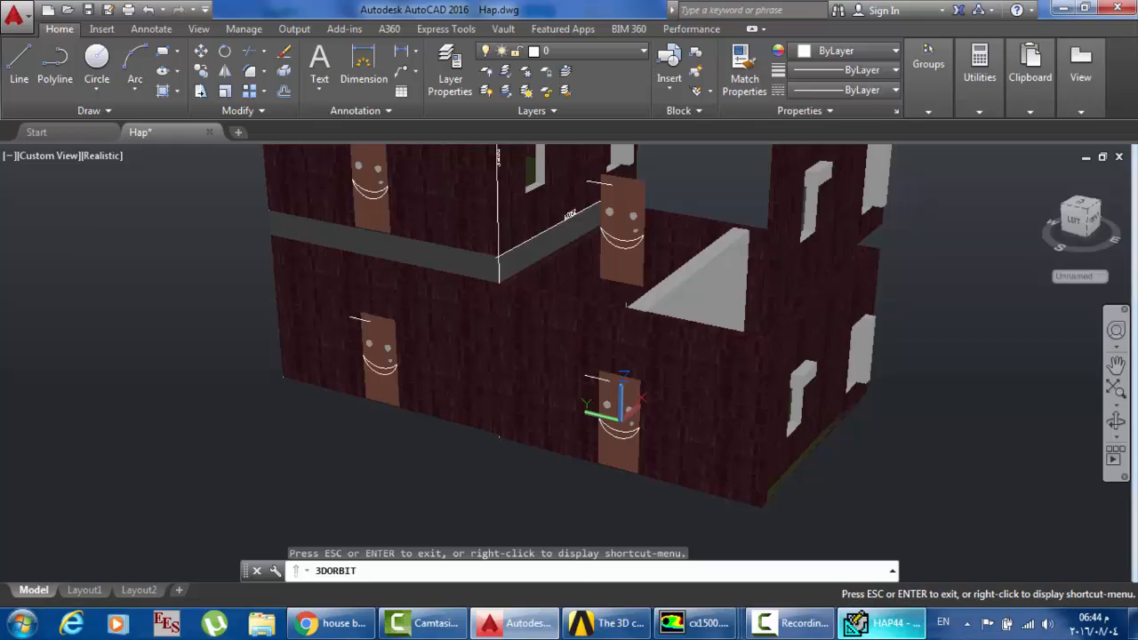
click(855, 622)
click(473, 271)
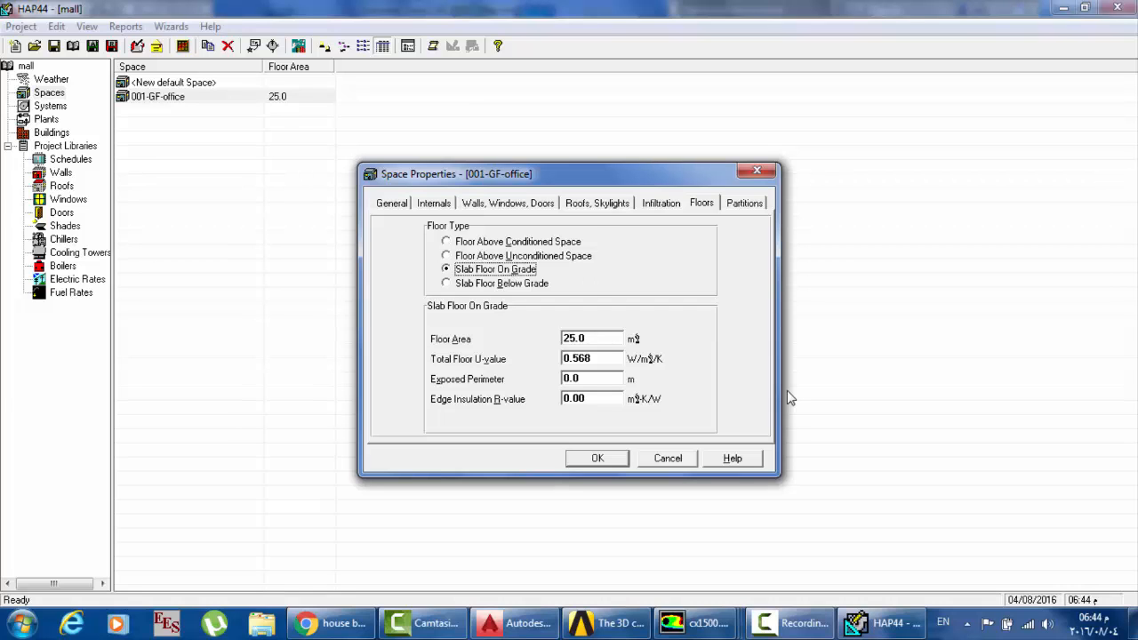
Step: Switch to AutoCAD, exit 3D Orbit and end object isolation to restore the building model's hidden parts
click(523, 624)
right_click(711, 349)
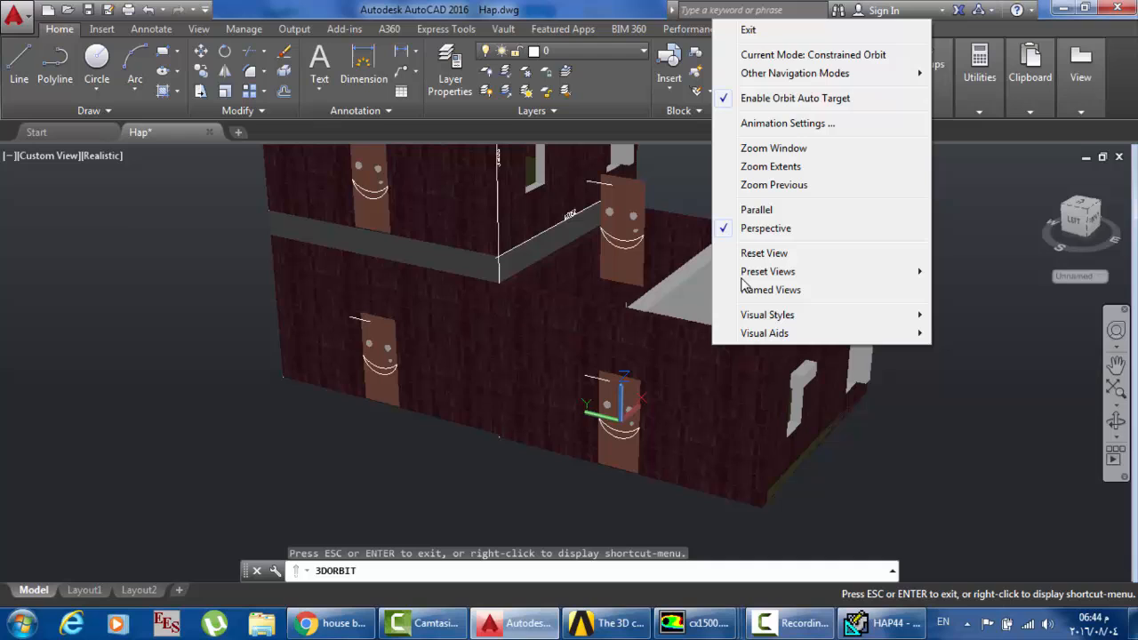
click(776, 30)
right_click(696, 206)
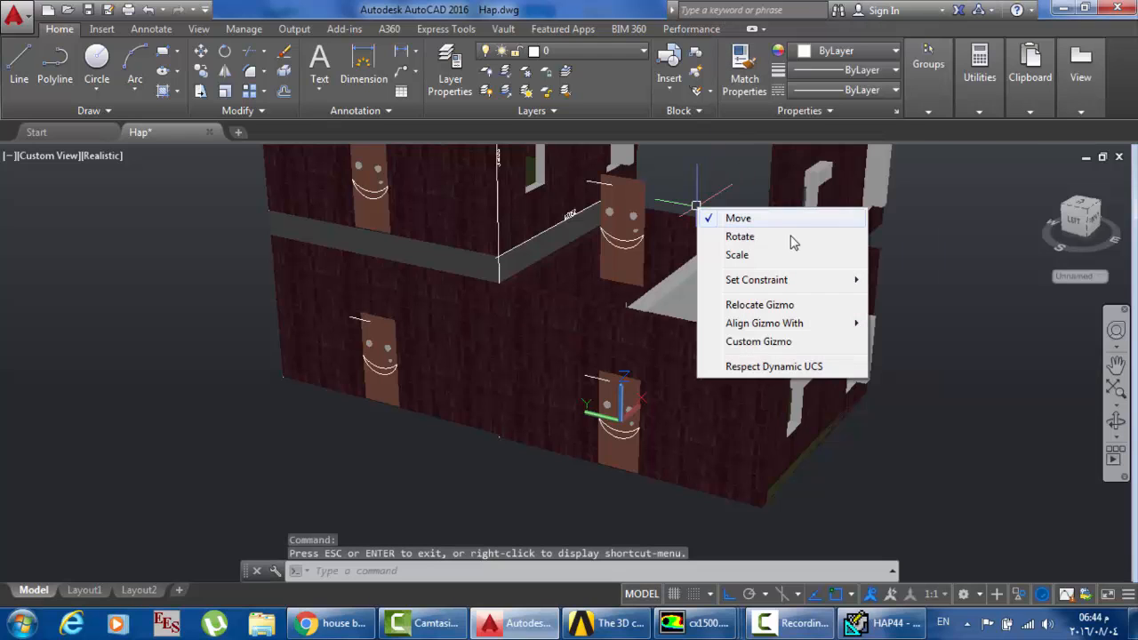
right_click(964, 244)
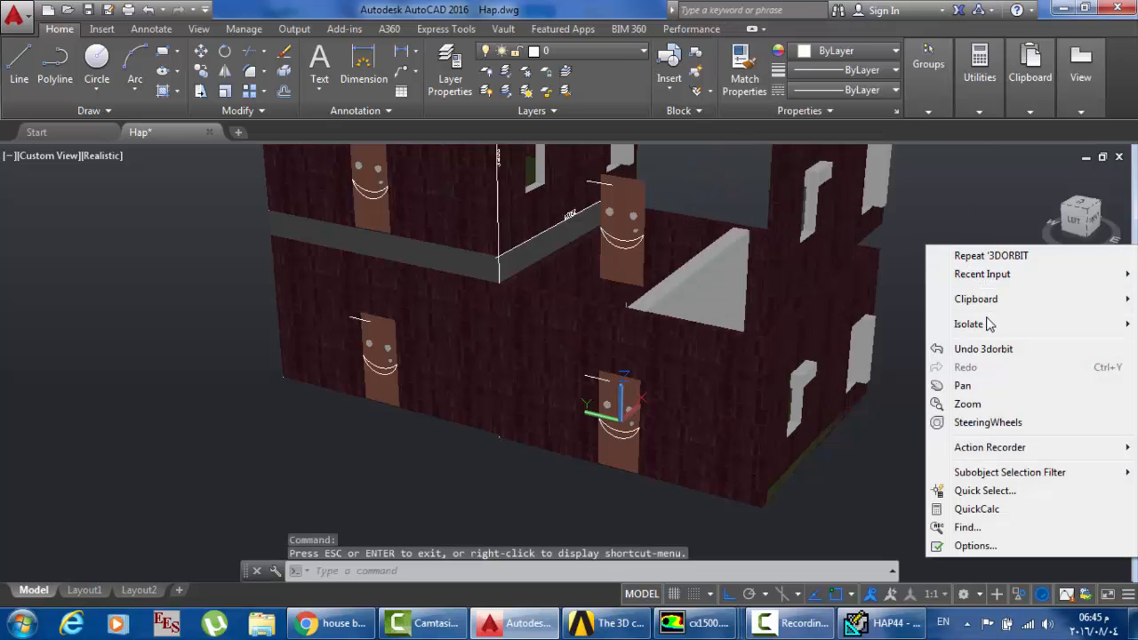
mouse_move(989, 325)
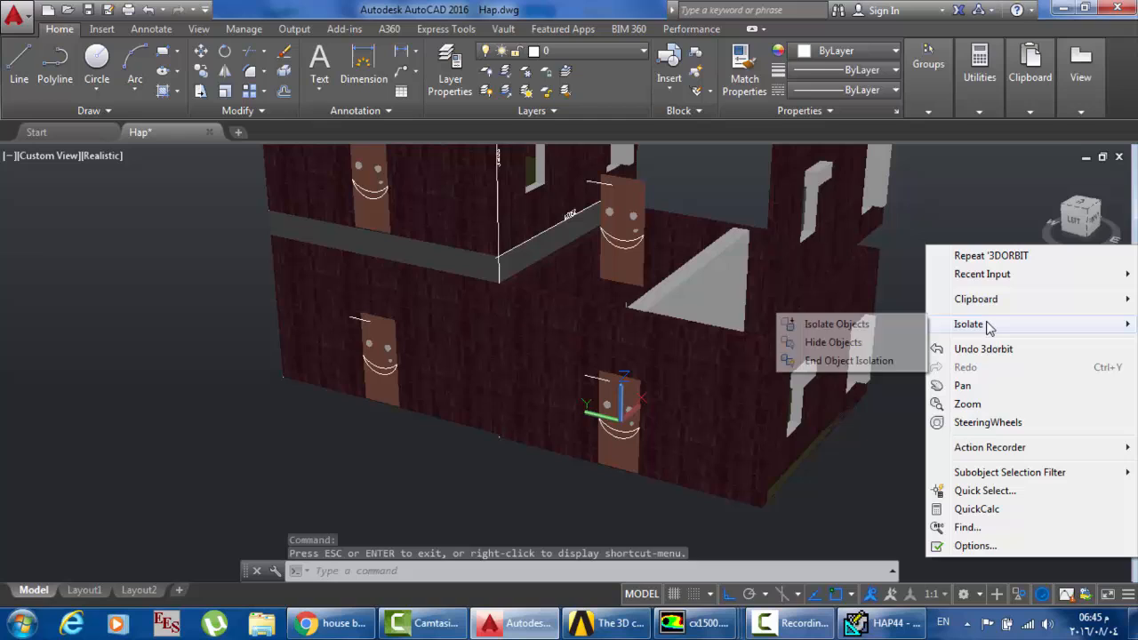
click(849, 361)
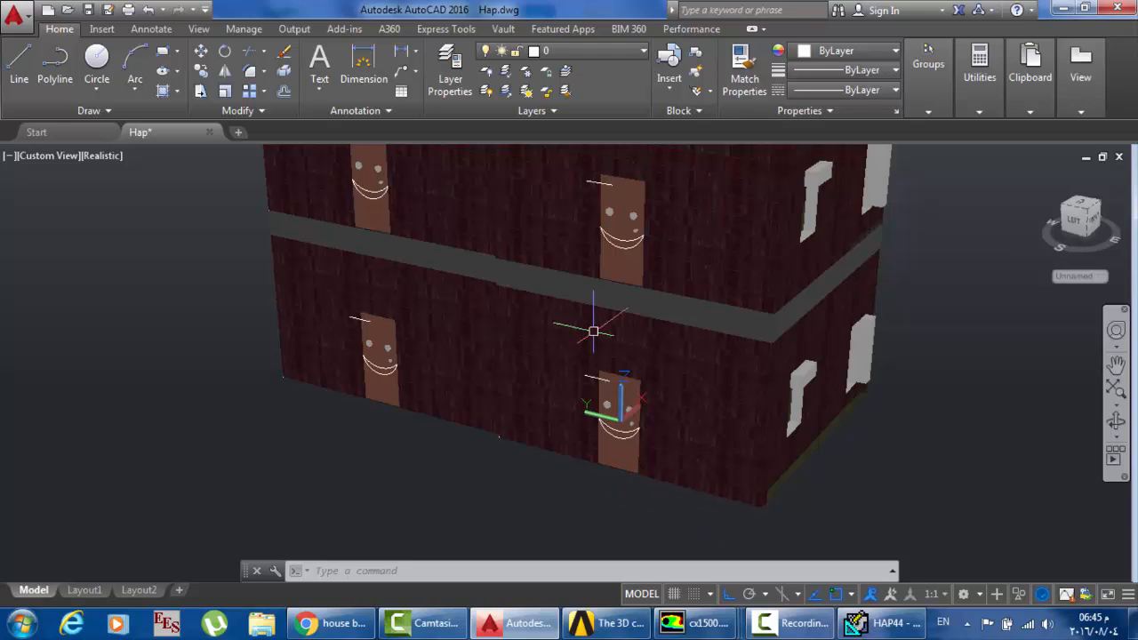
Step: Select the two exterior walls of the ground-floor corner room, the one with the door and the adjoining one with windows
click(572, 405)
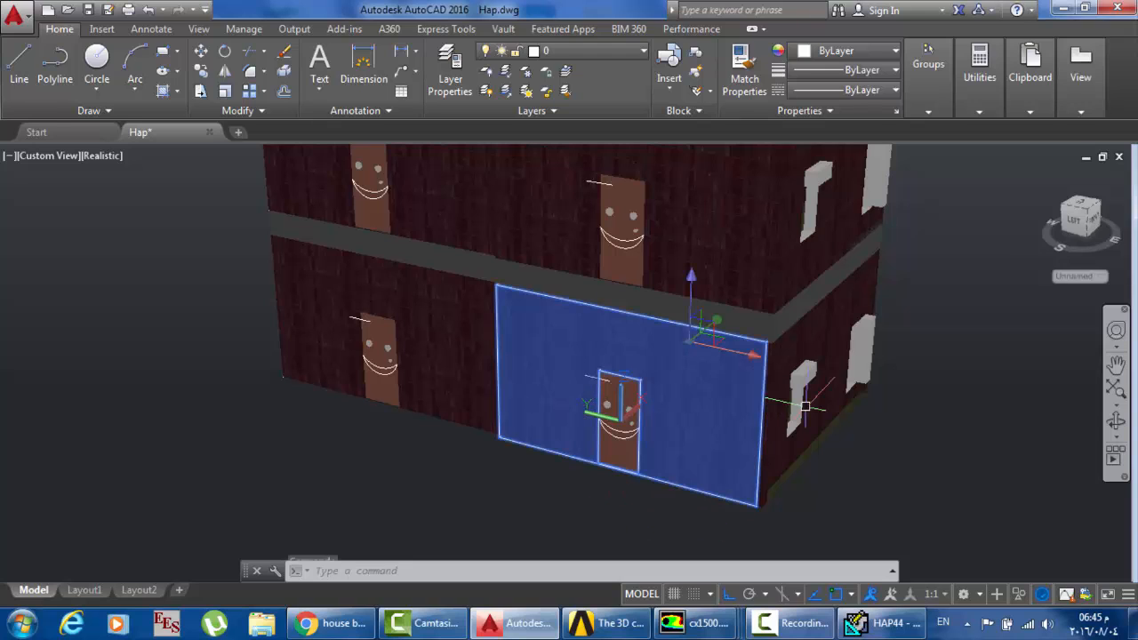
click(813, 375)
click(640, 512)
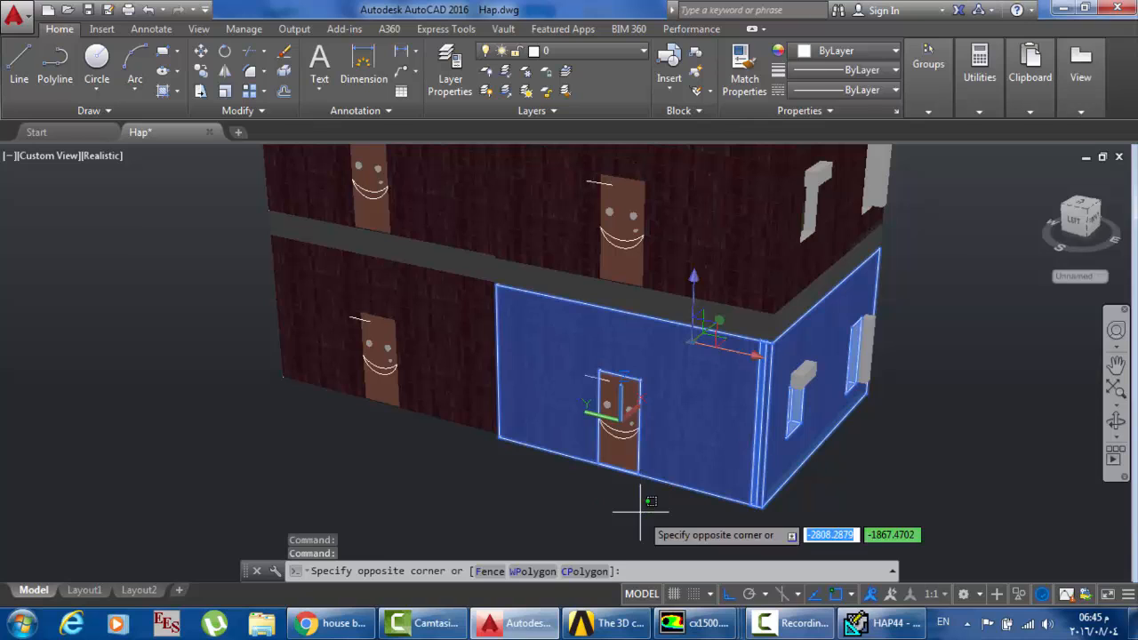
key(Escape)
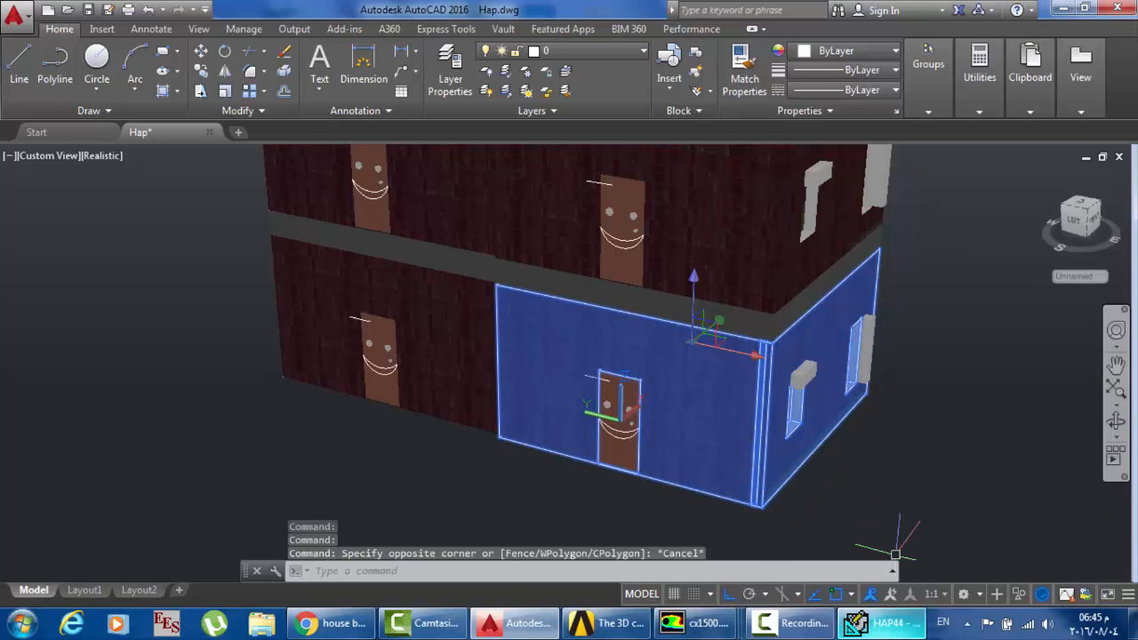
Step: Review the Slab Floor On Grade area and Total Floor U-value in HAP against the highlighted walls in the AutoCAD model
click(880, 622)
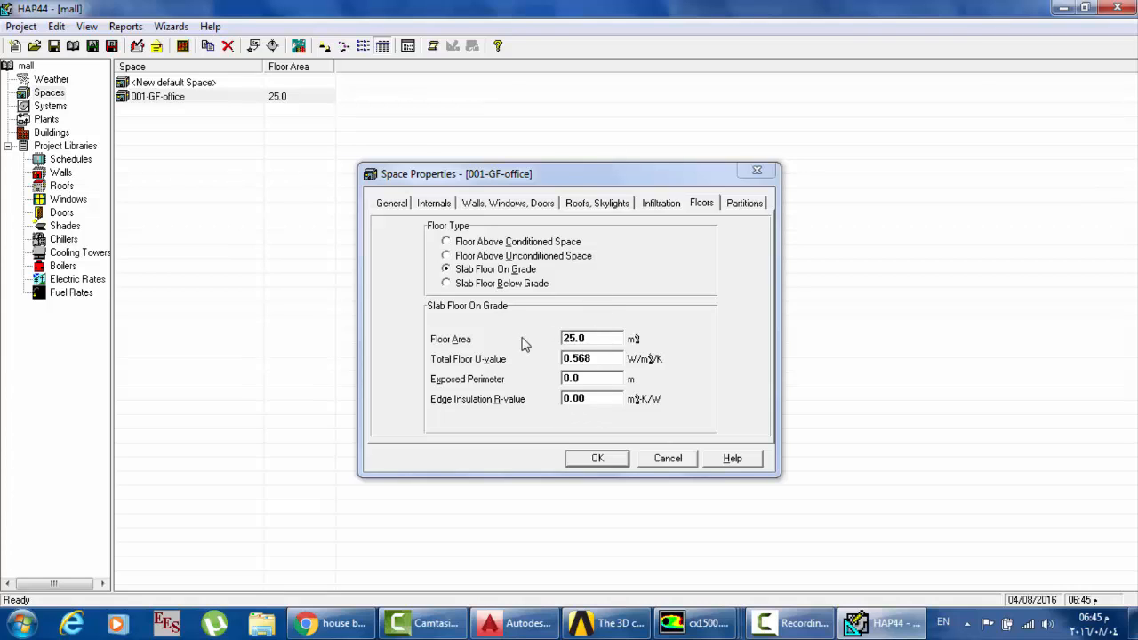
click(596, 339)
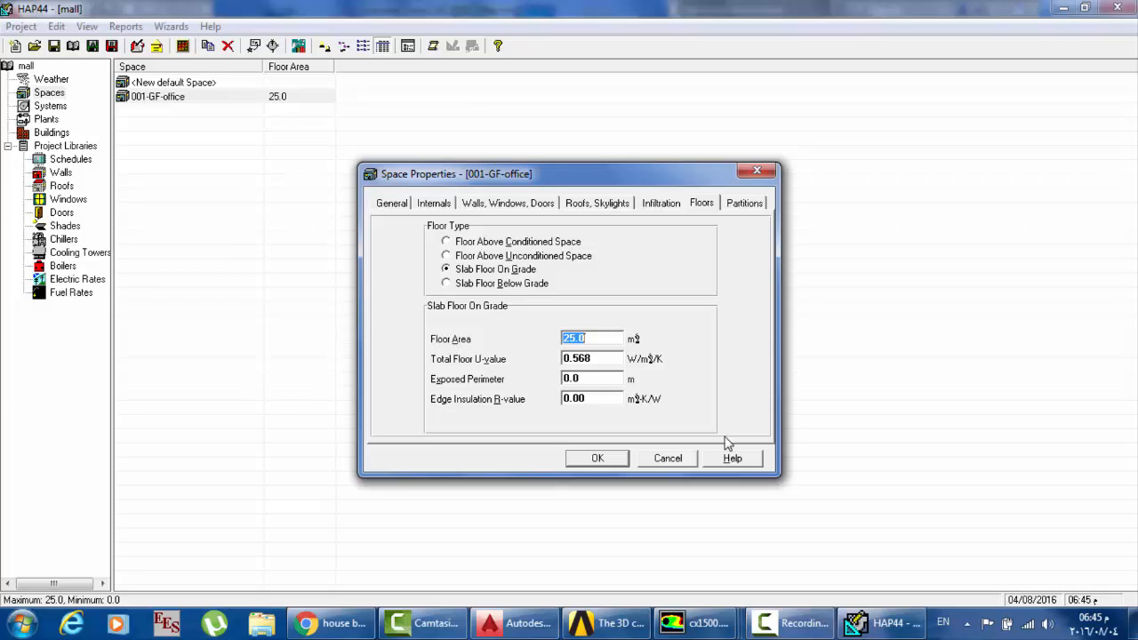
click(842, 613)
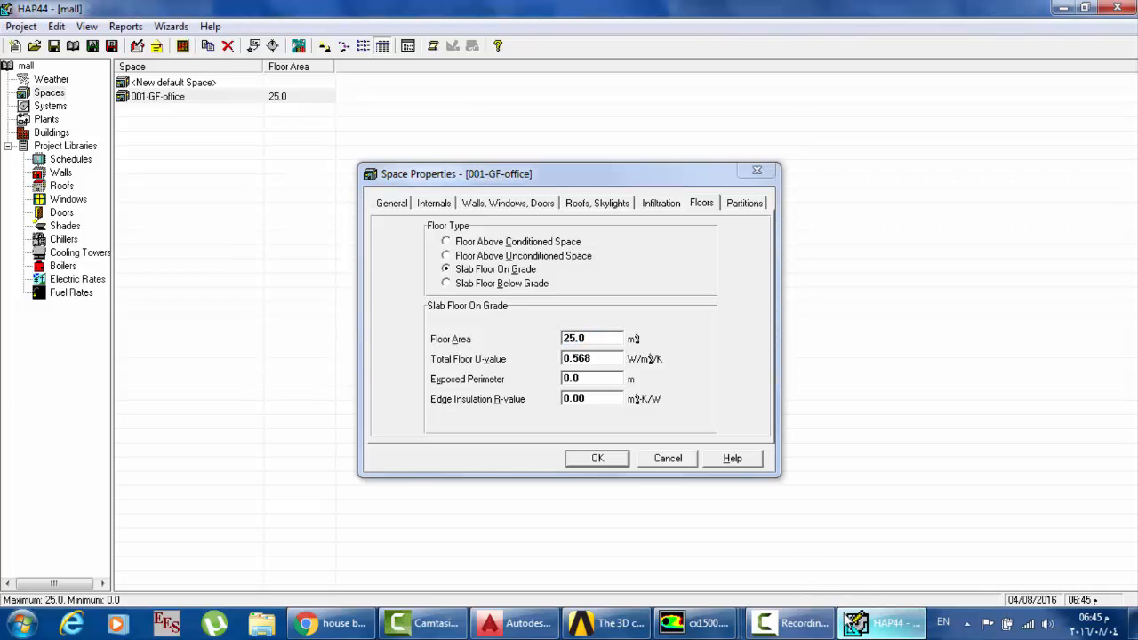
click(516, 622)
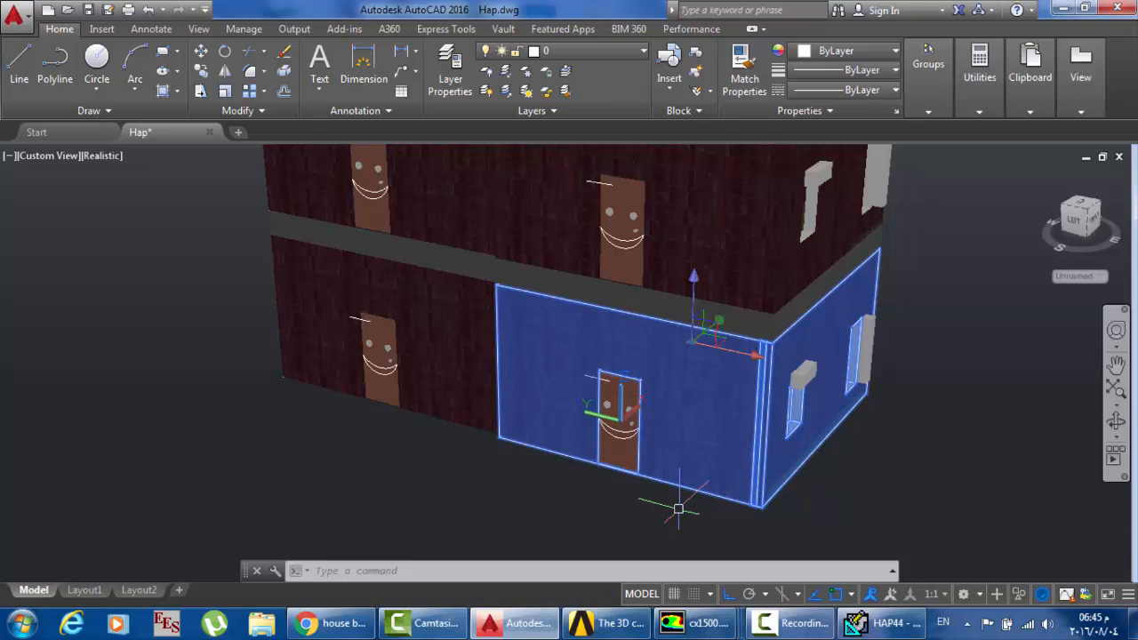
click(884, 622)
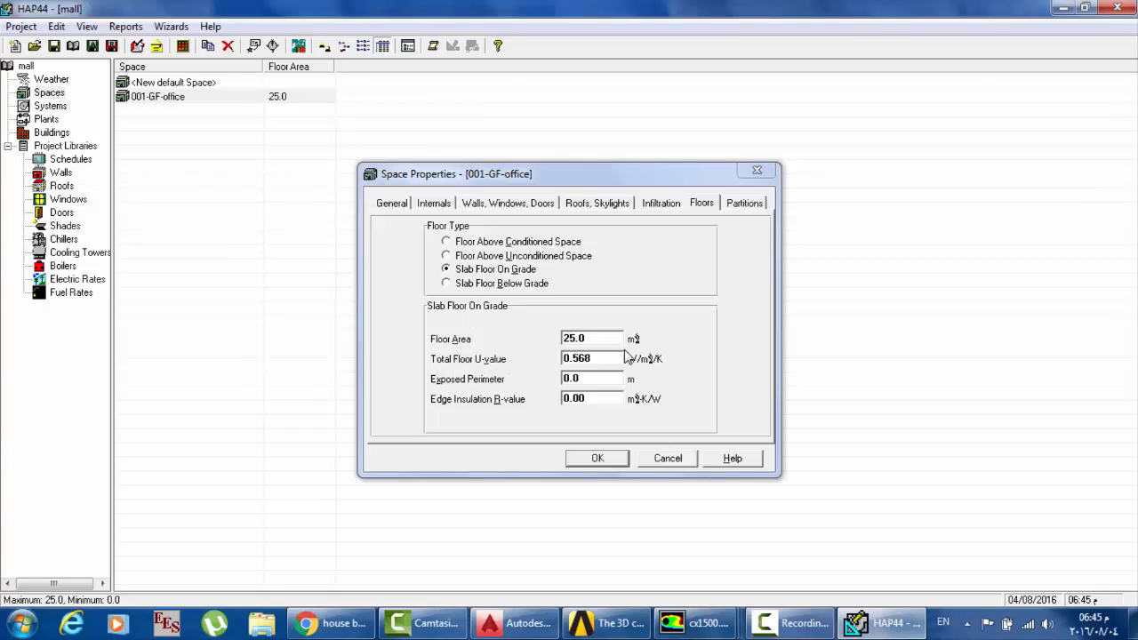
click(604, 357)
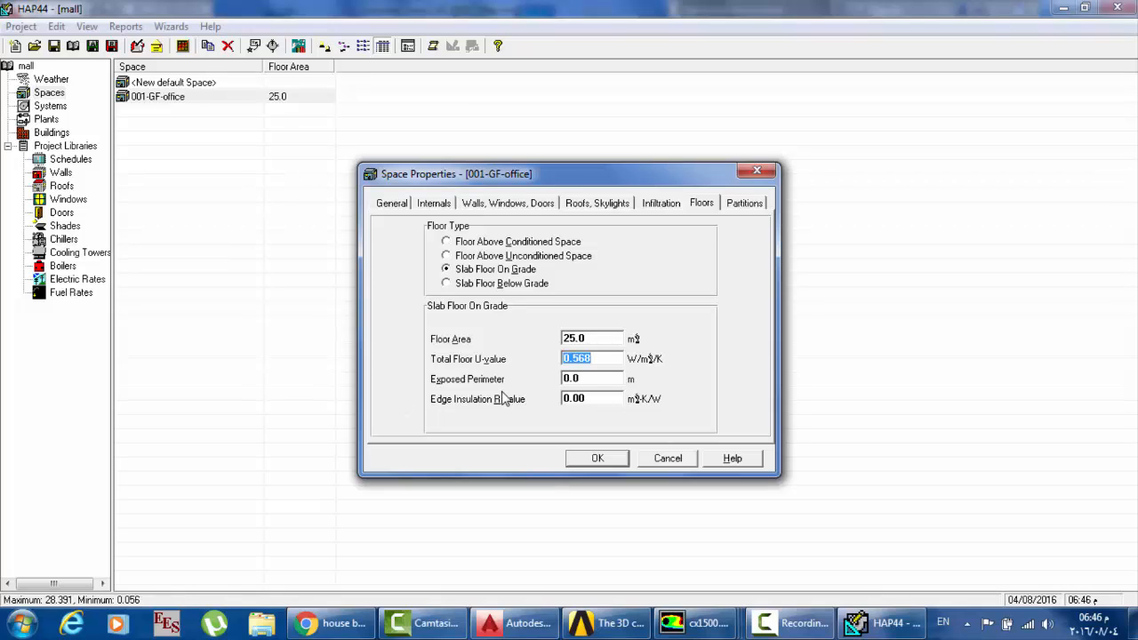
click(905, 631)
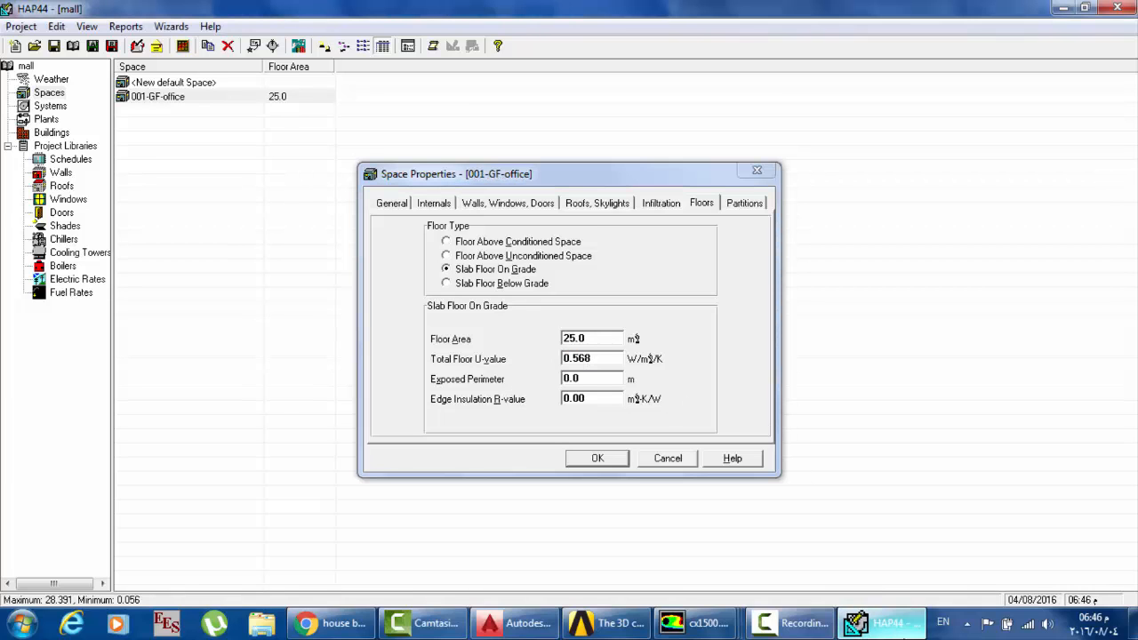
Step: Check the highlighted exterior walls in AutoCAD and set the slab's Exposed Perimeter in HAP to 12 m
click(529, 622)
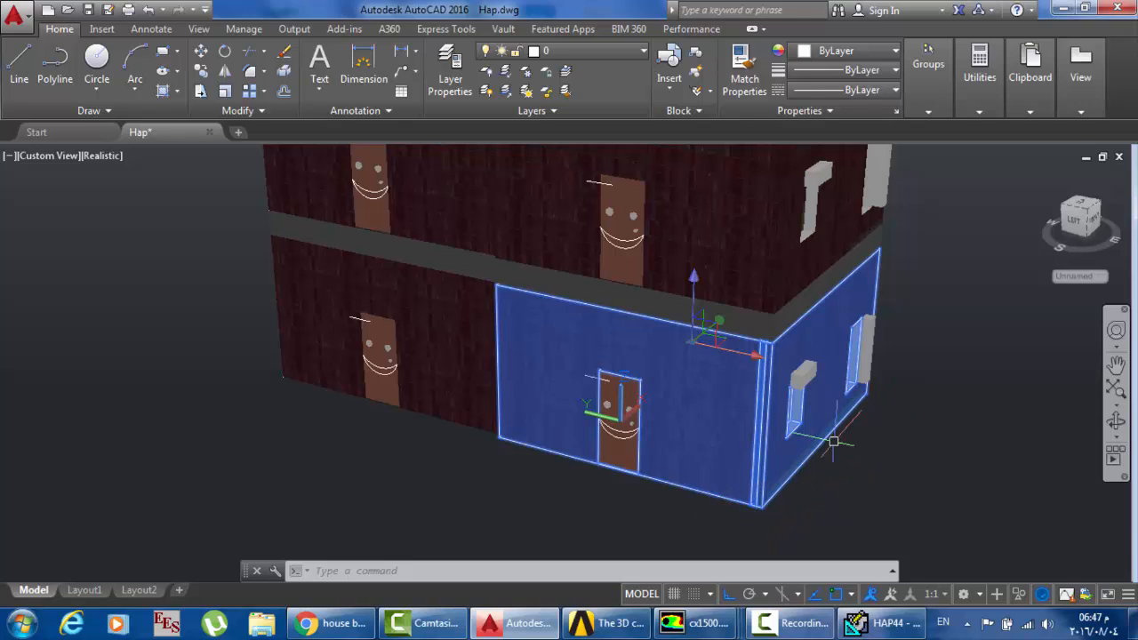
click(879, 622)
click(587, 379)
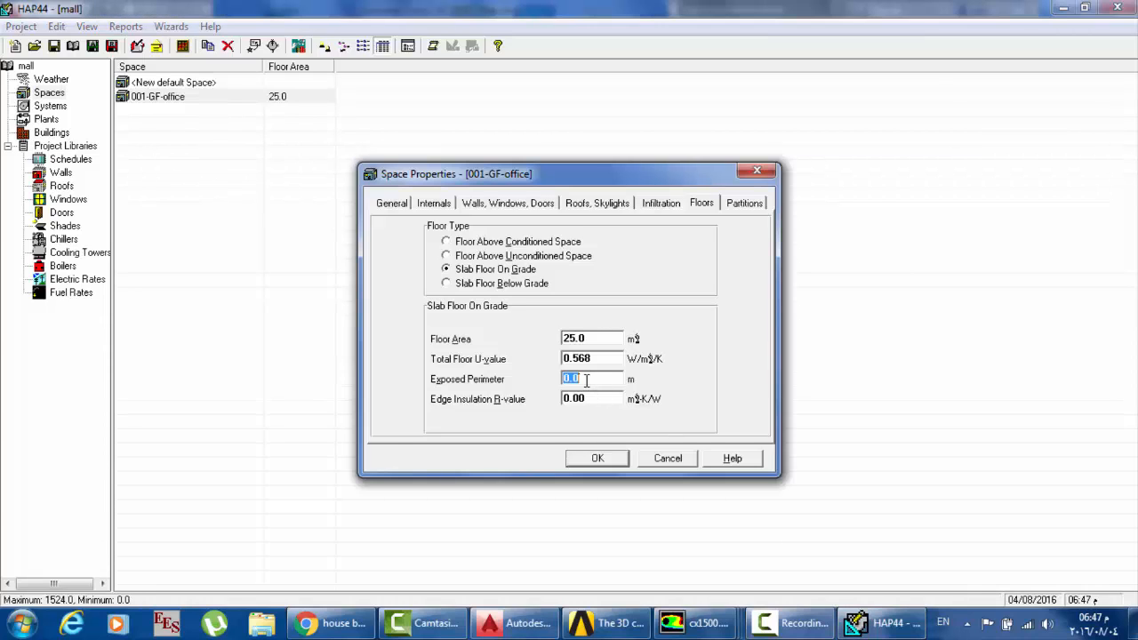
text(12)
click(791, 623)
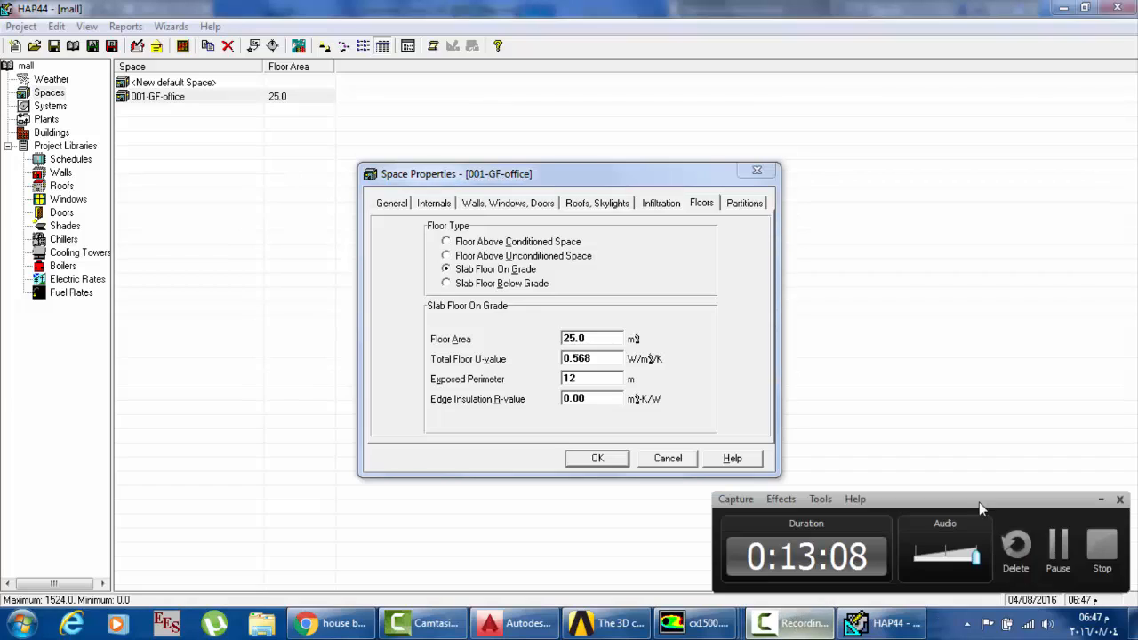
click(1056, 551)
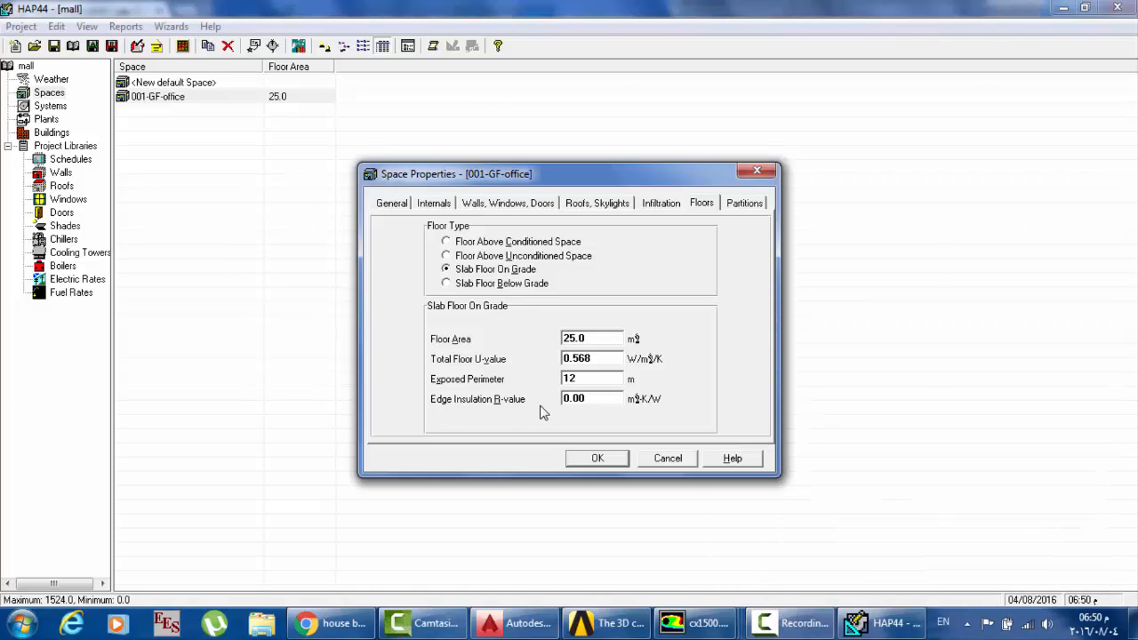
key(Tab)
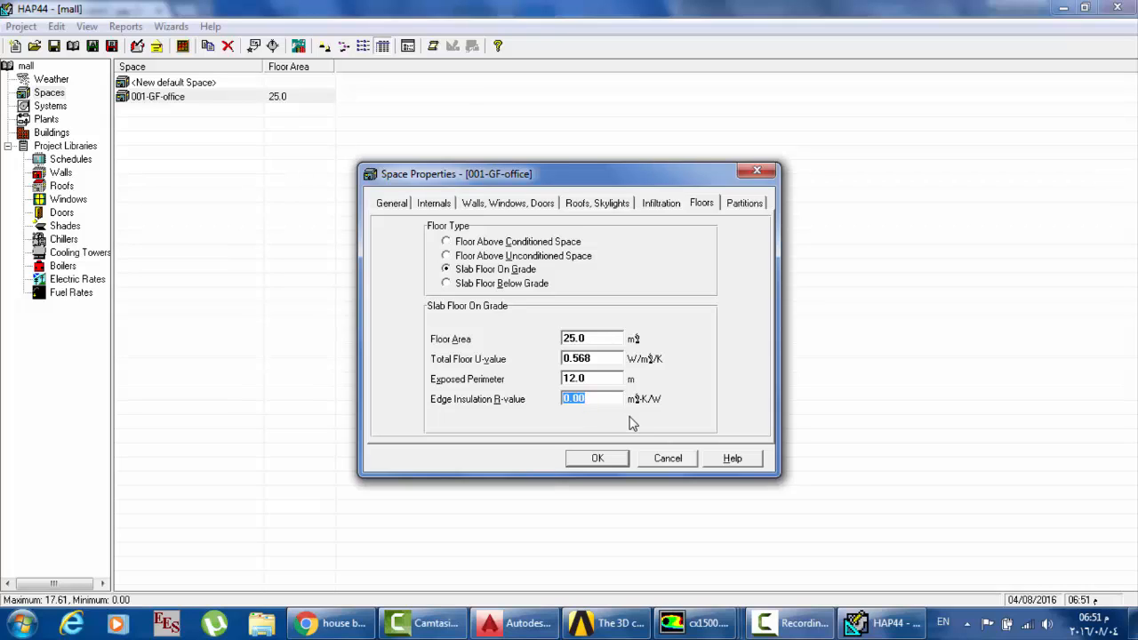
Step: Accept the office's space properties and open the edge insulation picture 1.JPG from the desktop
click(597, 458)
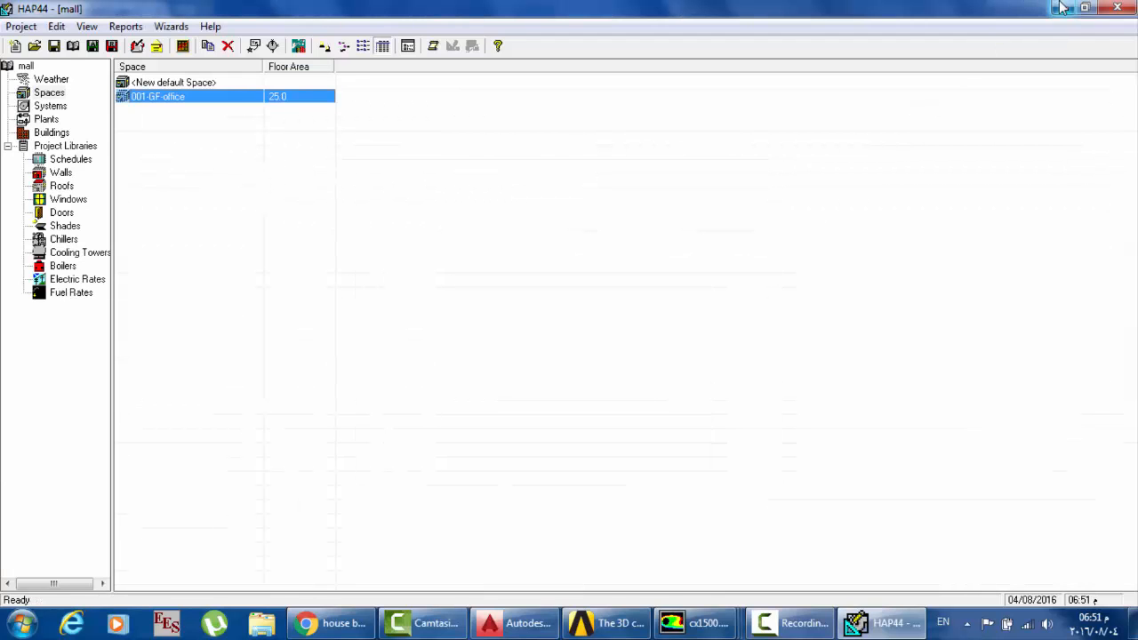
click(1063, 7)
click(1063, 8)
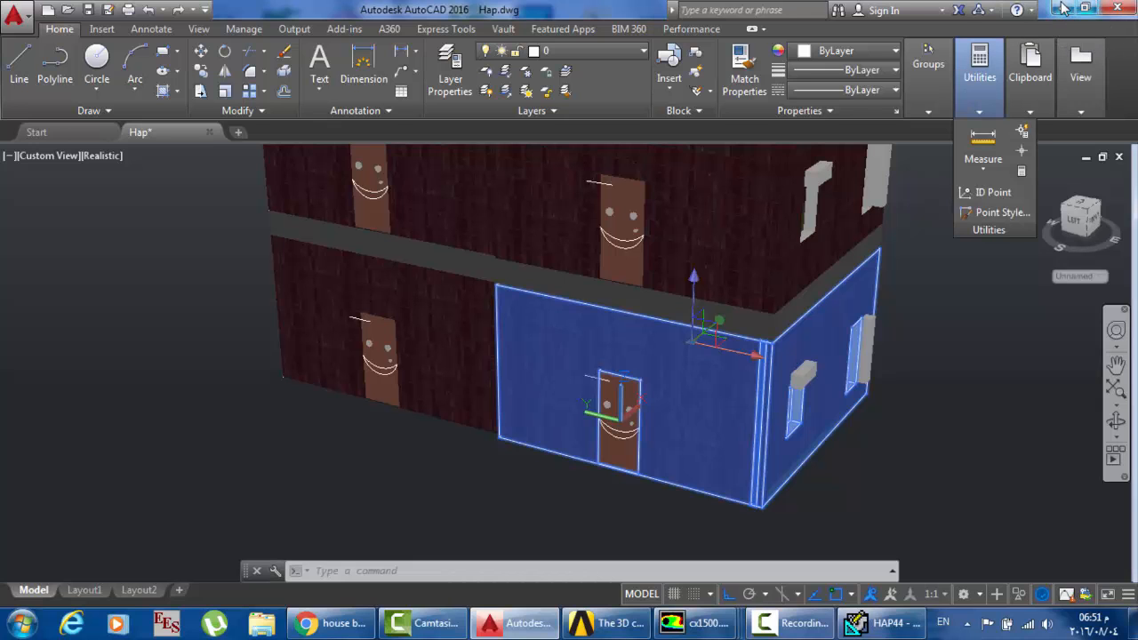
click(1063, 9)
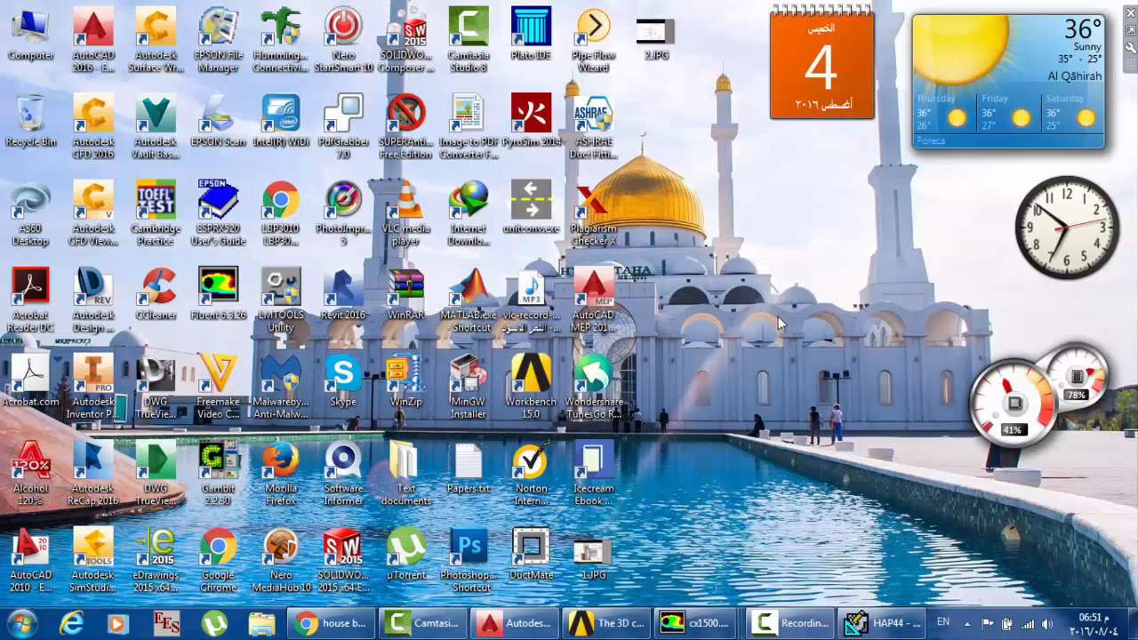
double_click(593, 560)
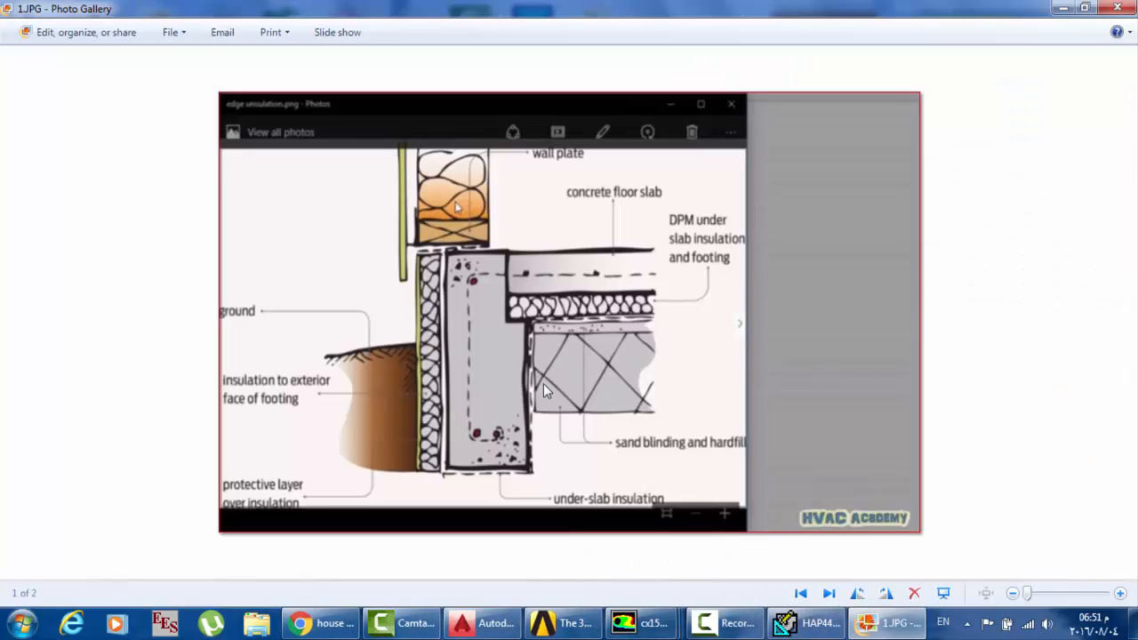
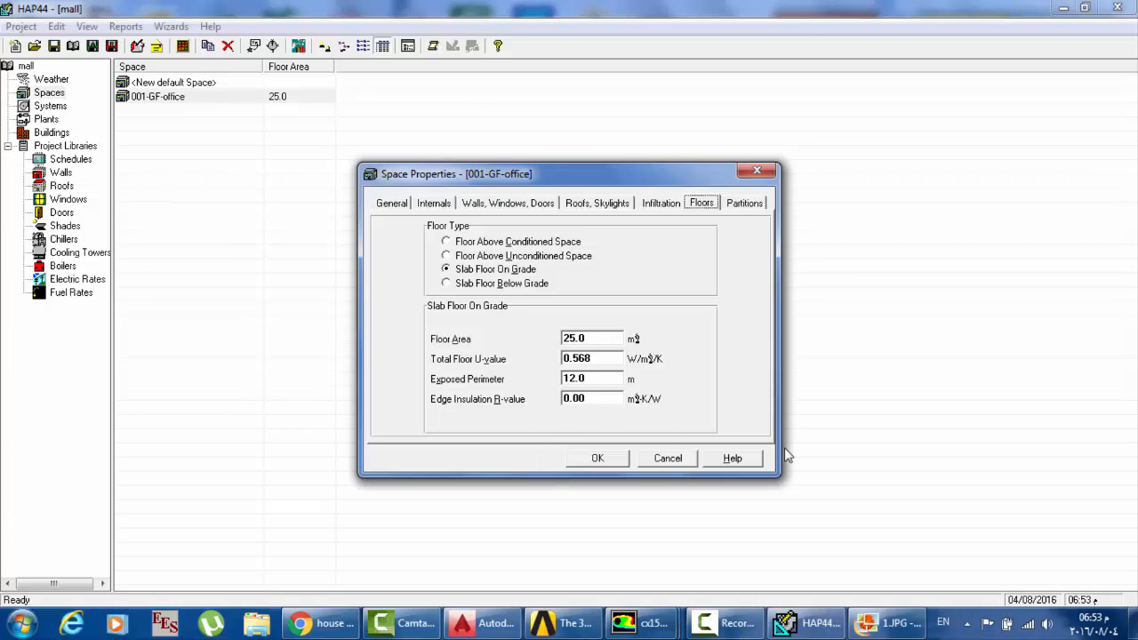
Step: Glance at the AutoCAD model and change the office's floor type in HAP to Slab Floor Below Grade
click(497, 623)
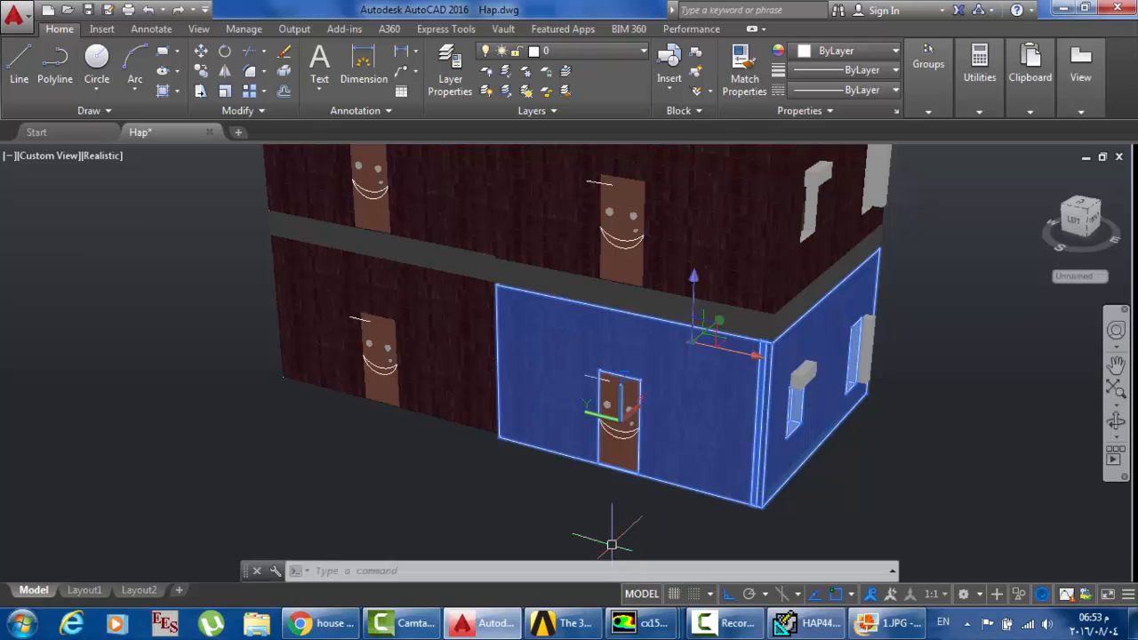
click(805, 623)
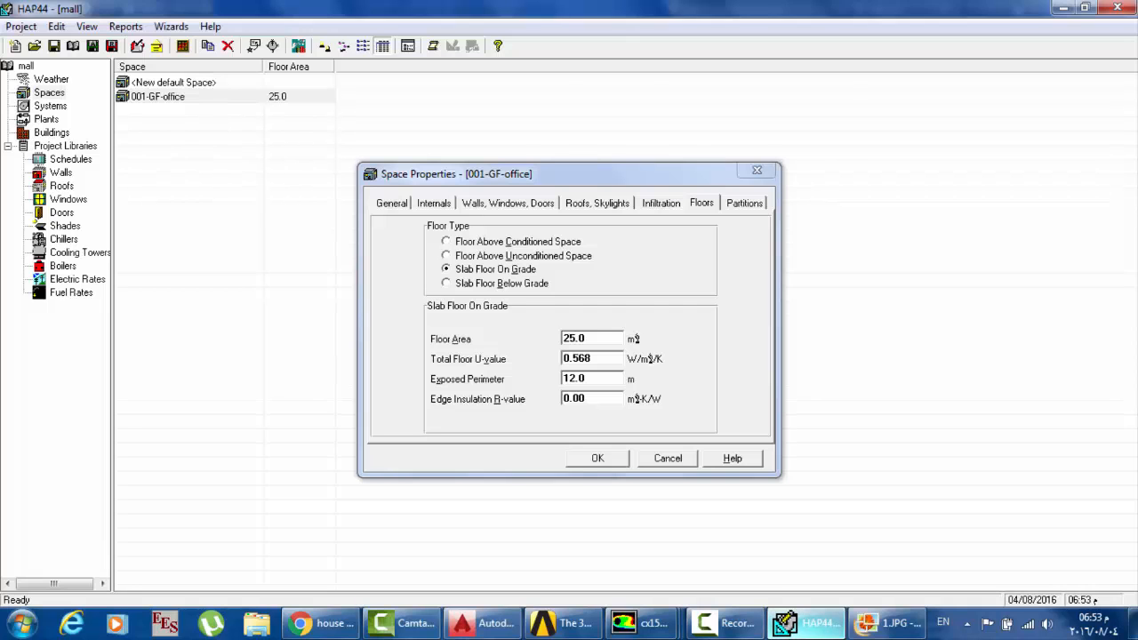
click(479, 244)
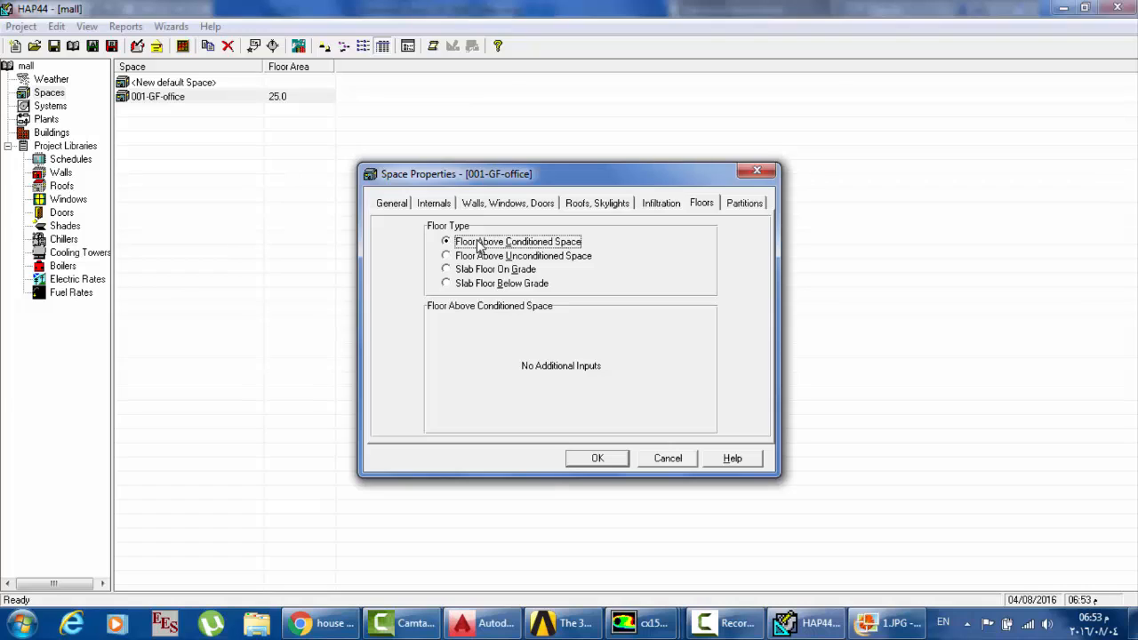
click(457, 288)
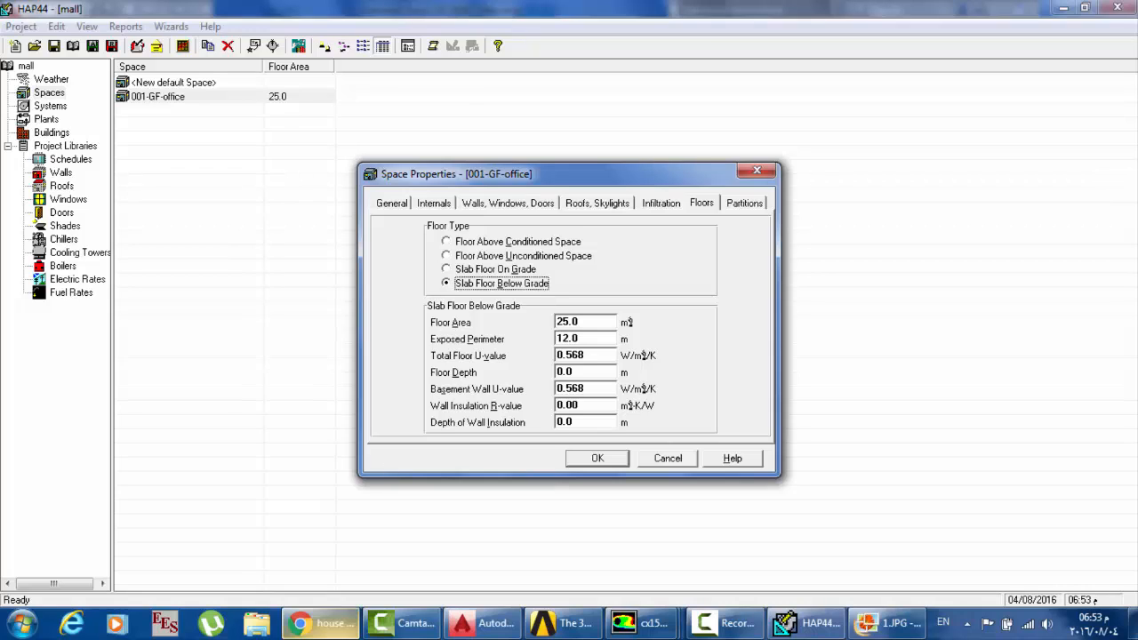
Step: Browse the house basement image results in Chrome for below-grade floor examples, and return to the 1.JPG picture
click(327, 622)
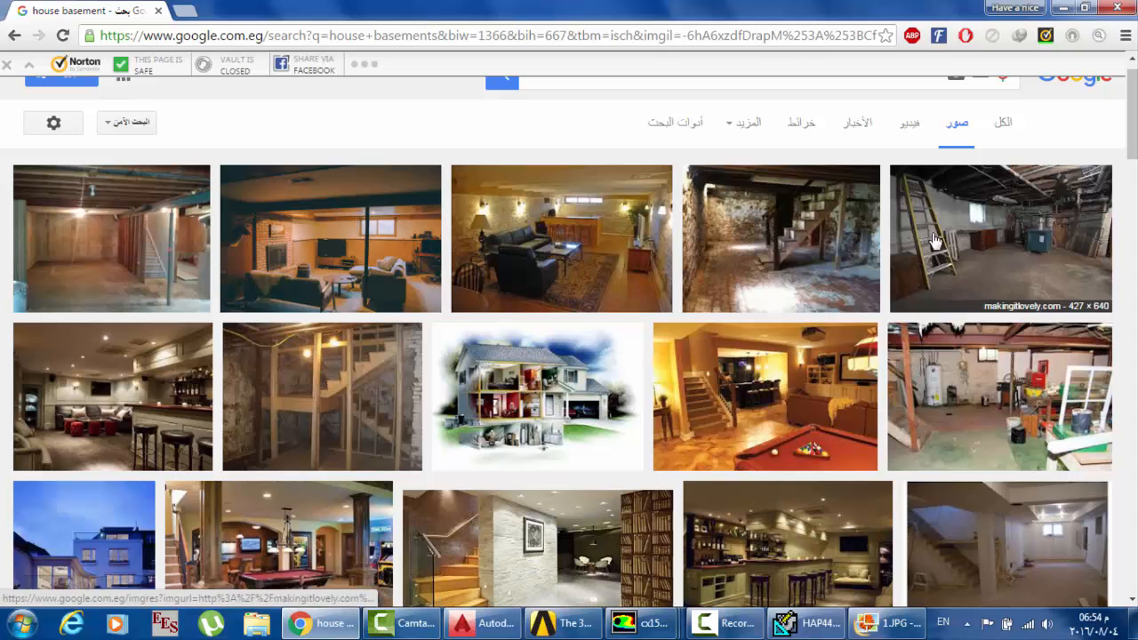
scroll(935, 239, down, 1)
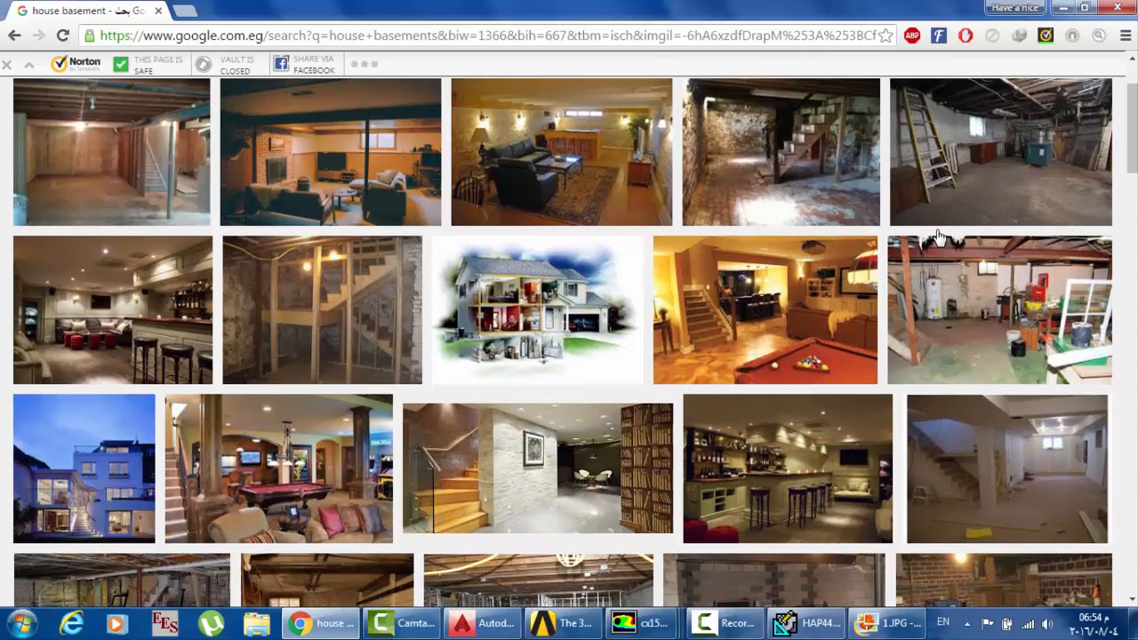
scroll(935, 238, down, 1)
scroll(508, 304, down, 1)
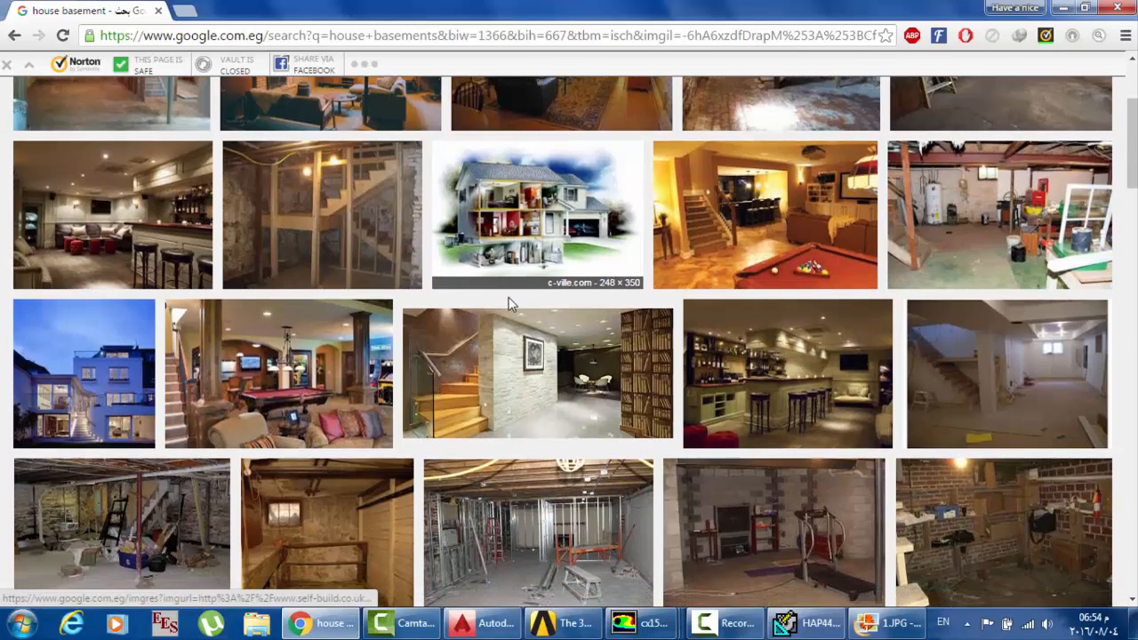
scroll(509, 304, down, 2)
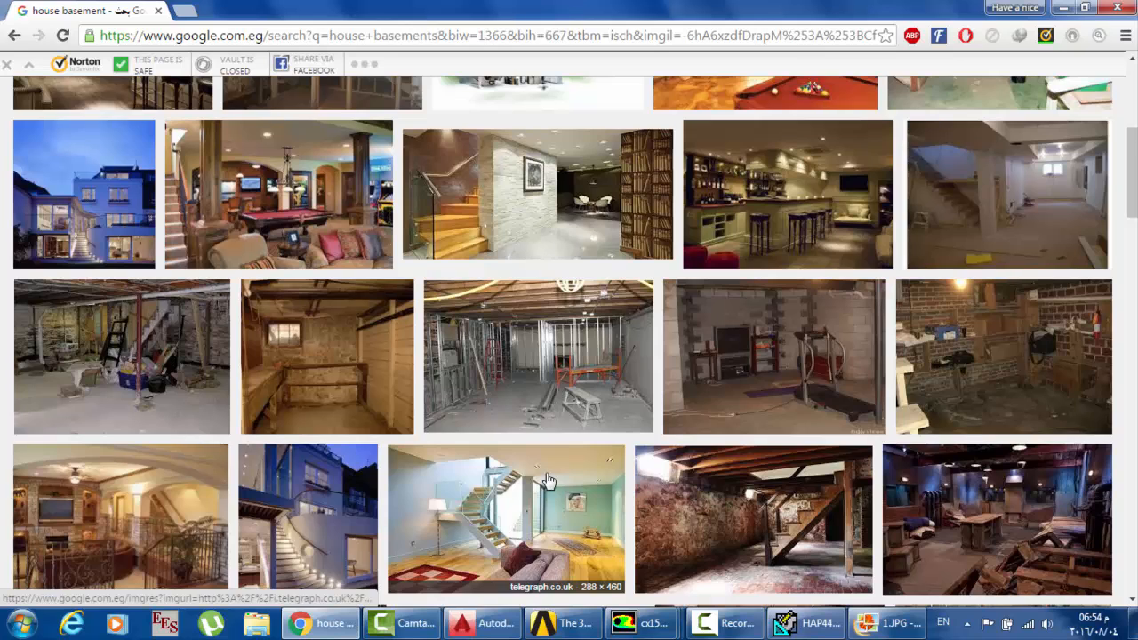
scroll(543, 355, up, 4)
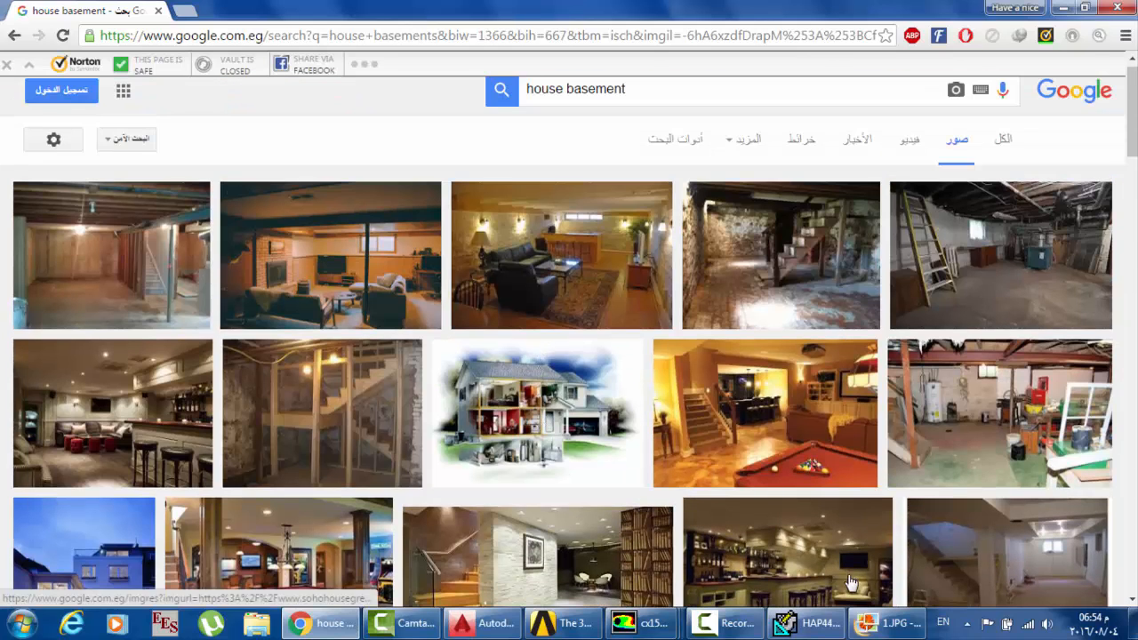
click(876, 624)
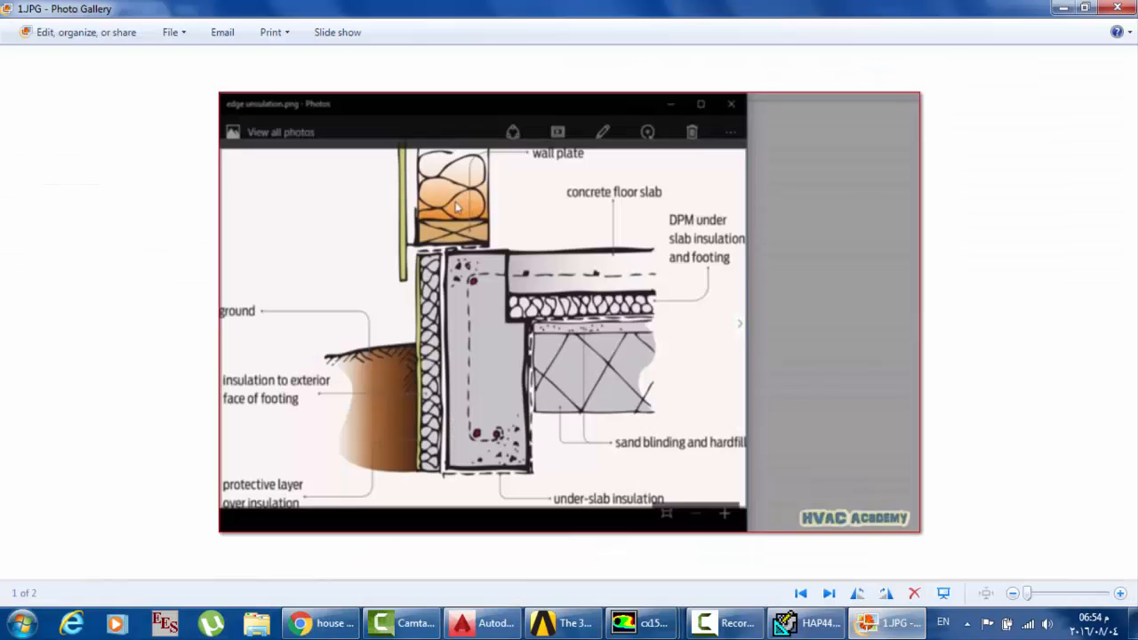
Step: Close the 1.JPG picture, glance at the office's floor inputs in HAP, and check its highlighted exterior walls in AutoCAD
click(1116, 9)
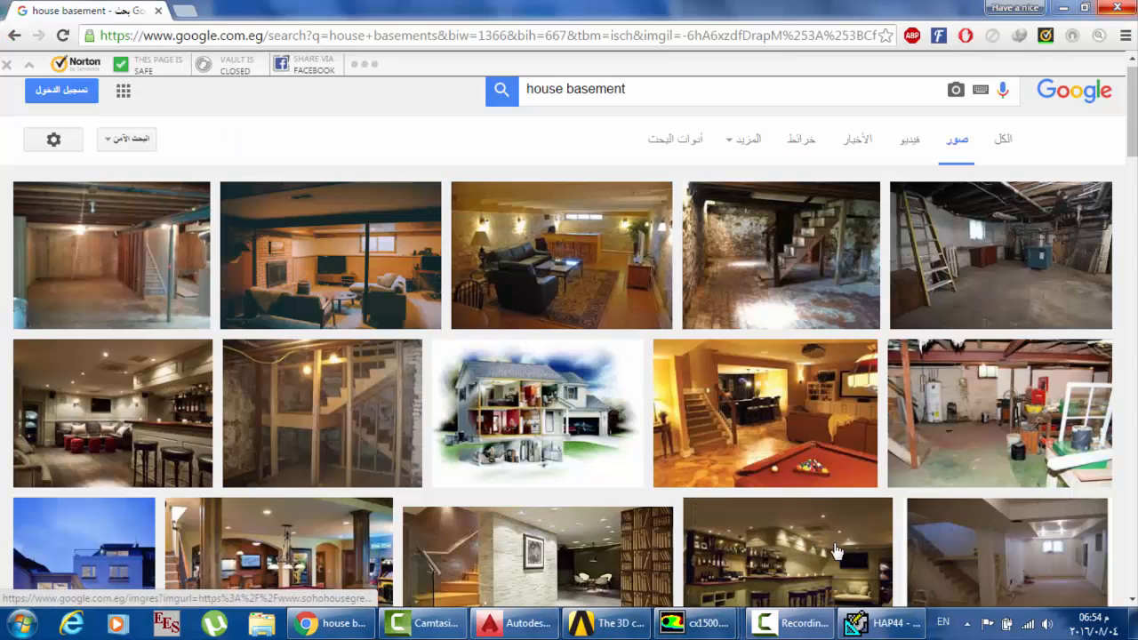
click(884, 623)
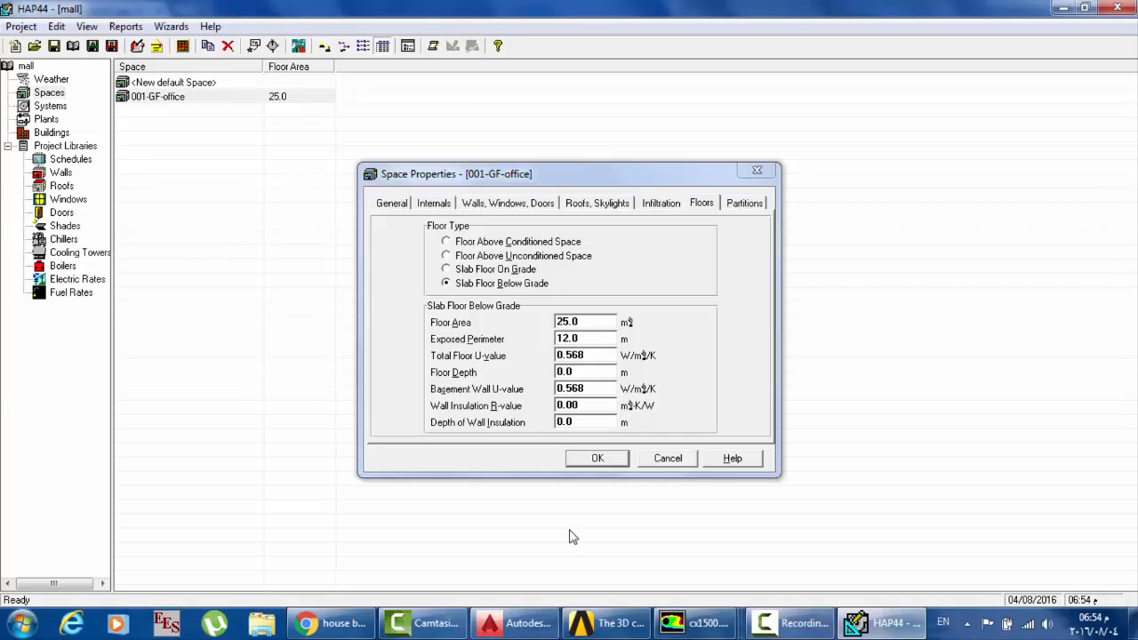
click(519, 623)
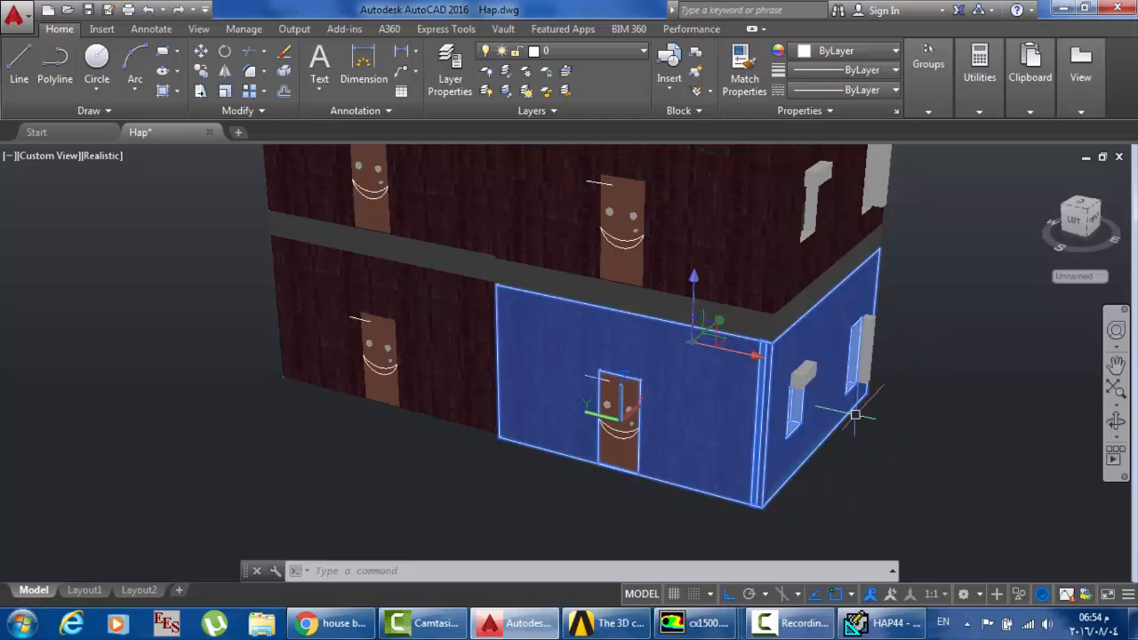
click(600, 529)
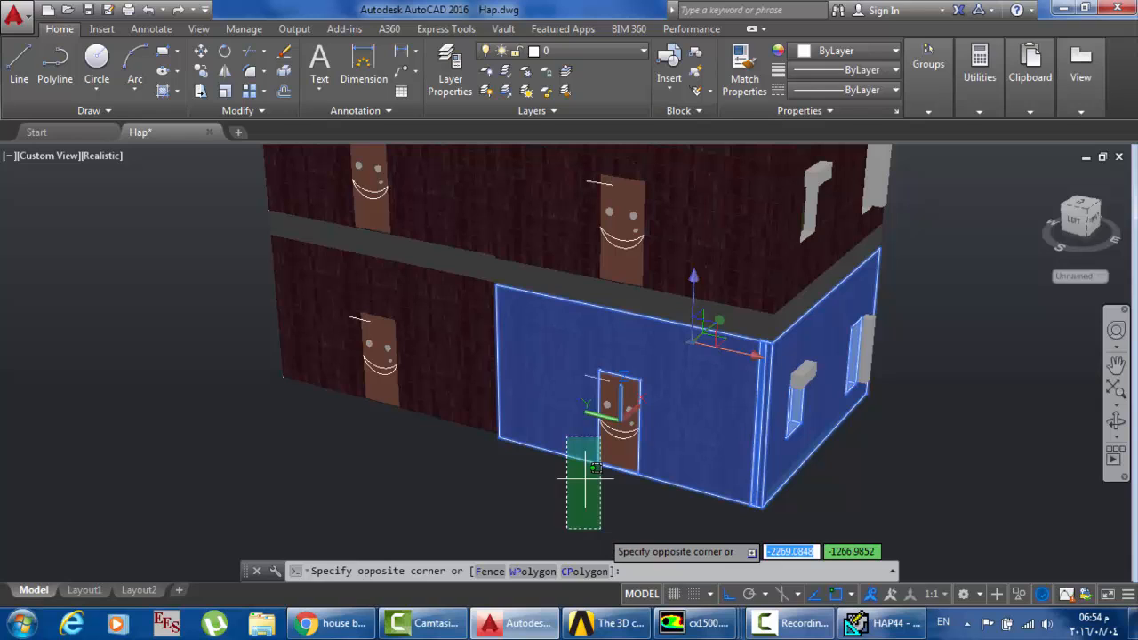
click(527, 505)
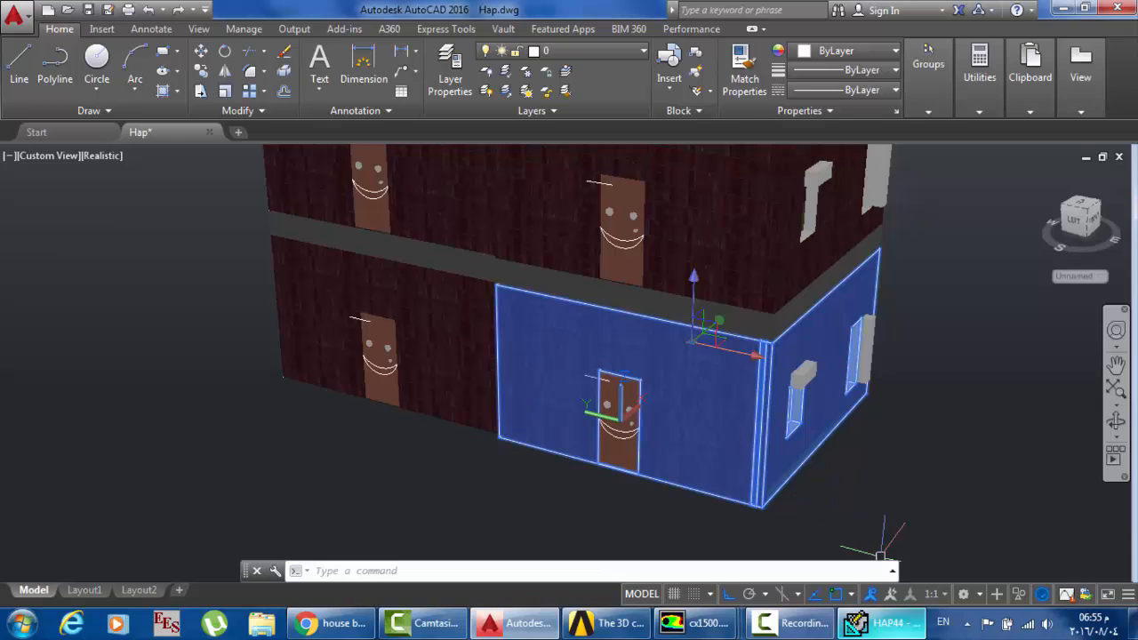
Step: Return to HAP and review the Total Floor U-value and Floor Depth fields of the below-grade slab
click(880, 623)
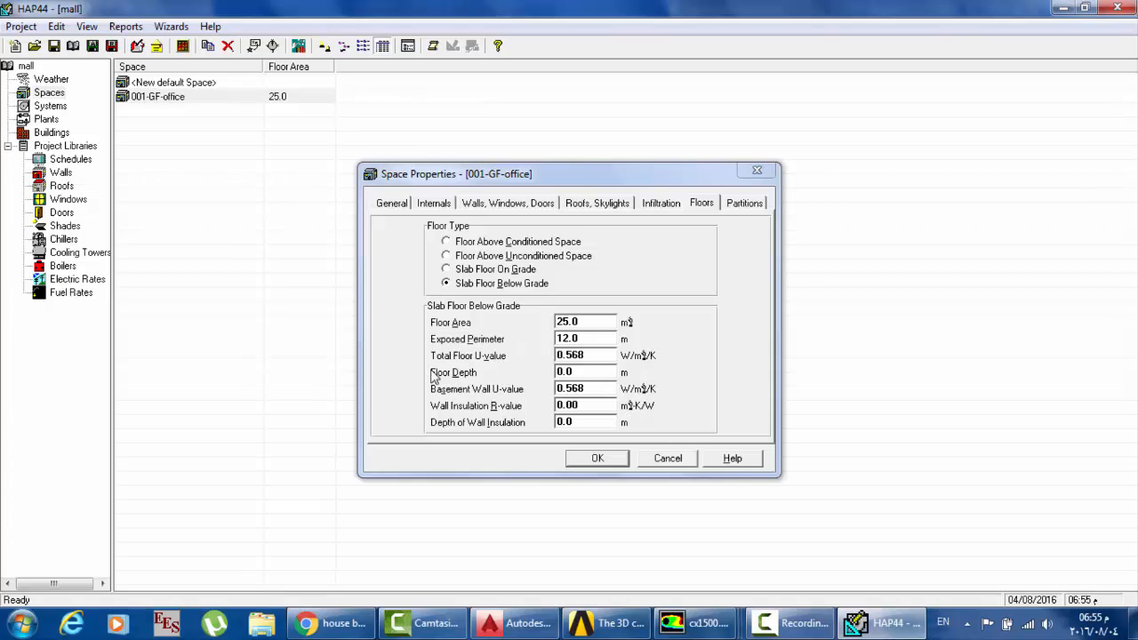
double_click(583, 356)
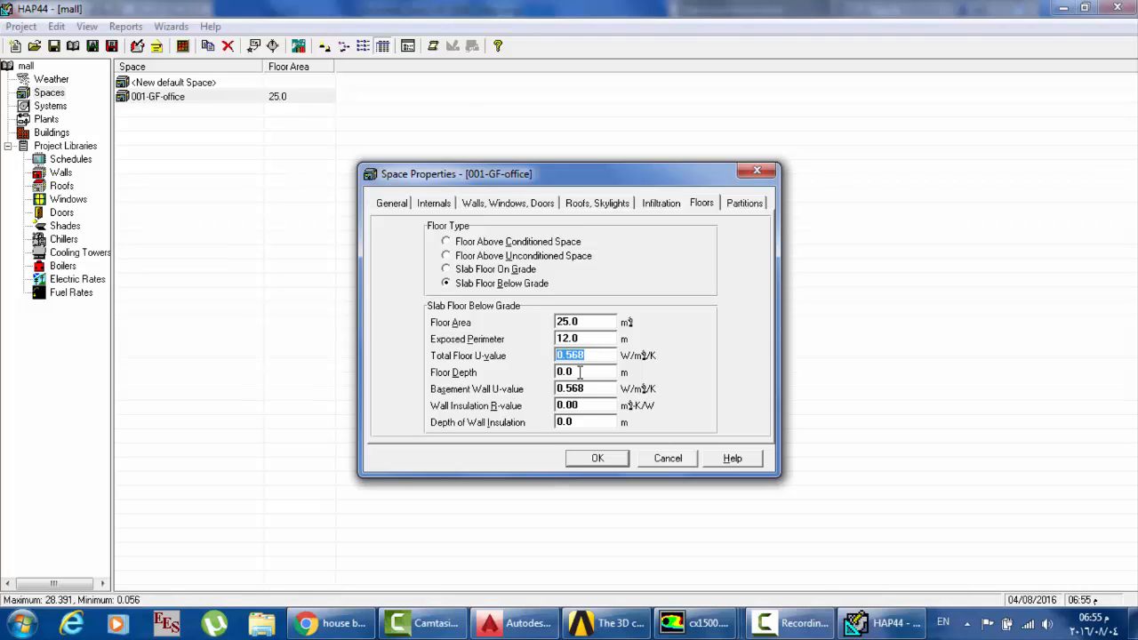
click(578, 373)
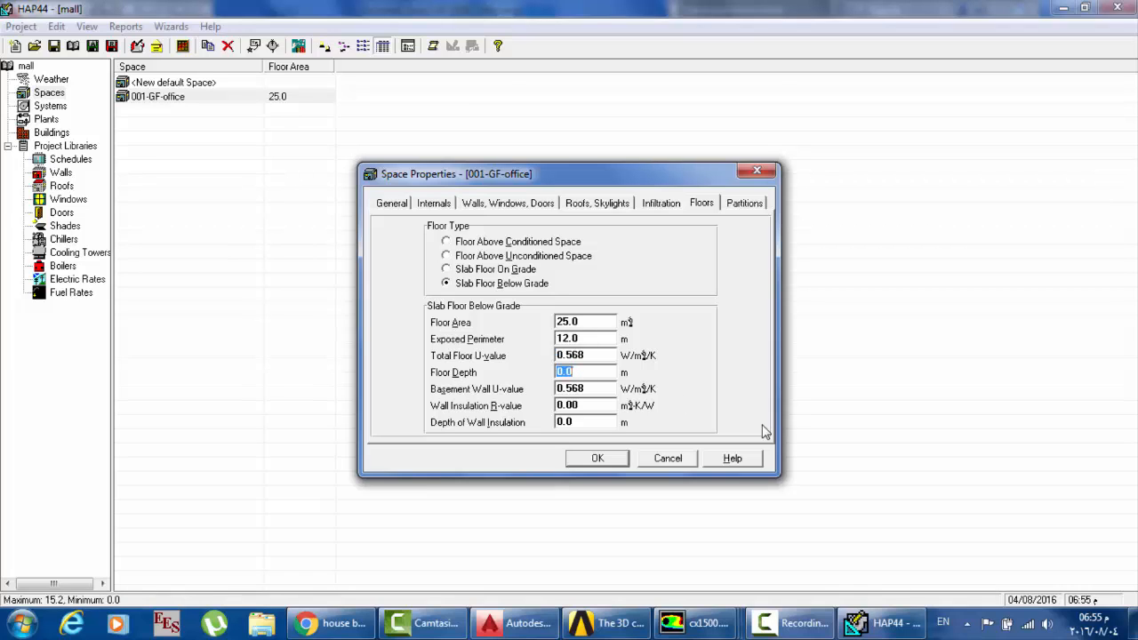
Step: Switch to AutoCAD and examine the height of both storeys along the building corner to illustrate the floor depth
click(525, 623)
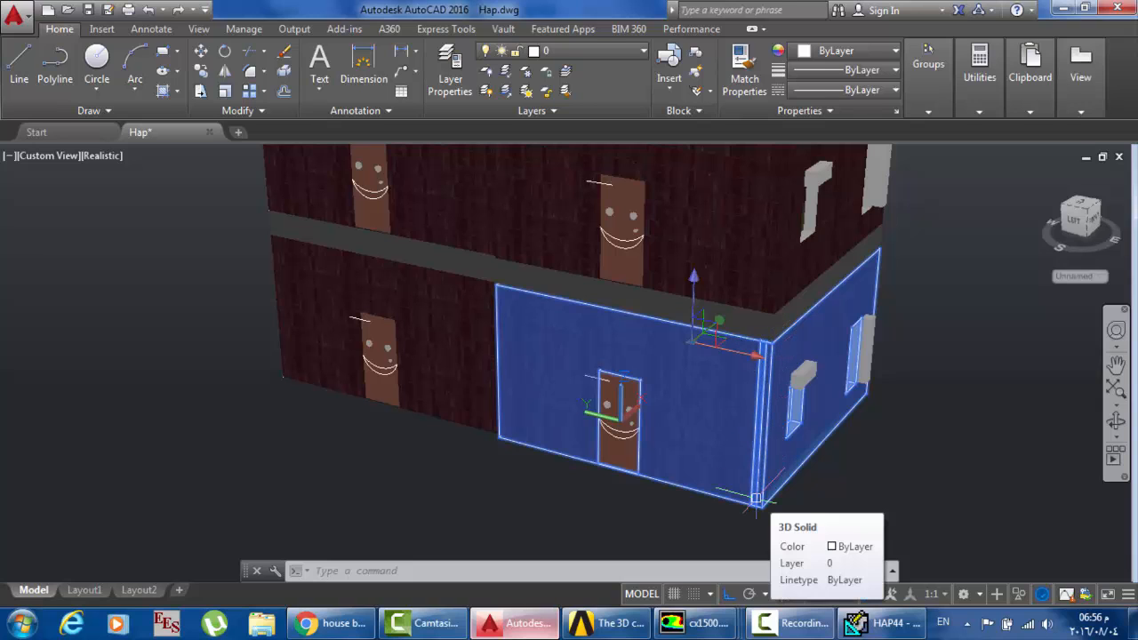
scroll(756, 493, up, 1)
scroll(772, 412, down, 2)
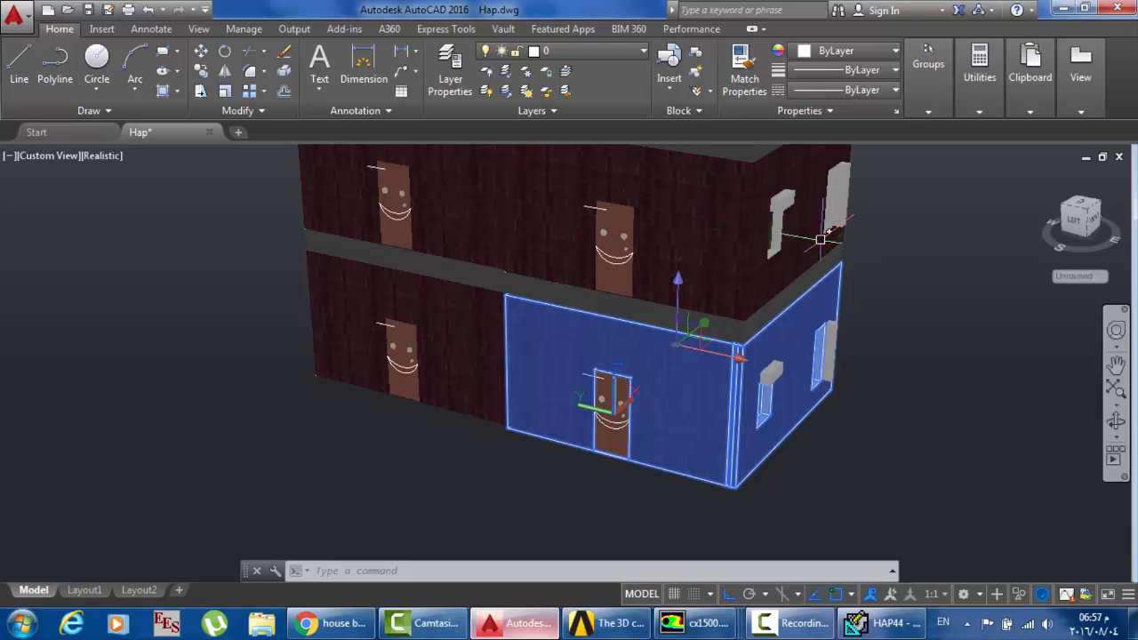
scroll(820, 239, up, 1)
scroll(818, 240, down, 2)
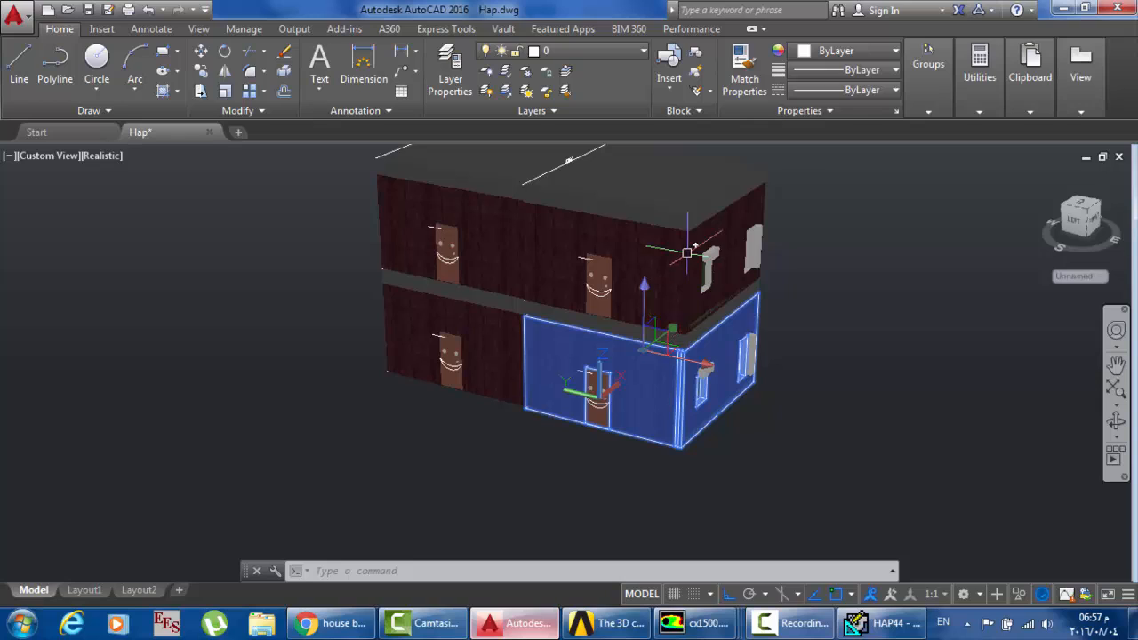
mouse_move(687, 240)
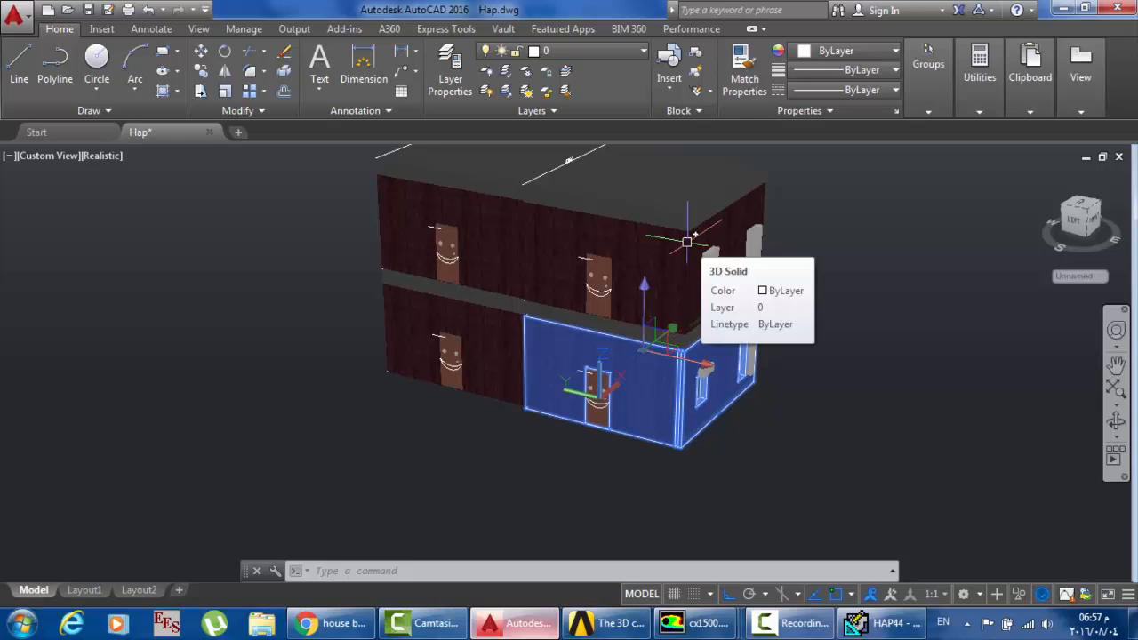
mouse_move(693, 430)
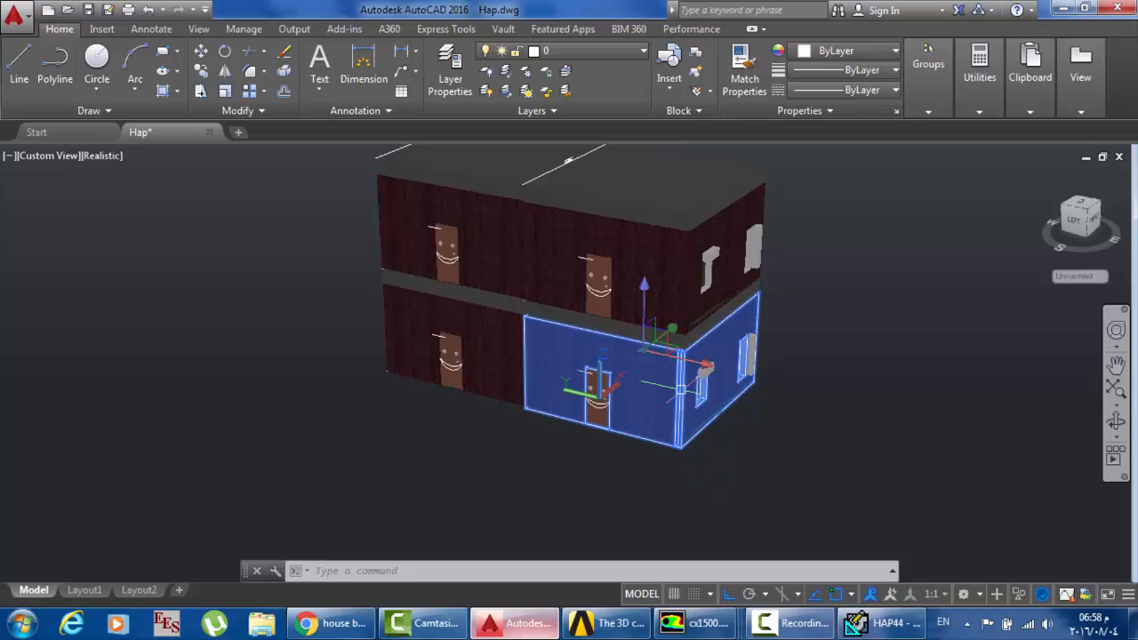
click(867, 471)
Step: Return to HAP and review the Basement Wall U-value and Wall Insulation R-value fields of the below-grade slab
click(885, 622)
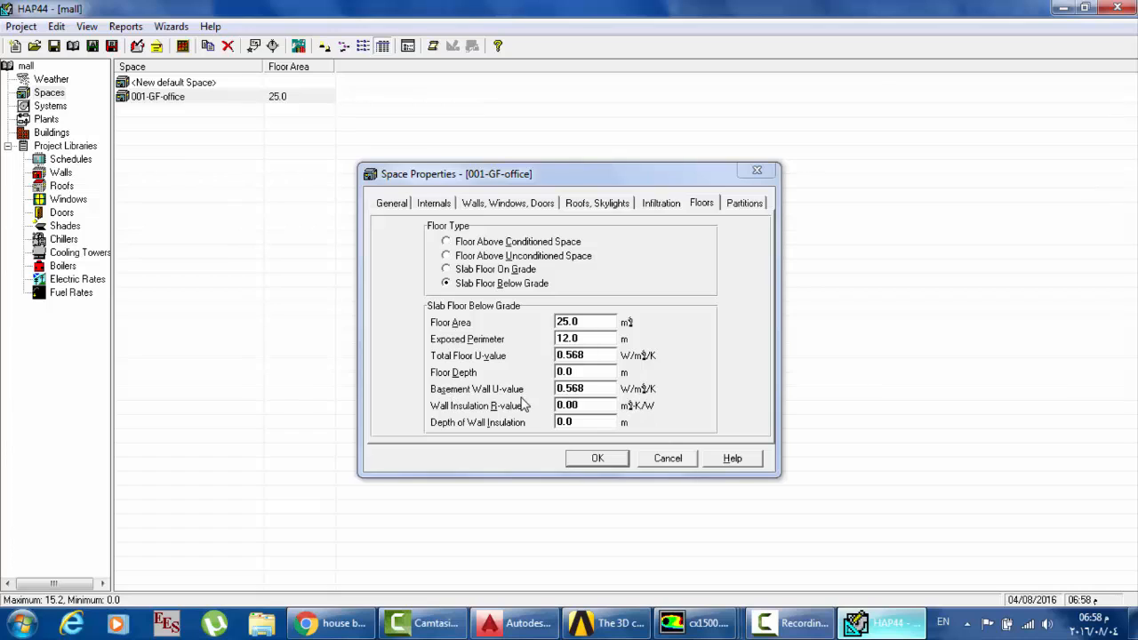
double_click(591, 392)
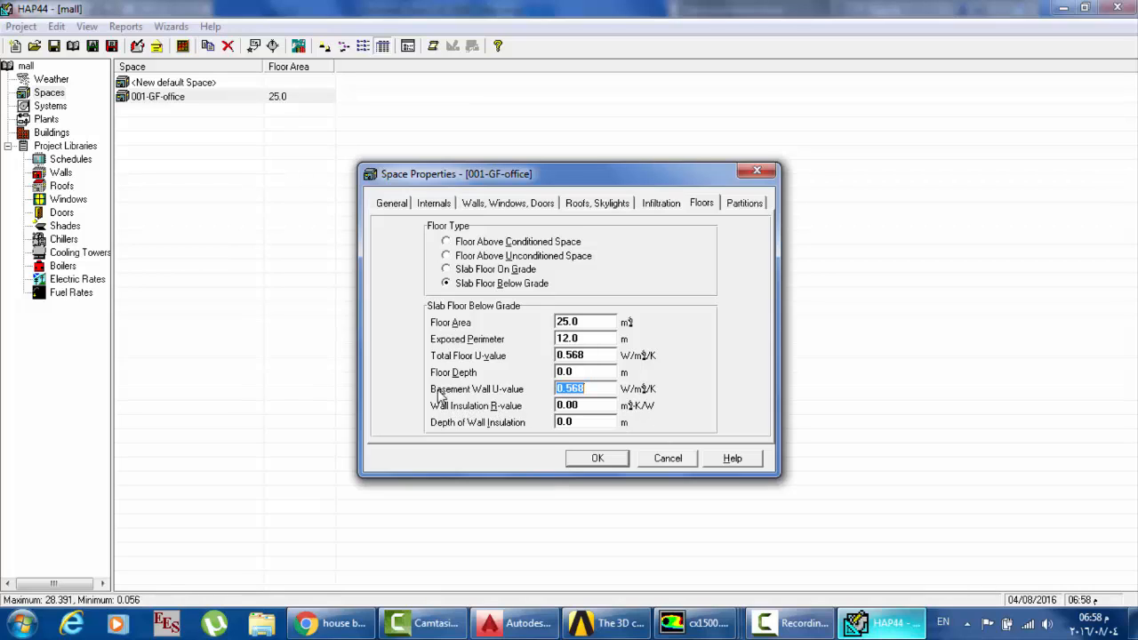
key(Tab)
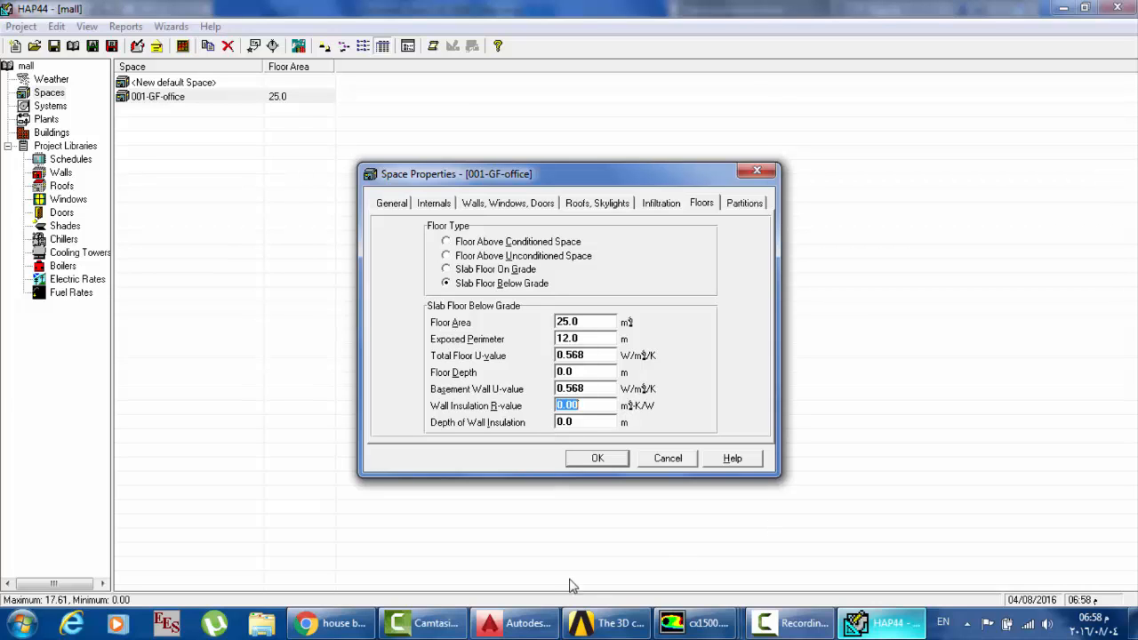
Step: Check the base corner of the highlighted office walls in AutoCAD for wall insulation, and return to HAP
click(518, 622)
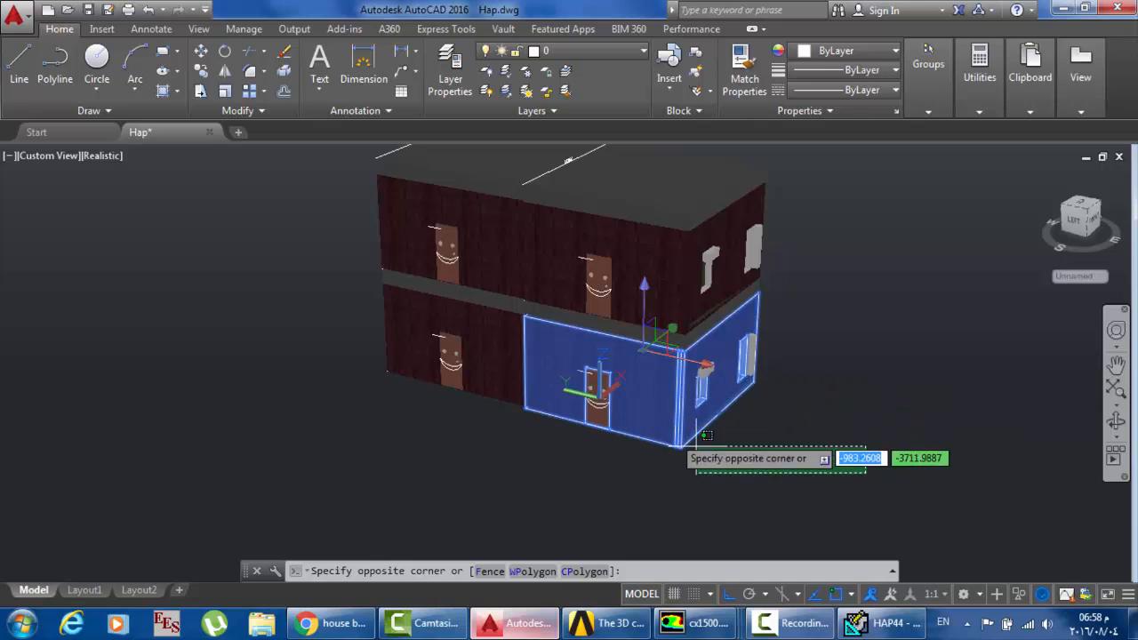
click(703, 438)
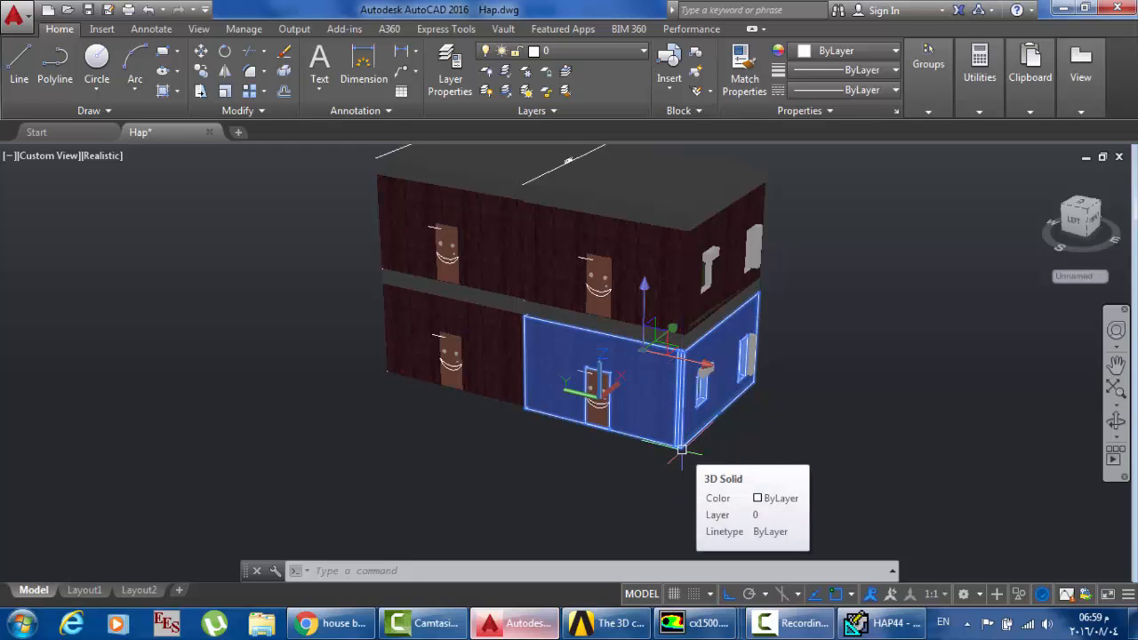
click(1059, 7)
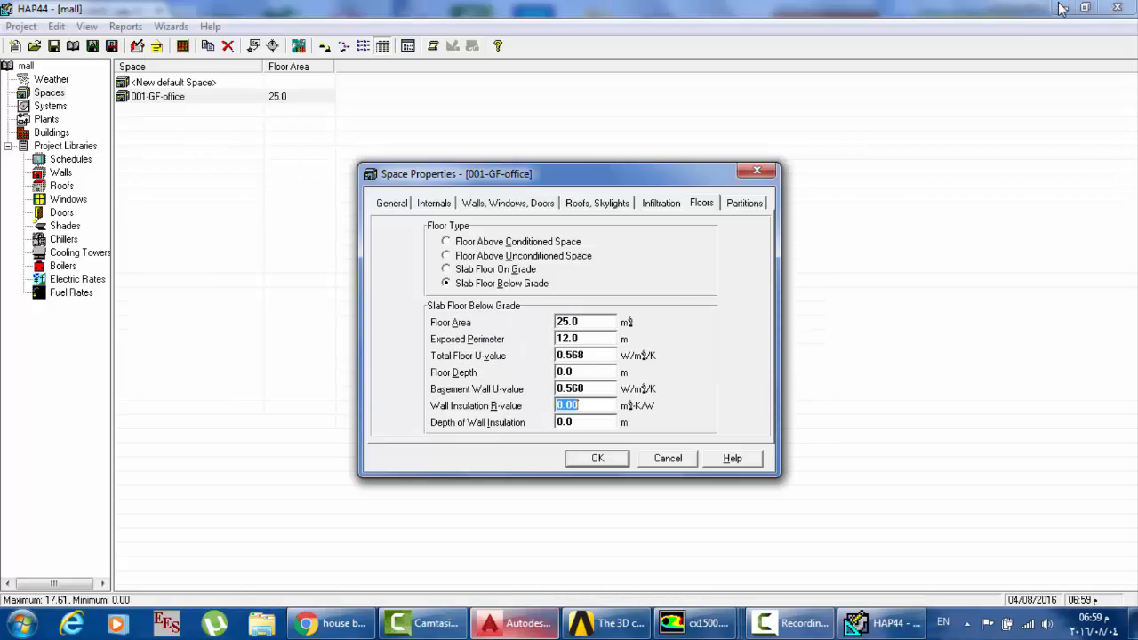
Step: Accept the office's space properties and open the slab below grade picture 2.JPG from the desktop
click(599, 458)
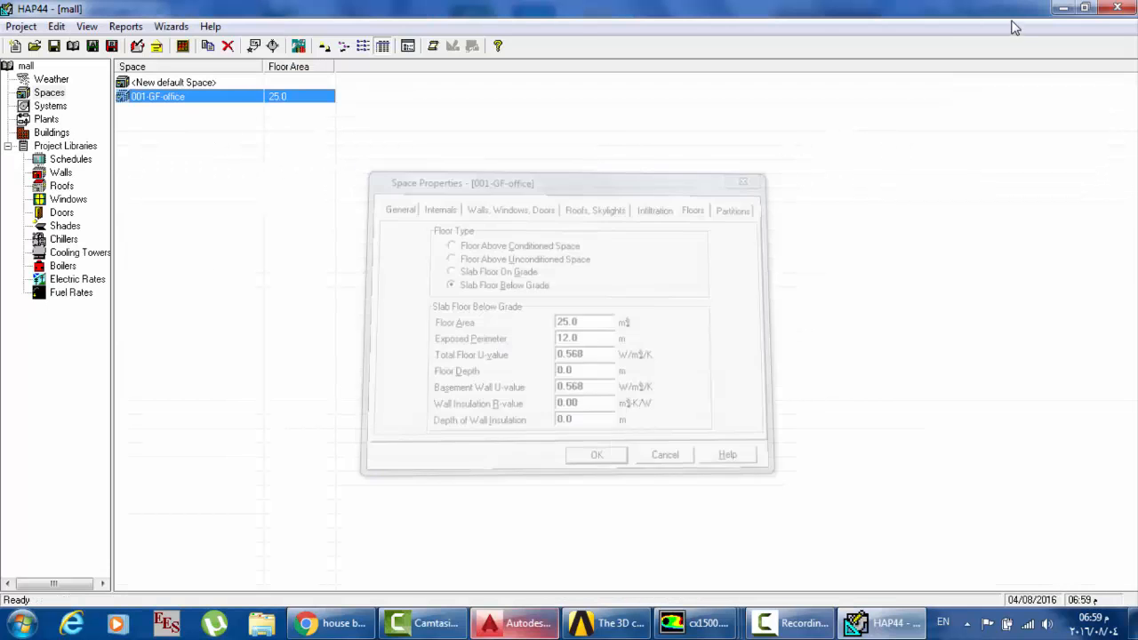
click(1064, 7)
click(1062, 7)
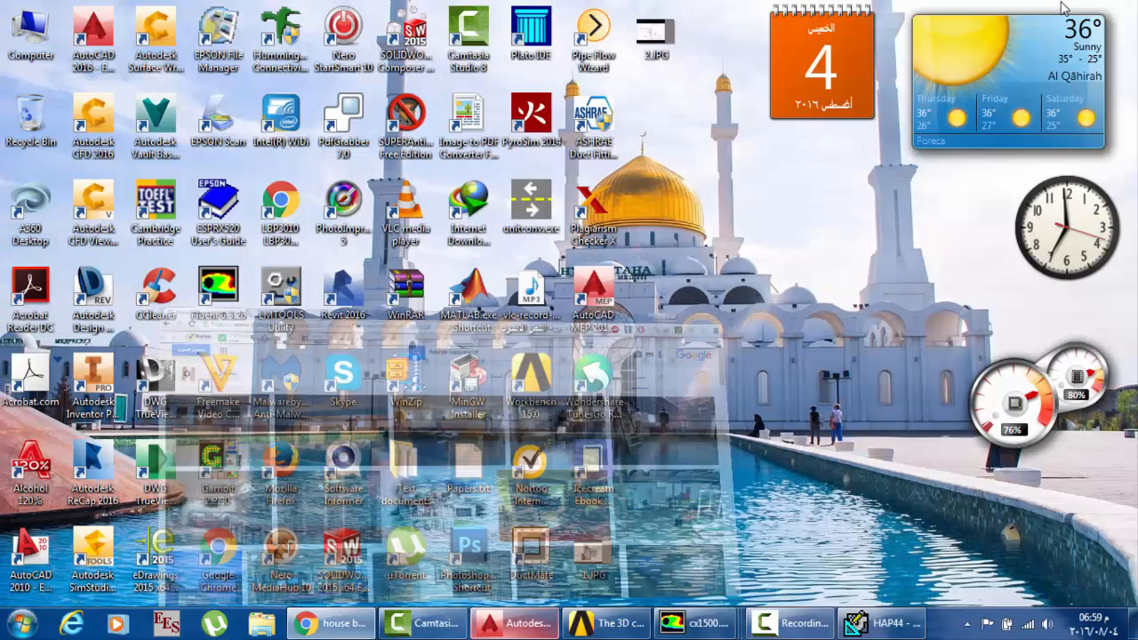
double_click(657, 34)
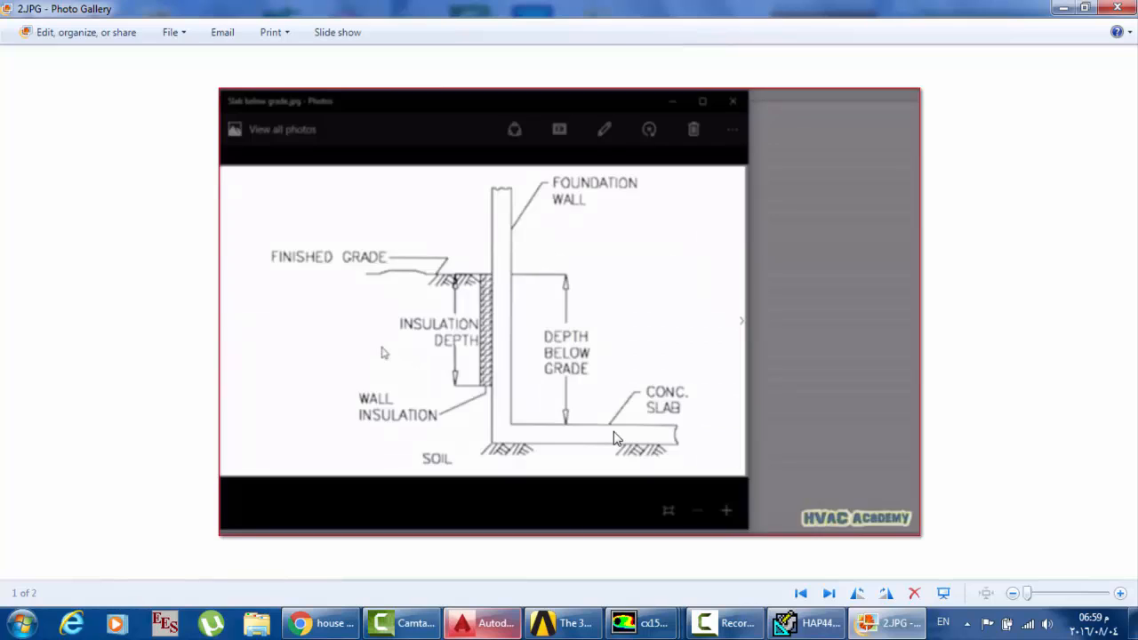
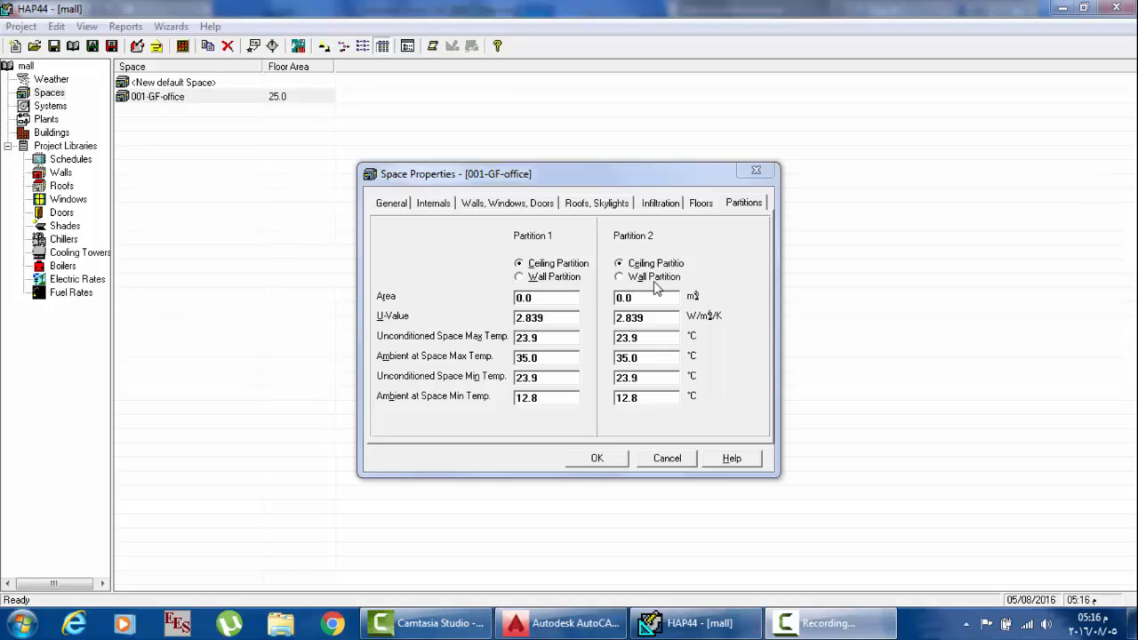
Step: Set the office's Partition 1 to Wall Partition in HAP, and hide the ground-floor office's front wall in AutoCAD
click(531, 278)
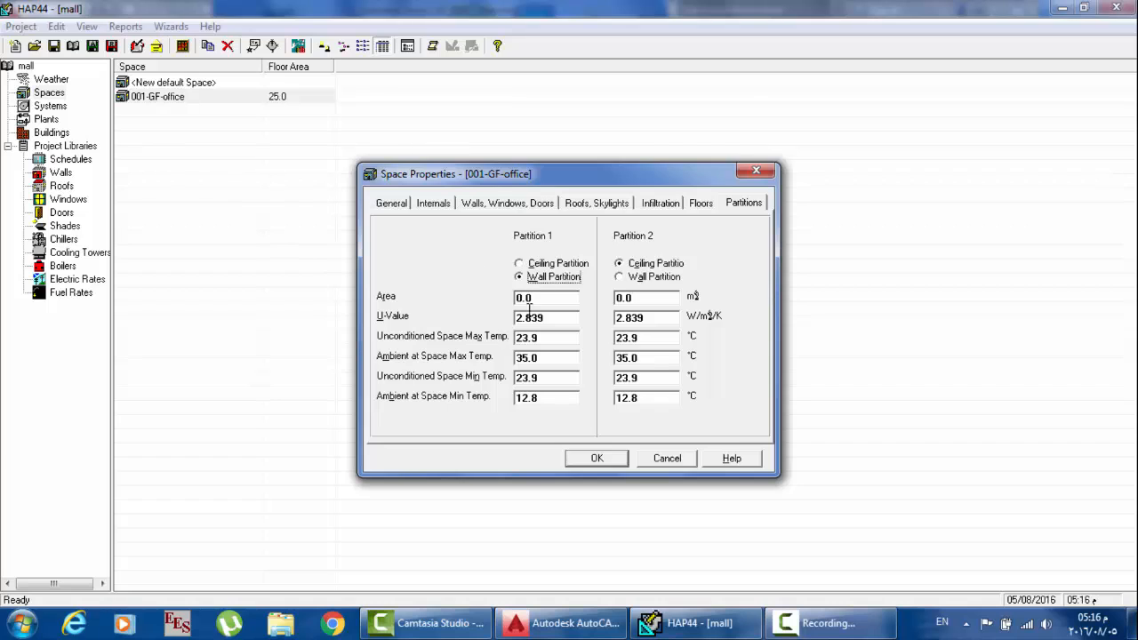
click(555, 622)
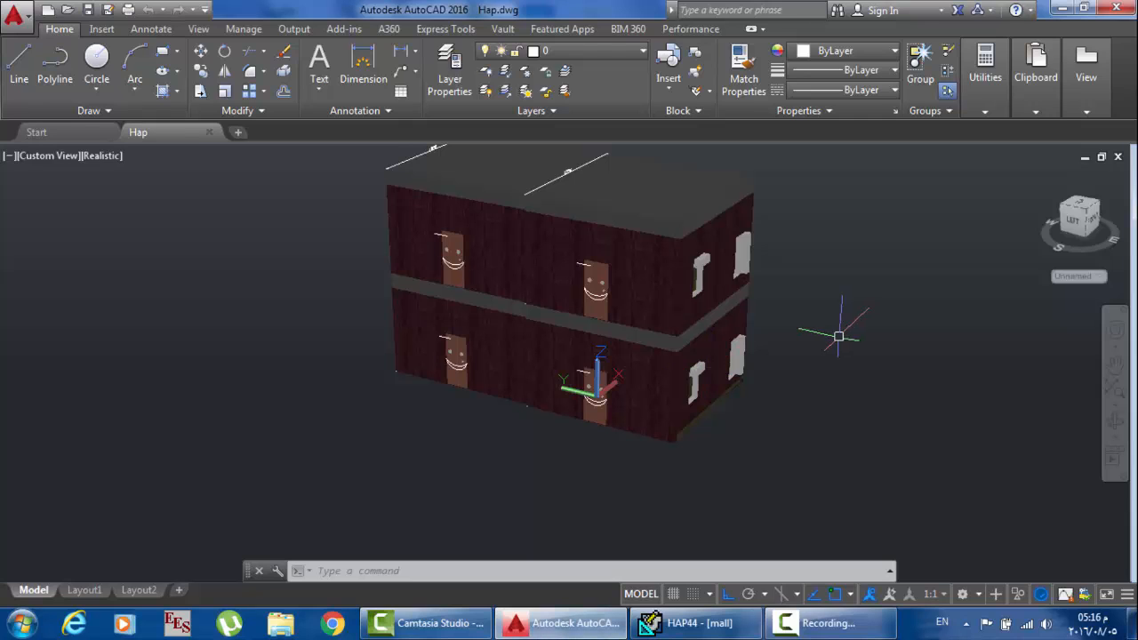
click(554, 352)
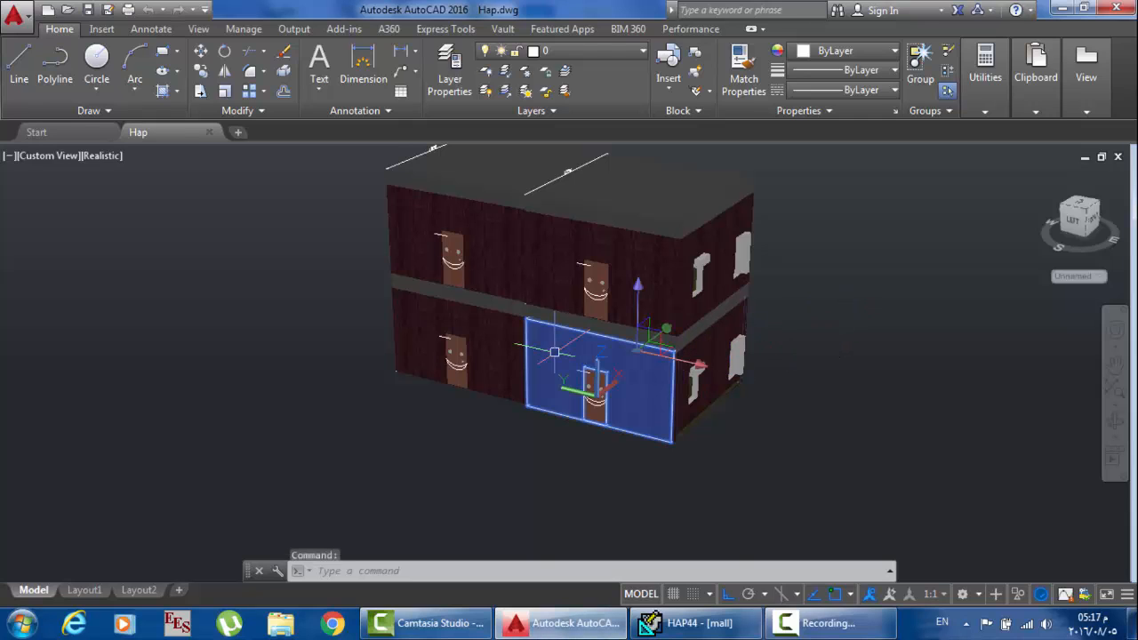
right_click(555, 352)
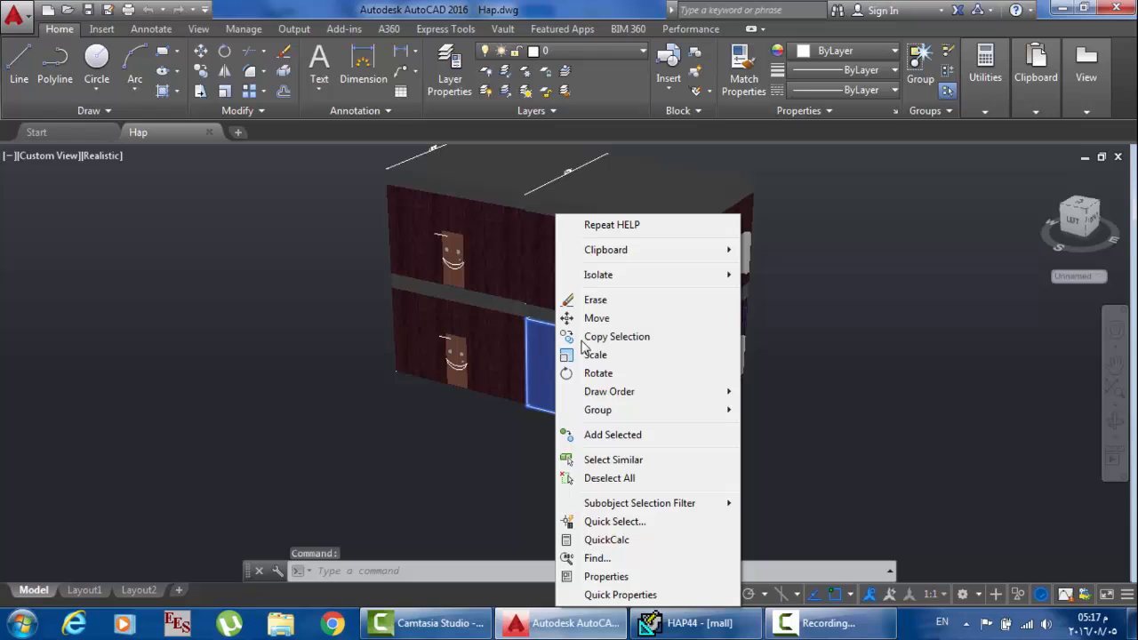
mouse_move(691, 279)
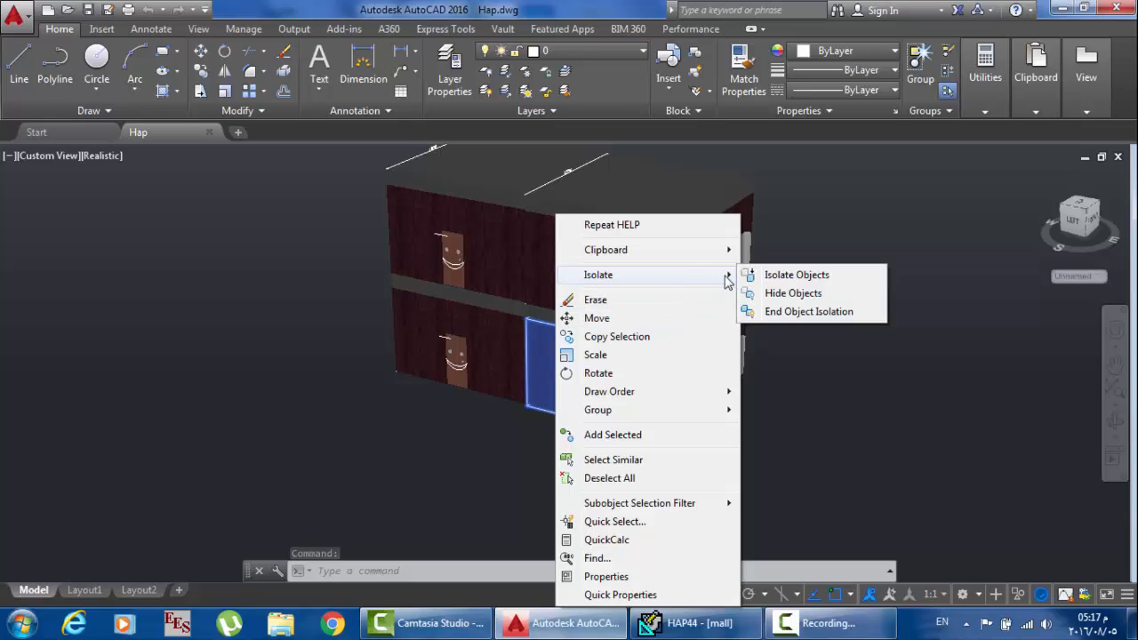
click(783, 303)
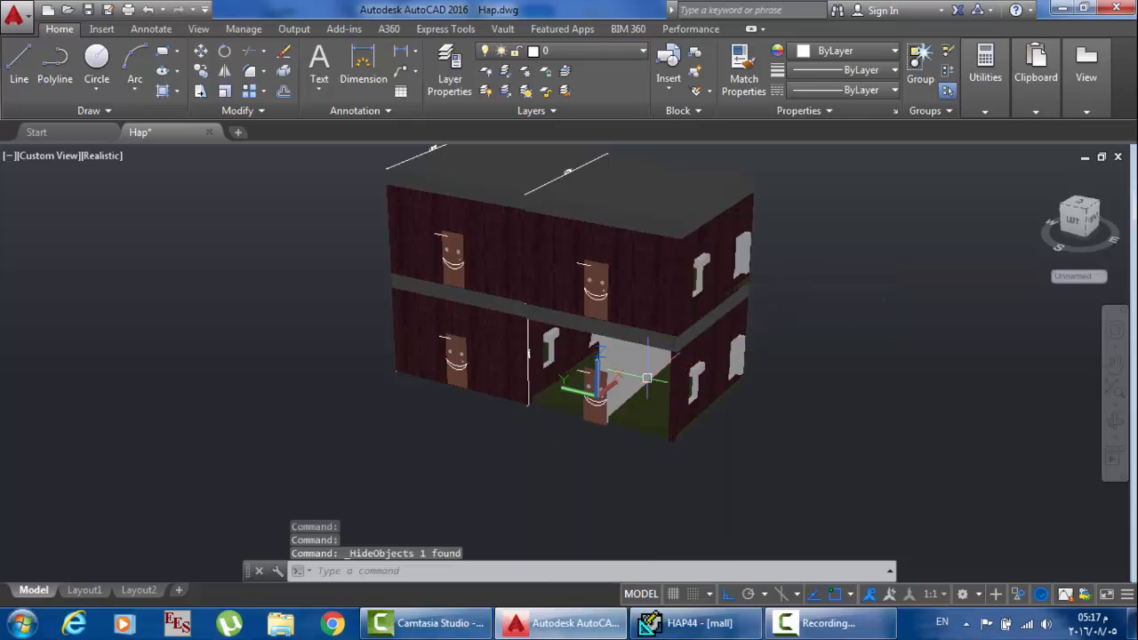
Step: Hide the grey ceiling slab above the opened ground-floor office in the building model
scroll(647, 379, down, 2)
scroll(647, 379, up, 4)
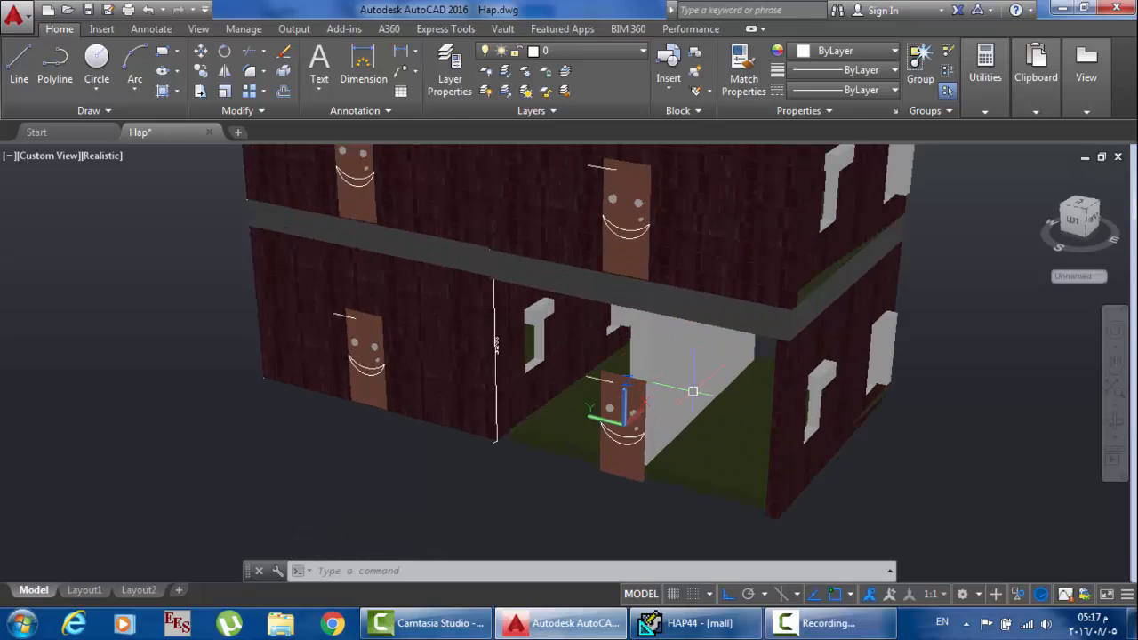
mouse_move(693, 391)
click(697, 298)
right_click(696, 198)
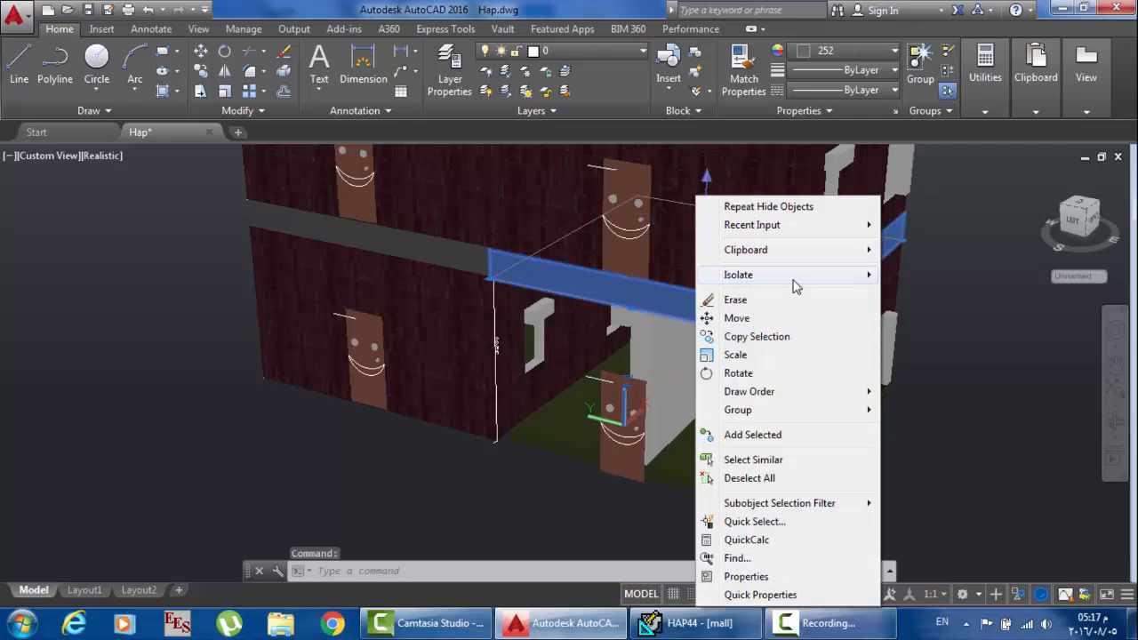
mouse_move(799, 283)
click(933, 293)
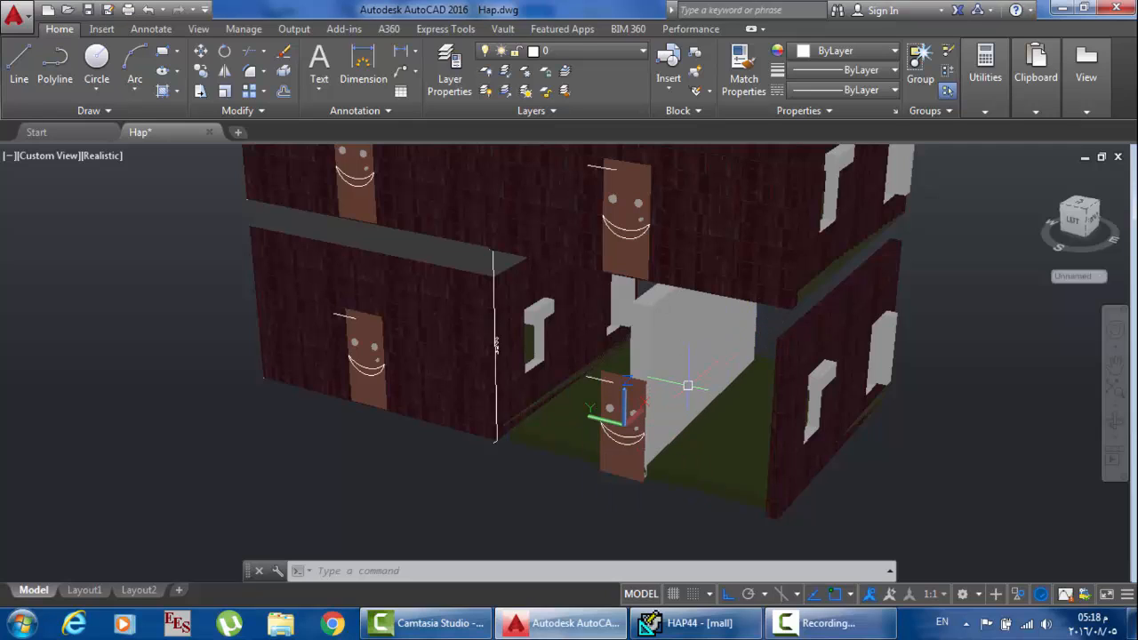
Step: Hide the front wall of the upper-floor room directly above the opened office
click(701, 236)
right_click(714, 245)
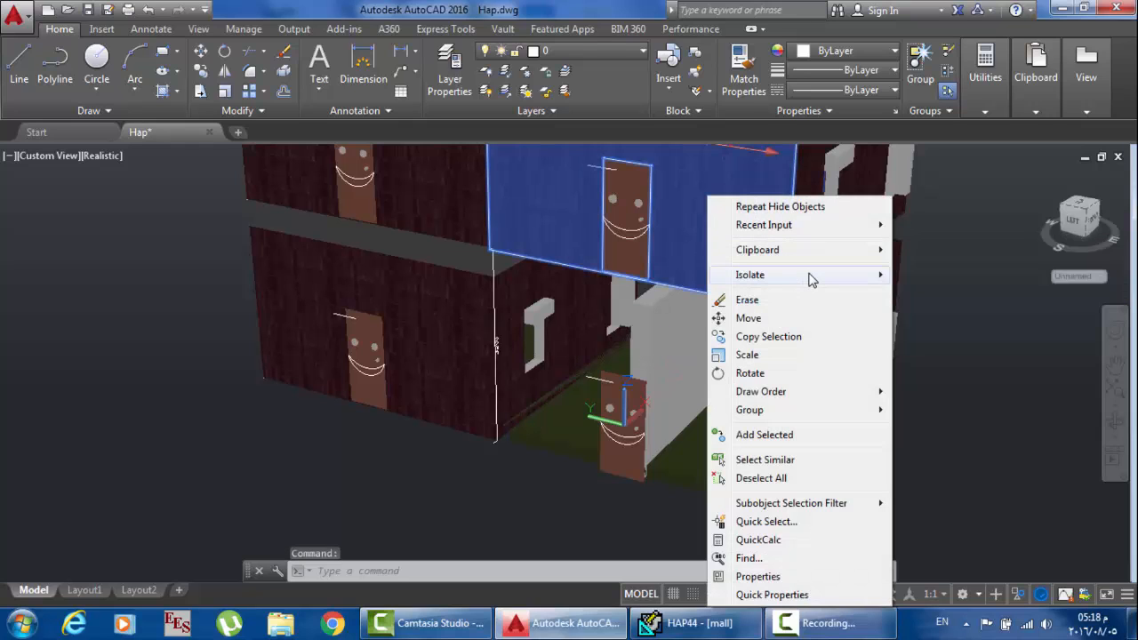
mouse_move(808, 275)
click(929, 291)
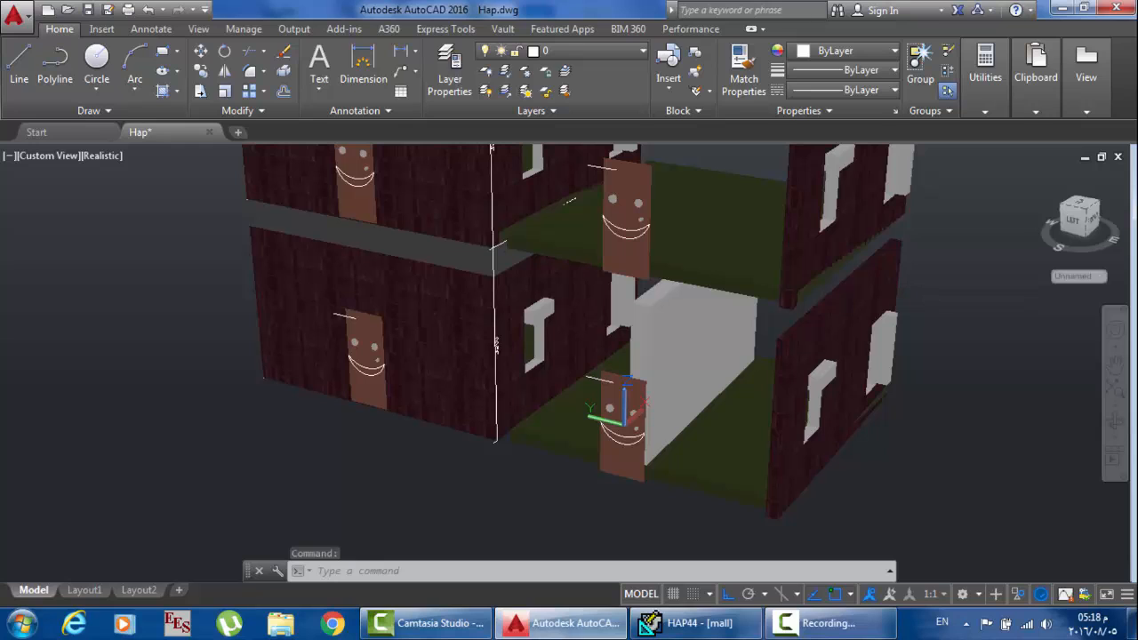
Step: Hide the green floor slab of the upper-floor room directly above the opened office
click(682, 255)
right_click(685, 256)
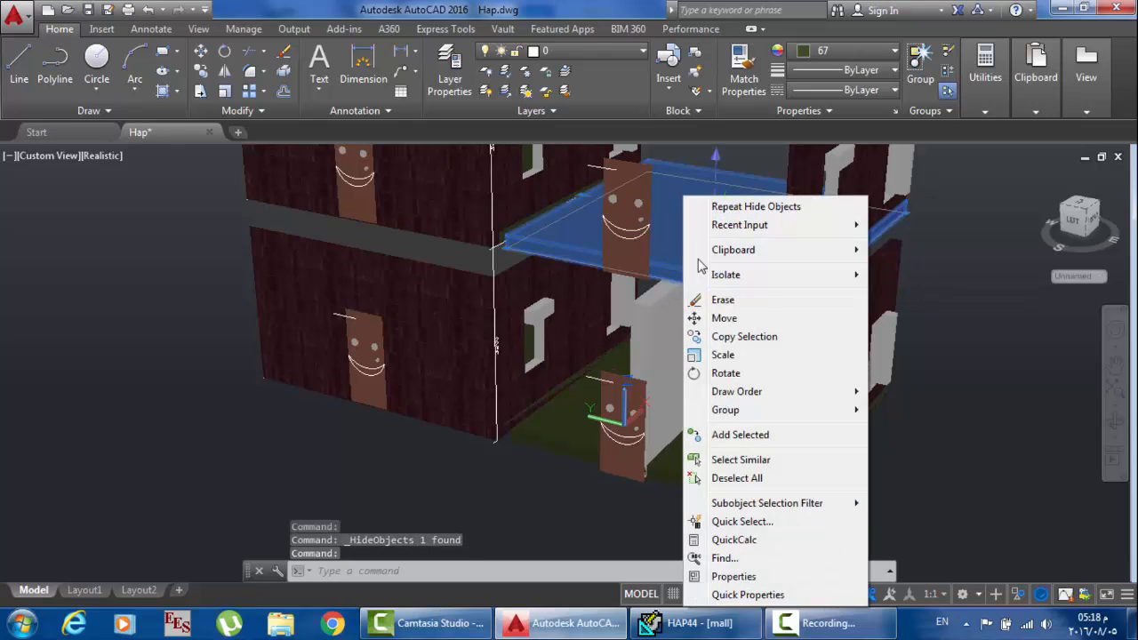
mouse_move(822, 283)
click(918, 292)
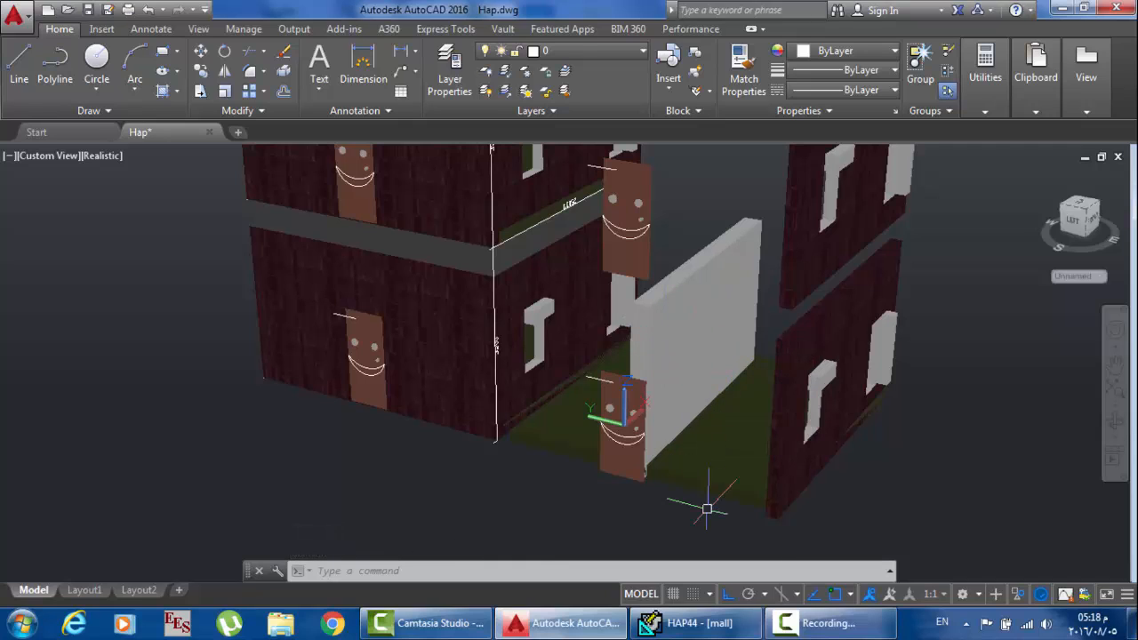
mouse_move(706, 509)
mouse_down()
mouse_move(660, 410)
mouse_move(674, 460)
mouse_move(718, 524)
mouse_up()
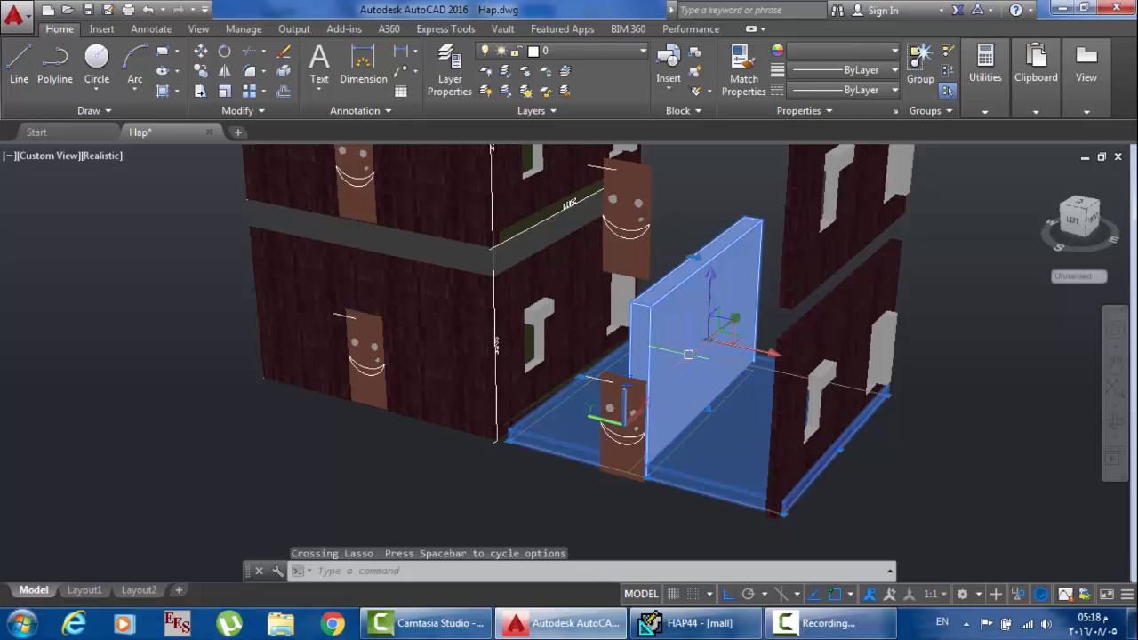
key(Escape)
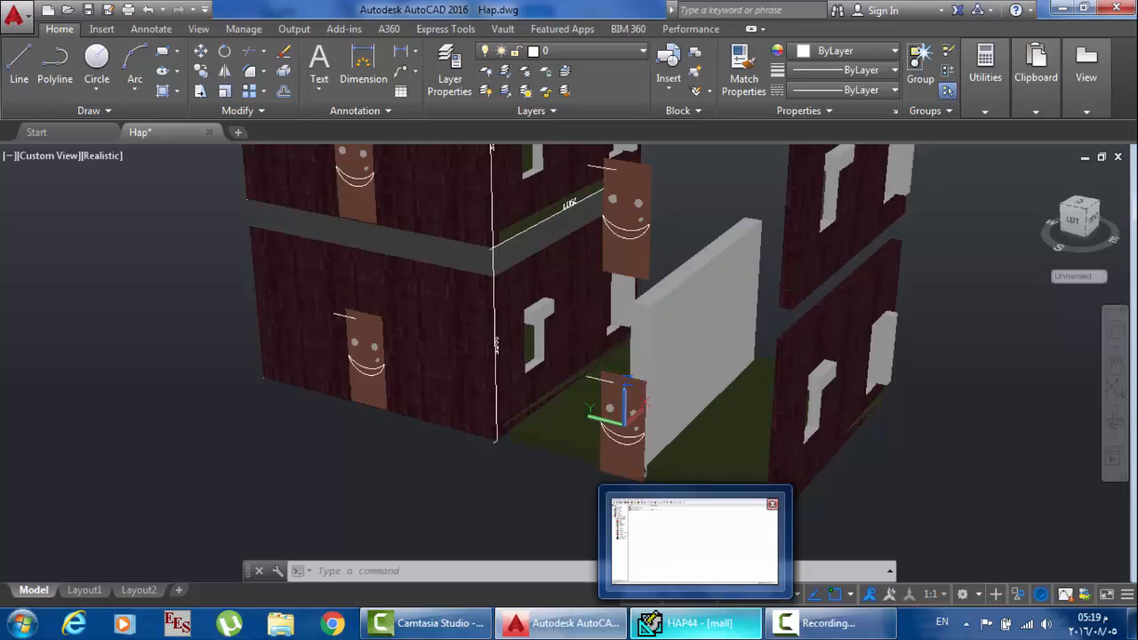
Step: Try an area of 10 m² for the office's Partition 1 in HAP, and discard the space property changes
click(695, 622)
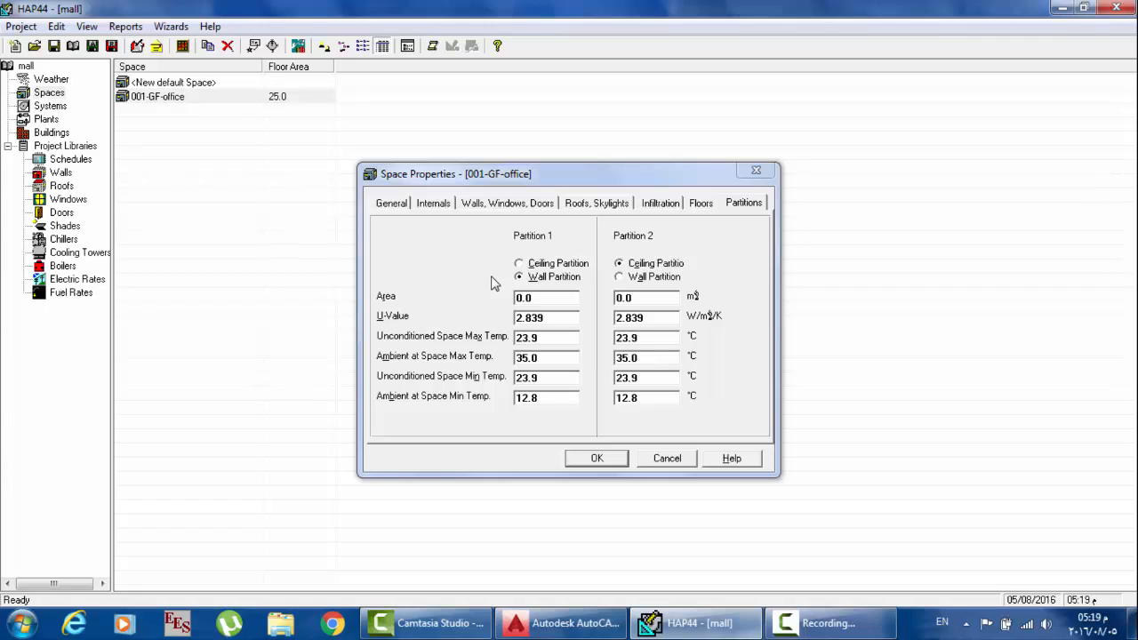
click(539, 297)
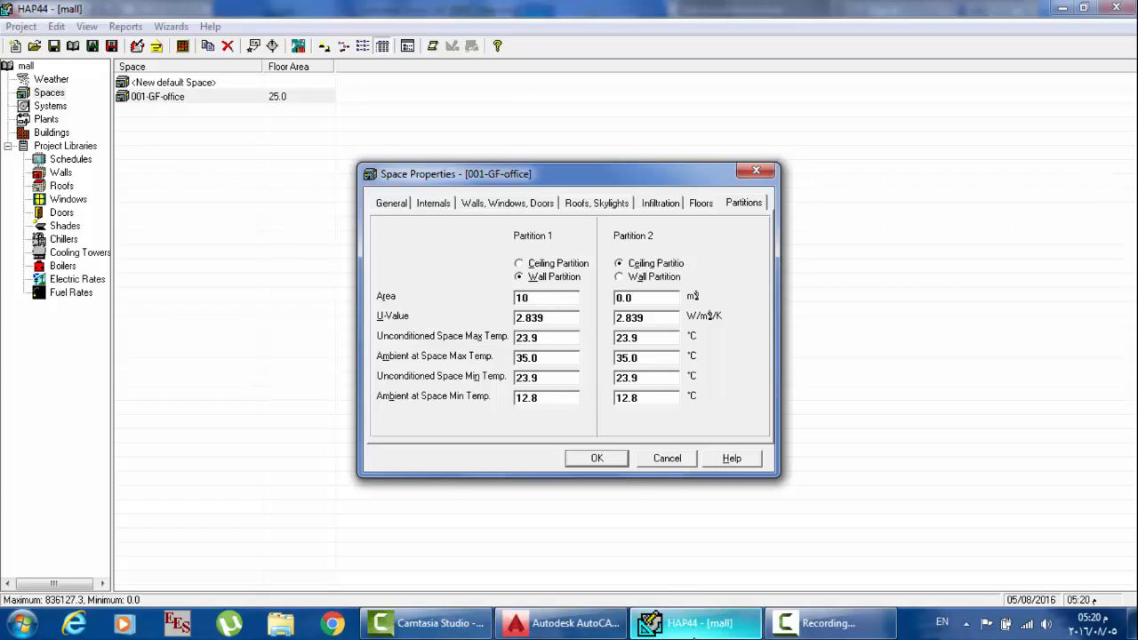
click(699, 626)
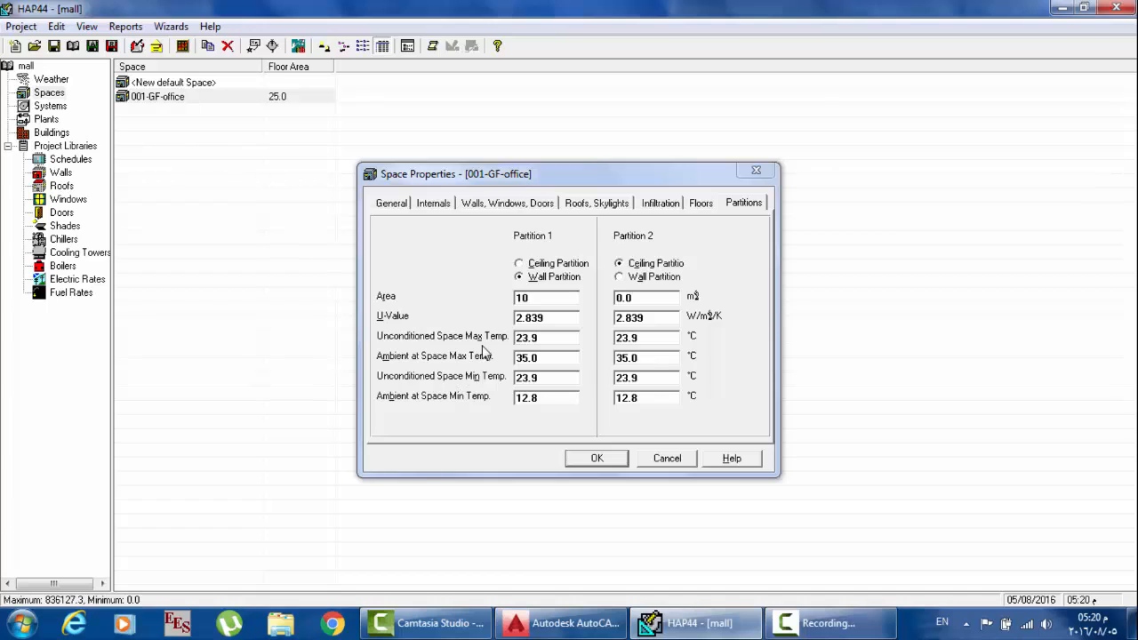
click(655, 459)
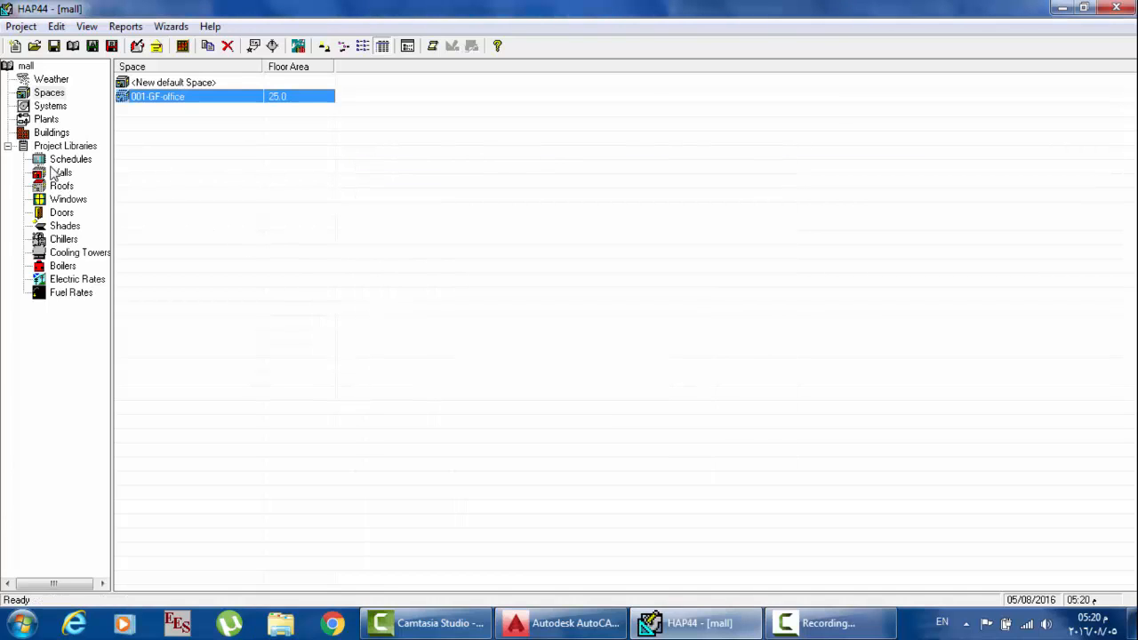
Step: Compare the layers, surface resistances and overall U-values of the Partitions and Walls assemblies in the project's wall library
click(59, 173)
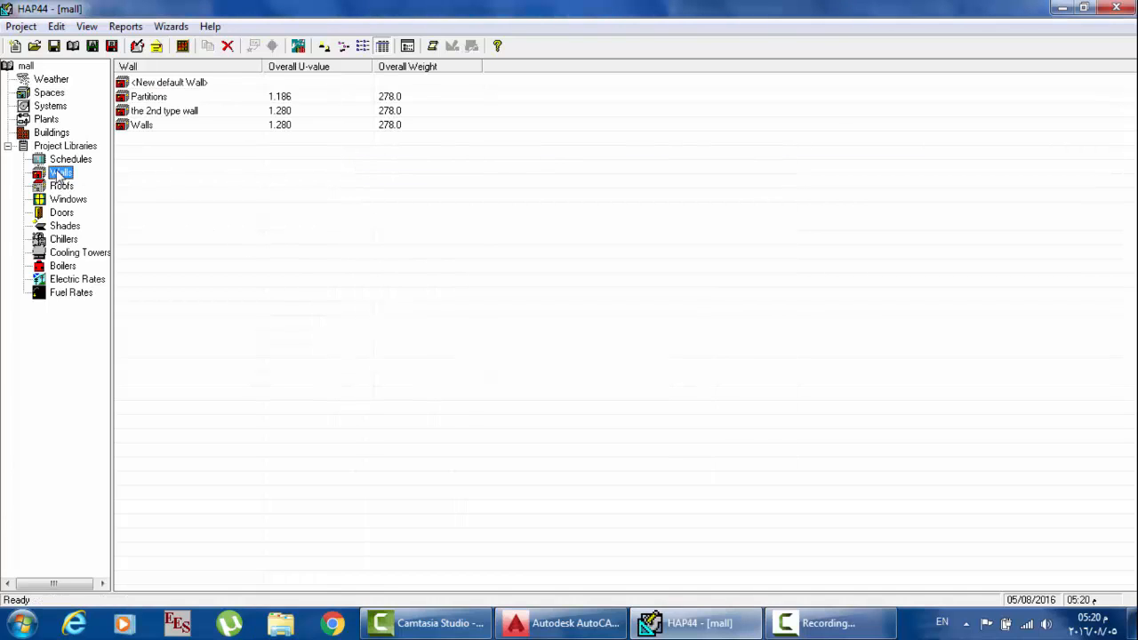
double_click(151, 96)
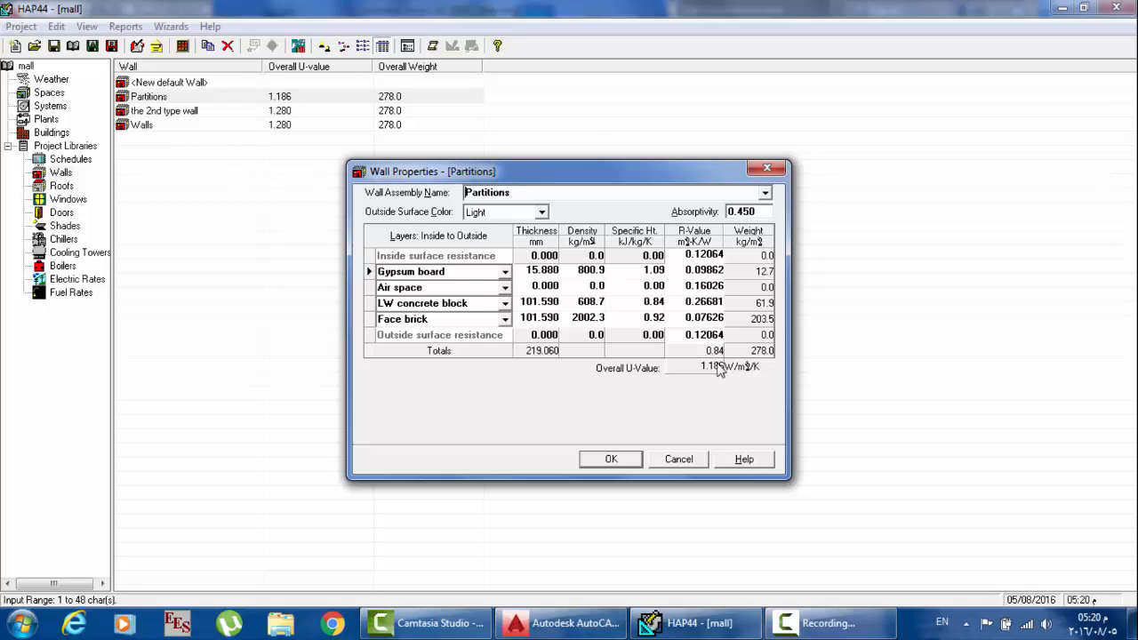
click(679, 460)
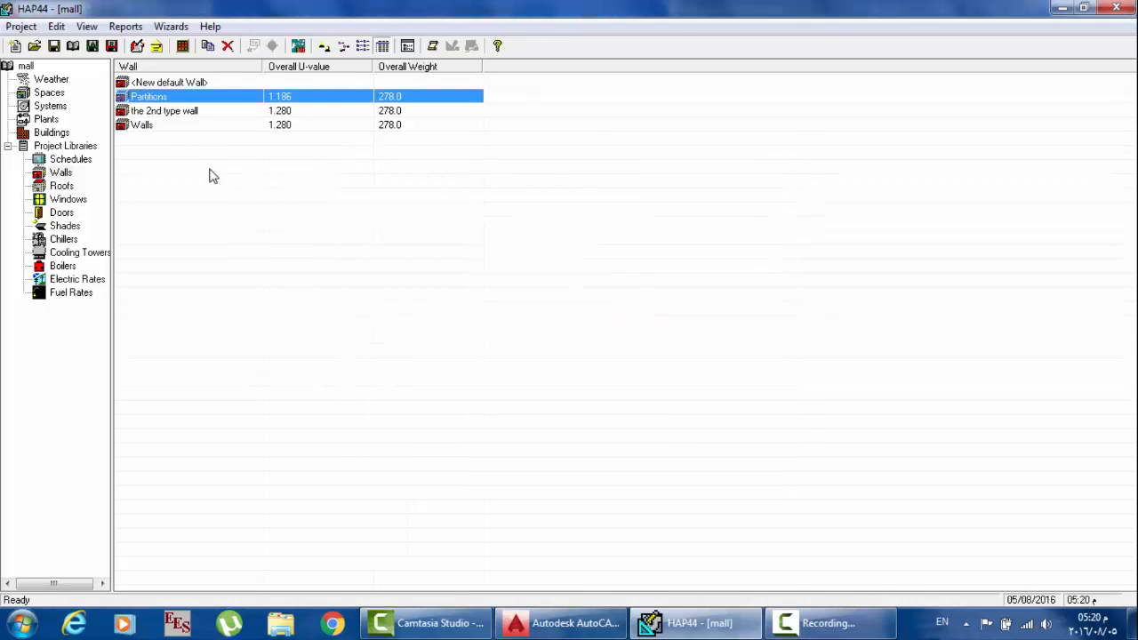
double_click(150, 126)
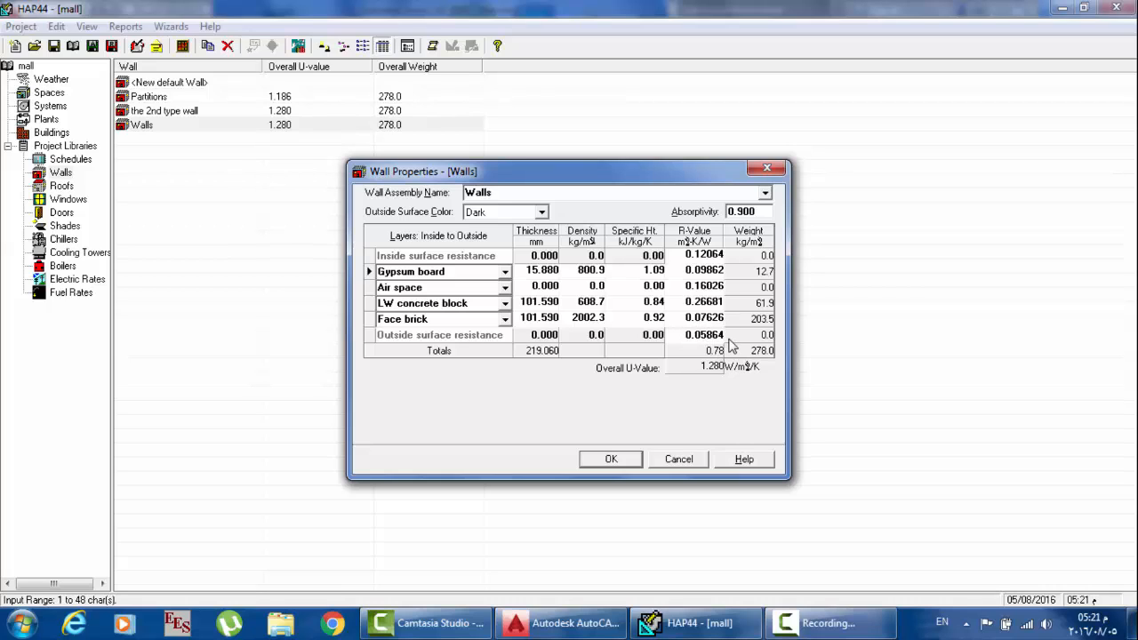
click(682, 460)
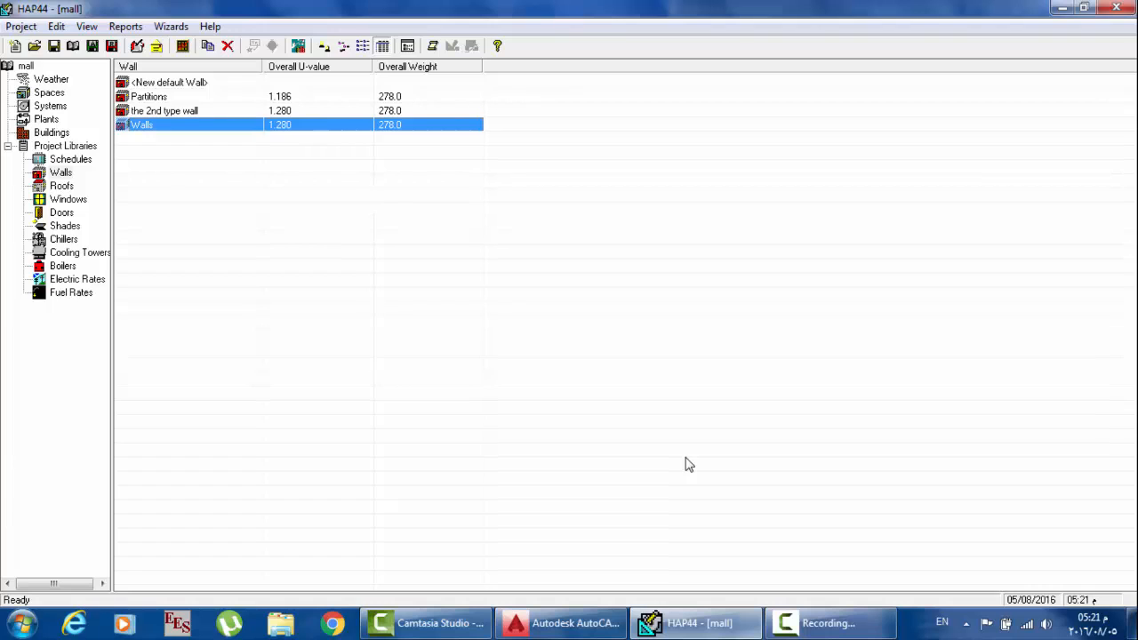
click(156, 99)
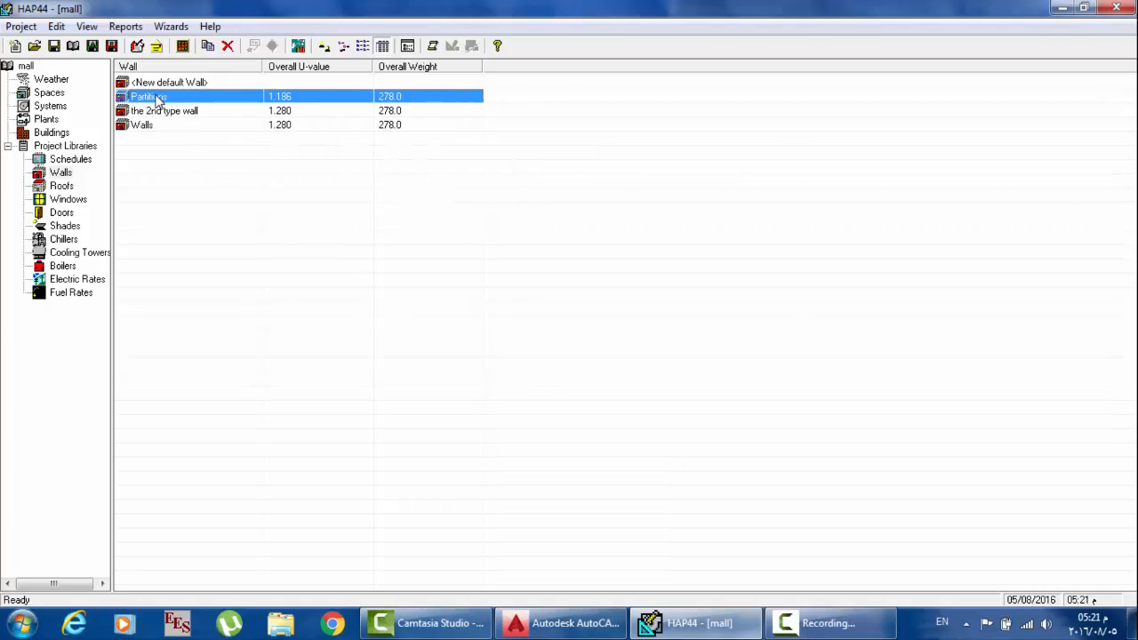
double_click(156, 99)
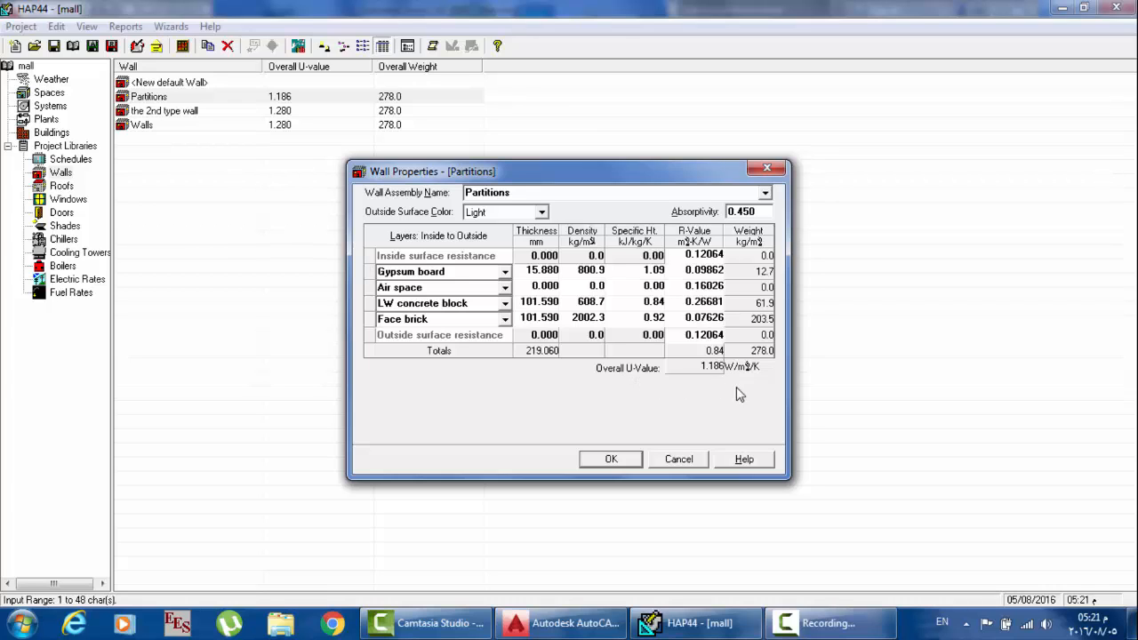
click(679, 458)
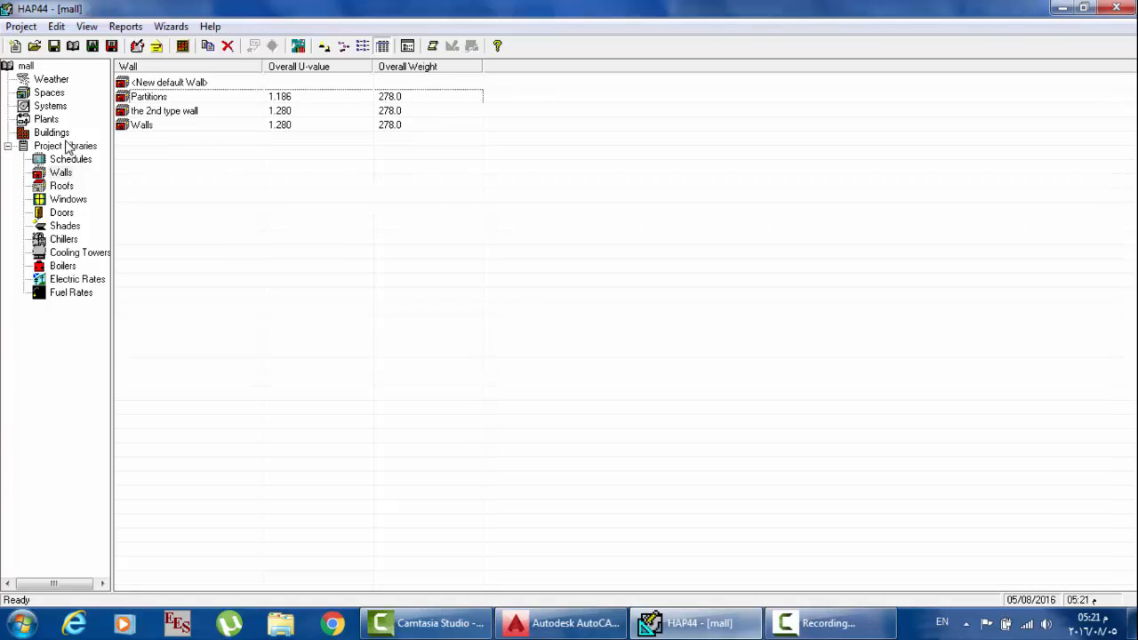
Step: Open the partition settings of the 001-GF-office space with the Partition 1 area ready for editing
click(49, 92)
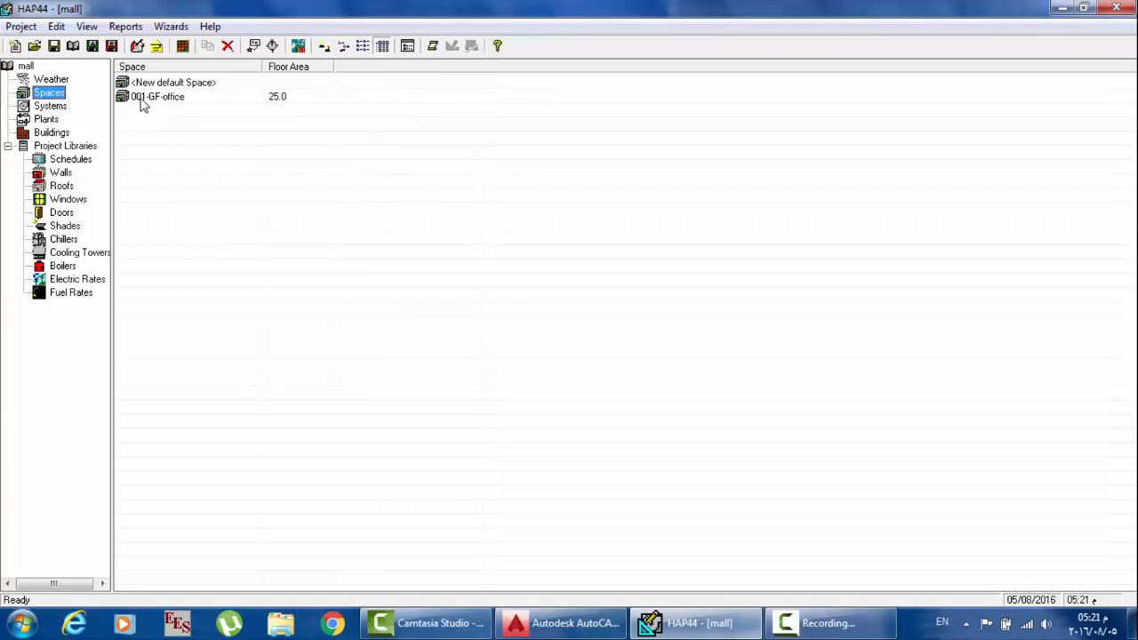
double_click(148, 98)
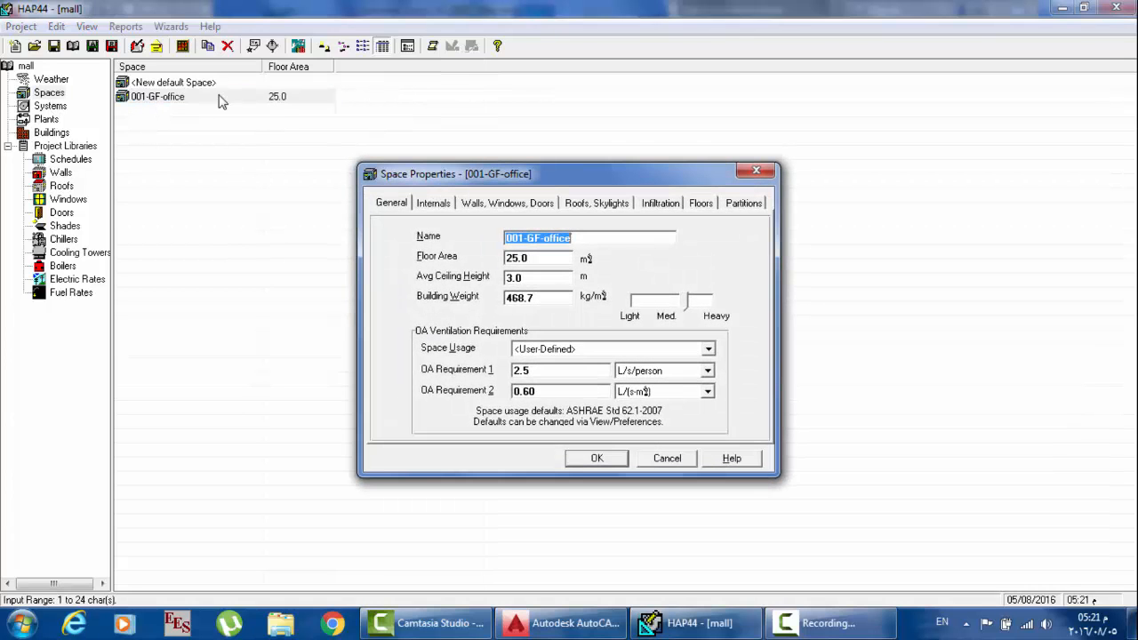
click(672, 204)
click(708, 206)
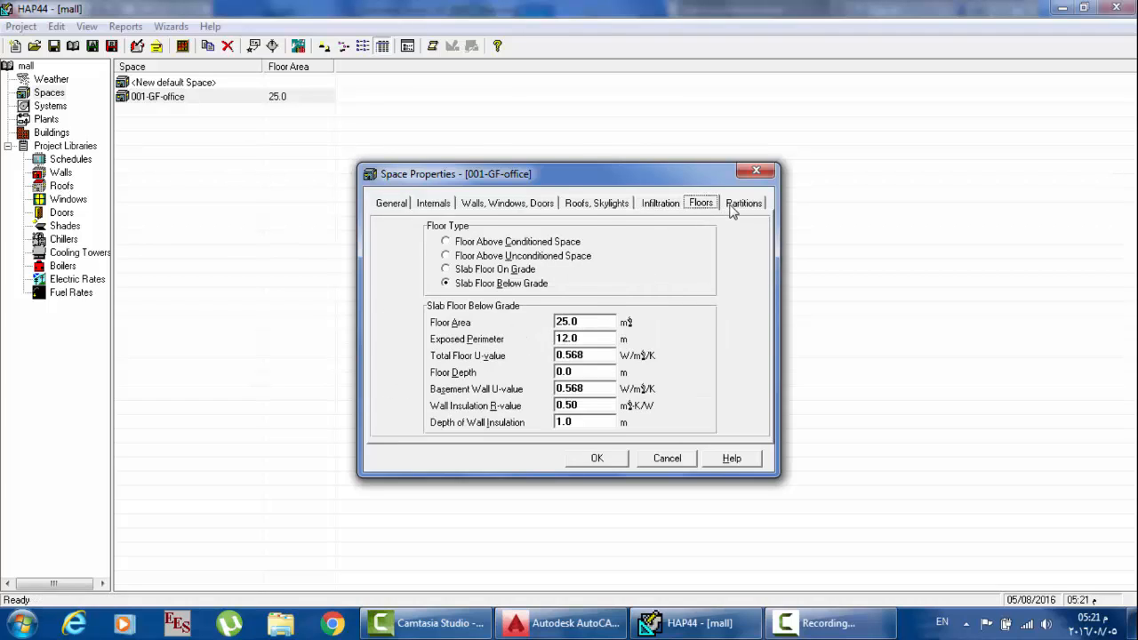
click(735, 206)
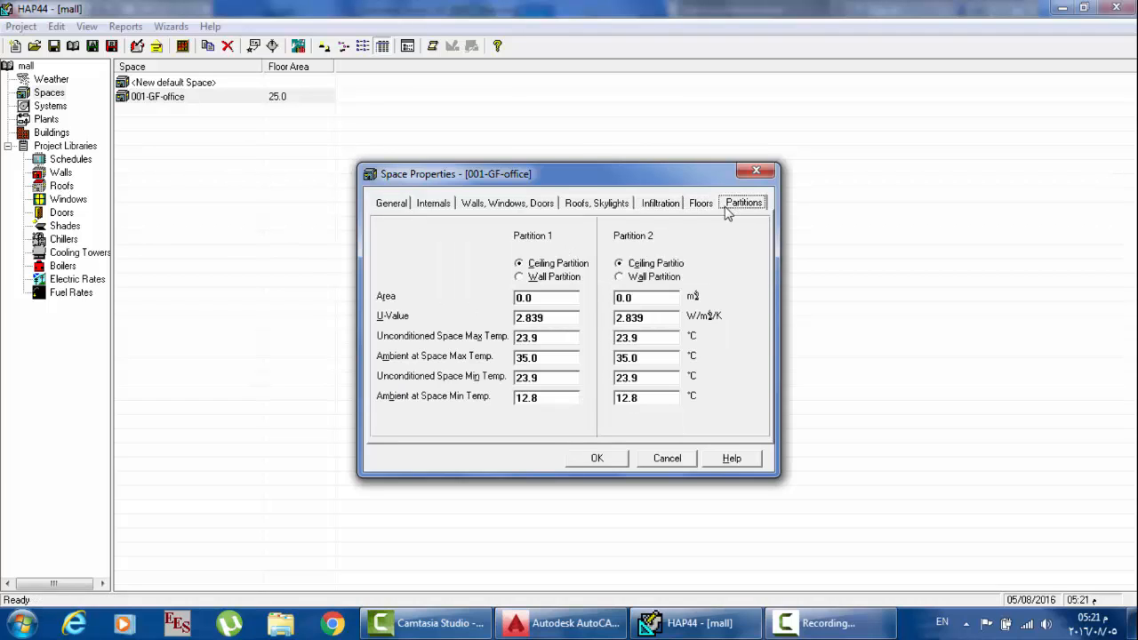
click(542, 297)
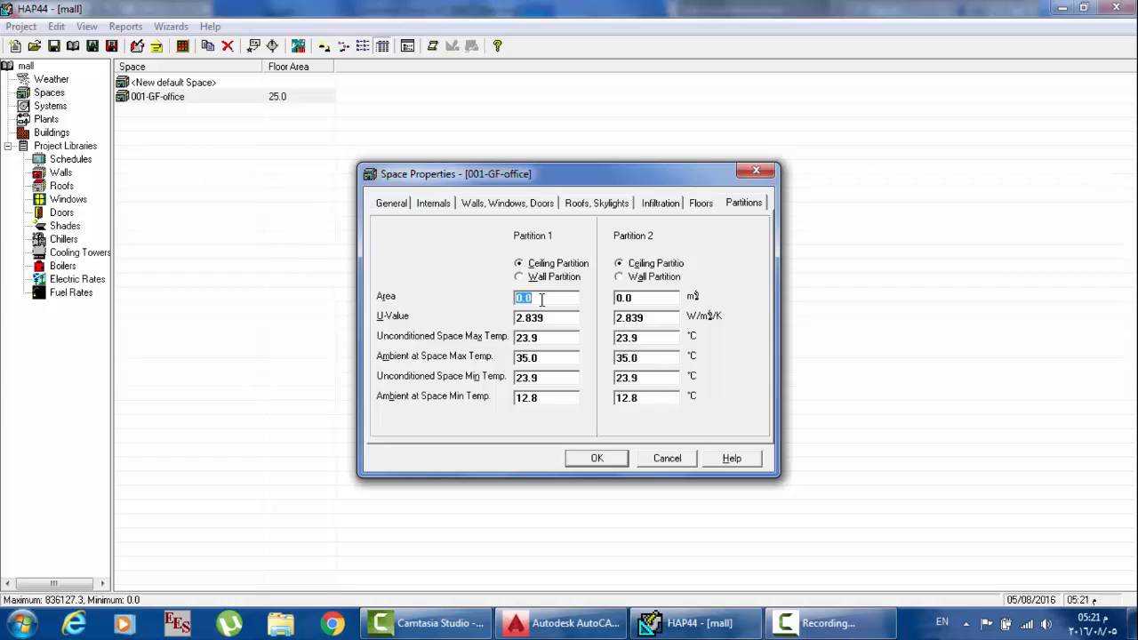
Step: Switch to AutoCAD and examine the white partition wall and the spaces around it in the opened ground-floor office
click(731, 630)
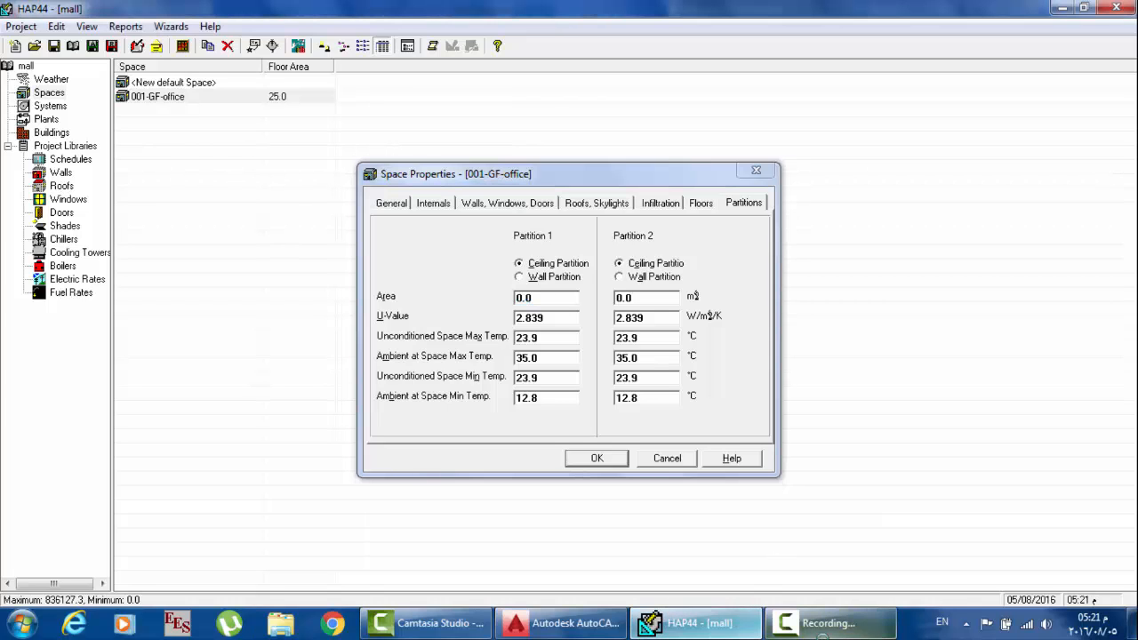
click(560, 624)
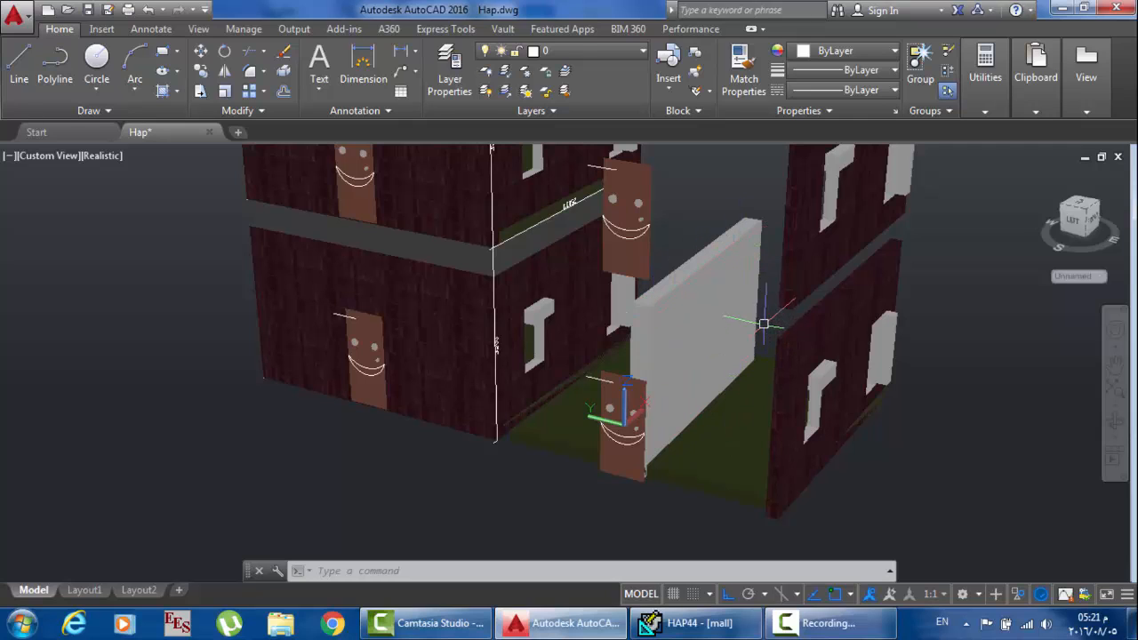
mouse_move(743, 279)
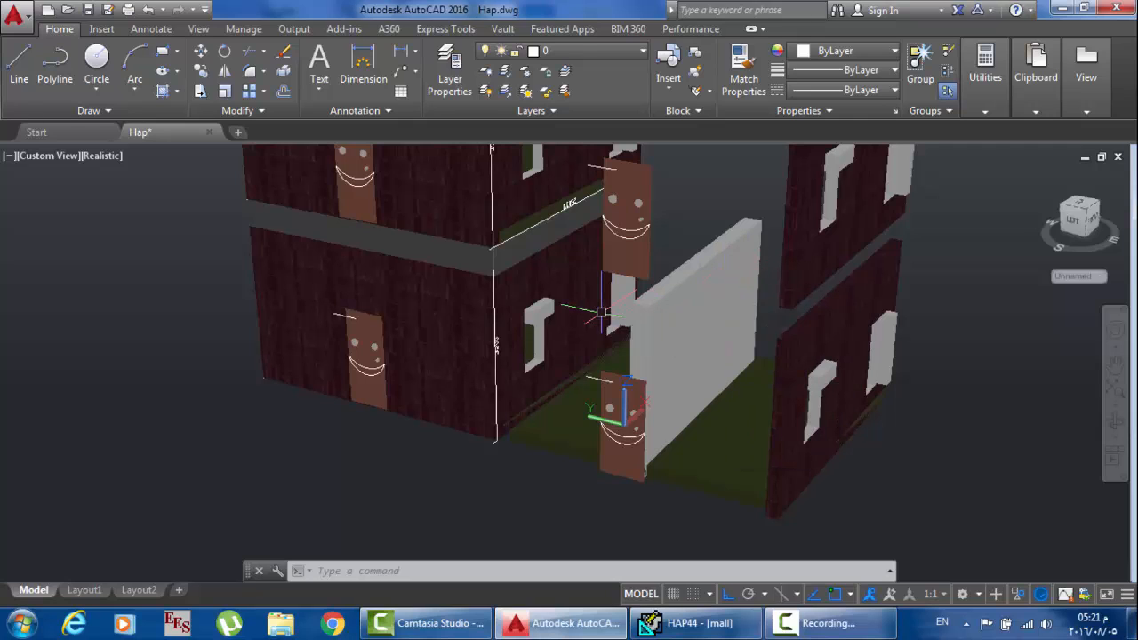
mouse_move(601, 313)
mouse_move(734, 394)
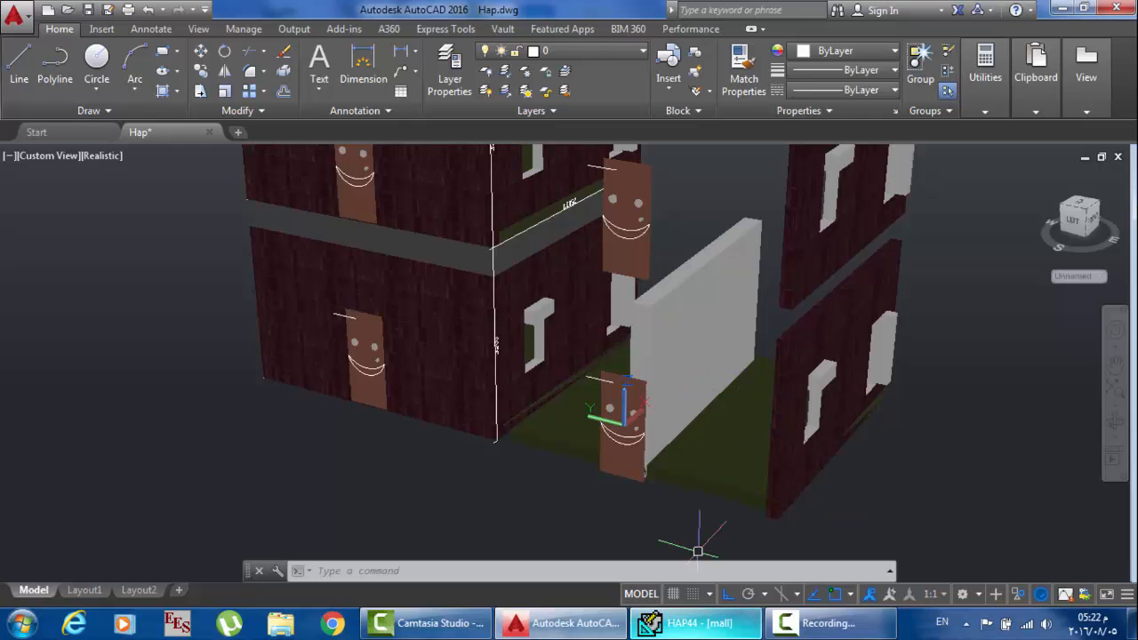
Step: Switch back to HAP and set the office's floor type to Floor Above Unconditioned Space
click(694, 622)
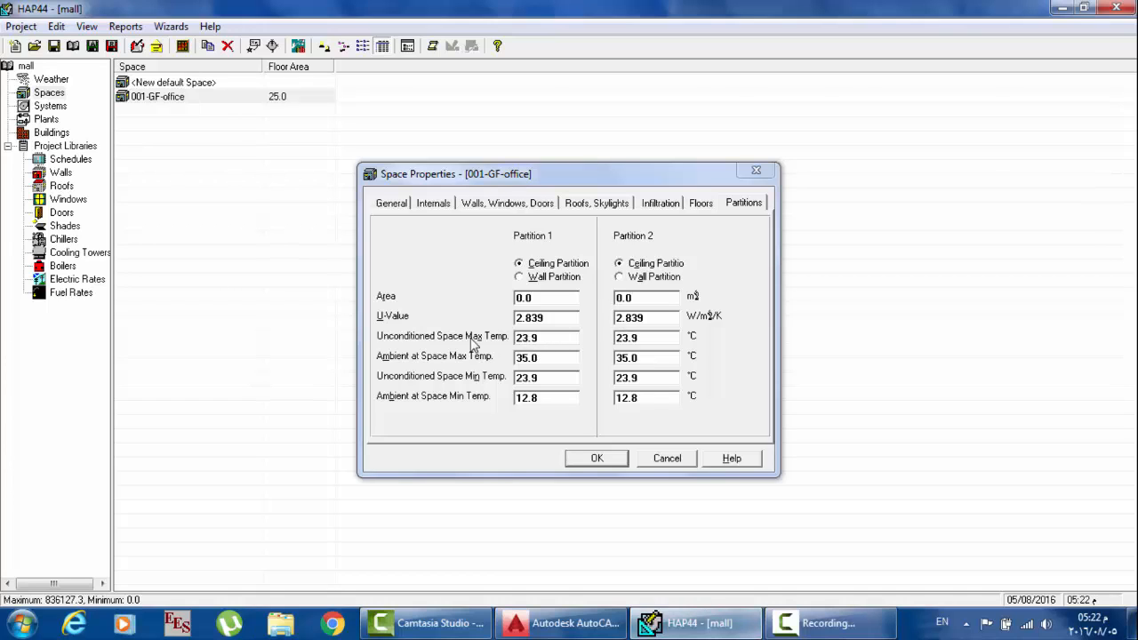
click(667, 206)
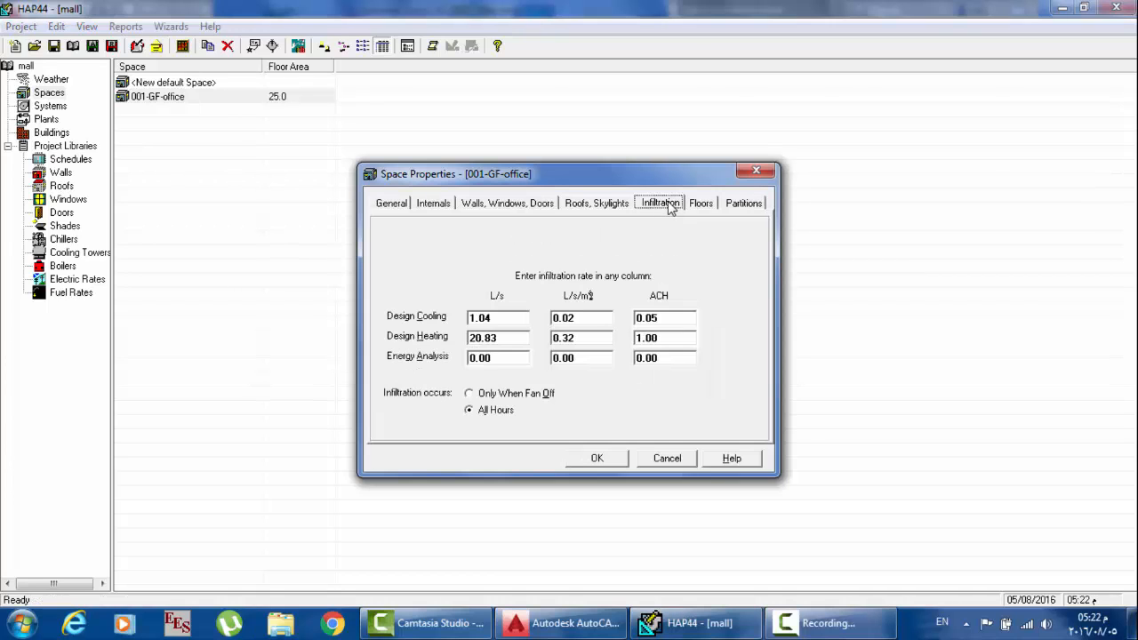
click(699, 208)
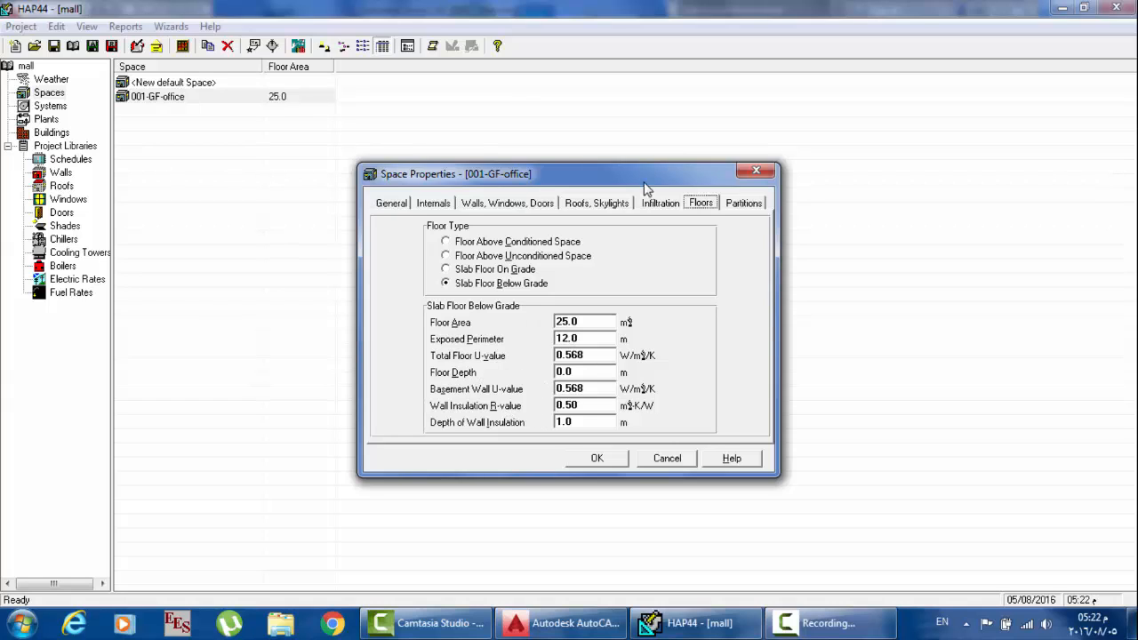
click(486, 244)
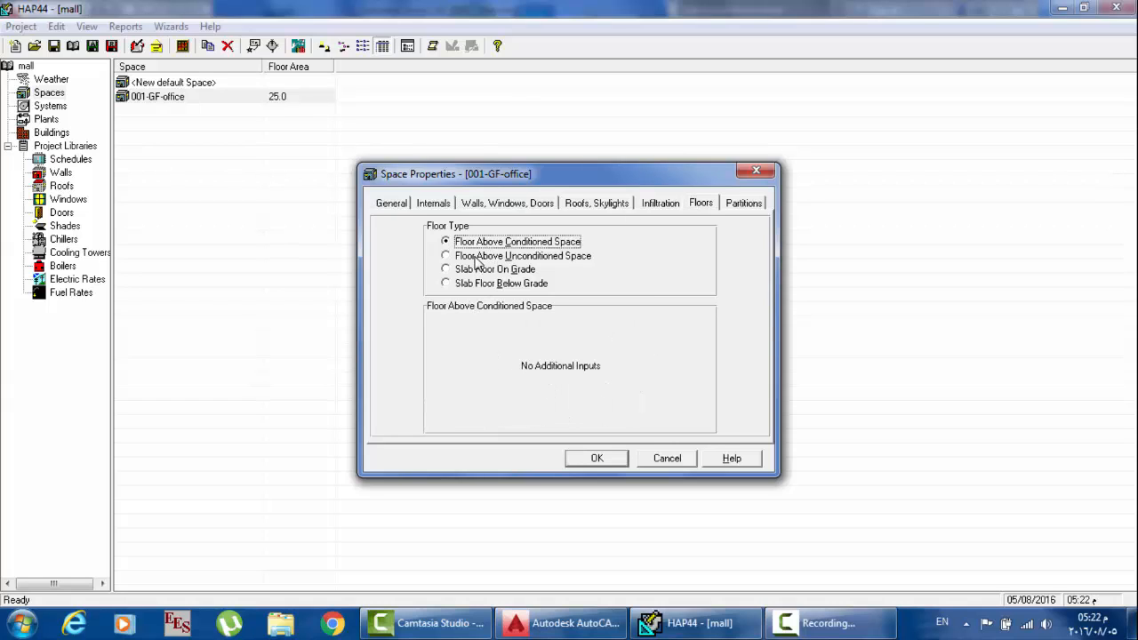
click(477, 256)
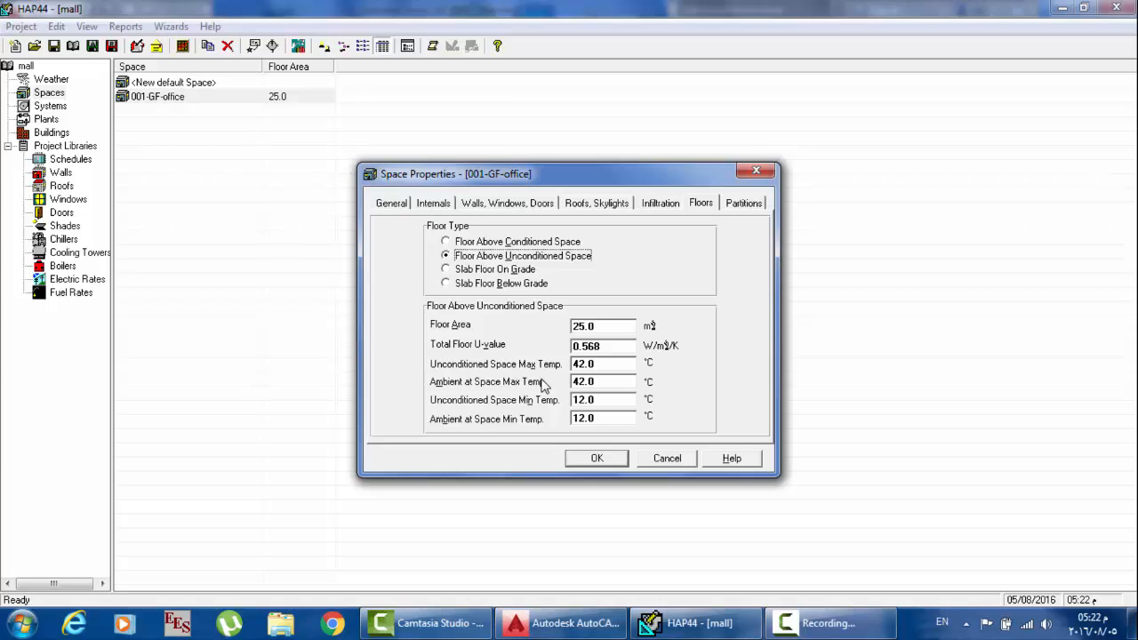
Step: Set Partition 1's unconditioned space max temperature to 35 °C and ambient max temperature to 42 °C, and accept the space properties
click(745, 206)
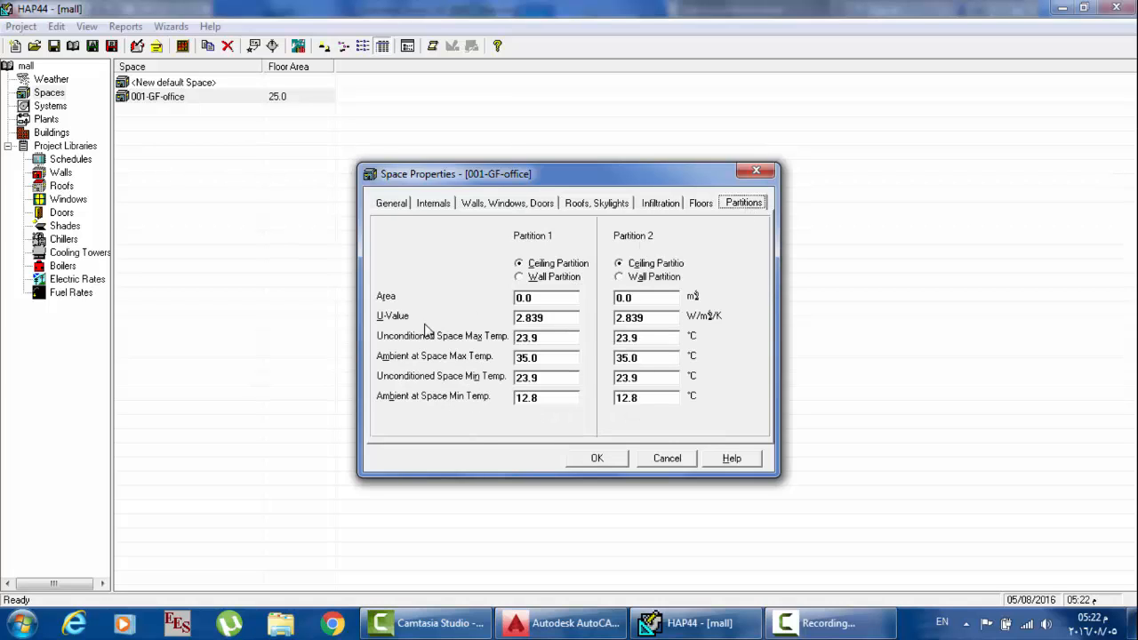
double_click(544, 341)
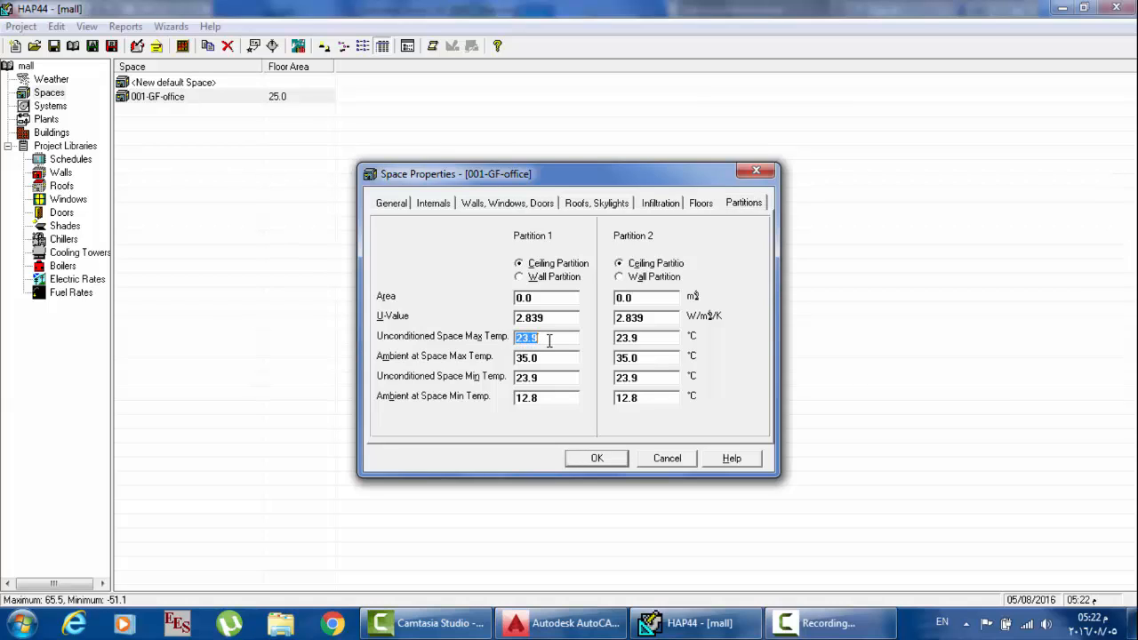
text(35)
double_click(555, 357)
text(42)
click(597, 457)
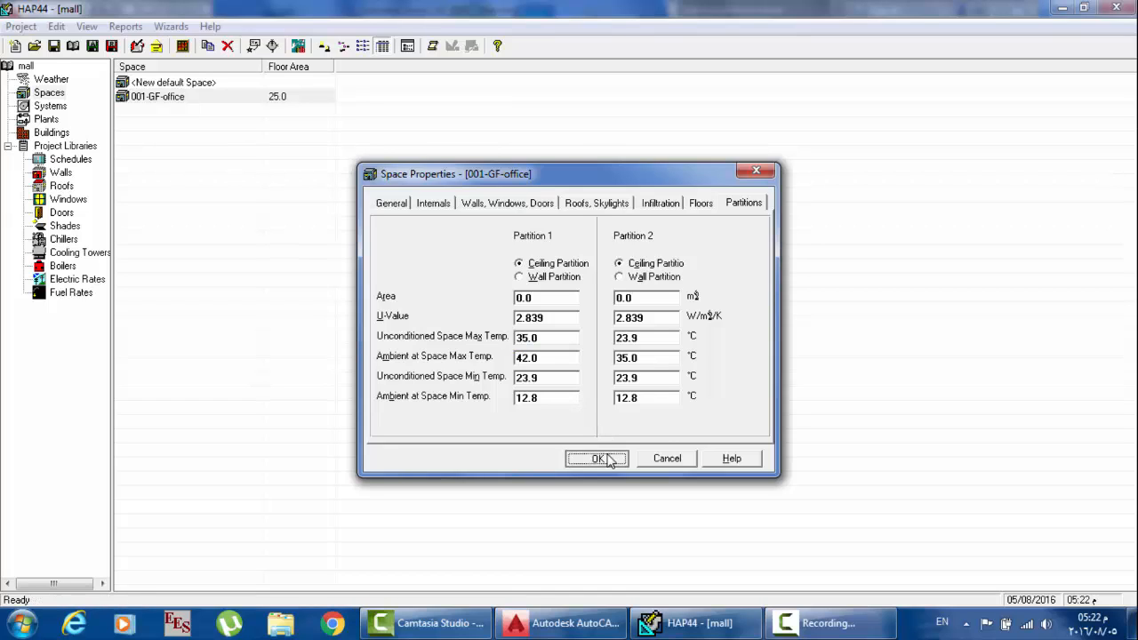
Step: Open the project's weather properties to review the design parameters for Cairo
click(53, 80)
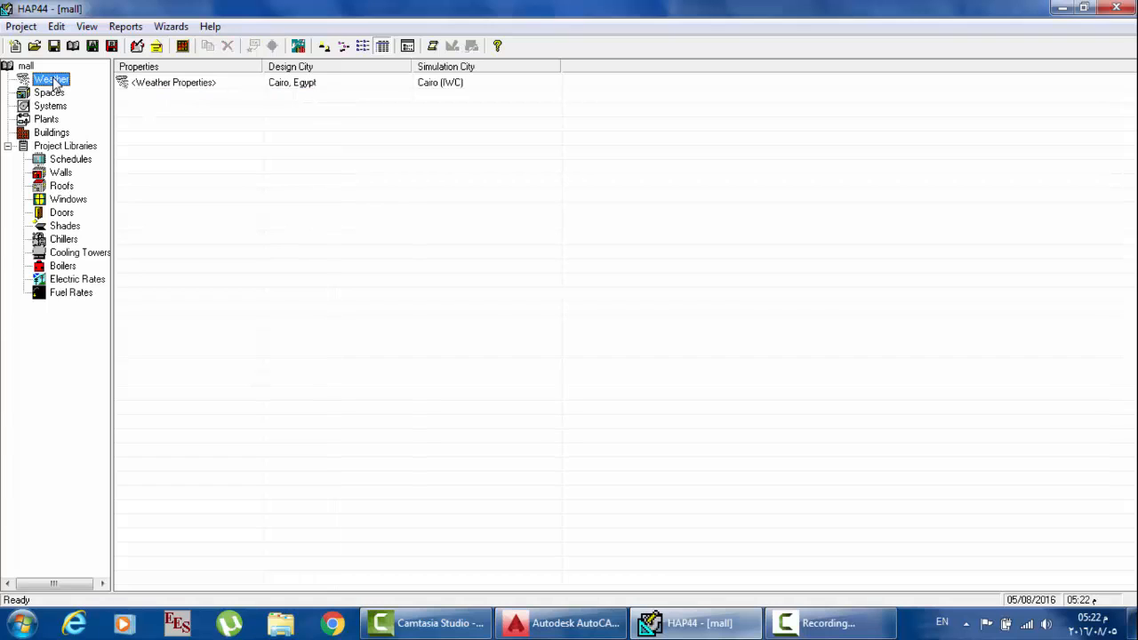
click(178, 82)
double_click(178, 83)
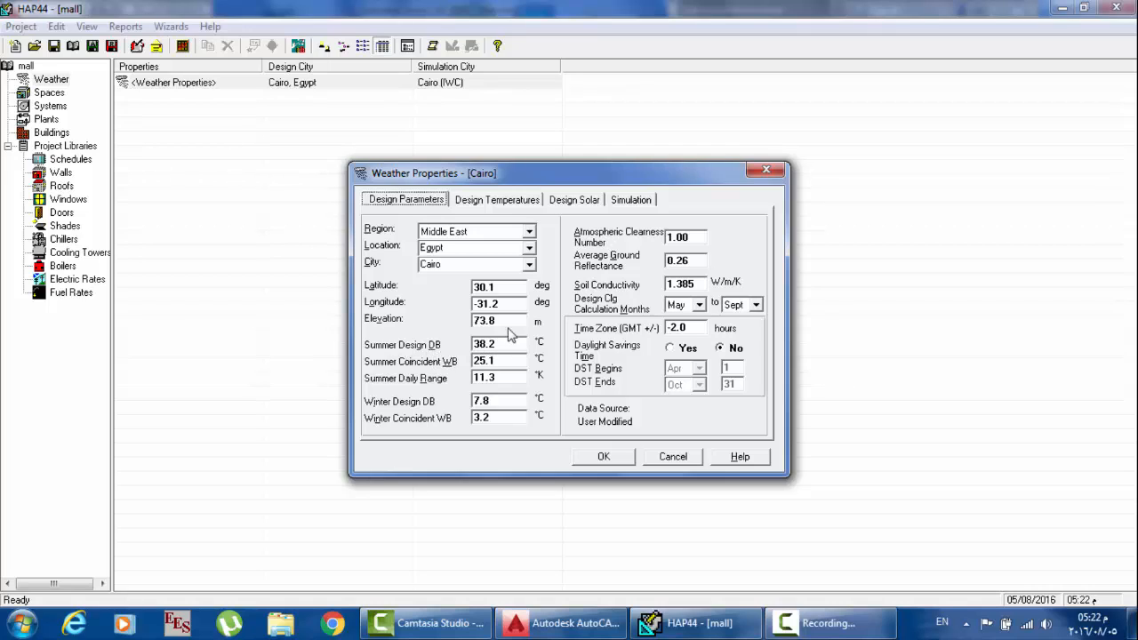
Step: Check the Summer Design DB in Cairo's weather properties and return to the floor settings of the 001-GF-office space
click(500, 344)
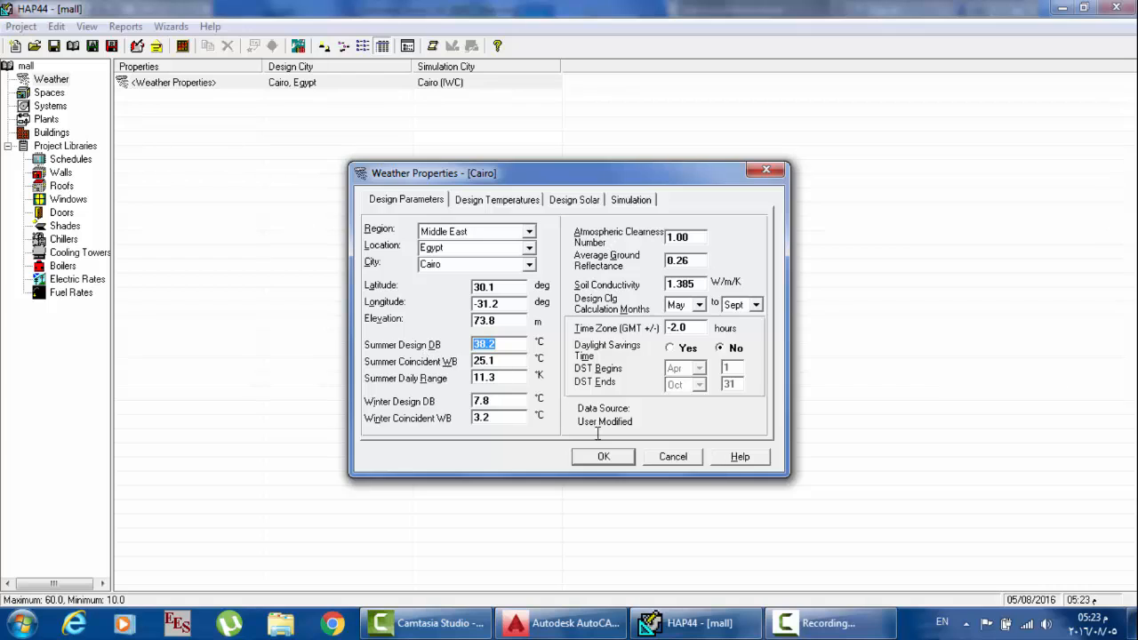
click(603, 456)
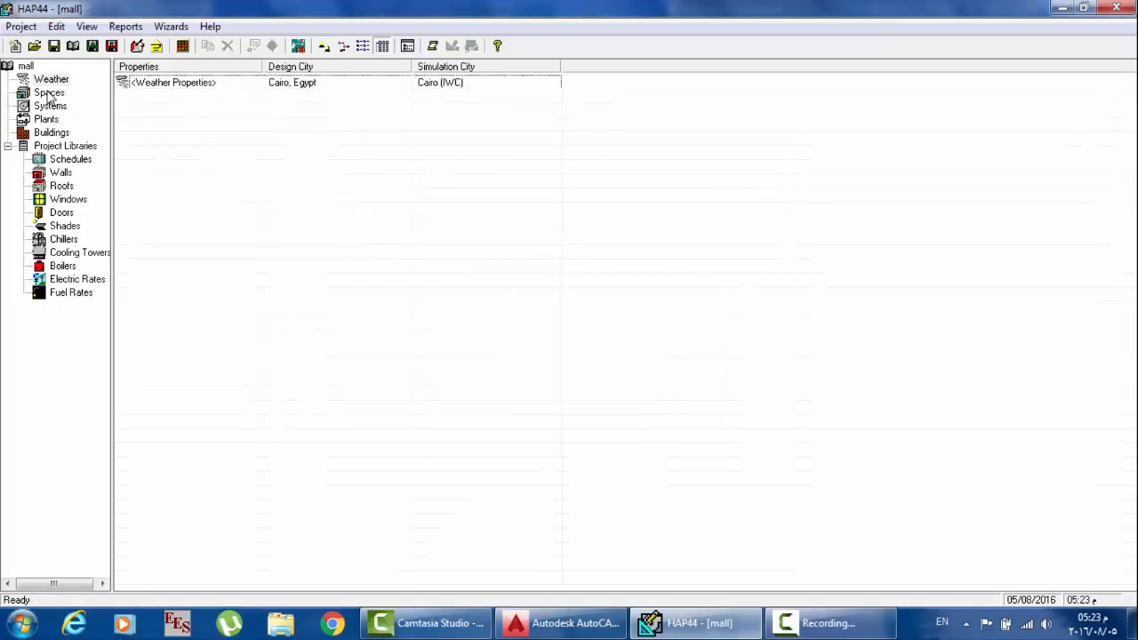
click(50, 93)
double_click(160, 100)
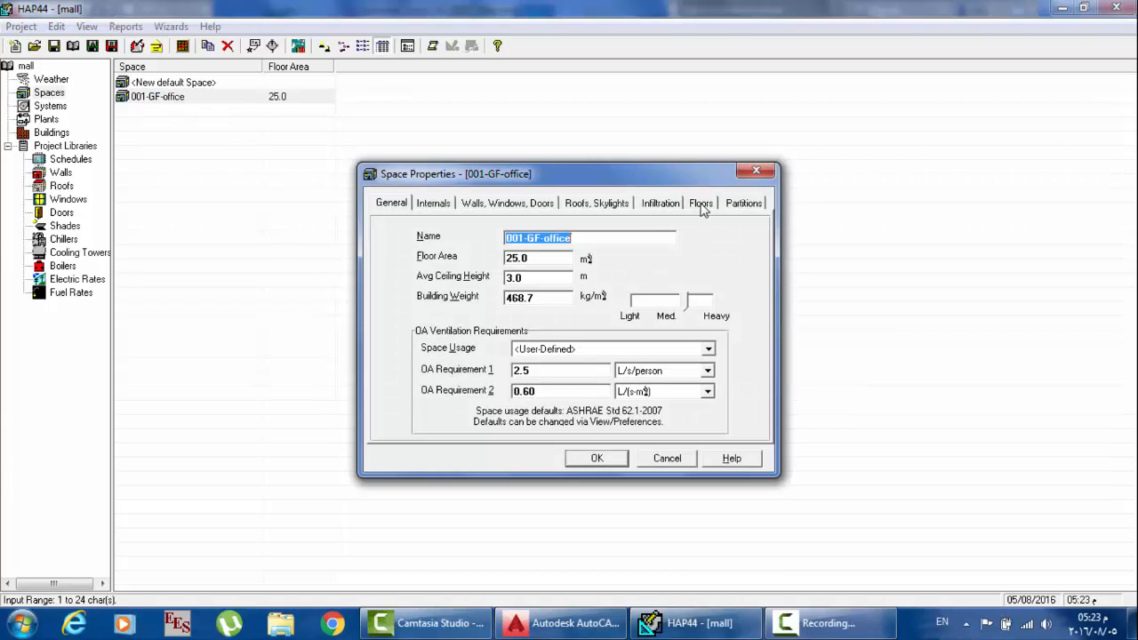
click(701, 204)
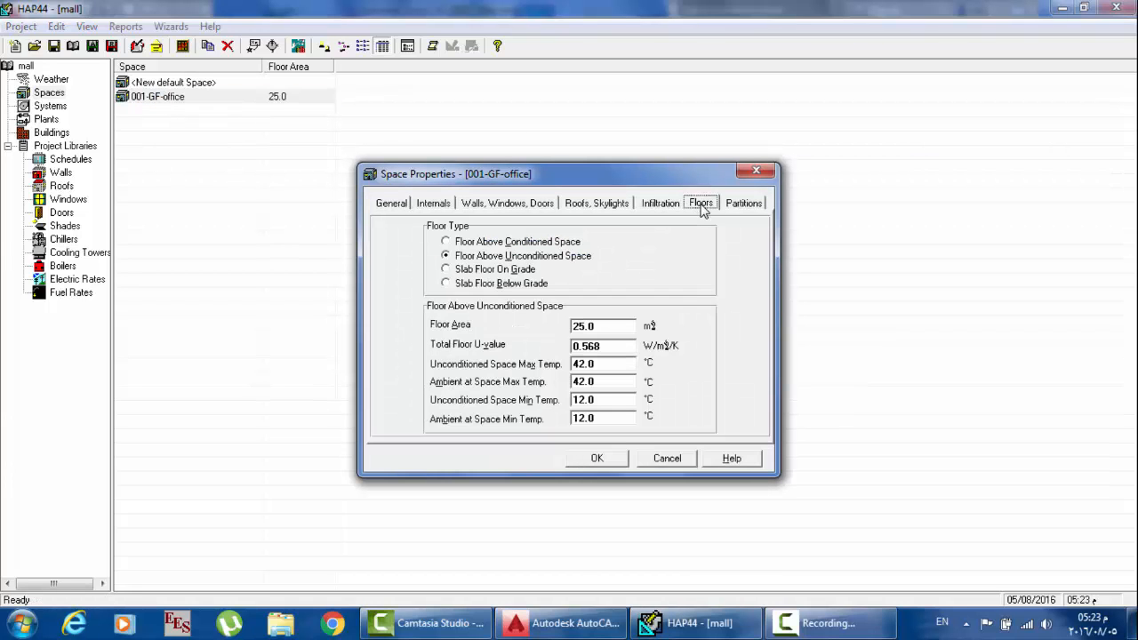
Step: Set the floor's unconditioned space max temperature to 35 °C and ambient max temperature to 38.2 °C, keeping the current Windows color scheme
double_click(603, 361)
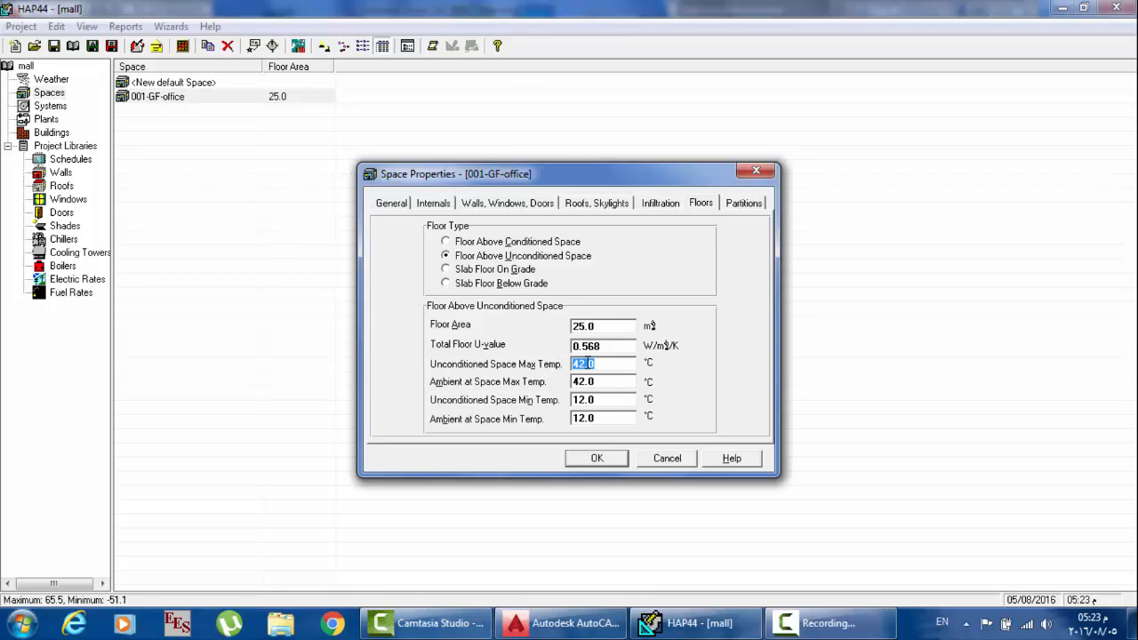
text(38.2)
key(Tab)
text(3)
drag(609, 365, 587, 364)
text(3)
click(609, 382)
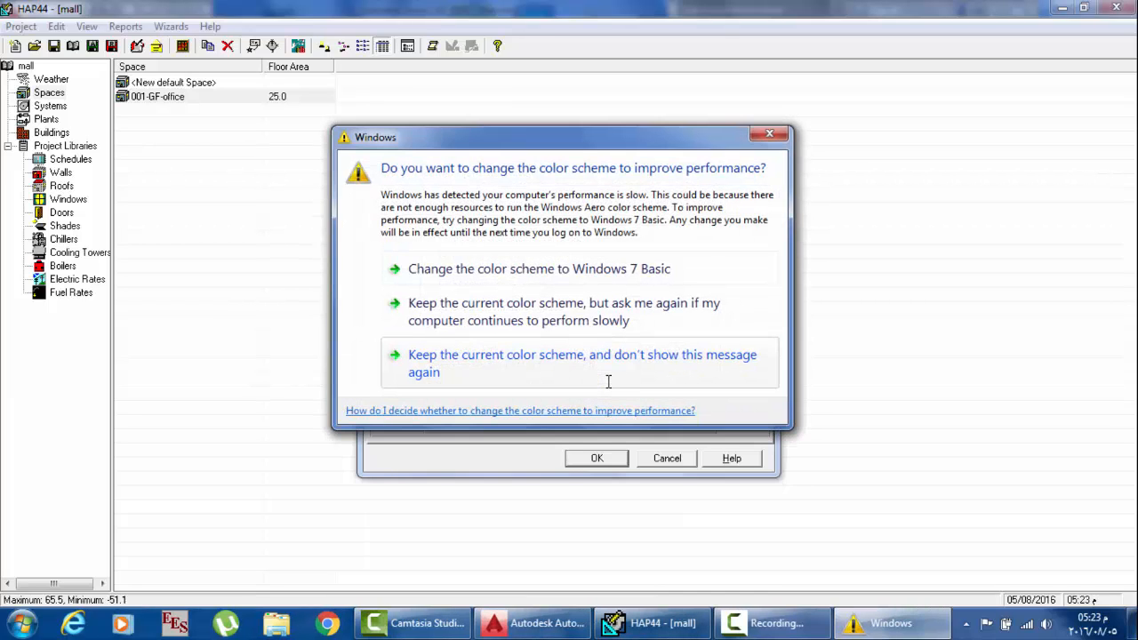
click(520, 368)
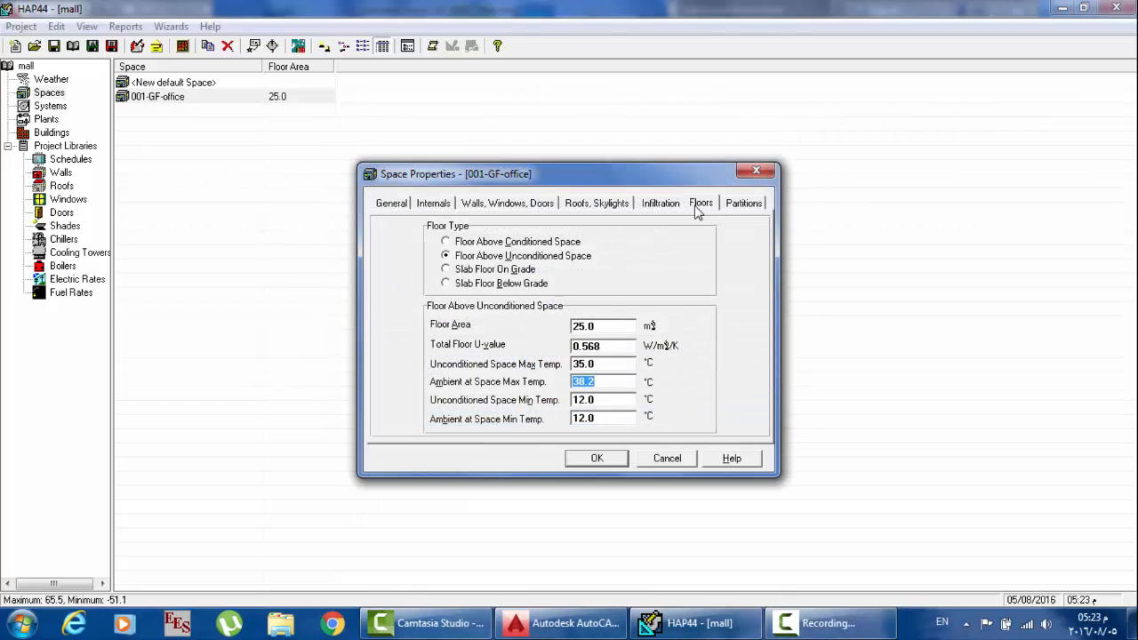
Step: Set Partition 1's ambient at space max temperature to 38.2 °C and accept the space properties
click(735, 207)
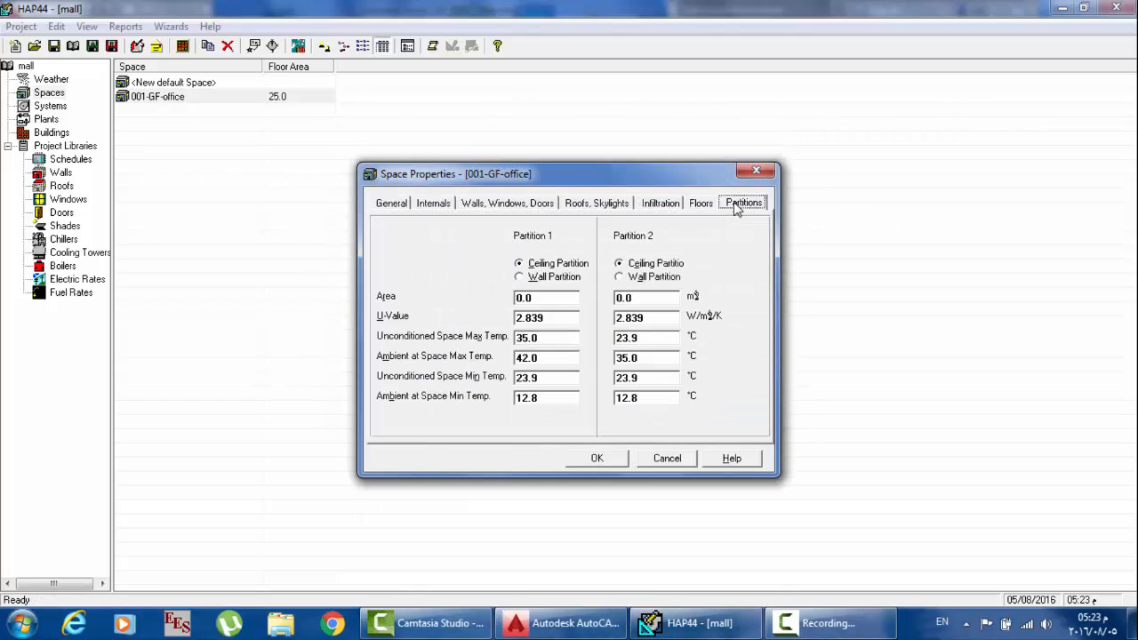
click(550, 357)
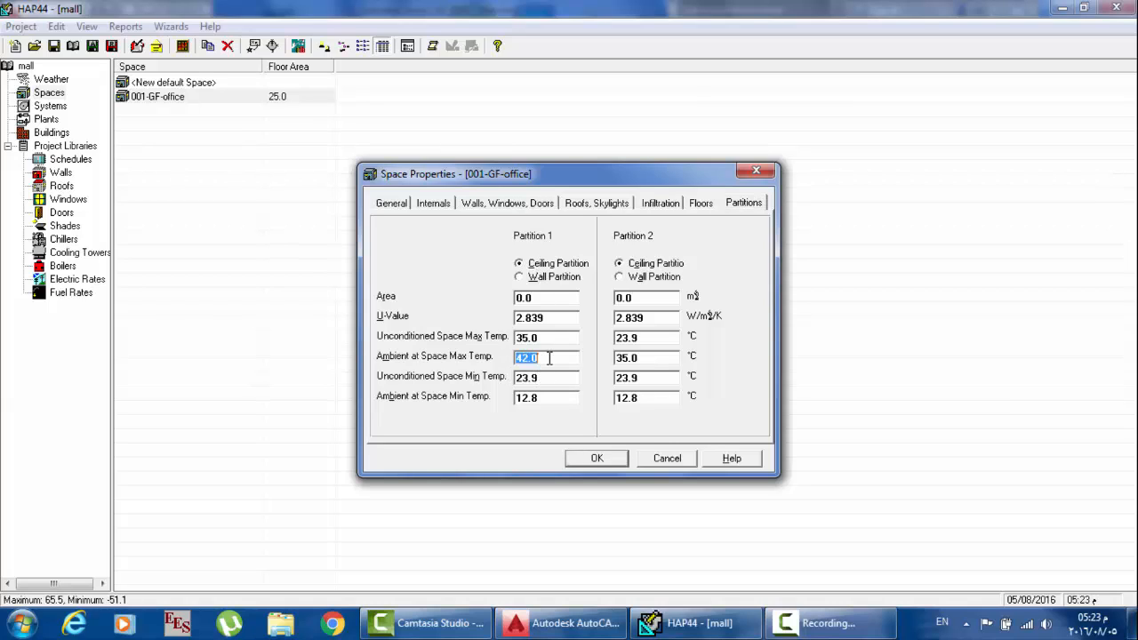
text(38.2)
click(593, 458)
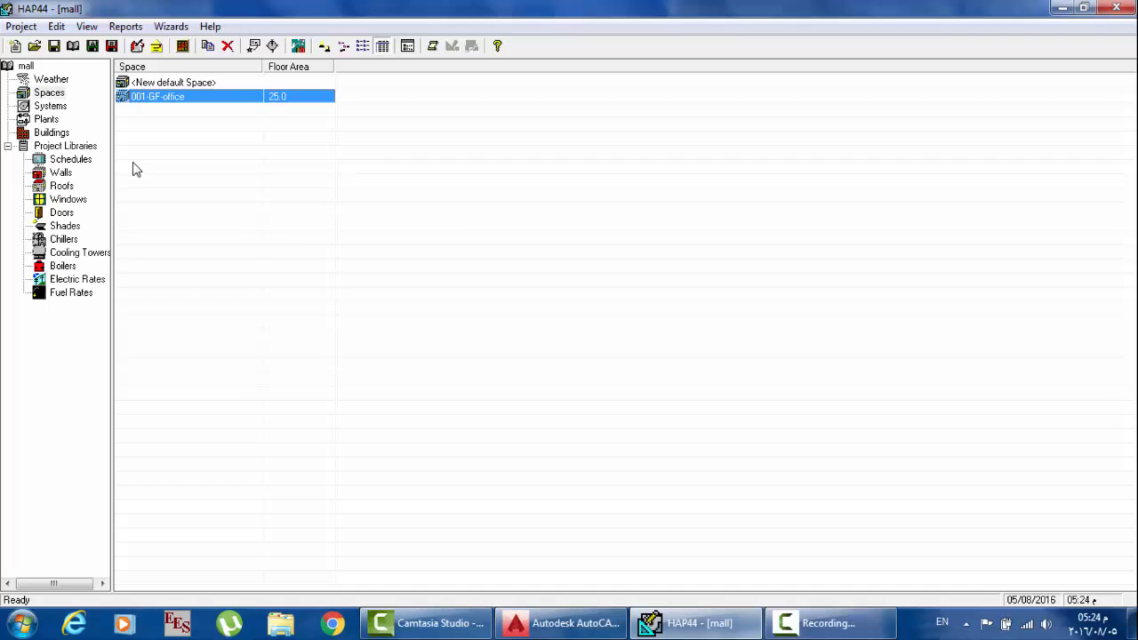
Step: Review the winter design temperatures in Cairo's weather properties and close them
click(46, 80)
click(151, 83)
double_click(151, 82)
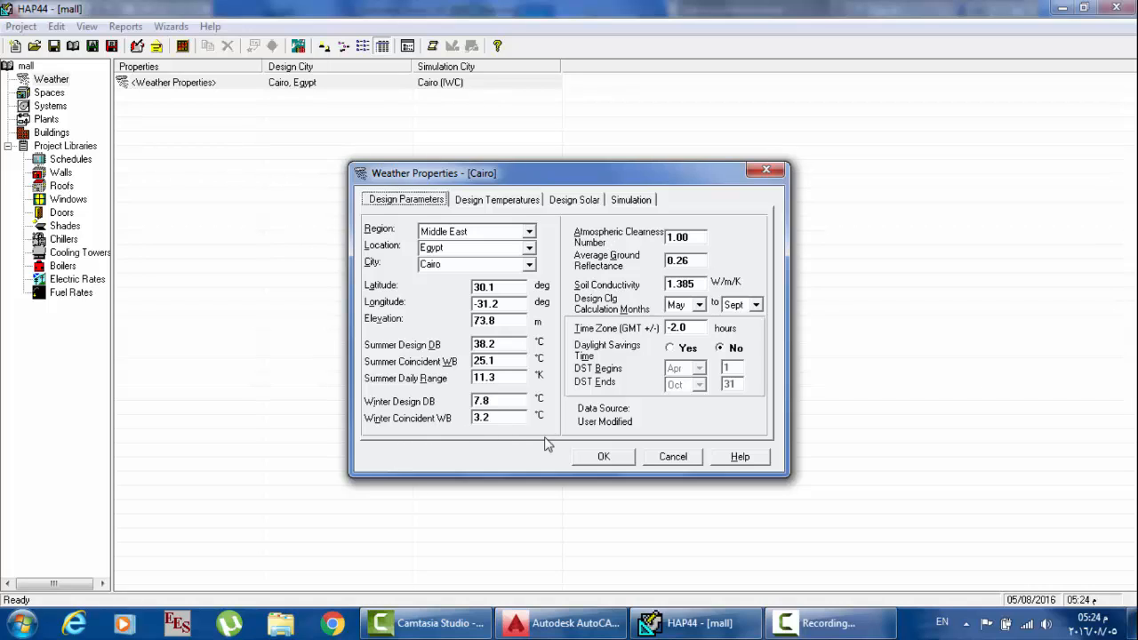
click(605, 458)
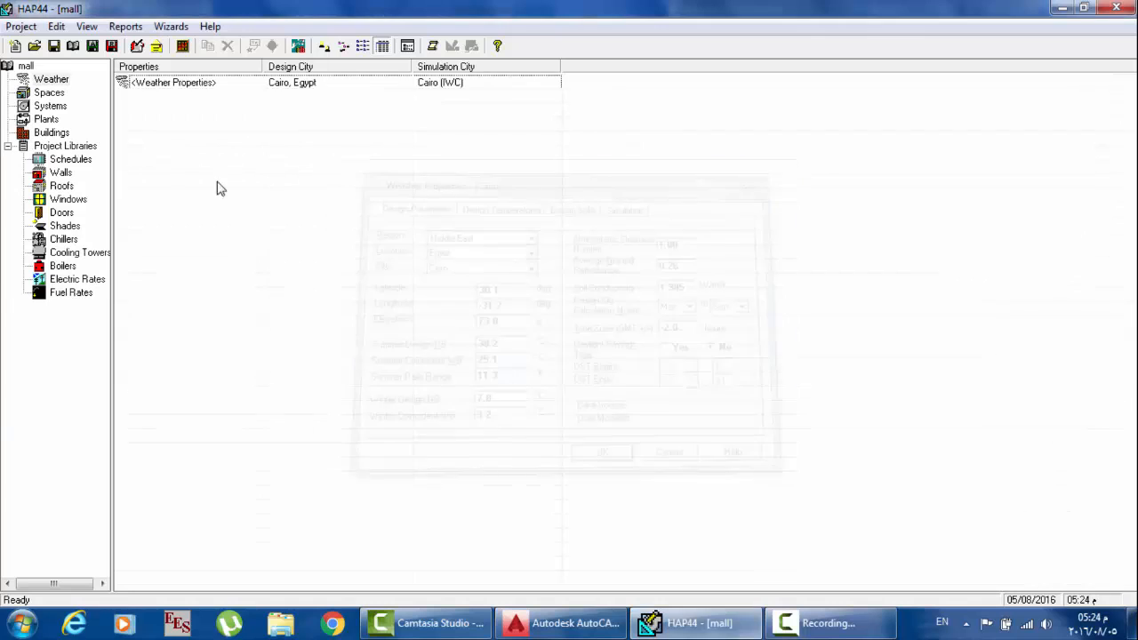
Step: Reopen the 001-GF-office space and set Partition 1's unconditioned space min temperature to 10 °C and ambient min temperature to 7.8 °C
click(48, 92)
double_click(163, 97)
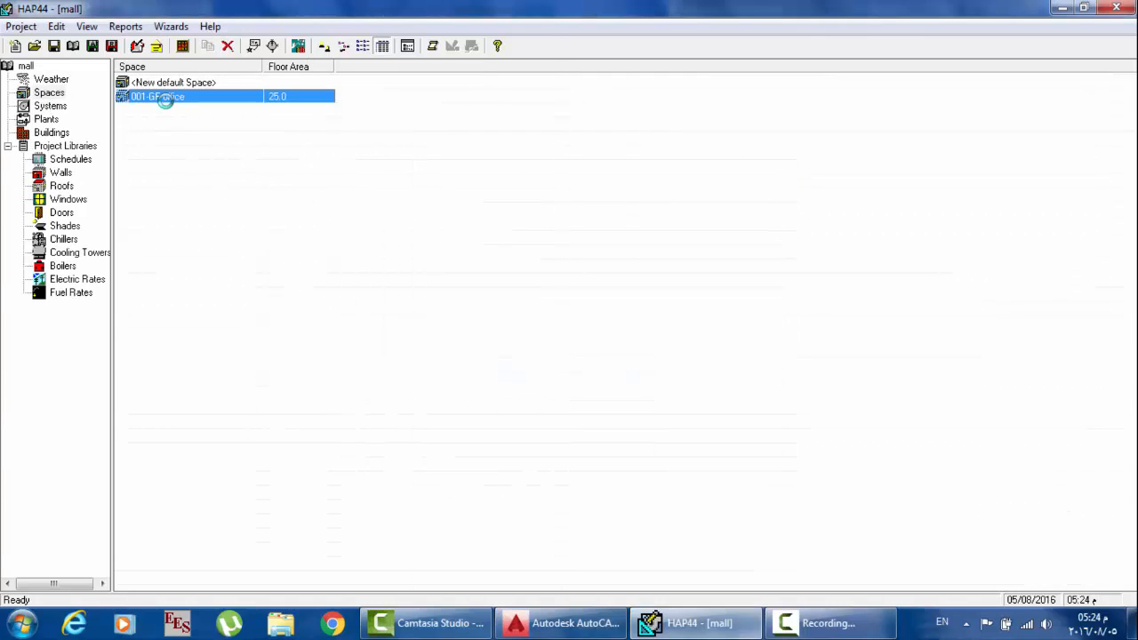
click(702, 205)
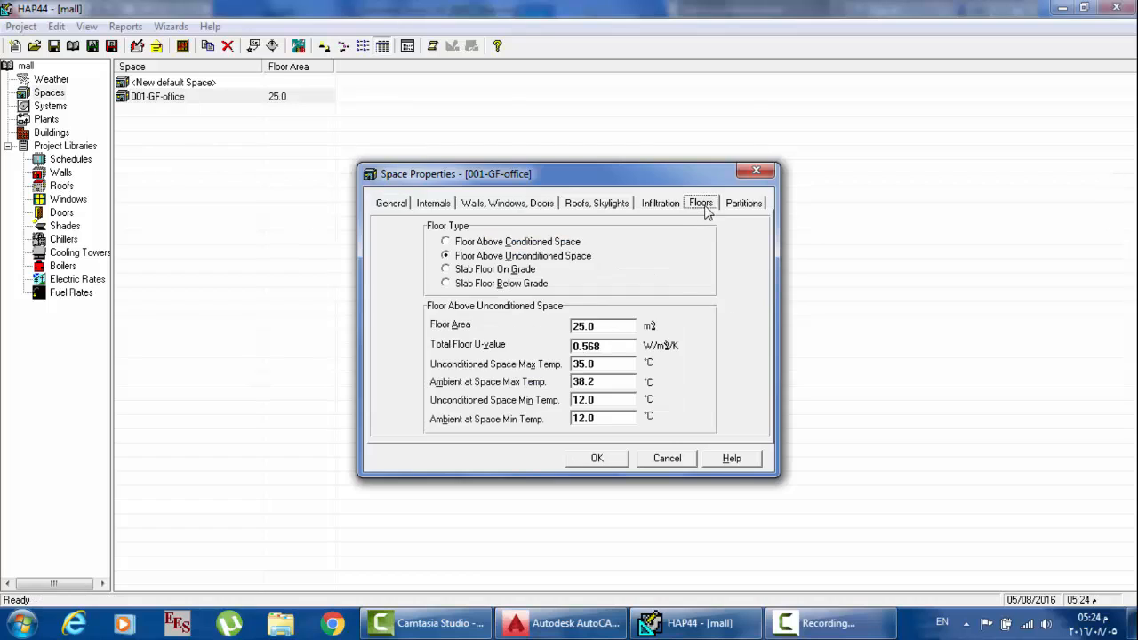
click(745, 209)
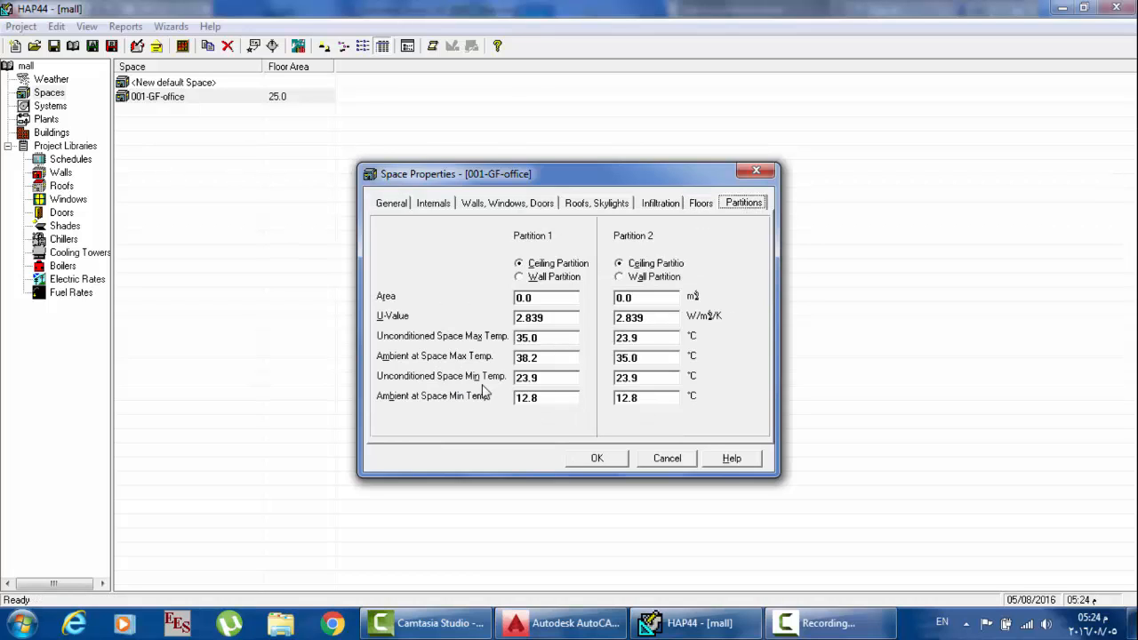
double_click(562, 380)
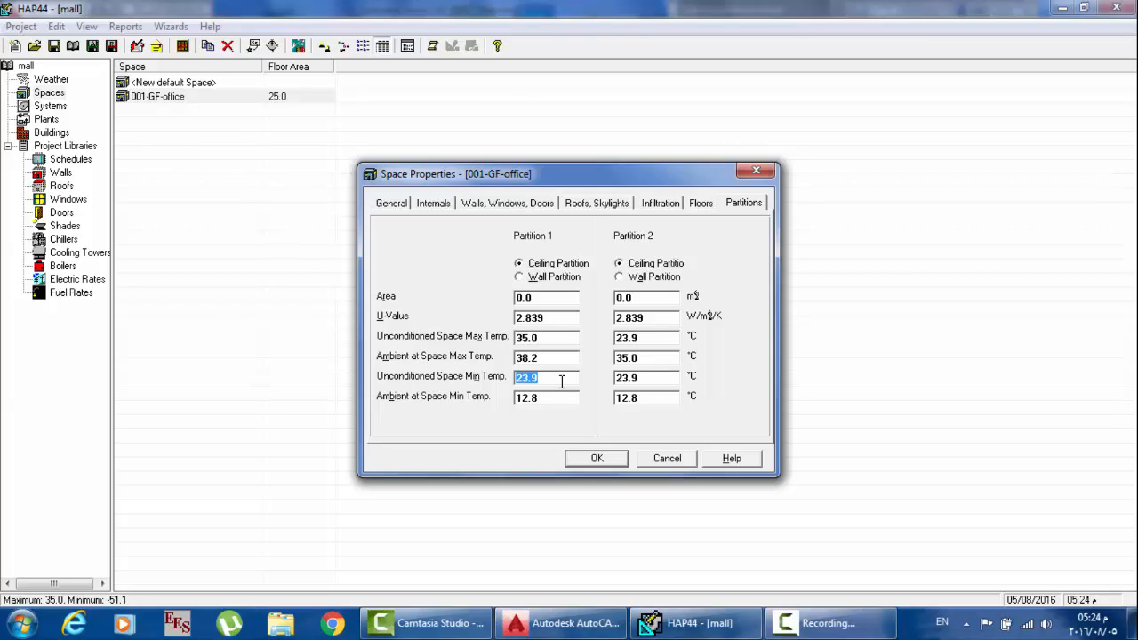
text(10)
double_click(562, 400)
text(7)
Step: Set the floor's unconditioned space min temperature to 10 °C and ambient min temperature to 7.8 °C
click(701, 205)
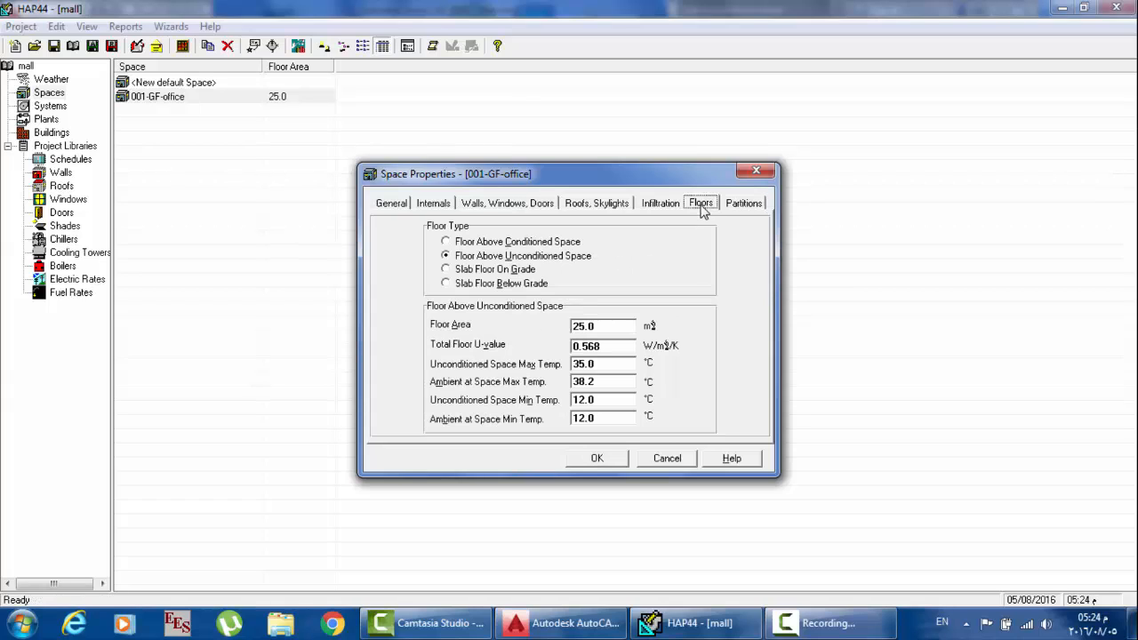
click(603, 400)
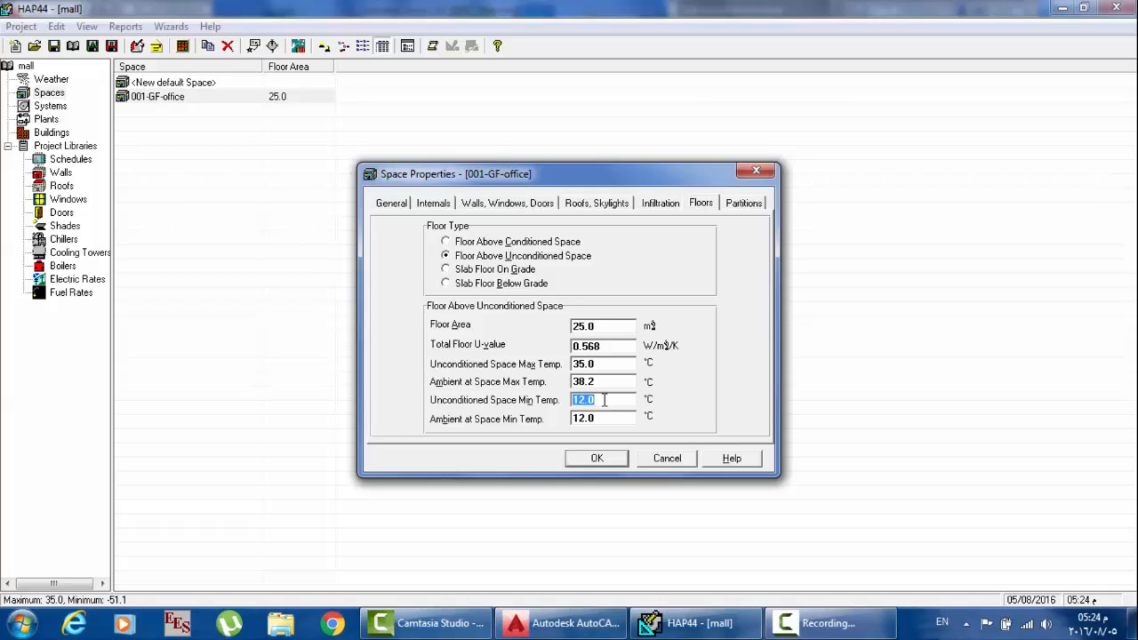
text(10)
click(610, 419)
text(7.8)
Step: Set the area of Partition 1 to 10 m², with Ceiling Partition as its type
click(744, 204)
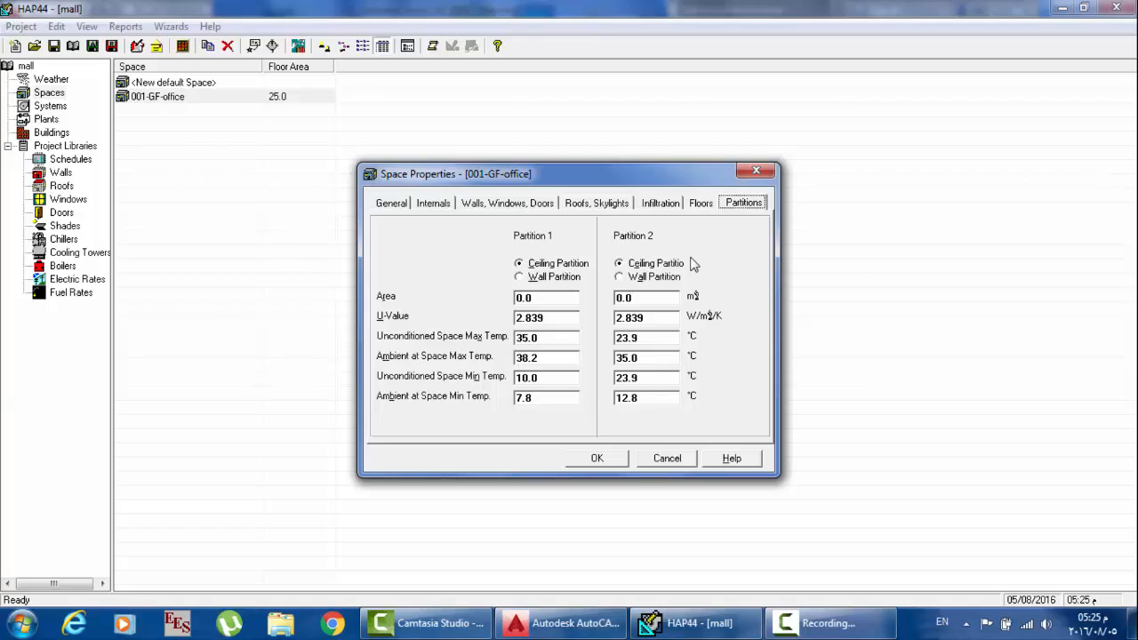
click(540, 296)
text(10)
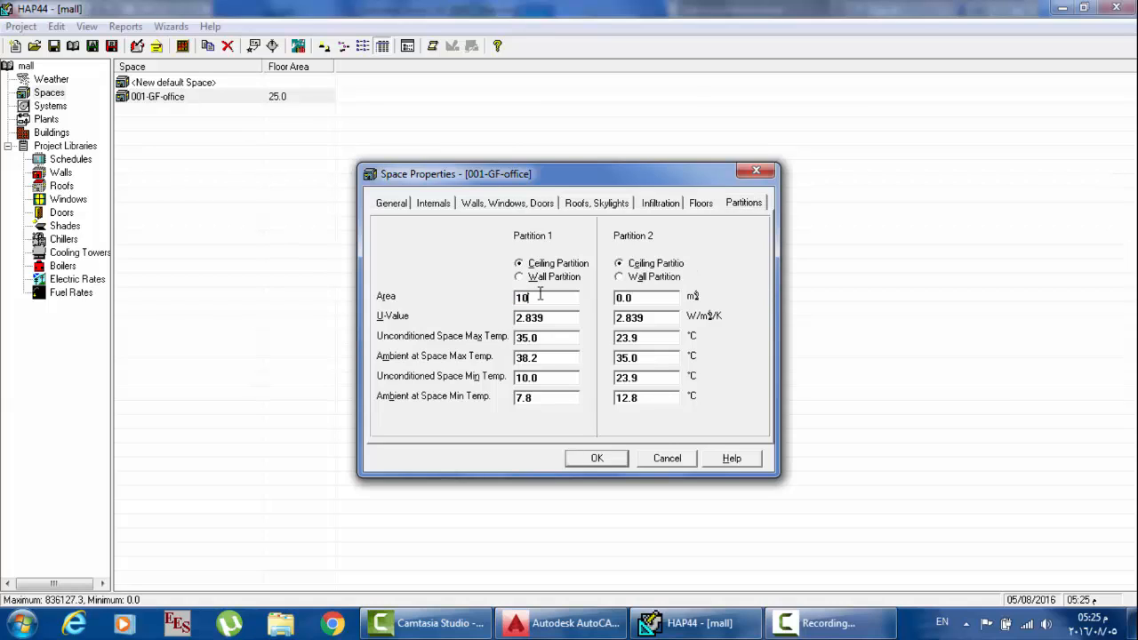
click(646, 301)
Step: Switch to AutoCAD and end the object isolation to bring back the building's hidden objects
click(560, 622)
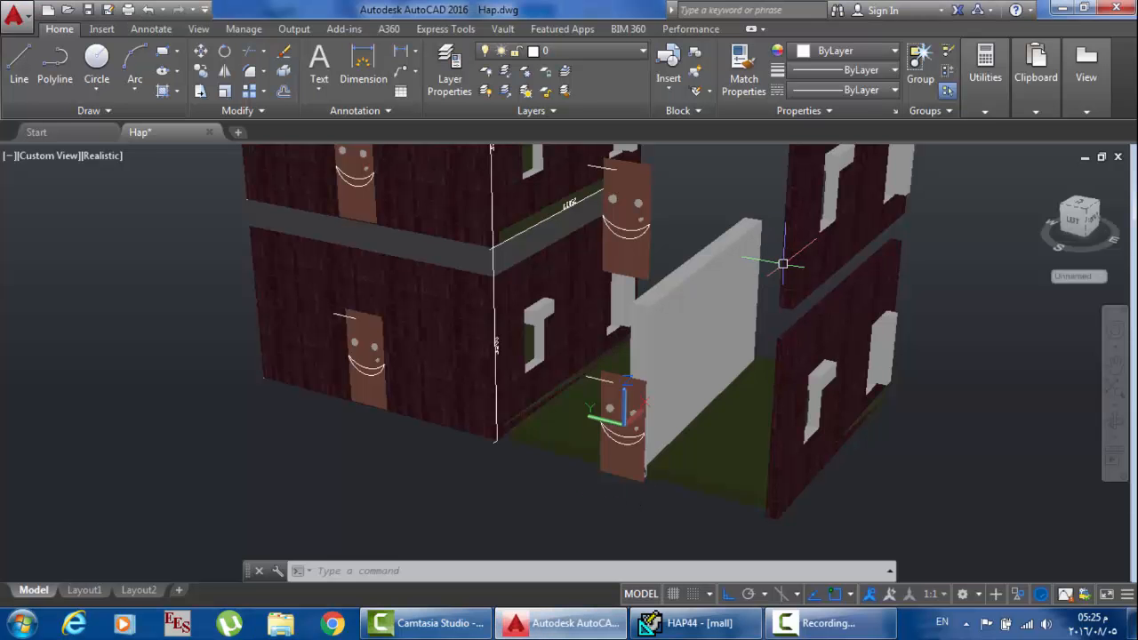
right_click(757, 275)
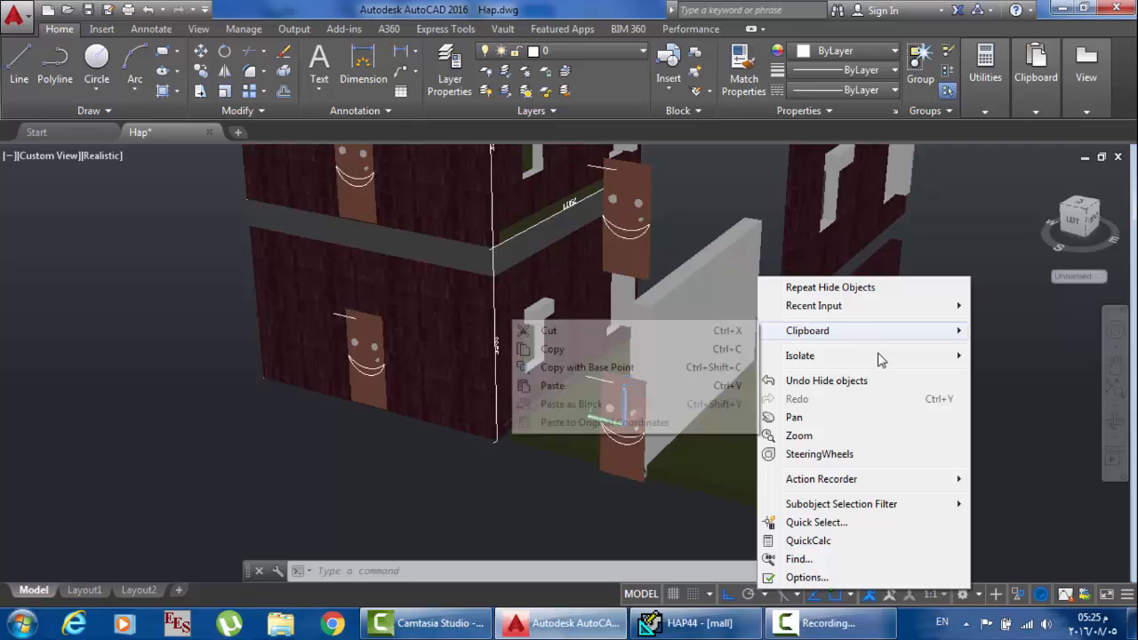
mouse_move(881, 360)
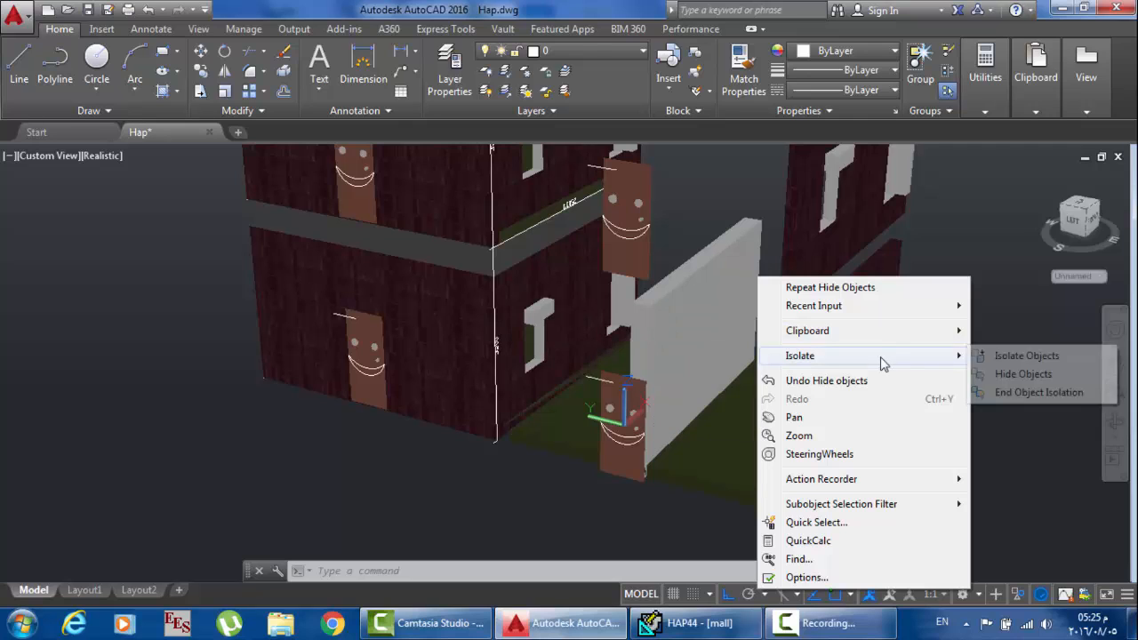
click(1014, 392)
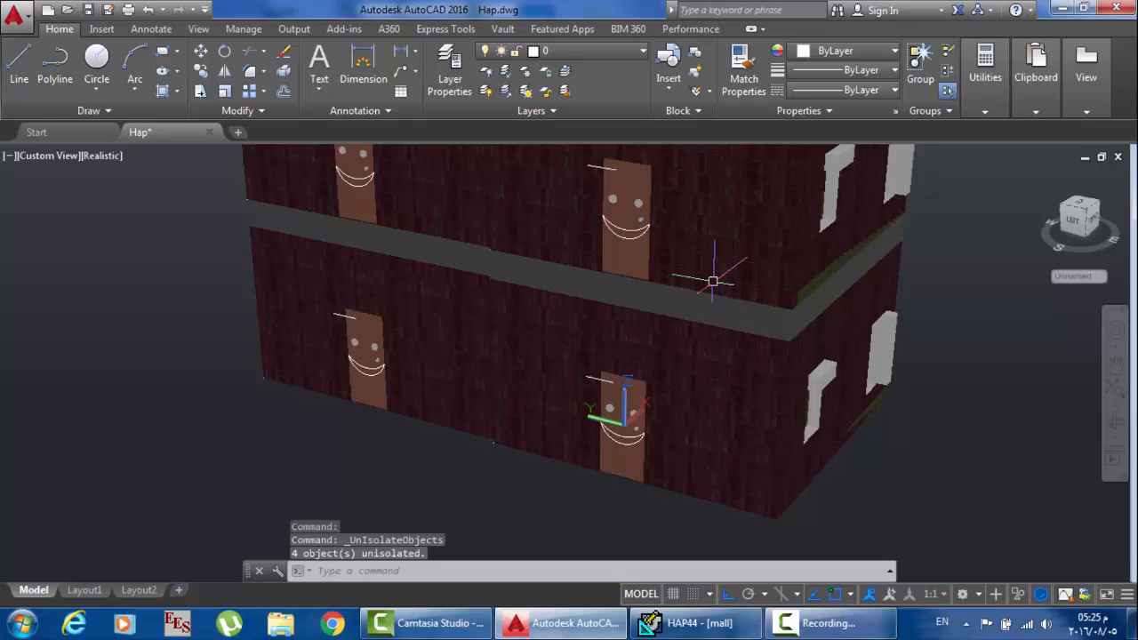
Step: Hide the front wall of the ground-floor office that has the white partition inside
click(701, 345)
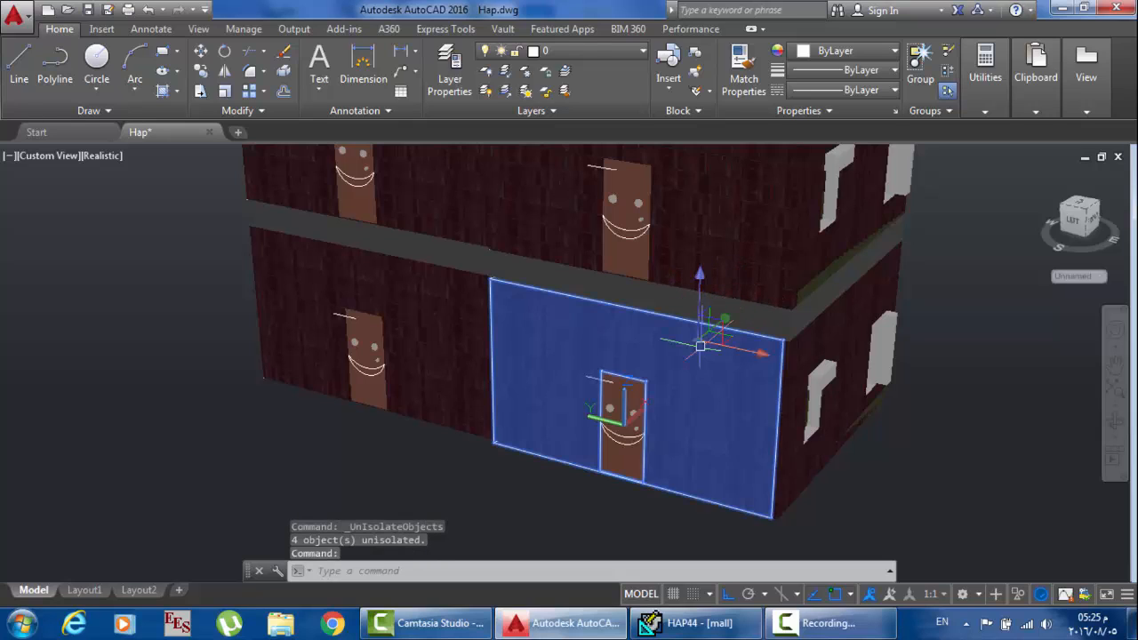
right_click(700, 346)
right_click(679, 350)
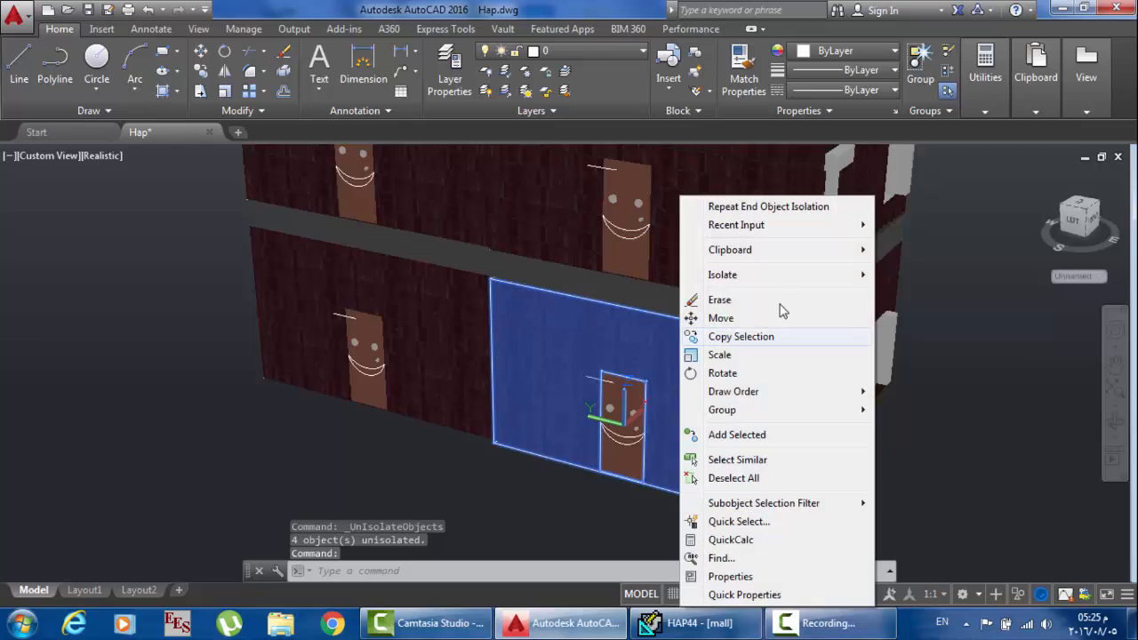
mouse_move(813, 277)
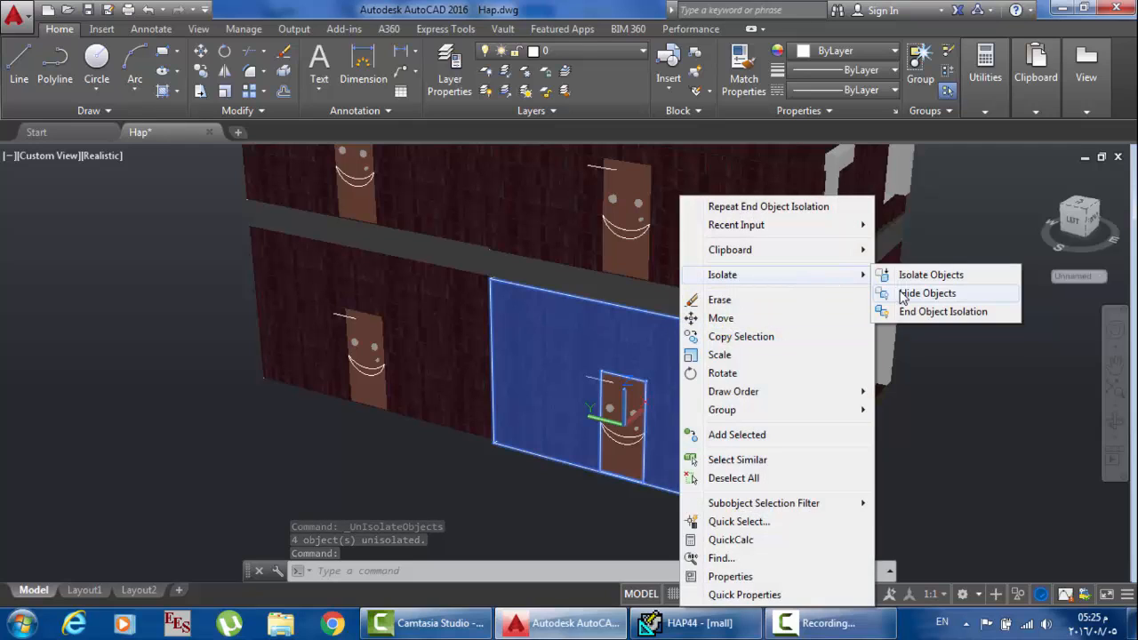
click(903, 293)
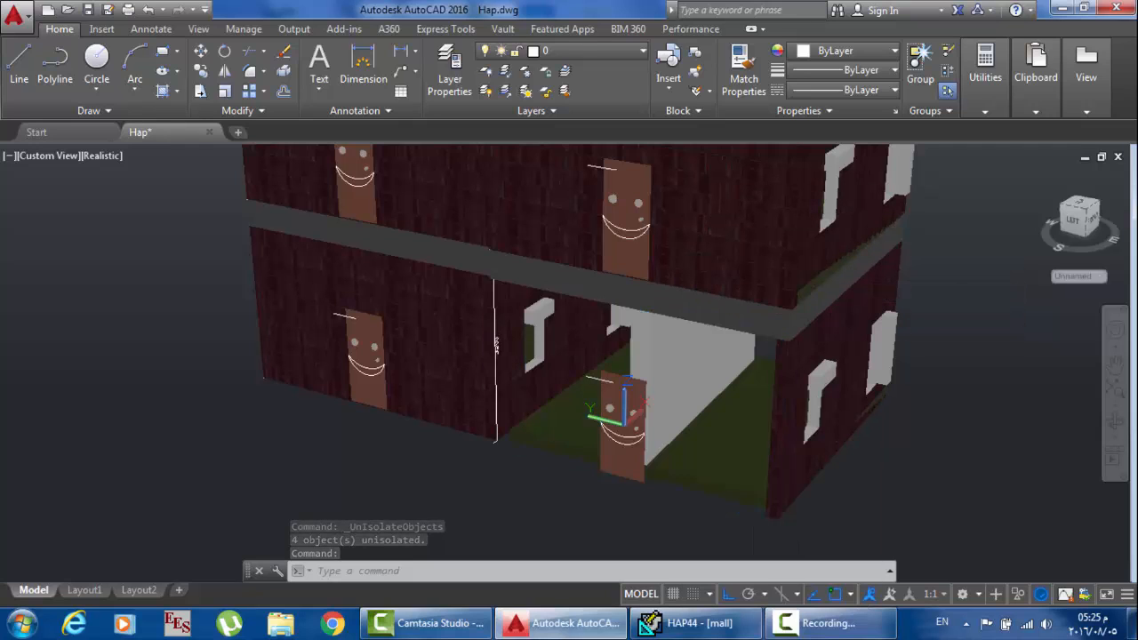
Step: Hide the upper-floor front wall directly above the opened ground-floor office
click(718, 264)
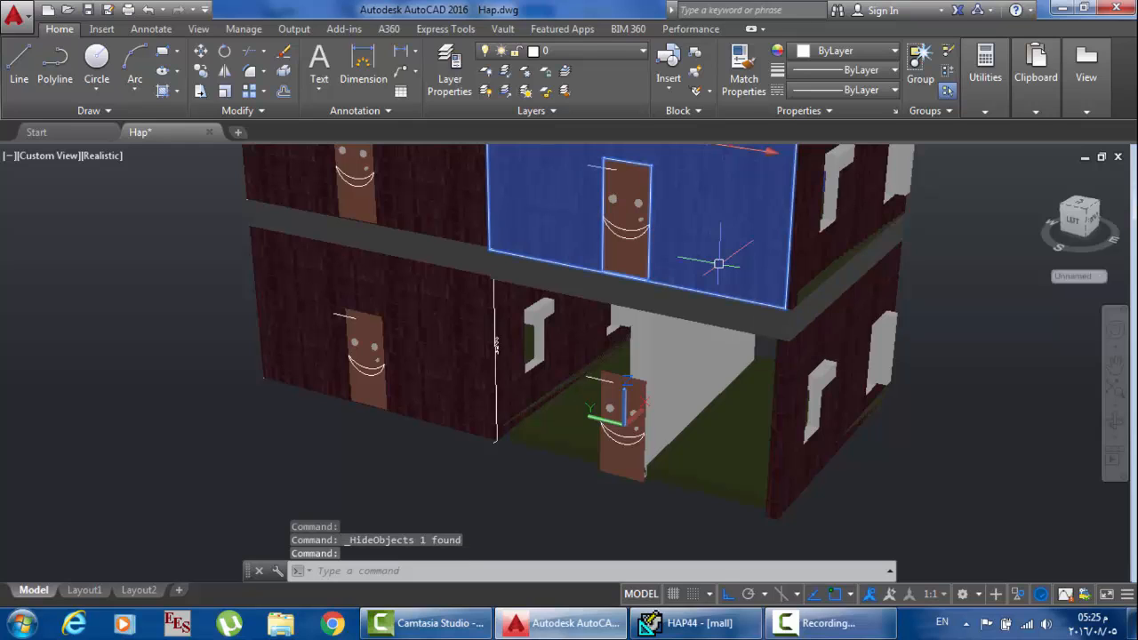
right_click(722, 258)
mouse_move(836, 281)
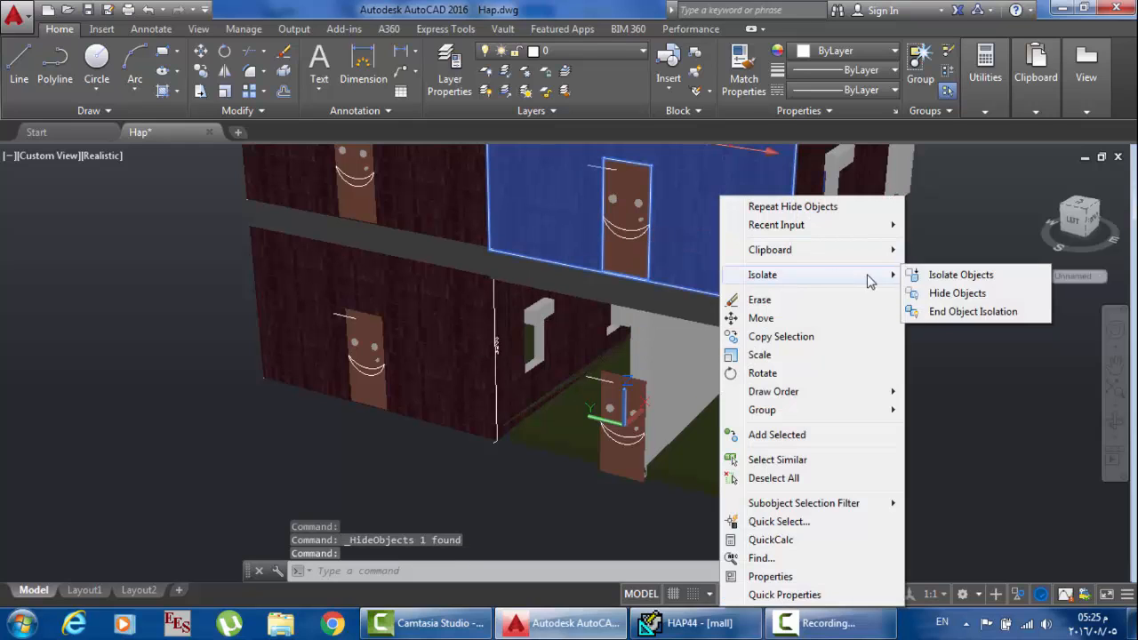
click(944, 292)
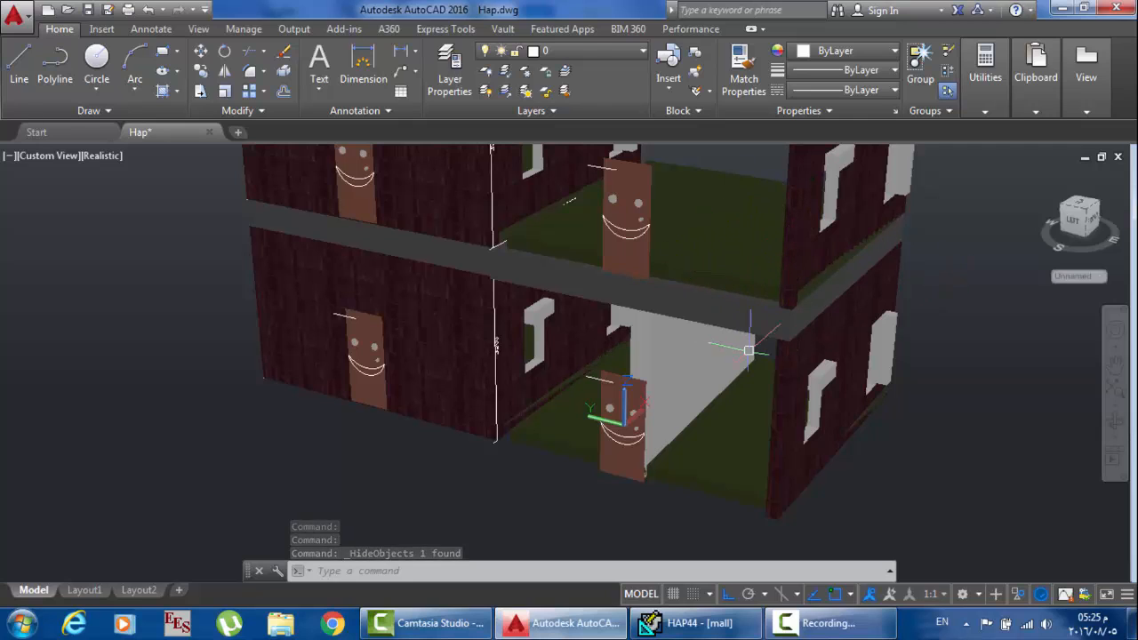
Step: Orbit the building to examine the ground-floor partition wall and the slab above it from the front and below
click(1114, 422)
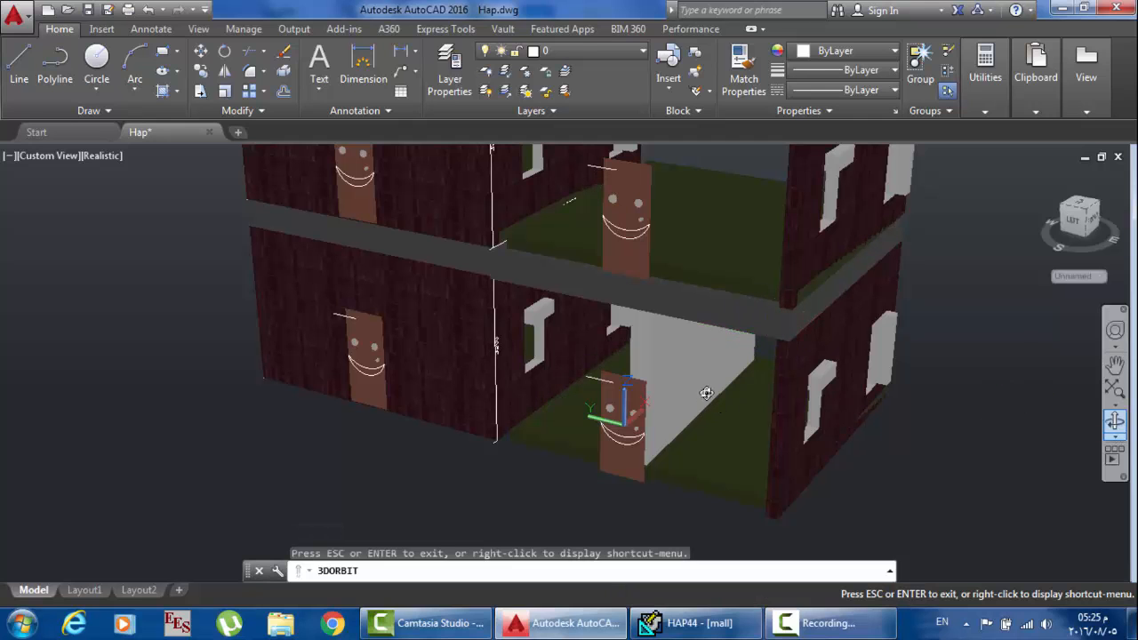
drag(704, 393, 705, 371)
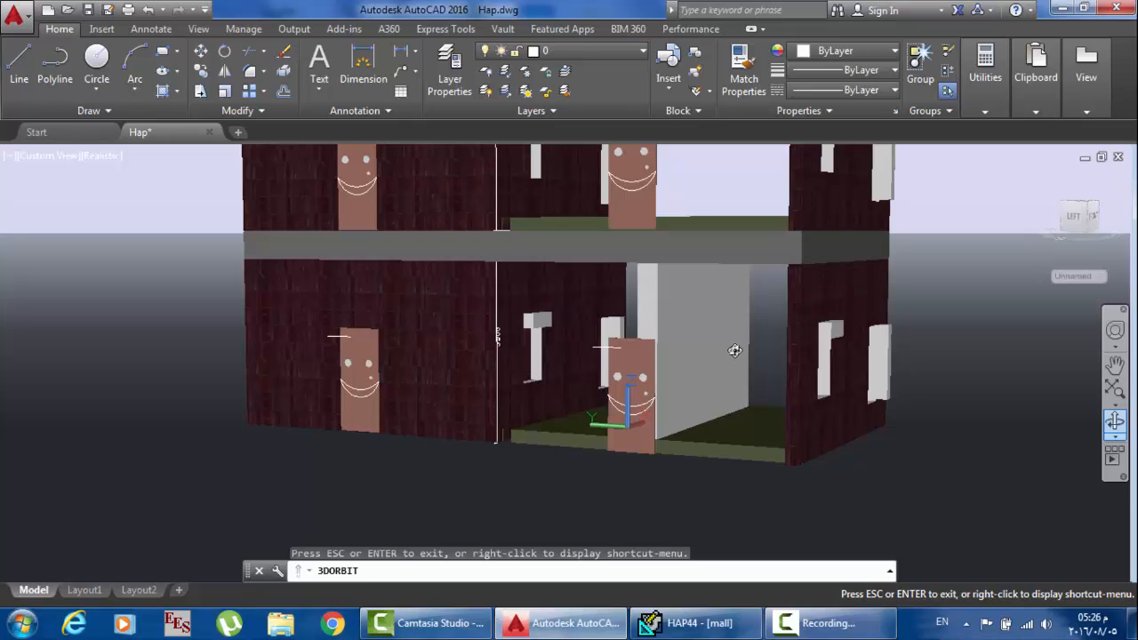
mouse_move(735, 350)
mouse_down()
mouse_move(749, 338)
mouse_move(749, 351)
mouse_move(749, 338)
mouse_up()
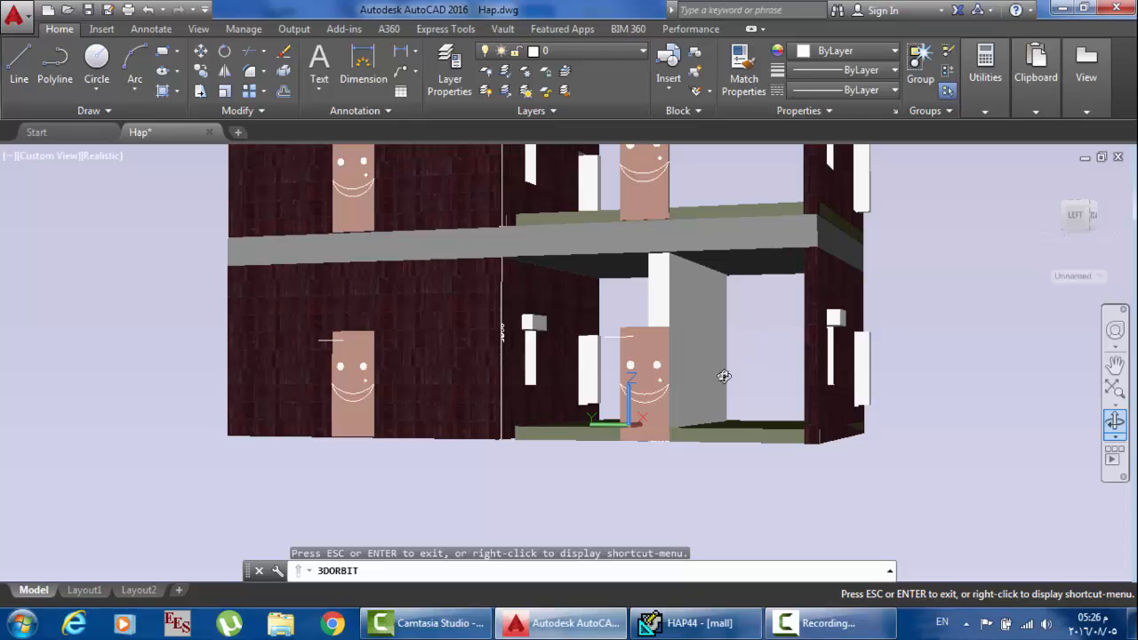
mouse_move(744, 361)
mouse_down()
mouse_move(757, 386)
mouse_move(749, 372)
mouse_up()
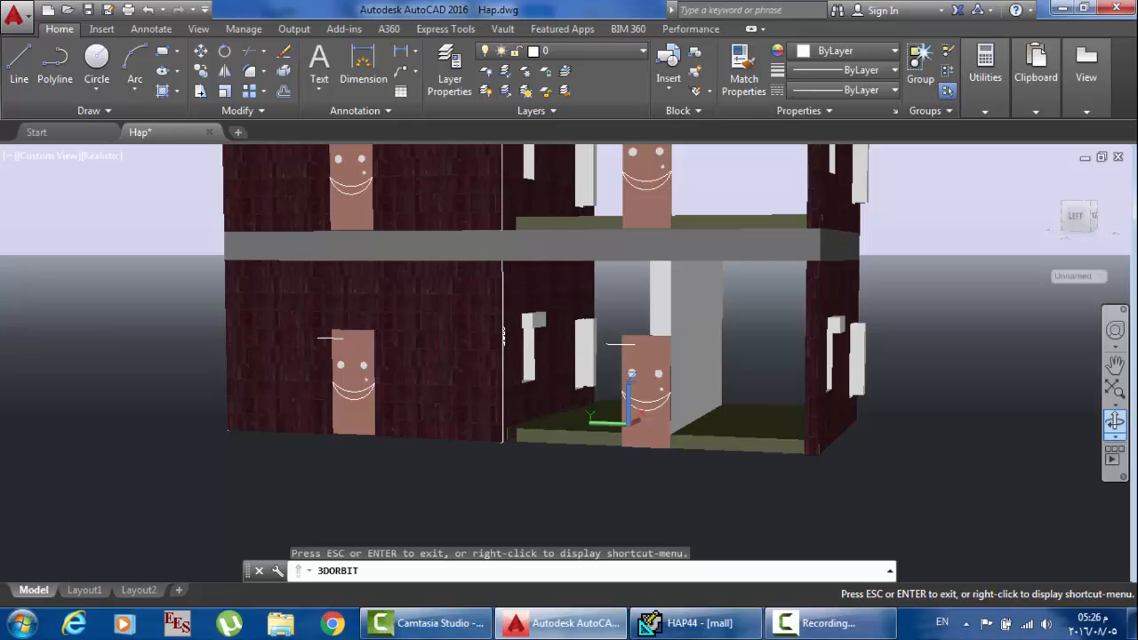
Step: Switch to HAP and set the Partition 1 area of the 001-GF-office space to 0
click(694, 622)
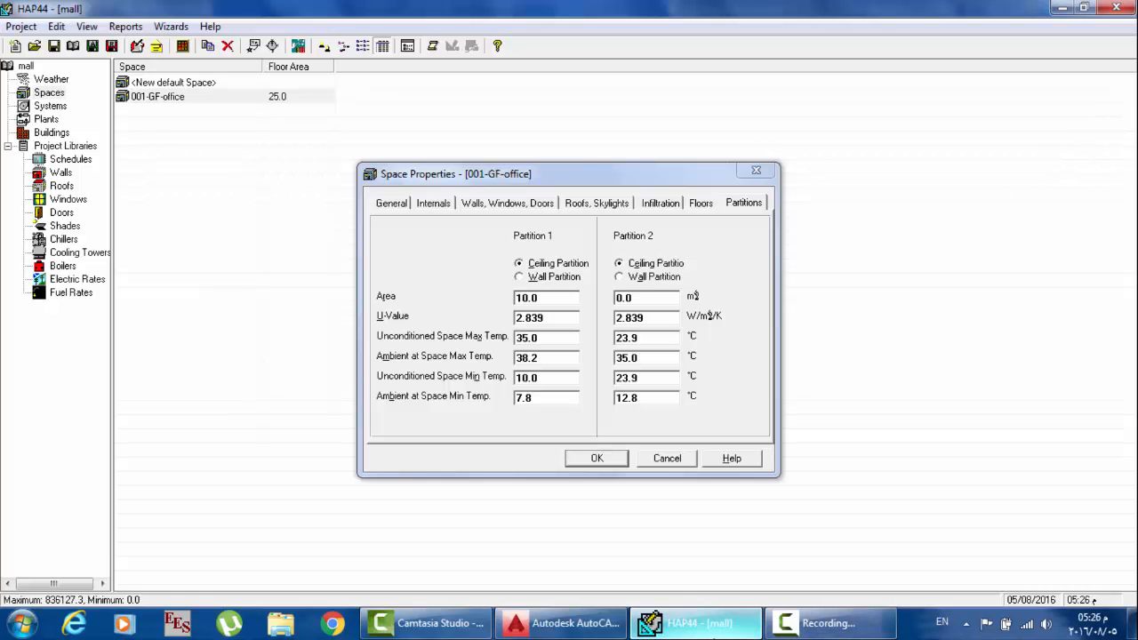
double_click(545, 298)
text(0)
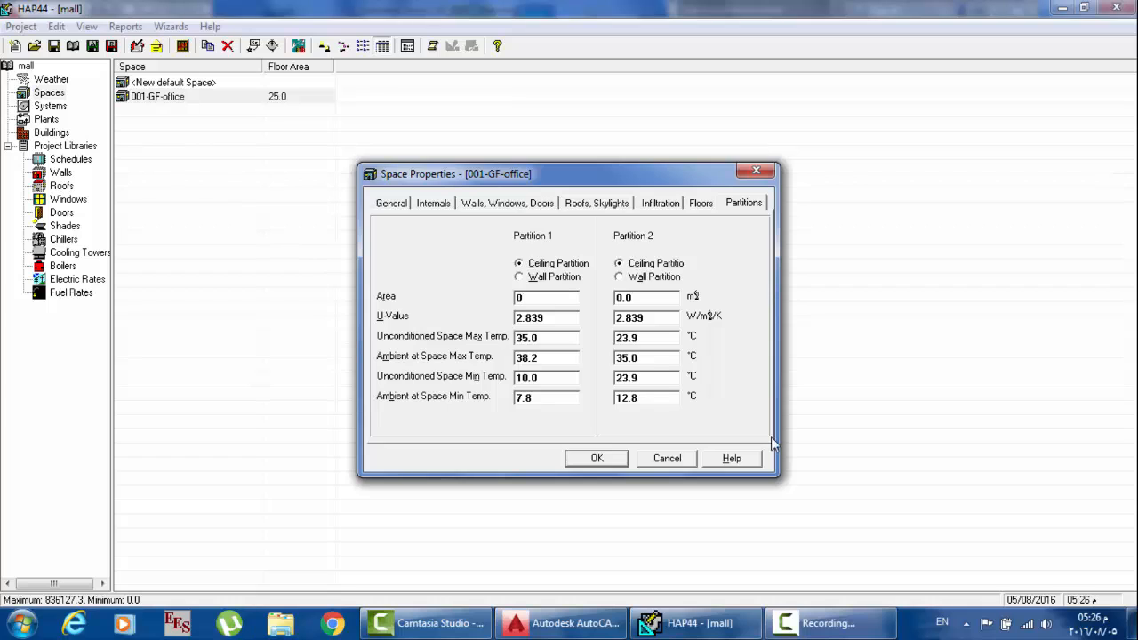
click(711, 630)
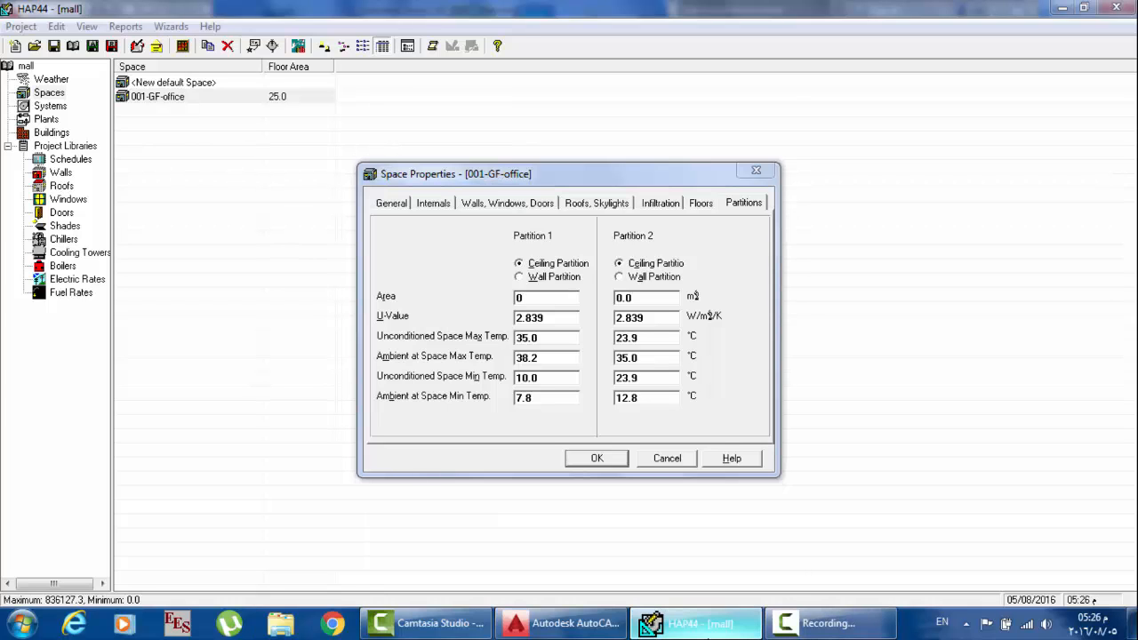
Step: Switch to AutoCAD and delete the white partition wall inside the opened ground-floor office
click(560, 633)
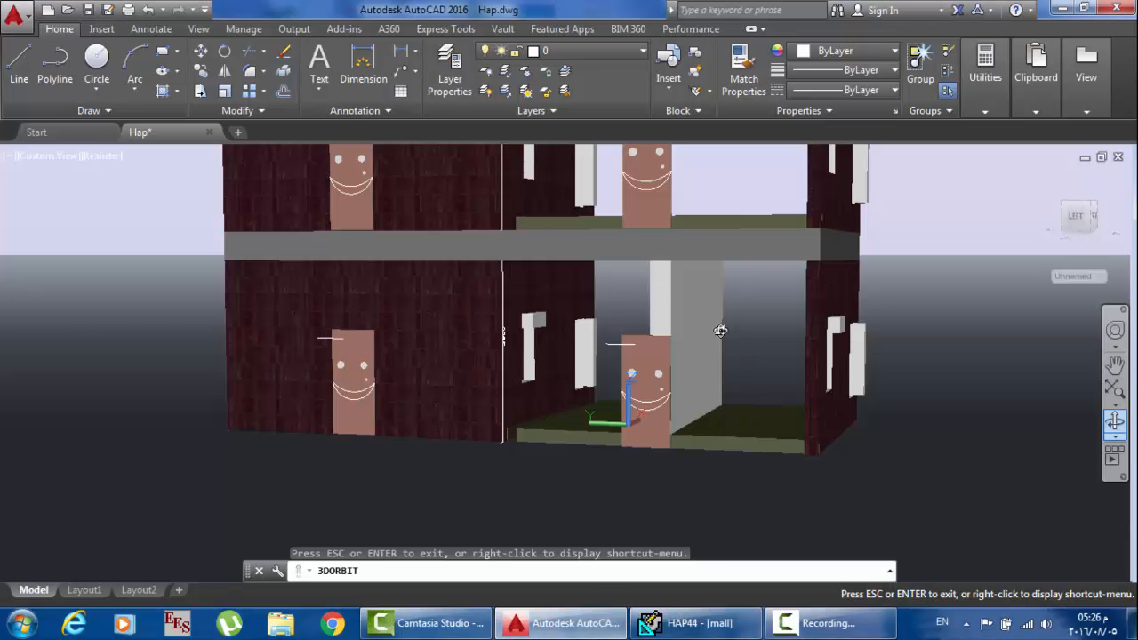
drag(721, 297, 722, 322)
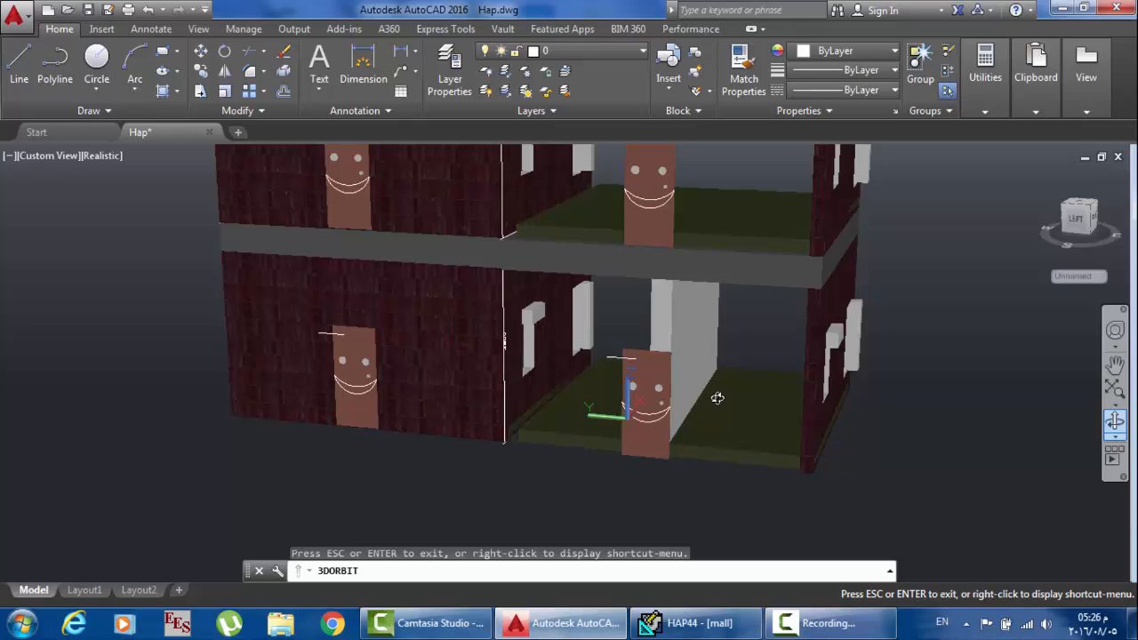
drag(718, 342, 716, 322)
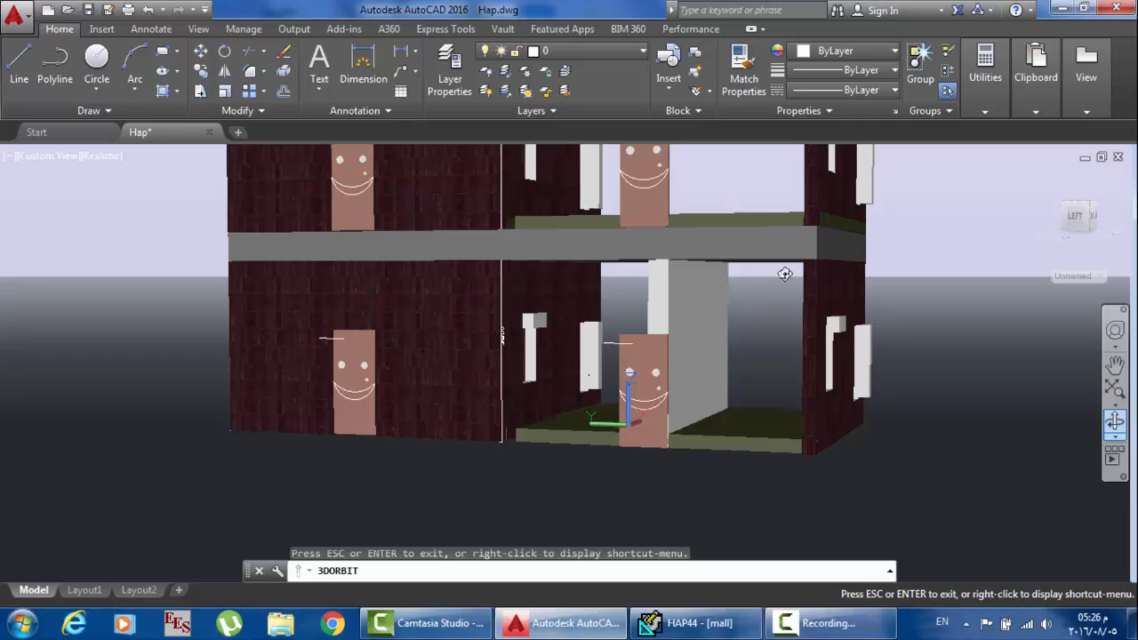
right_click(669, 283)
click(729, 294)
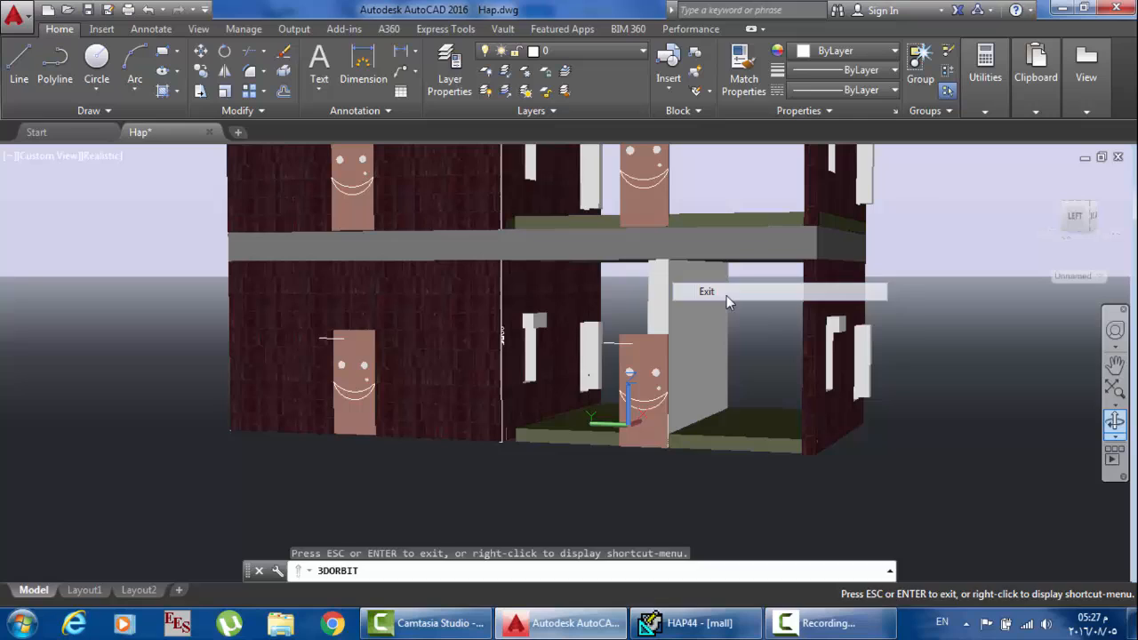
click(686, 323)
key(Delete)
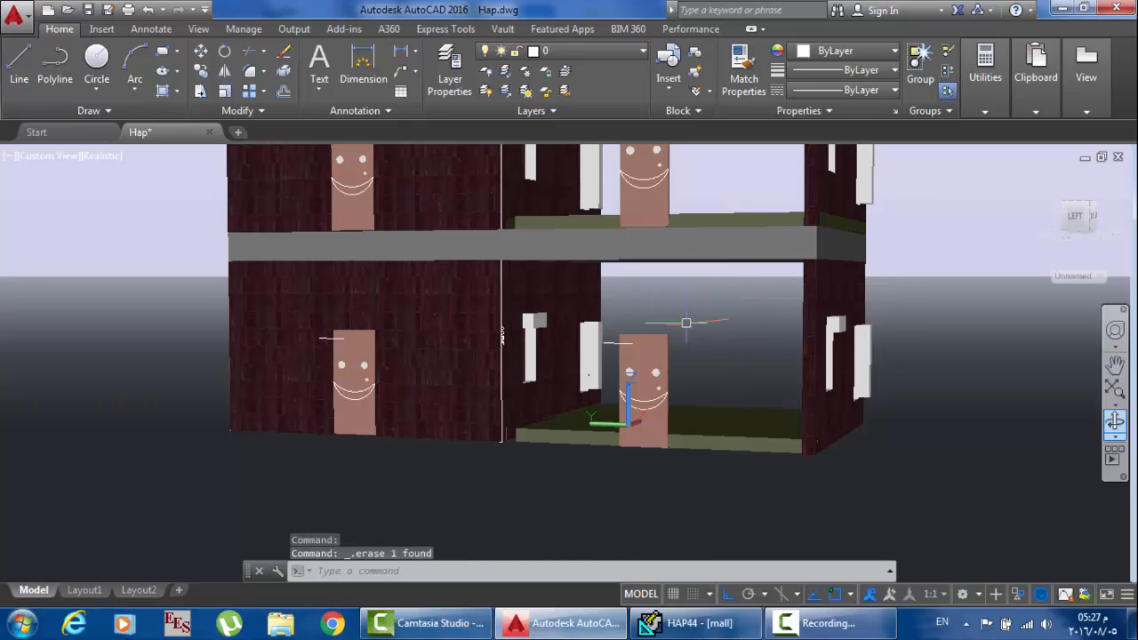
Step: Orbit the building to examine the slab between the ground-floor office and the room above from below and above
click(1117, 425)
drag(656, 389, 663, 372)
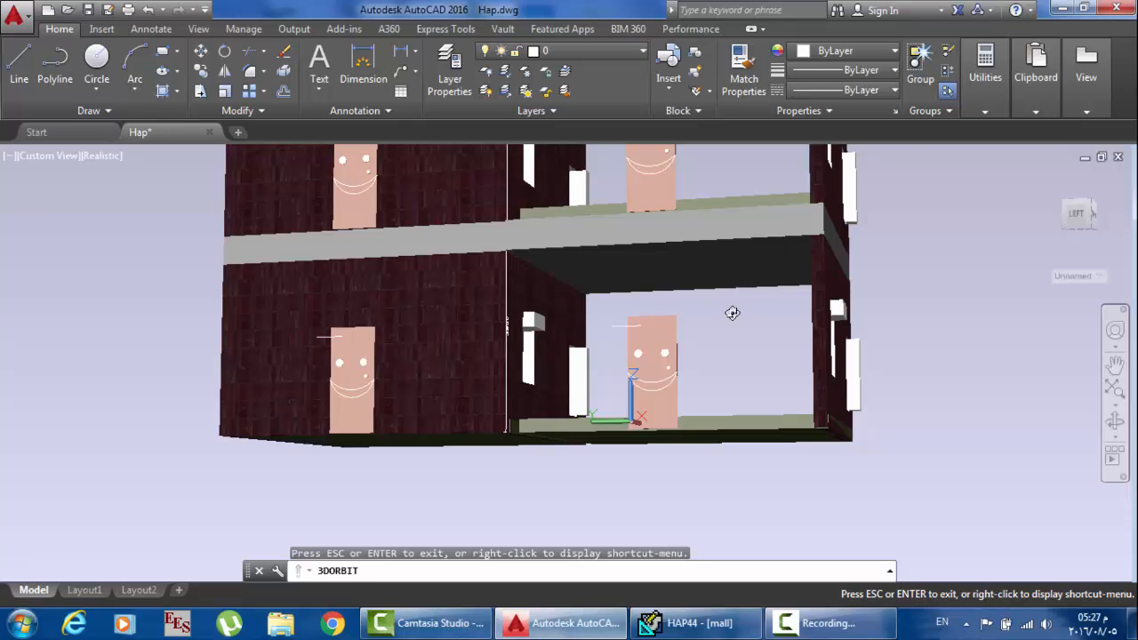
mouse_move(732, 313)
mouse_down()
mouse_move(752, 323)
mouse_move(731, 324)
mouse_up()
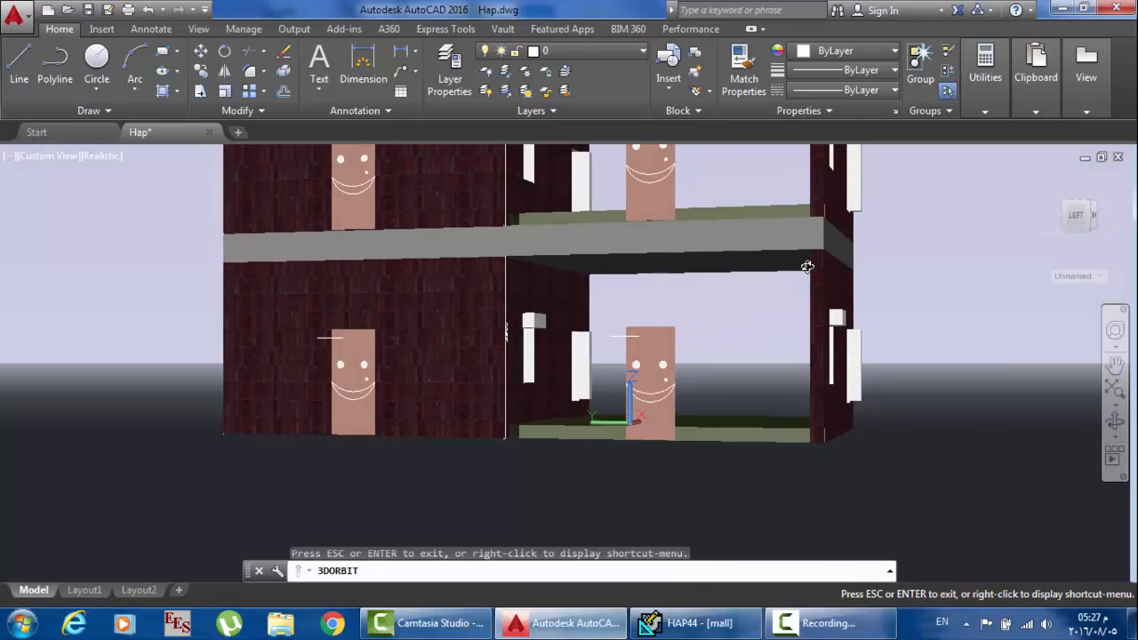
mouse_move(599, 309)
mouse_down()
mouse_move(602, 297)
mouse_move(794, 303)
mouse_move(656, 325)
mouse_move(604, 307)
mouse_up()
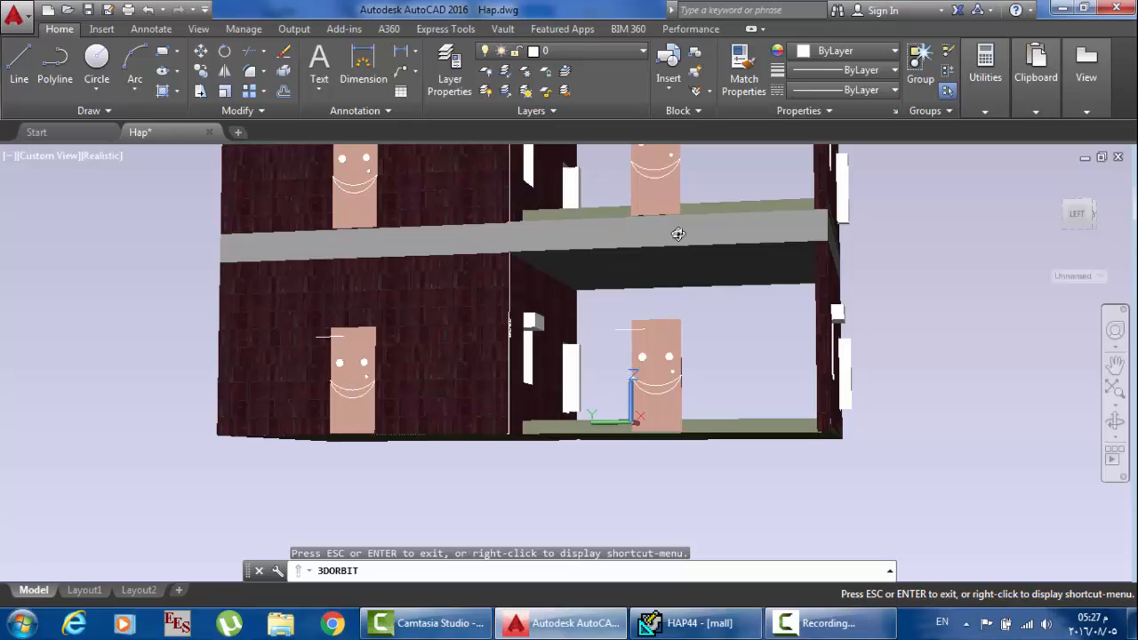
drag(702, 308, 703, 327)
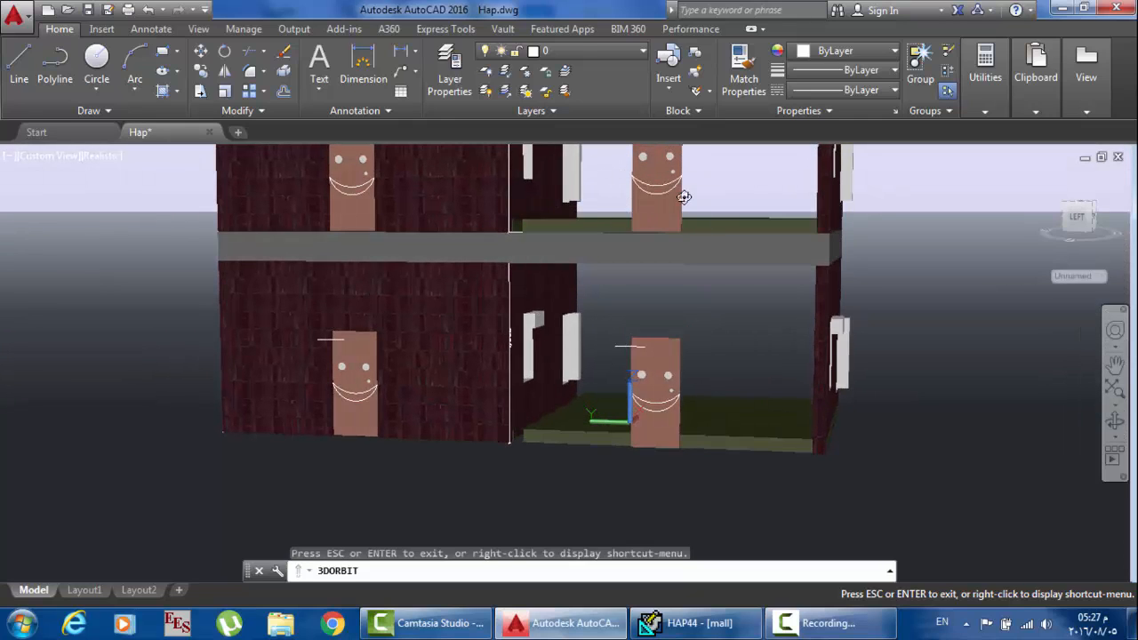
drag(674, 193, 655, 288)
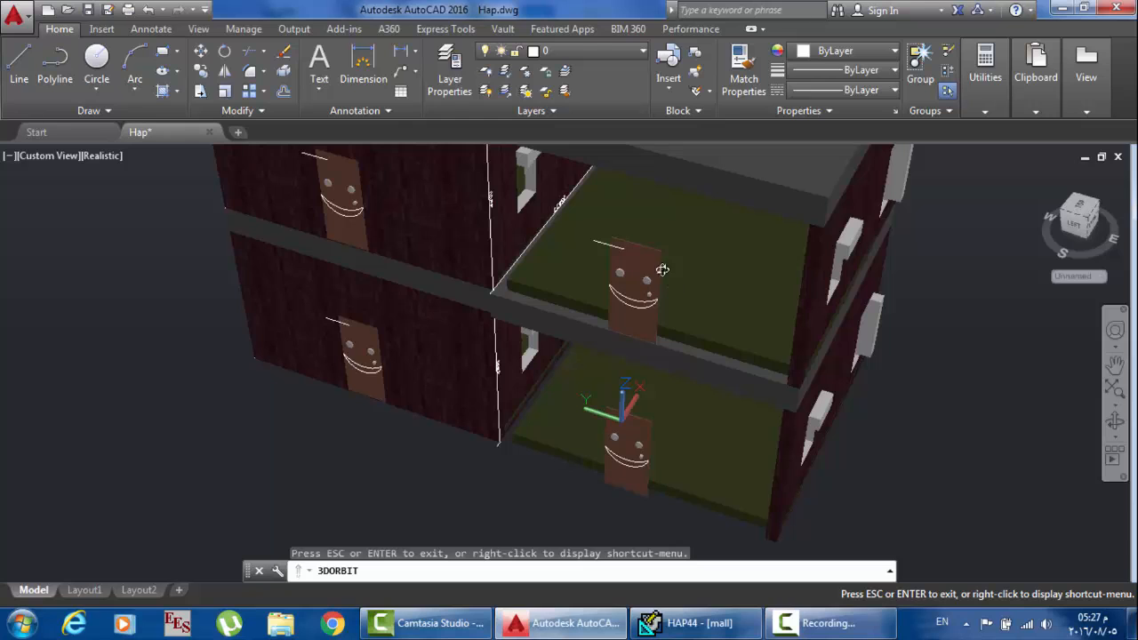
drag(662, 269, 707, 242)
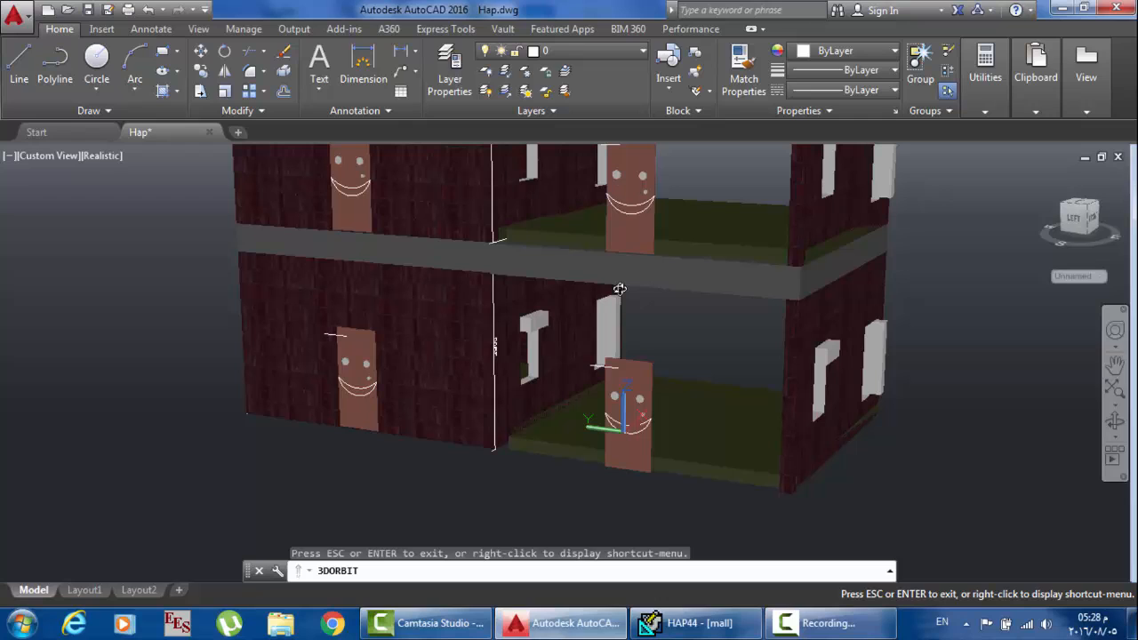
drag(650, 290, 659, 290)
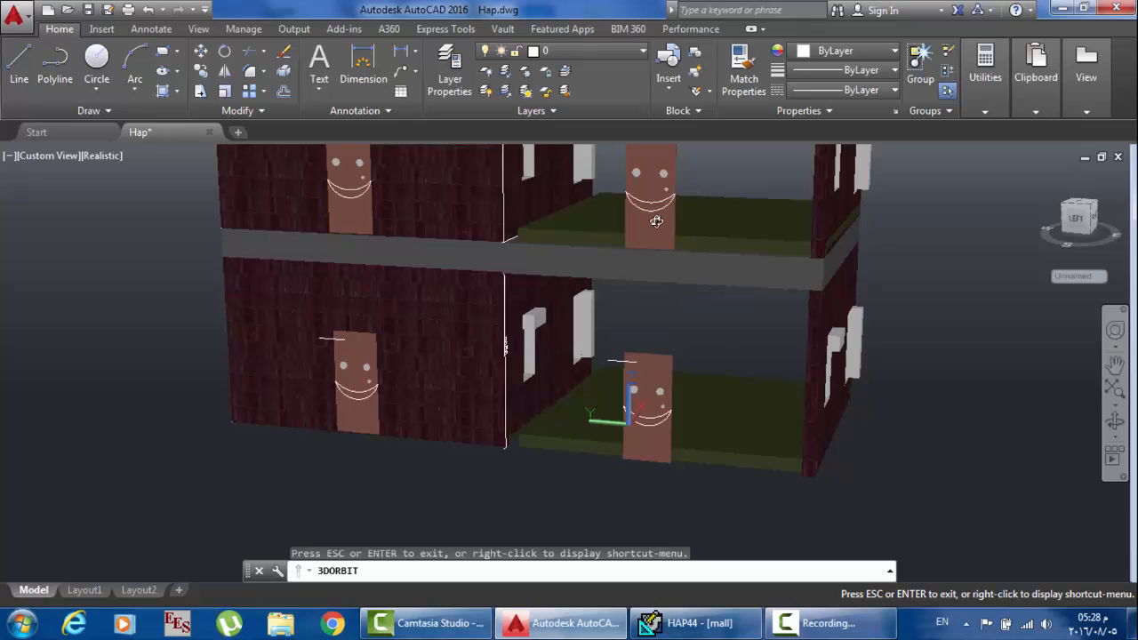
drag(629, 214, 614, 255)
drag(744, 298, 756, 254)
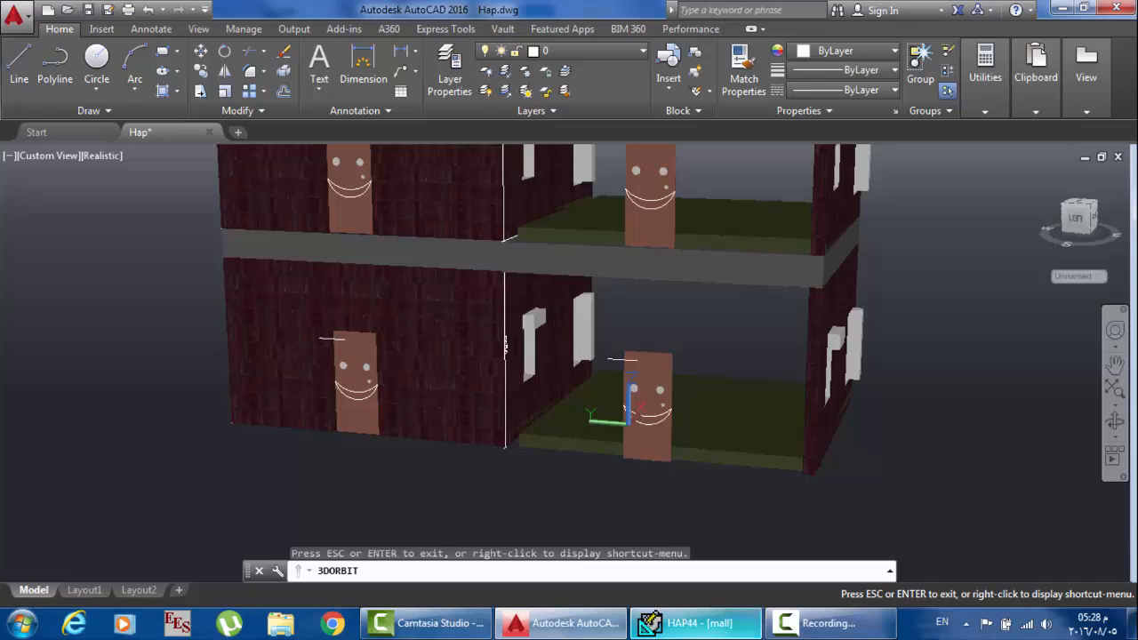
Step: Switch to HAP, set the Partition 2 area to 5 m², and review the space's floor and roof data
click(696, 623)
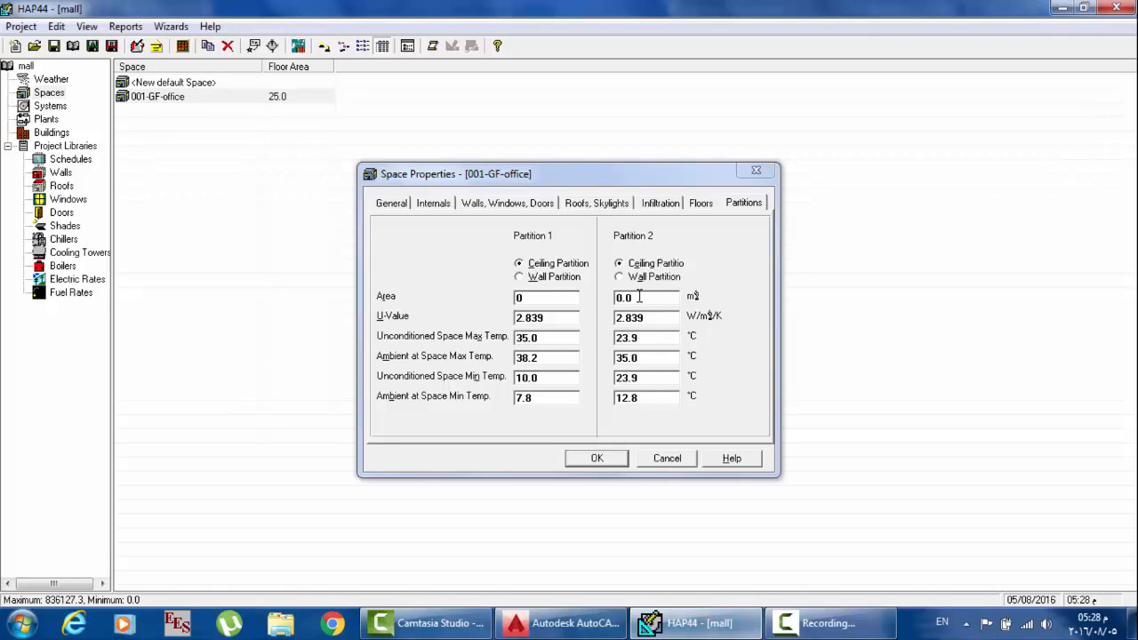
click(639, 297)
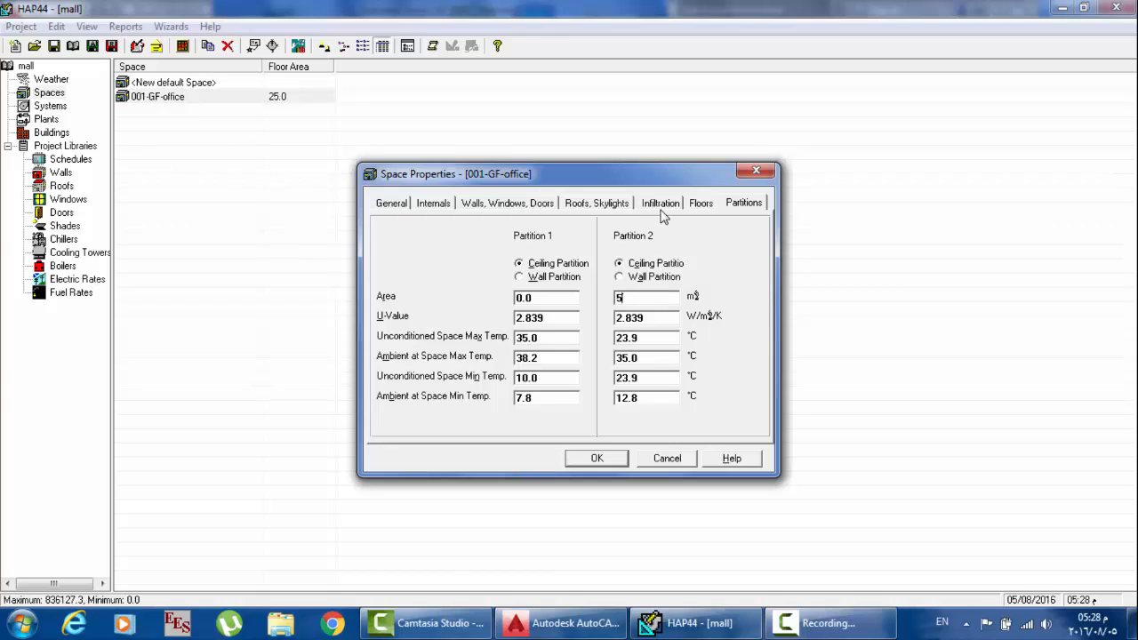
click(701, 203)
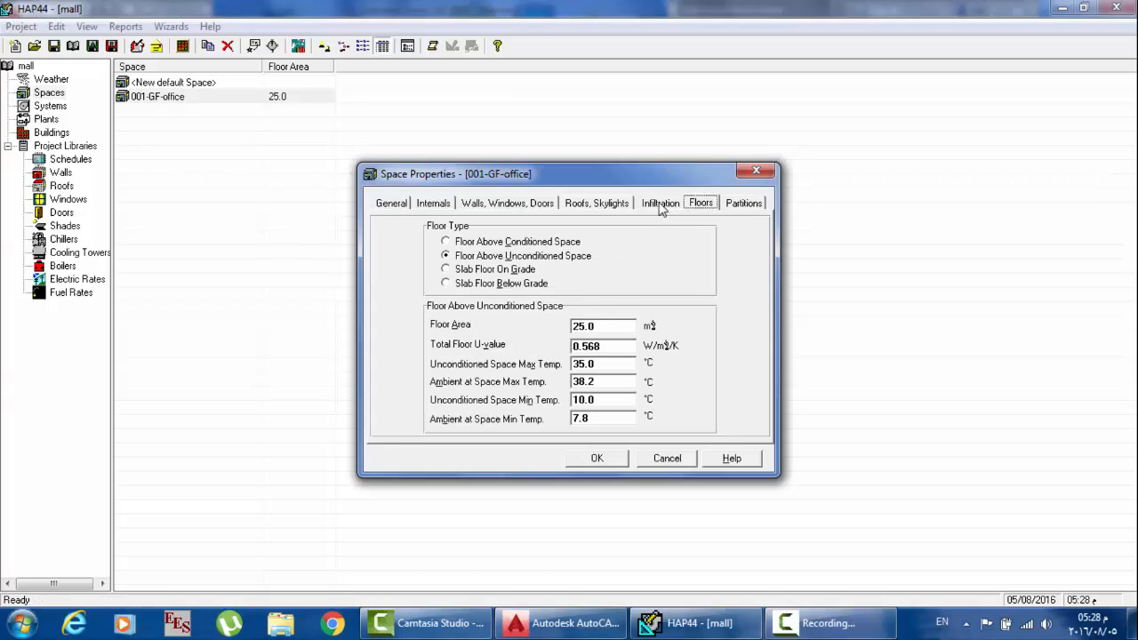
click(611, 206)
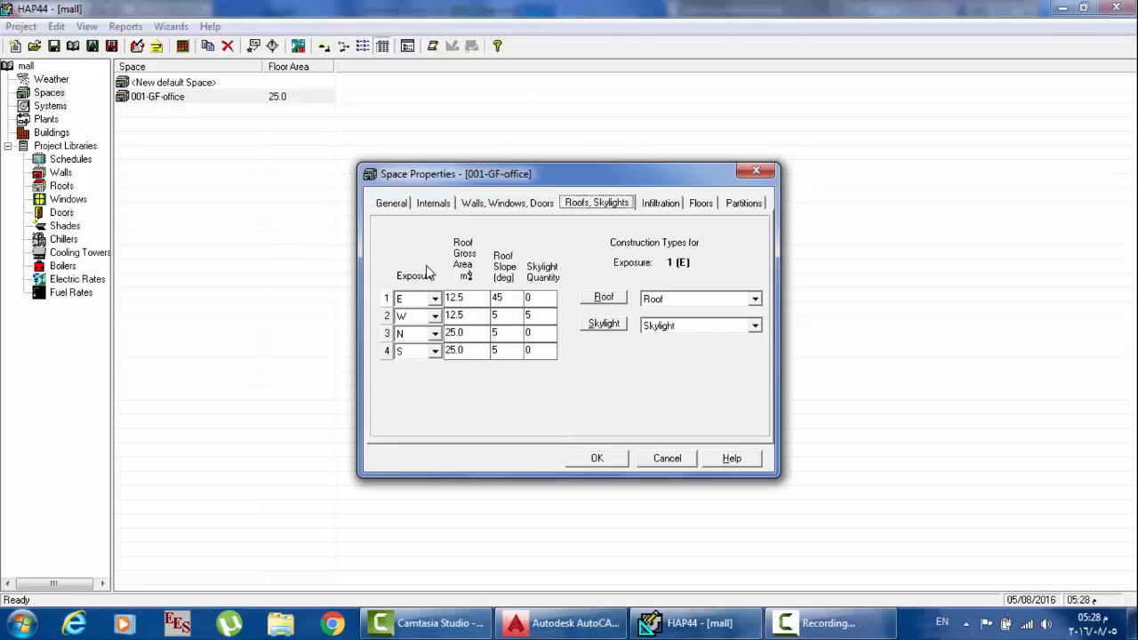
click(708, 206)
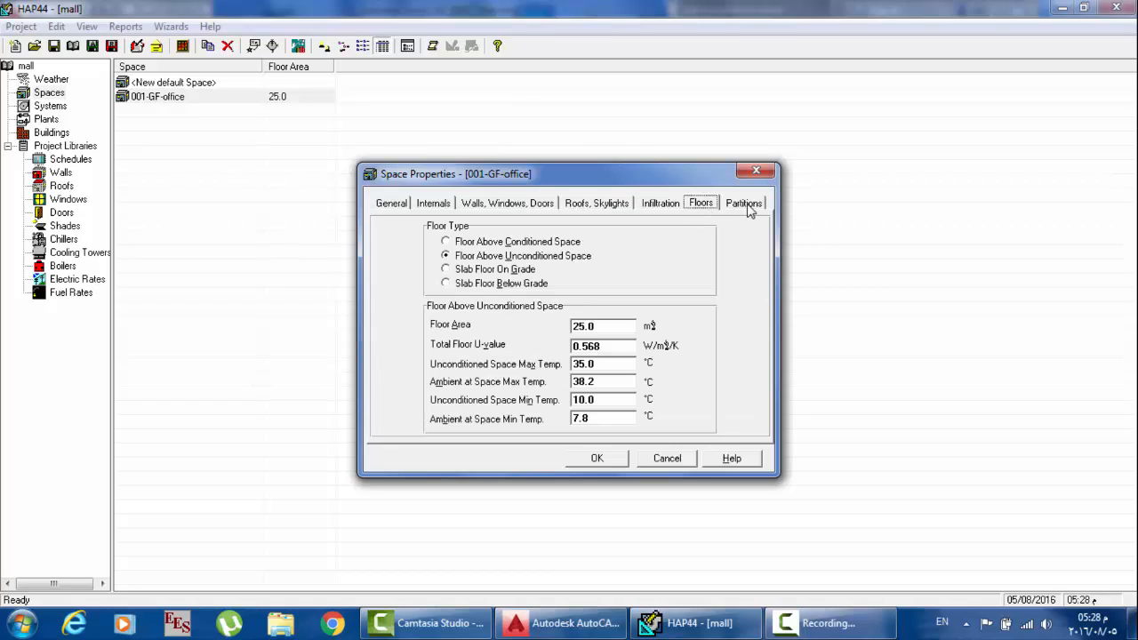
click(747, 205)
Step: Switch to AutoCAD and examine the ground-floor office's ceiling and the upper room's floor as a ceiling partition from several angles
click(562, 623)
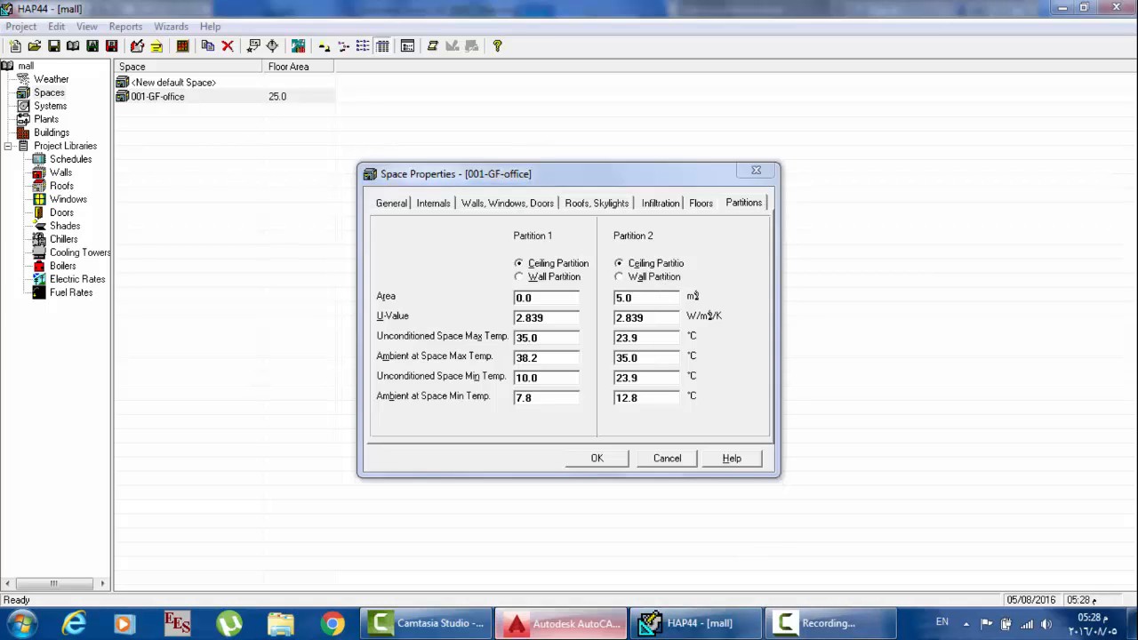
drag(724, 323, 795, 334)
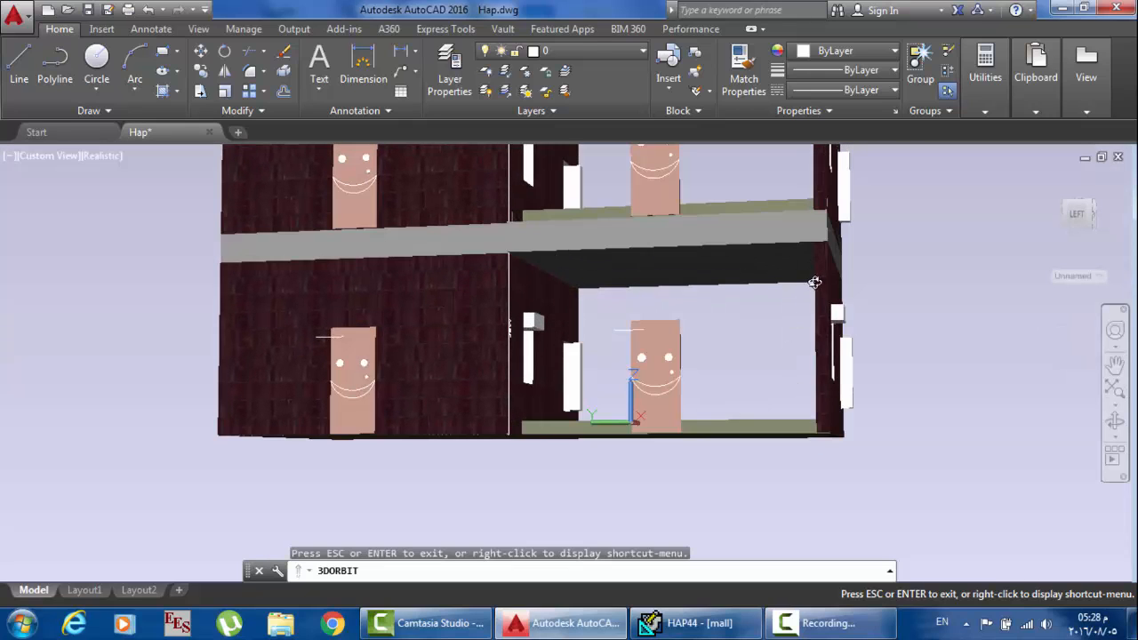
drag(762, 216, 767, 259)
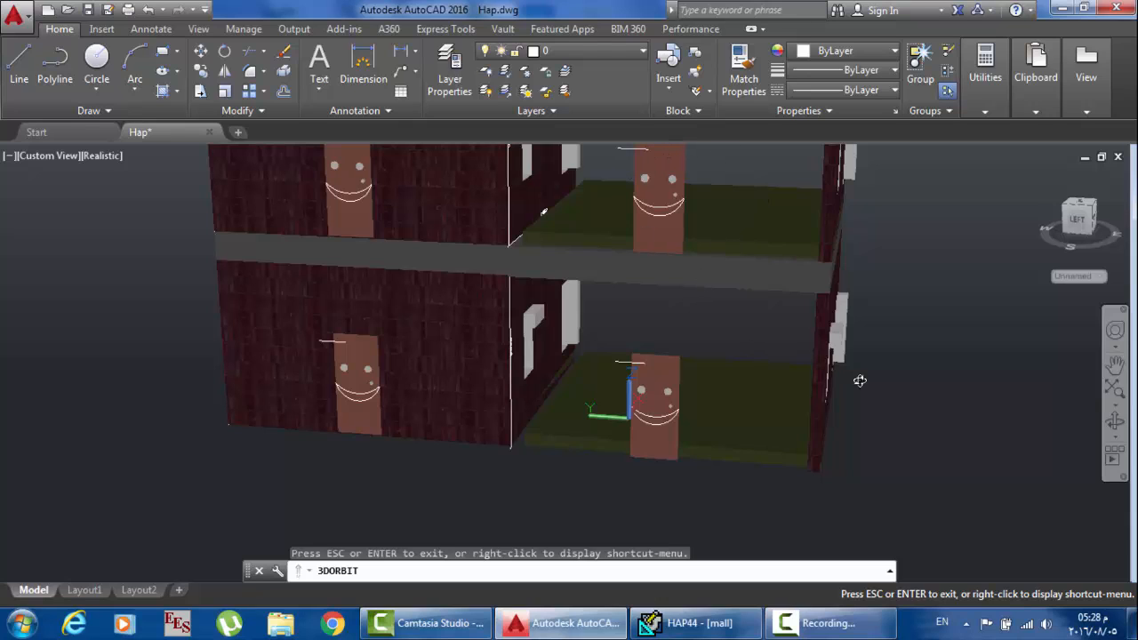
drag(757, 360, 757, 330)
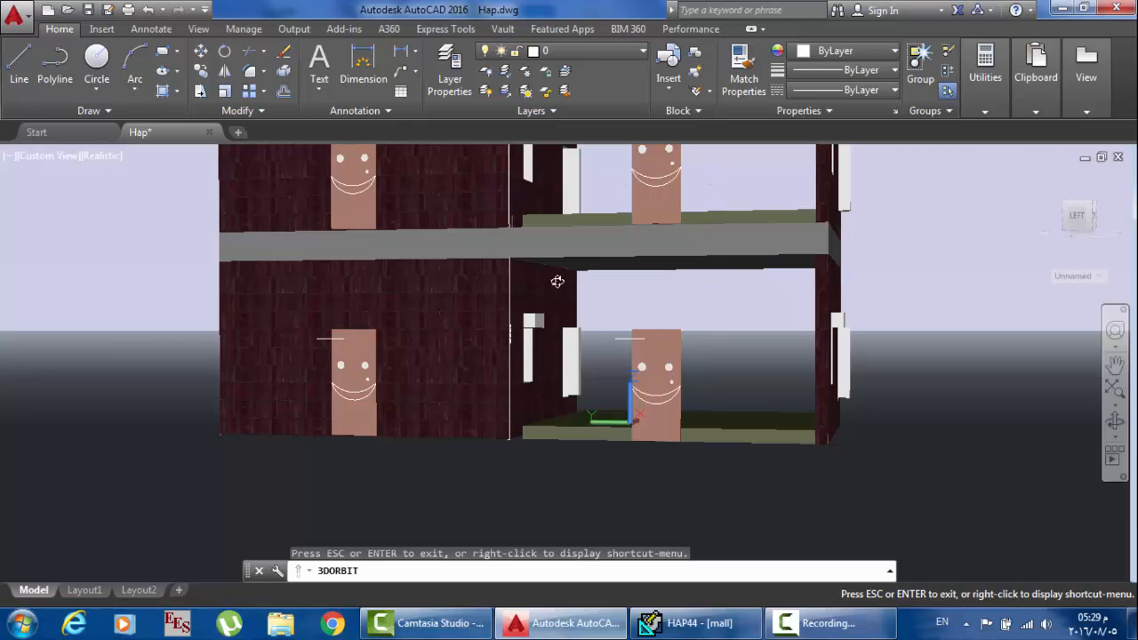
drag(717, 318, 718, 301)
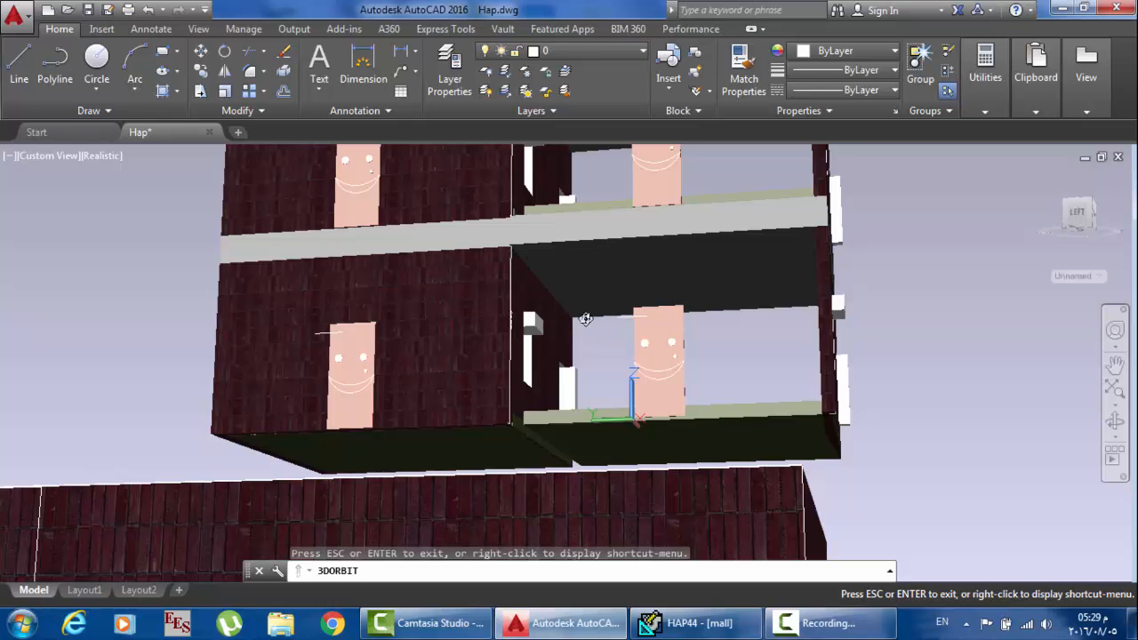
drag(691, 223, 665, 303)
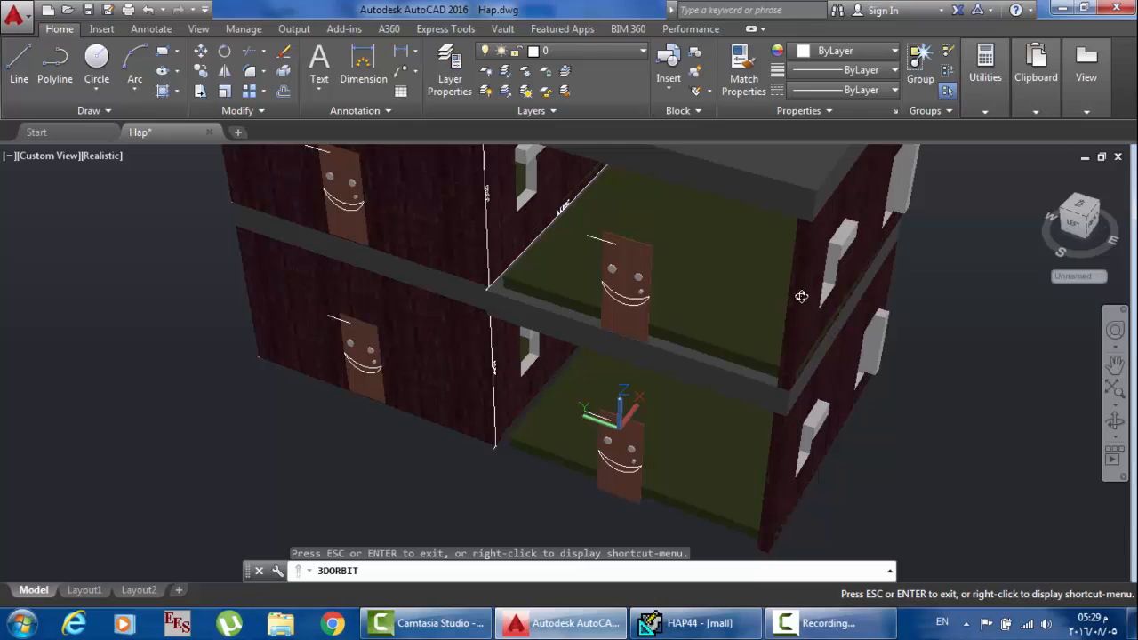
drag(803, 295, 802, 287)
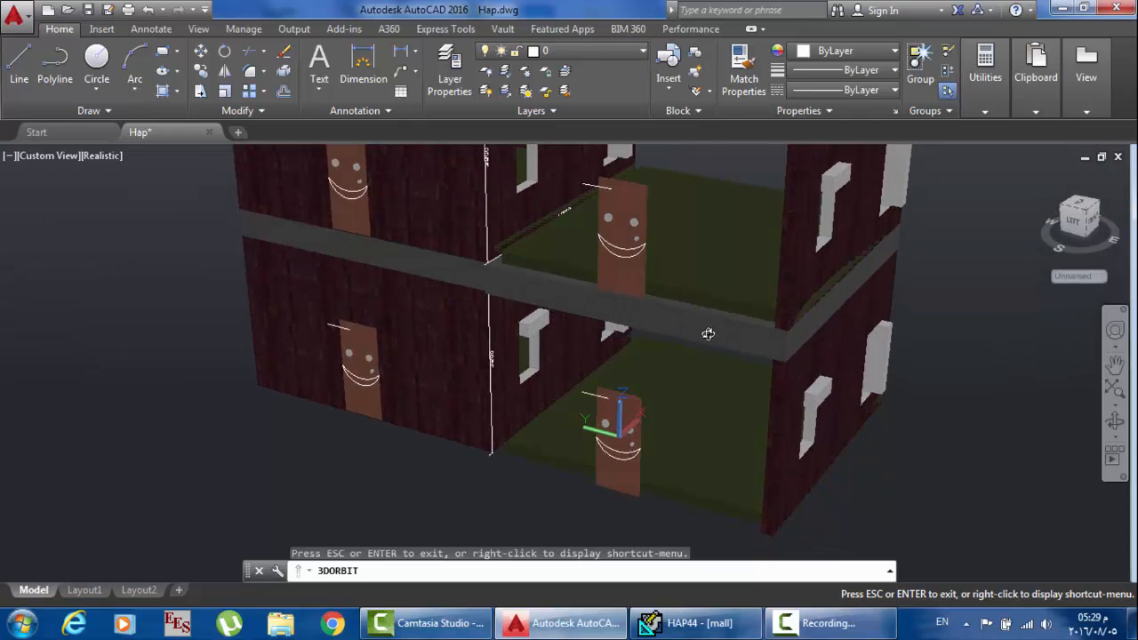
right_click(832, 224)
click(868, 236)
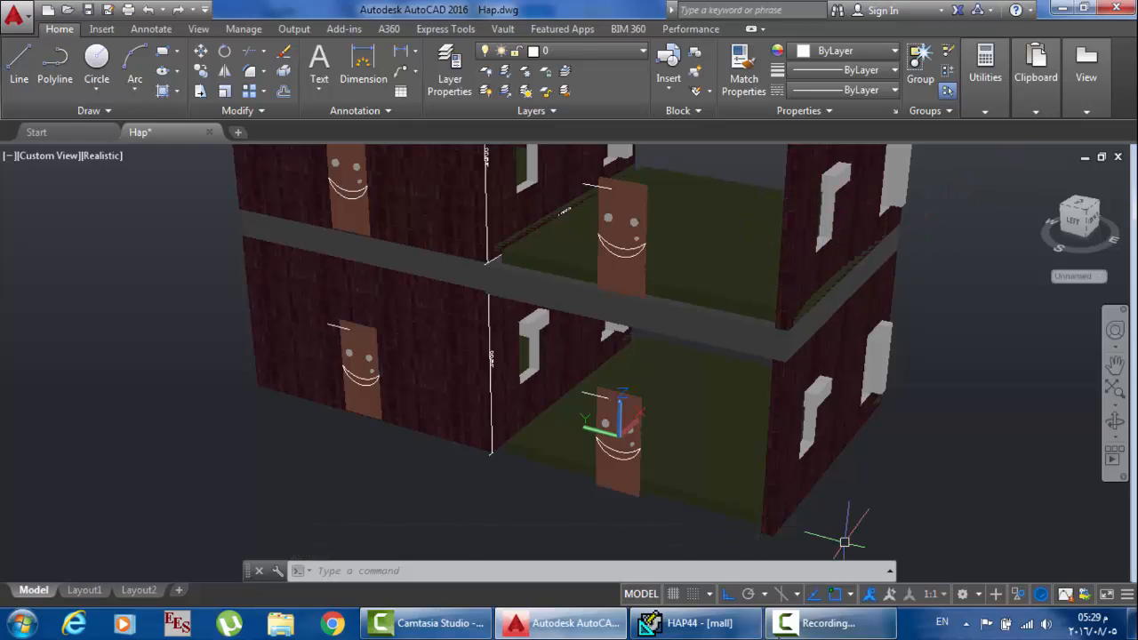
Step: Switch to HAP, set the Partition 2 U-value to 1.1 W/m²/K, and save the 001-GF-office space properties
click(698, 622)
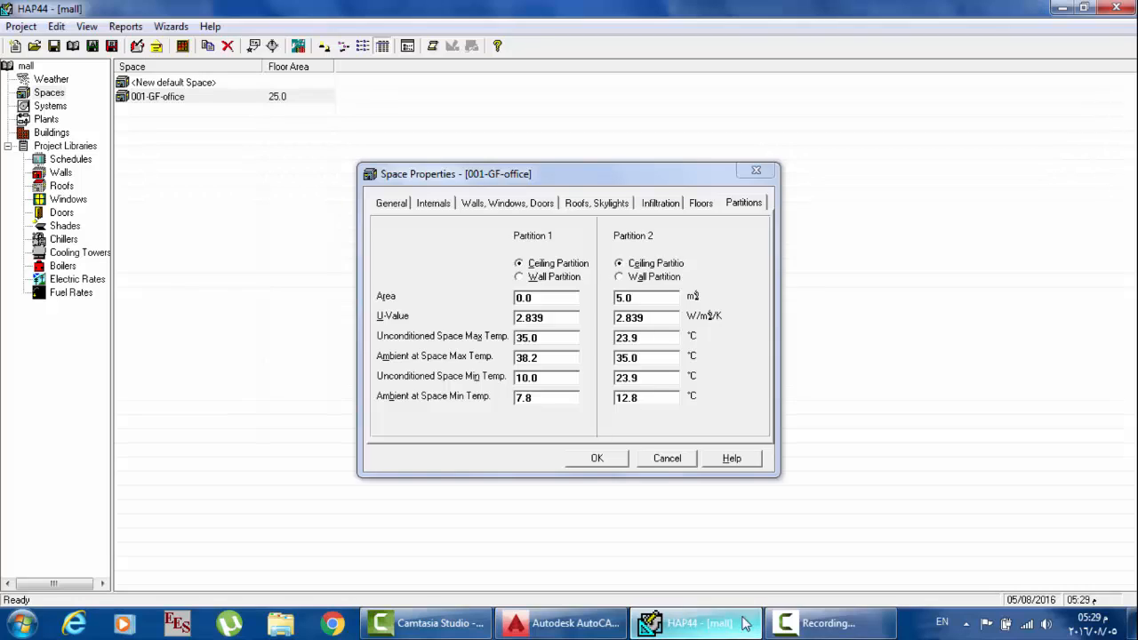
click(649, 318)
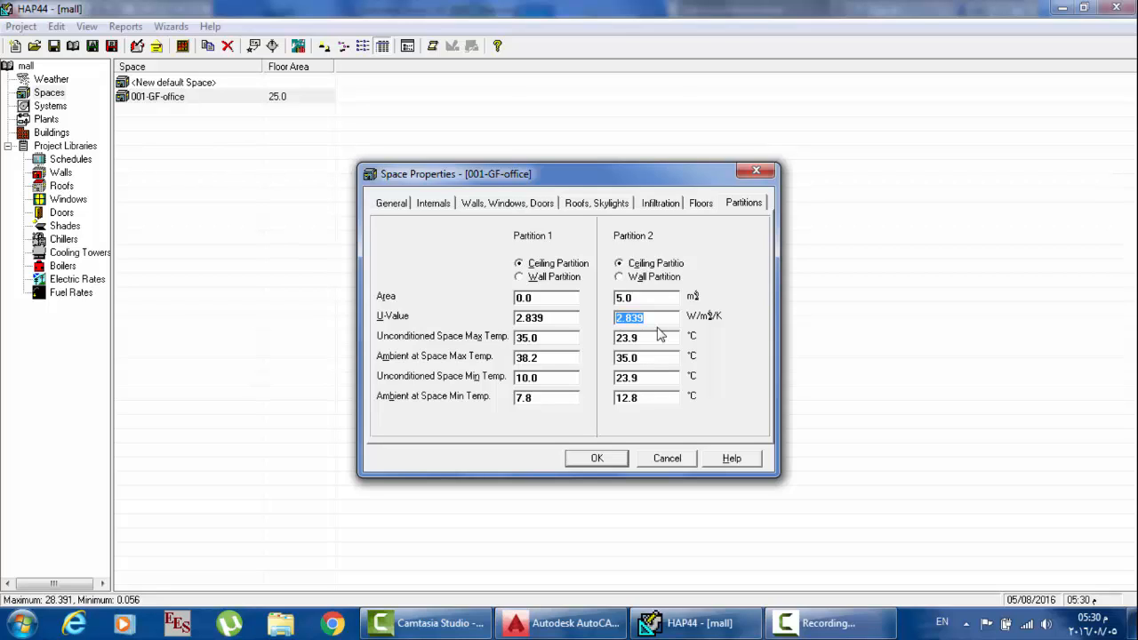
text(1.1)
click(595, 457)
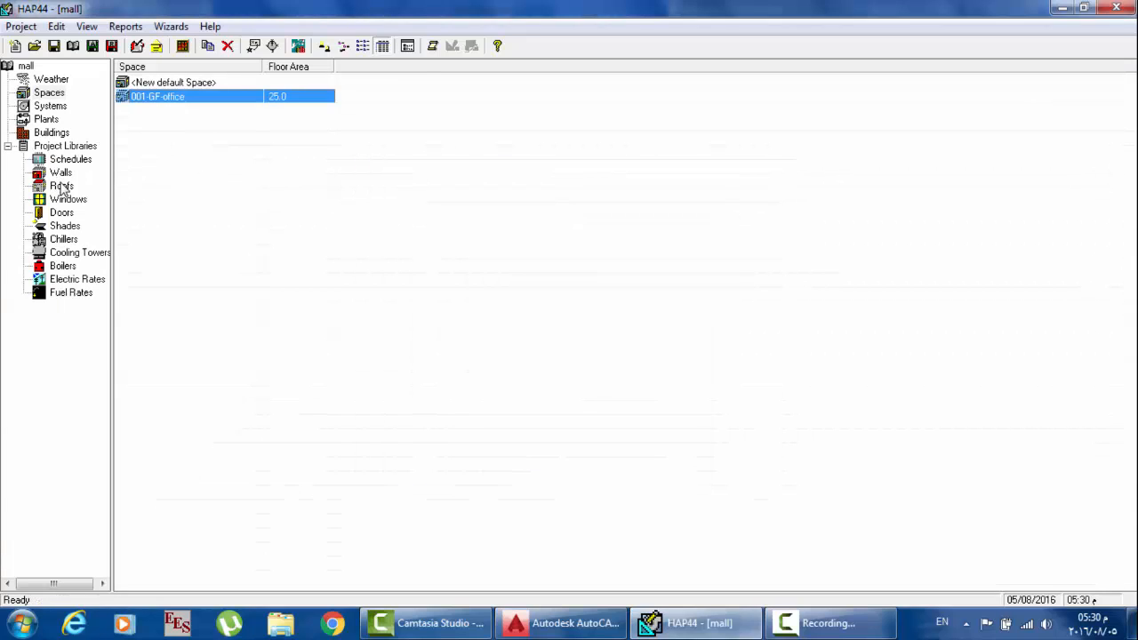
Step: Check the layers and overall U-value of the Ceiling assembly in the project's roof library, accepting its properties
click(61, 186)
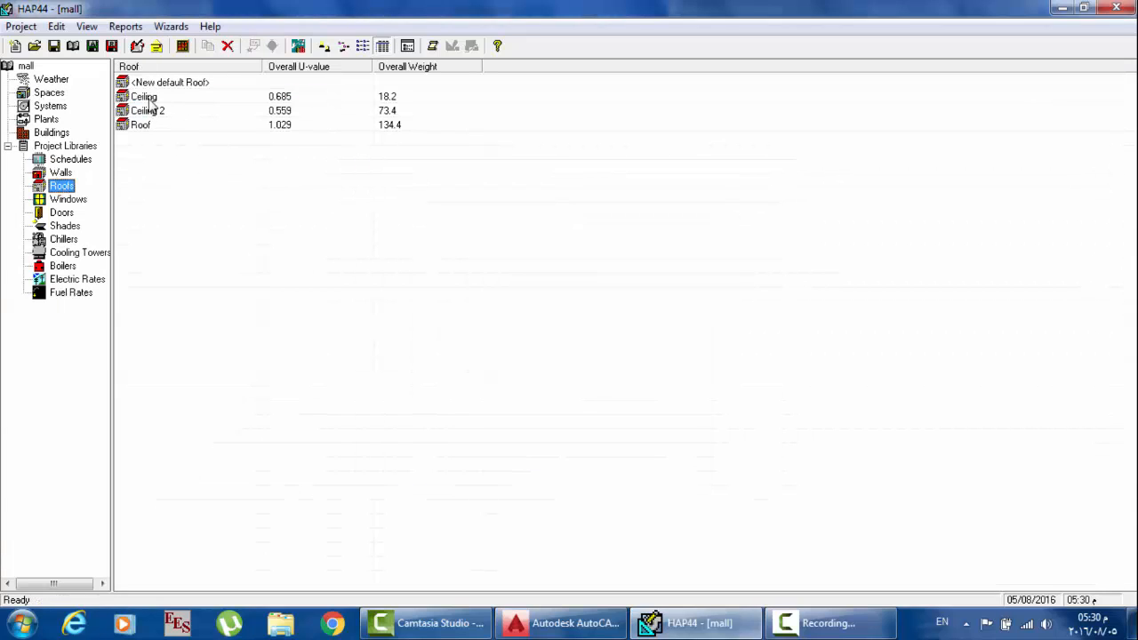
double_click(149, 98)
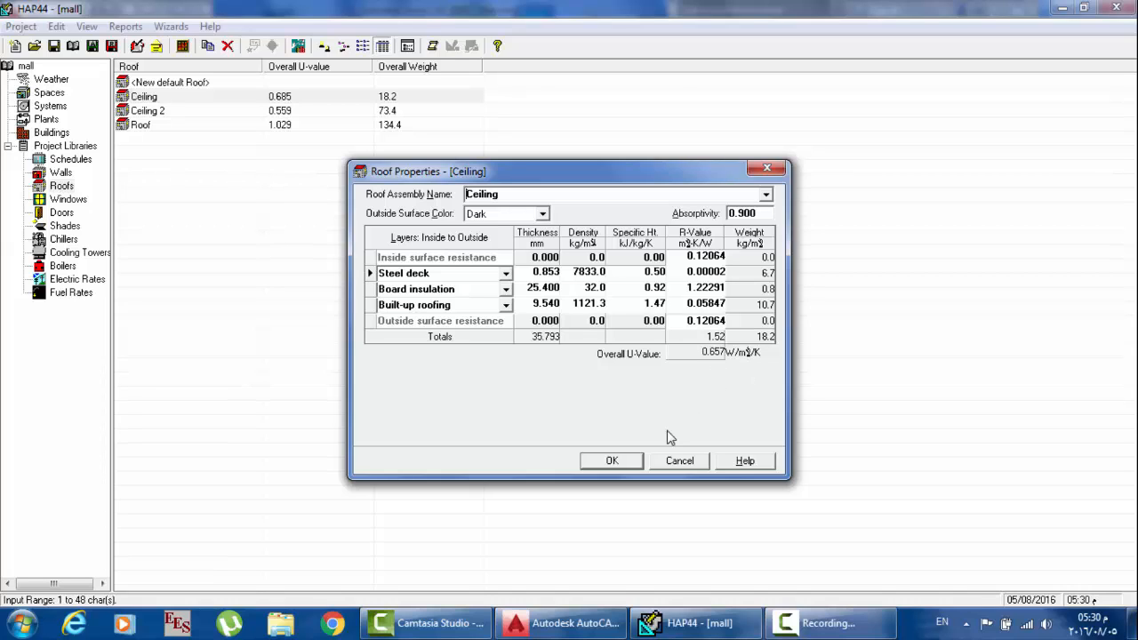
click(633, 461)
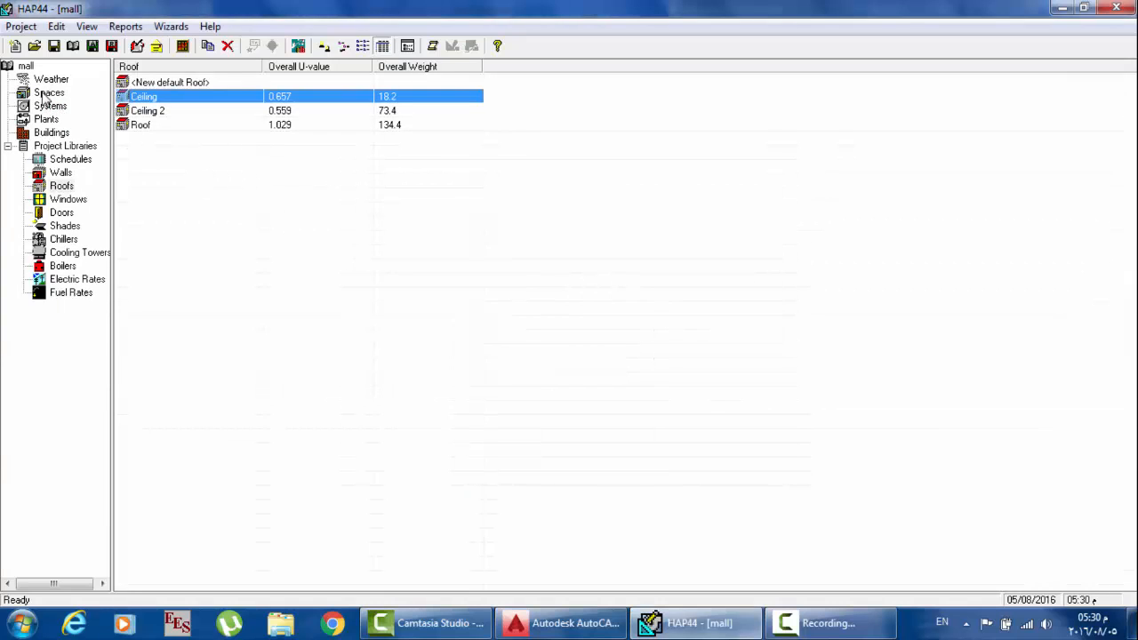
Step: Set the 001-GF-office U-values to 1.68 for Partition 1 and 0.68 for Partition 2, and save the space
click(44, 94)
double_click(147, 100)
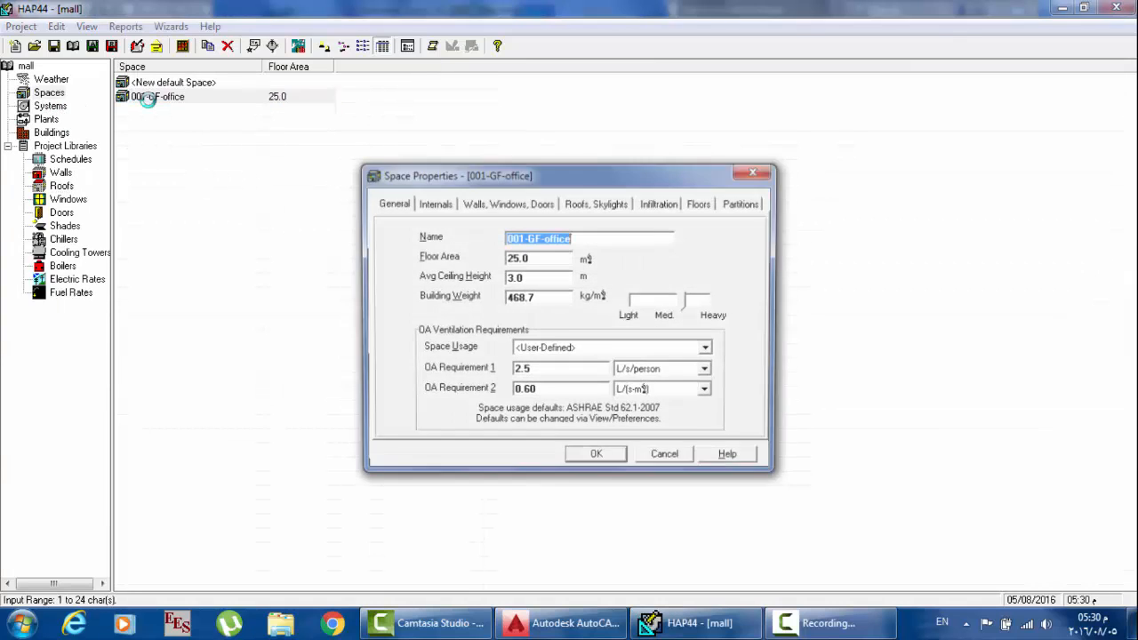
click(702, 205)
click(757, 208)
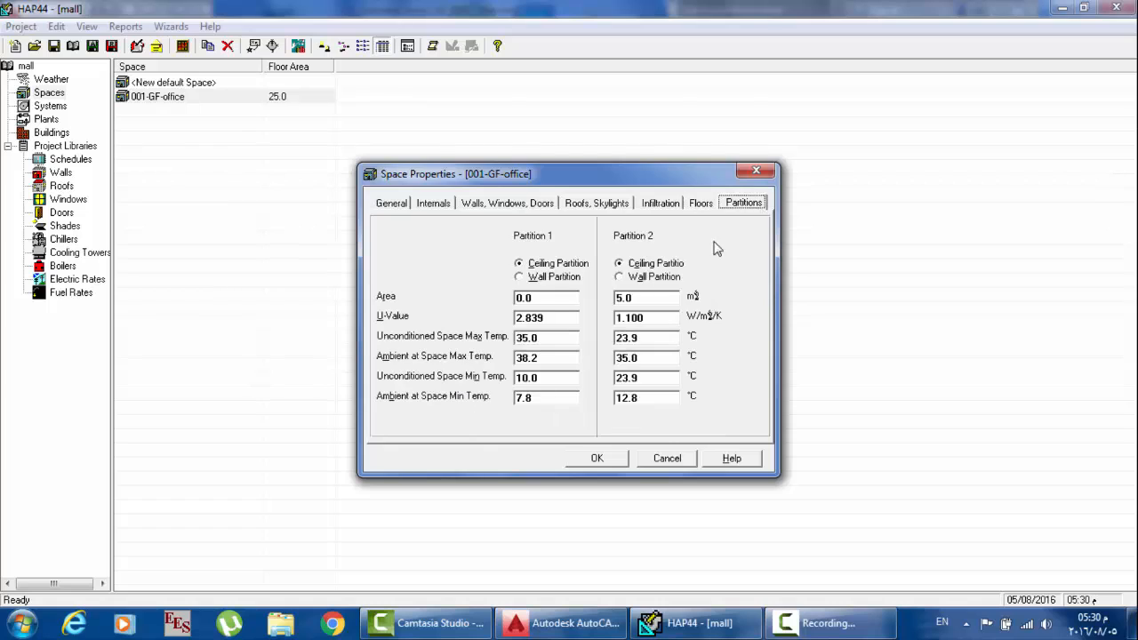
double_click(551, 318)
text(1.68)
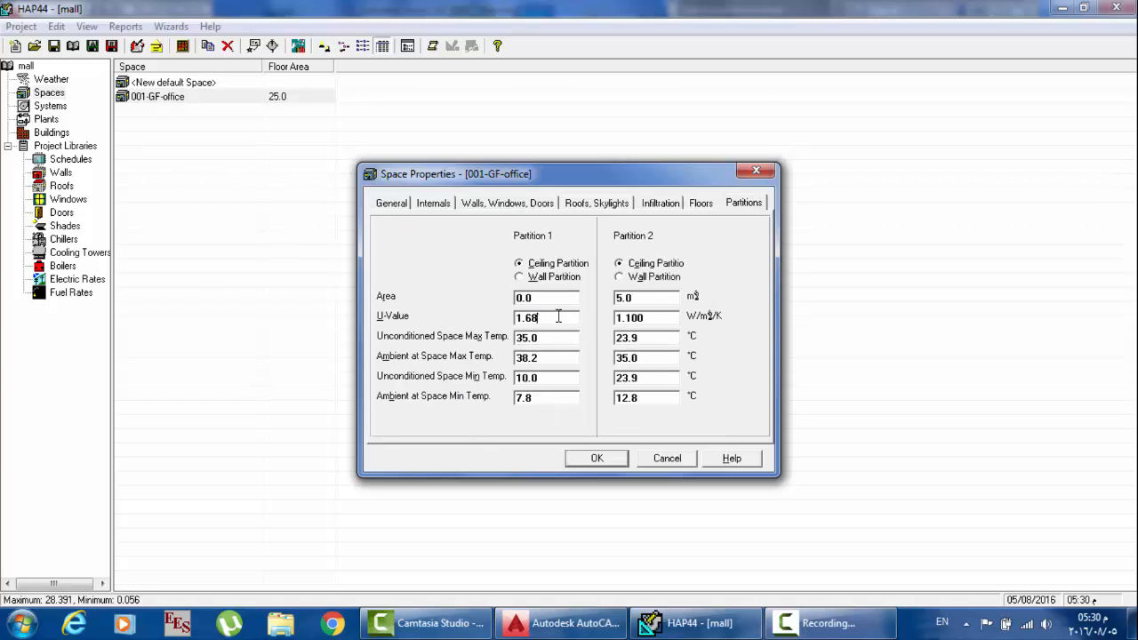
double_click(654, 320)
text(.68)
click(612, 461)
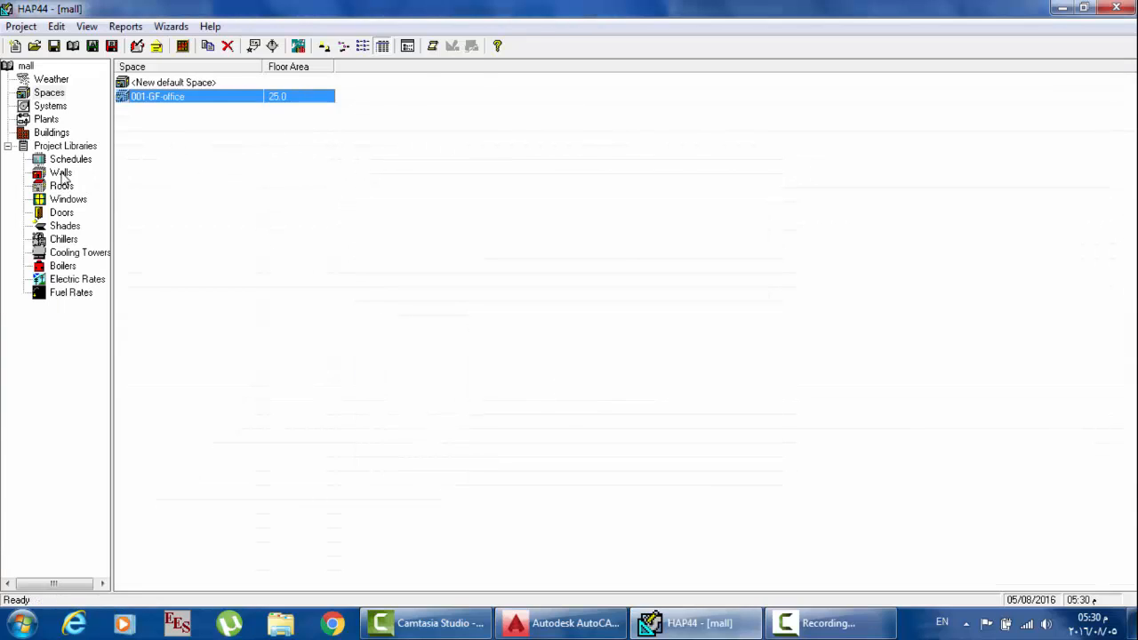
Step: Check the layers and overall U-value of the Partitions assembly in the project's wall library, accepting its properties
click(63, 176)
click(152, 98)
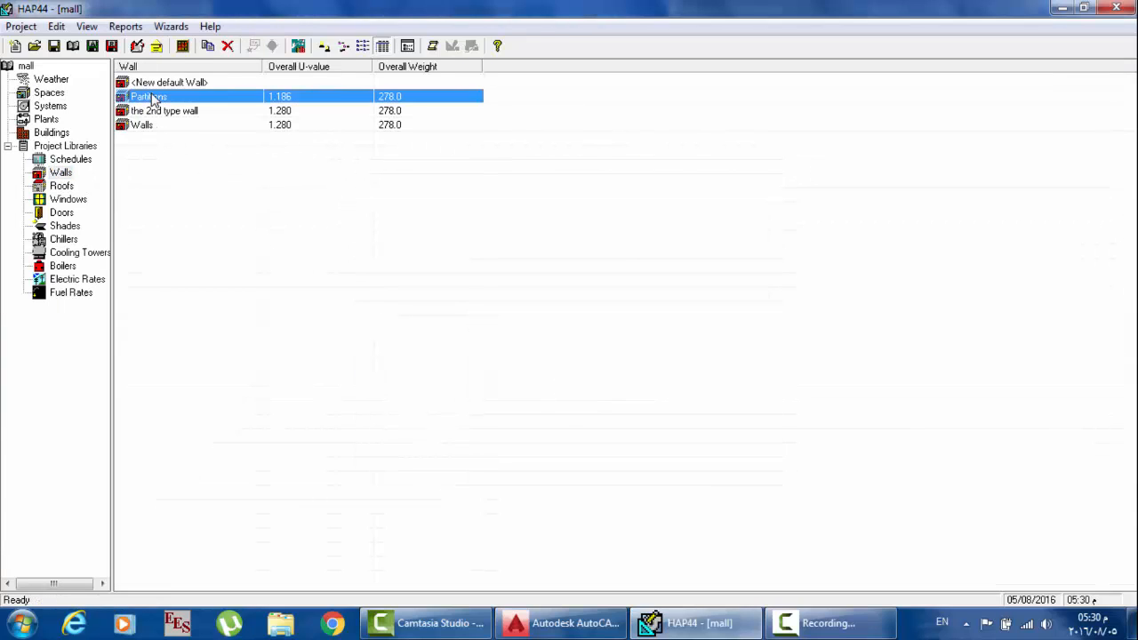
double_click(152, 98)
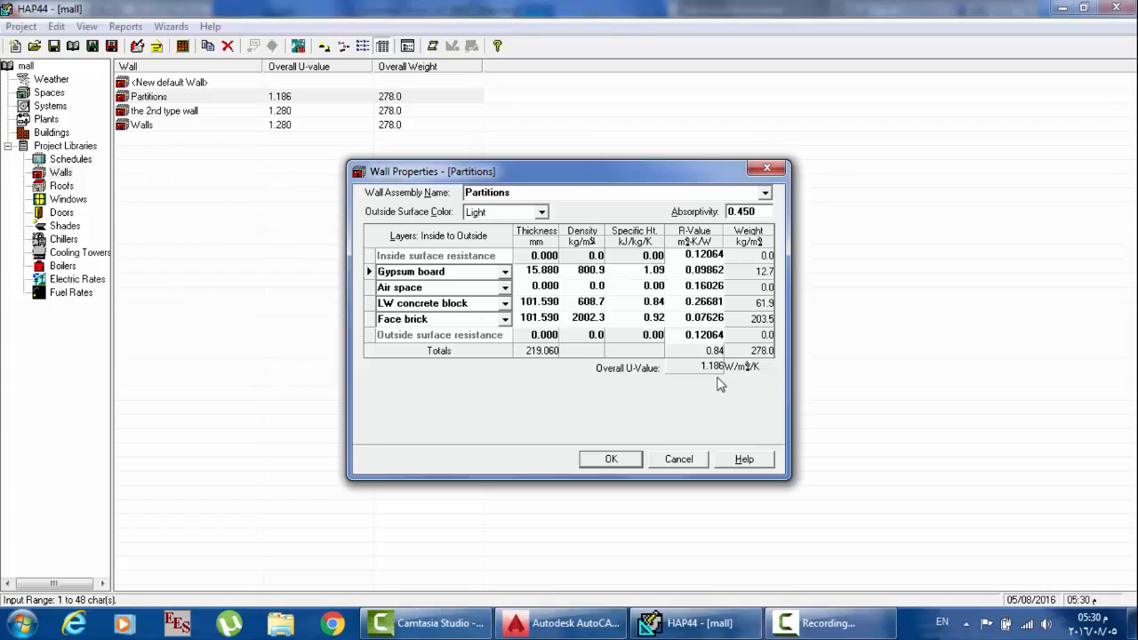
click(611, 460)
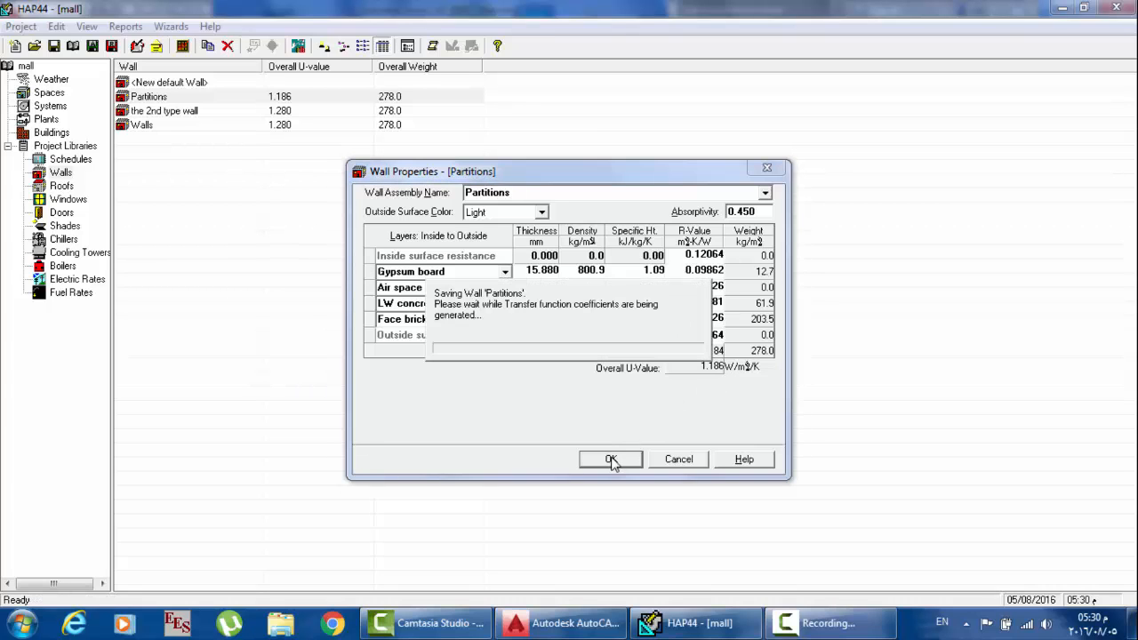
Step: Set the Partition 1 U-value of the 001-GF-office space to 1.186 W/m²/K and save the space
click(49, 92)
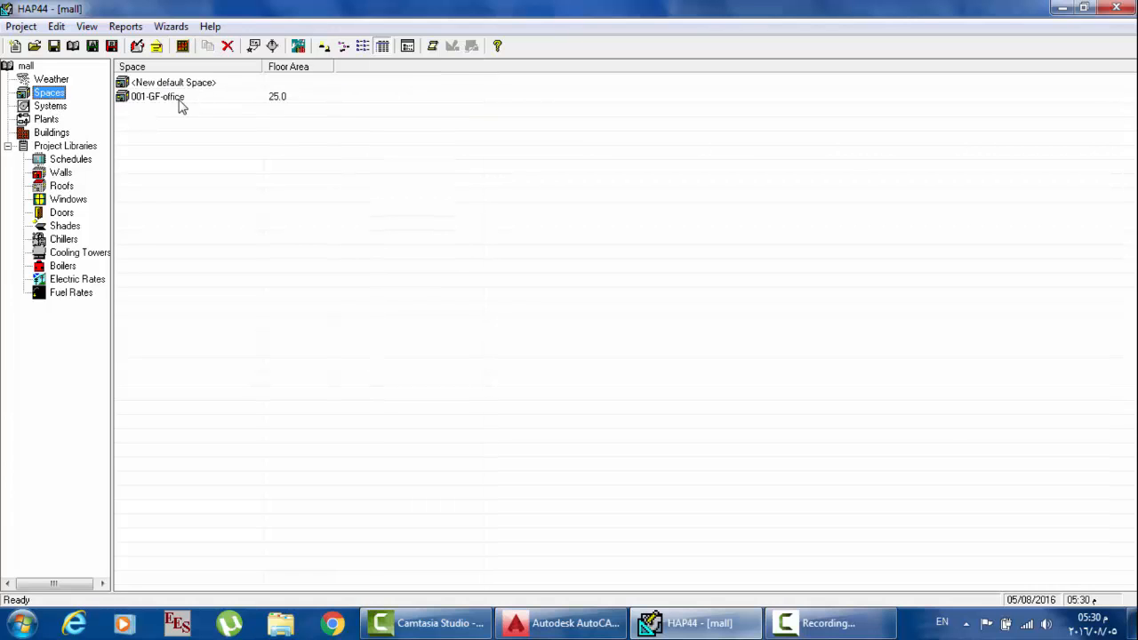
double_click(182, 97)
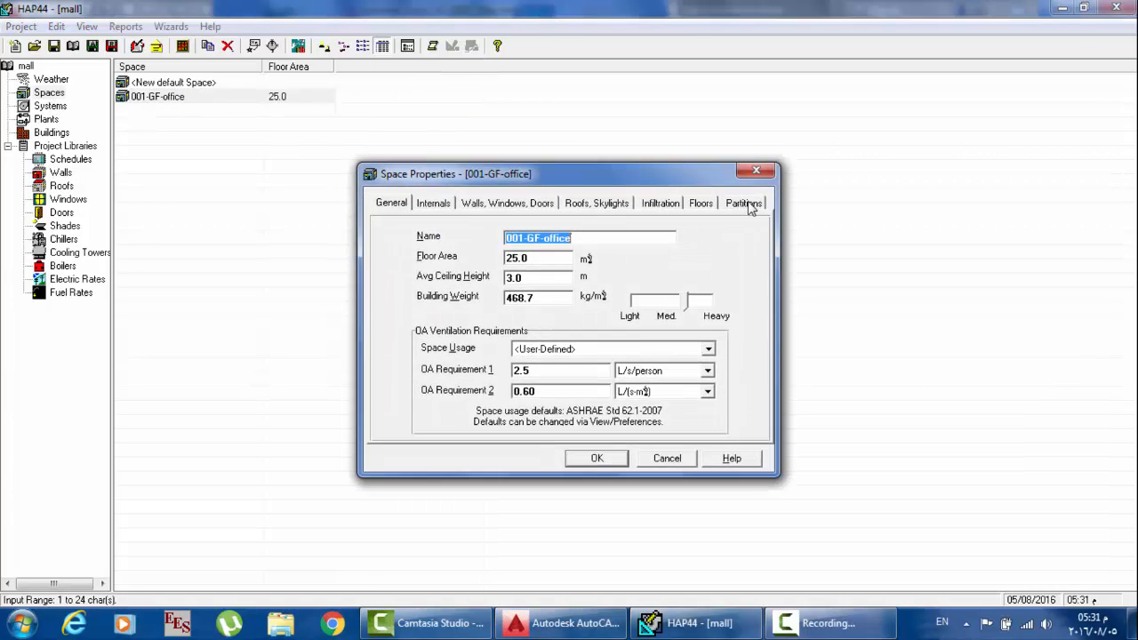
click(745, 205)
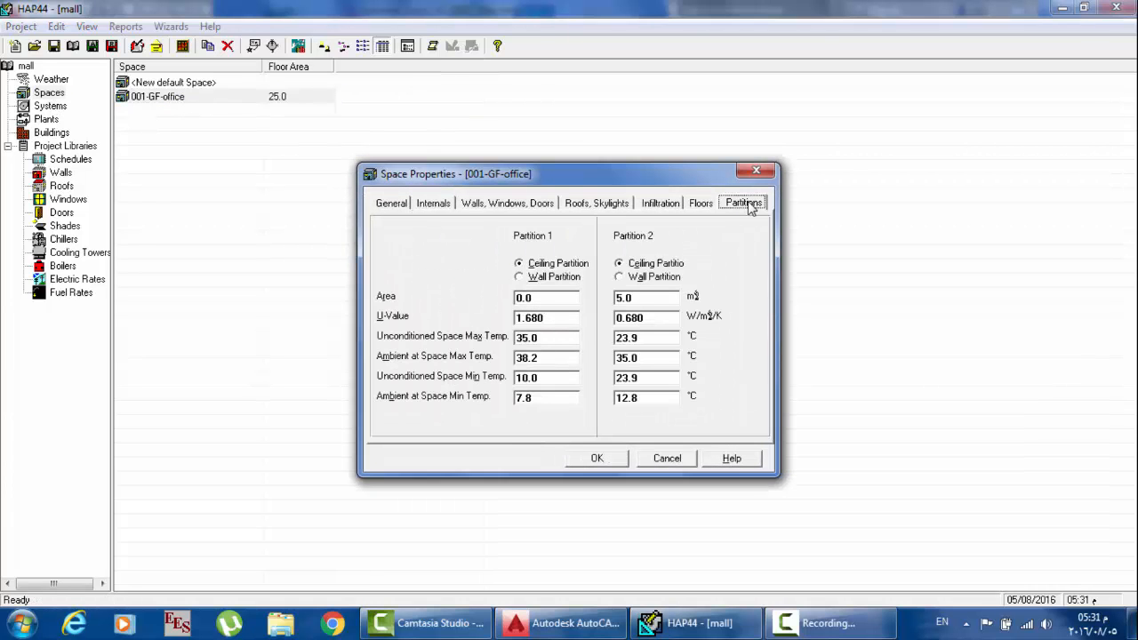
click(552, 318)
text(1.)
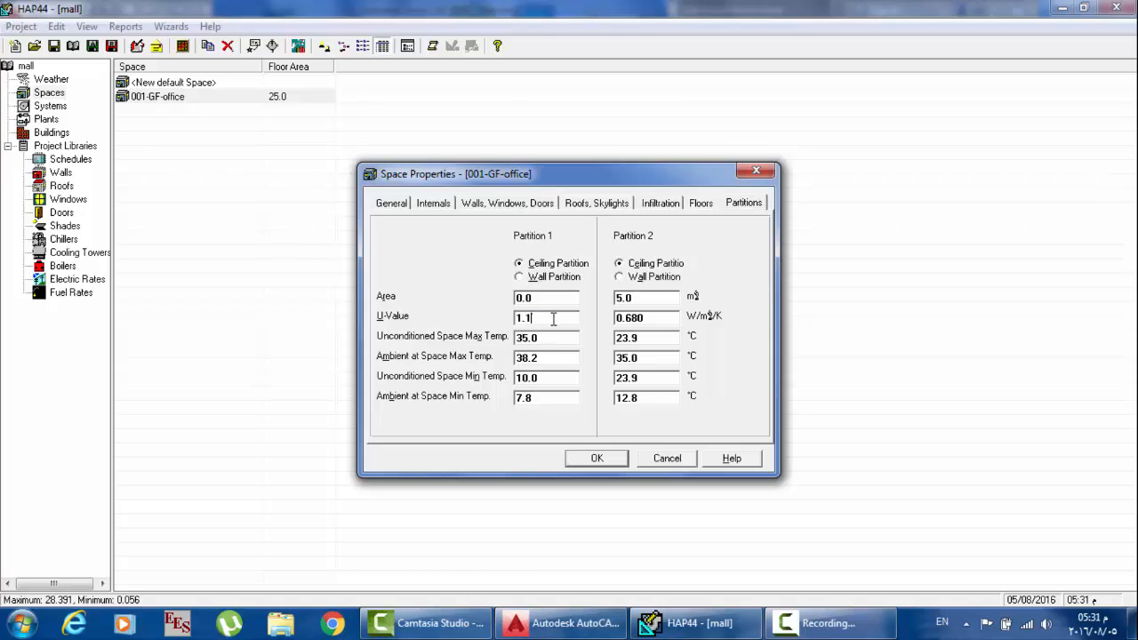
click(597, 457)
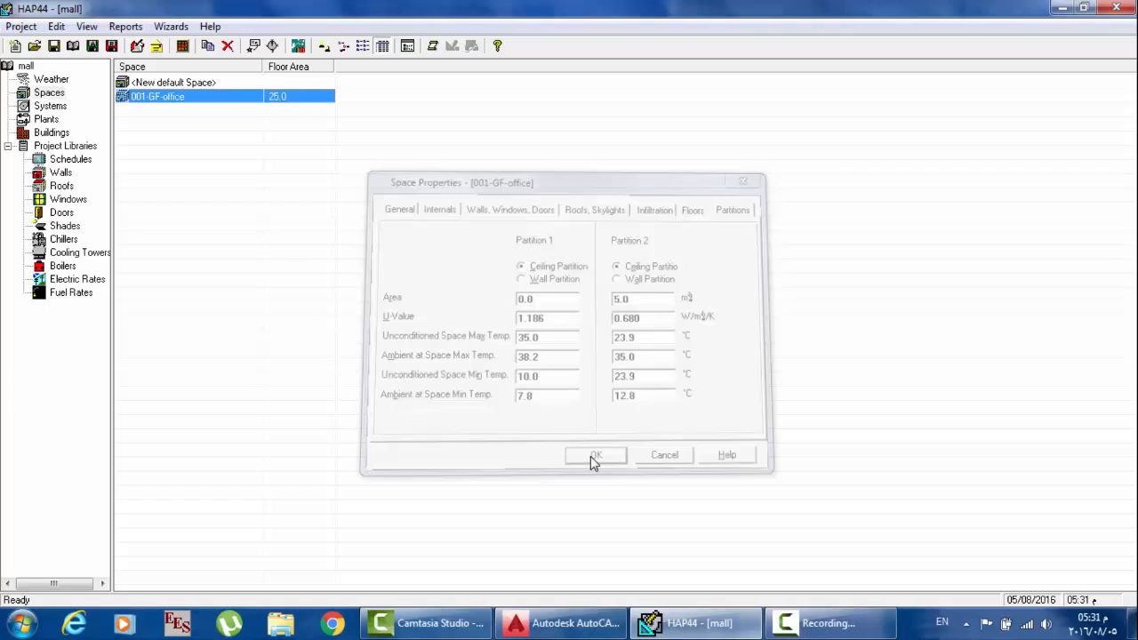
Step: Check the overall U-value of the Ceiling assembly in the roof library and close its properties without saving
click(61, 186)
double_click(149, 98)
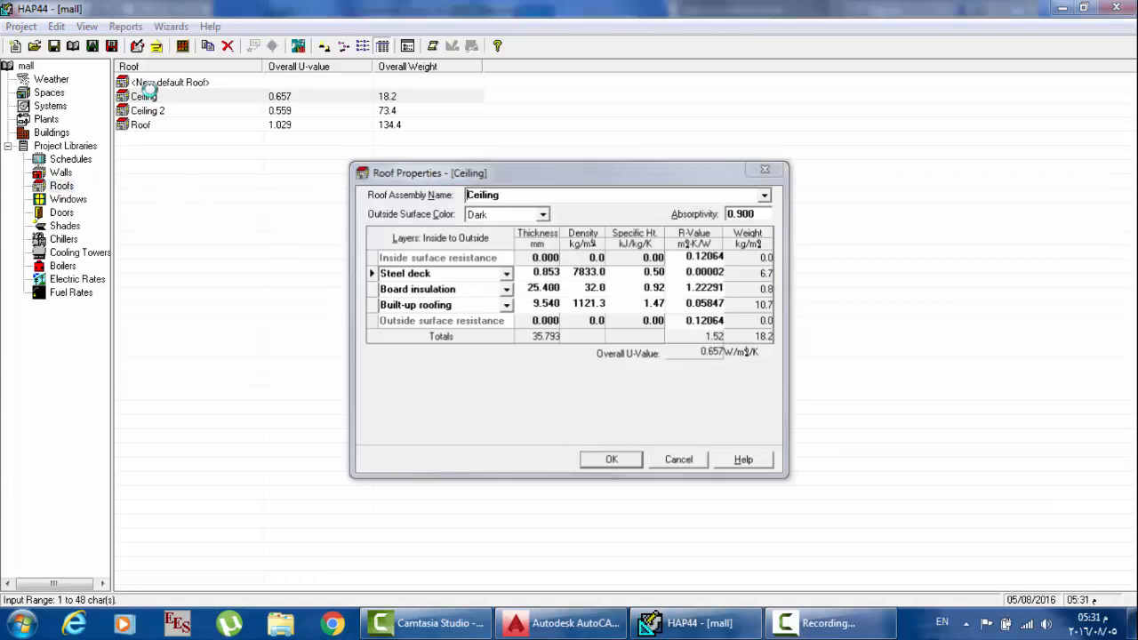
click(675, 460)
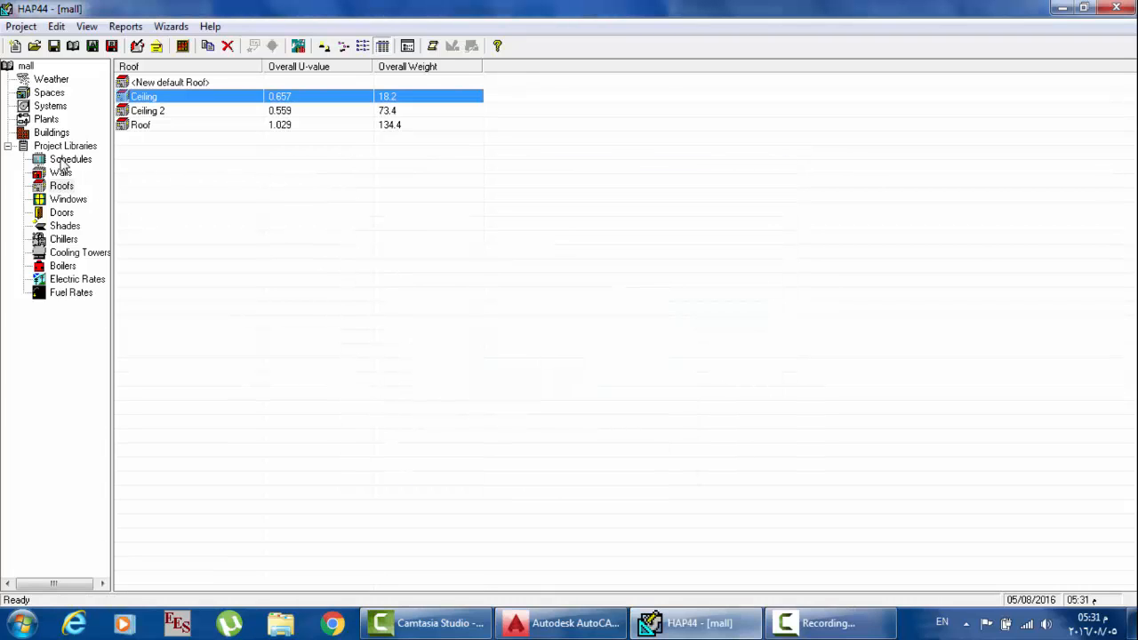
Step: Set the Partition 2 U-value of the 001-GF-office space to 0.657 W/m²/K
click(49, 94)
click(171, 98)
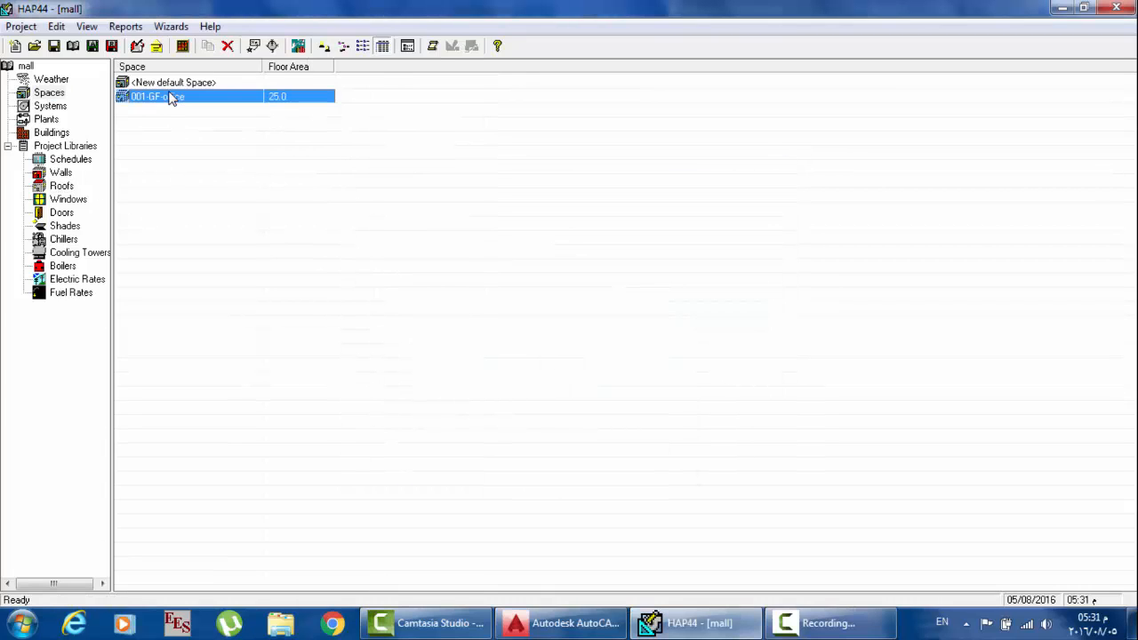
double_click(171, 97)
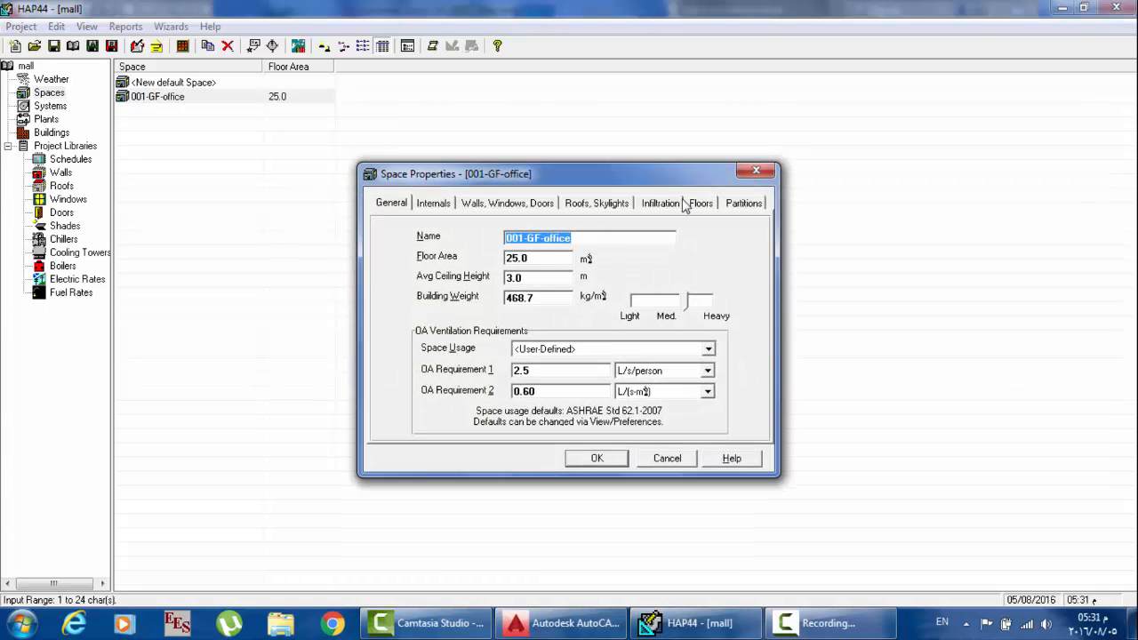
click(743, 203)
double_click(652, 320)
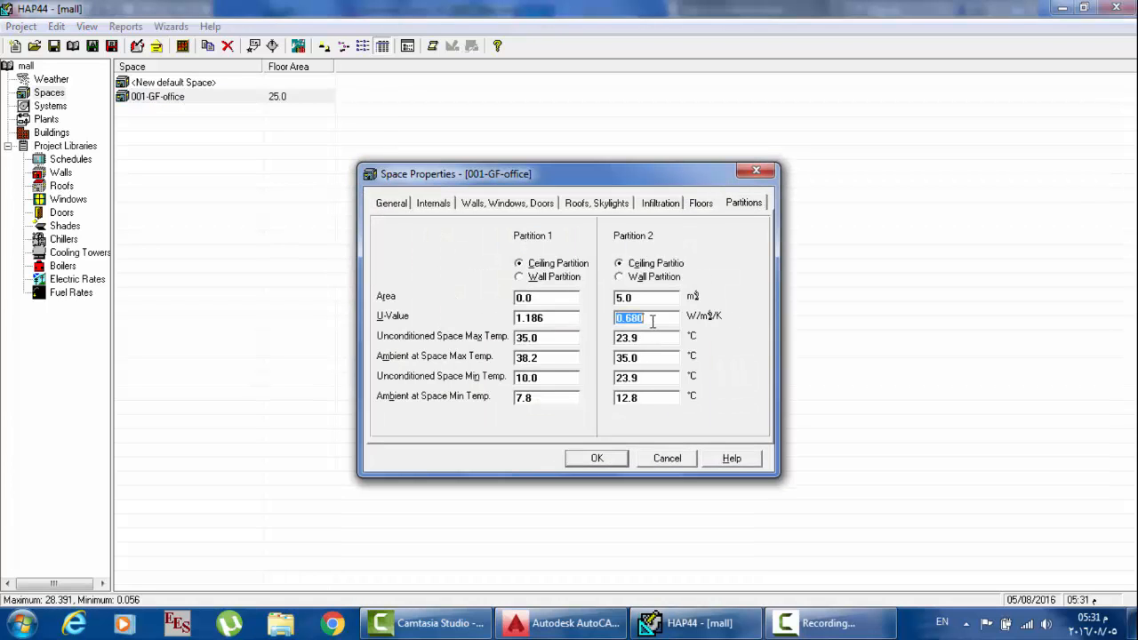
text(.657)
Step: Set Partition 2 temperatures to unconditioned max 35 °C, ambient max 38.2 °C, unconditioned min 10 °C and ambient min 7.8 °C
click(653, 356)
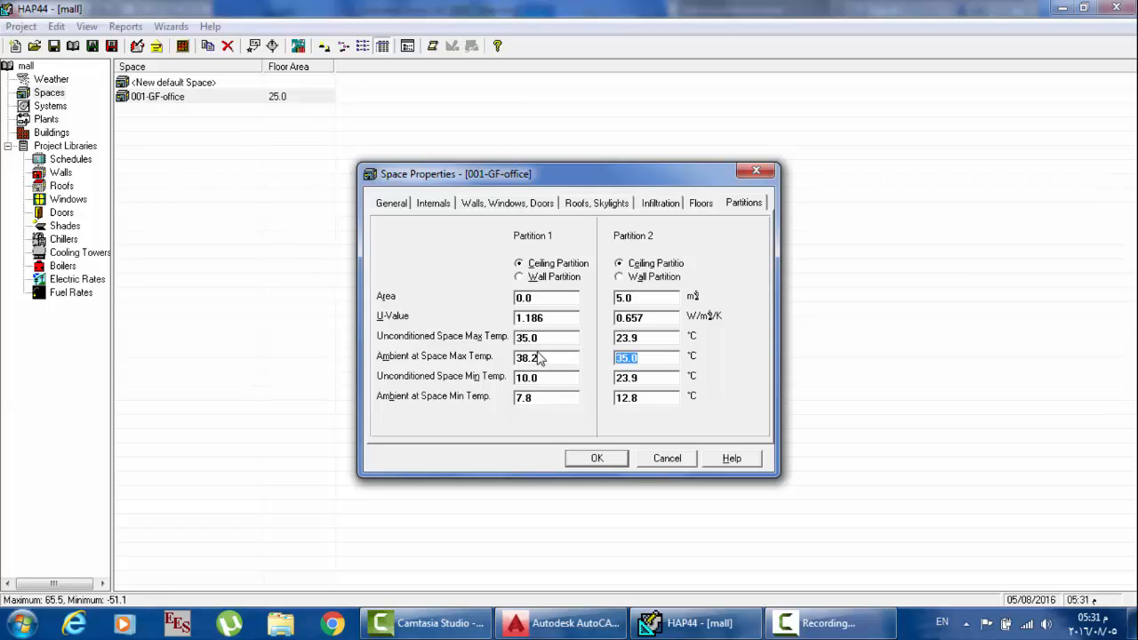
text(38)
click(639, 338)
text(35)
click(655, 357)
text(38.2)
click(653, 376)
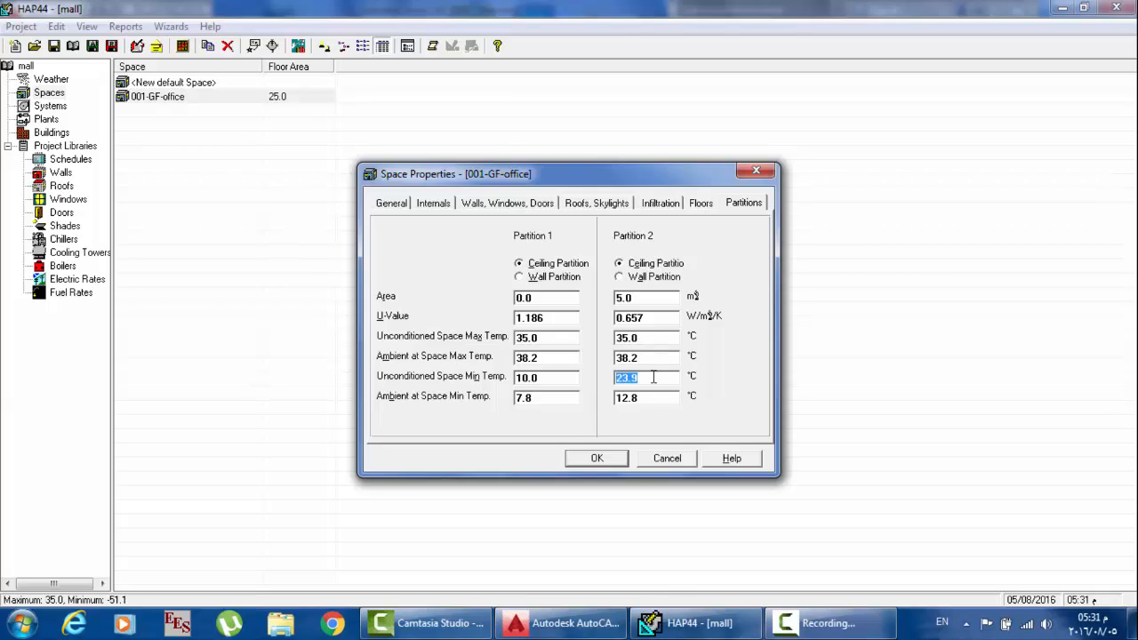
text(10)
click(646, 400)
text(7)
Step: Set the unconditioned space max temperature of both partitions to 38.2 °C, save the space, and reopen its partition data
click(649, 338)
text(3)
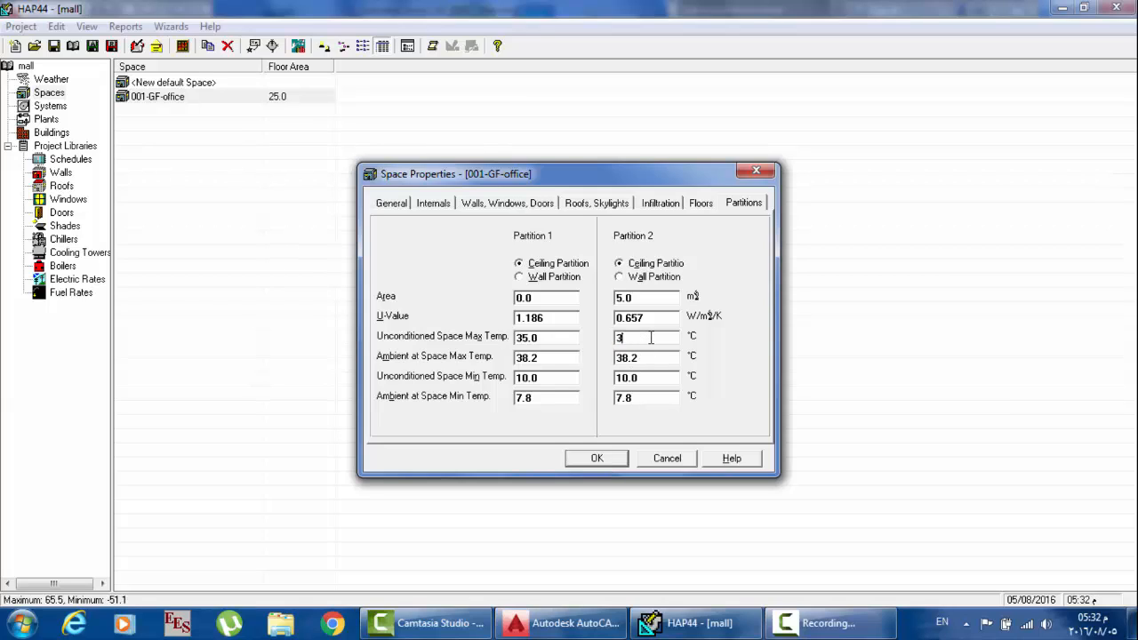
click(570, 339)
text(3)
click(738, 204)
click(598, 458)
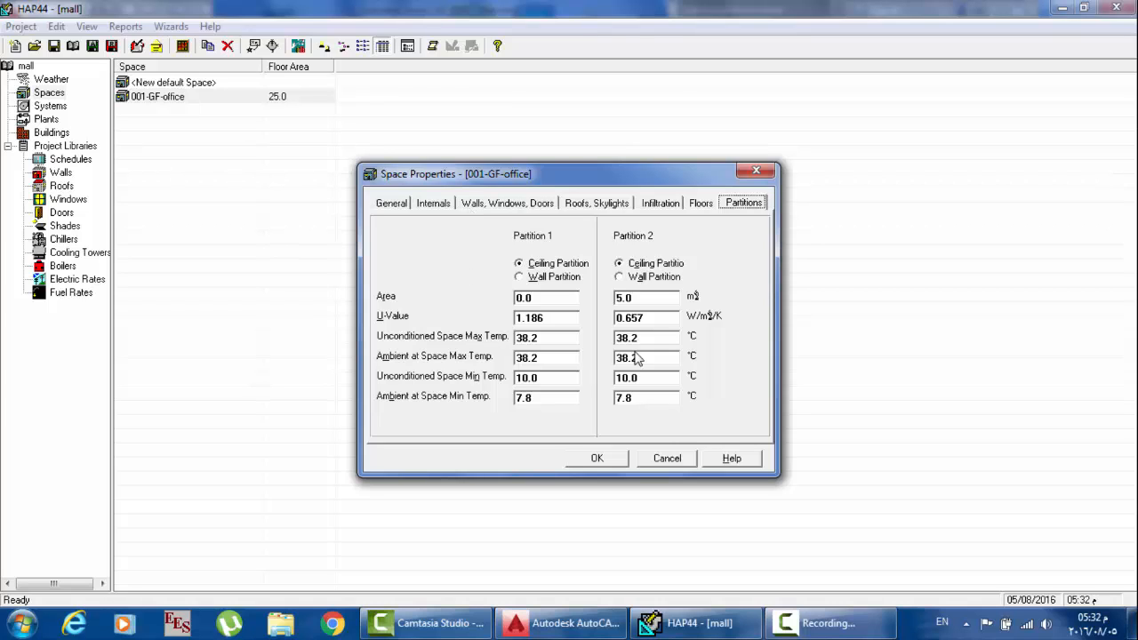
click(596, 458)
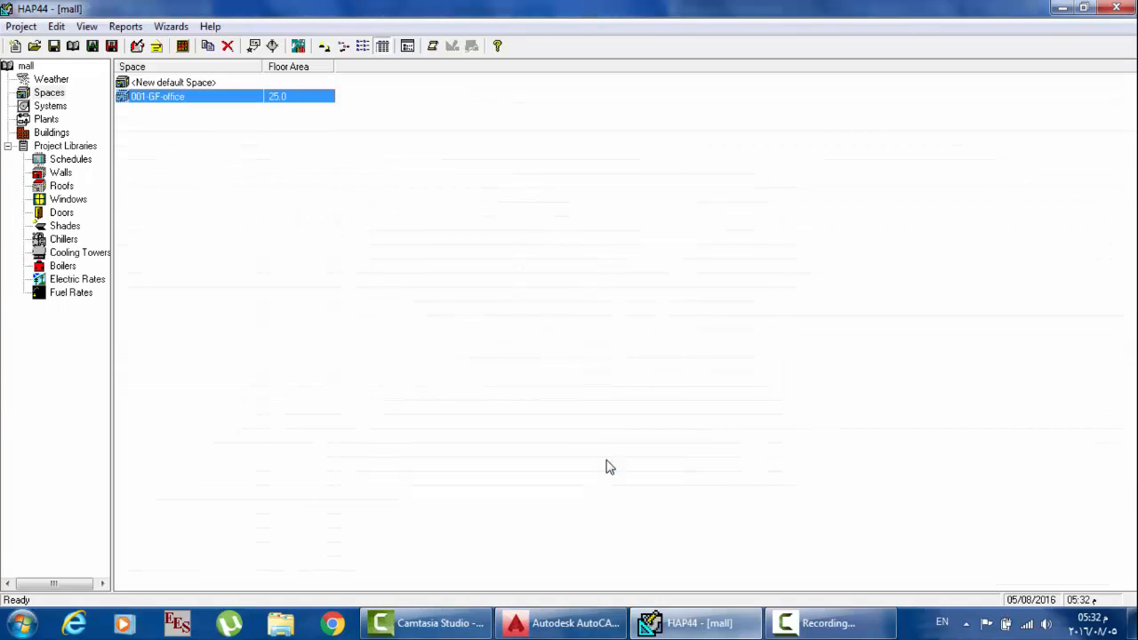
double_click(176, 96)
click(743, 204)
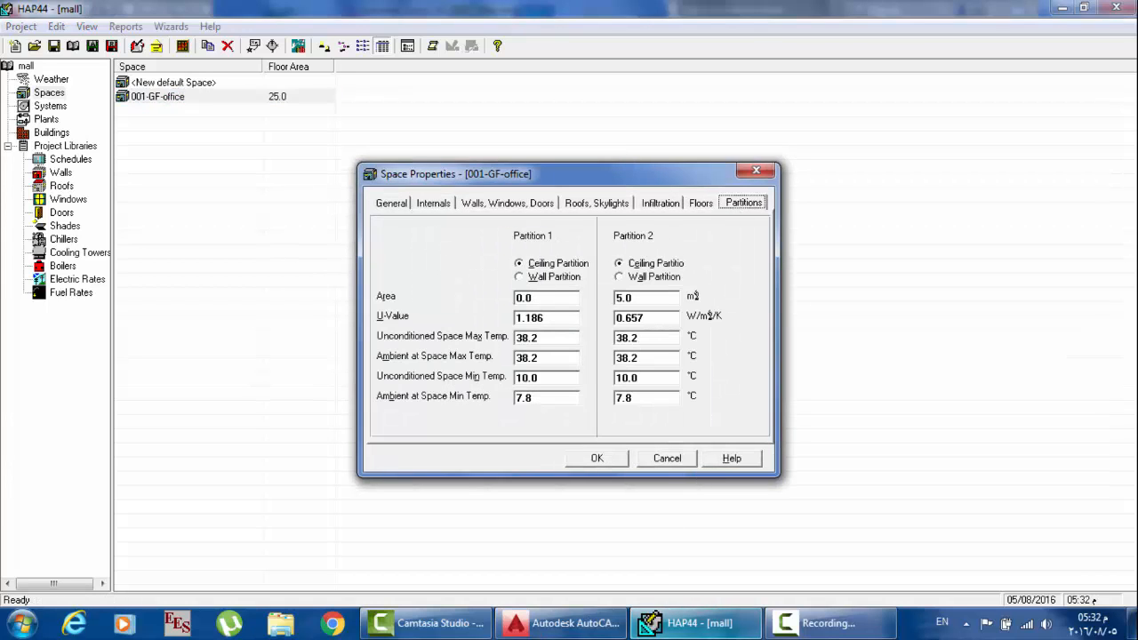
Step: Switch to AutoCAD and undo the last changes to restore the interior partition wall in the open ground-floor room
click(560, 622)
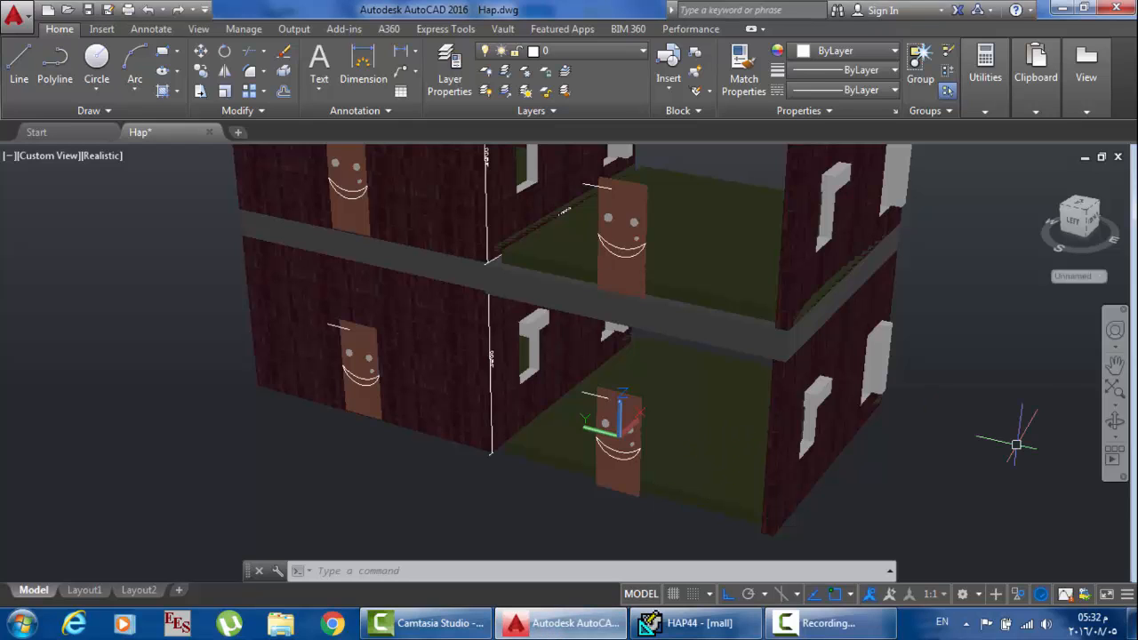
click(1115, 424)
drag(737, 376, 750, 332)
right_click(752, 342)
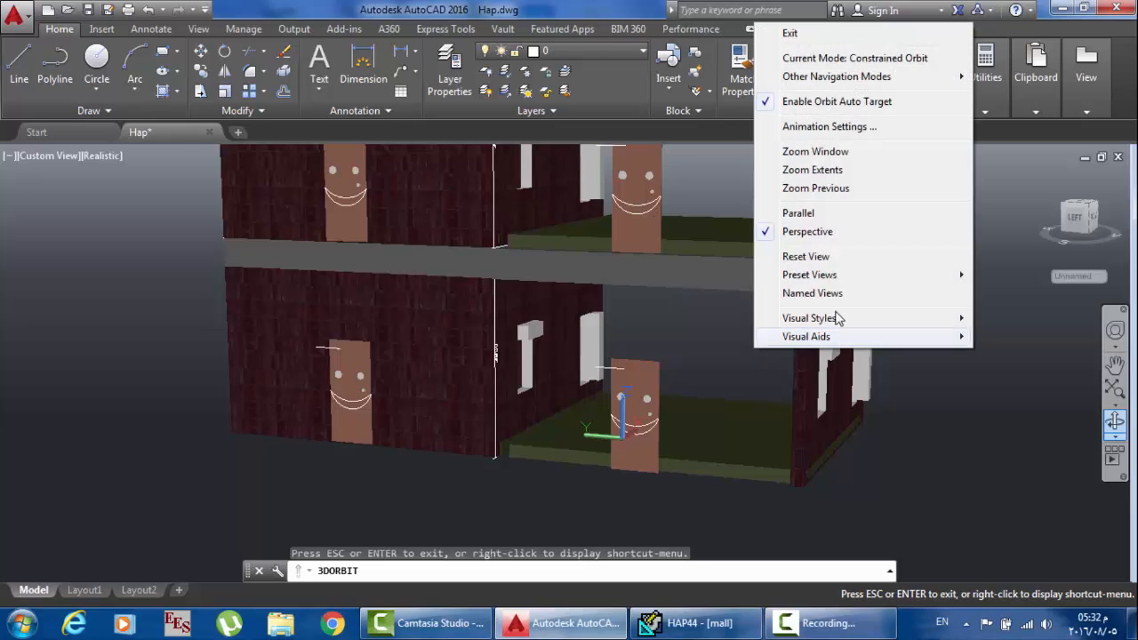
click(802, 35)
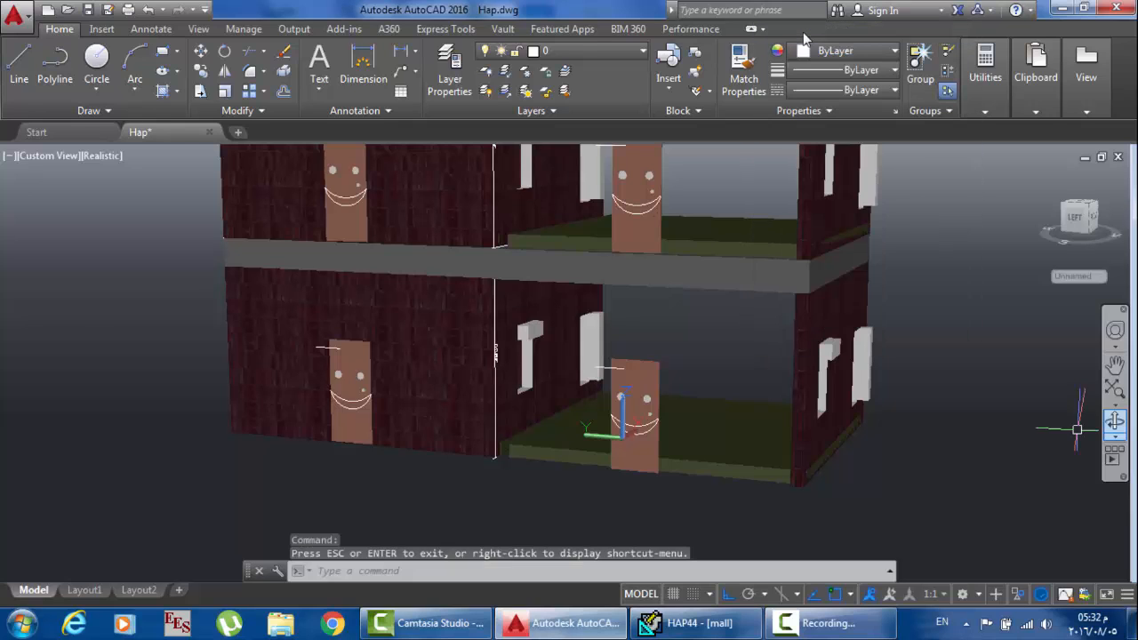
key(ctrl+z)
key(ctrl+z)
key(ctrl+z)
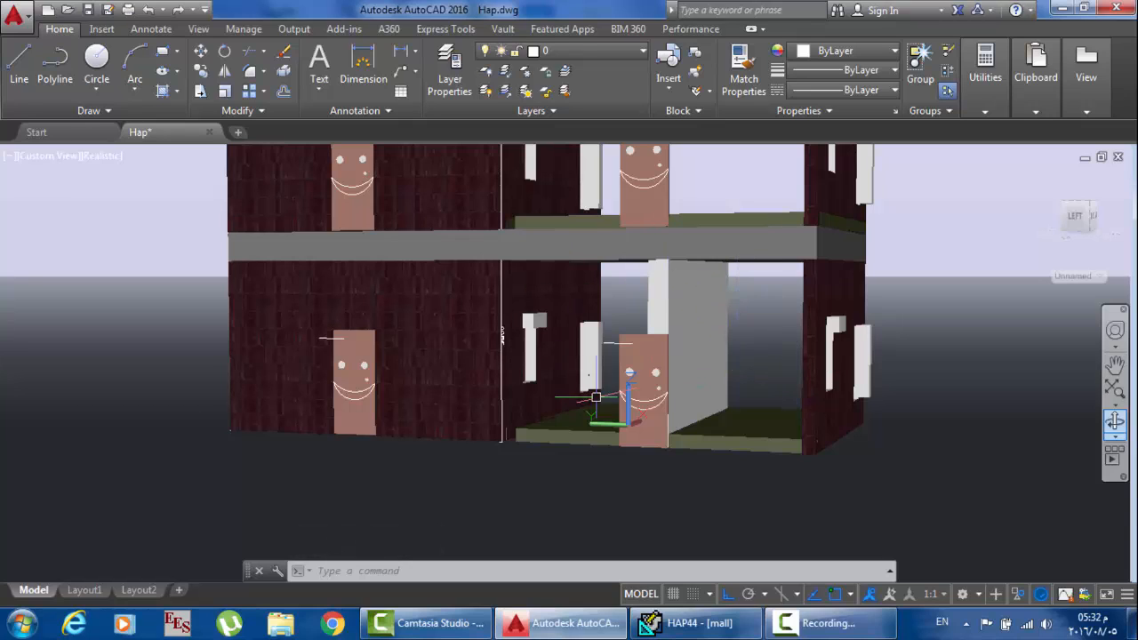
Step: Examine the ground-floor room's partition wall, ceiling slab and floor from several angles in the 3D model
mouse_move(588, 362)
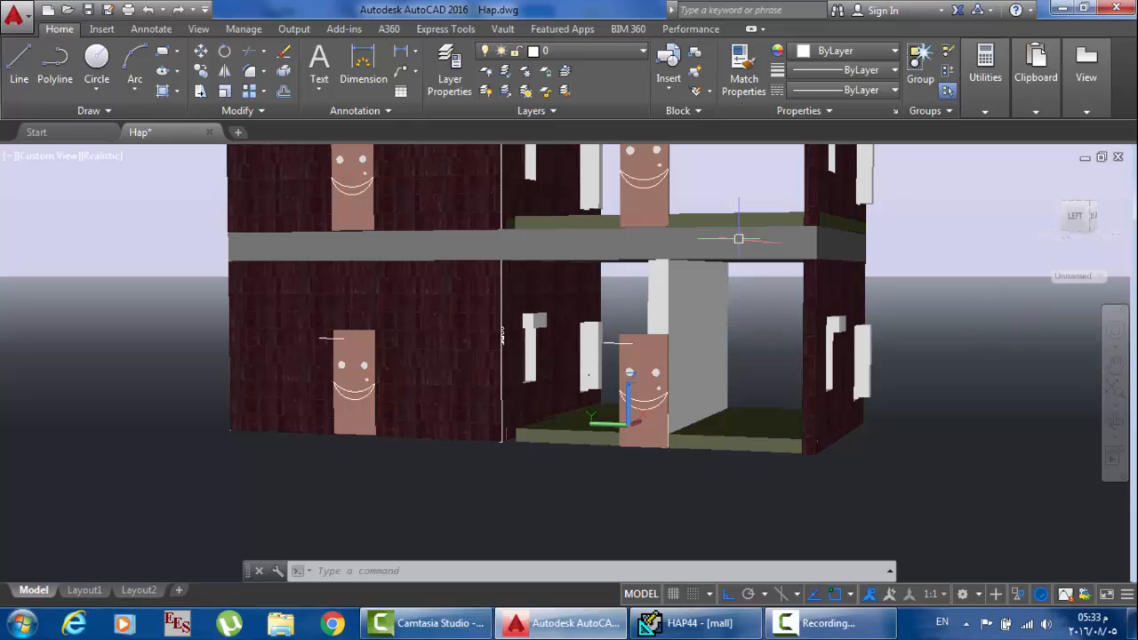
click(1115, 423)
drag(727, 370, 749, 356)
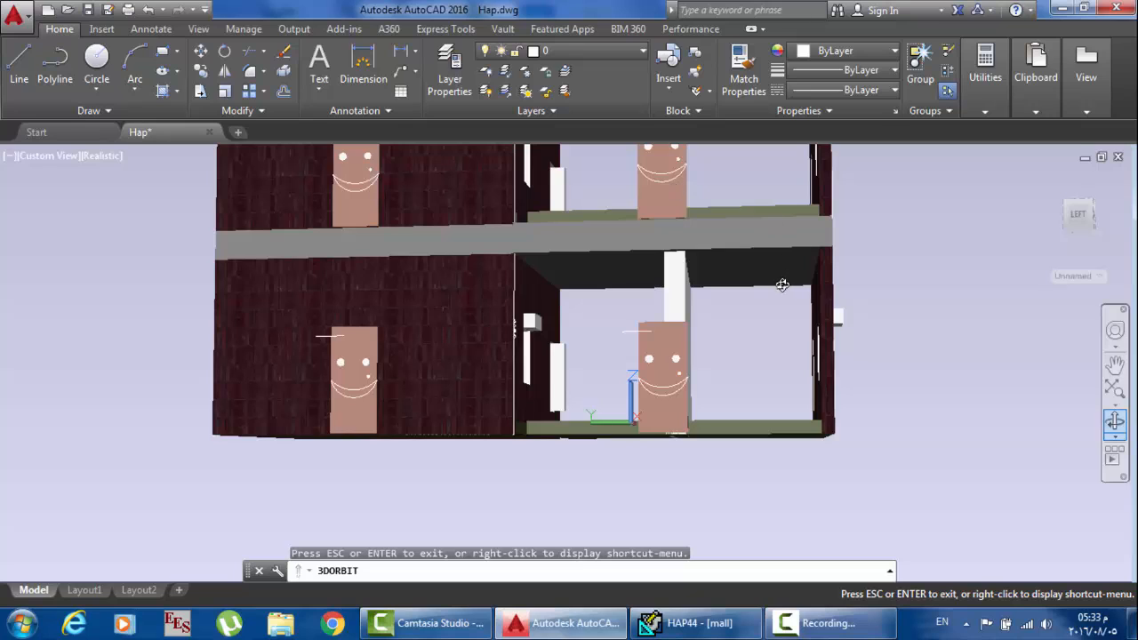
drag(783, 286, 778, 306)
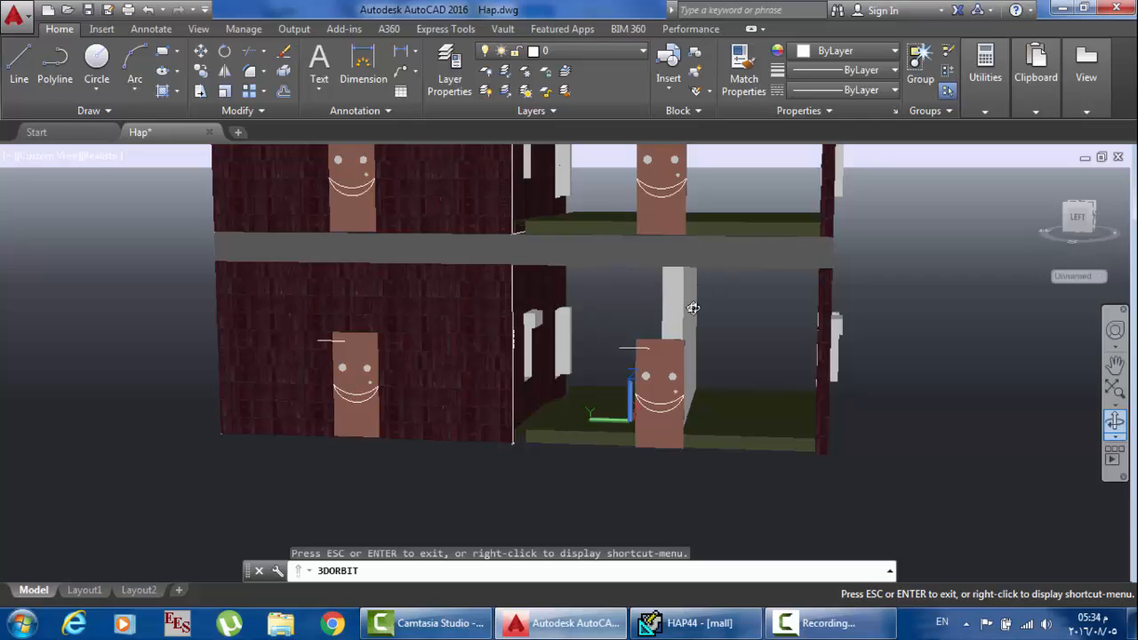
drag(762, 310, 742, 309)
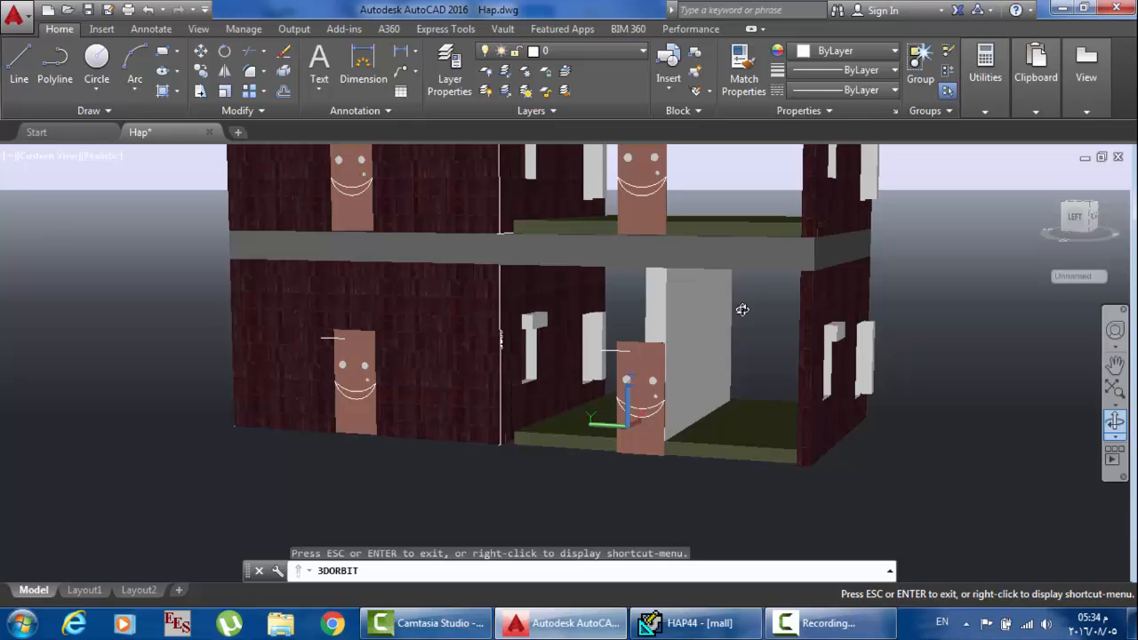
drag(718, 237, 746, 250)
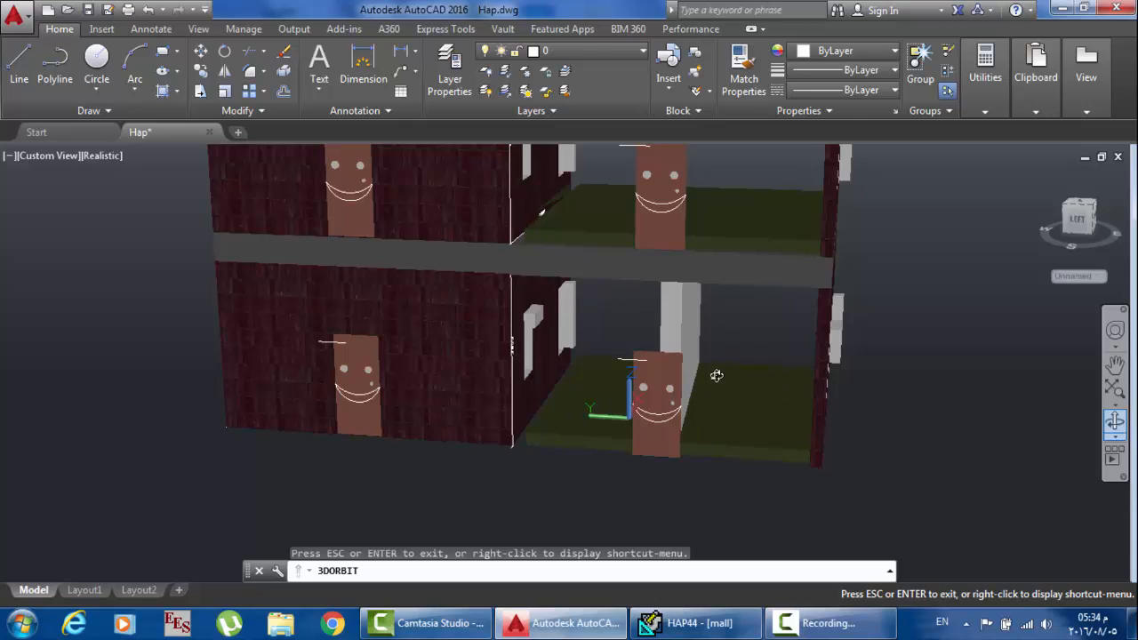
drag(792, 373, 779, 358)
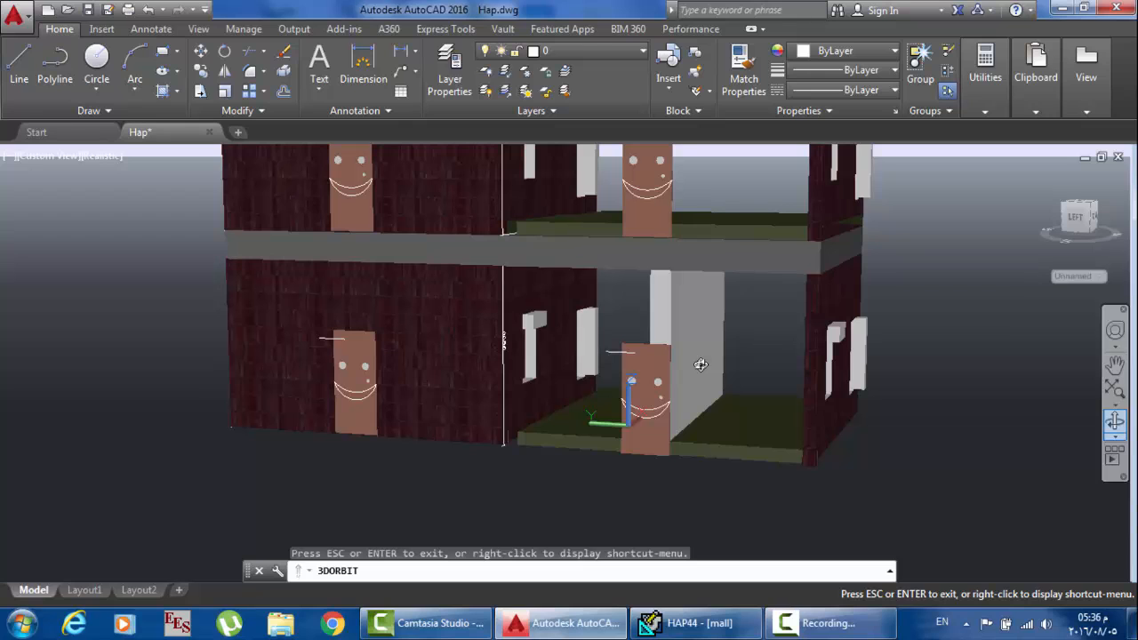
Step: Examine the partition wall, floor slabs and ground-floor rooms of the 3D building model from several angles
drag(711, 333, 691, 340)
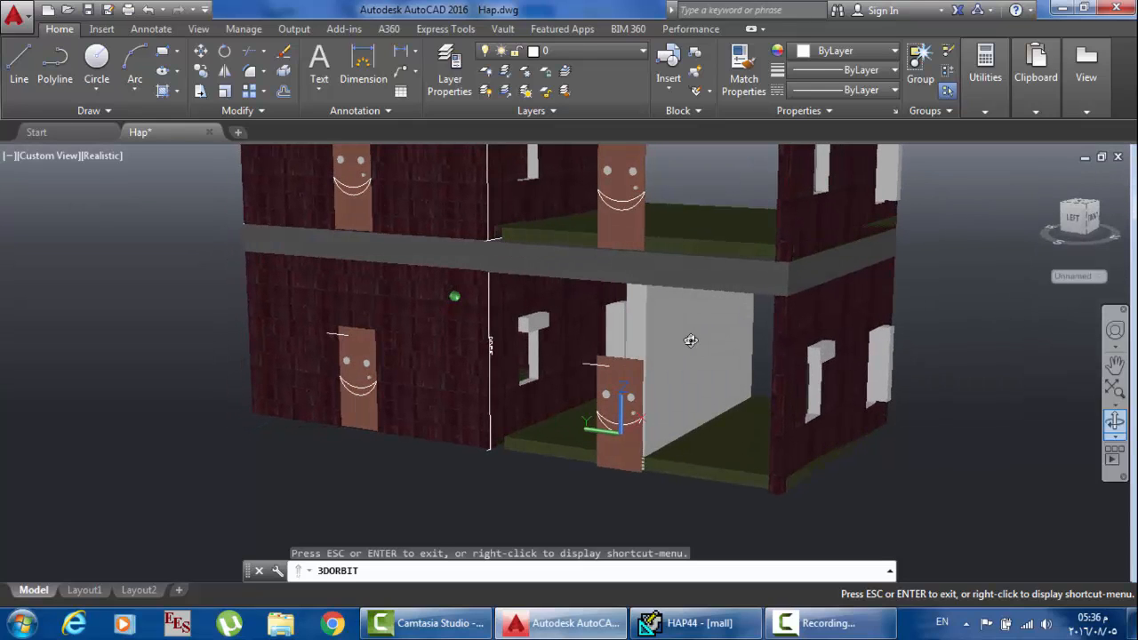
drag(758, 379, 780, 370)
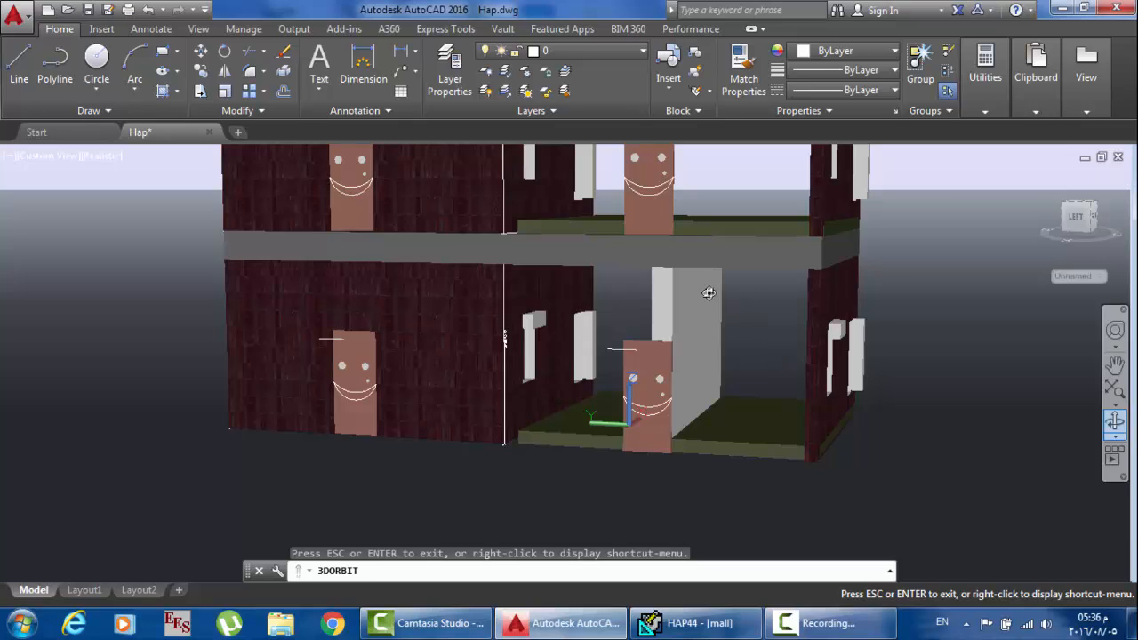
drag(723, 338, 697, 346)
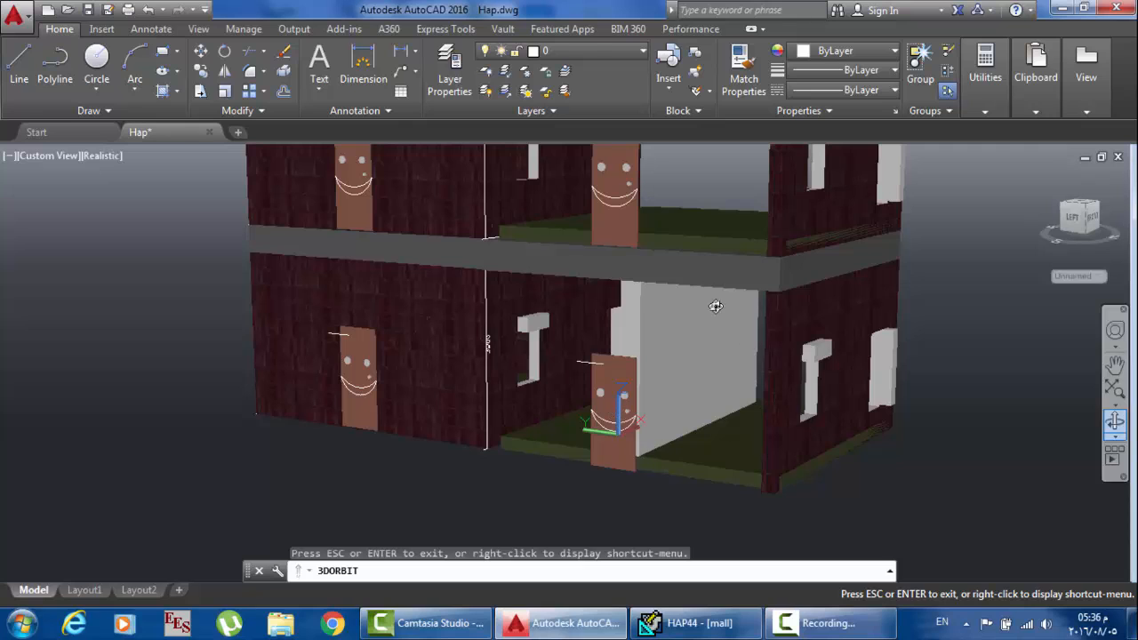
drag(680, 386, 723, 363)
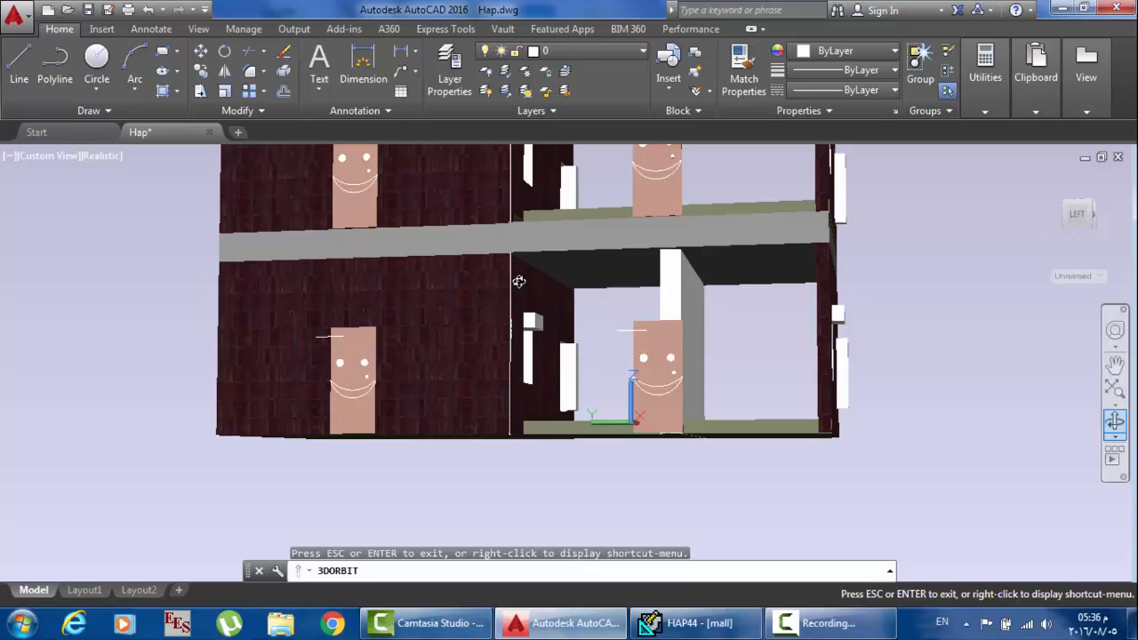
drag(668, 240, 665, 247)
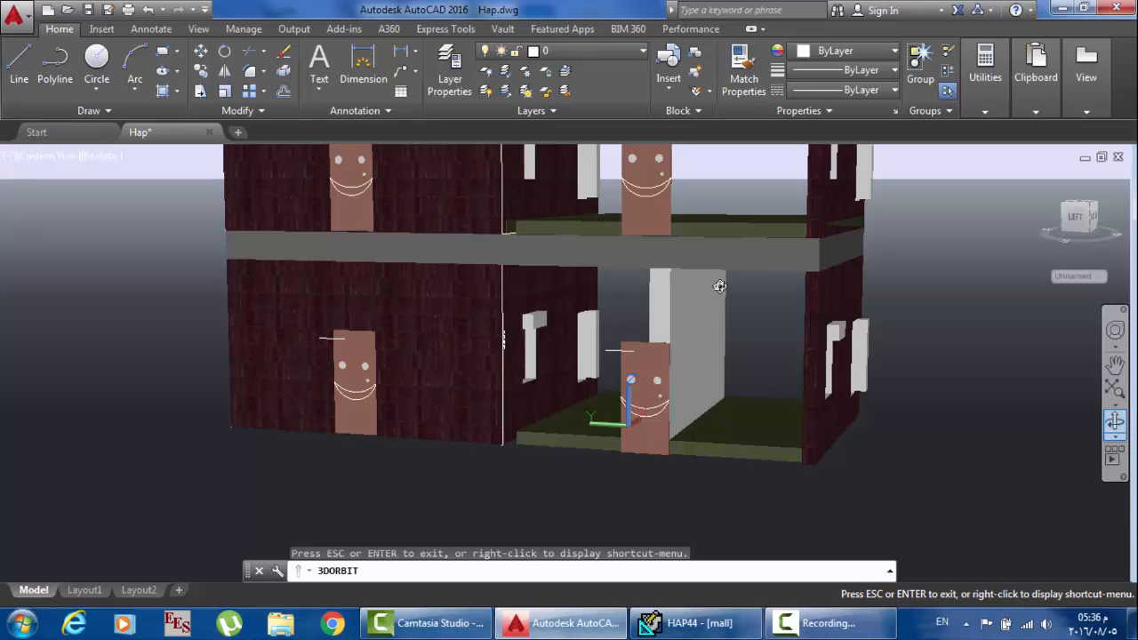
drag(720, 287, 729, 270)
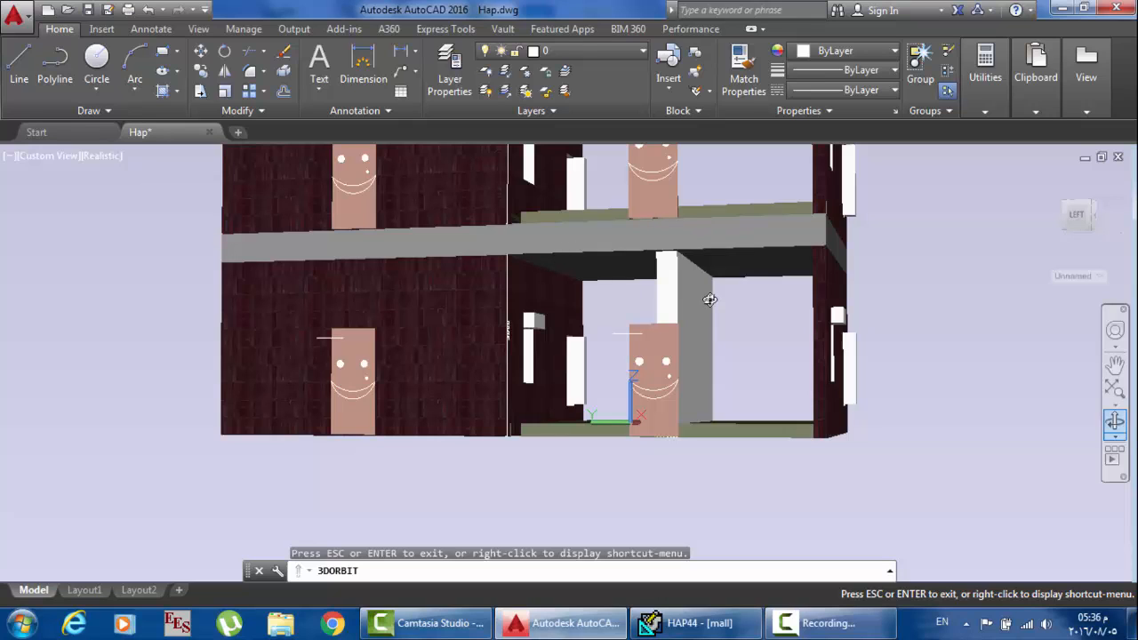
drag(696, 302, 688, 307)
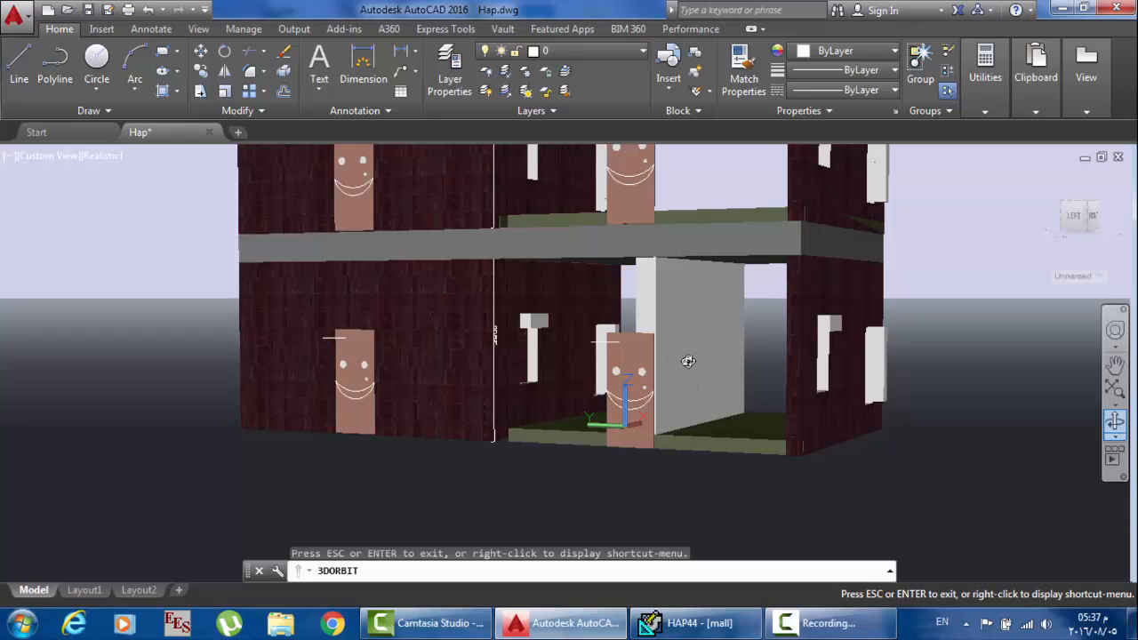
drag(684, 359, 708, 352)
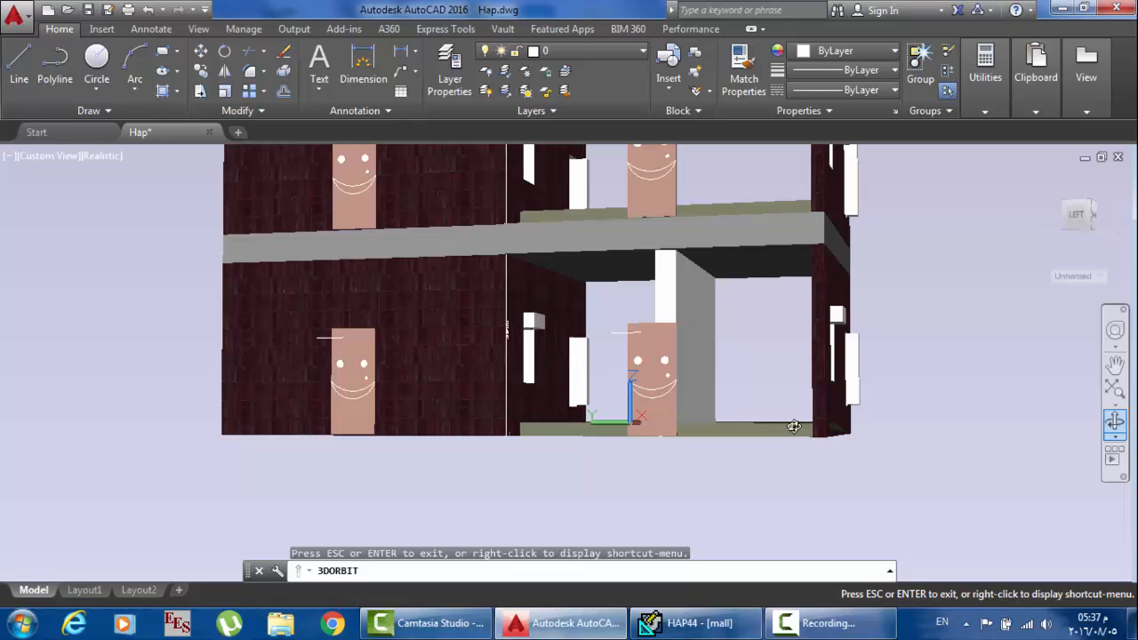
drag(744, 359, 739, 373)
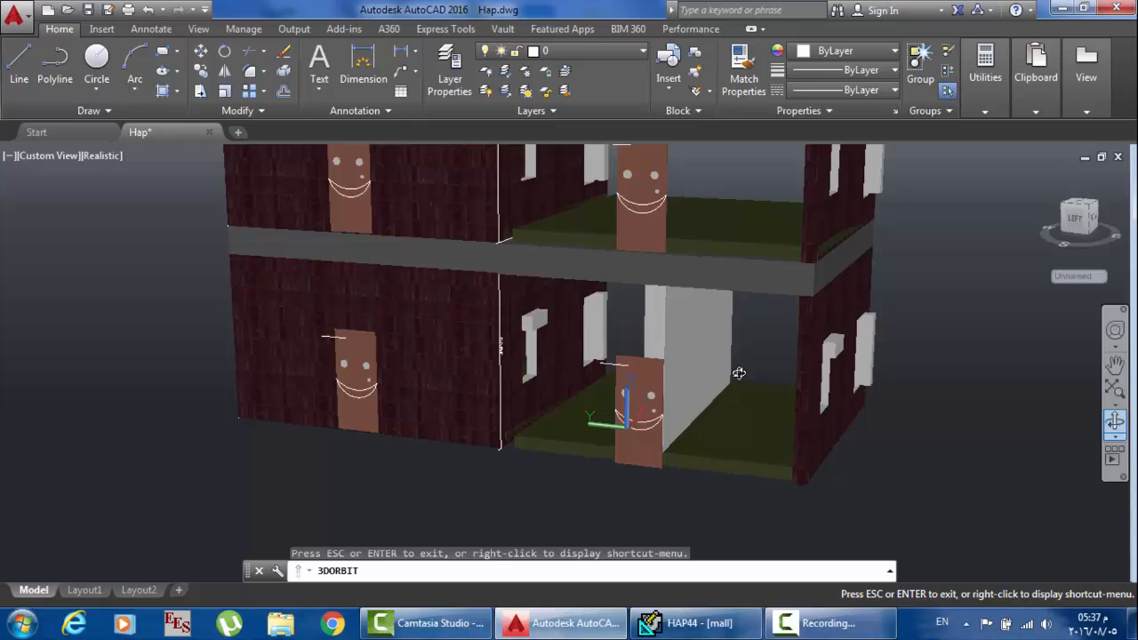
drag(739, 373, 714, 362)
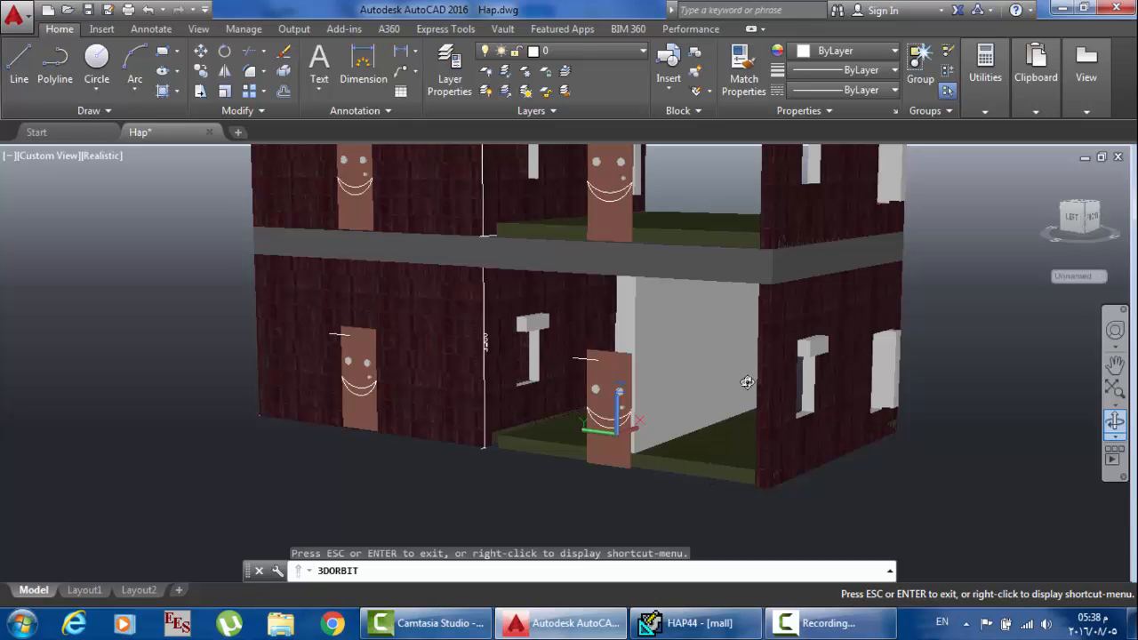
drag(747, 383, 757, 384)
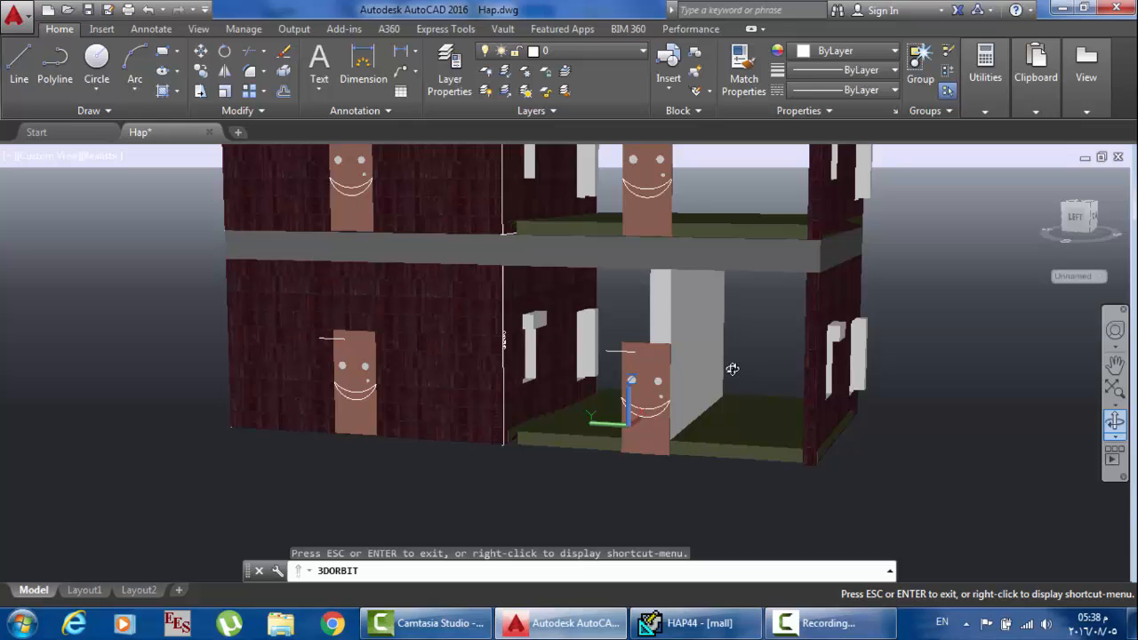
drag(690, 318, 681, 325)
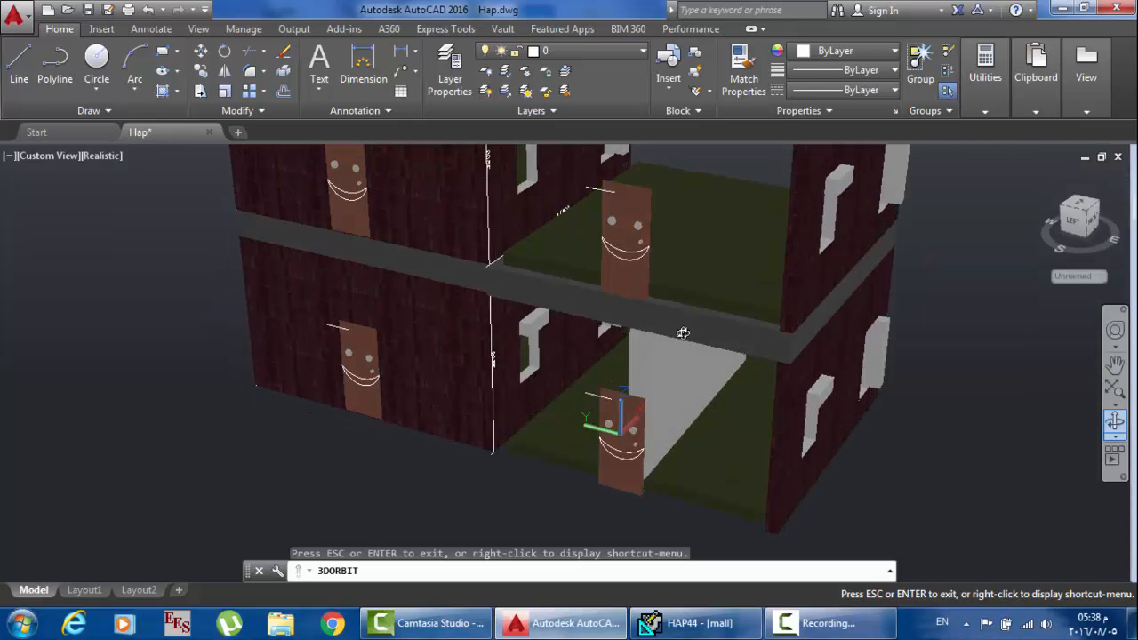
Step: Check the office's partition data in HAP, then return to AutoCAD and examine the building's floors
click(694, 622)
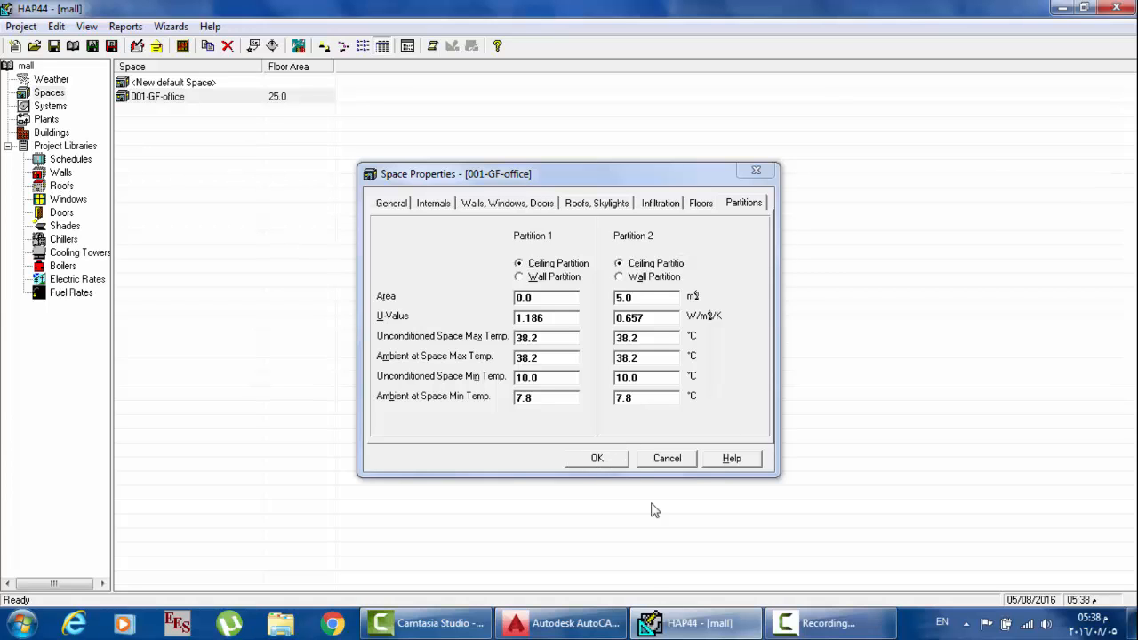
click(560, 623)
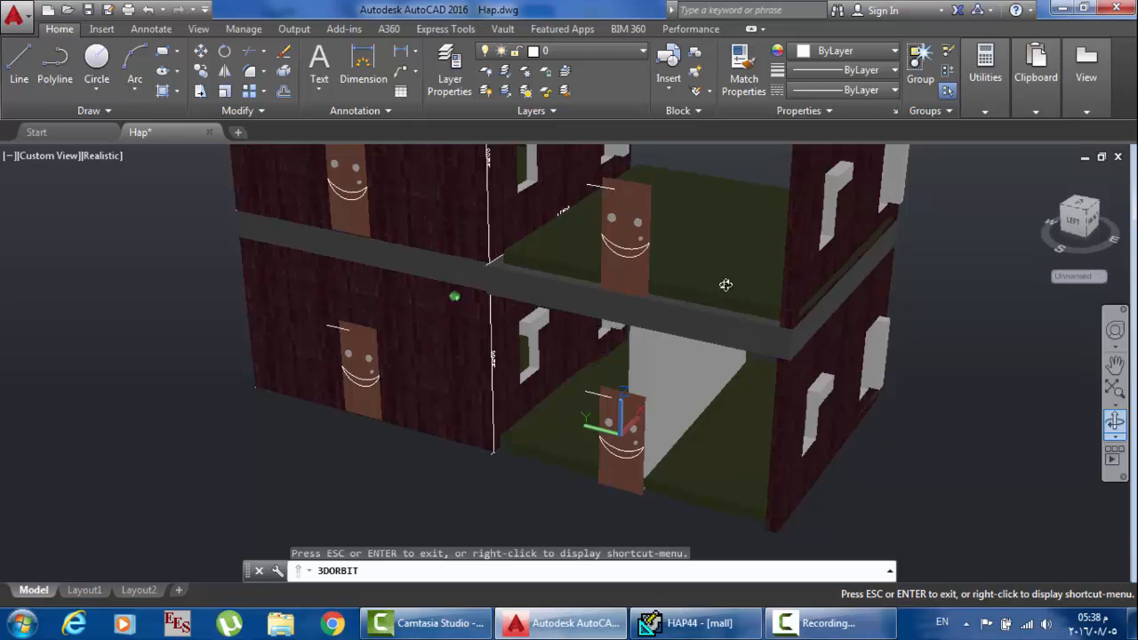
drag(725, 285, 726, 282)
mouse_move(779, 329)
mouse_down()
mouse_move(784, 322)
mouse_move(825, 343)
mouse_up()
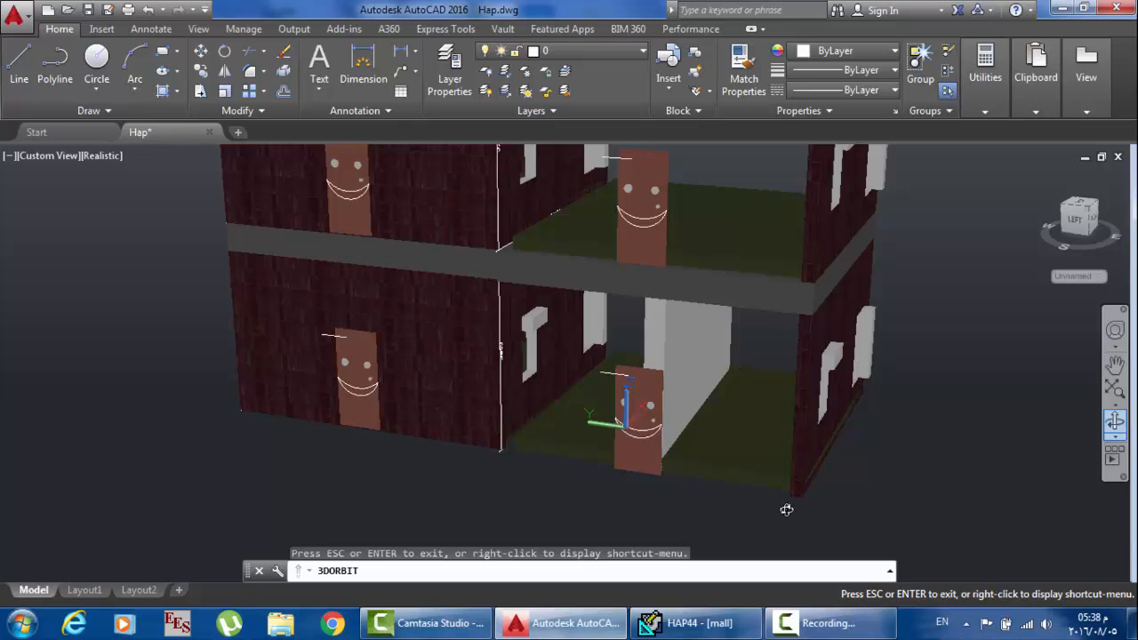
Step: Switch to HAP, accept the 001-GF-office space properties and duplicate that space
click(695, 622)
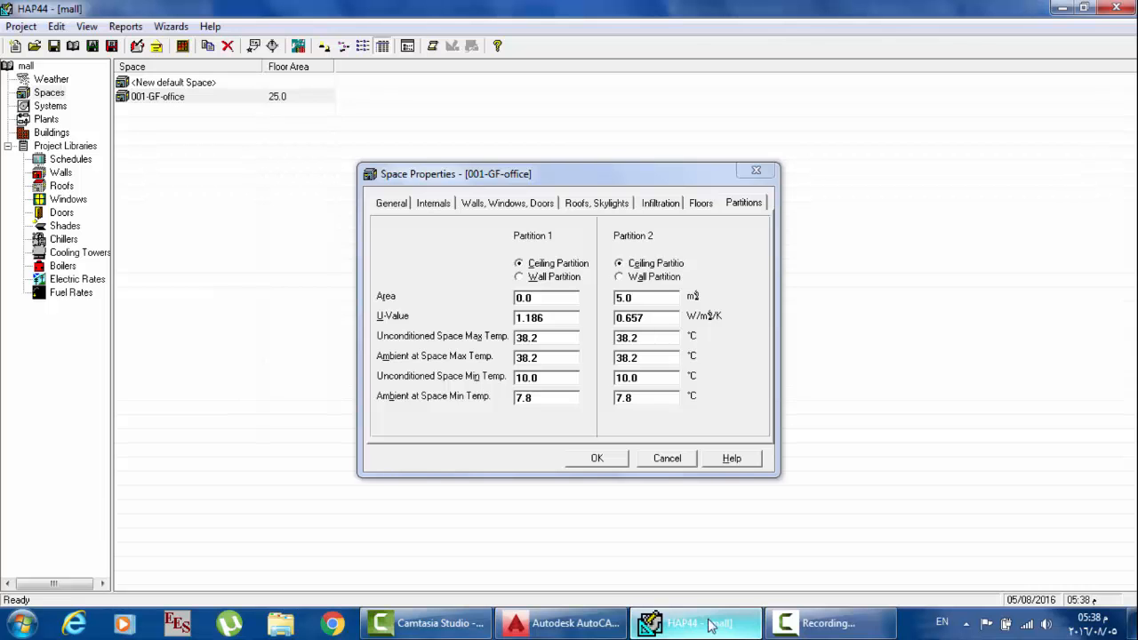
click(610, 457)
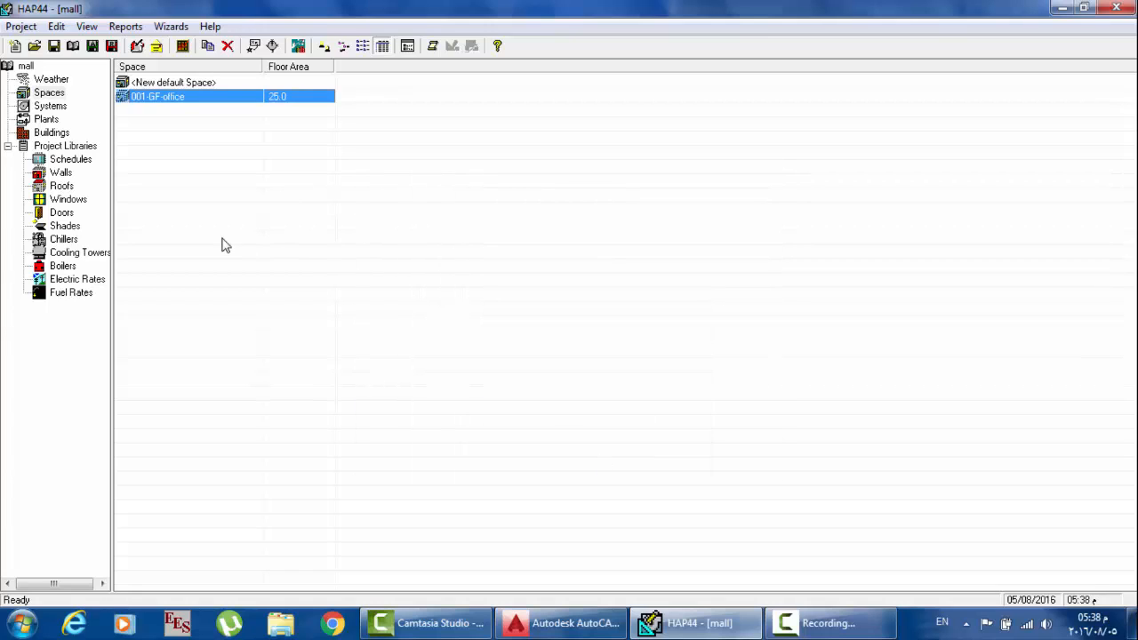
right_click(171, 101)
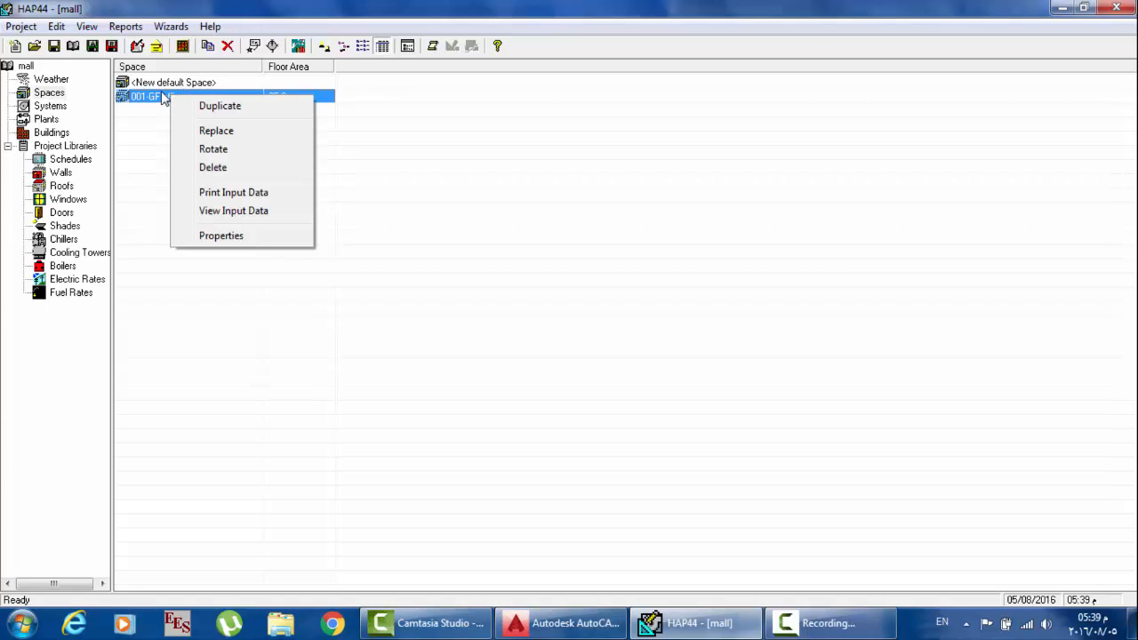
click(224, 108)
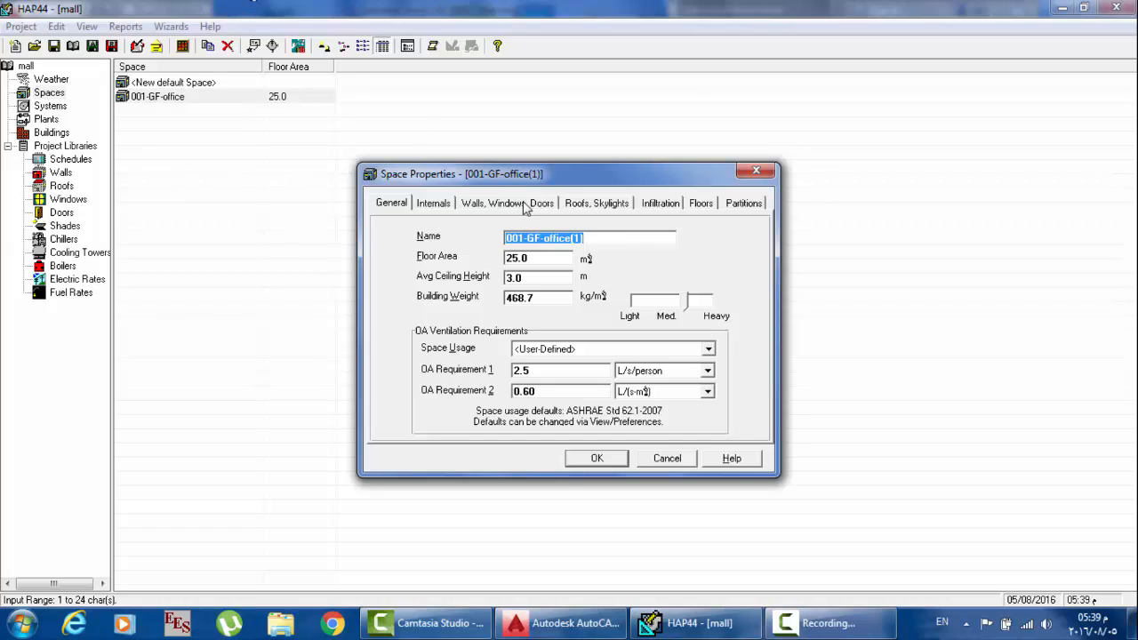
Step: Shorten the duplicated space's name to "001-GF-" by removing the office part
click(590, 238)
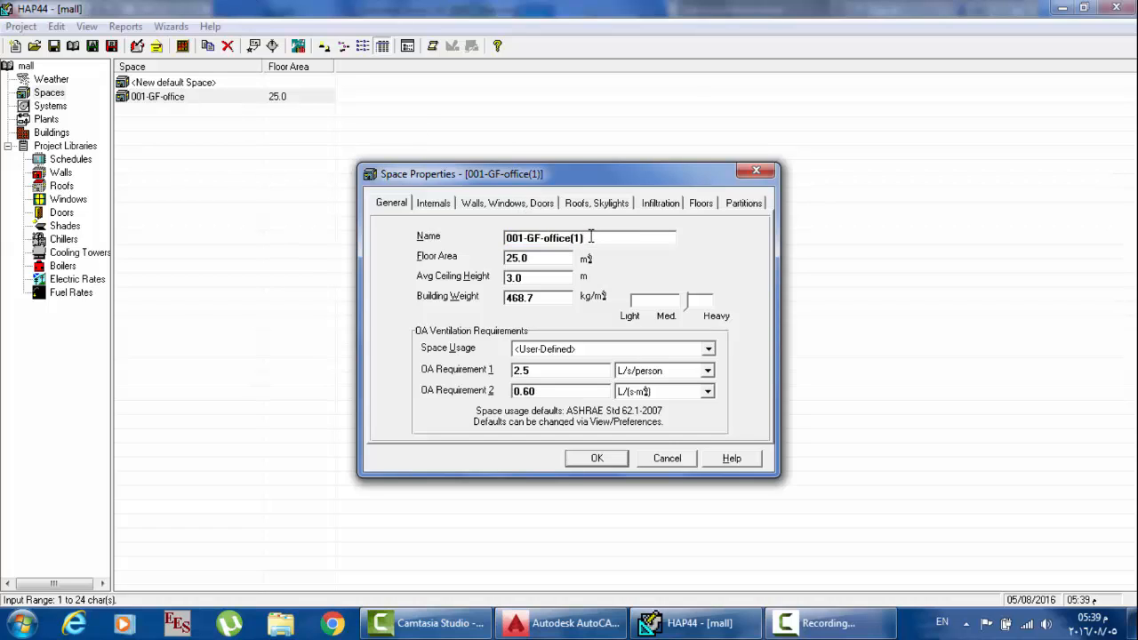
mouse_move(590, 237)
mouse_down()
mouse_move(562, 235)
mouse_move(576, 236)
mouse_up()
key(BackSpace)
key(BackSpace)
key(BackSpace)
key(BackSpace)
key(BackSpace)
key(BackSpace)
key(BackSpace)
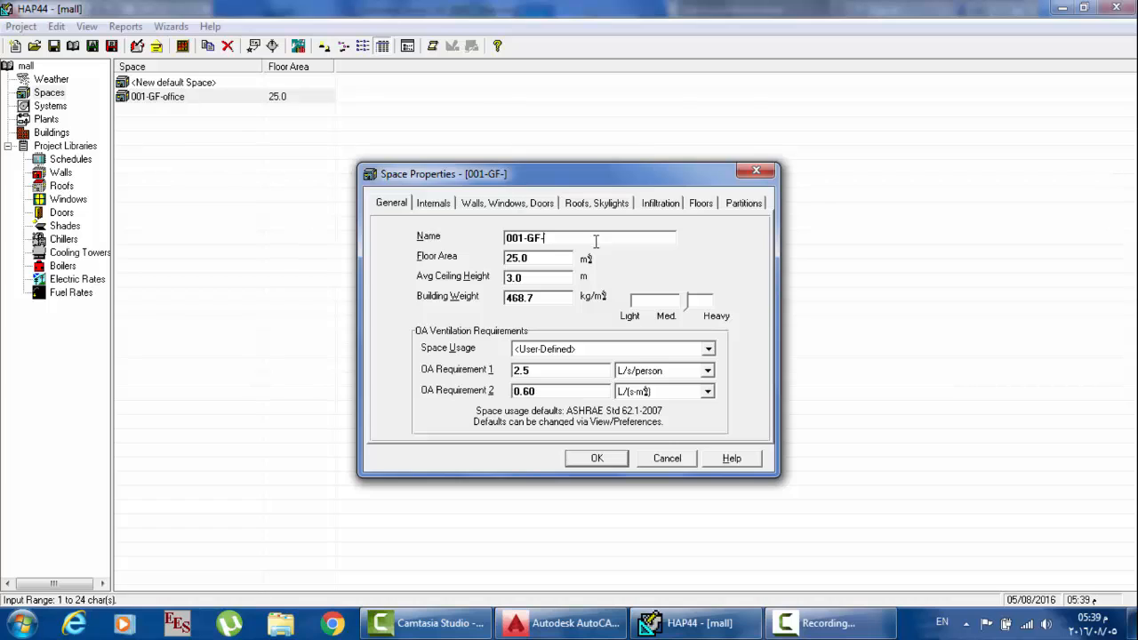
click(708, 349)
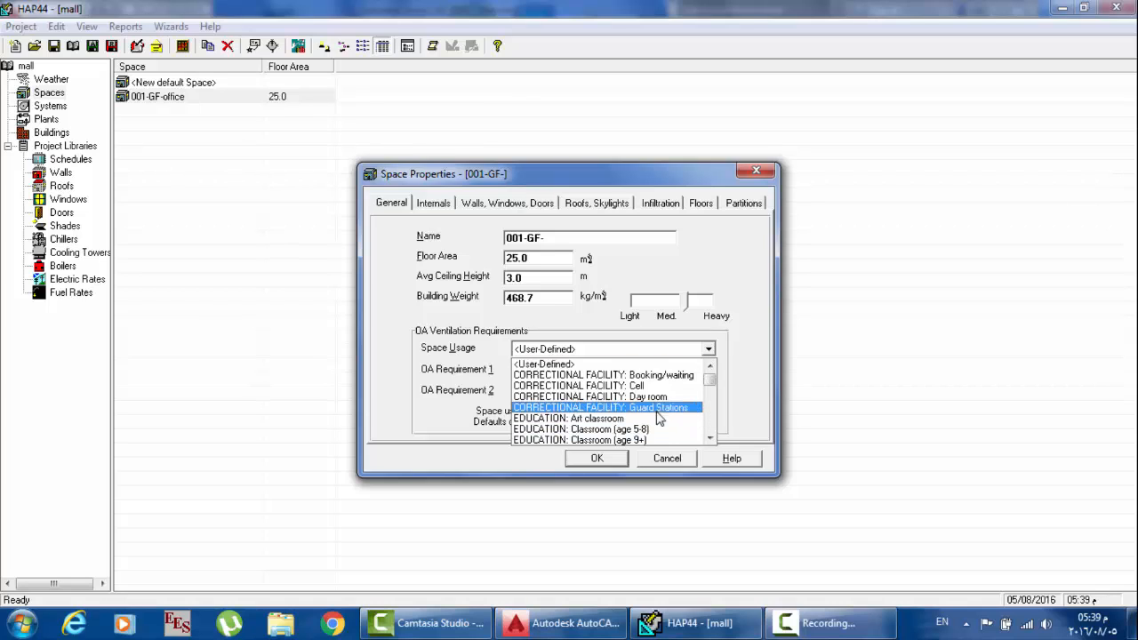
click(580, 242)
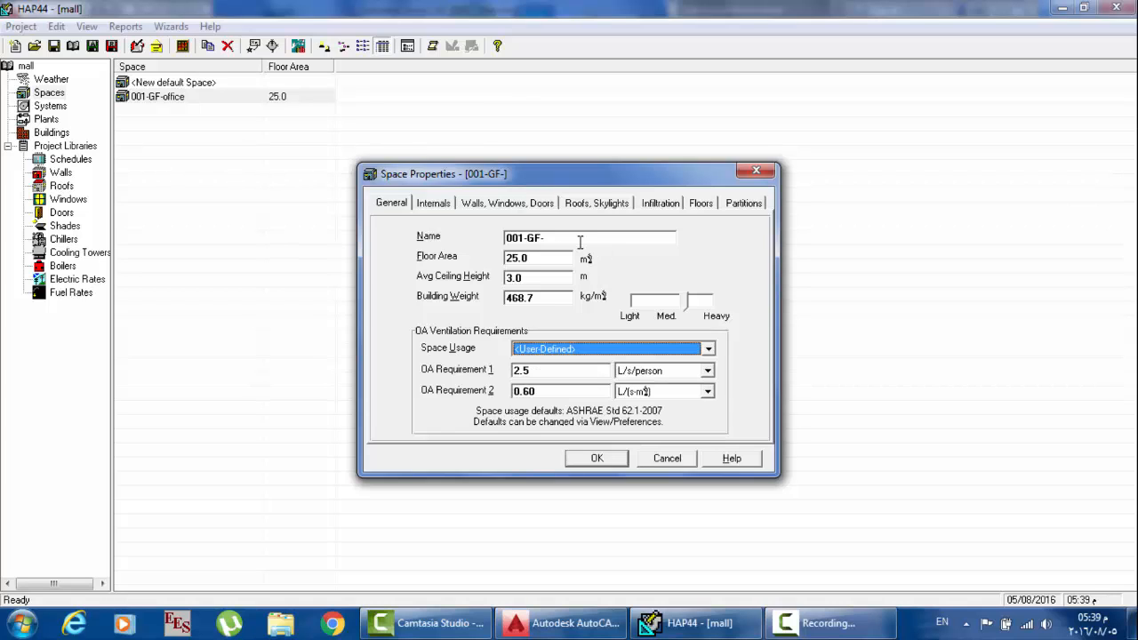
click(579, 242)
click(567, 238)
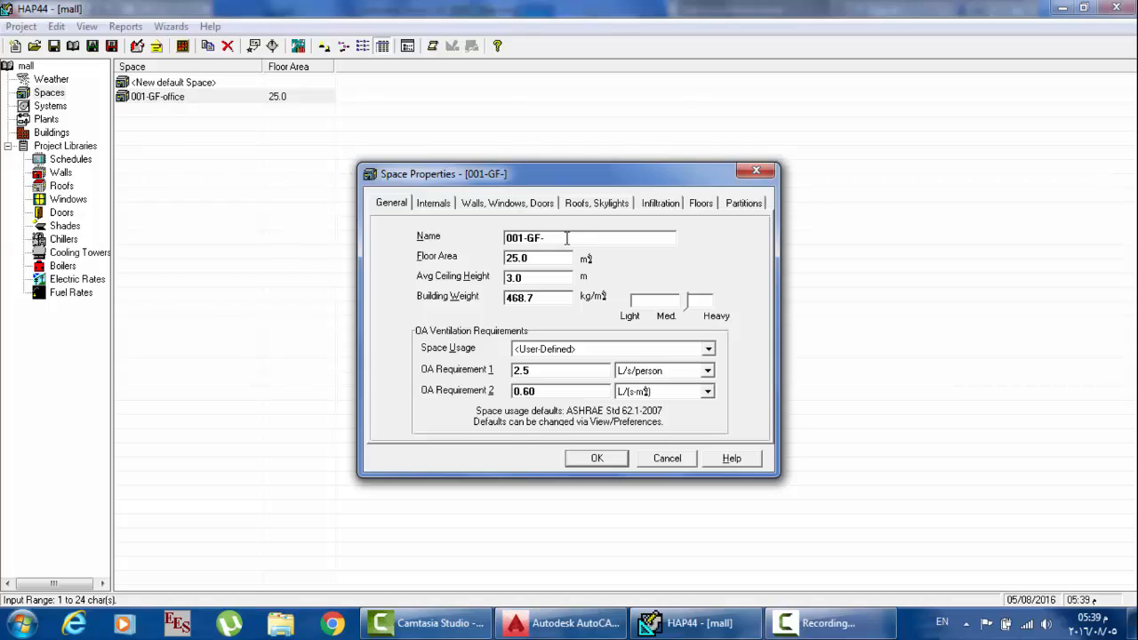
text(G)
text(oa)
key(BackSpace)
key(BackSpace)
key(BackSpace)
Step: Name the duplicated space "002-GF-Guard station" and save its properties
click(711, 350)
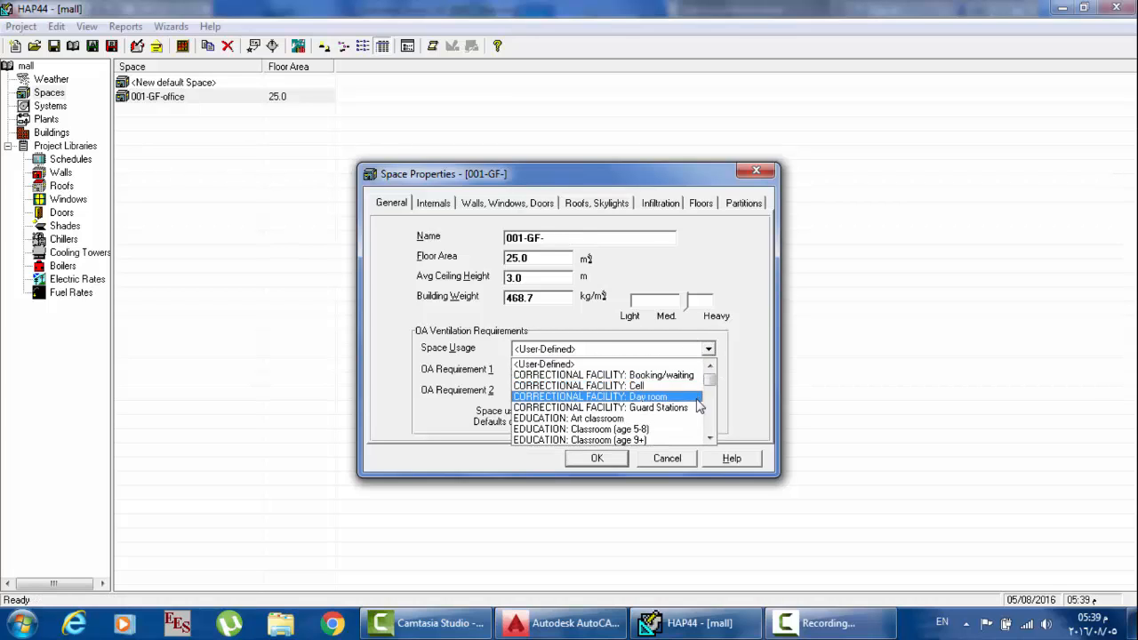
click(582, 242)
click(583, 241)
click(583, 241)
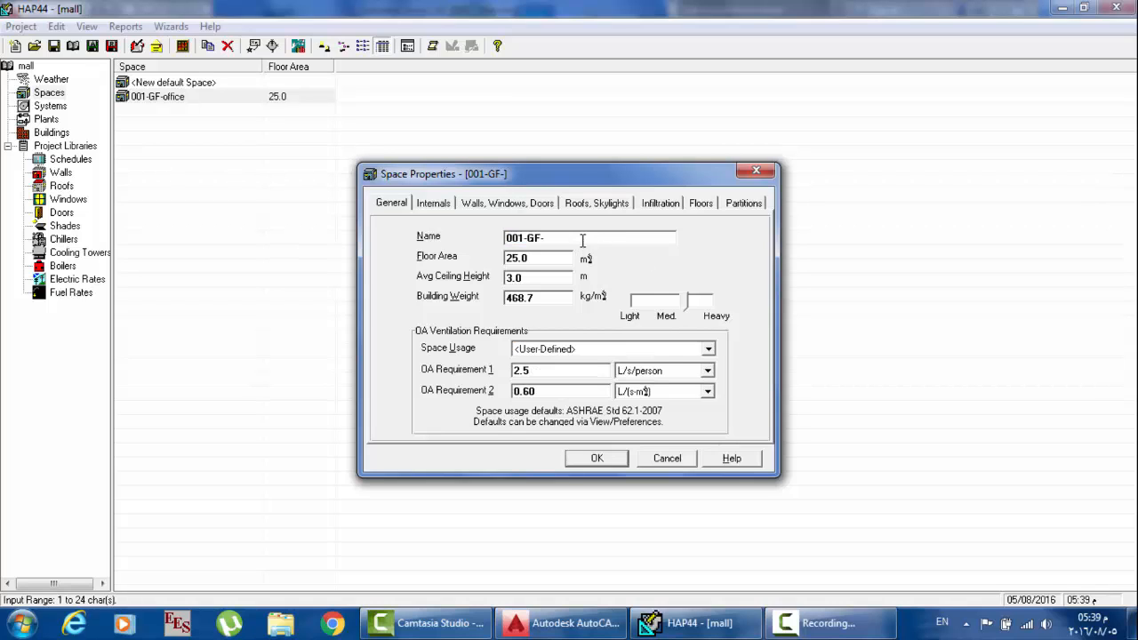
text(Guard)
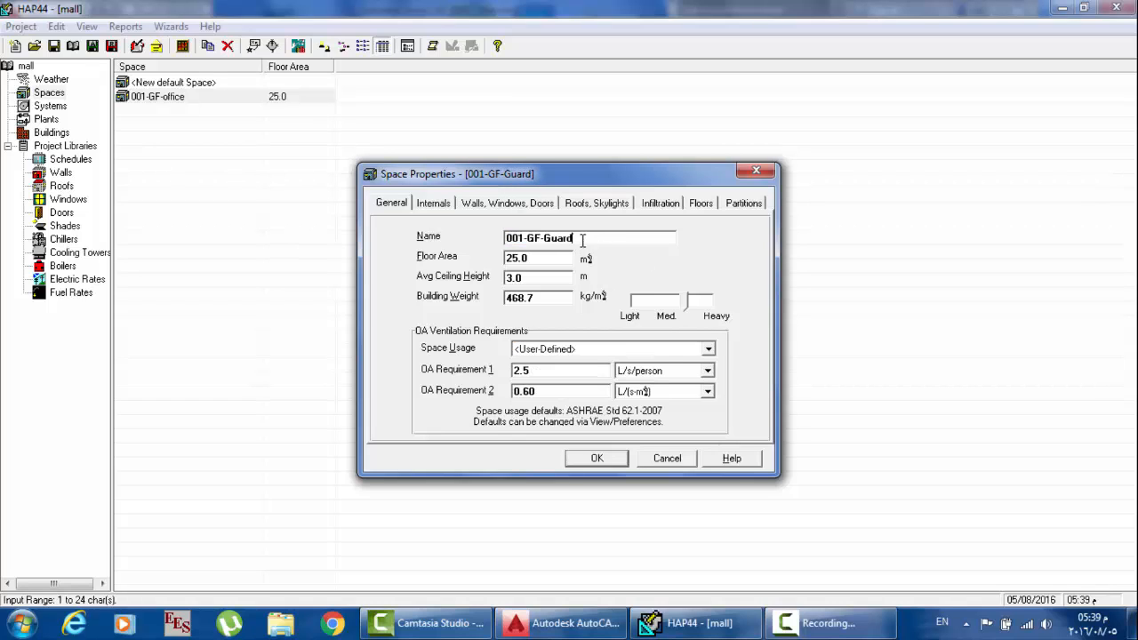
text( statio)
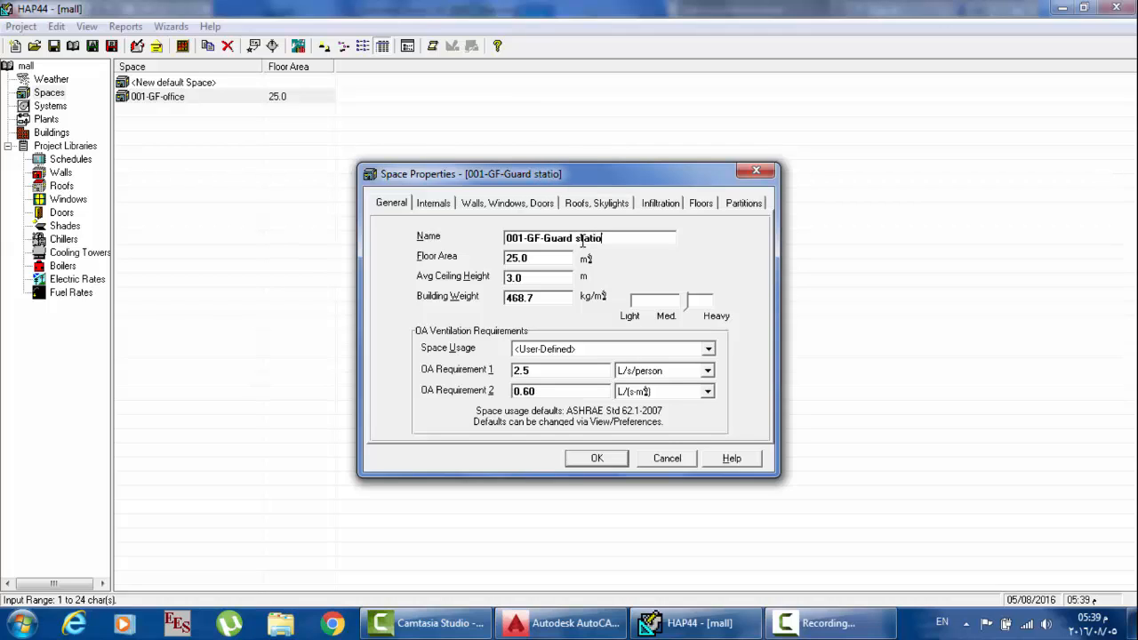
text(n)
key(BackSpace)
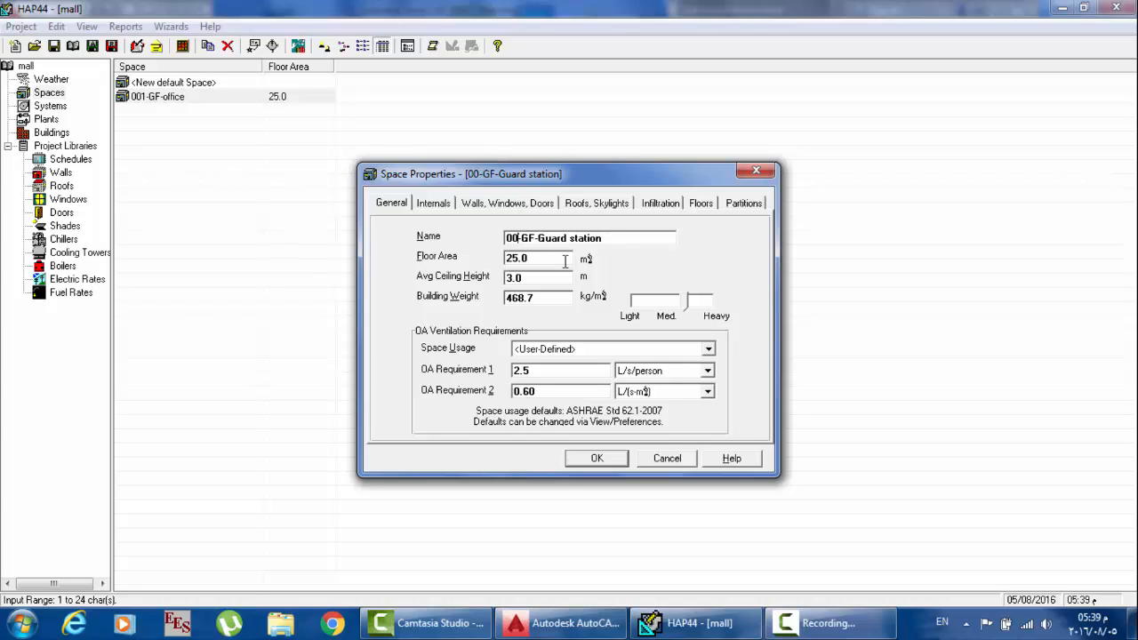
text(2)
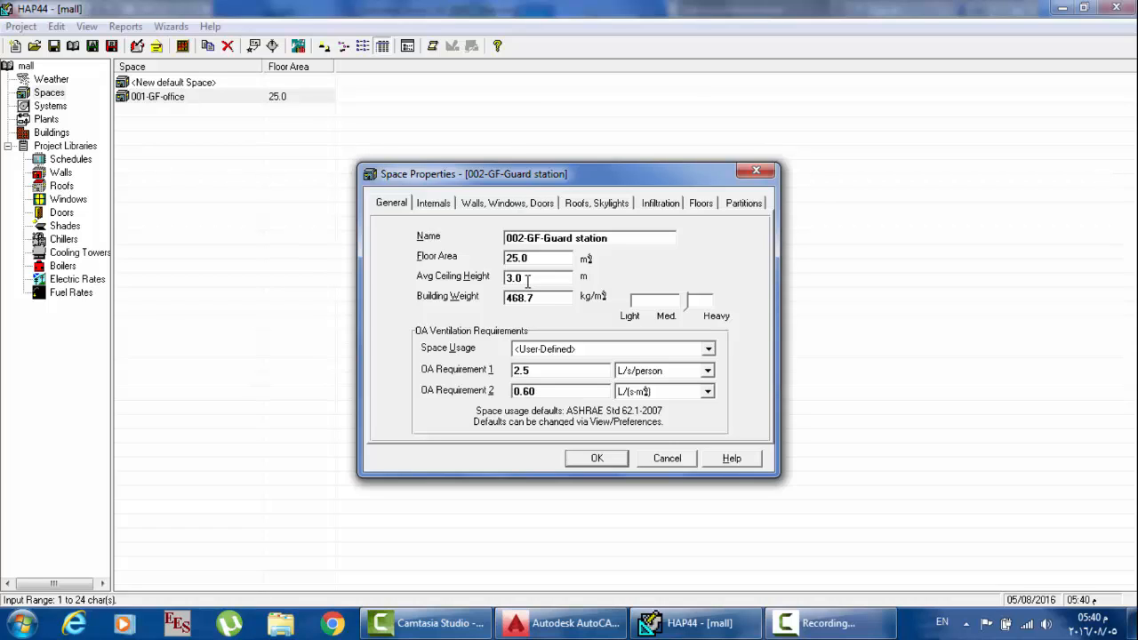
click(597, 458)
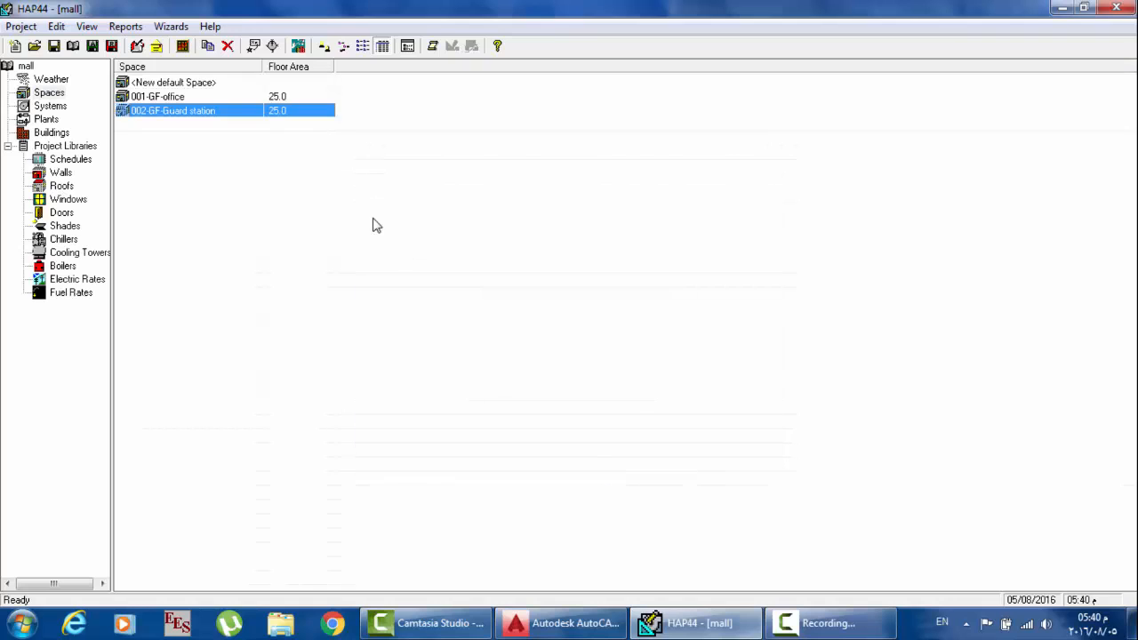
Step: Review the partition data of space 001-GF-office, then switch to AutoCAD and examine the ground-floor partition wall
double_click(165, 96)
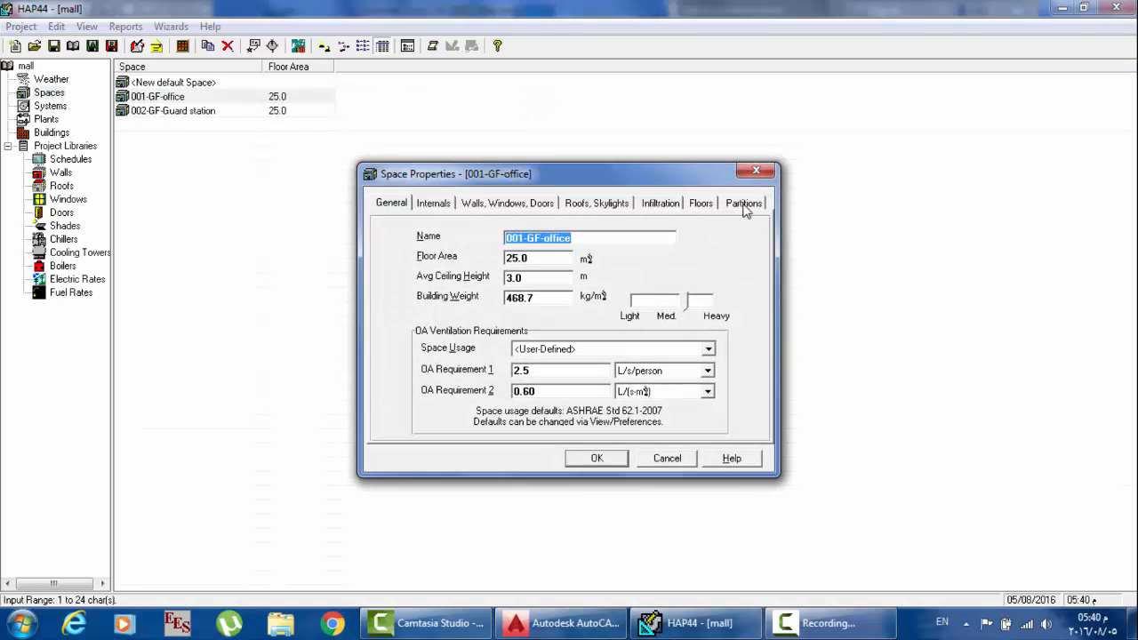
click(741, 205)
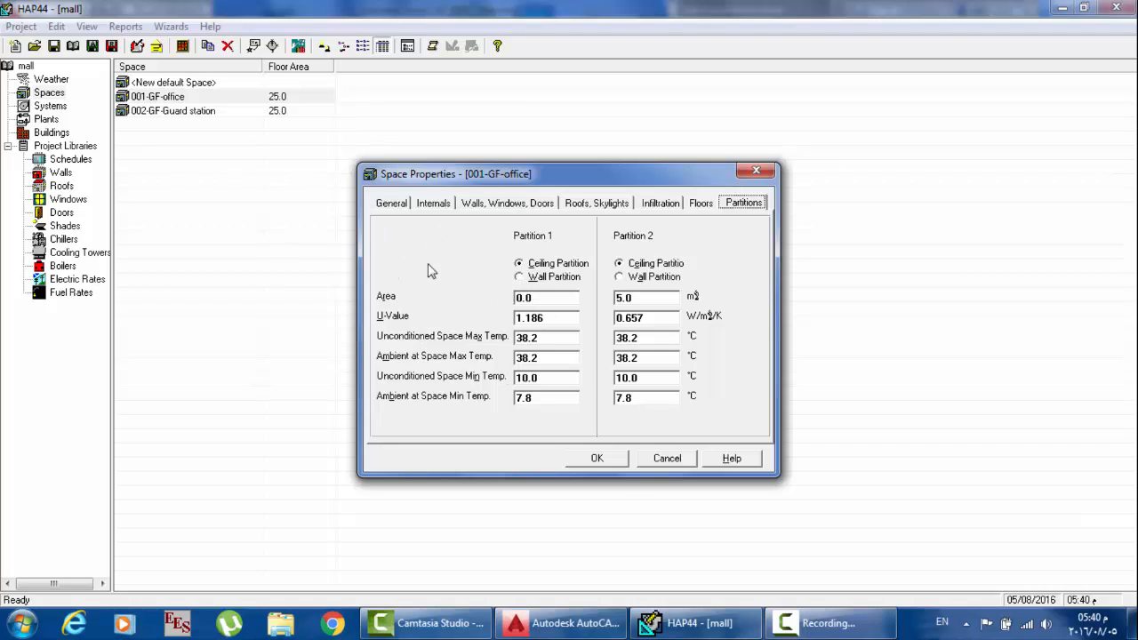
click(551, 623)
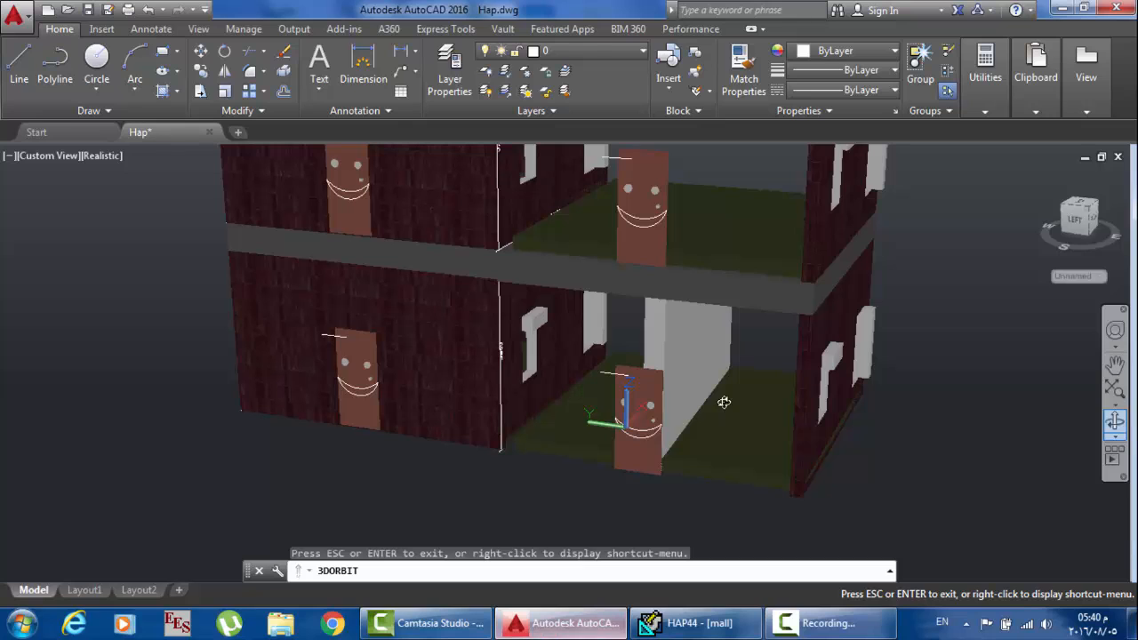
drag(724, 402, 704, 374)
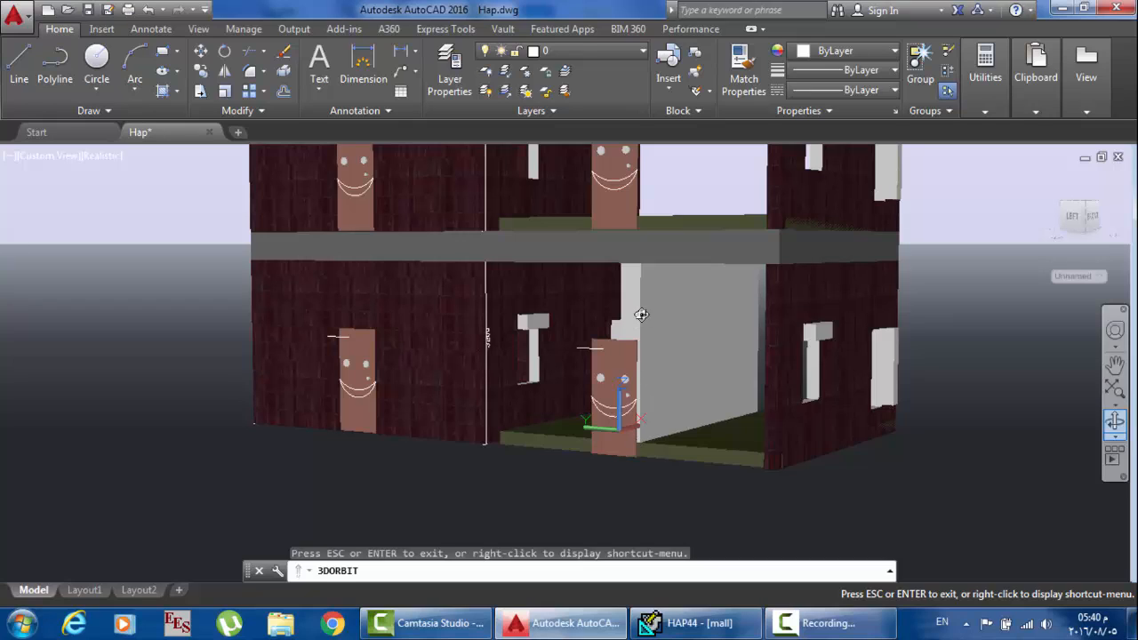
Step: Inspect the ground-floor partition wall from another angle, then switch to HAP and accept the 001-GF-office space properties
drag(640, 312, 669, 321)
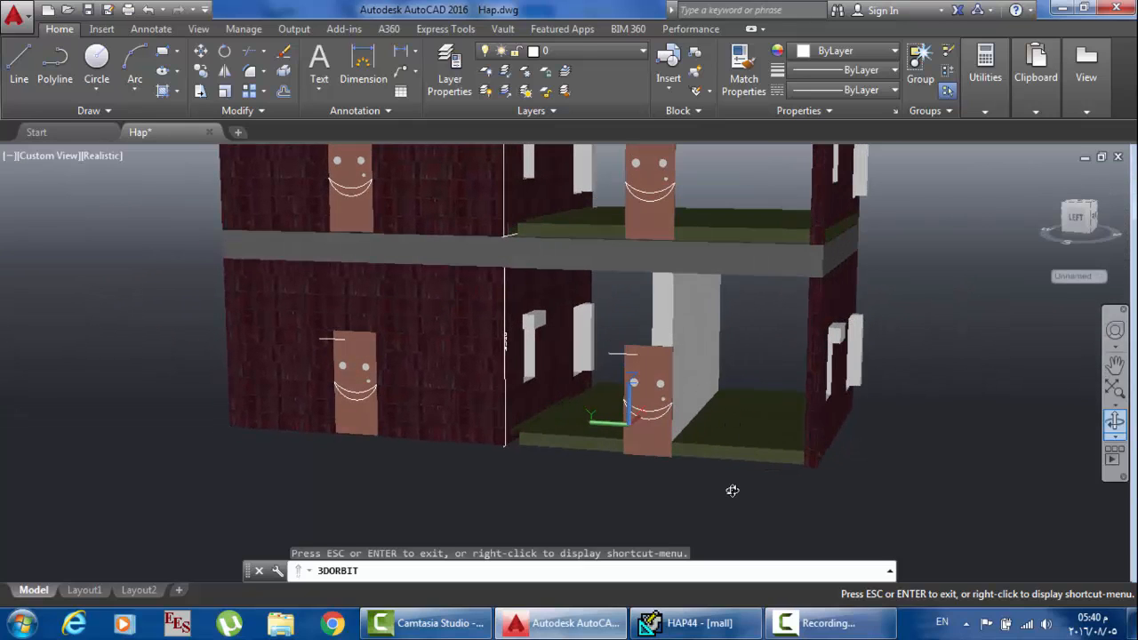
click(693, 623)
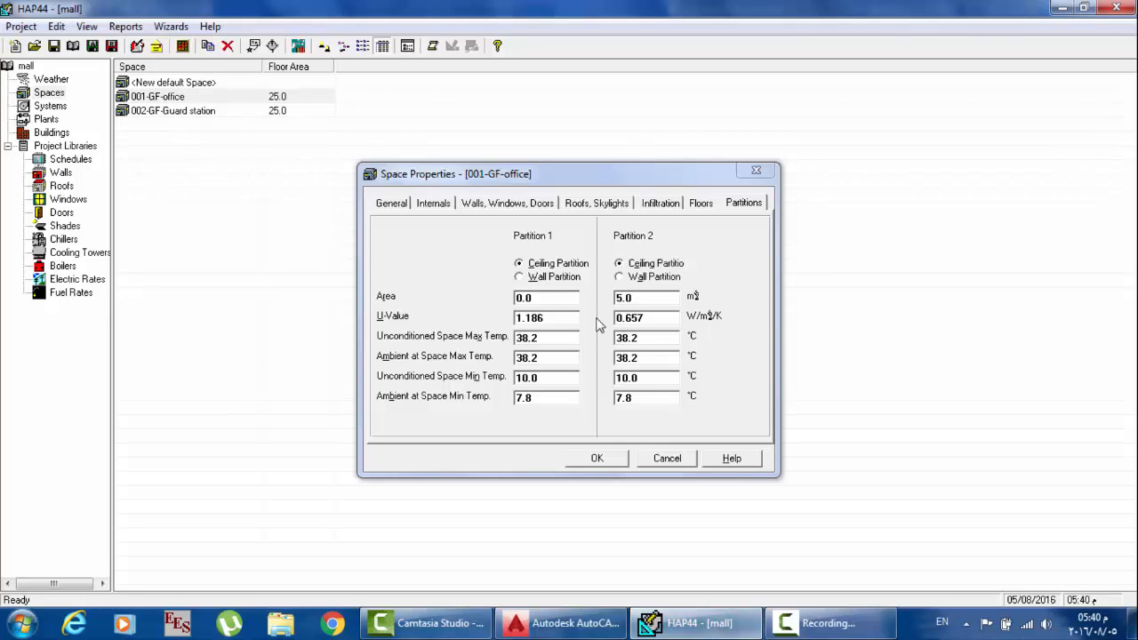
click(599, 458)
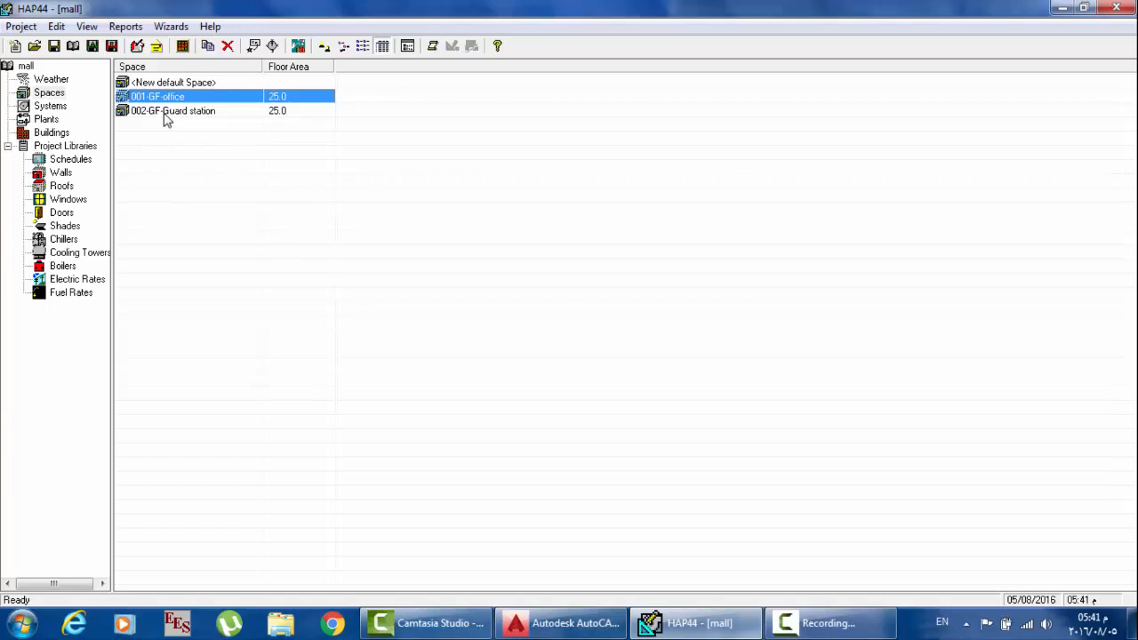
Step: Open the 002-GF-Guard station space and set its space usage to CORRECTIONAL FACILITY: Guard Stations
double_click(165, 113)
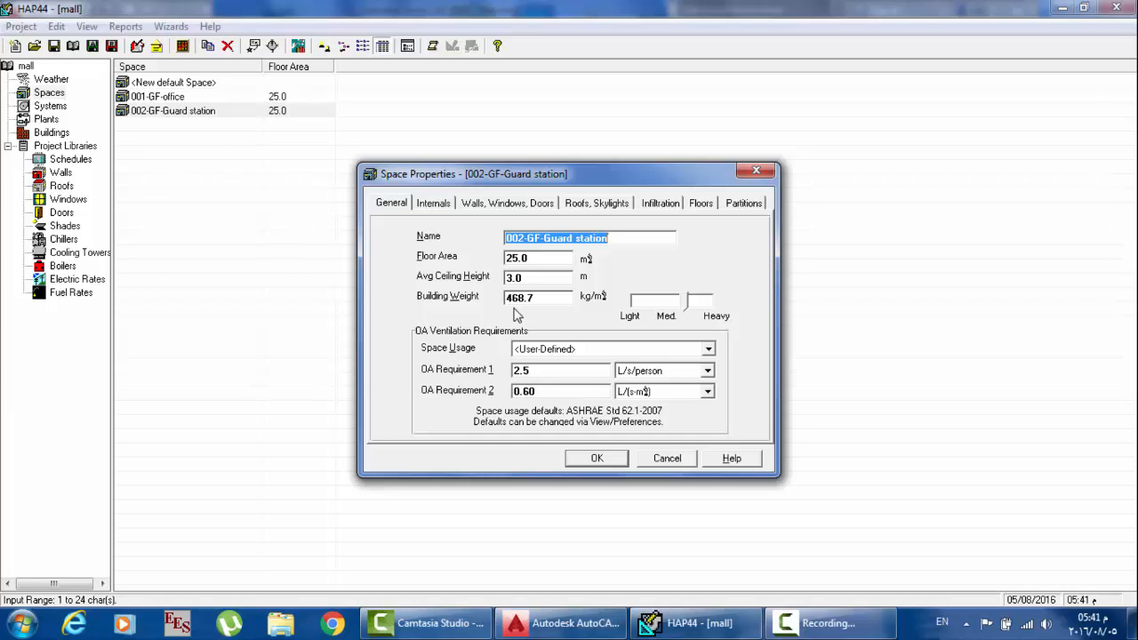
click(709, 354)
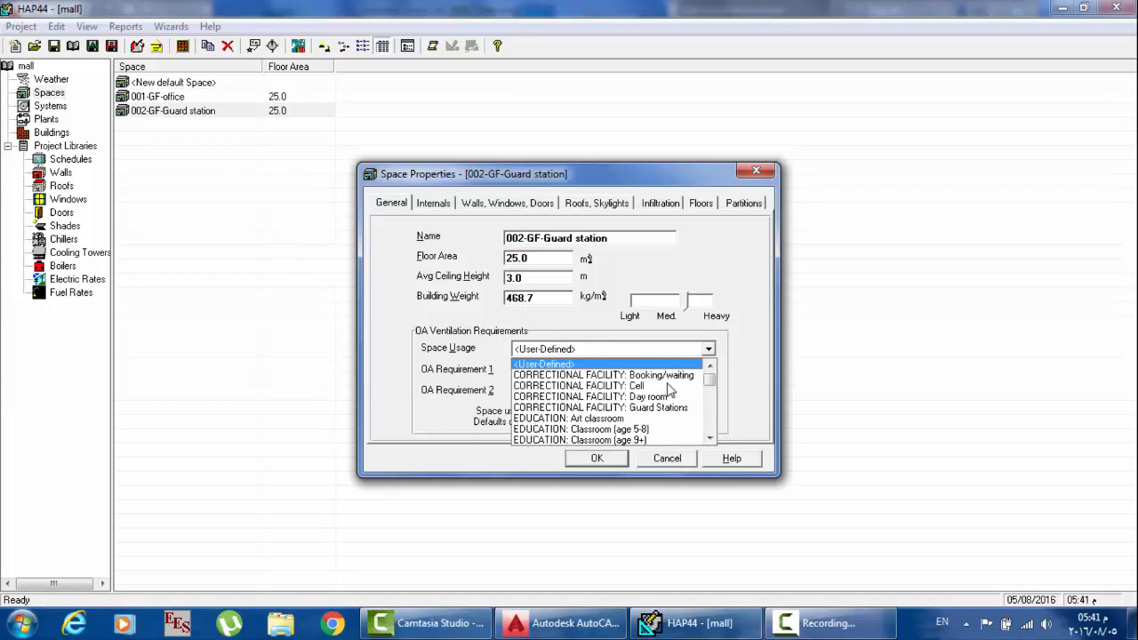
click(709, 439)
click(709, 439)
click(709, 439)
click(710, 439)
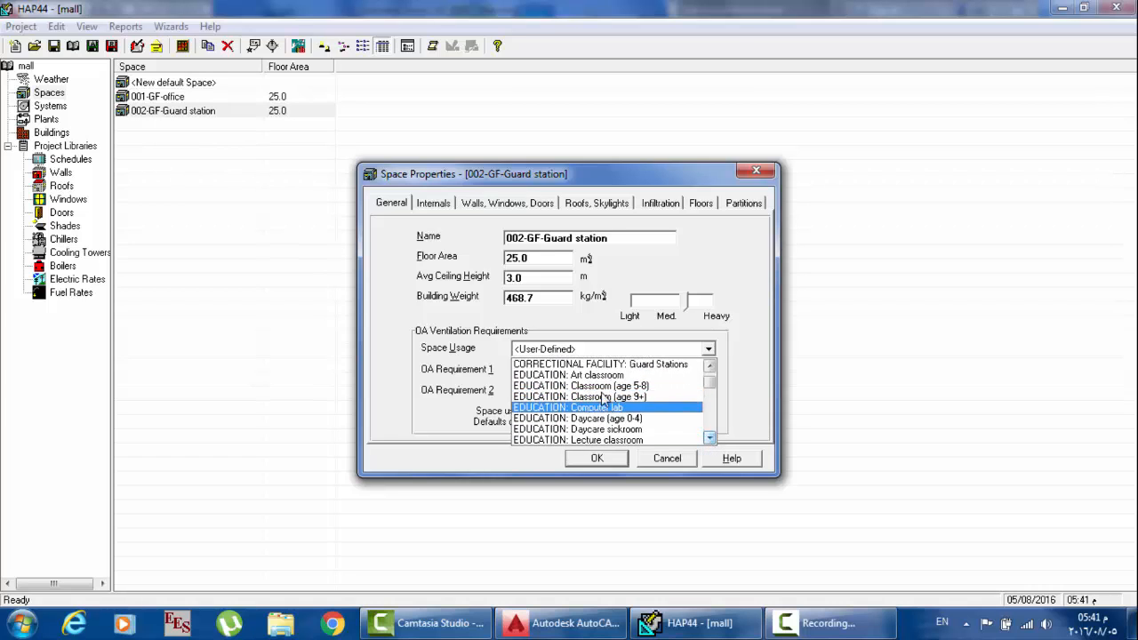
click(709, 366)
click(709, 365)
click(710, 365)
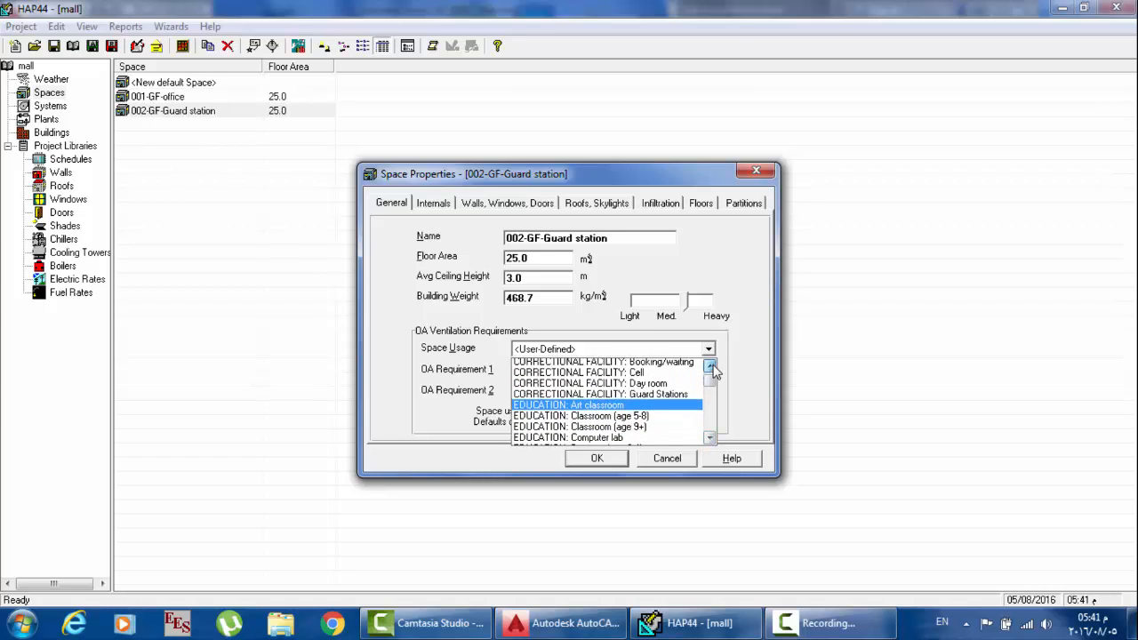
click(710, 366)
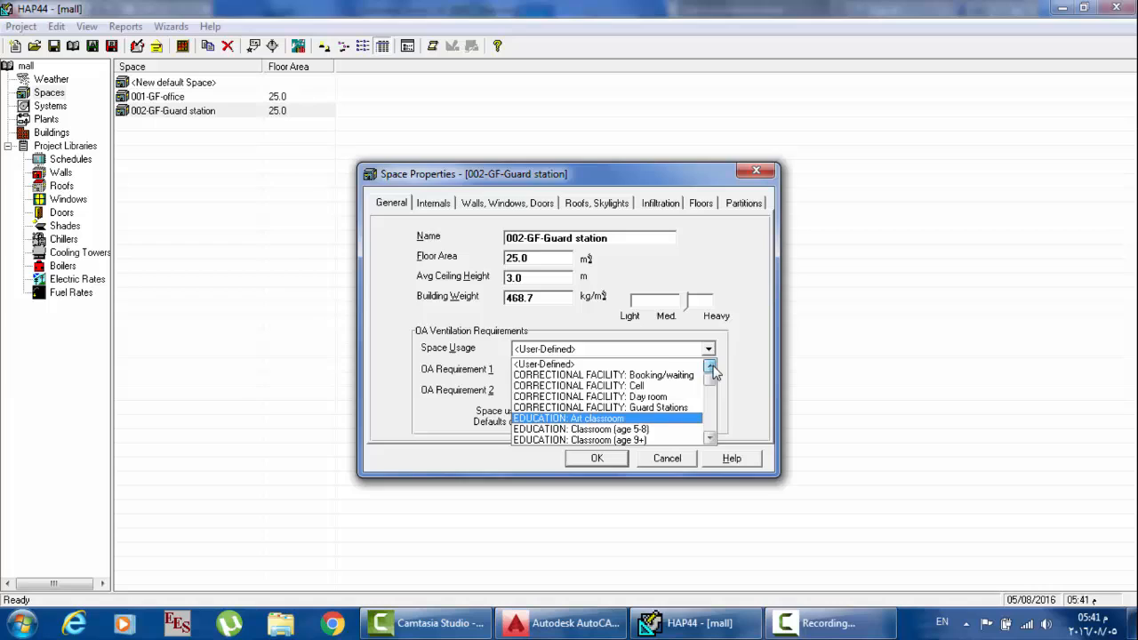
click(680, 407)
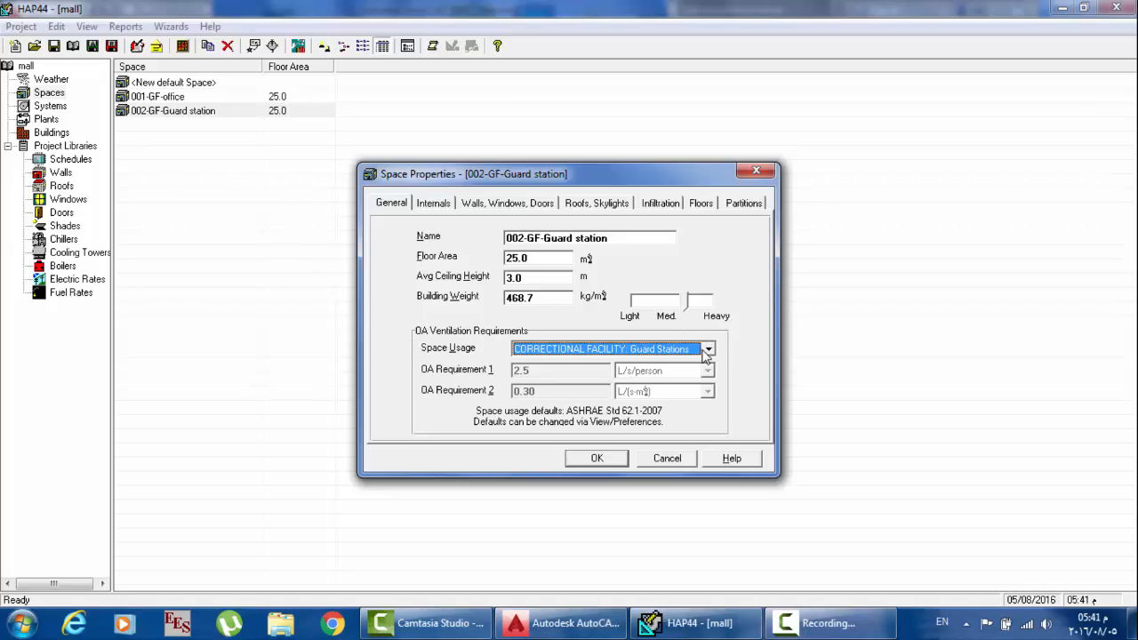
Step: Set the guard station's space usage to User-Defined, keeping the guard station ventilation rates, and save the space properties
click(707, 350)
scroll(640, 400, up, 3)
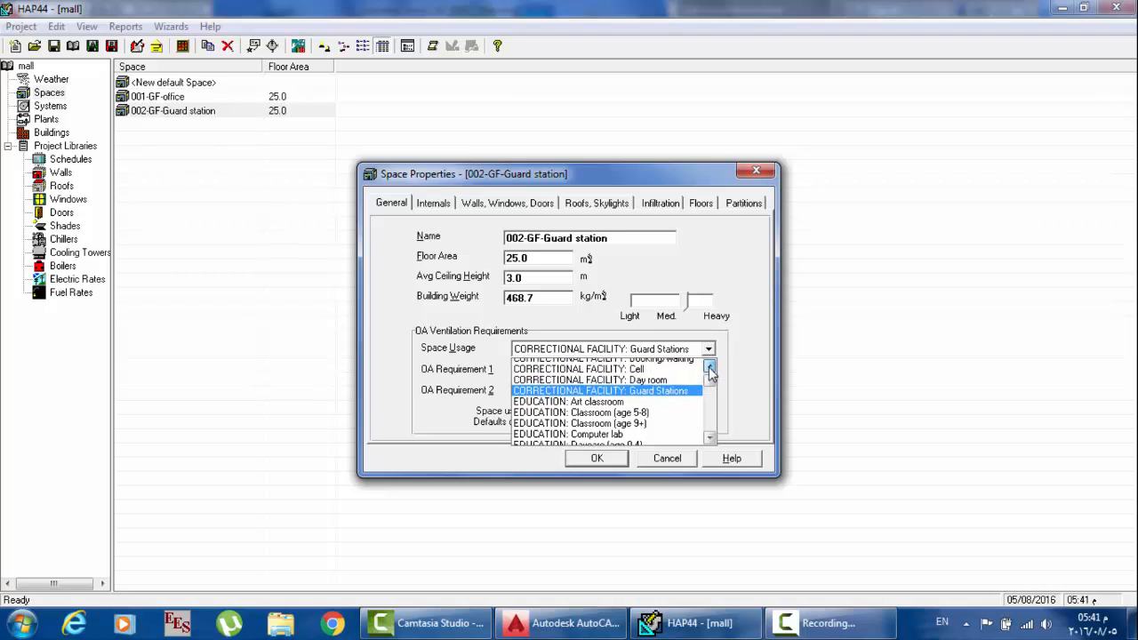
click(591, 366)
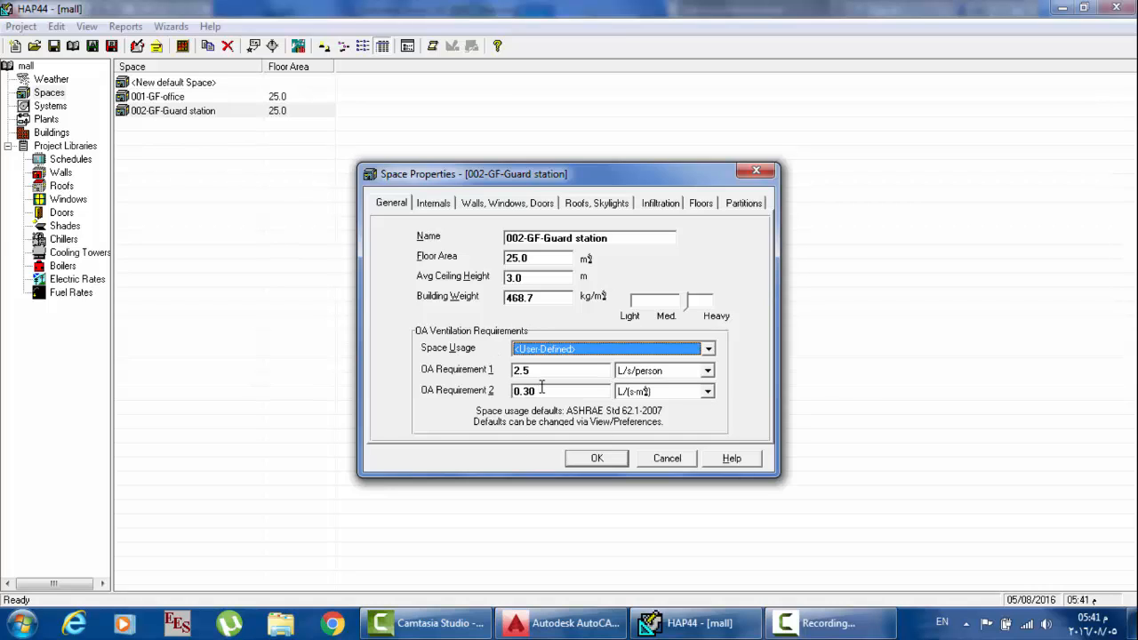
click(707, 350)
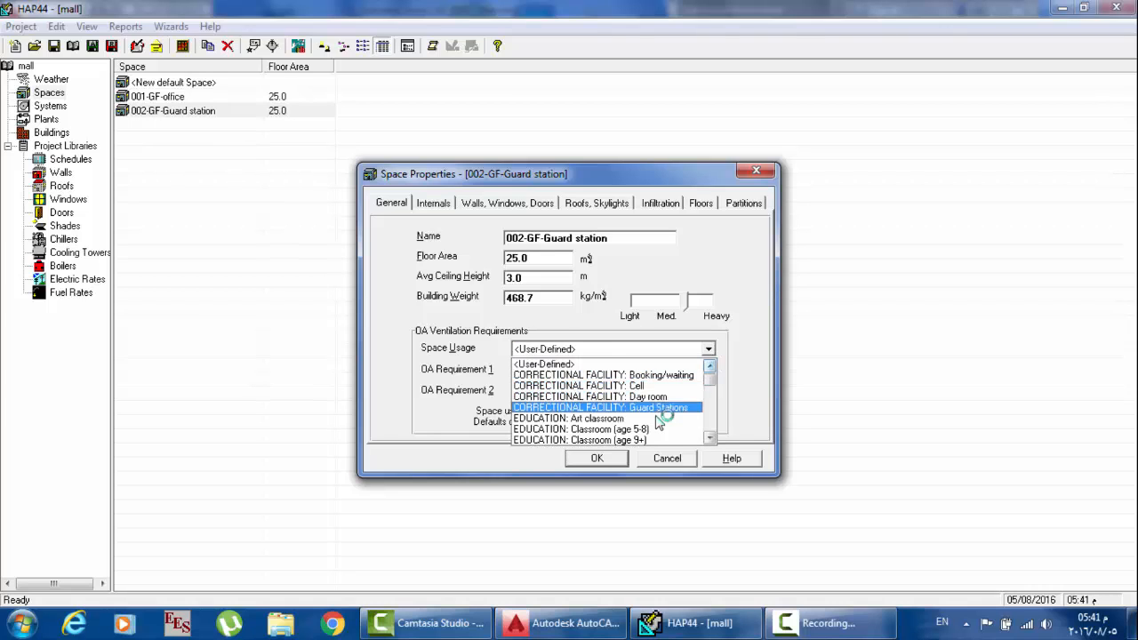
click(729, 399)
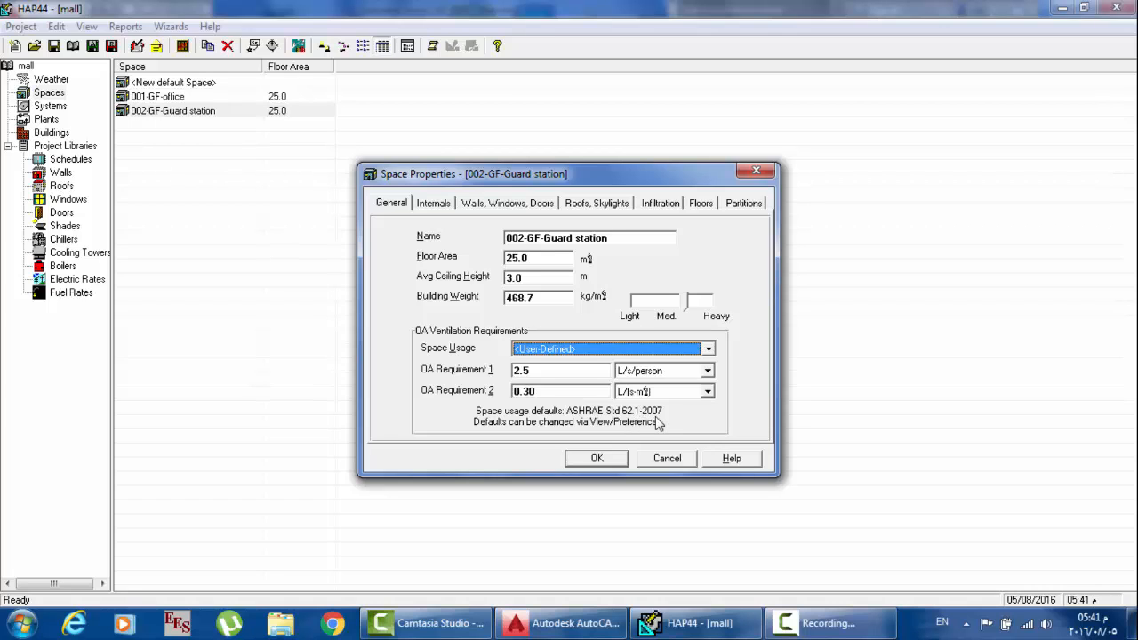
click(615, 459)
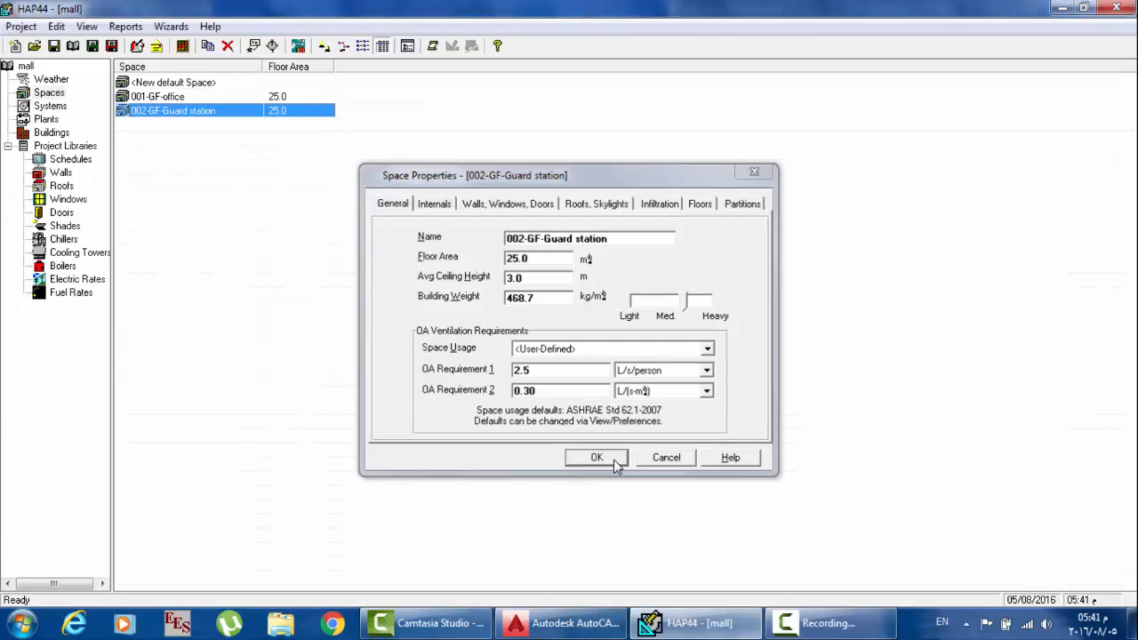
Step: Review the available ventilation default standards in the project preferences and keep ASHRAE Std 62.1-2007
click(23, 28)
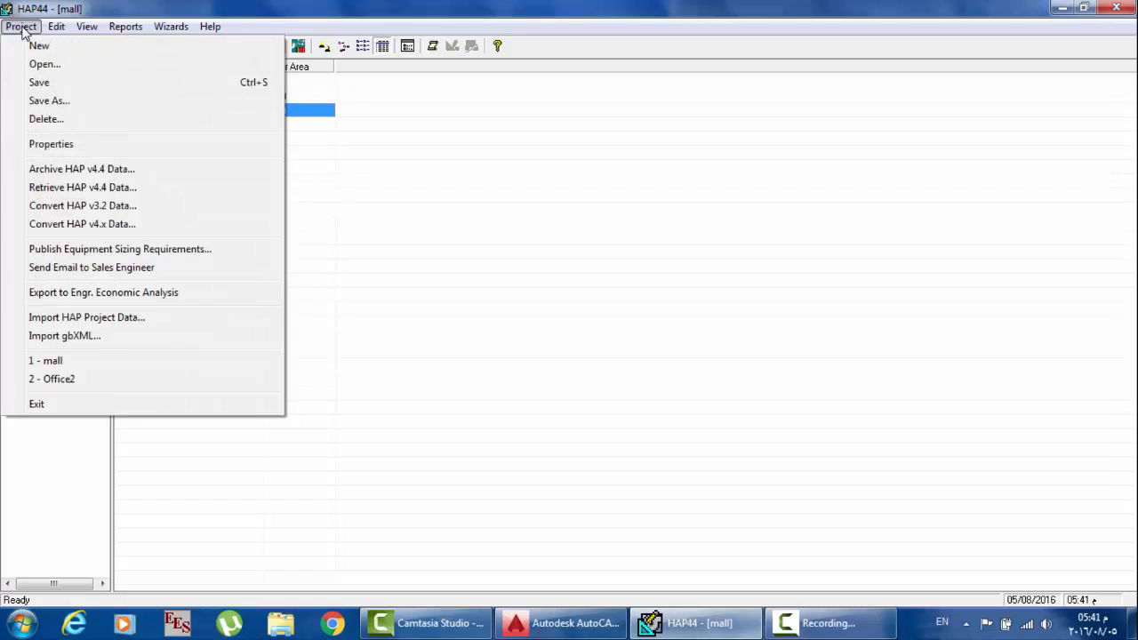
mouse_move(128, 33)
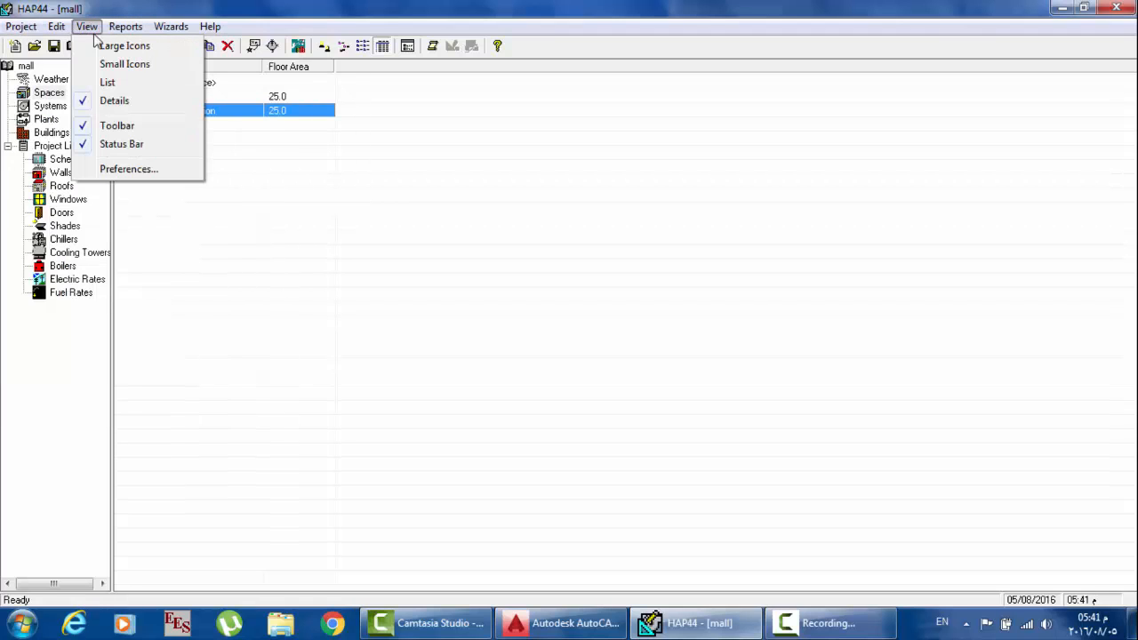
click(117, 168)
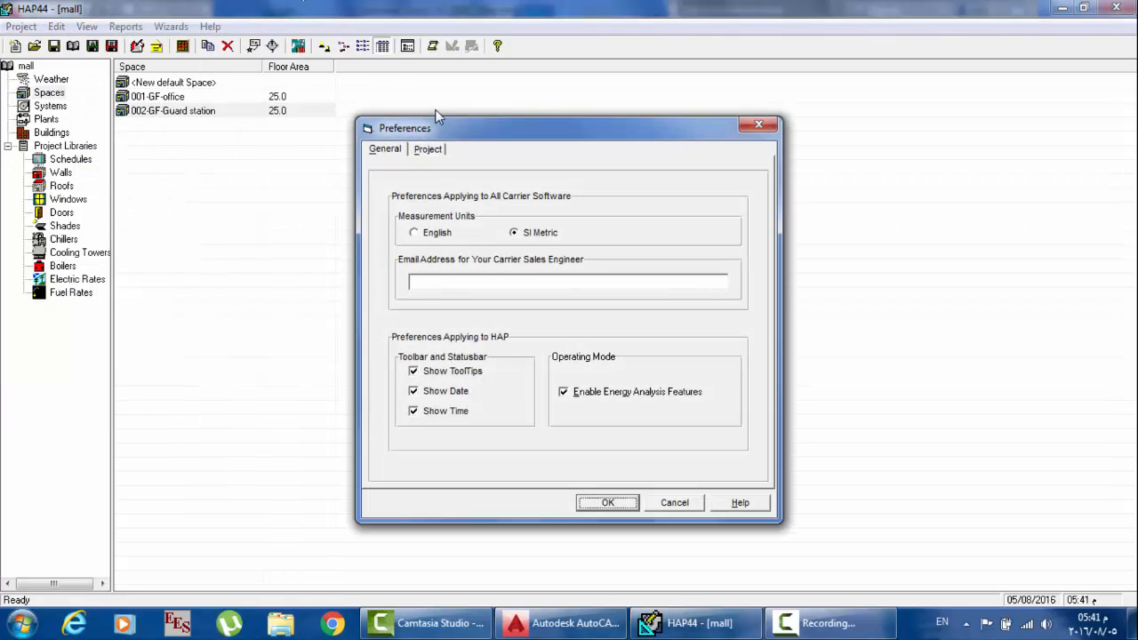
click(431, 149)
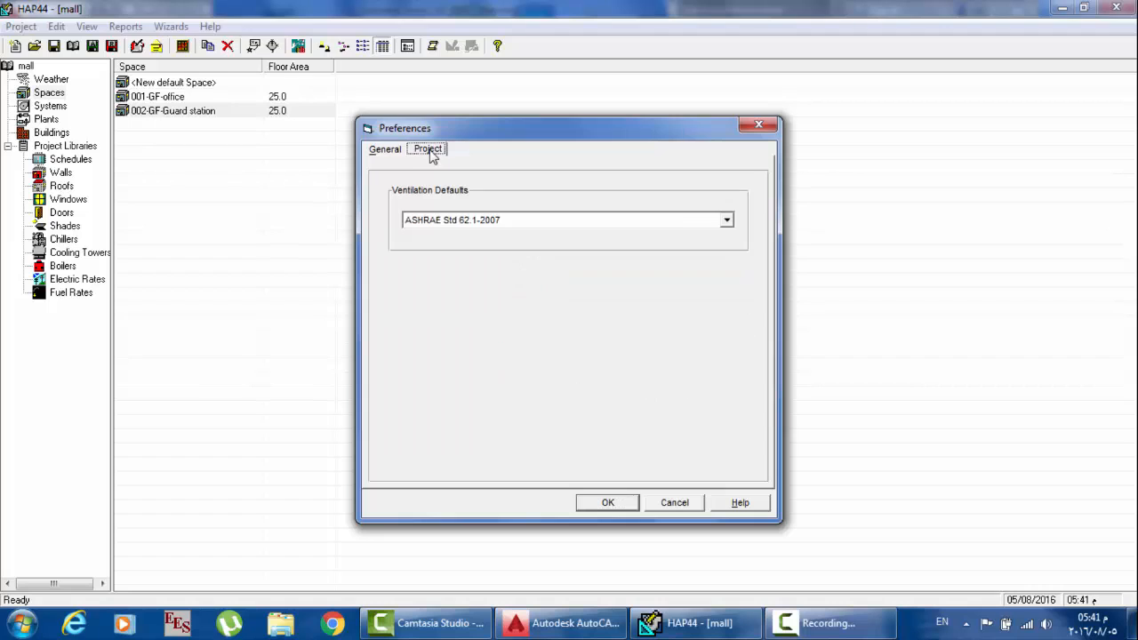
click(727, 221)
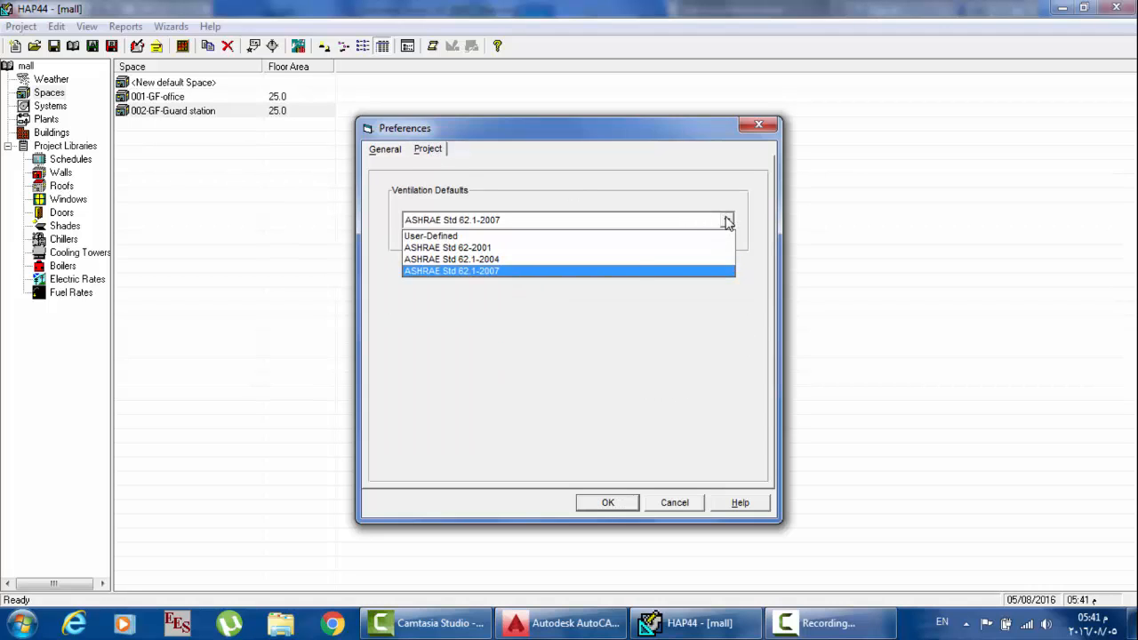
click(680, 358)
click(619, 509)
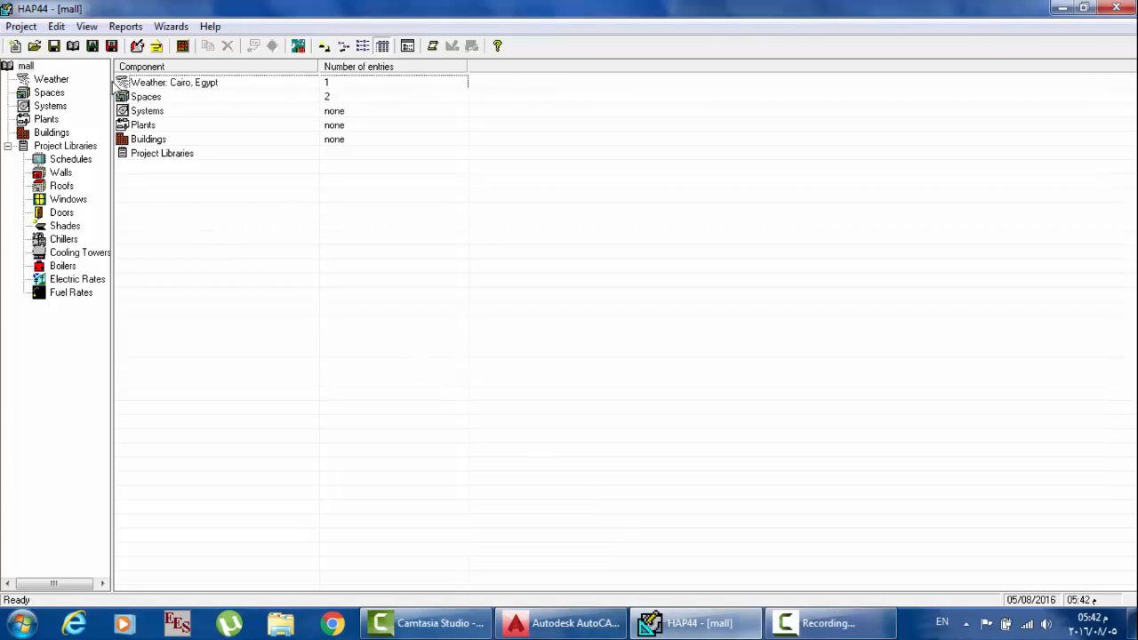
Step: Check the ventilation requirements of space 001-GF-office, close it unchanged and open 002-GF-Guard station to check the same data
double_click(153, 98)
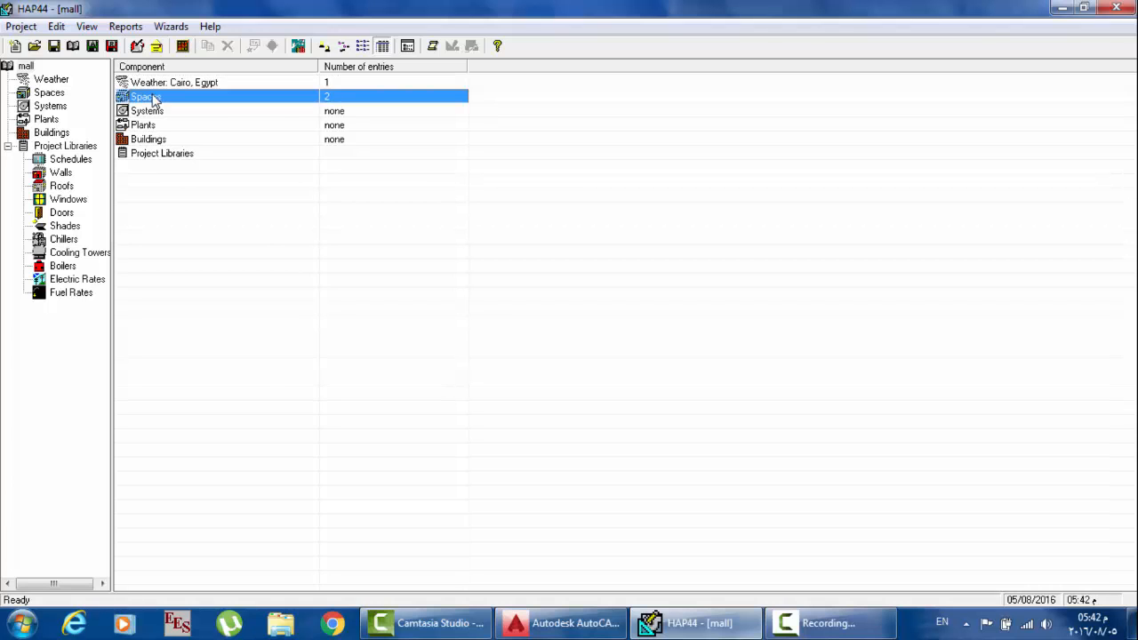
double_click(151, 96)
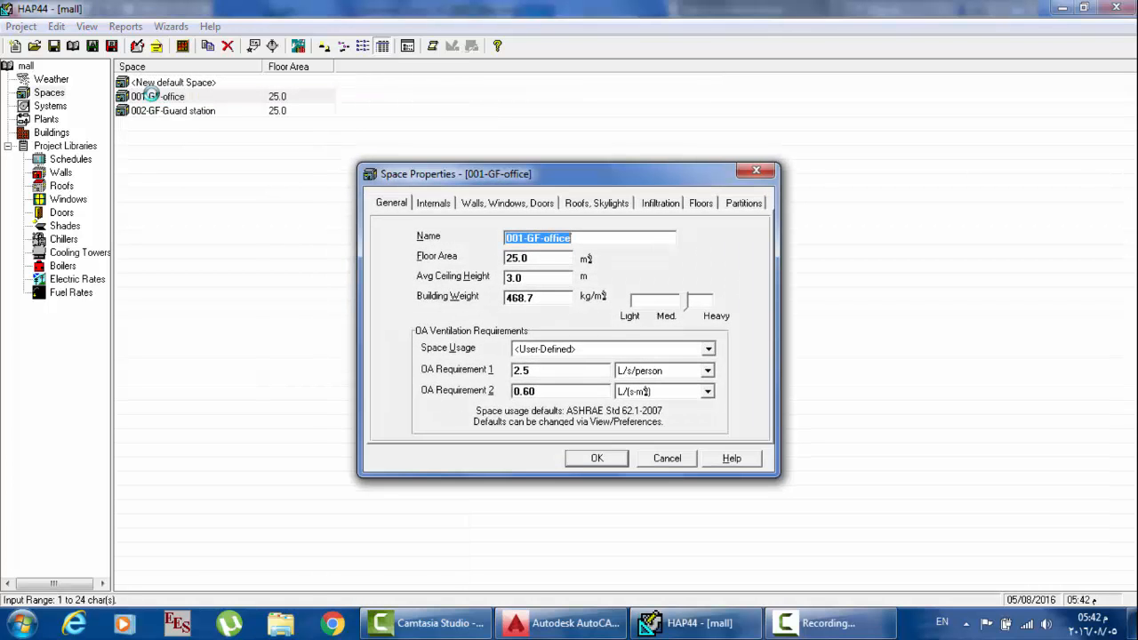
click(676, 459)
double_click(158, 110)
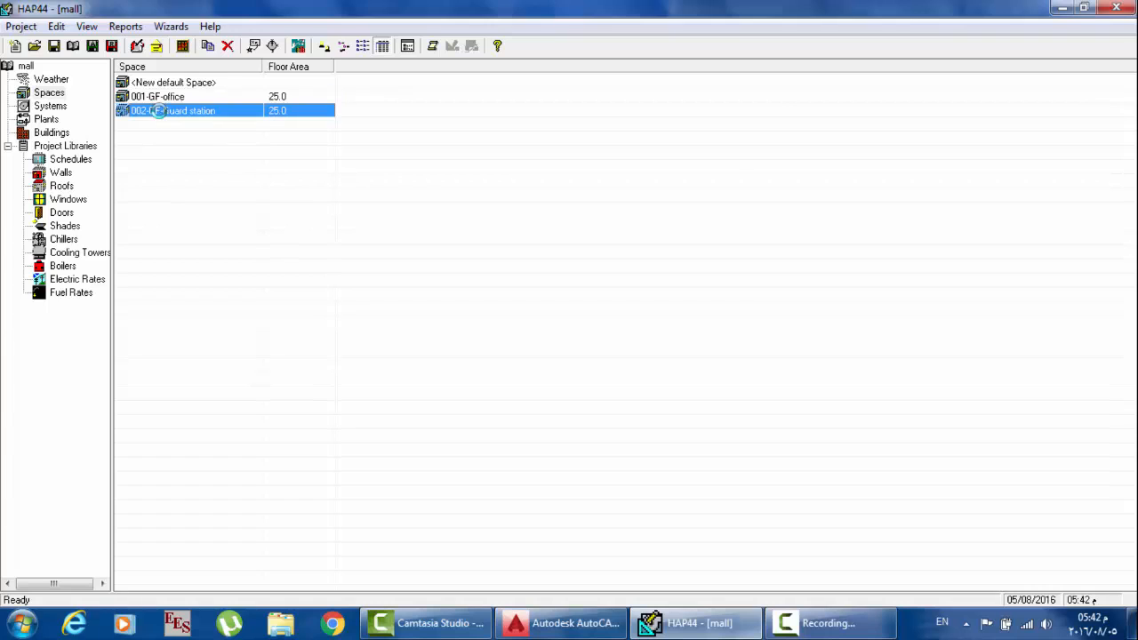
click(827, 623)
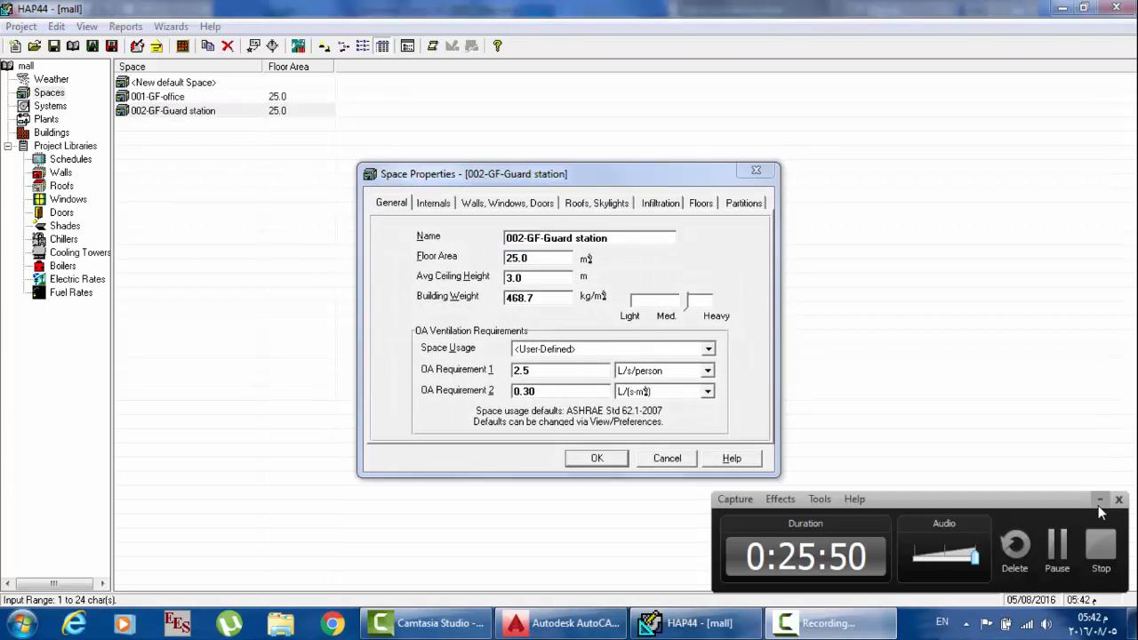
click(1098, 505)
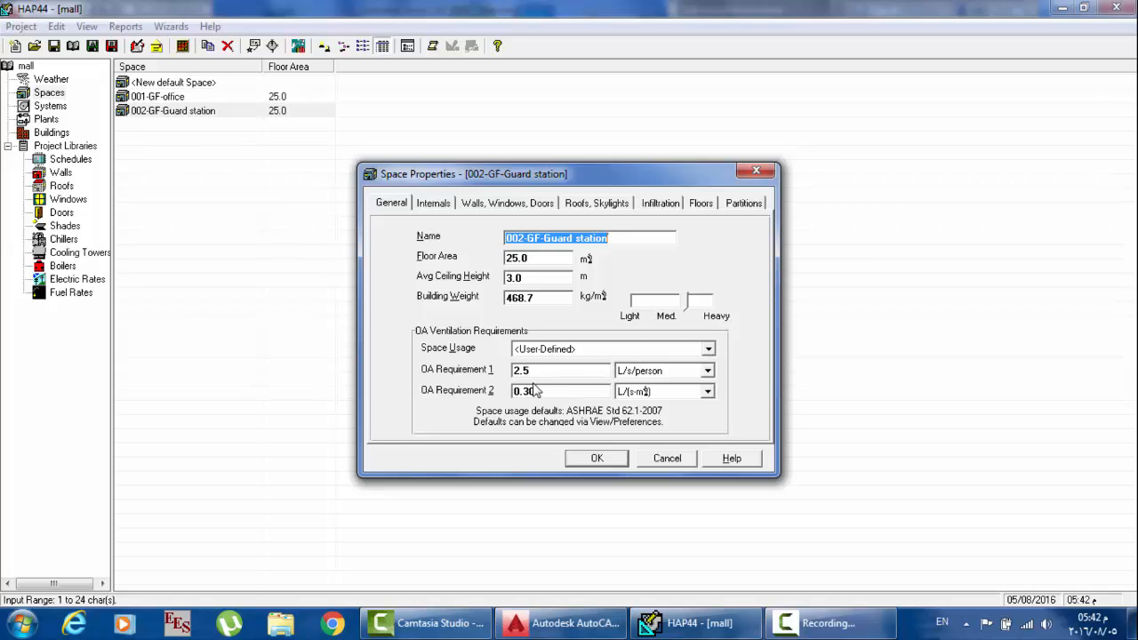
click(538, 370)
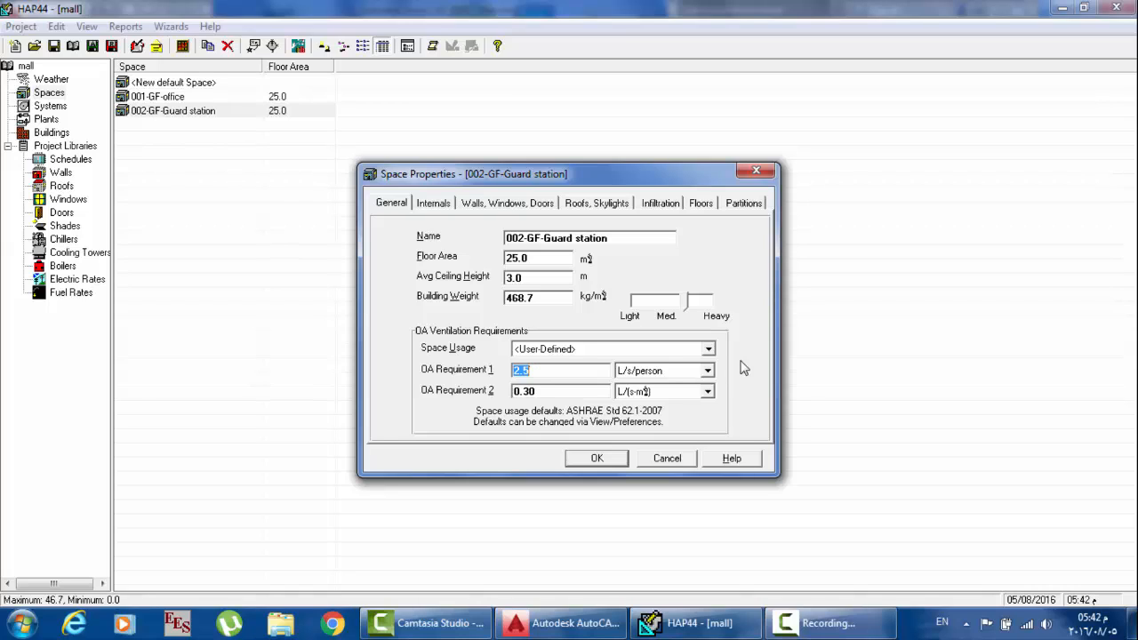
Step: Examine the guard station's internal loads, walls, roofs, infiltration, floor and partition data, consulting the AutoCAD model for the walls
click(433, 202)
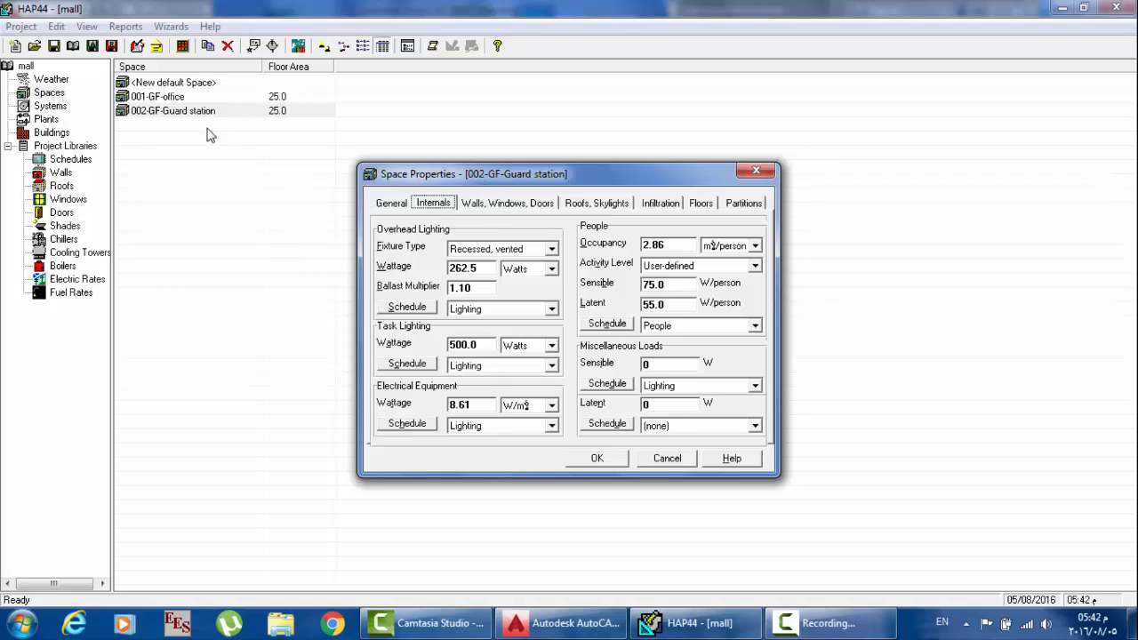
click(513, 204)
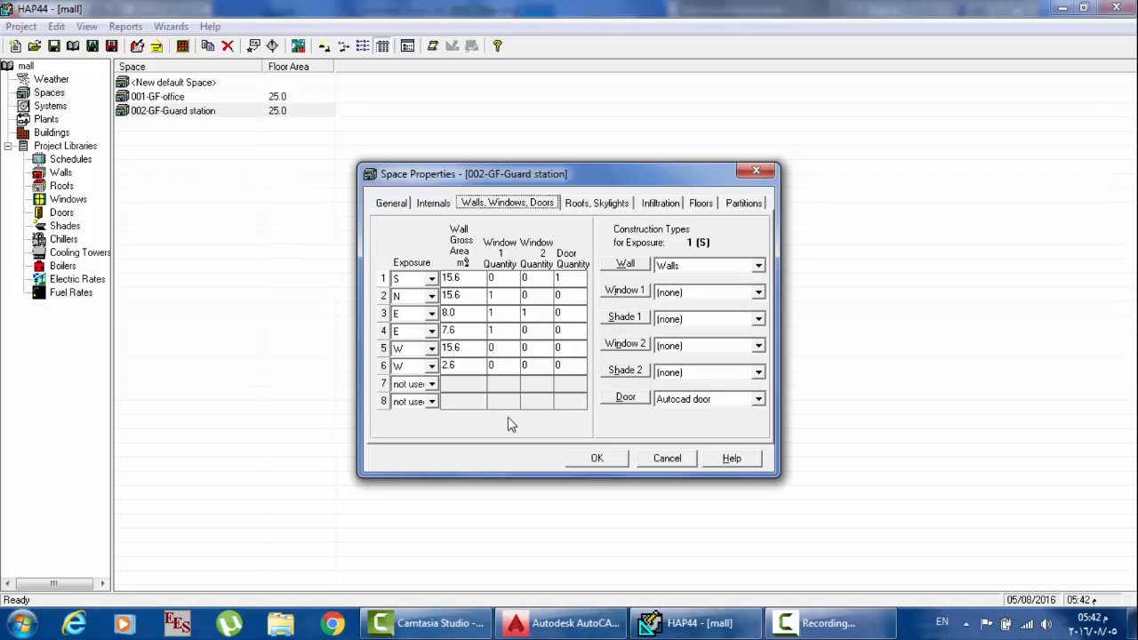
click(560, 623)
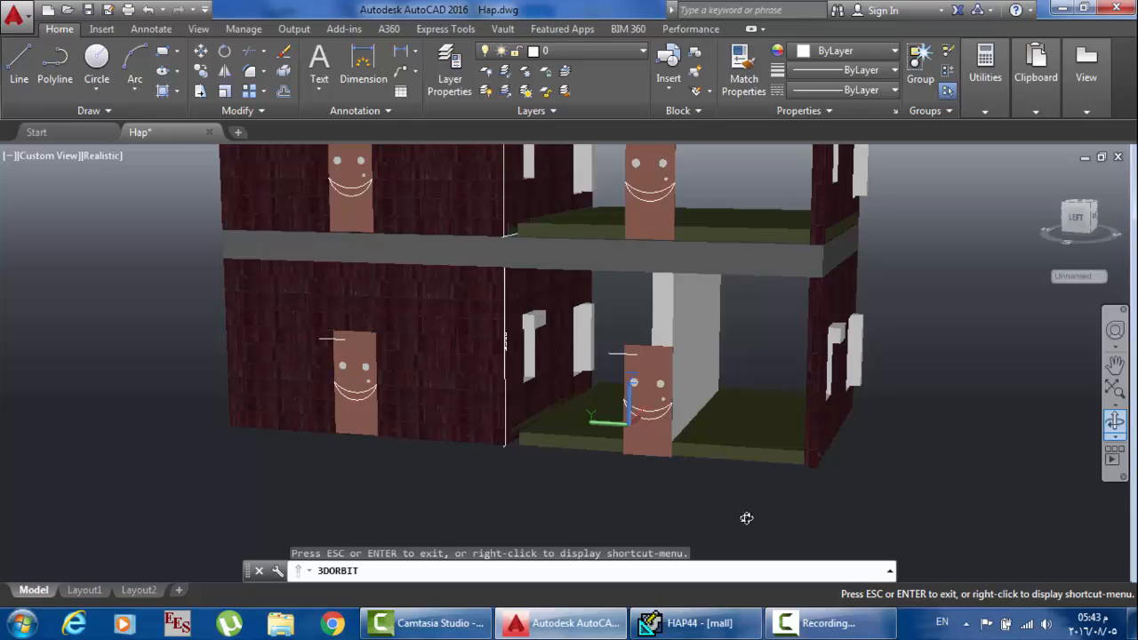
click(697, 622)
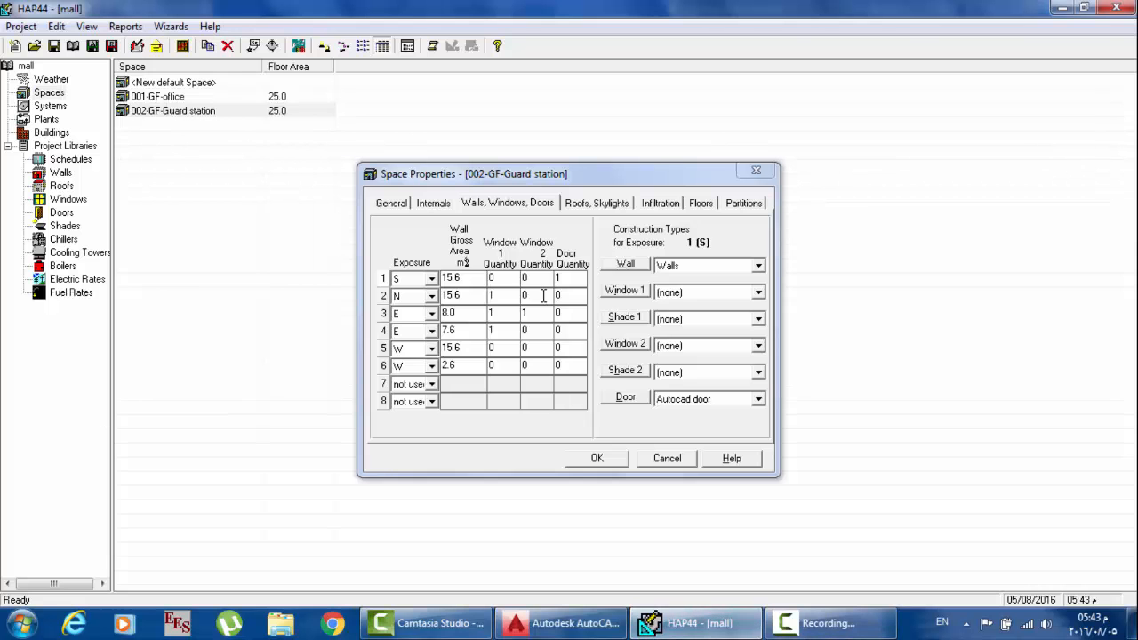
click(607, 204)
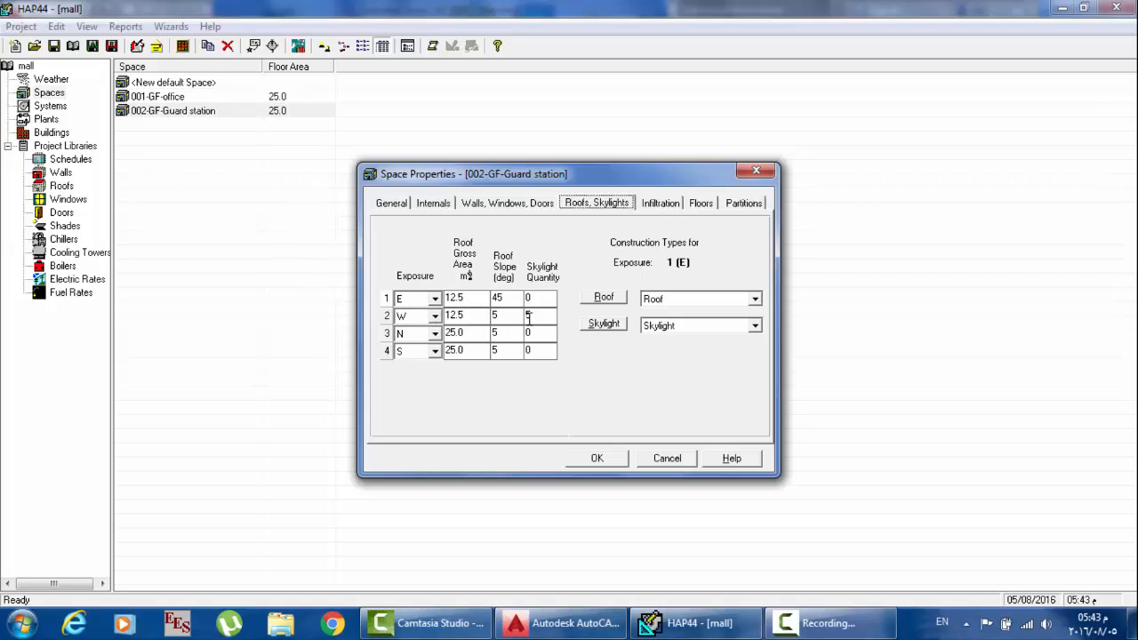
click(671, 205)
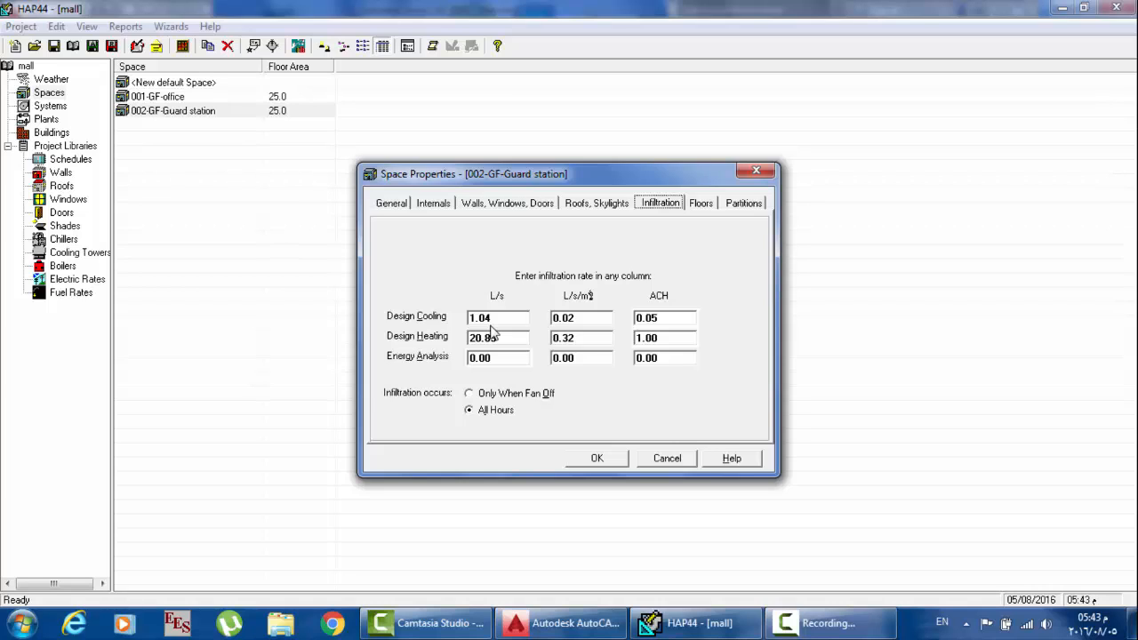
click(708, 208)
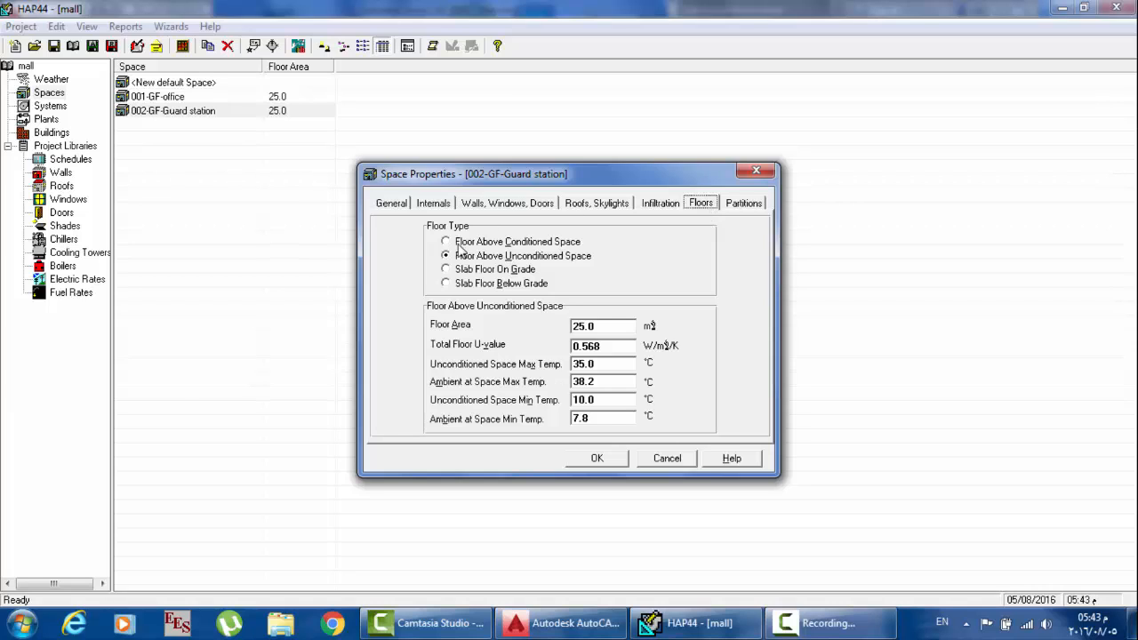
click(751, 207)
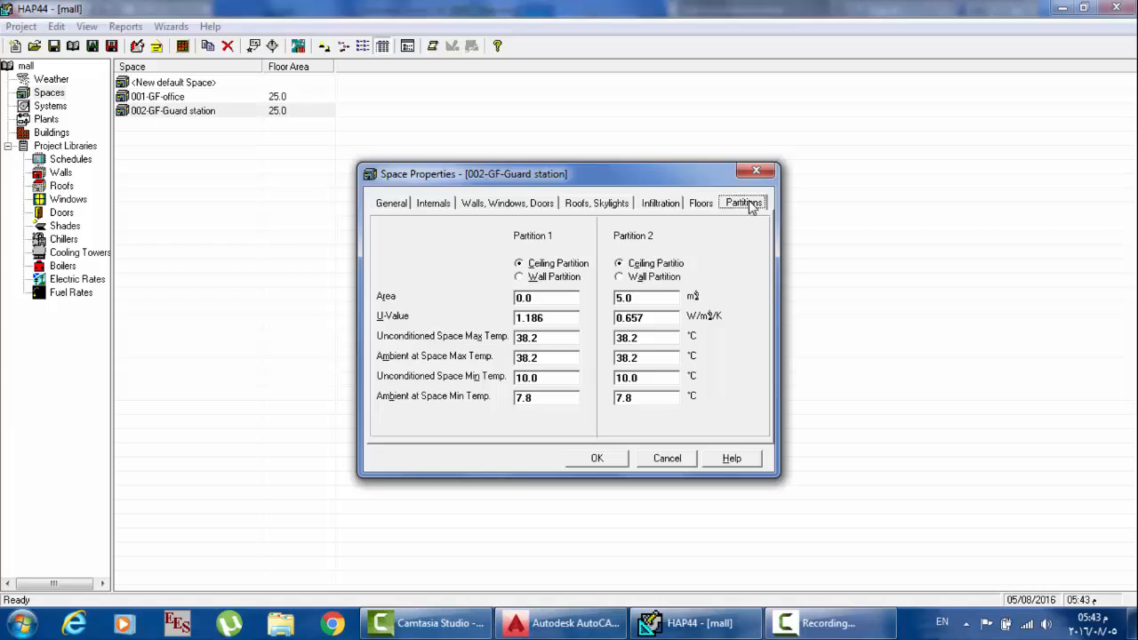
click(704, 205)
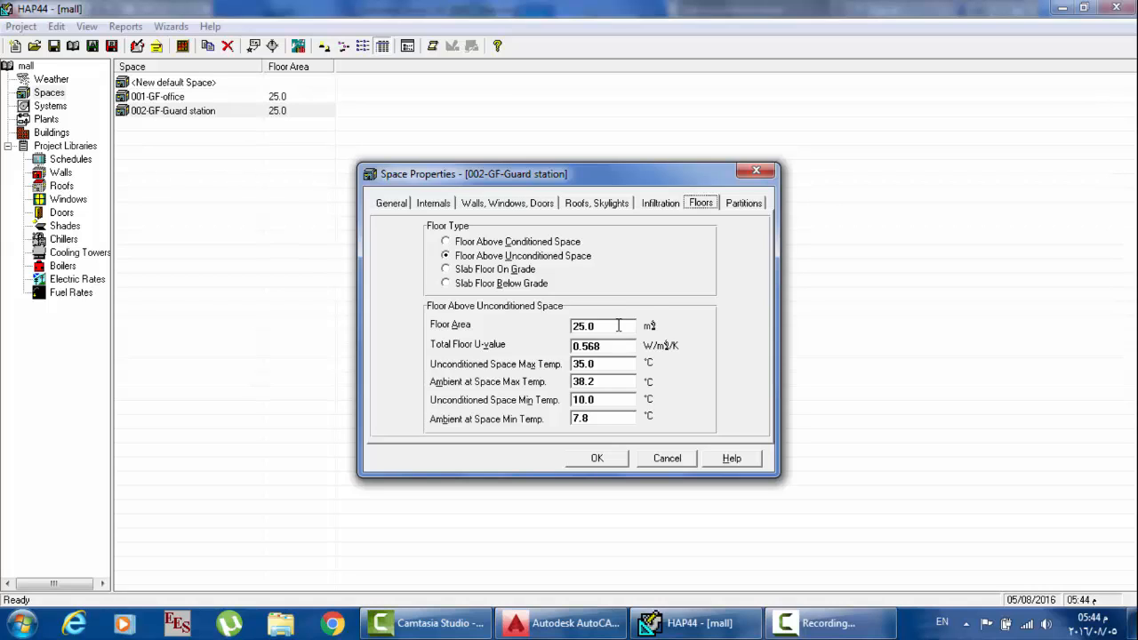
Step: Check the guard station's partition data and accept the space properties
click(755, 203)
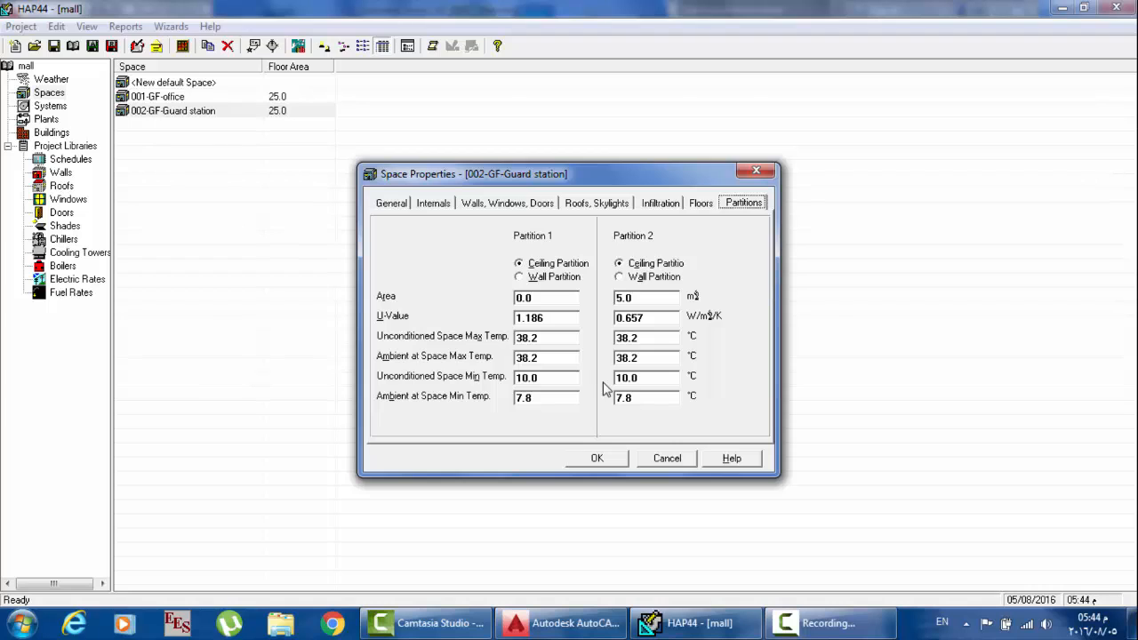
click(602, 457)
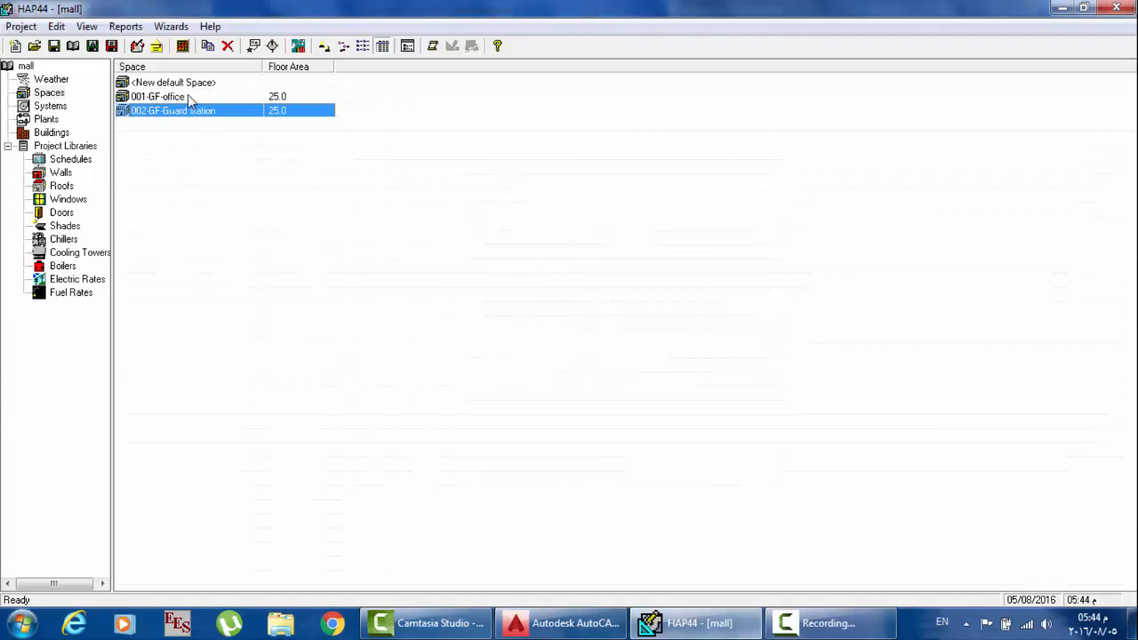
click(175, 86)
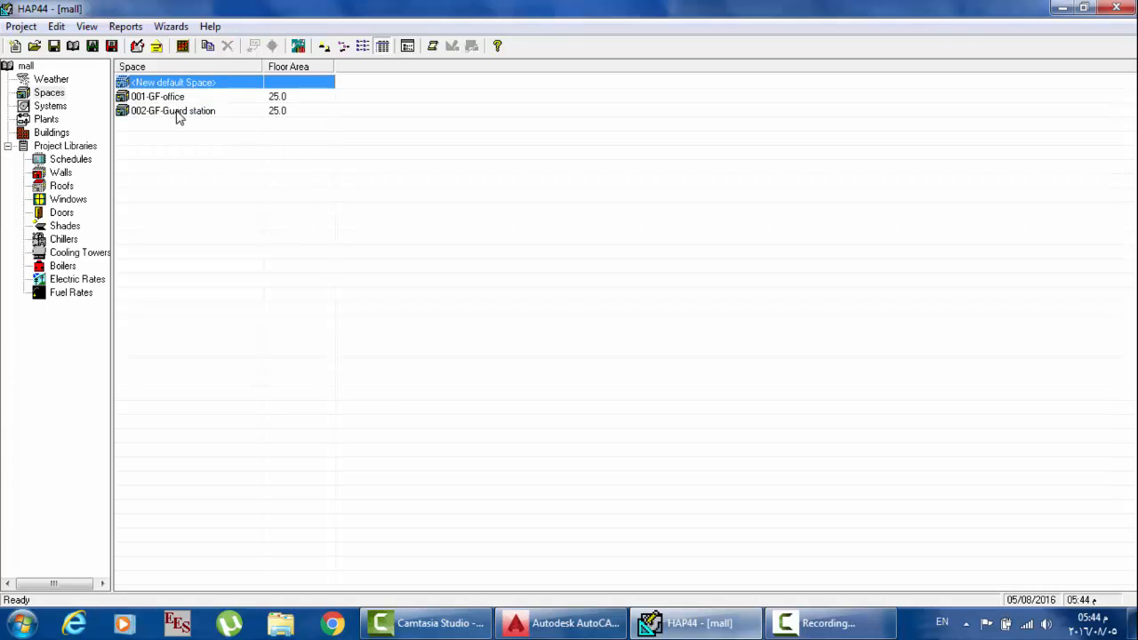
Step: Duplicate the space 002-GF-Guard station
right_click(178, 114)
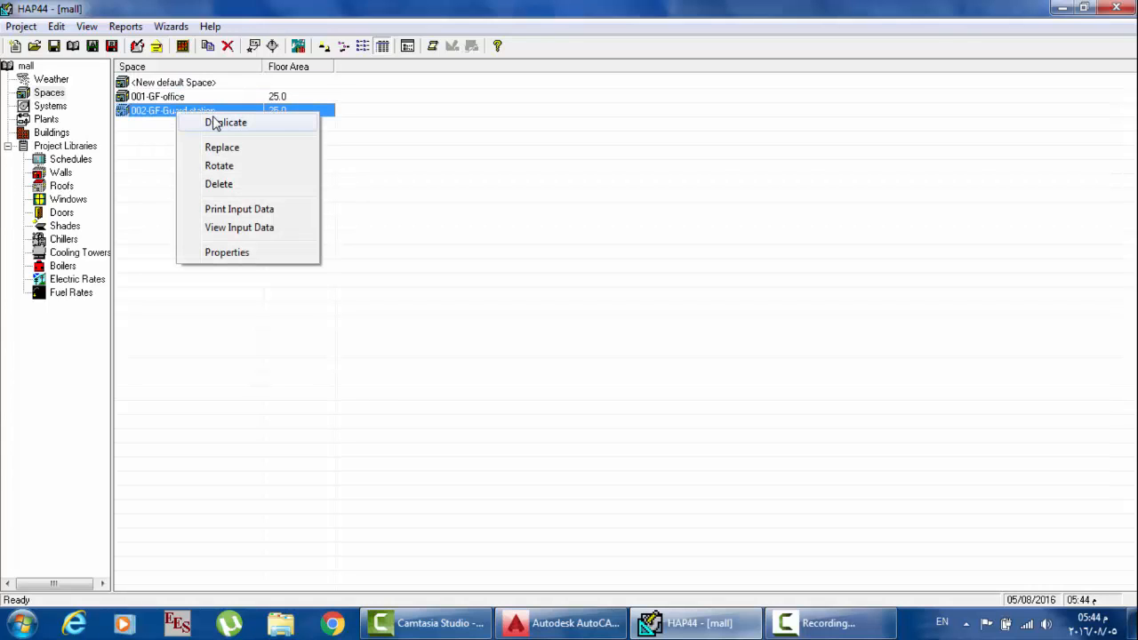
click(162, 100)
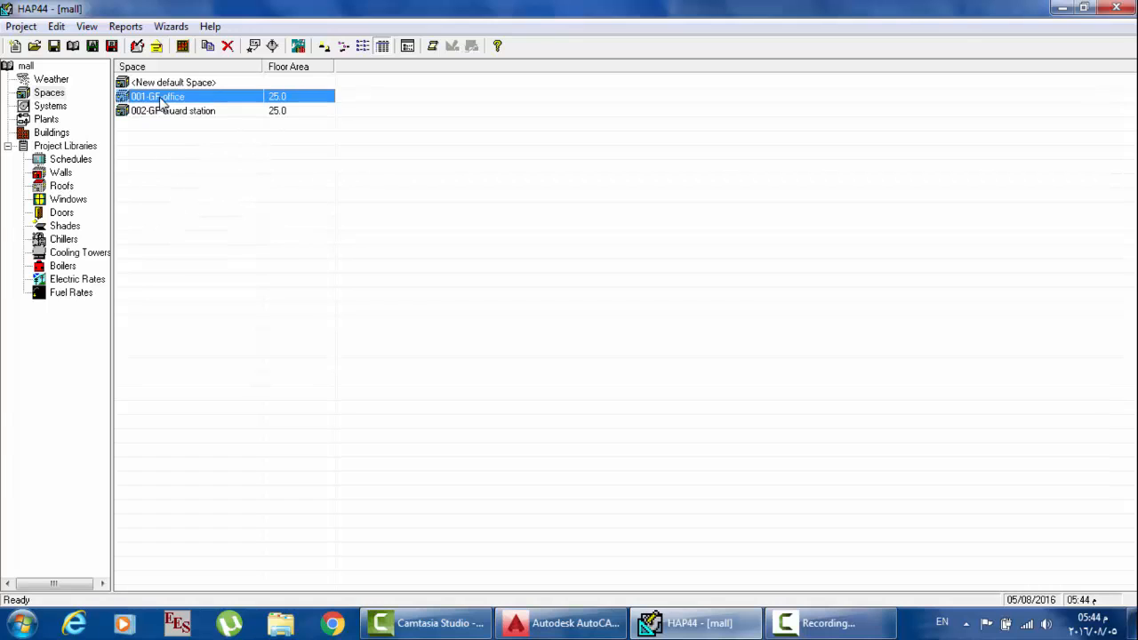
right_click(162, 113)
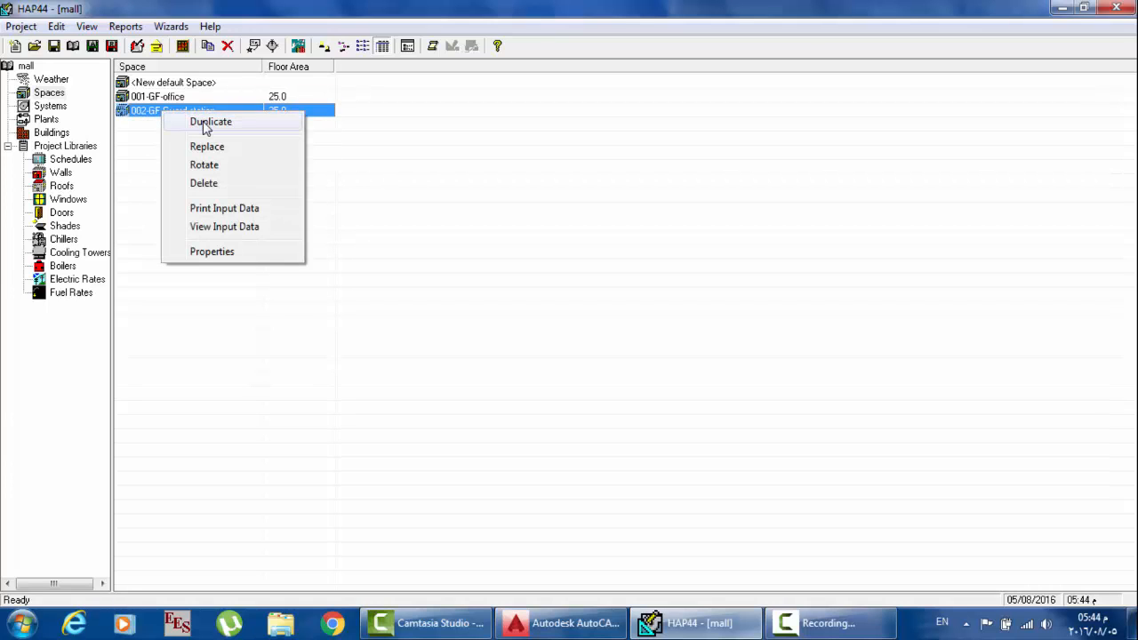
click(205, 125)
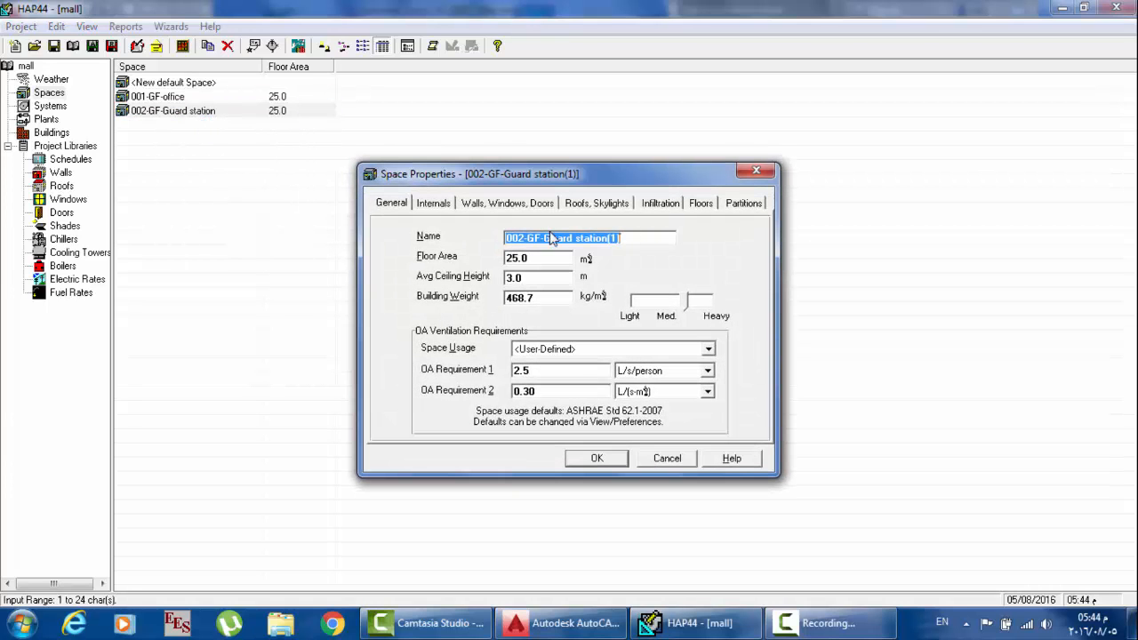
Step: Rename the duplicated space as 003-GF-Pet shop, consulting the retail entries among the available space usages
click(527, 235)
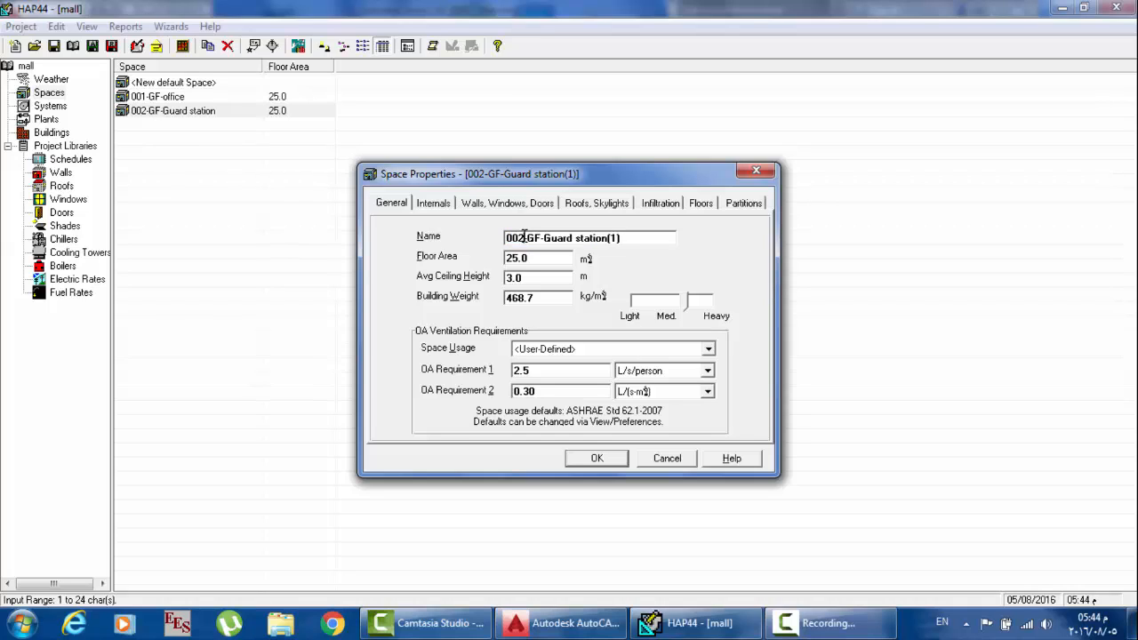
key(BackSpace)
text(3)
click(629, 238)
click(707, 348)
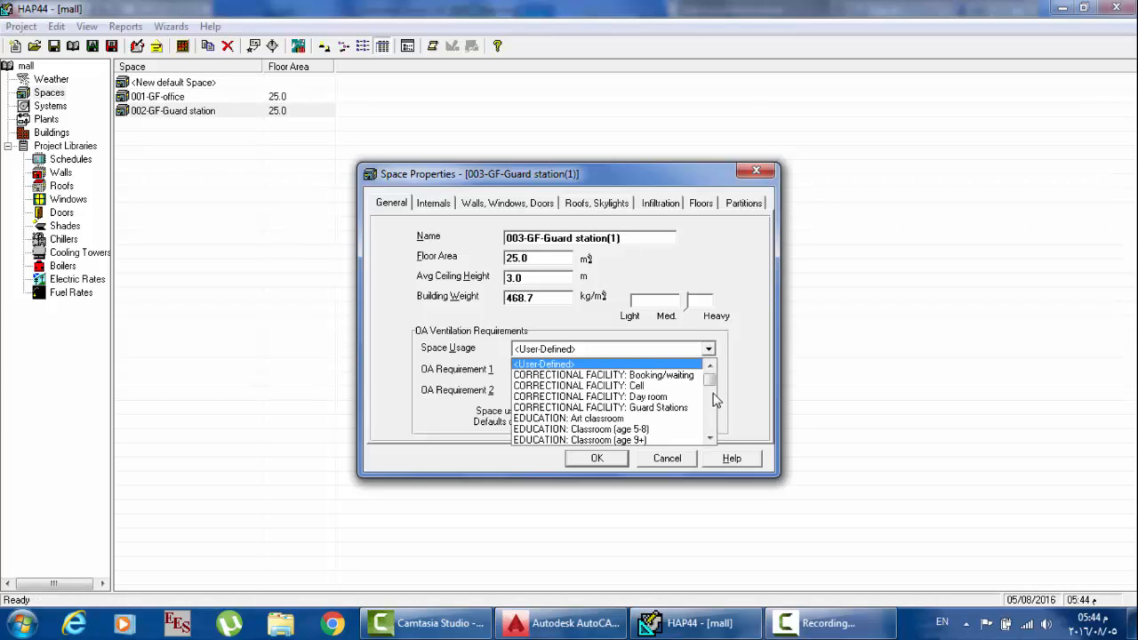
drag(710, 372, 713, 427)
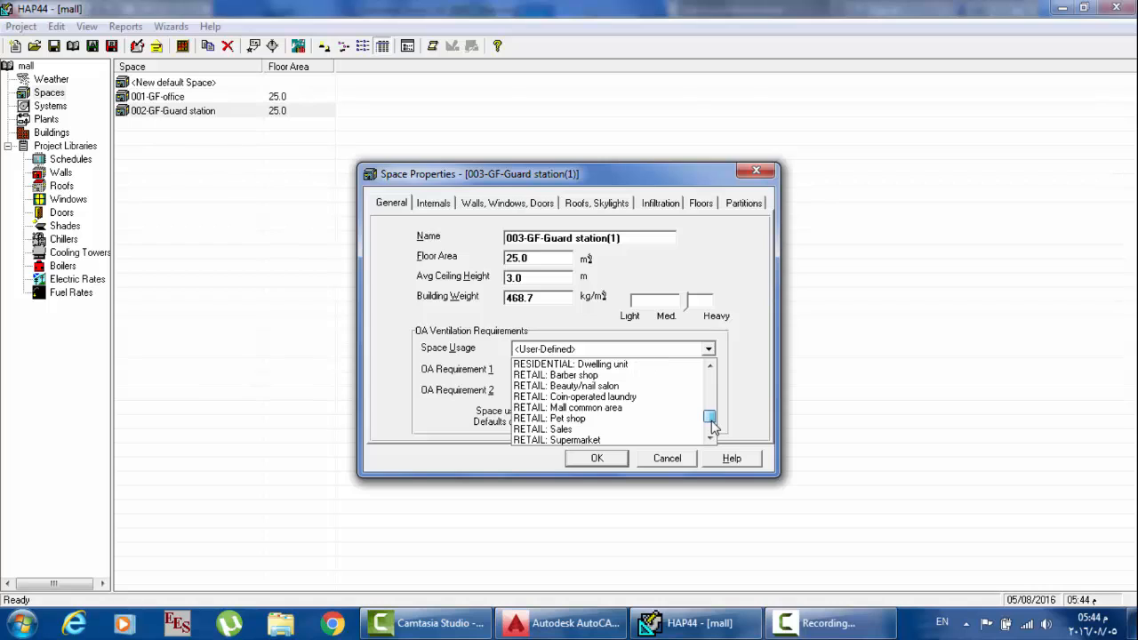
scroll(712, 418, up, 1)
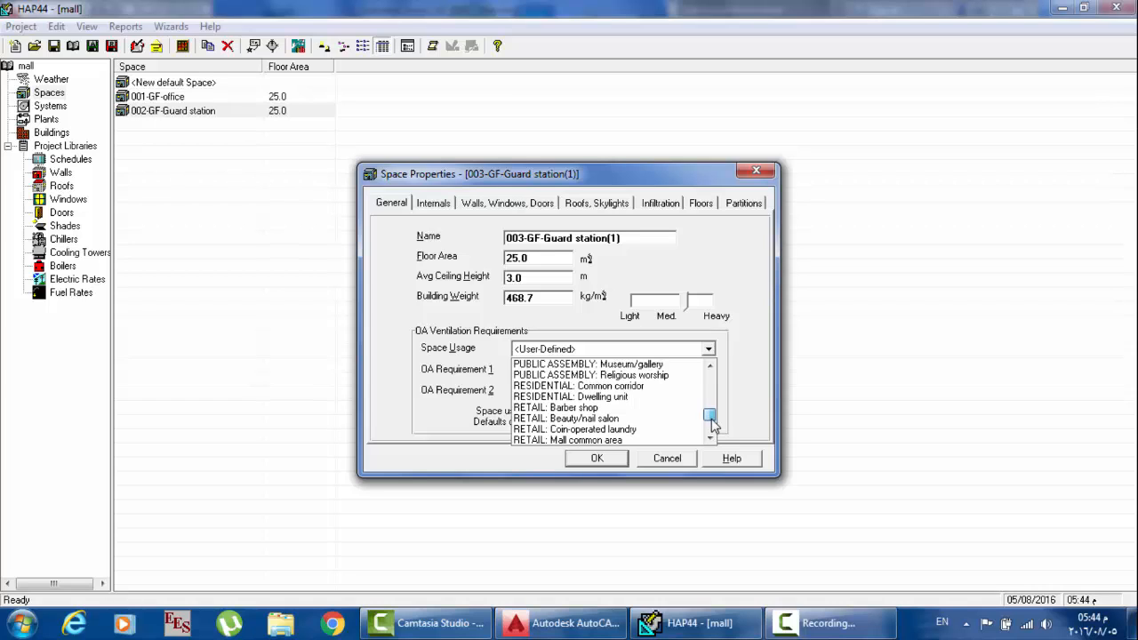
click(628, 237)
double_click(628, 237)
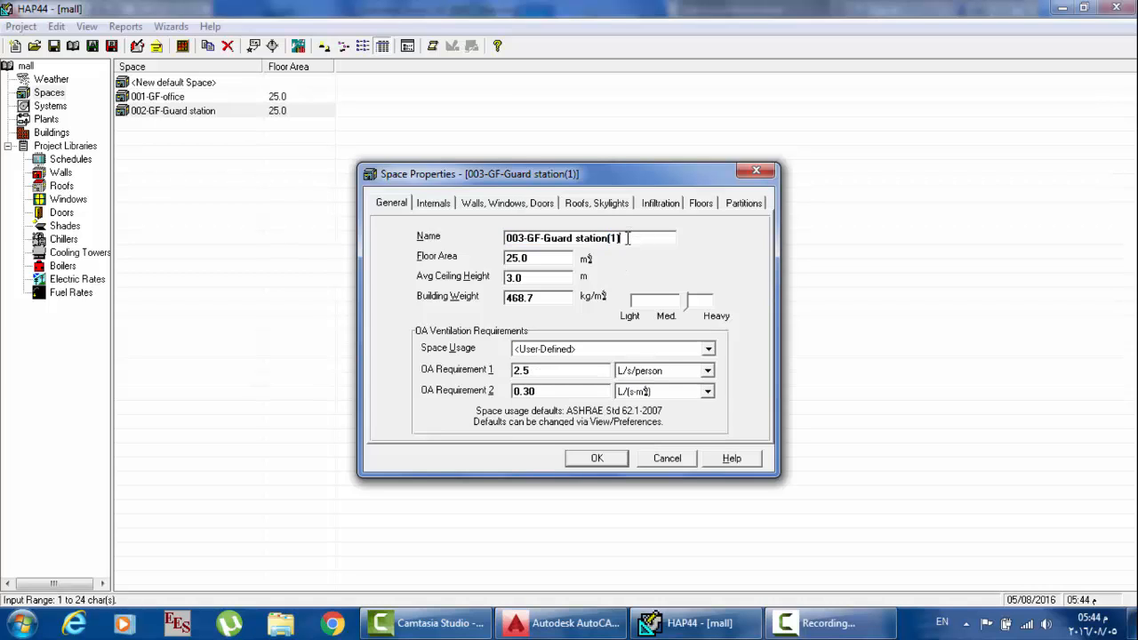
drag(628, 237, 549, 242)
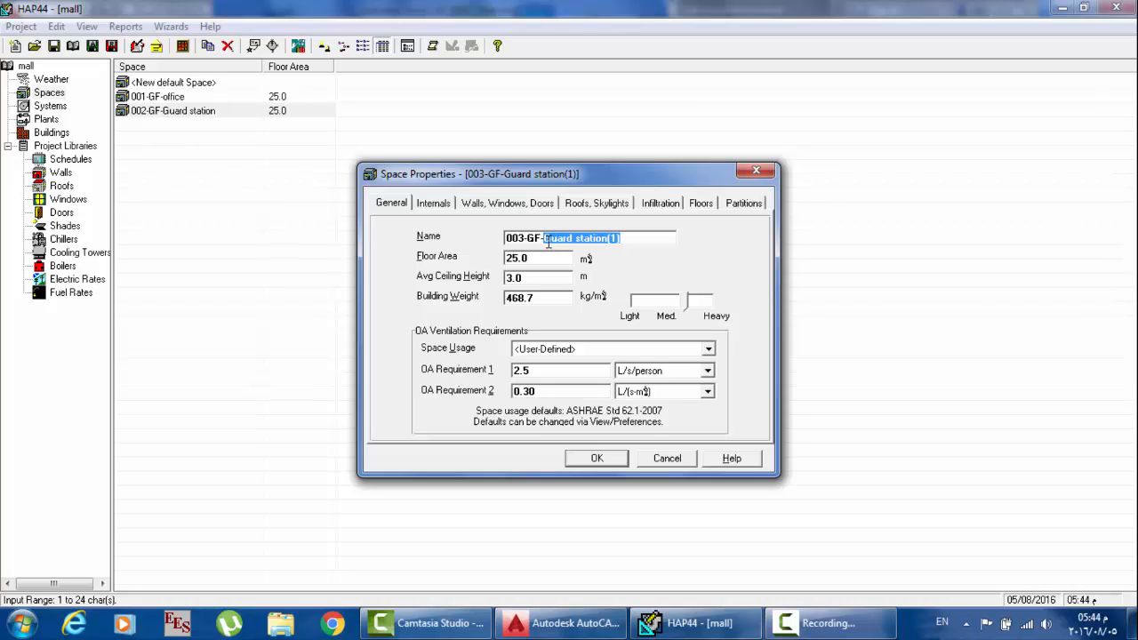
text(Pet shop)
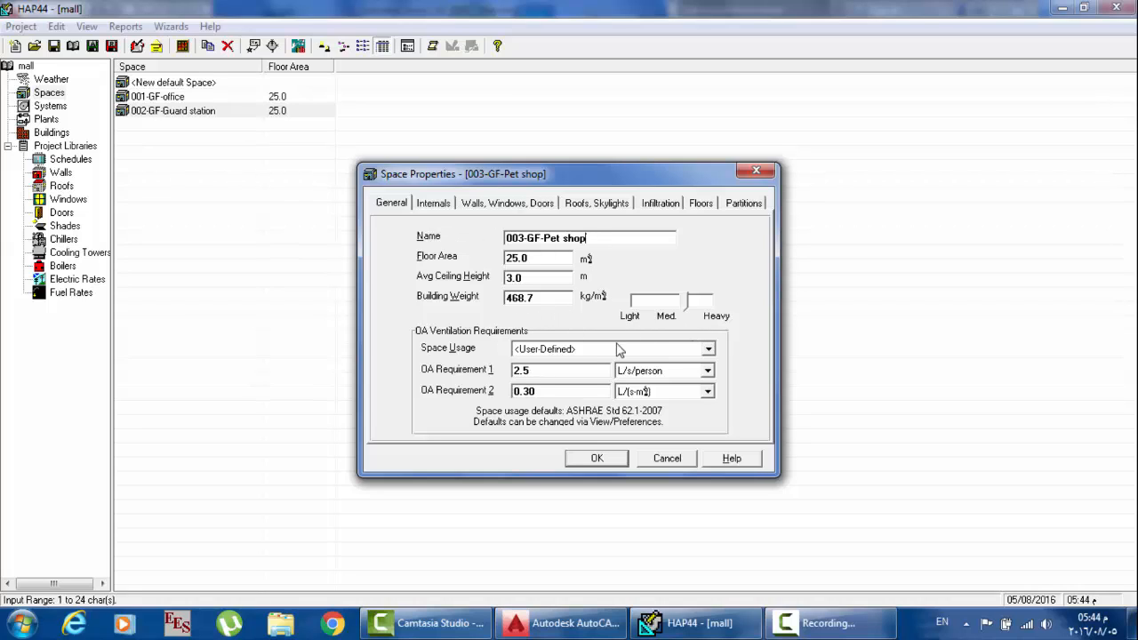
Step: Review the pet shop's ventilation, internal loads, walls, roofs, infiltration, floor and partition data, and save the new space
click(558, 374)
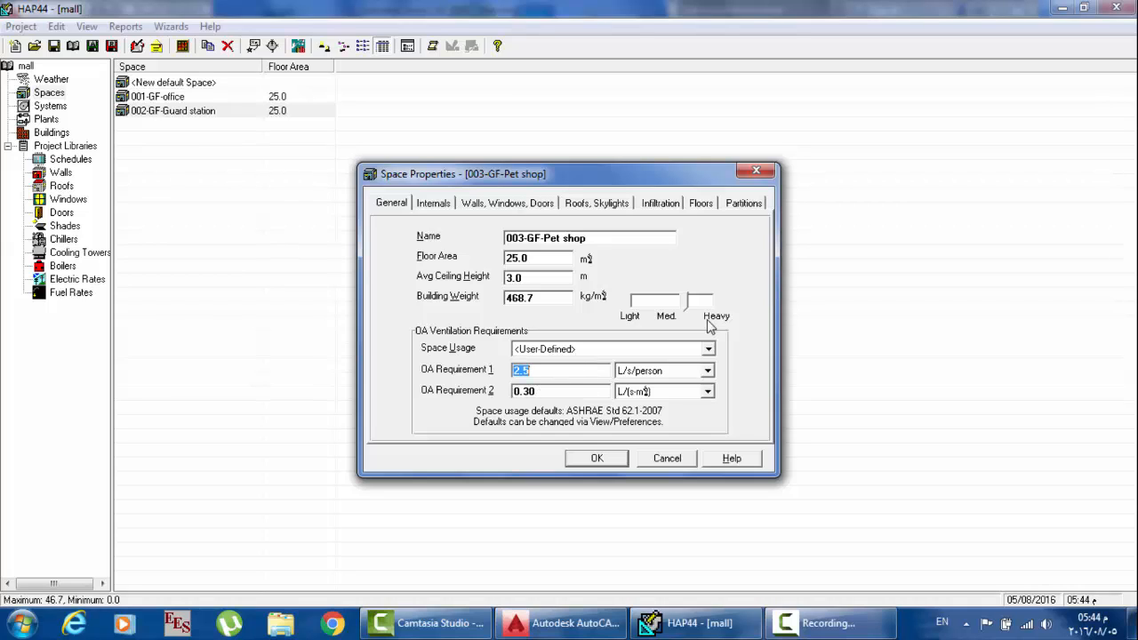
click(434, 204)
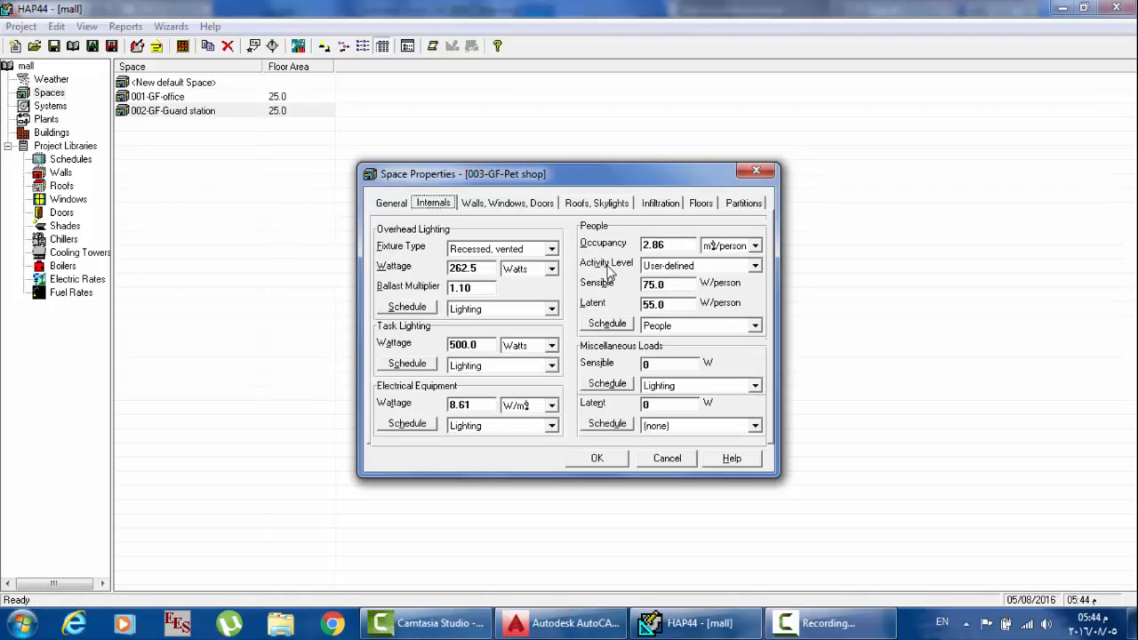
click(498, 205)
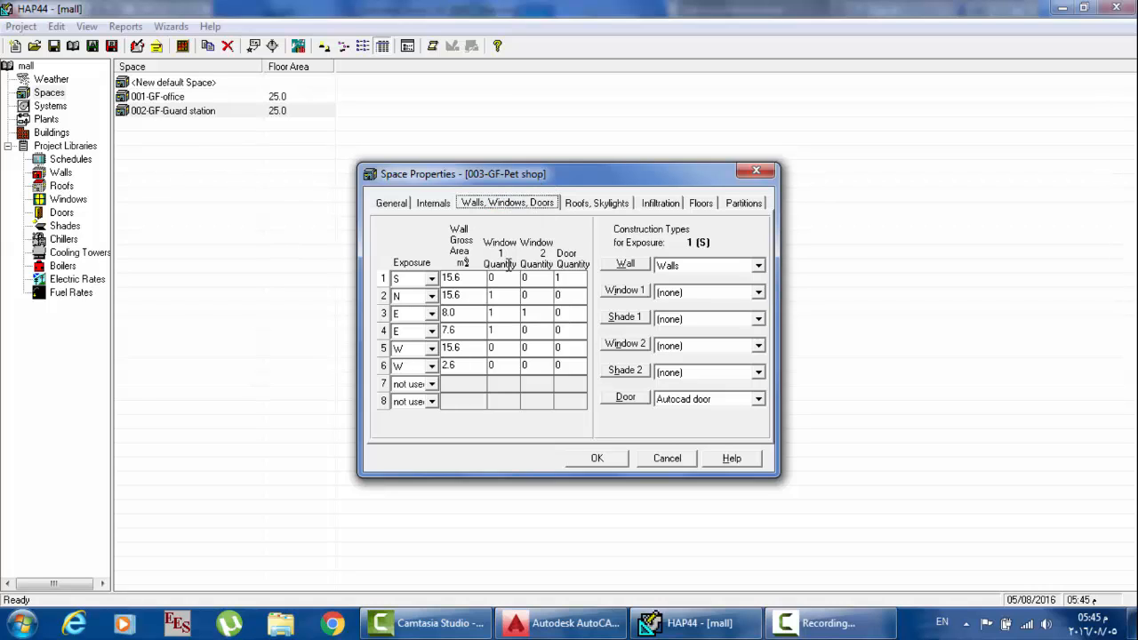
click(598, 203)
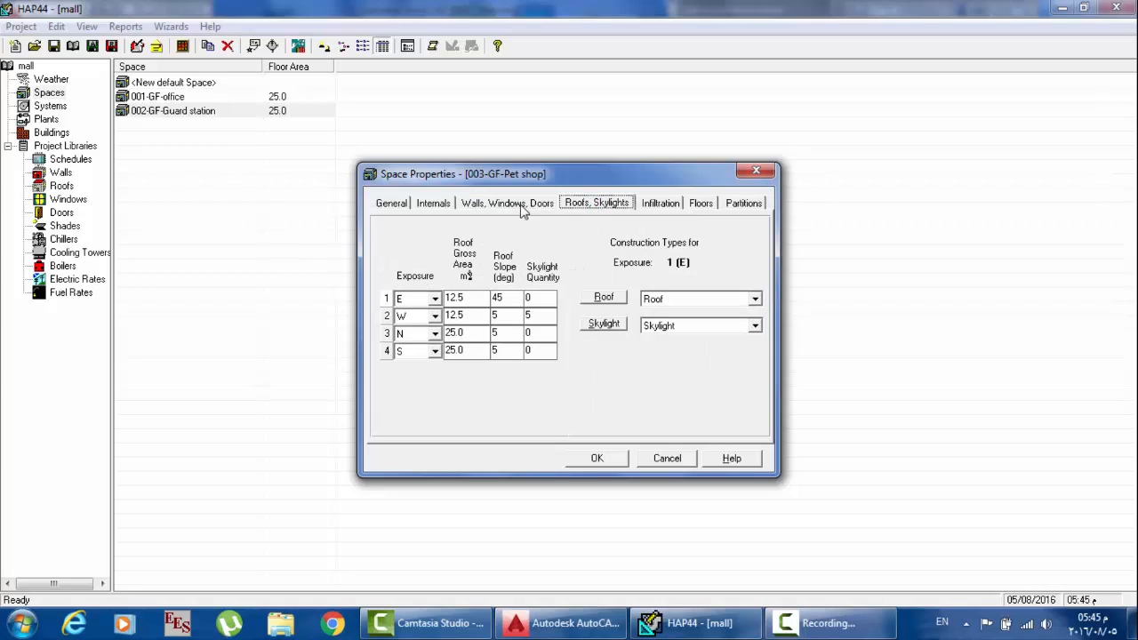
click(656, 208)
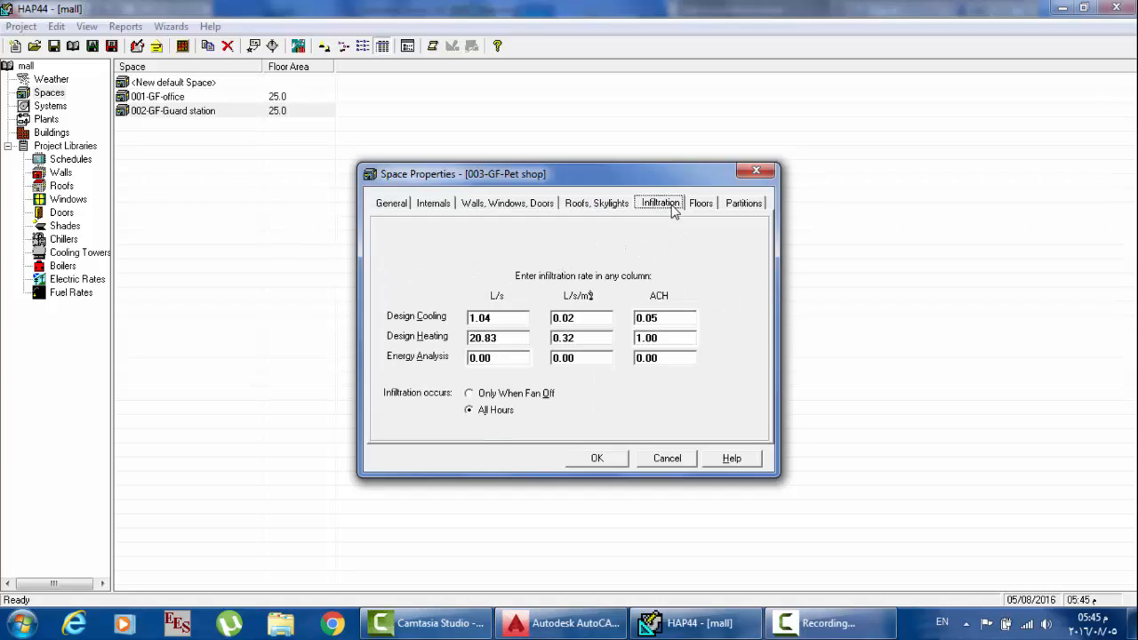
click(700, 207)
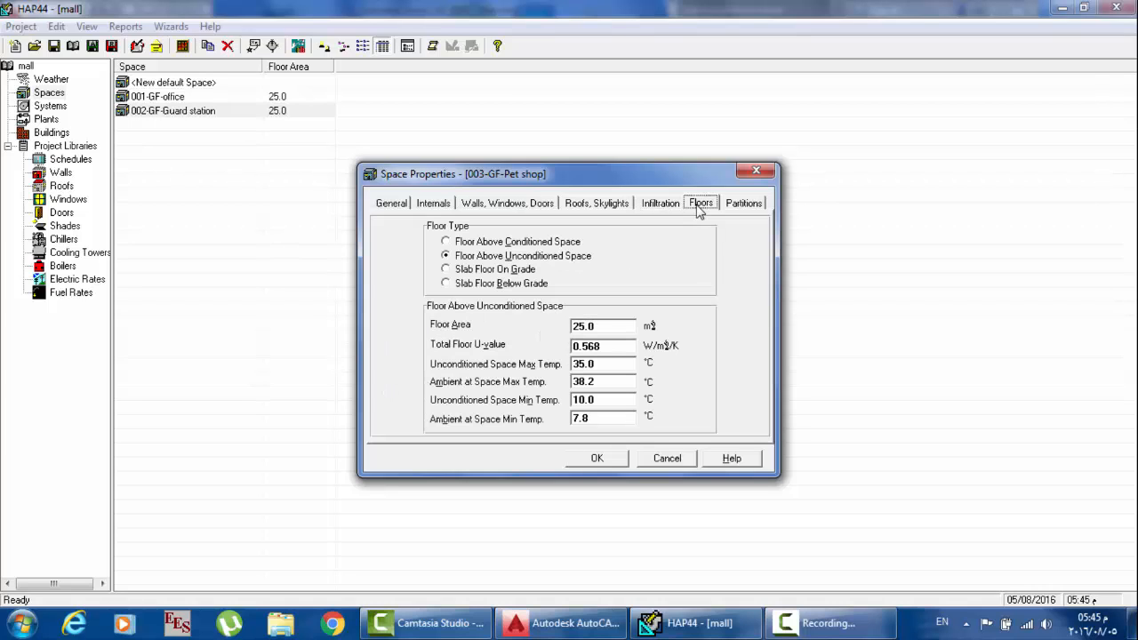
click(745, 207)
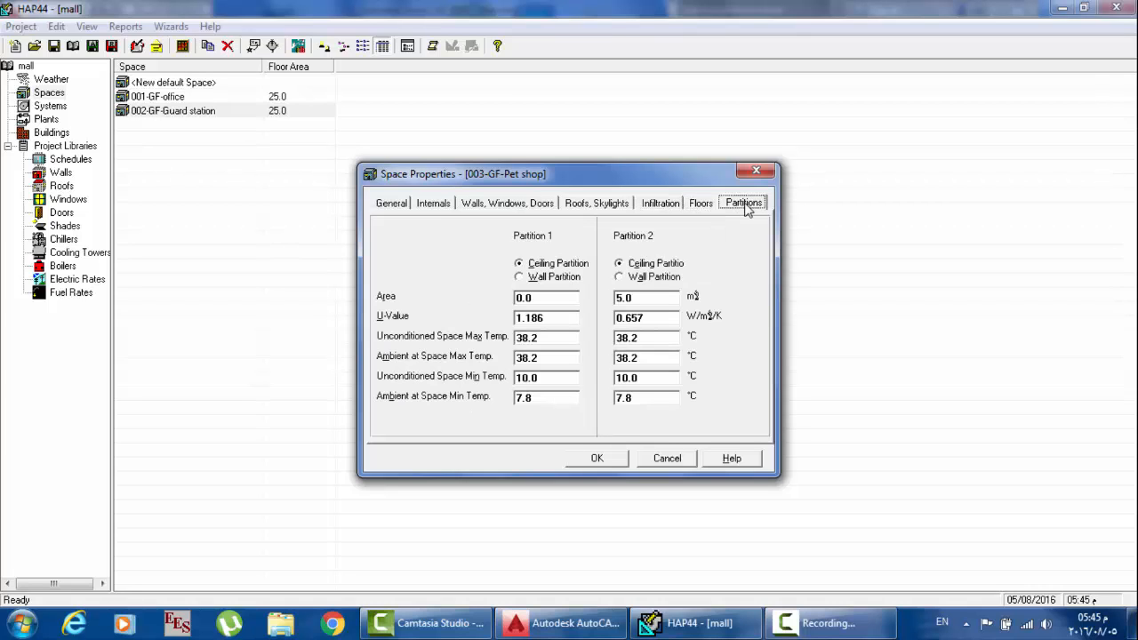
click(593, 459)
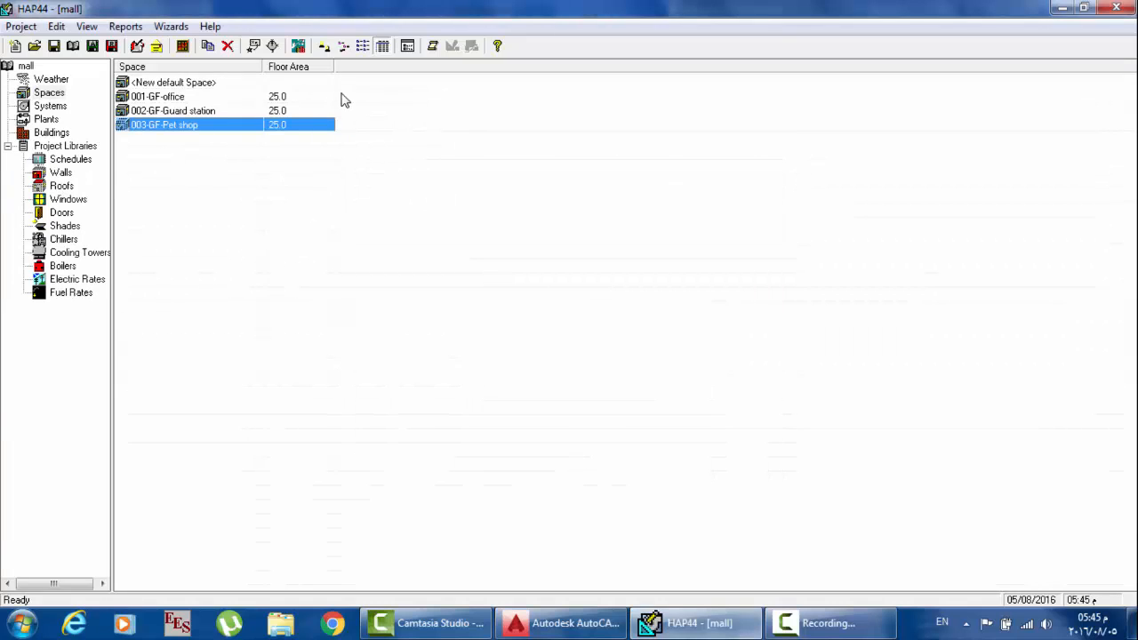
Step: Generate the on-screen input data report for spaces 001-GF-office, 002-GF-Guard station and 003-GF-Pet shop together
drag(348, 95, 287, 127)
right_click(287, 128)
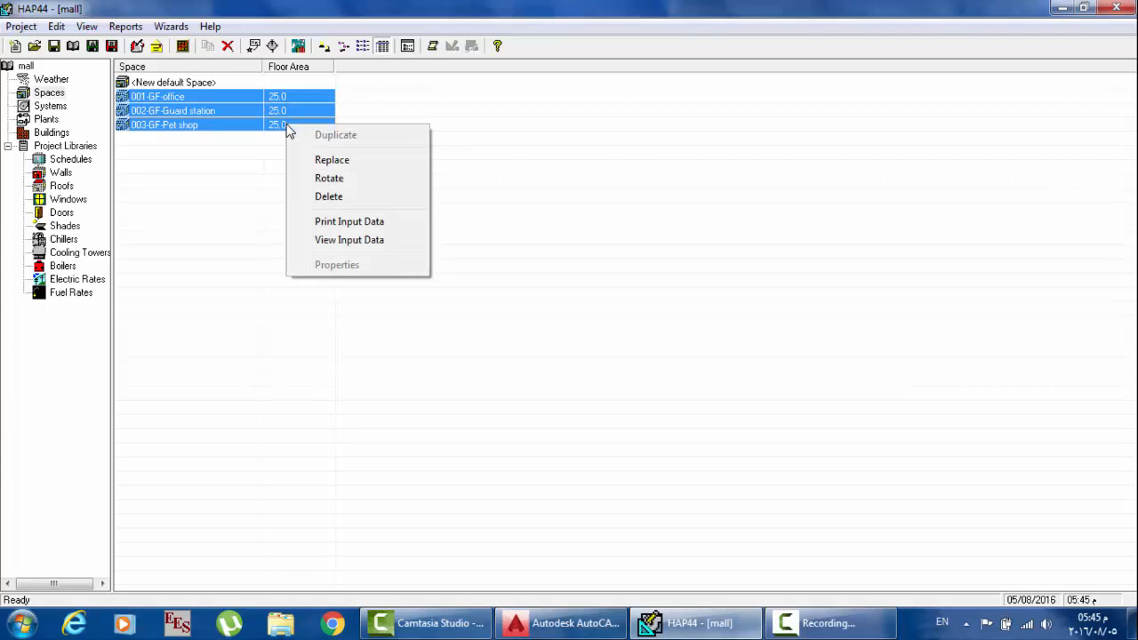
click(343, 240)
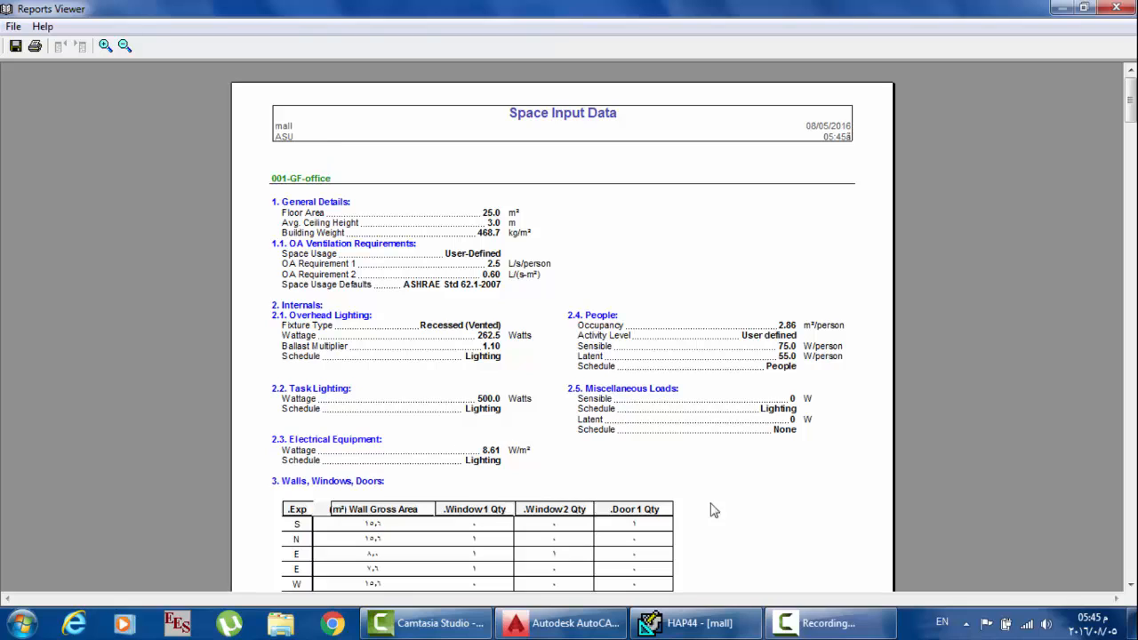
click(832, 622)
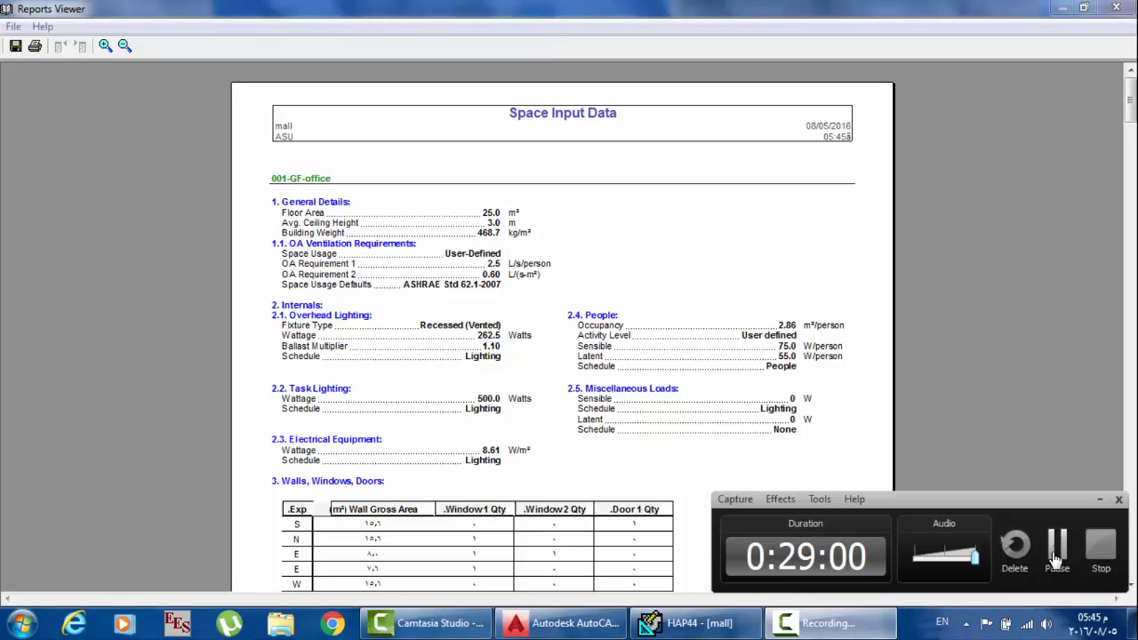
click(1056, 558)
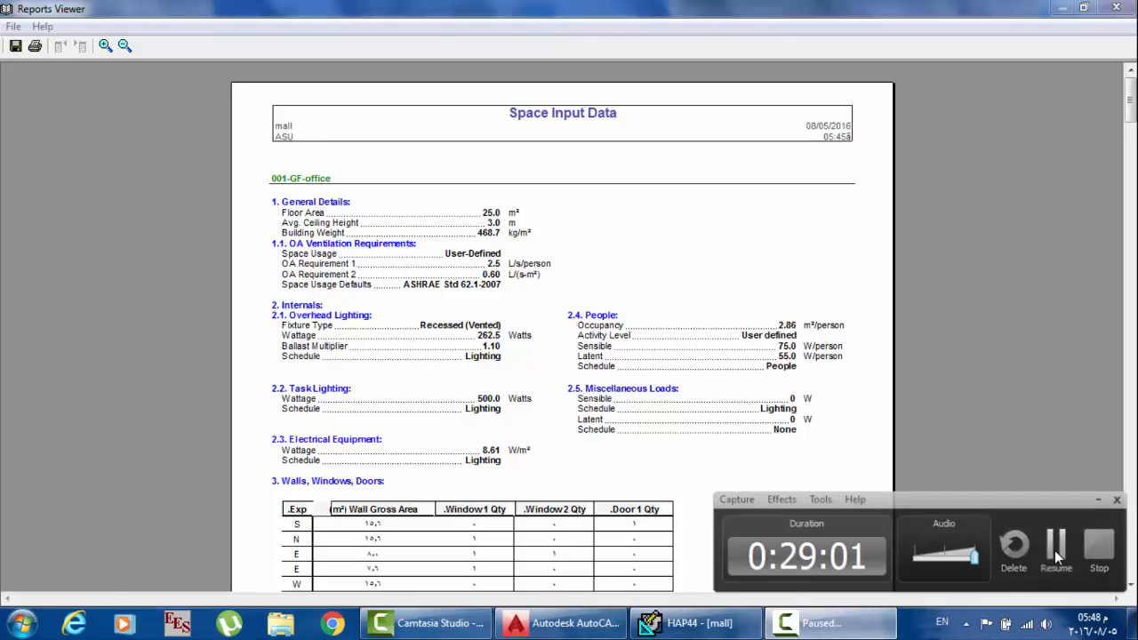
click(1056, 558)
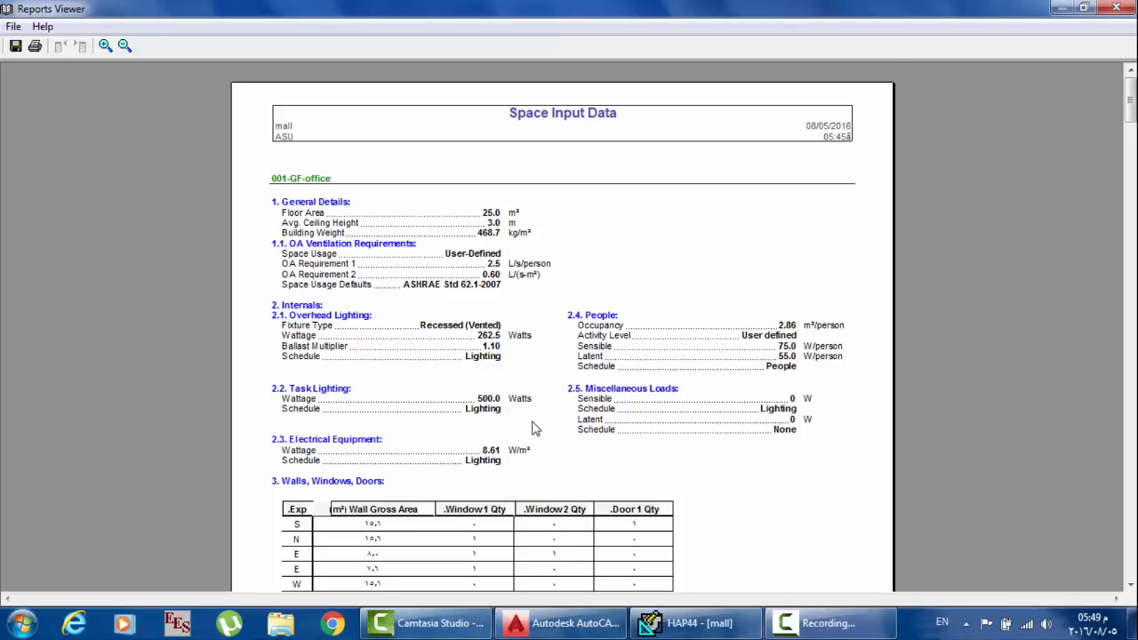
Step: Examine the office's internal loads, wall and roof constructions, infiltration, floor and partition data in the Space Input Data report
scroll(535, 429, down, 3)
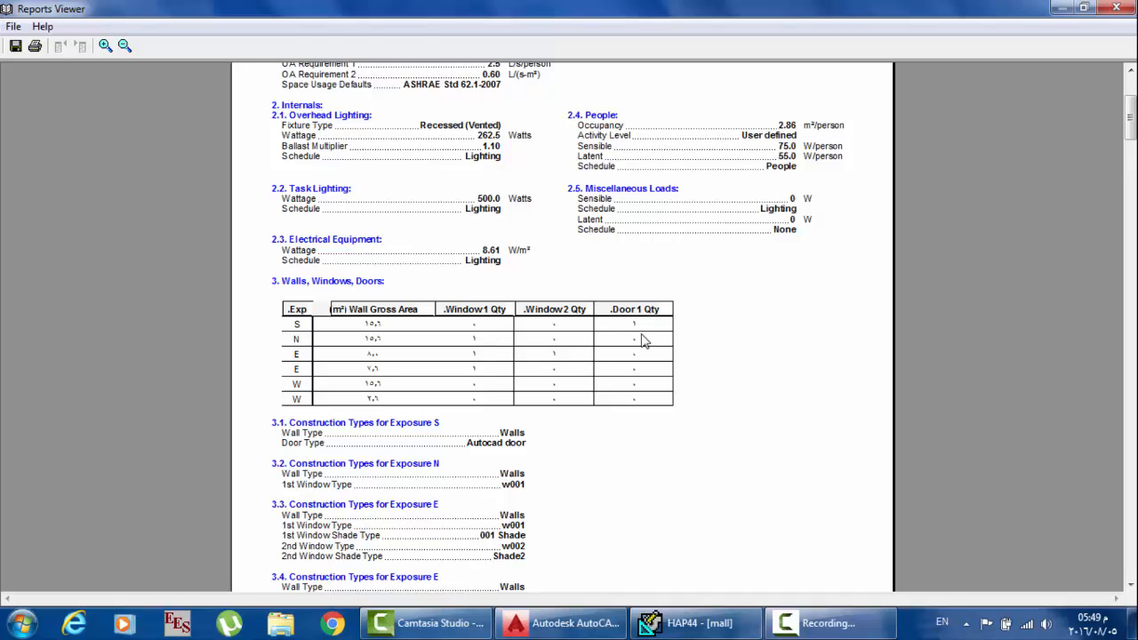
scroll(655, 343, down, 1)
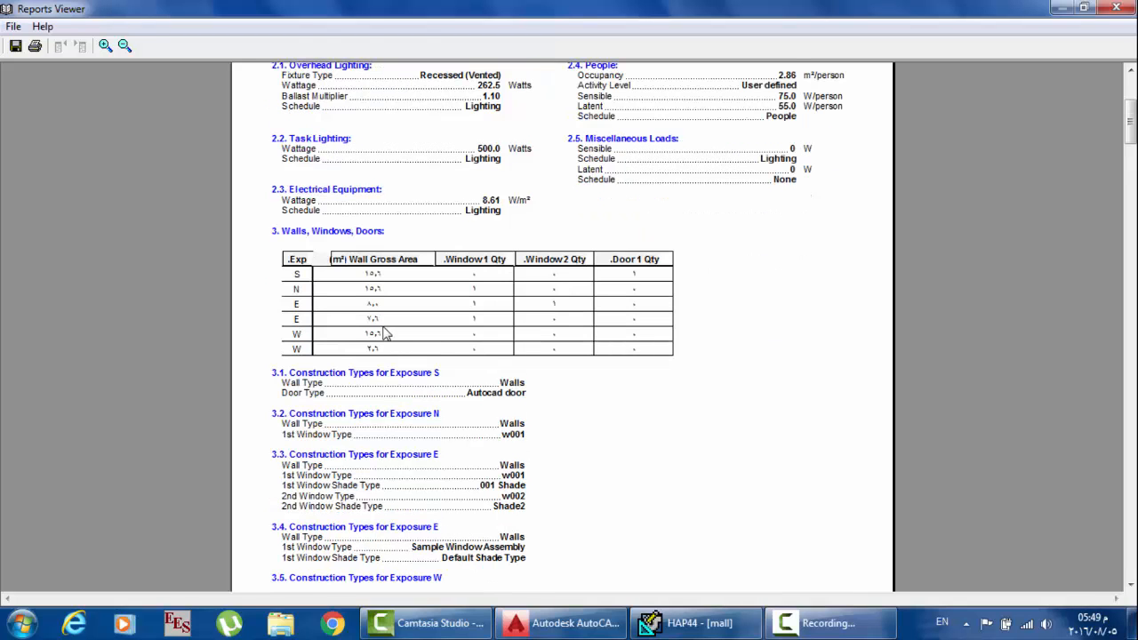
scroll(383, 329, down, 2)
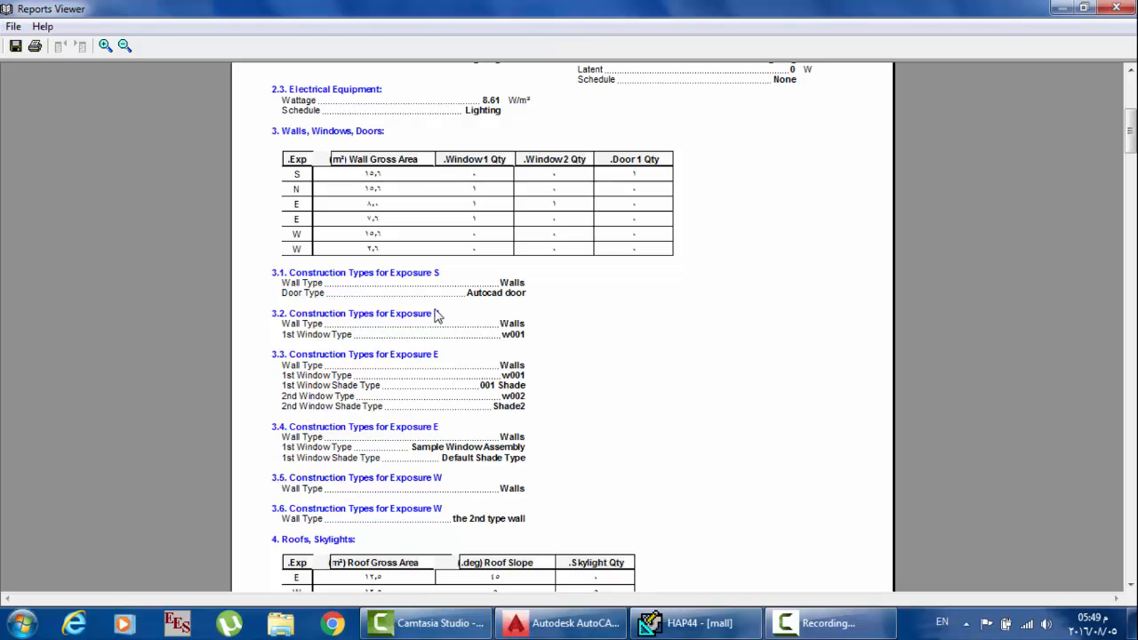
scroll(477, 397, down, 2)
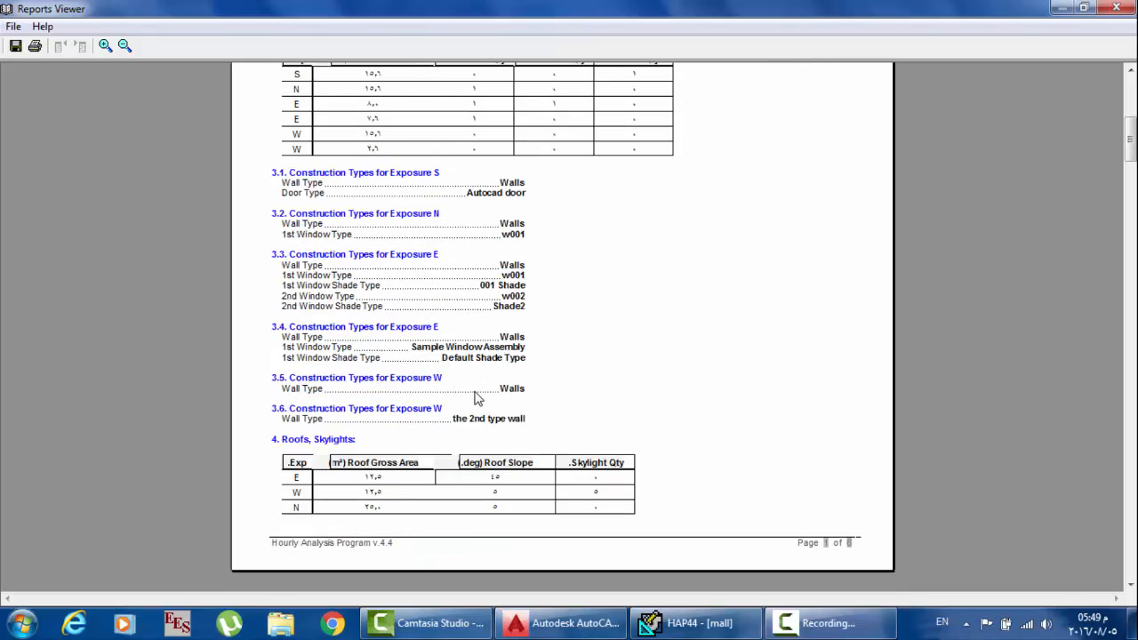
scroll(636, 395, down, 2)
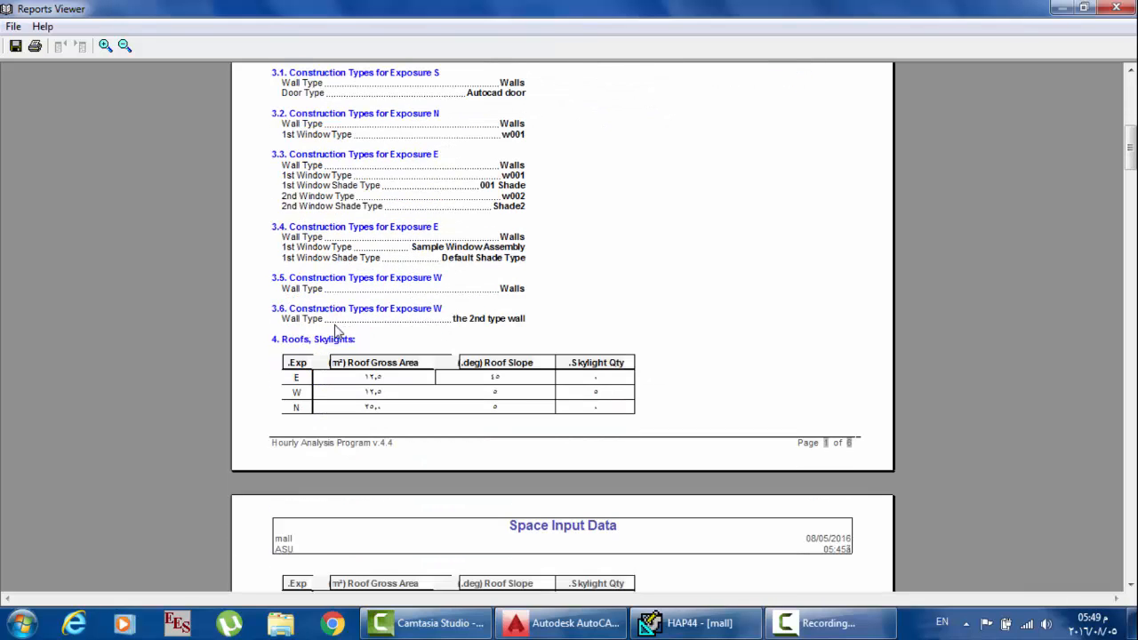
scroll(460, 396, down, 4)
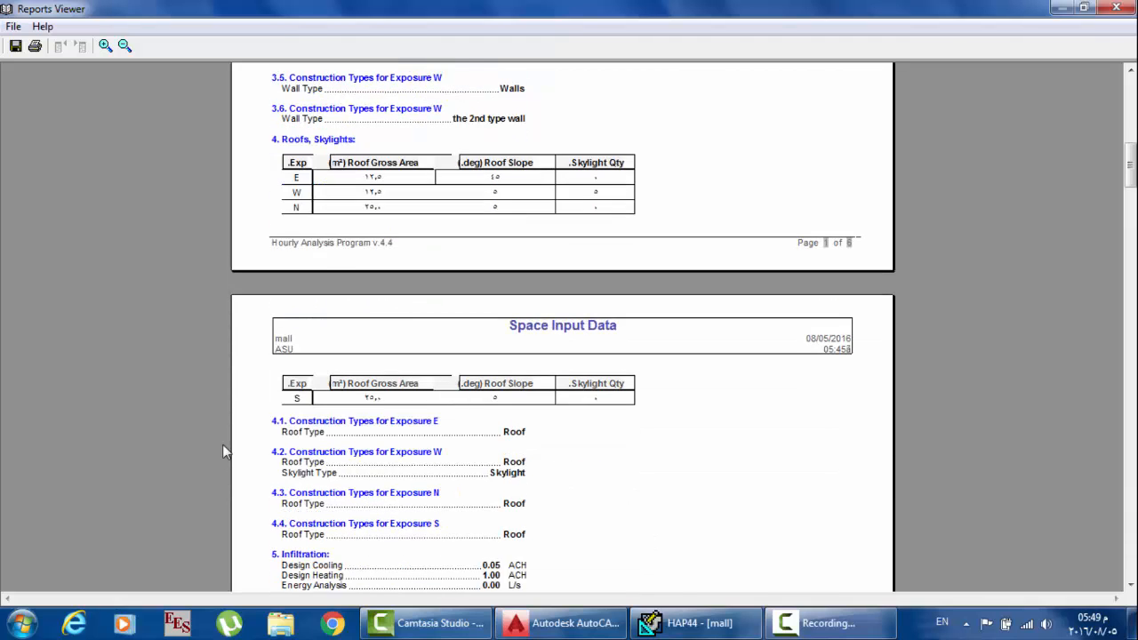
scroll(222, 444, down, 4)
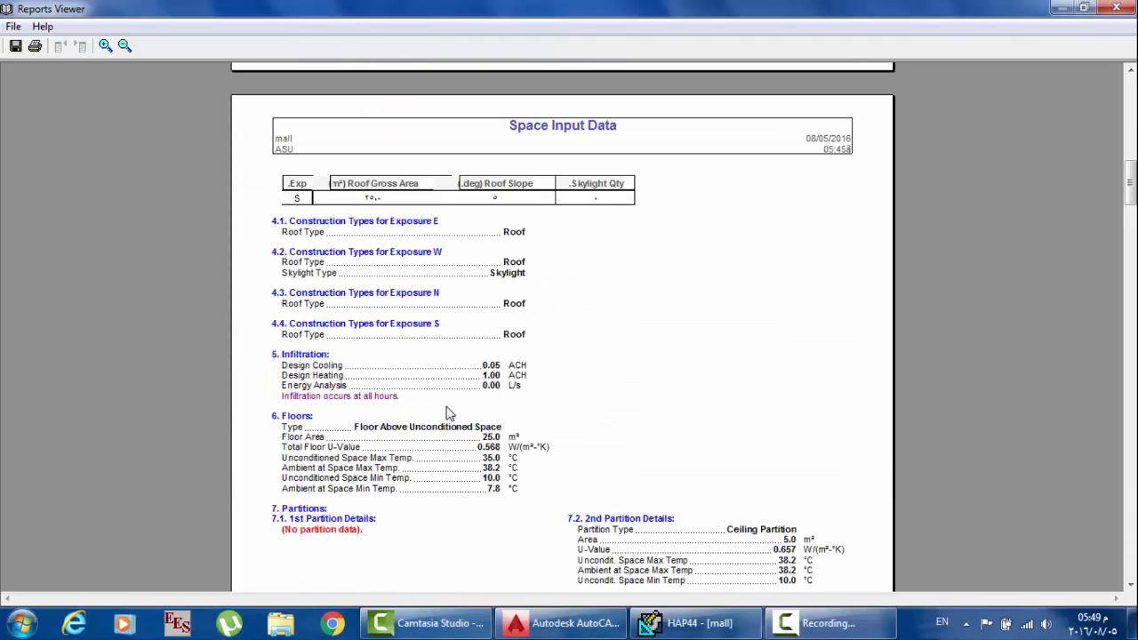
scroll(449, 414, down, 3)
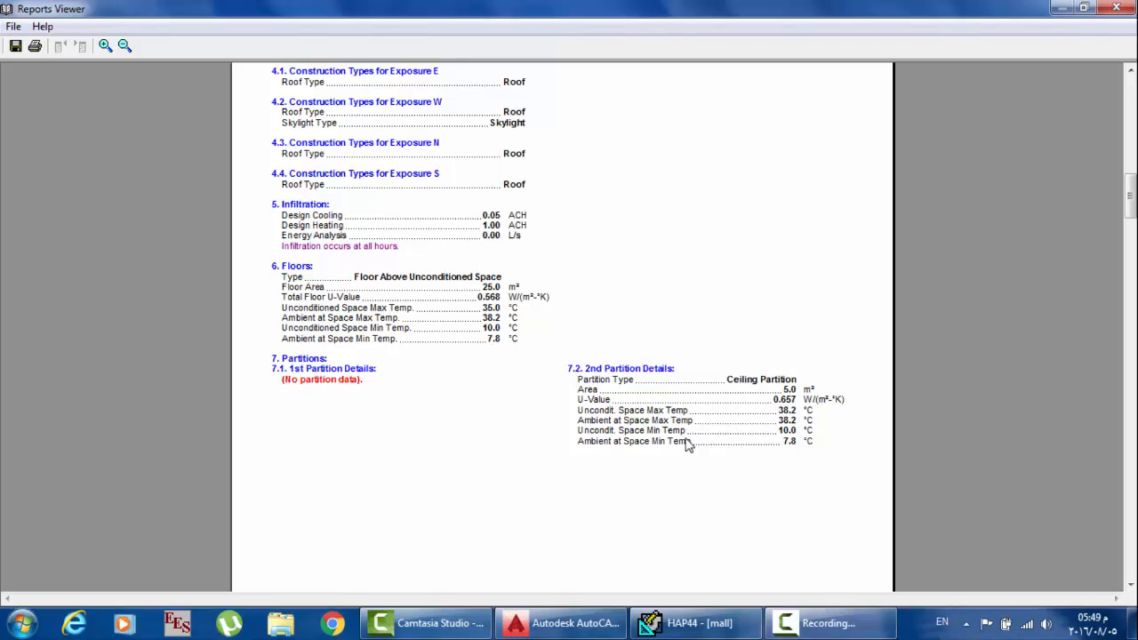
Step: Close the input data report and set the Partition 1 area of space 001-GF-office to 10 m²
click(1116, 7)
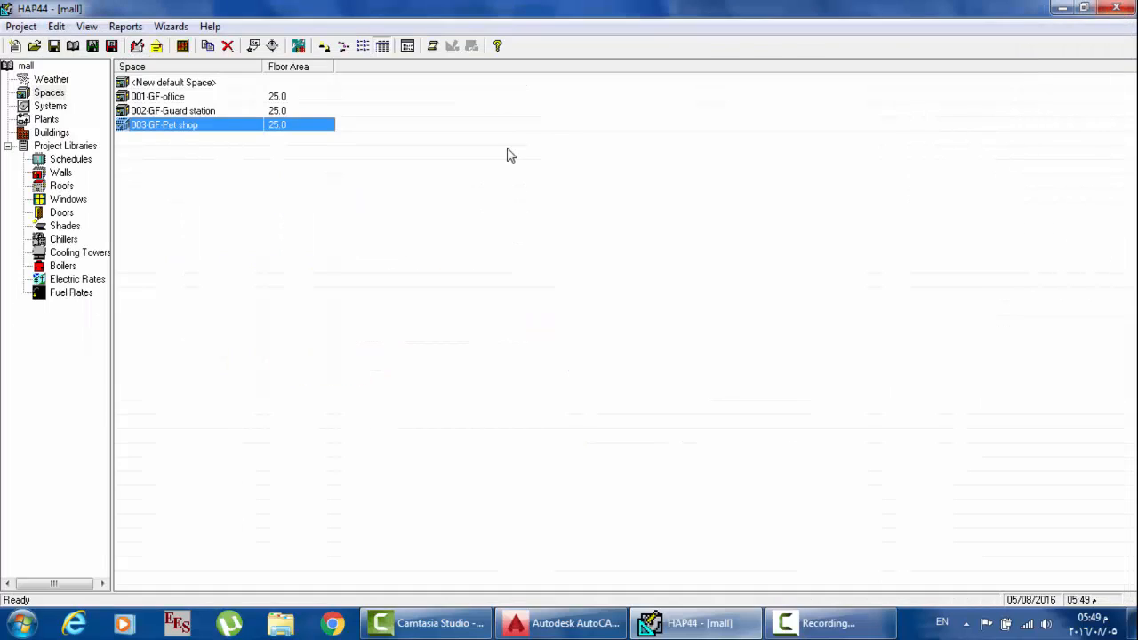
double_click(169, 96)
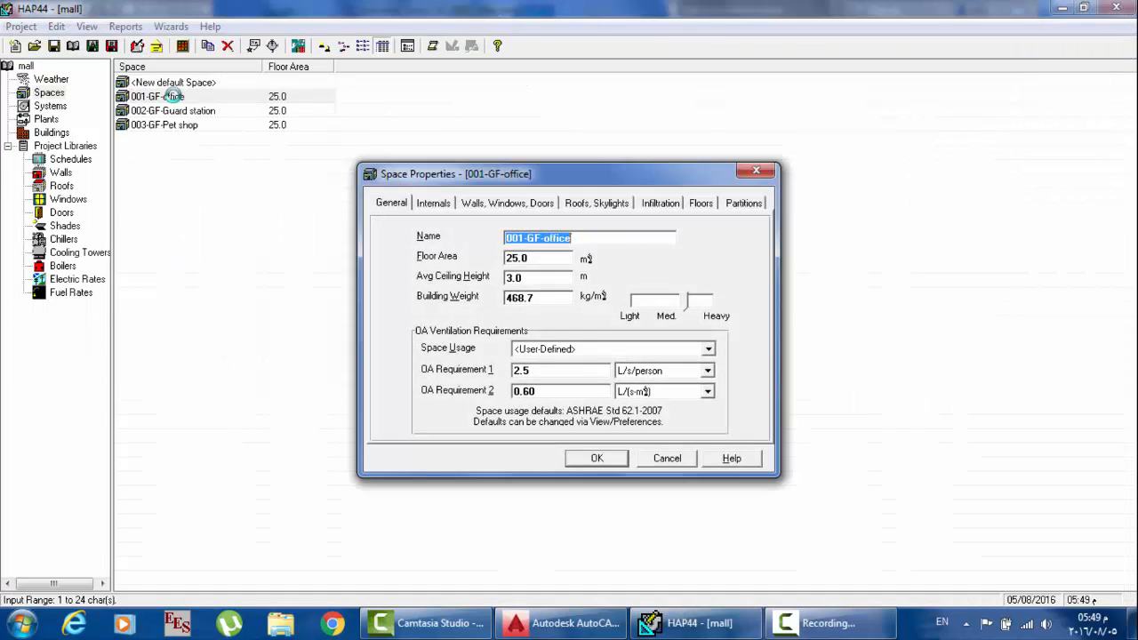
click(703, 206)
click(742, 206)
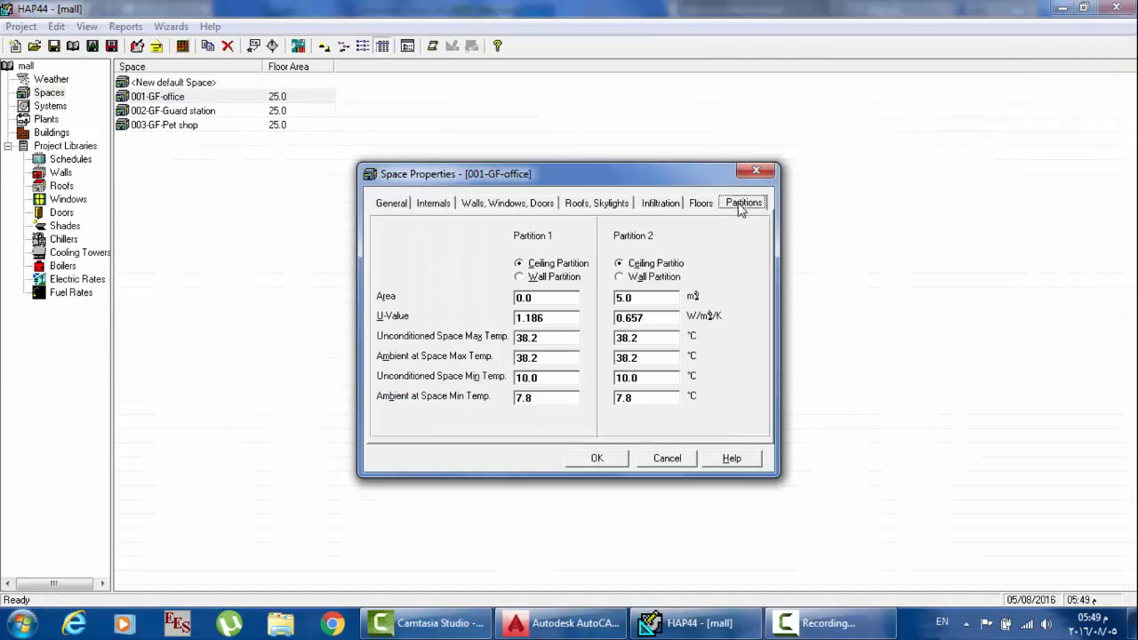
click(553, 296)
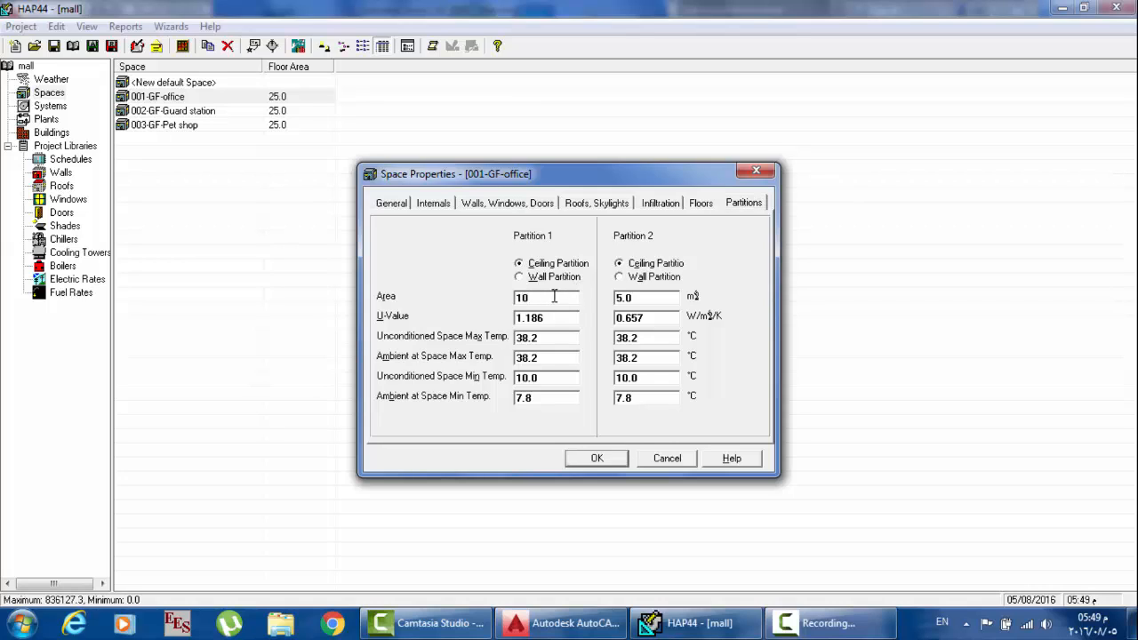
click(590, 460)
click(588, 461)
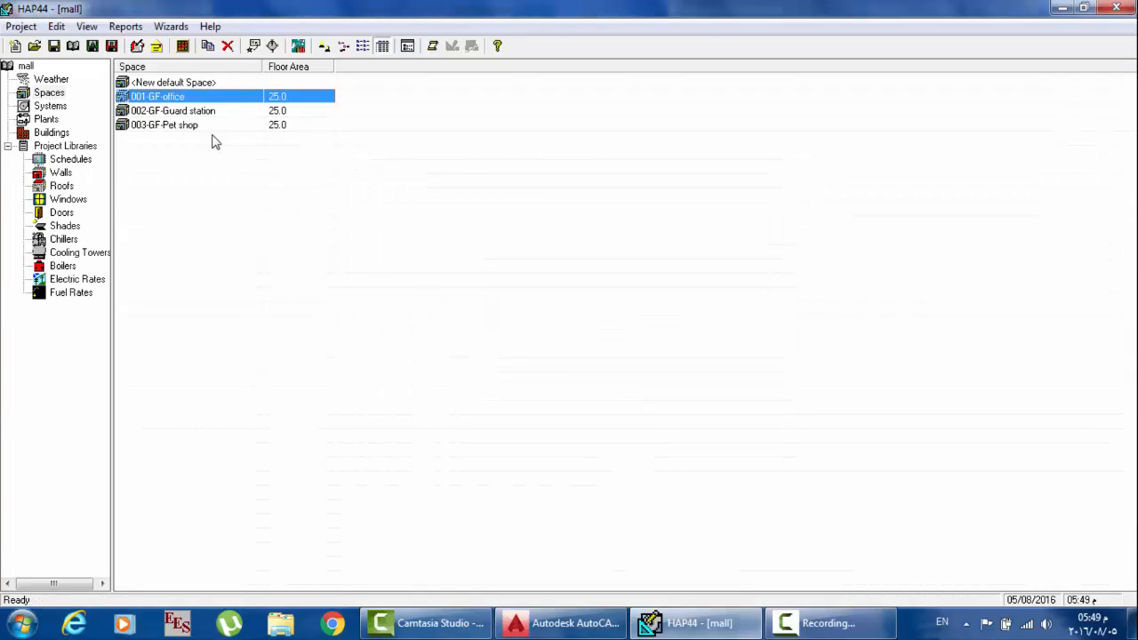
Step: Set the Partition 1 area of space 002-GF-Guard station to 10 m² and save the space
double_click(166, 112)
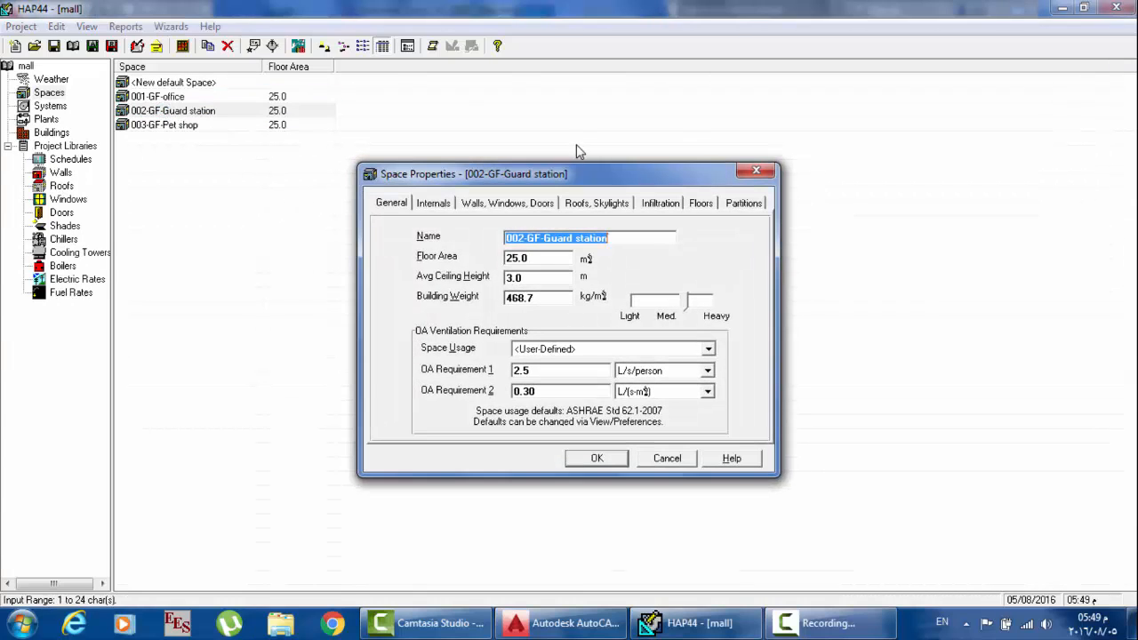
click(738, 204)
click(533, 298)
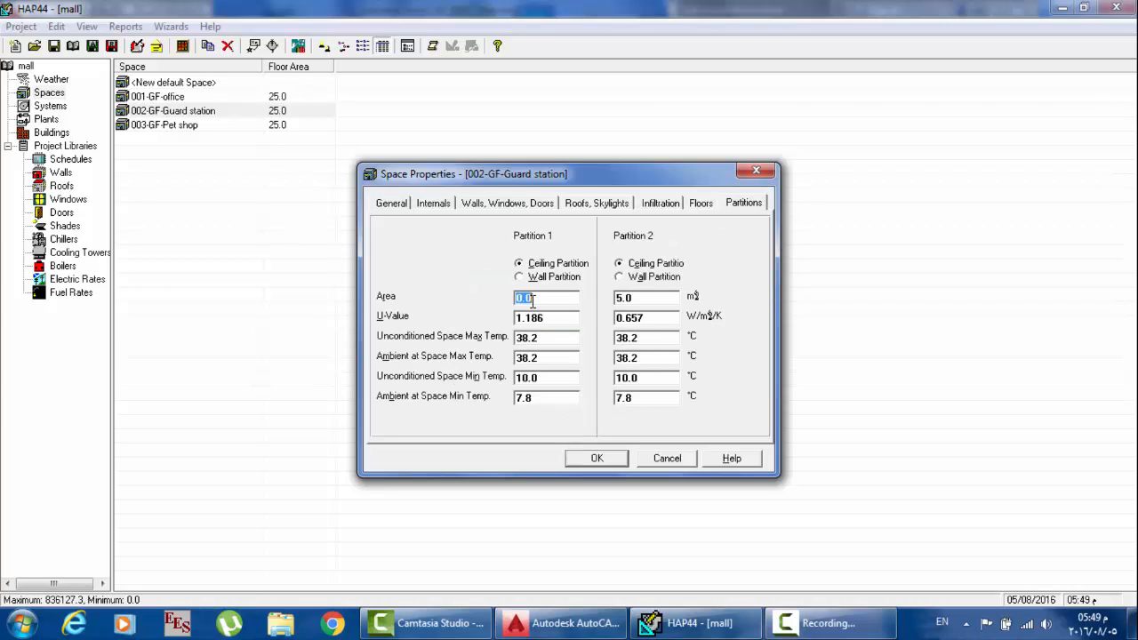
text(10)
key(Return)
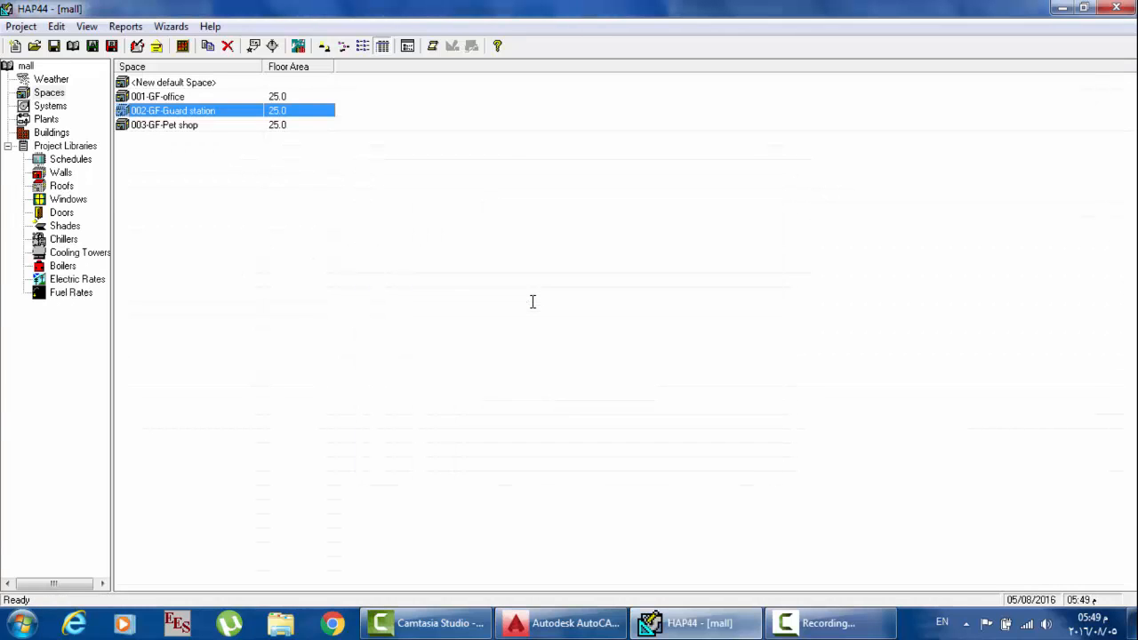
Step: Set the Partition 1 area of space 003-GF-Pet shop to 10 m² and save the space
click(163, 127)
right_click(162, 125)
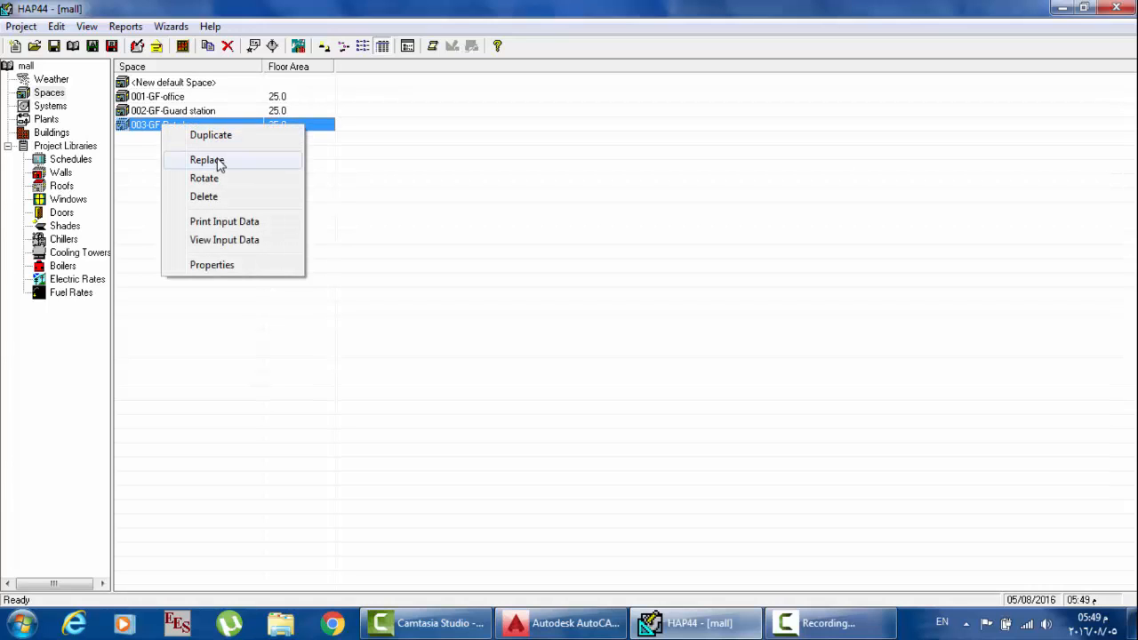
click(213, 267)
click(744, 203)
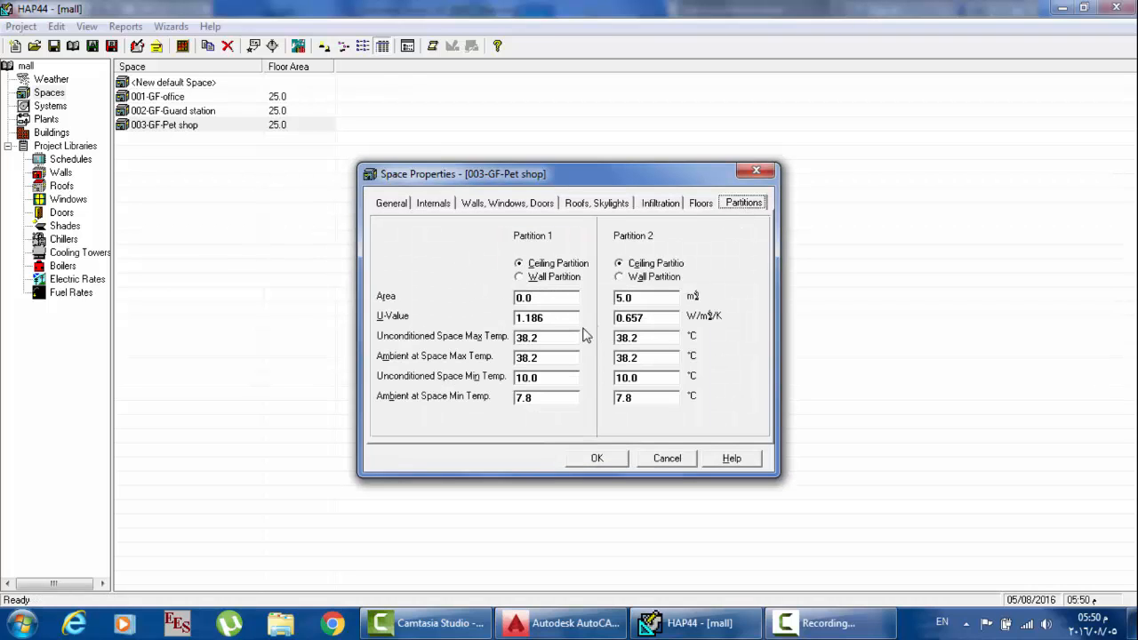
click(551, 299)
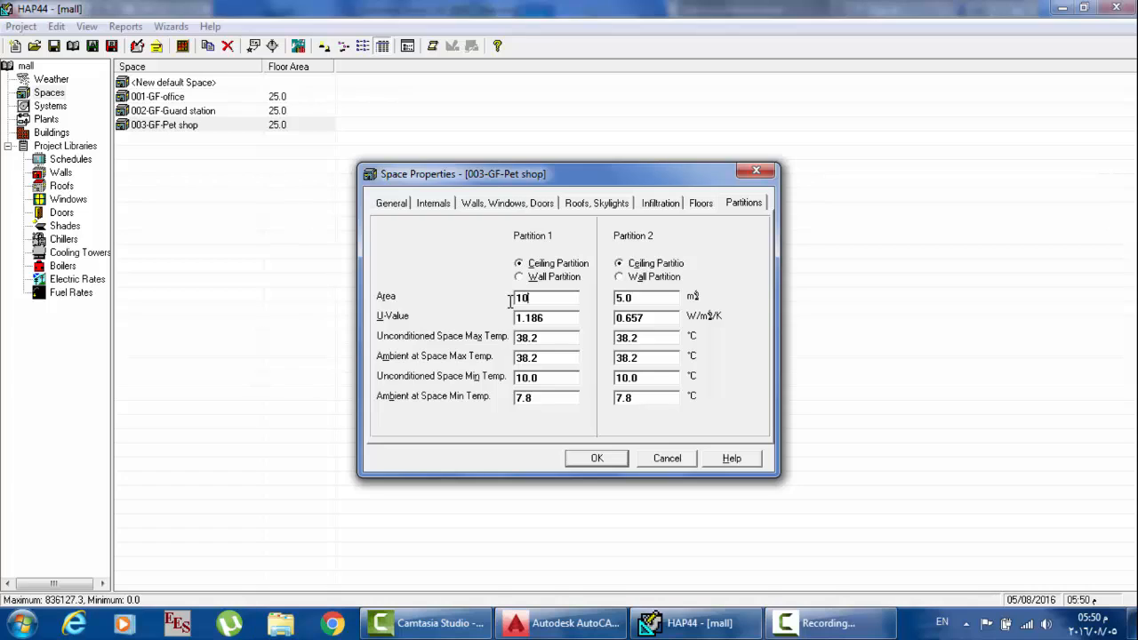
key(Return)
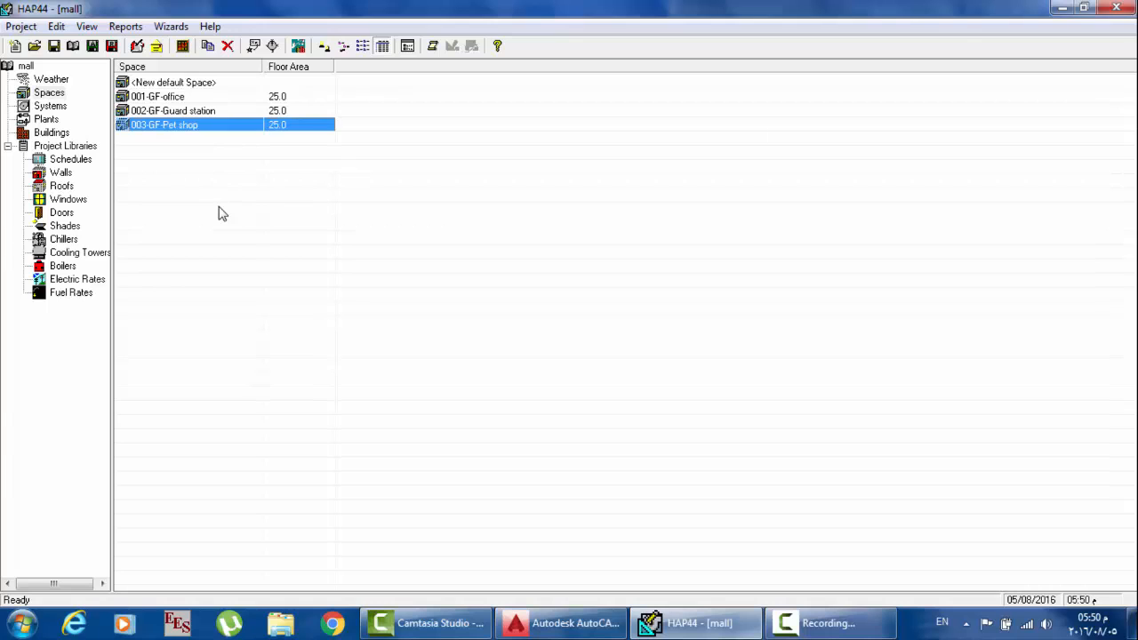
Step: Check the partition data of space 001-GF-office and close its properties
double_click(159, 96)
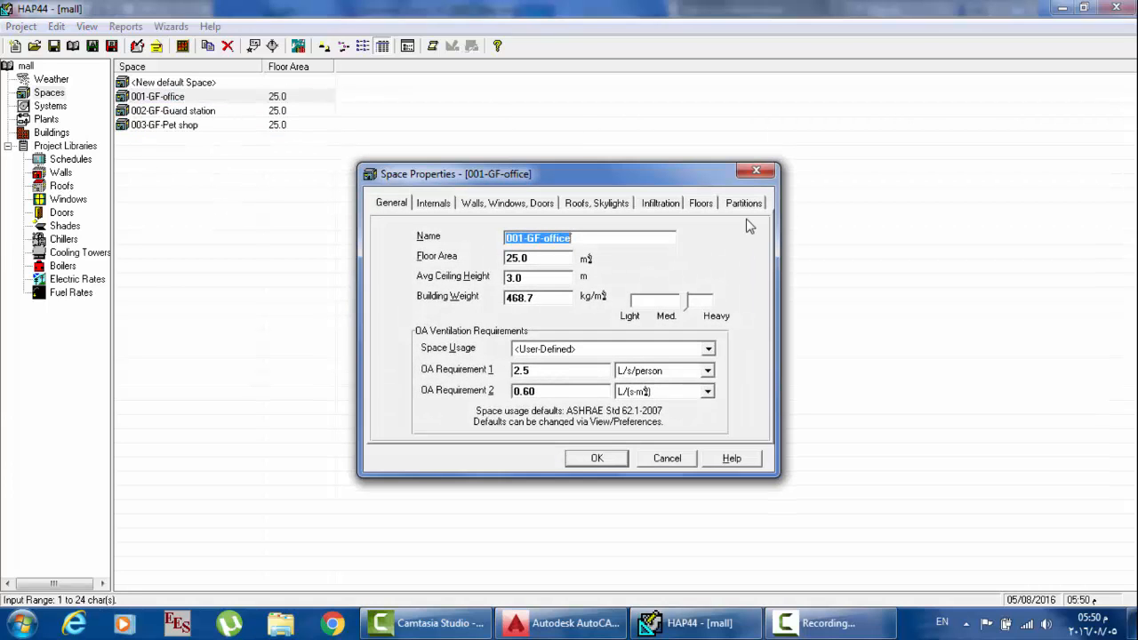
click(743, 201)
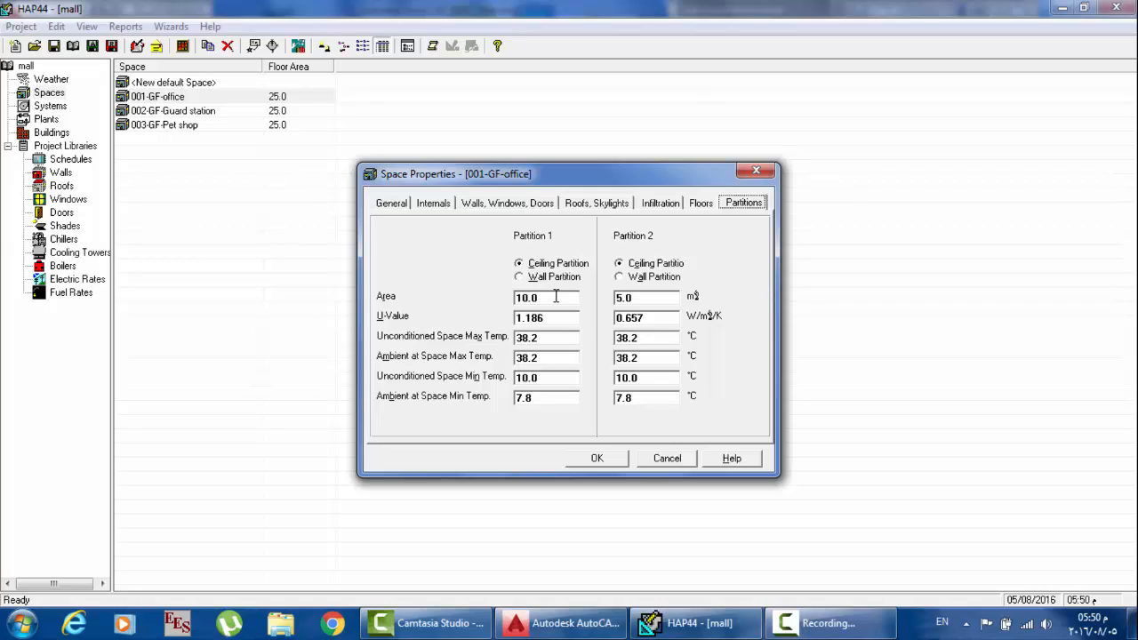
click(598, 458)
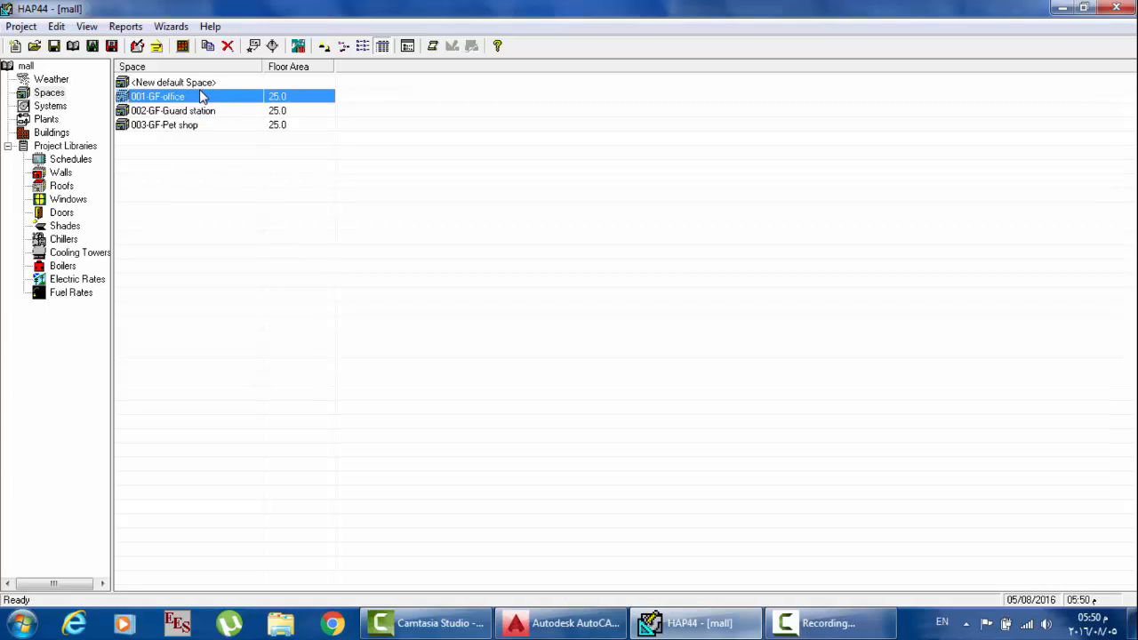
Step: Open data replacement for the office, guard station and pet shop spaces together and look through its categories from General to Partitions
drag(349, 98, 301, 130)
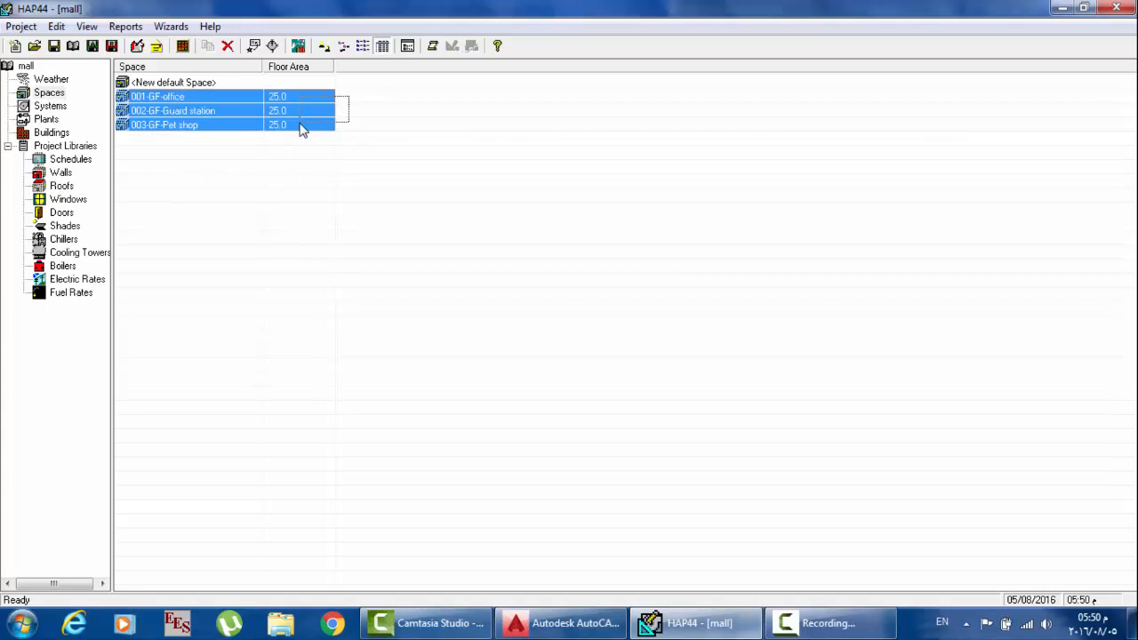
right_click(301, 130)
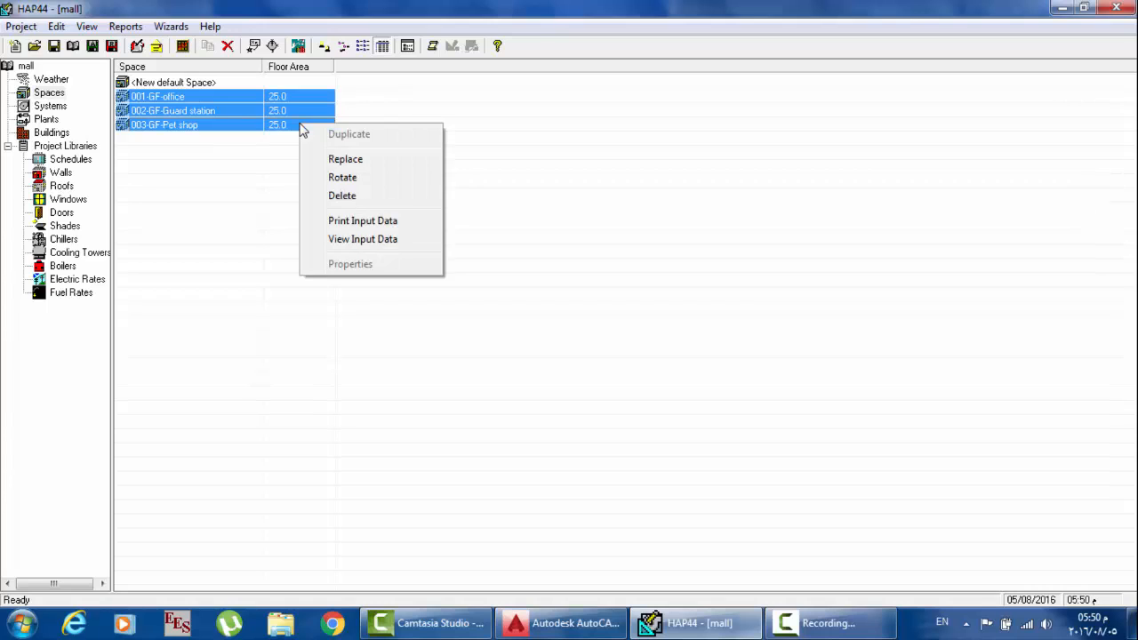
click(358, 162)
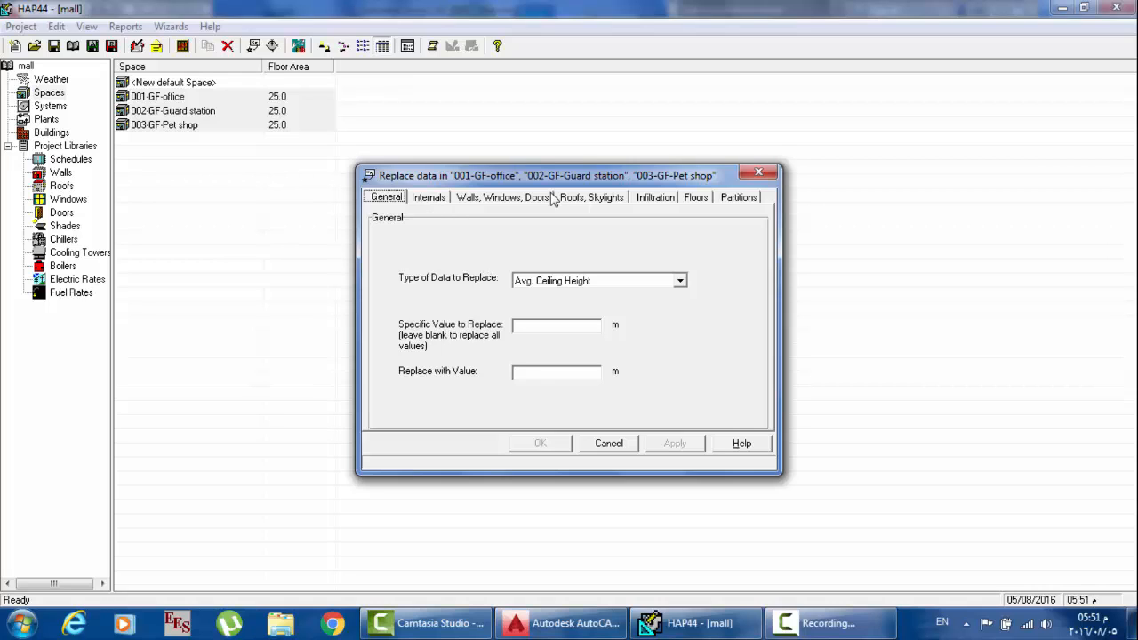
click(438, 198)
click(522, 197)
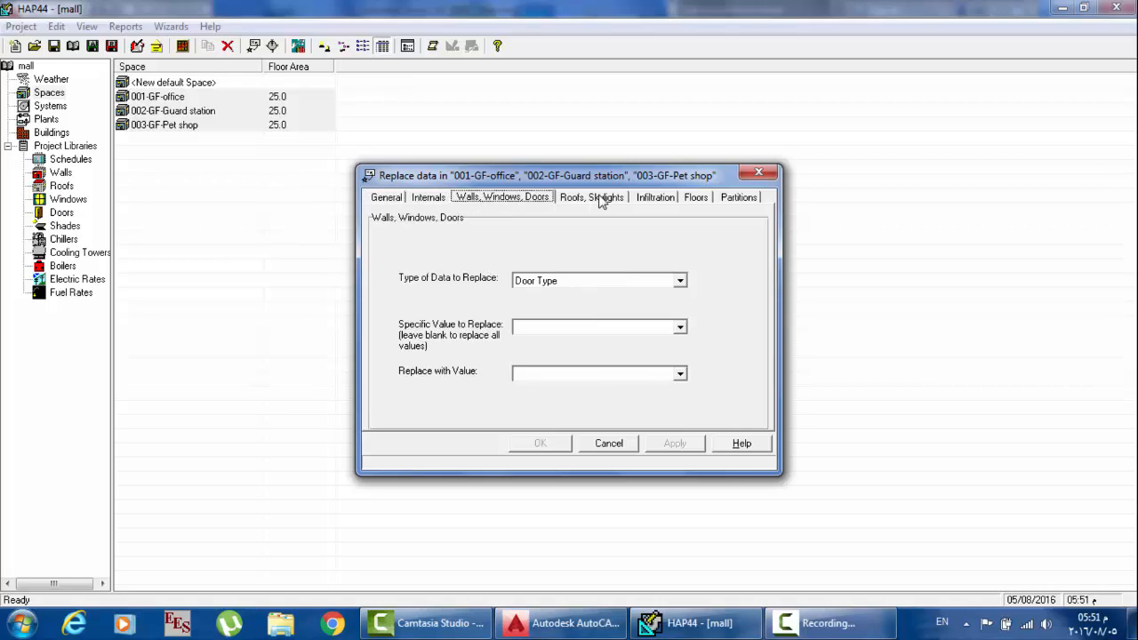
click(600, 199)
click(657, 200)
click(698, 199)
click(743, 199)
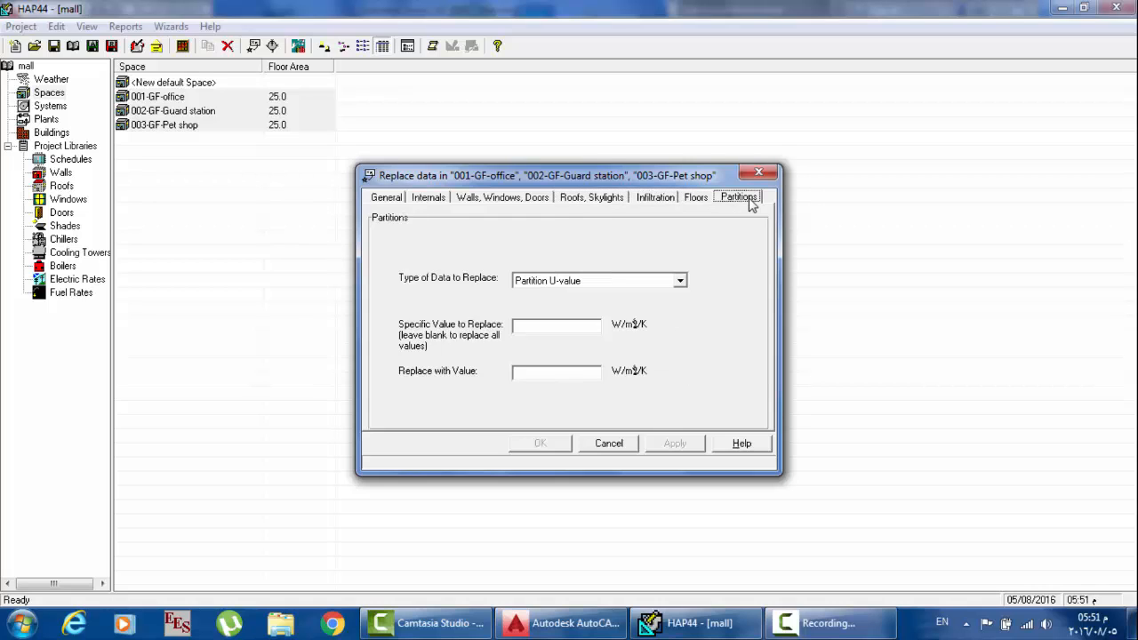
Step: Examine which partition data types can be replaced, try Unconditioned Space Min. Temp., and cancel the replacement
click(680, 282)
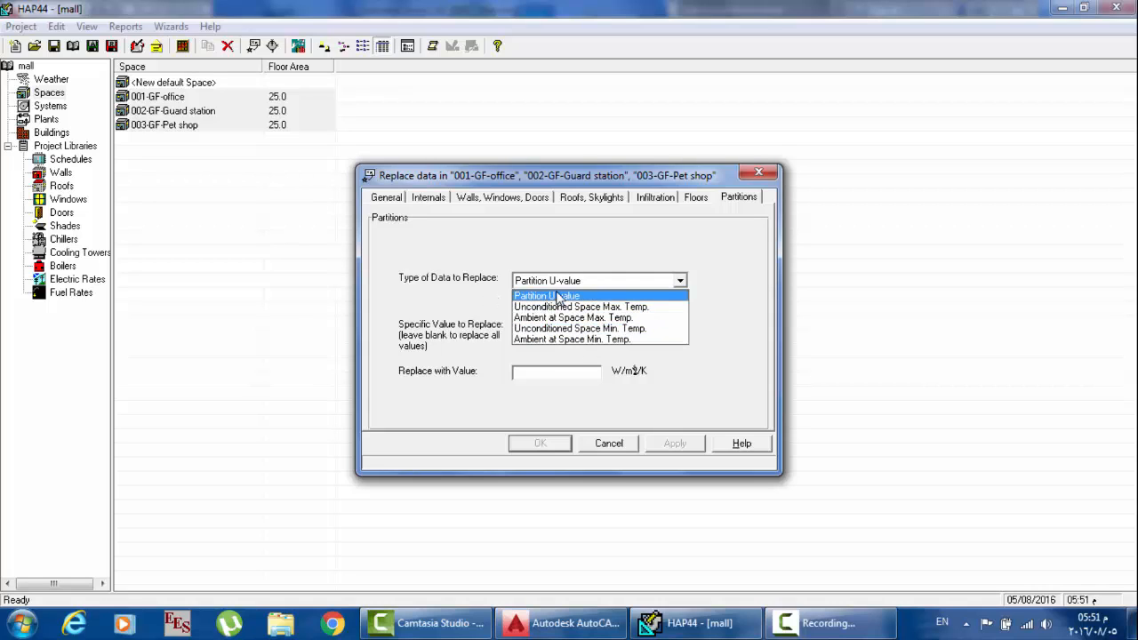
click(618, 443)
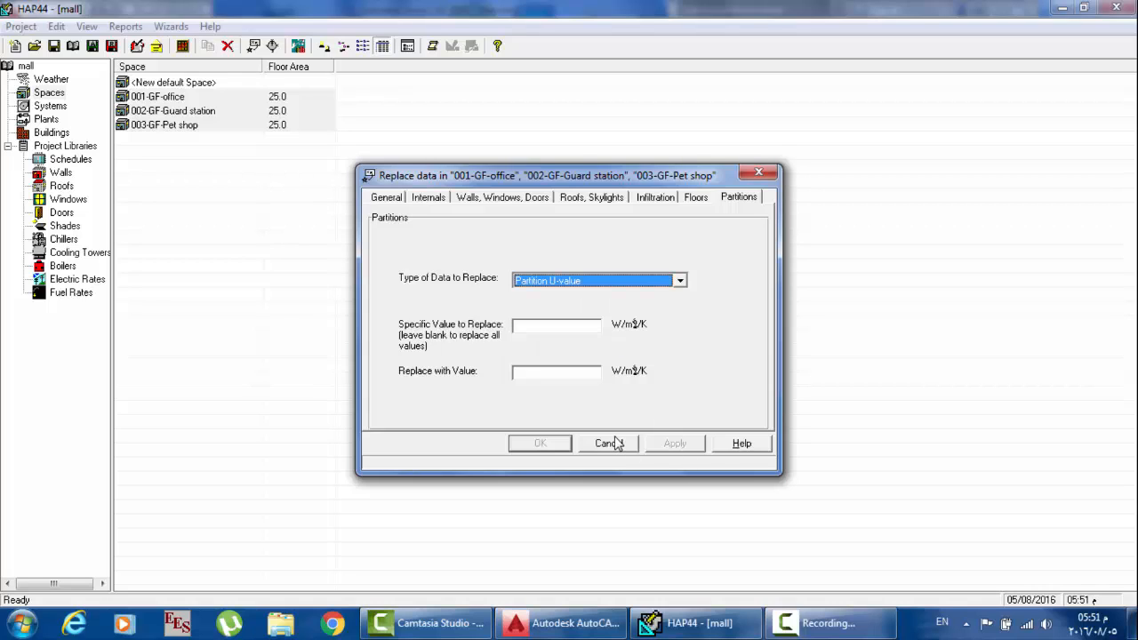
click(682, 284)
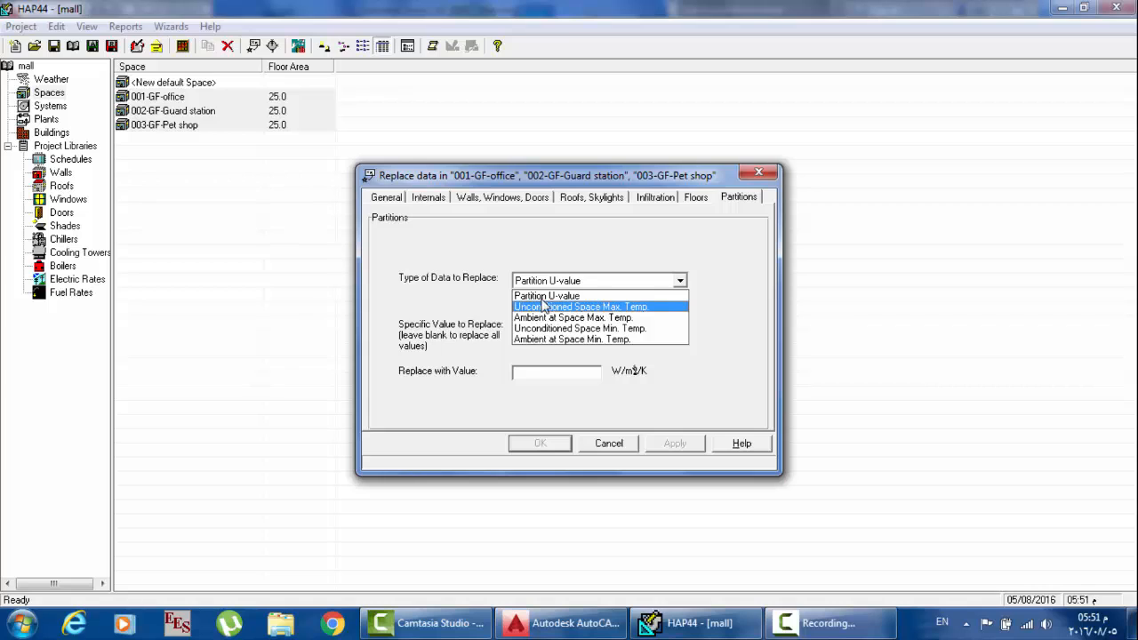
click(635, 294)
click(679, 281)
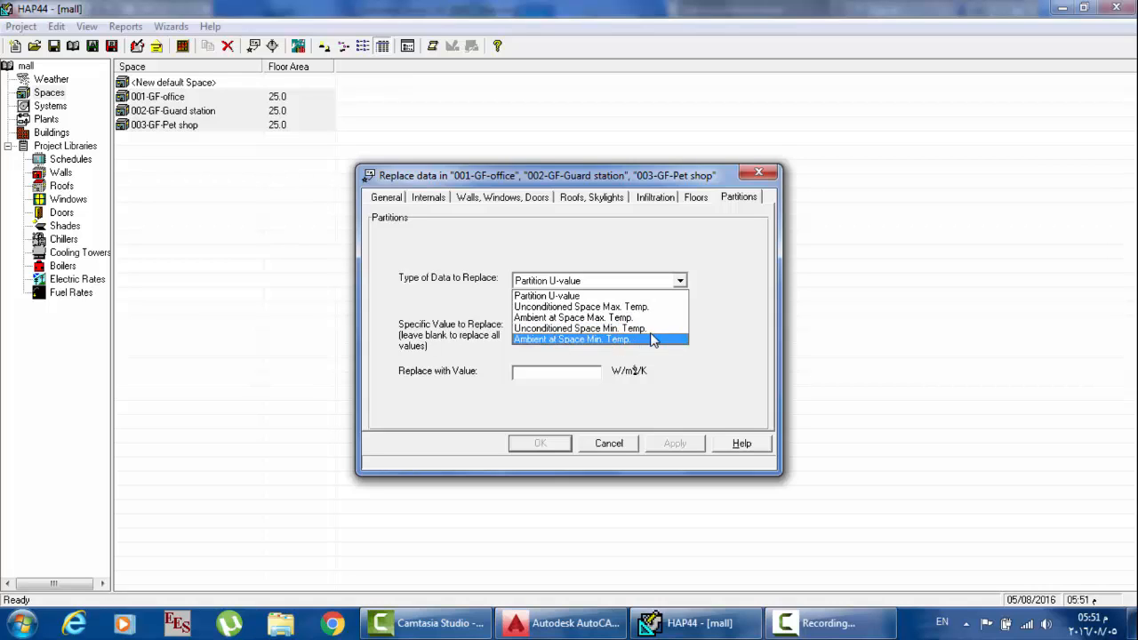
click(602, 328)
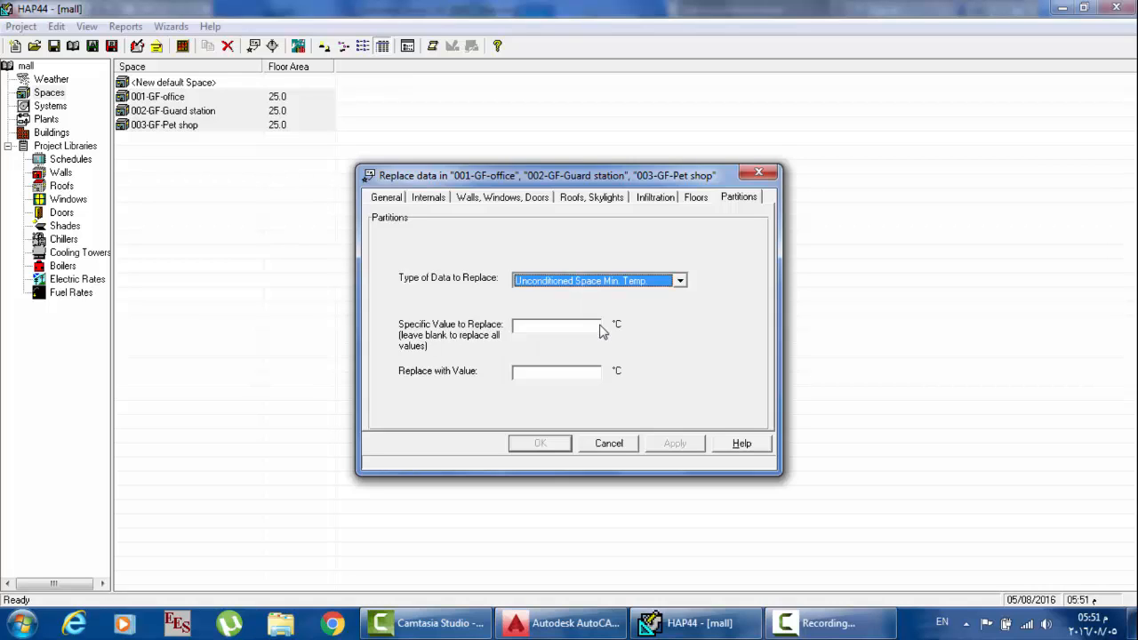
click(609, 443)
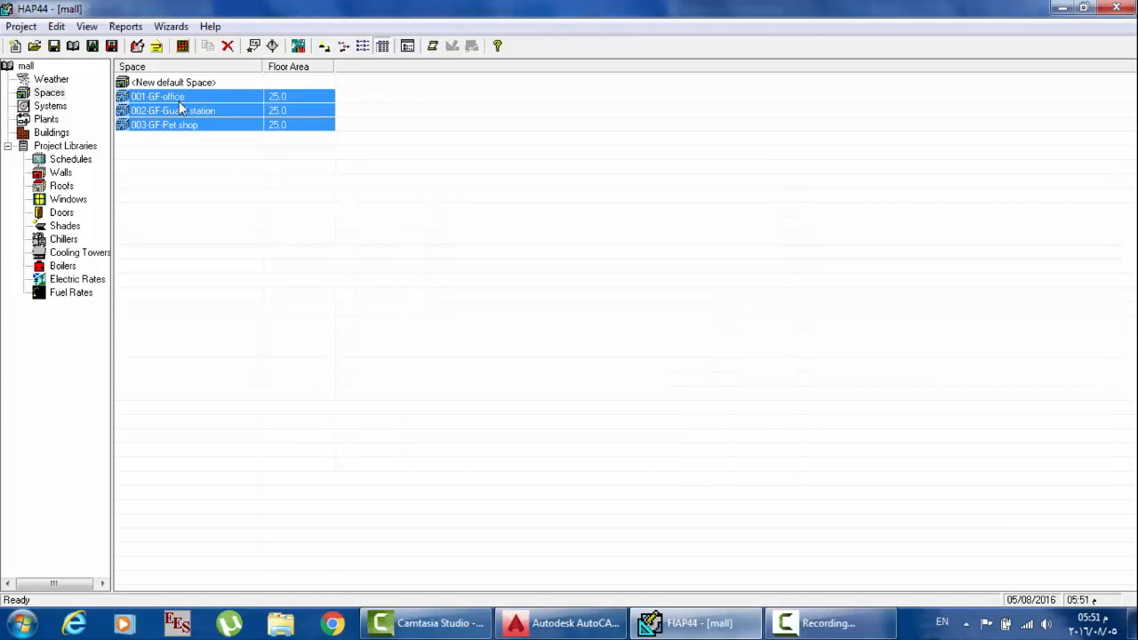
Step: Set the Partition 1 area of space 001-GF-office to 0 m² and save the space
double_click(178, 98)
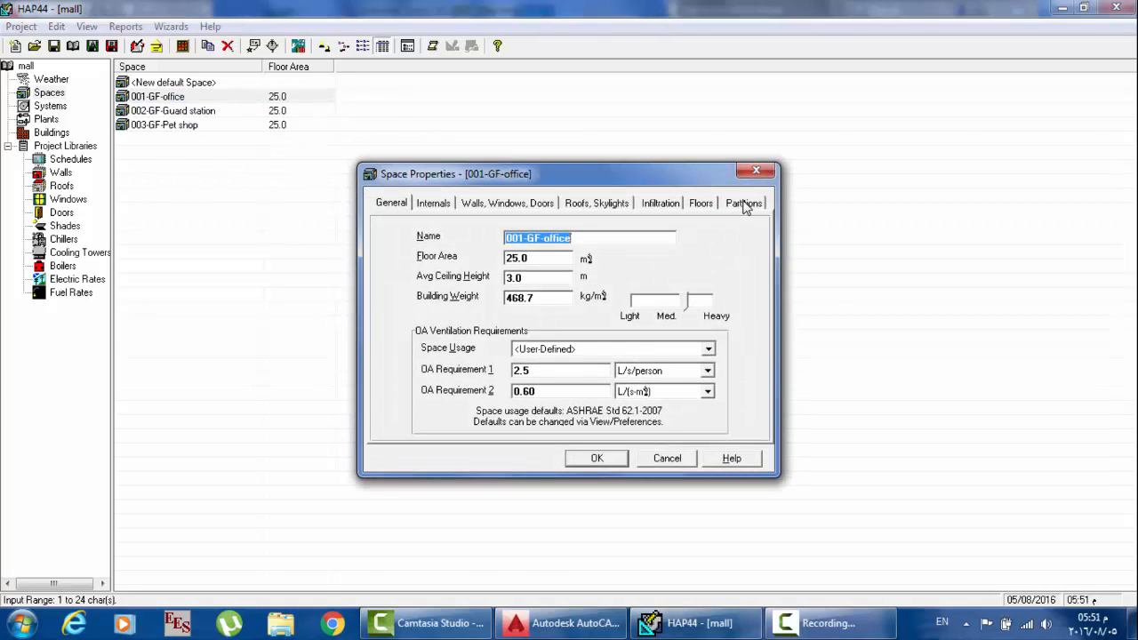
click(743, 203)
double_click(539, 298)
text(0)
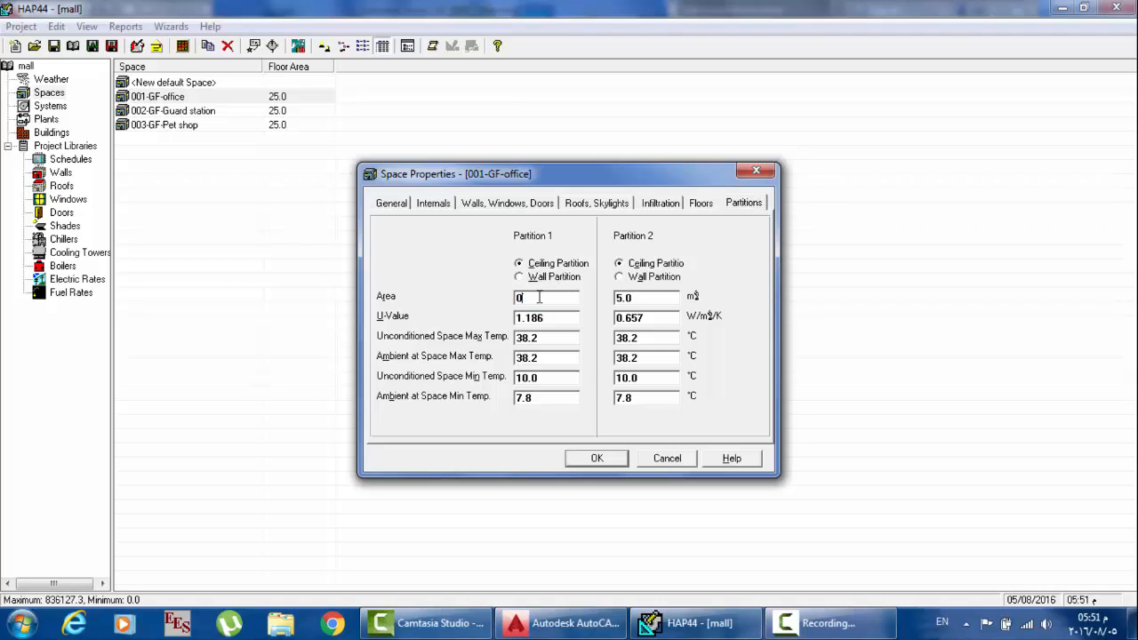
click(582, 457)
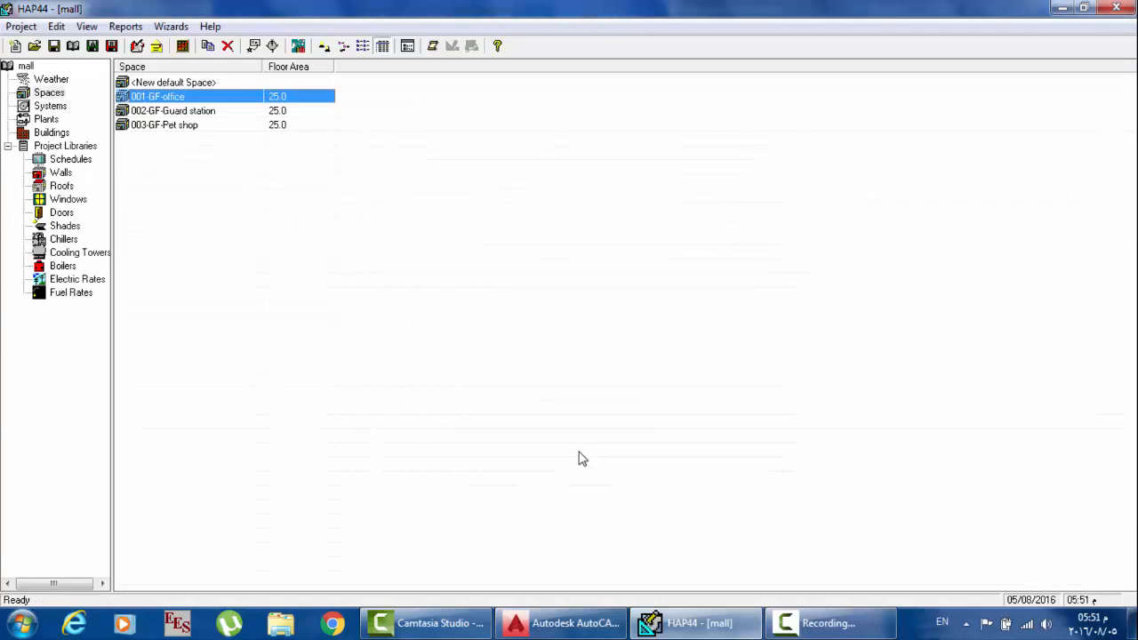
Step: Open data replacement for the office, guard station and pet shop spaces together and examine which partition data types can be replaced
right_click(194, 97)
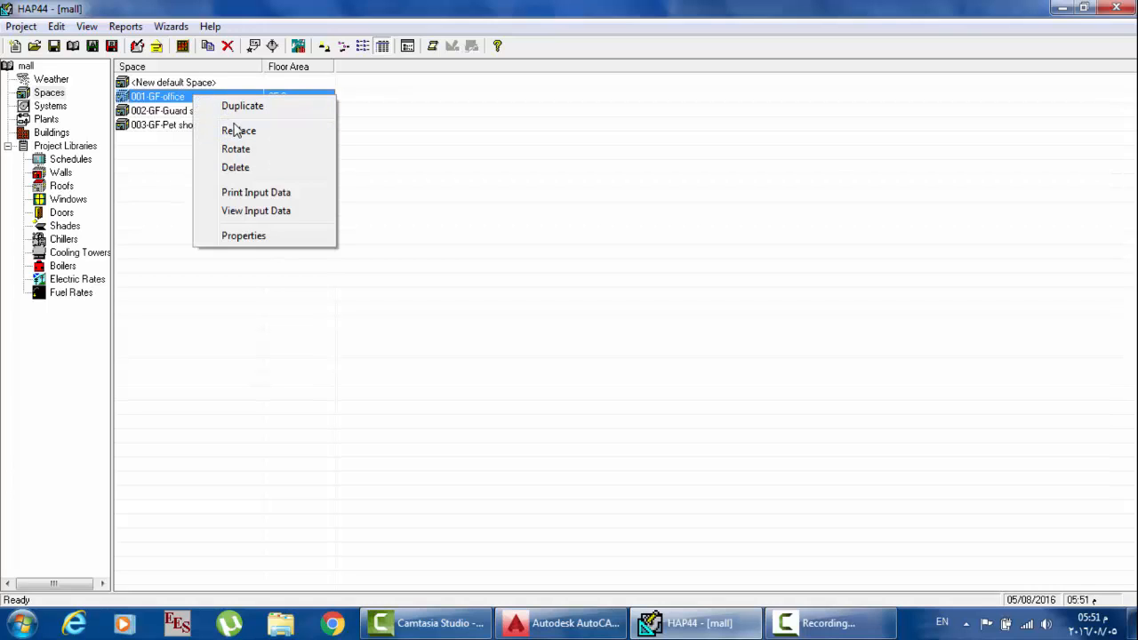
click(429, 131)
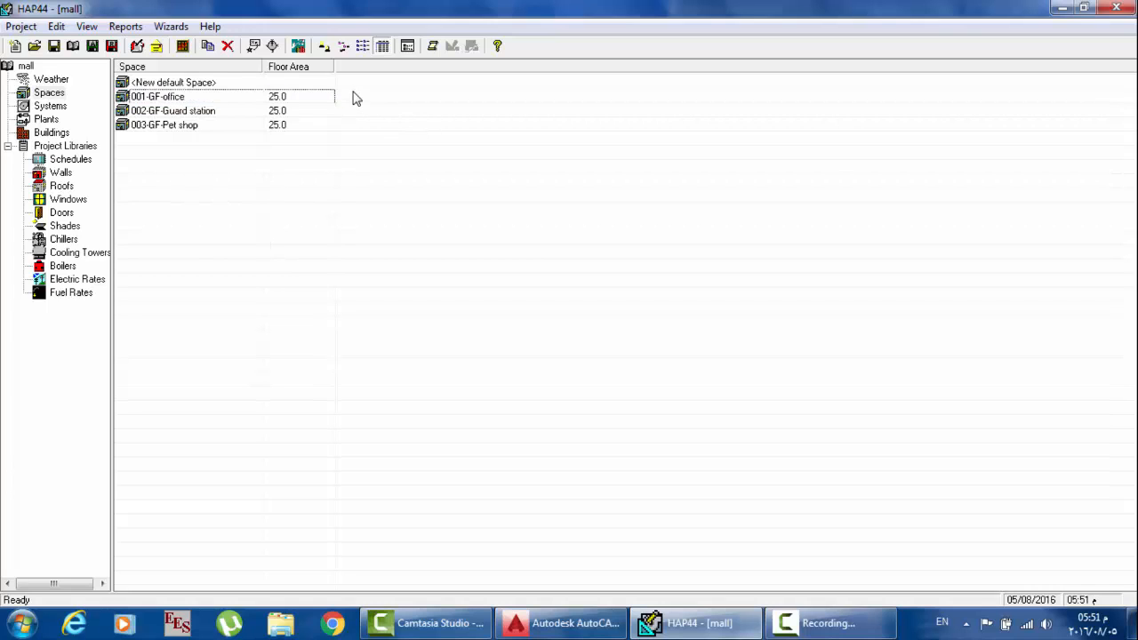
drag(353, 92, 286, 127)
right_click(286, 127)
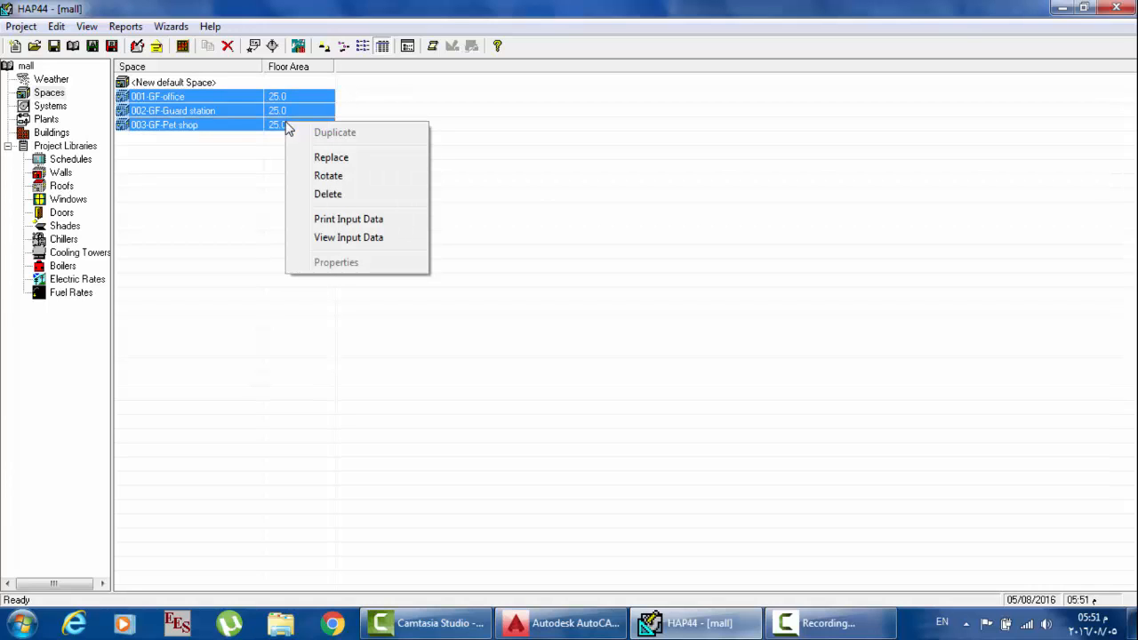
click(336, 158)
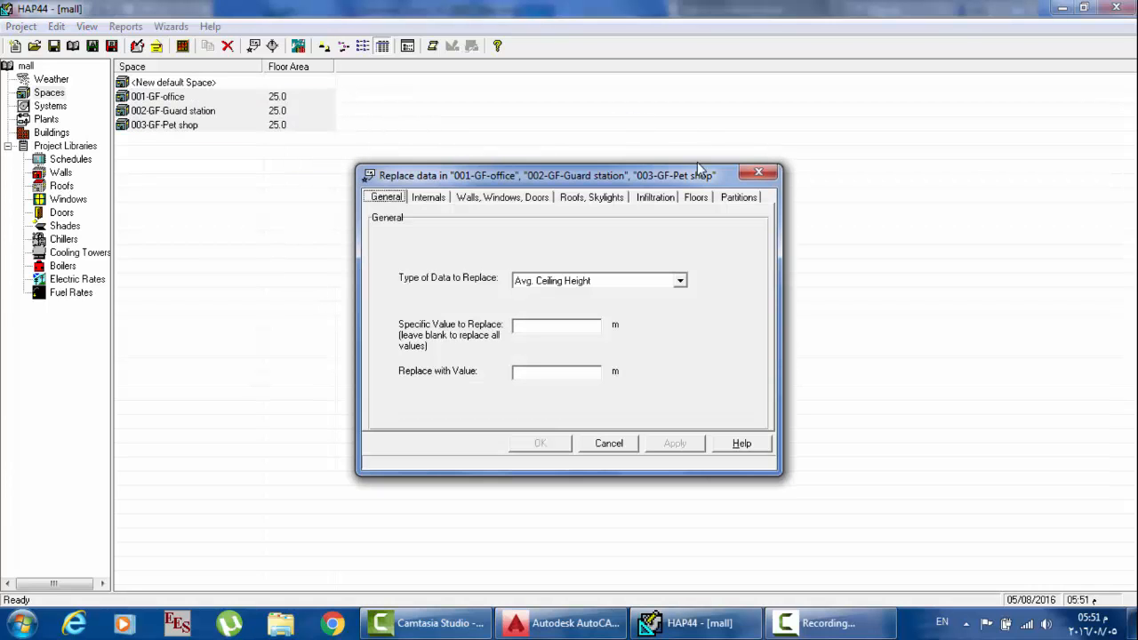
click(739, 199)
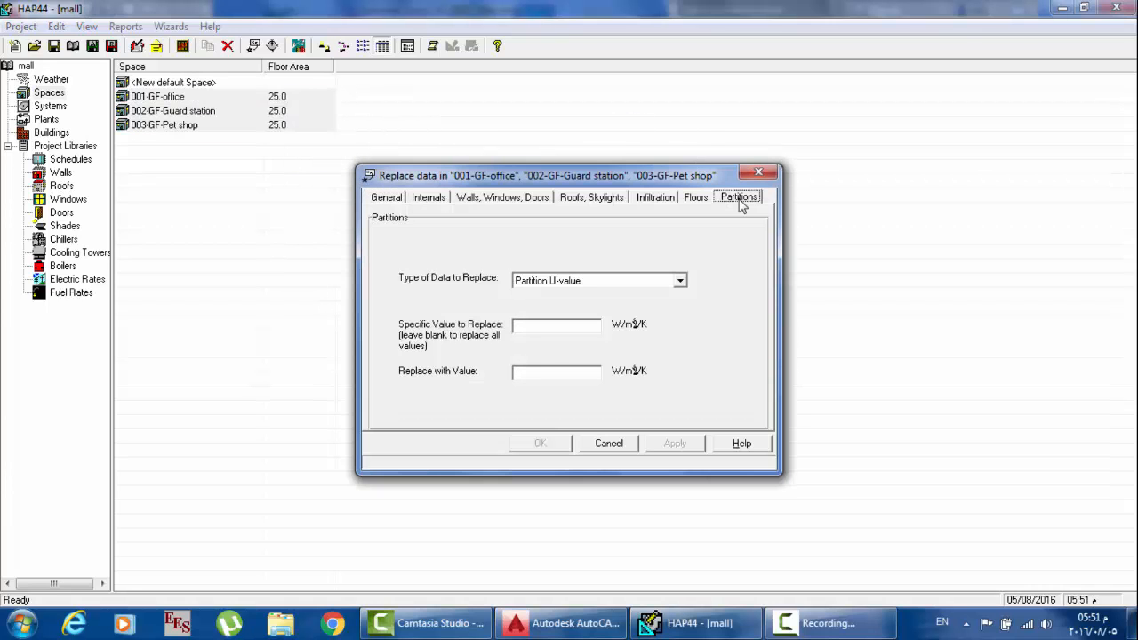
click(680, 283)
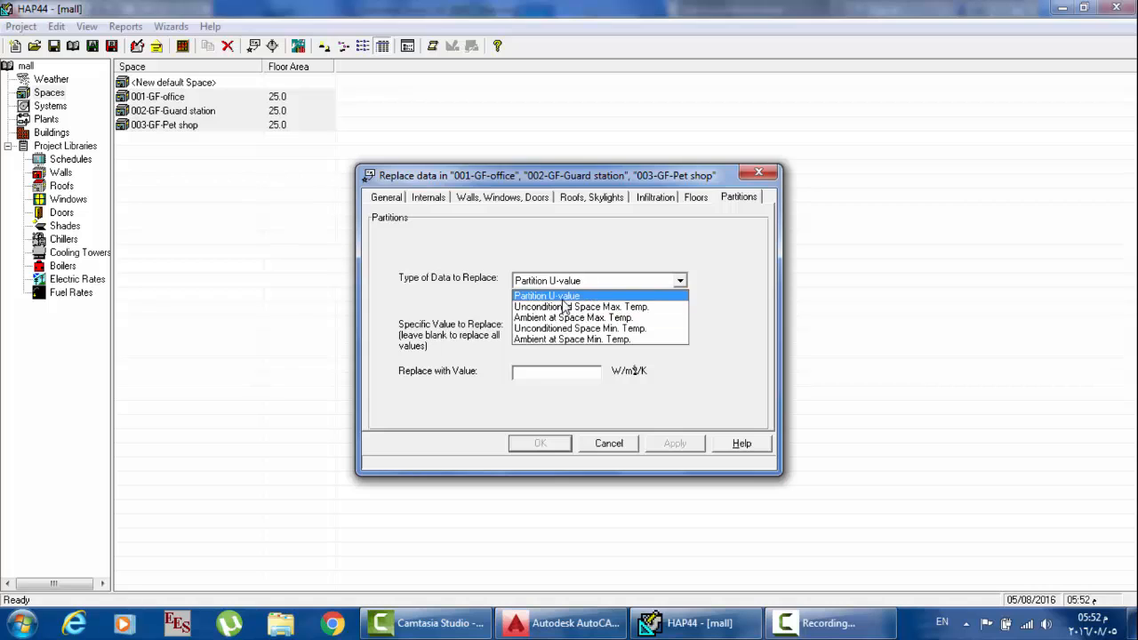
click(497, 239)
Step: Look through the General data types available for replacement, from Avg. Ceiling Height to the OA Requirement 2 options
click(404, 200)
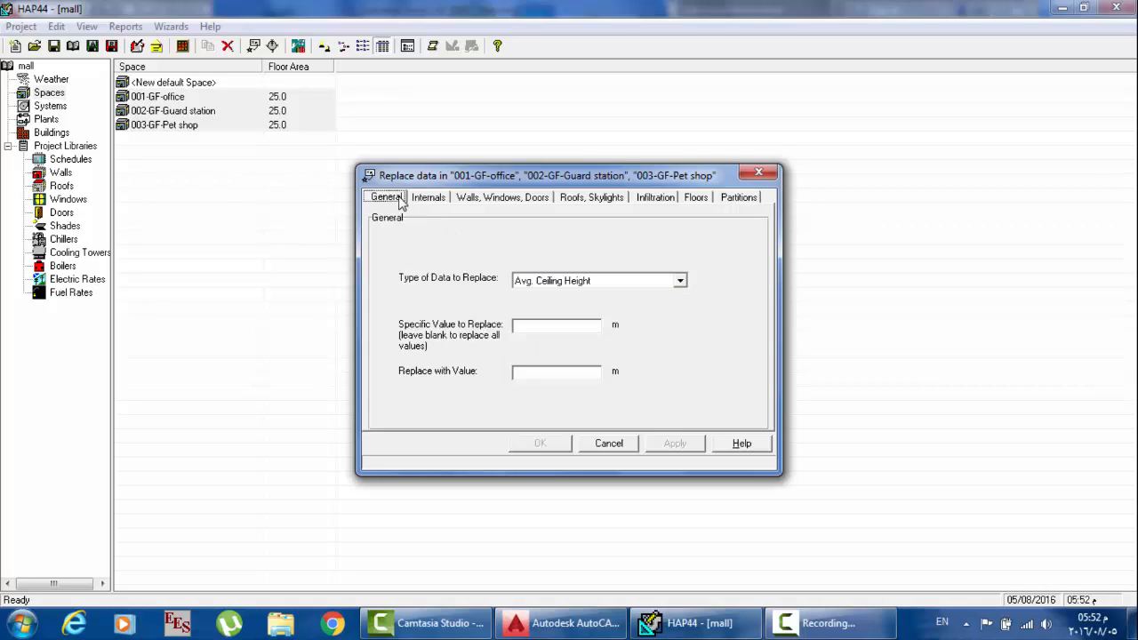
click(680, 281)
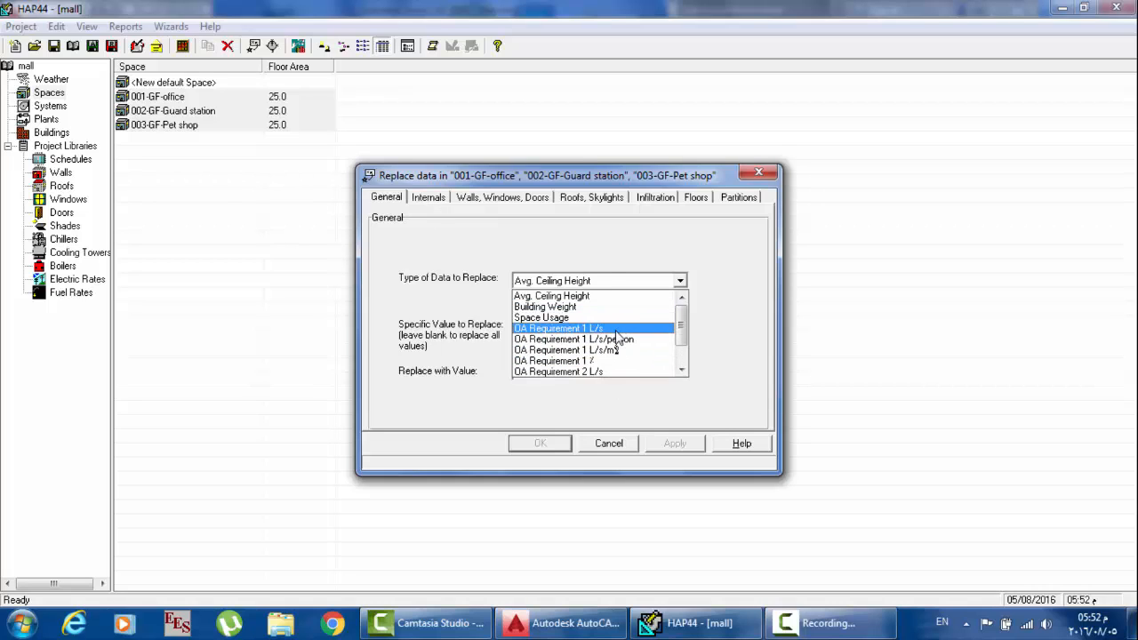
drag(686, 336, 685, 355)
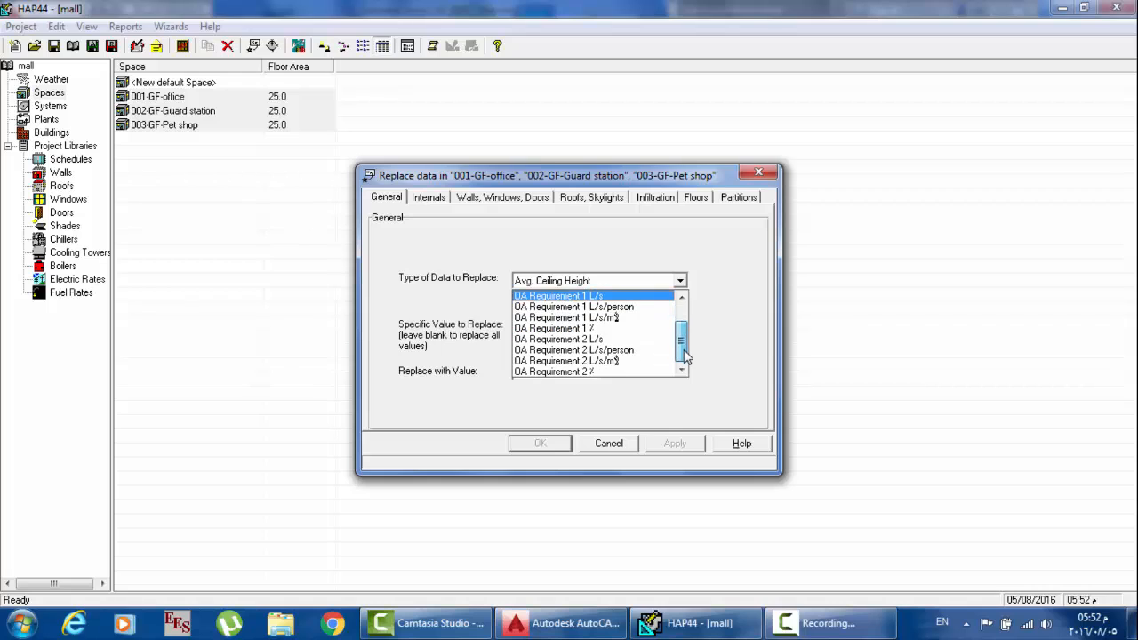
click(424, 208)
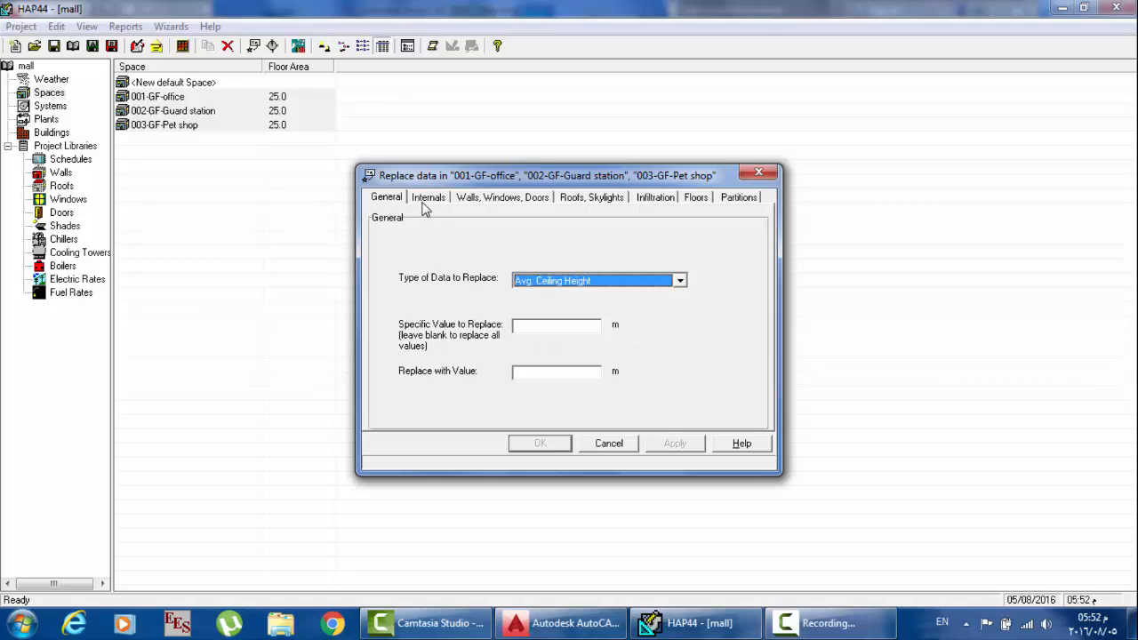
click(681, 282)
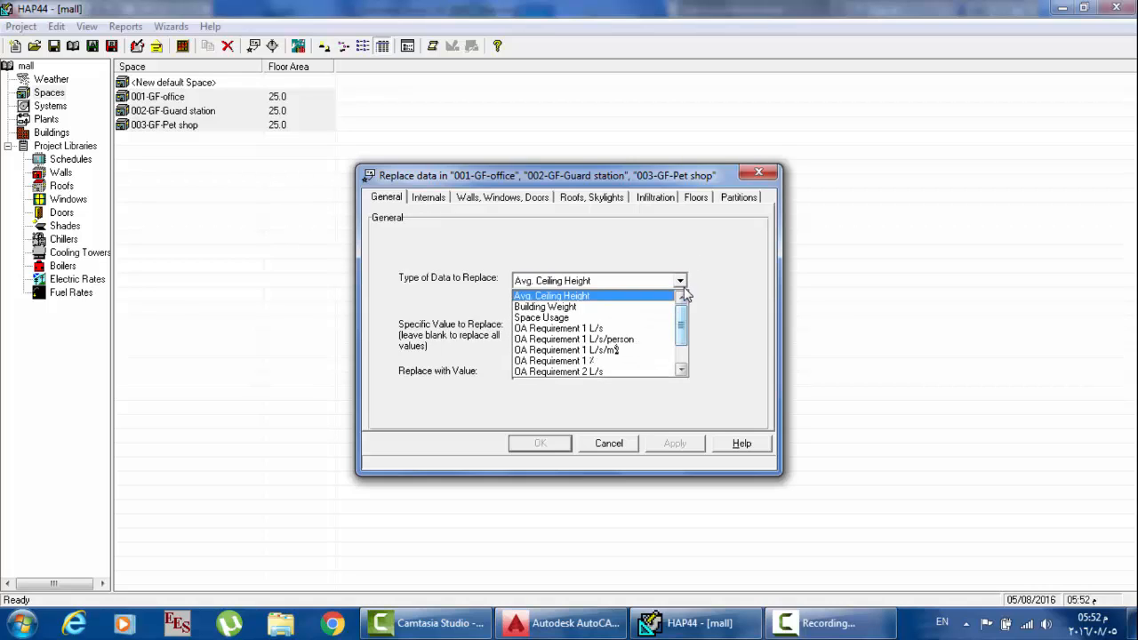
click(446, 201)
Step: Replace the Task Lighting W/m² value with 10 in the office, guard station and pet shop spaces
click(432, 197)
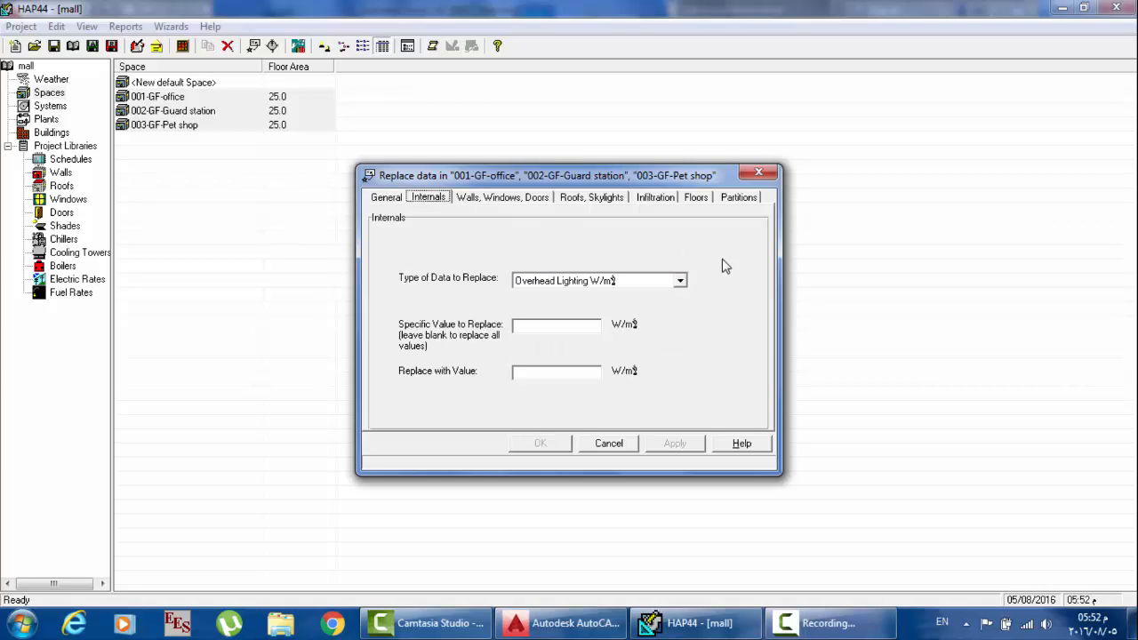
click(681, 283)
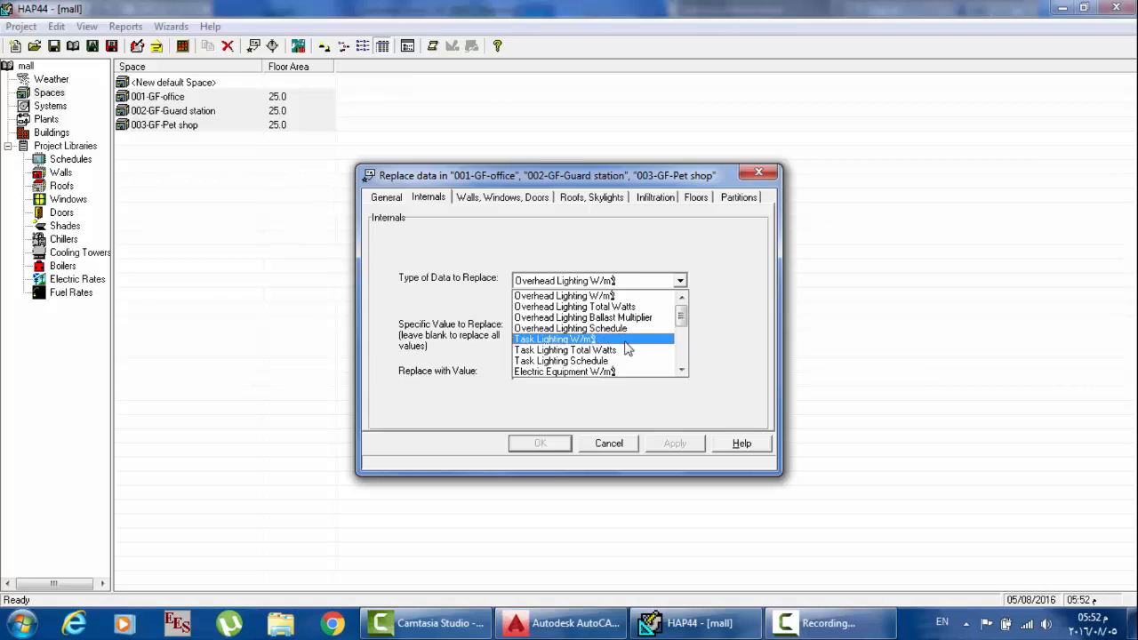
click(595, 340)
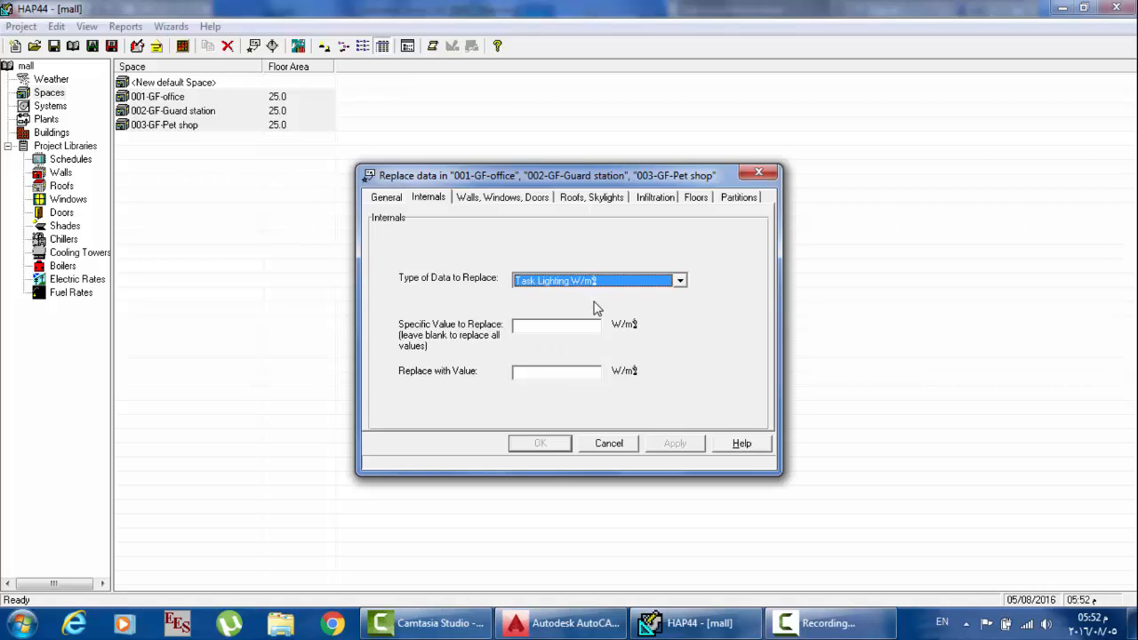
click(545, 326)
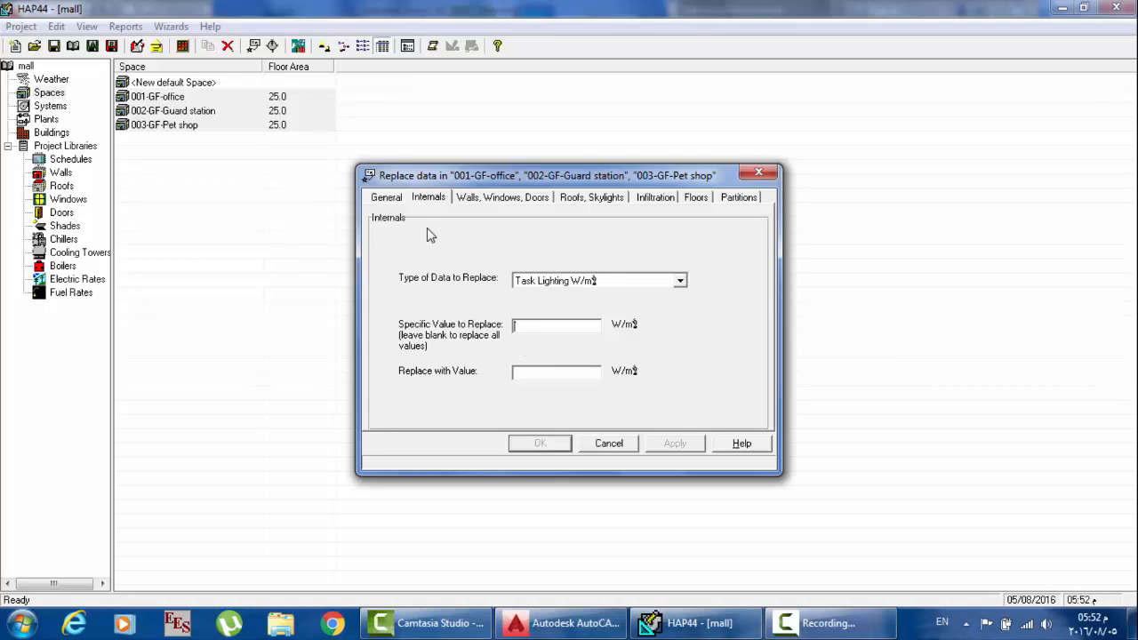
text(10)
text(1)
click(542, 443)
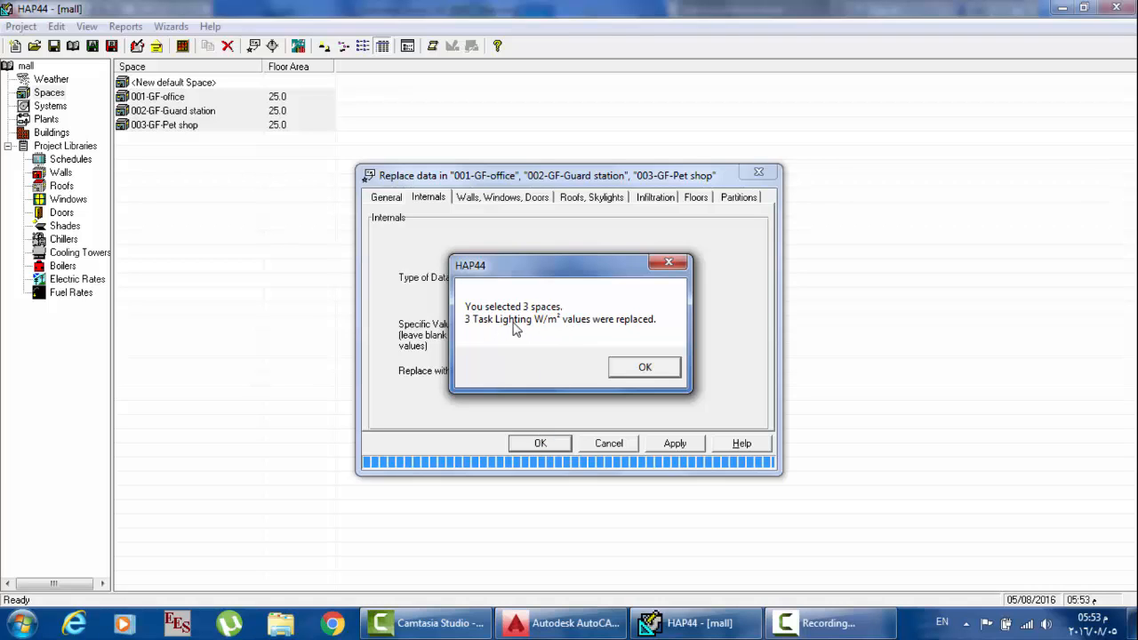
click(662, 370)
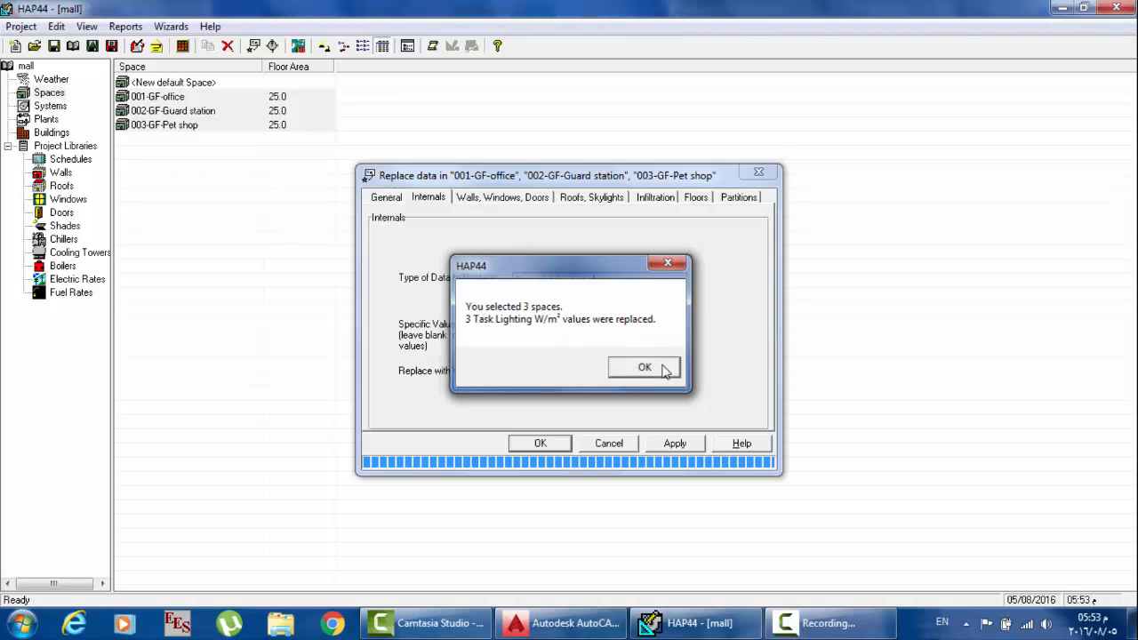
click(237, 153)
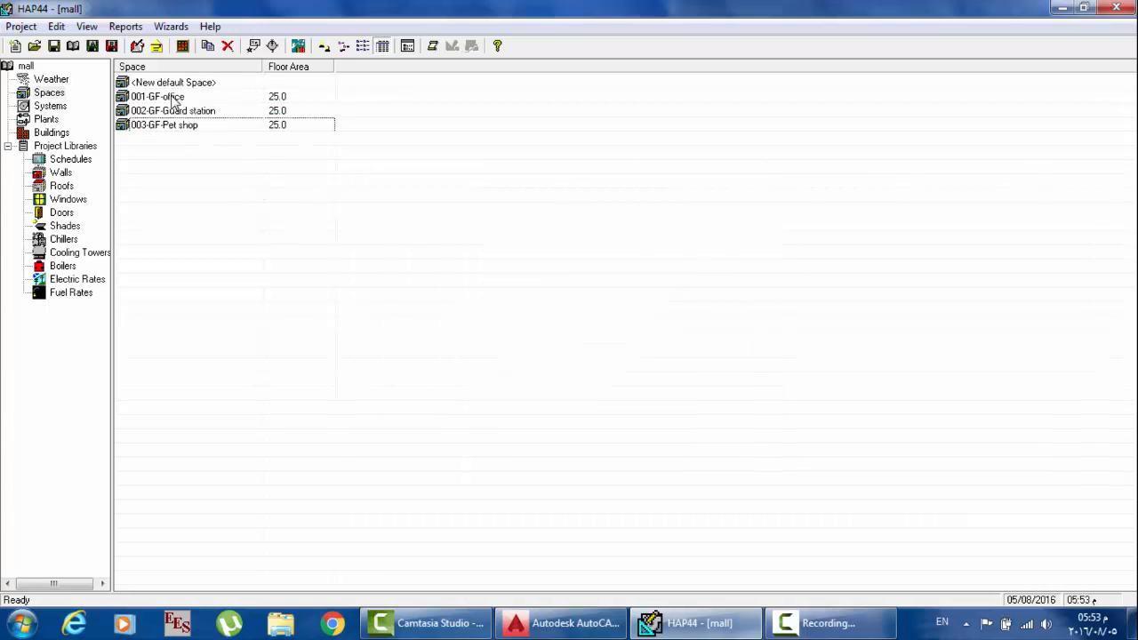
Step: Check the task lighting wattage in the internal loads of the office, guard station and pet shop spaces, one after another
double_click(174, 100)
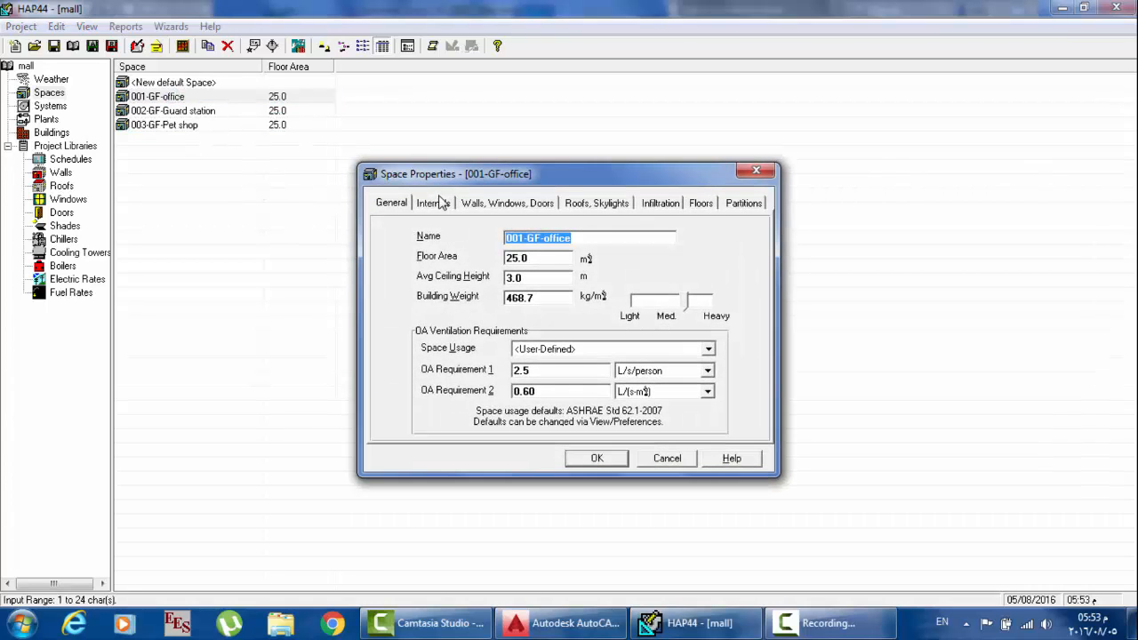
click(434, 203)
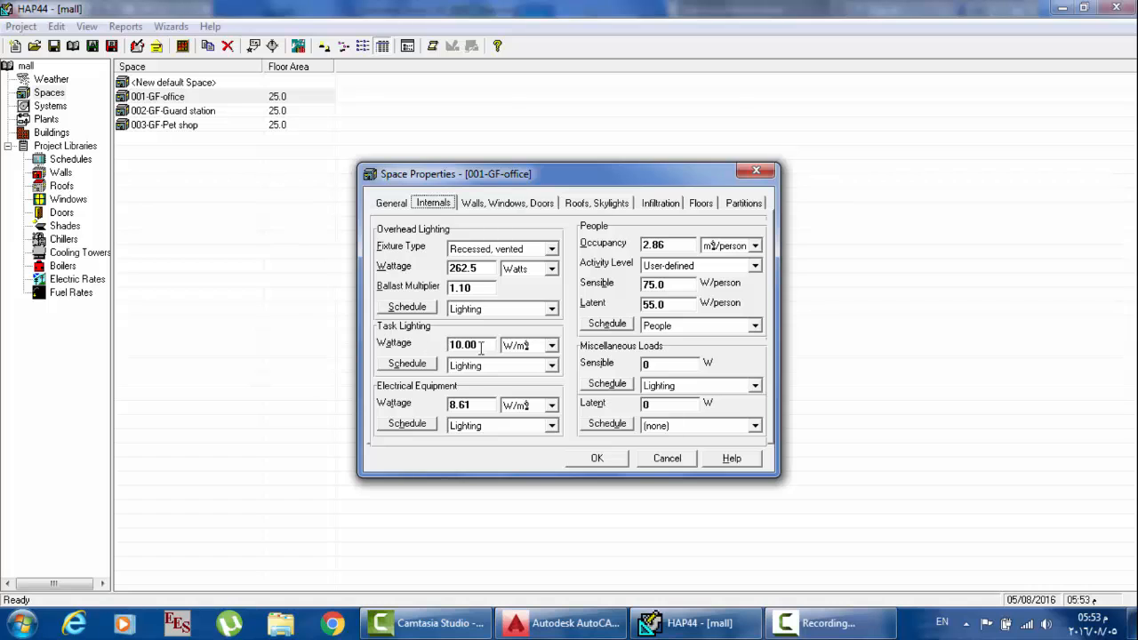
click(598, 459)
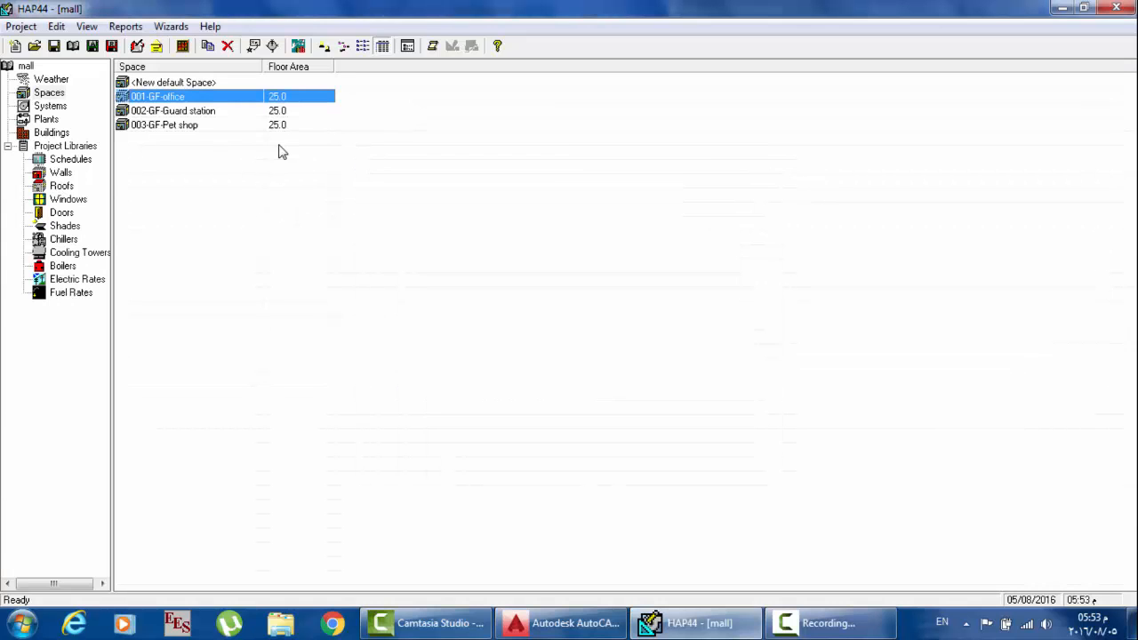
double_click(189, 112)
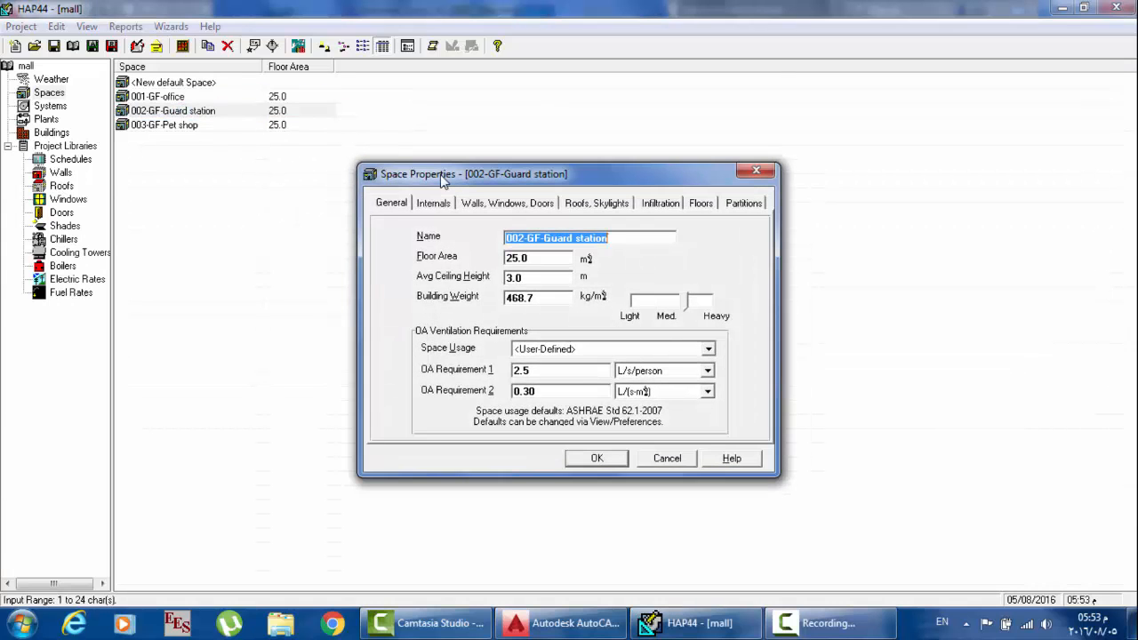
click(434, 203)
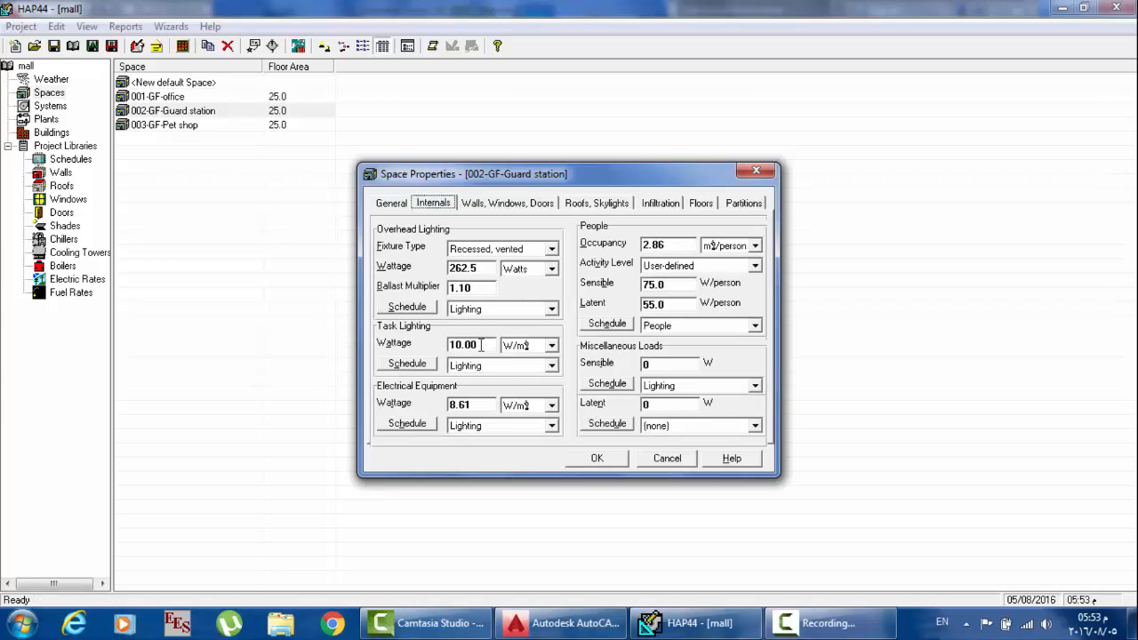
click(596, 460)
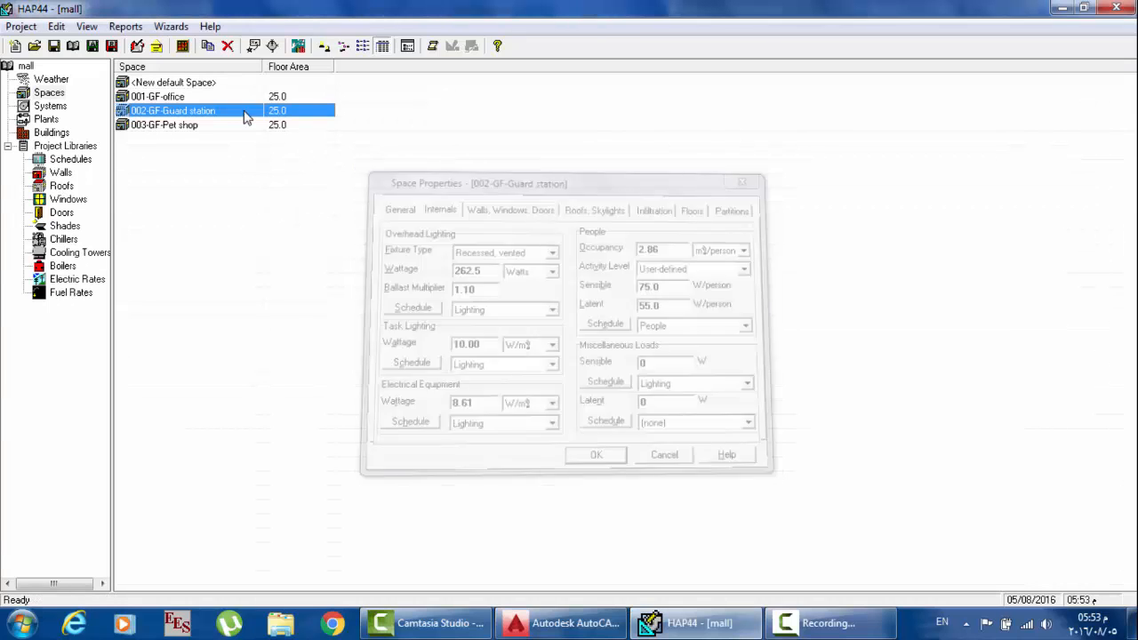
click(187, 126)
double_click(187, 127)
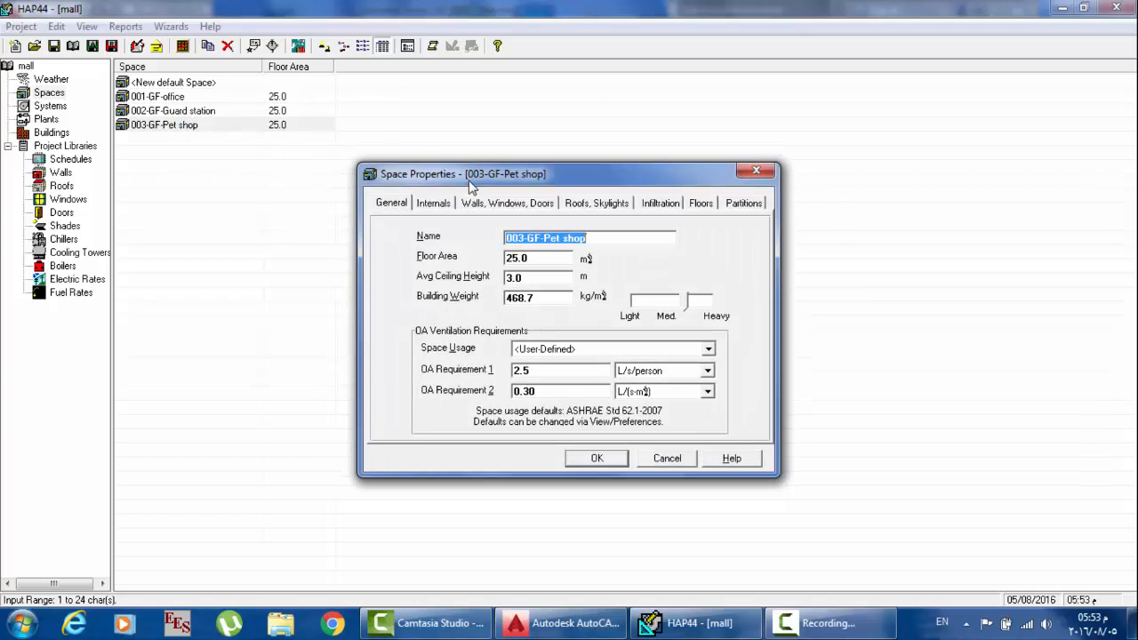
click(434, 203)
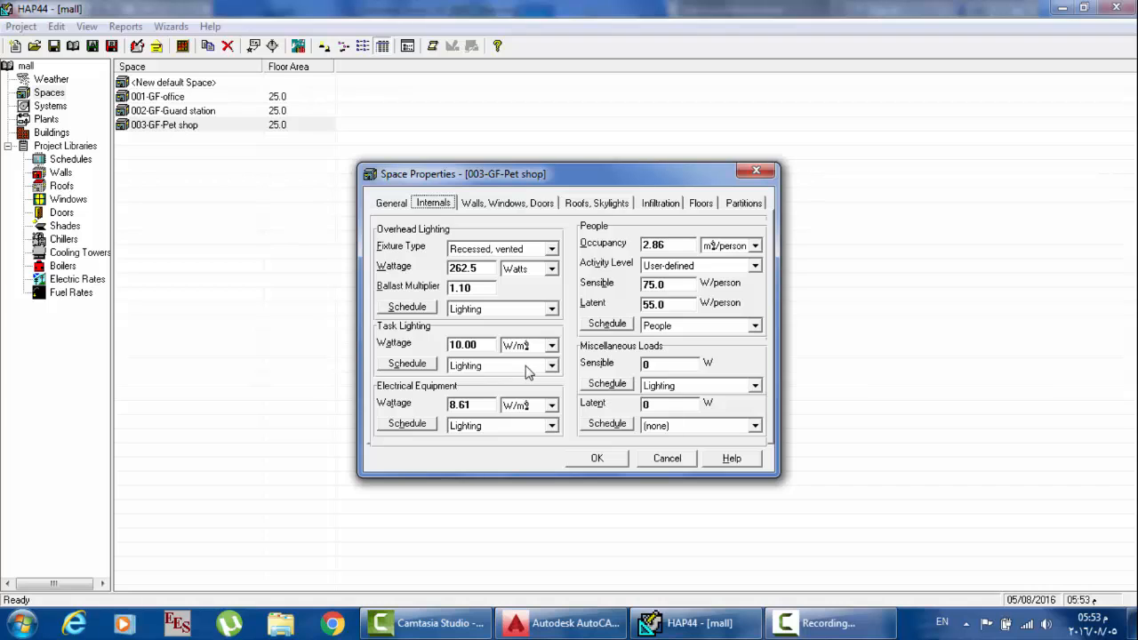
click(618, 458)
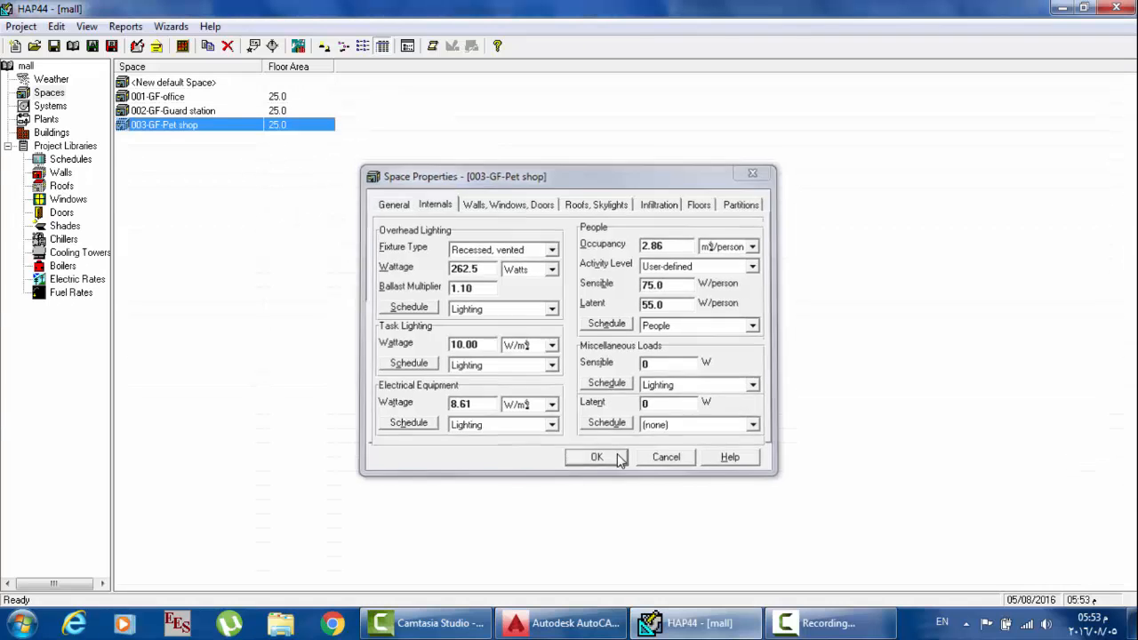
drag(360, 96, 299, 126)
right_click(300, 126)
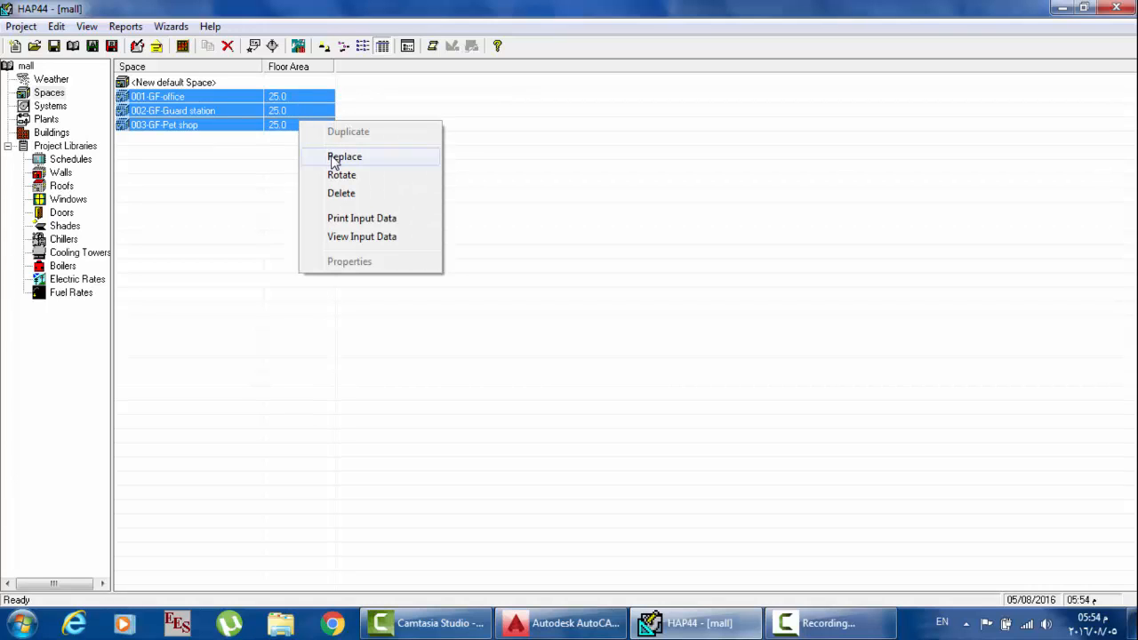
click(246, 177)
Step: Set the task lighting wattage of space 001-GF-office to 8 W/m² and save the space
click(191, 96)
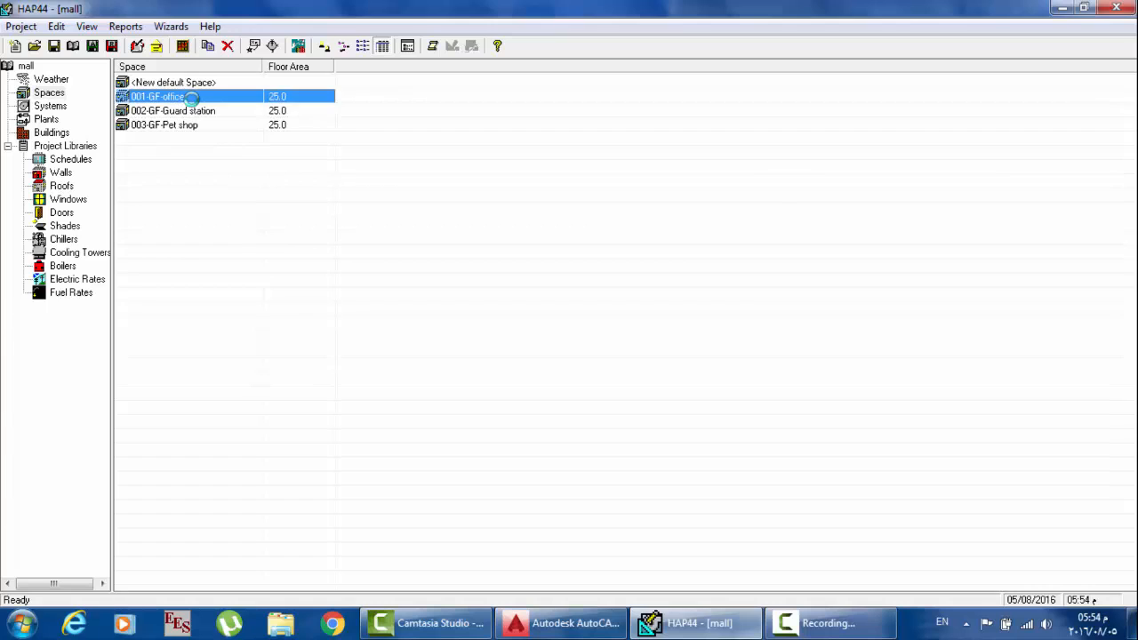
double_click(191, 96)
click(433, 204)
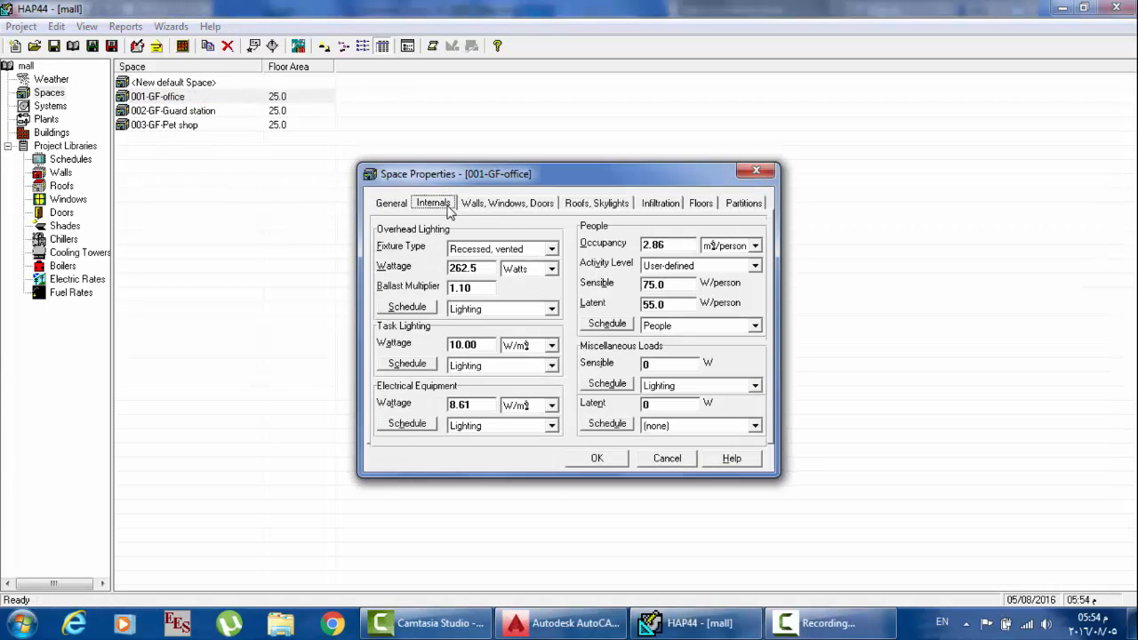
double_click(483, 345)
text(8)
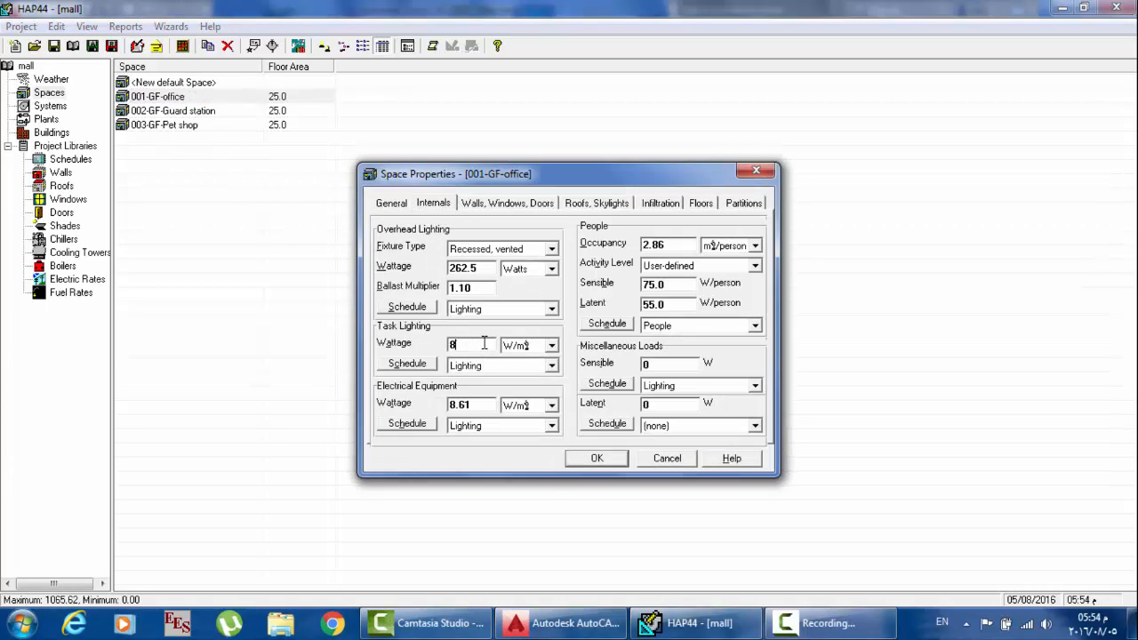
click(588, 459)
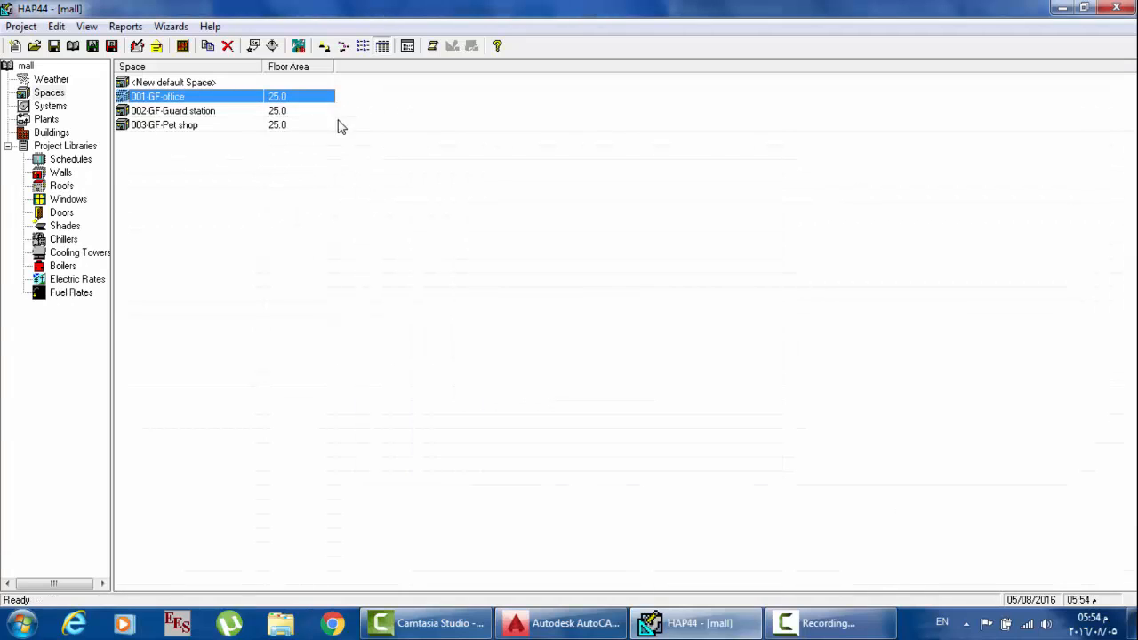
Step: Try to replace the average ceiling height value 8 m with 15 m in the office, guard station and pet shop spaces
drag(345, 93, 281, 125)
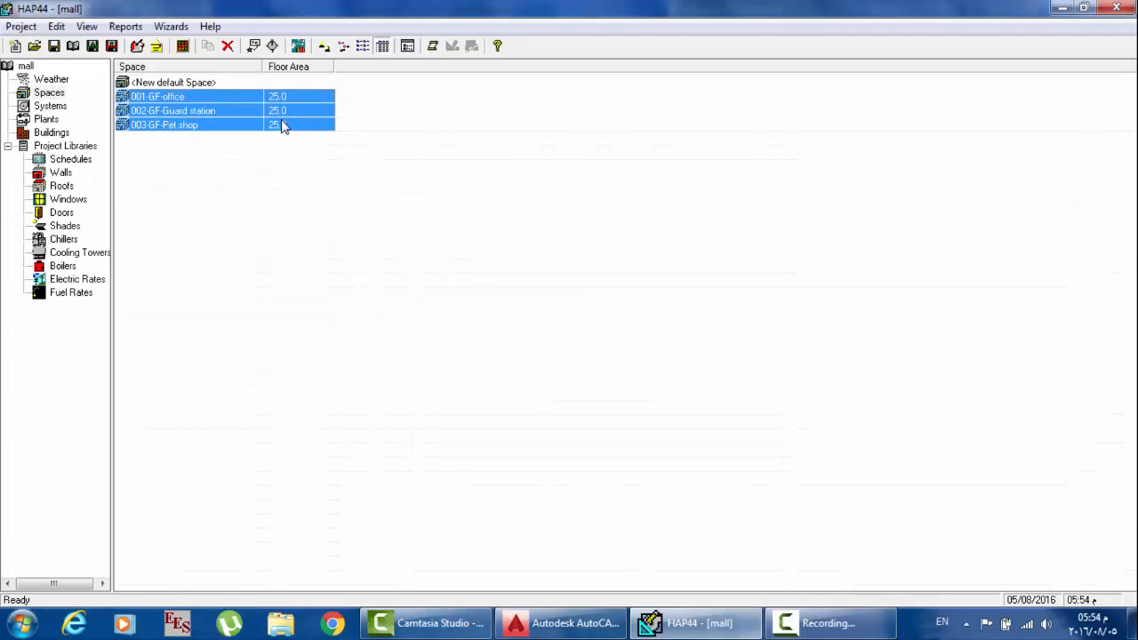
right_click(281, 125)
click(343, 157)
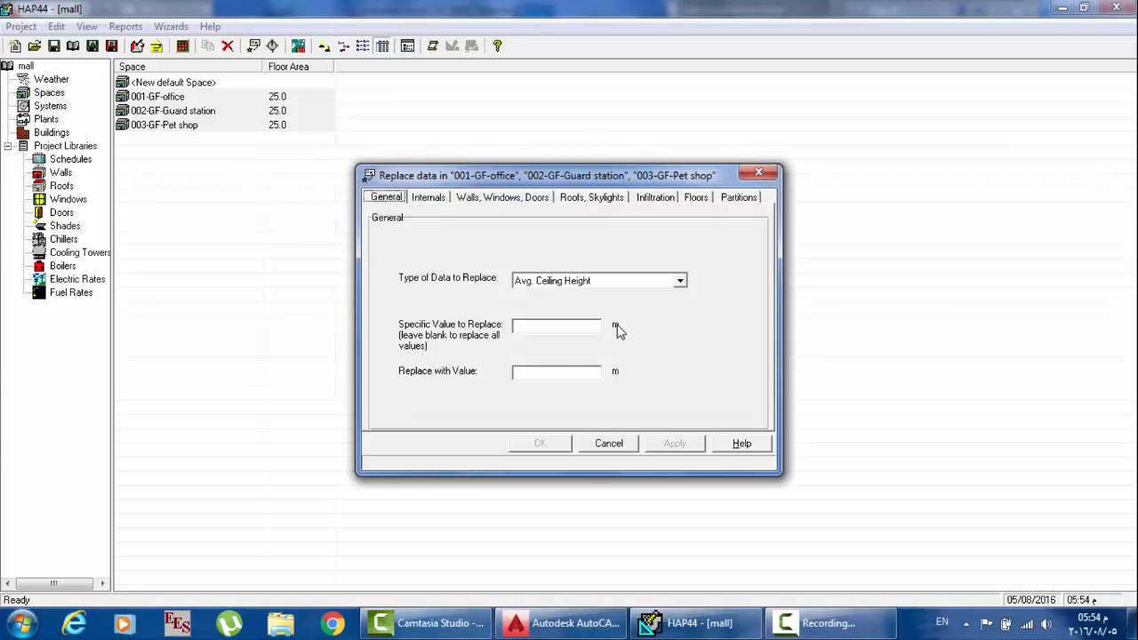
click(554, 326)
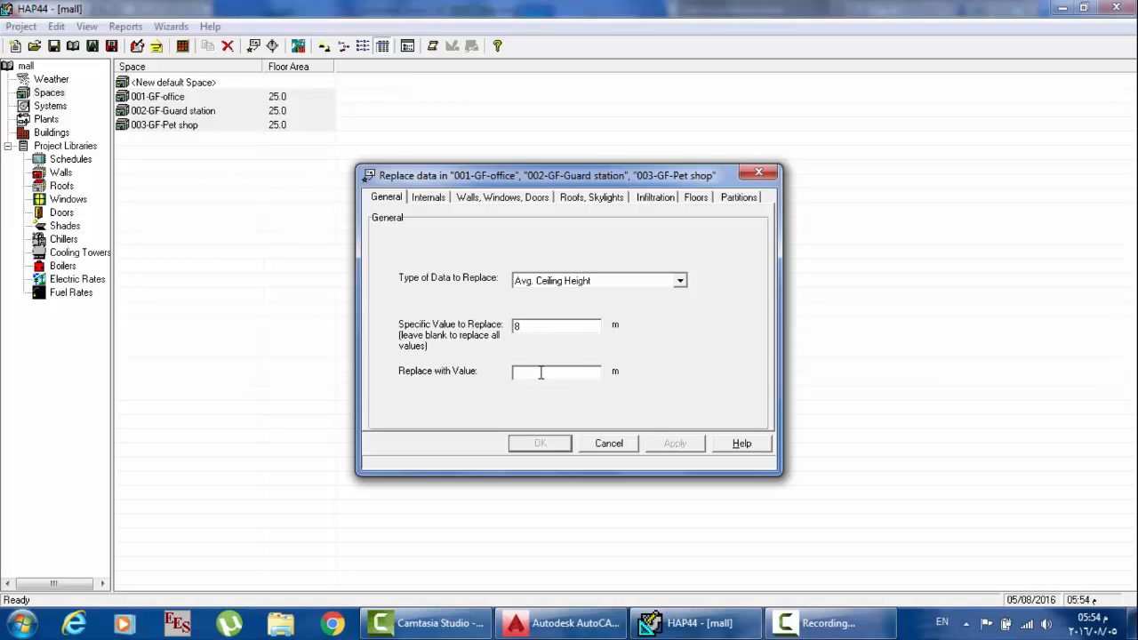
text(15)
click(538, 444)
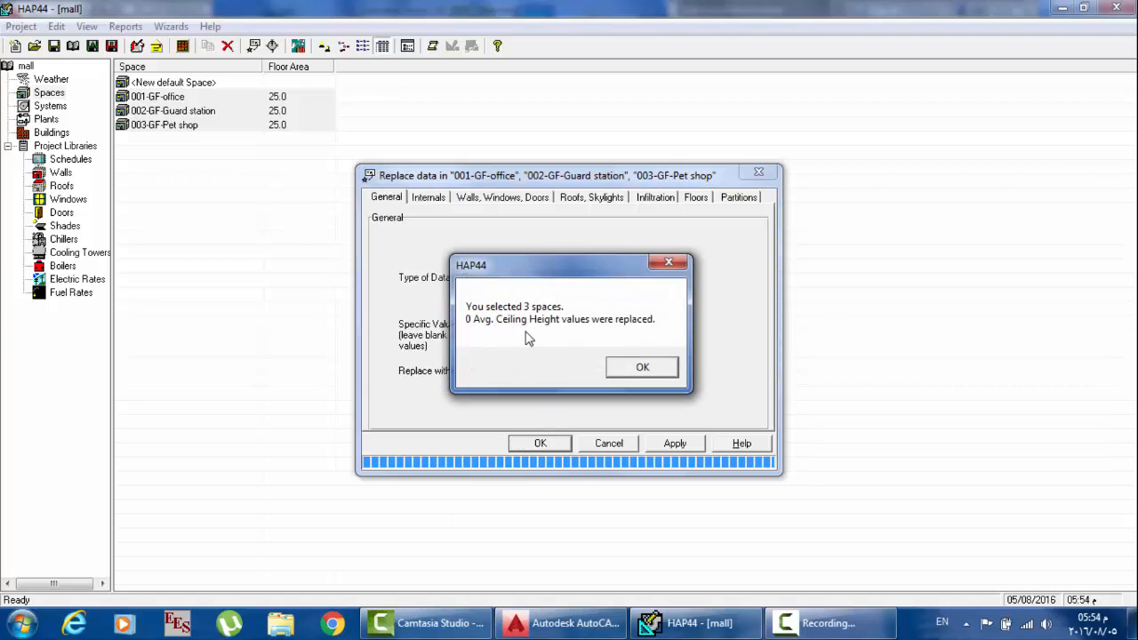
click(668, 373)
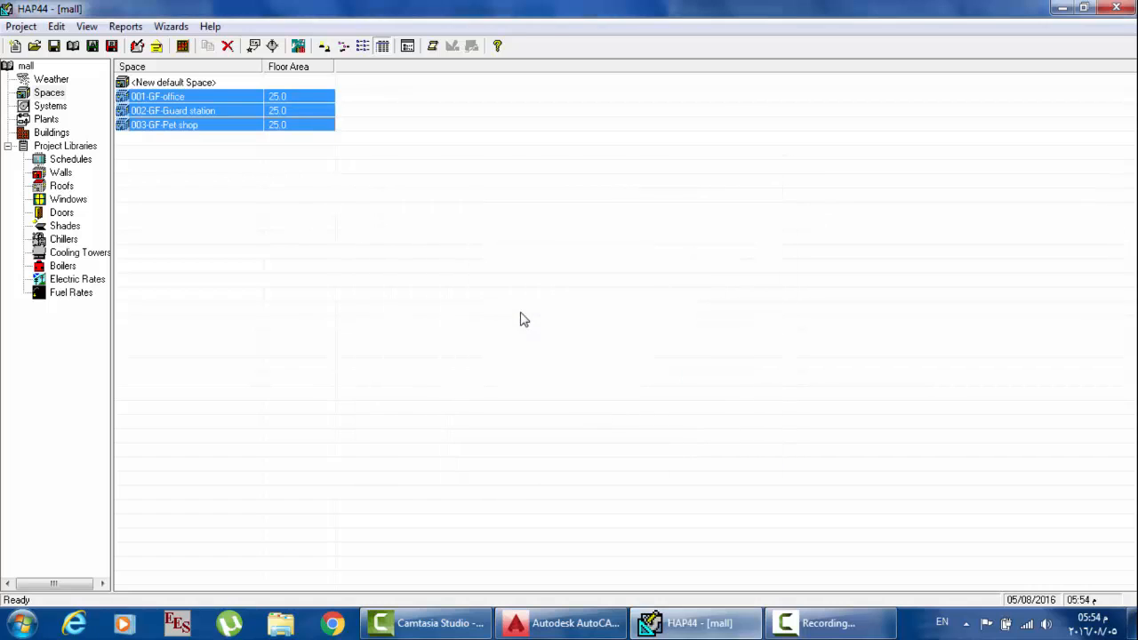
Step: Replace the specific Task Lighting W/m² value 8 with 15 across the office, guard station and pet shop spaces
right_click(331, 98)
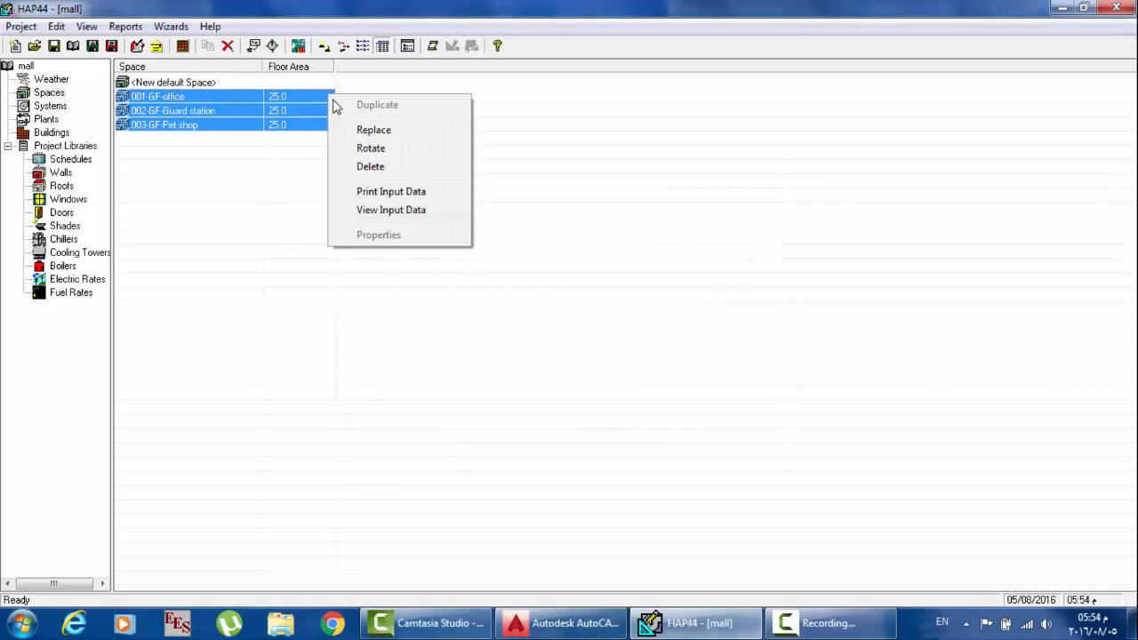
click(354, 135)
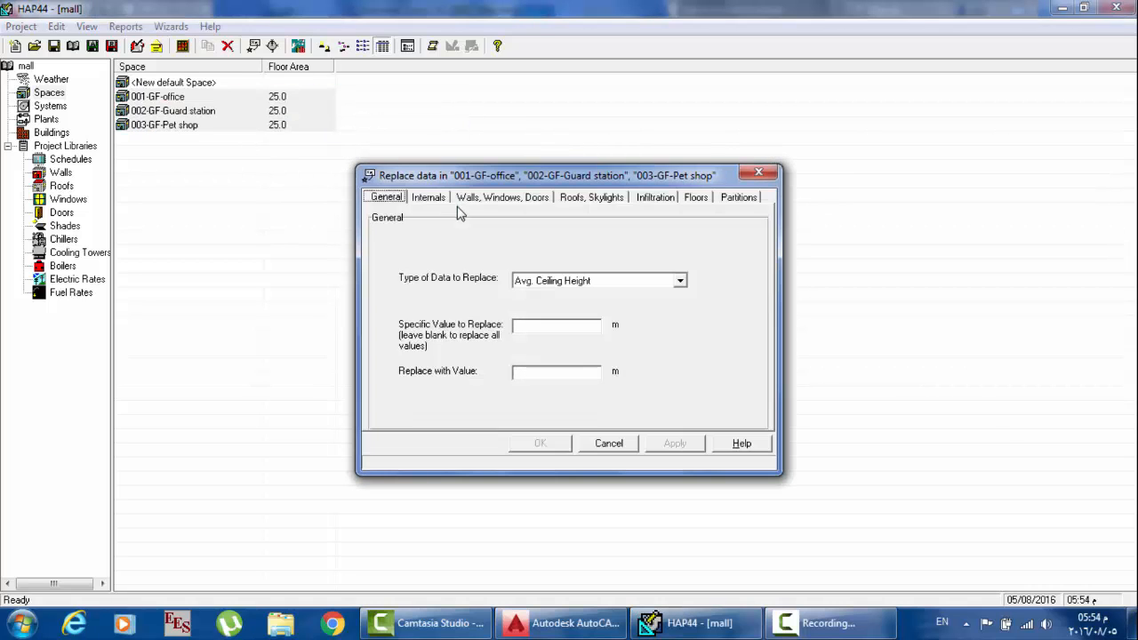
click(431, 197)
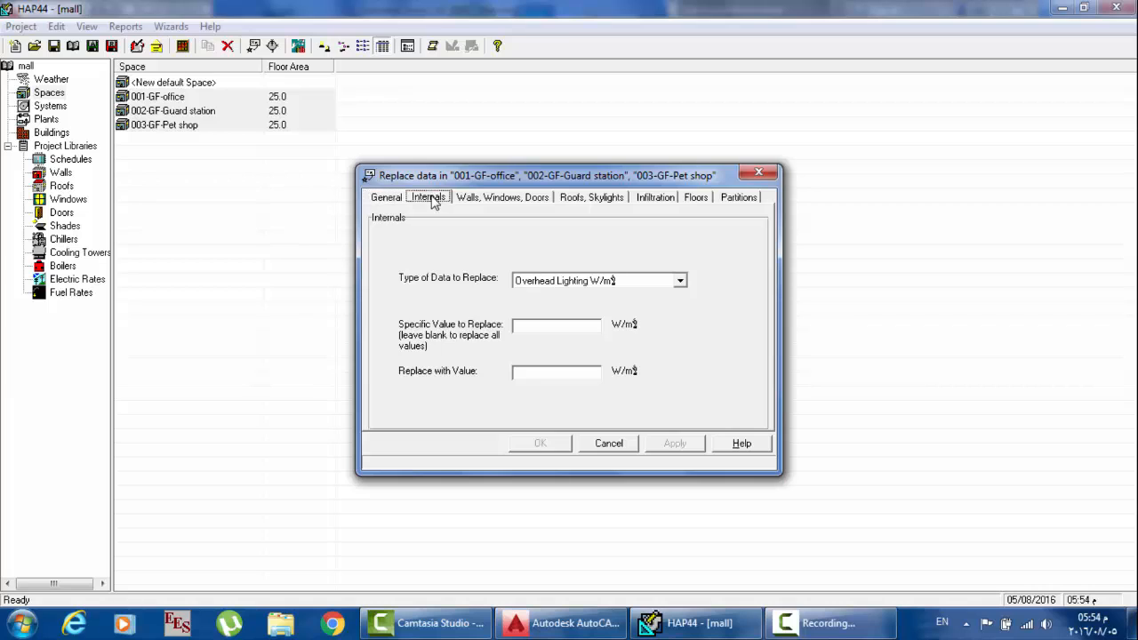
click(680, 281)
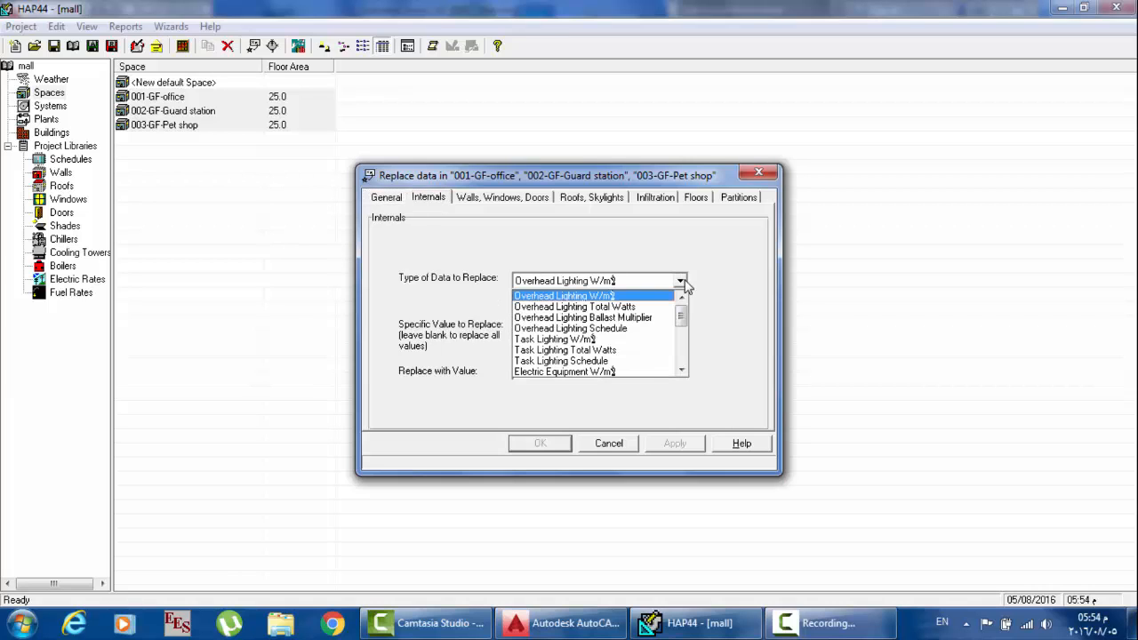
click(646, 341)
click(567, 323)
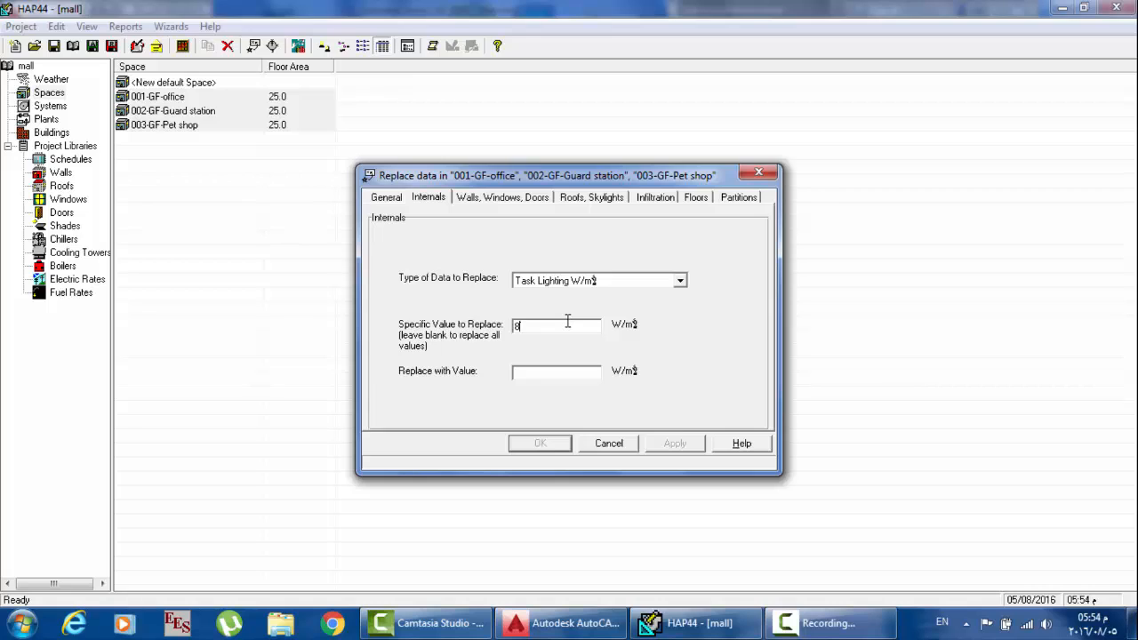
text(15)
click(533, 445)
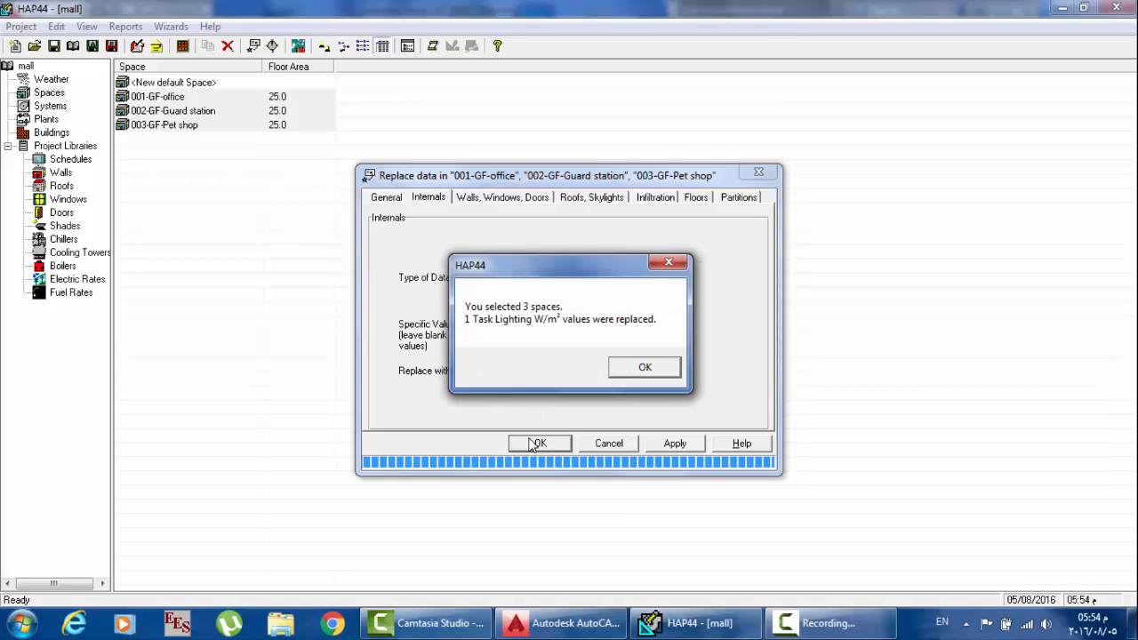
click(645, 366)
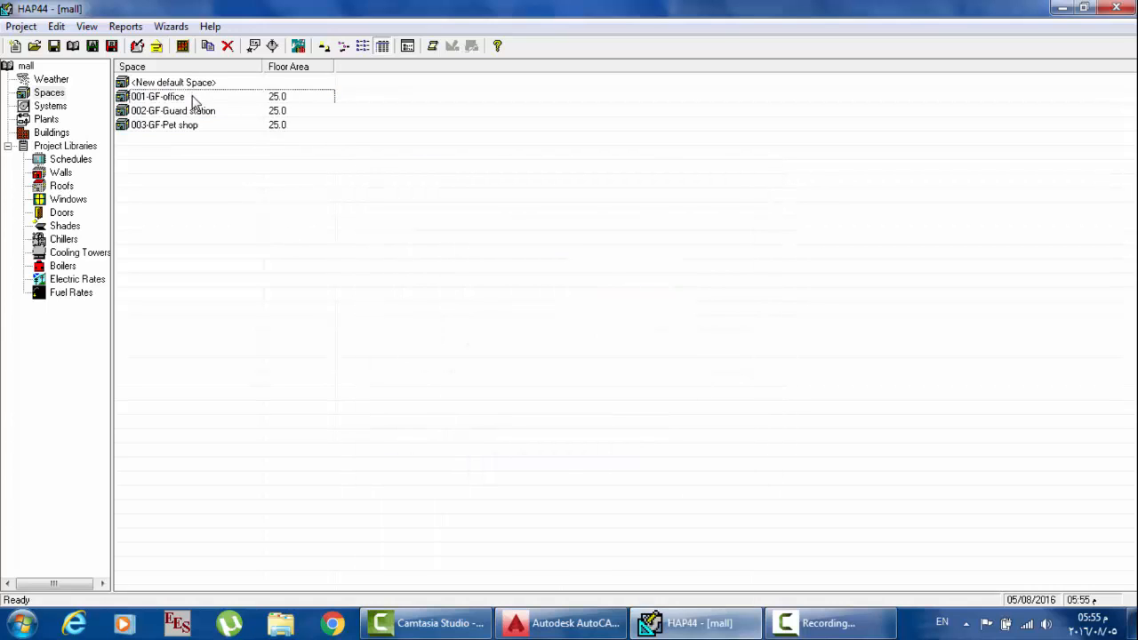
Step: Check the task lighting wattage in the internal loads of the office and the guard station spaces
right_click(193, 97)
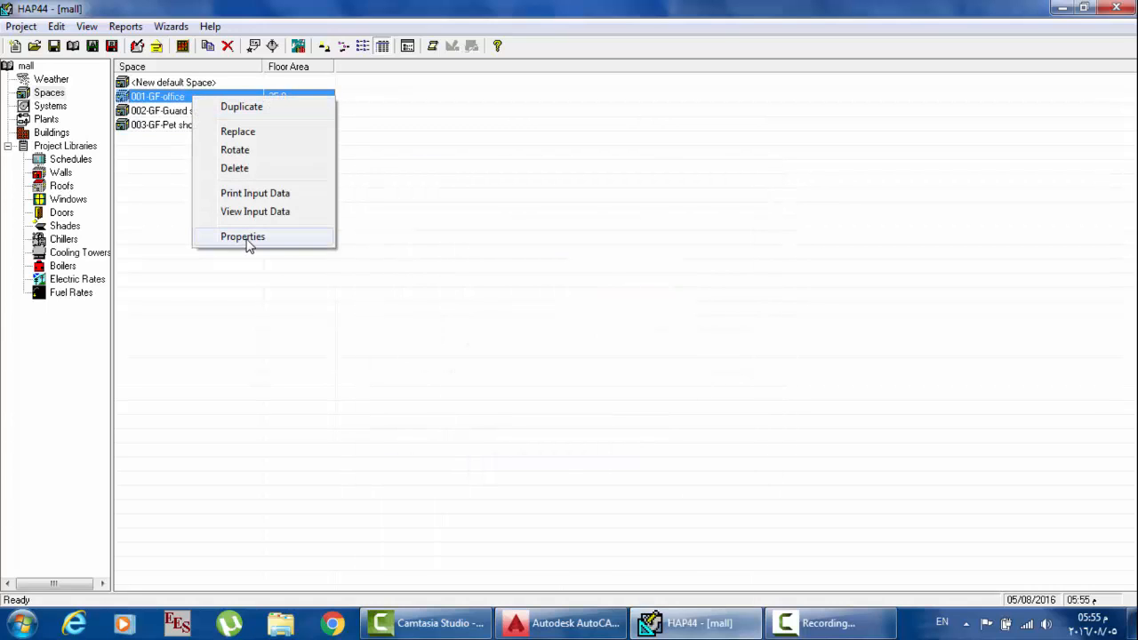
click(248, 239)
click(433, 203)
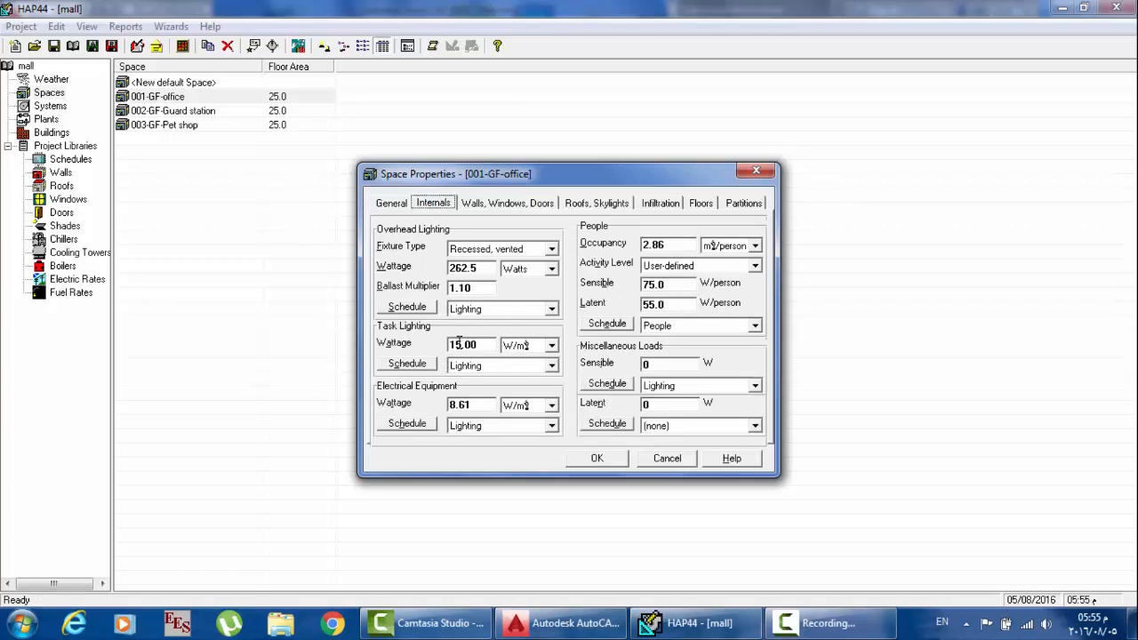
click(613, 461)
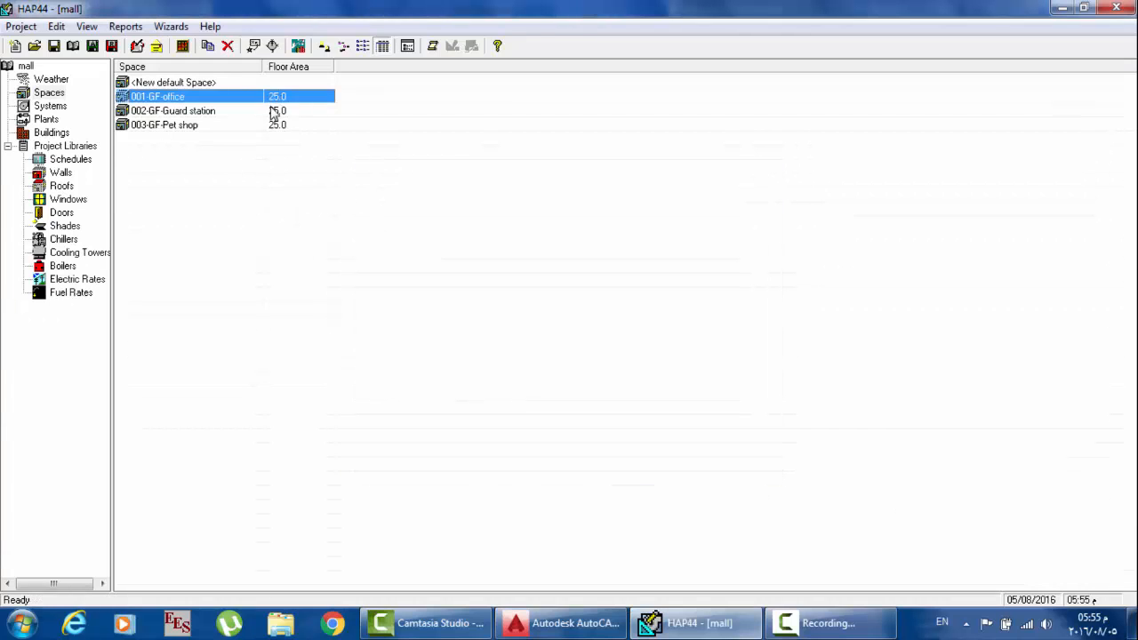
double_click(255, 110)
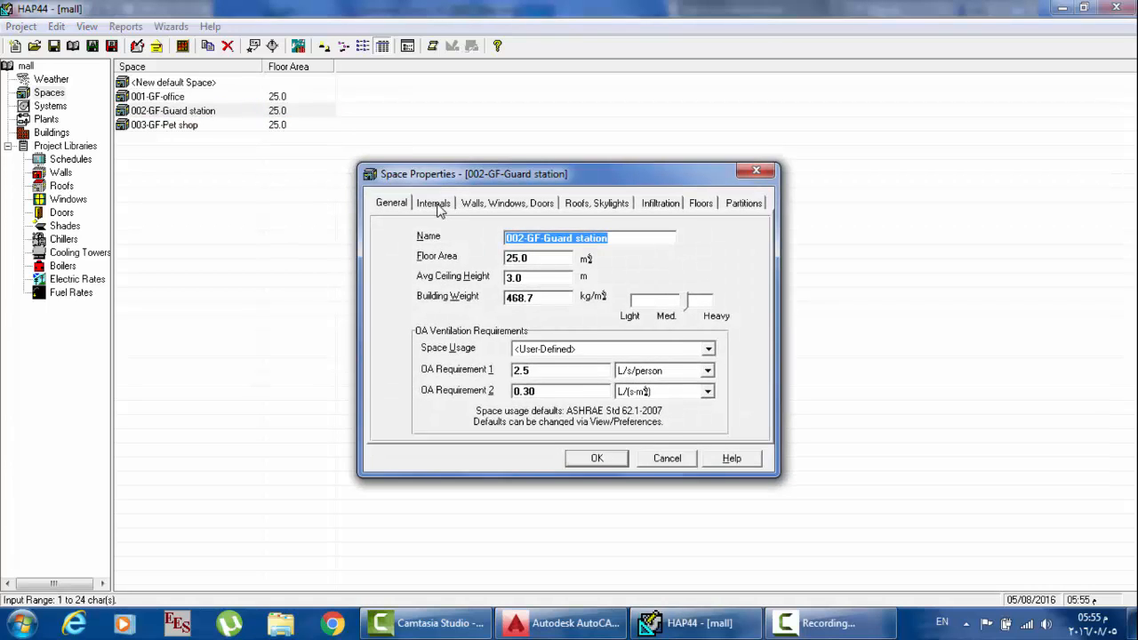
click(438, 205)
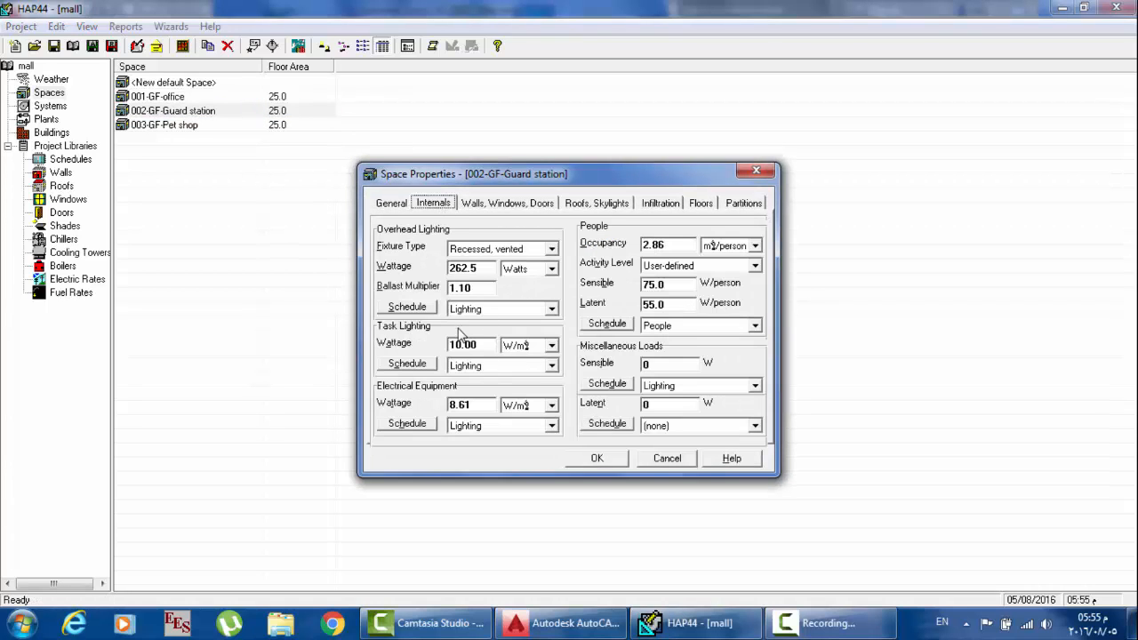
click(597, 457)
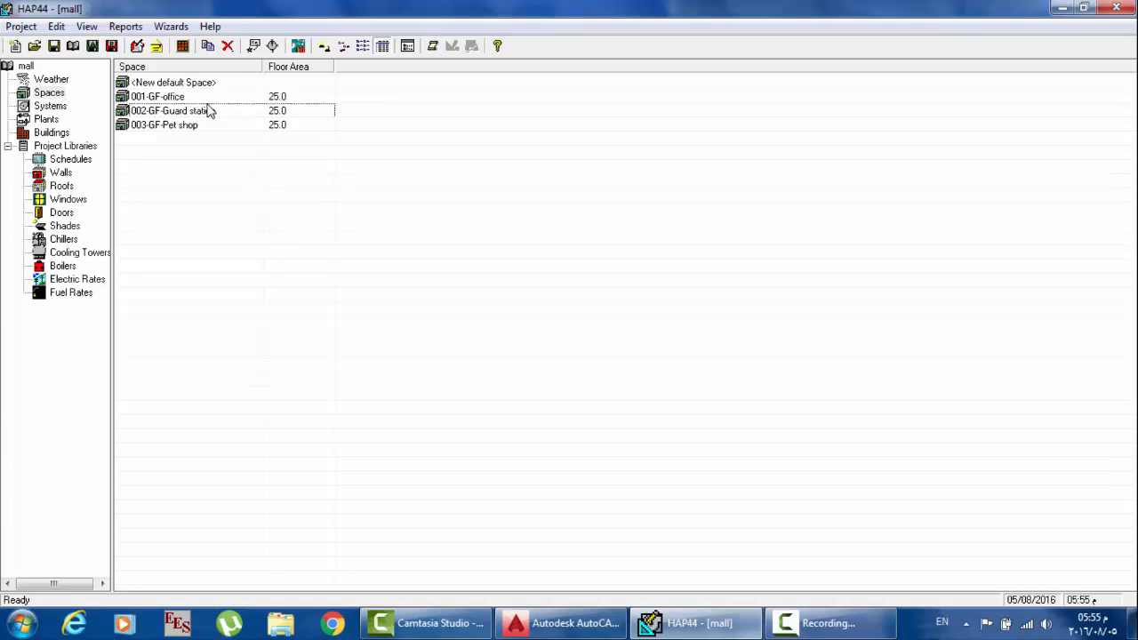
Step: Check the floor and partition data of space 002-GF-Guard station, then close its properties
double_click(260, 114)
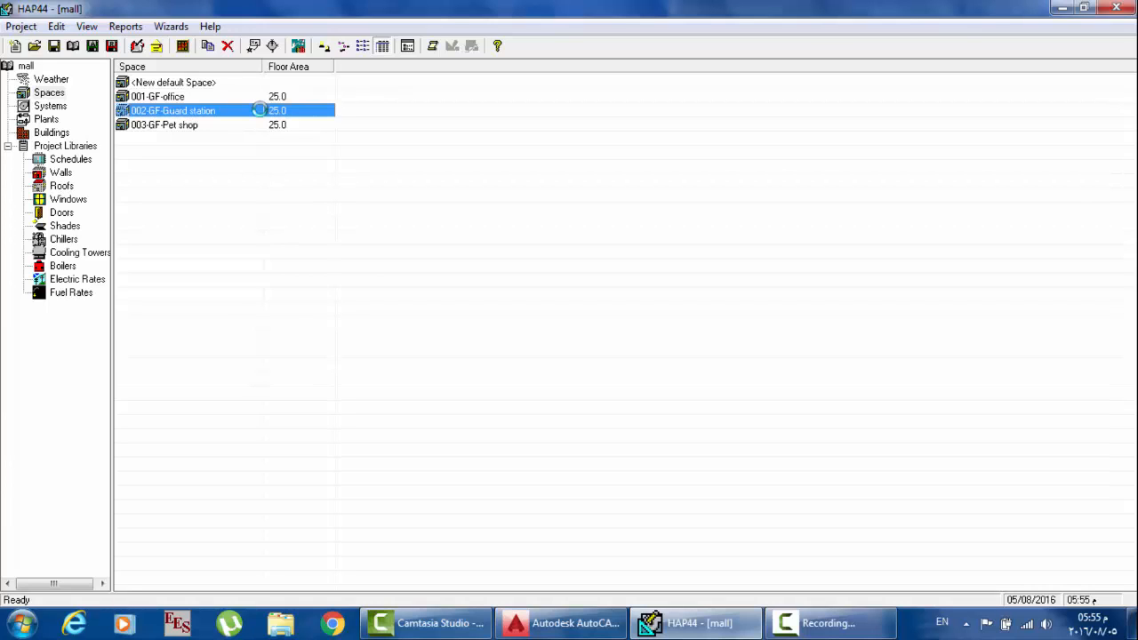
click(701, 203)
click(743, 203)
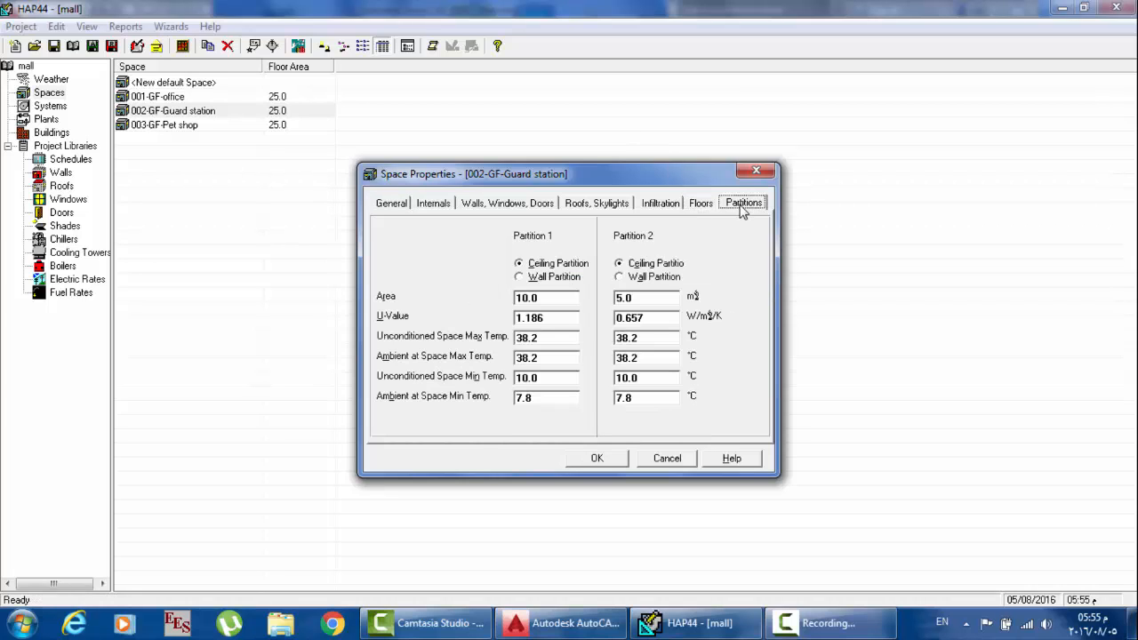
click(604, 461)
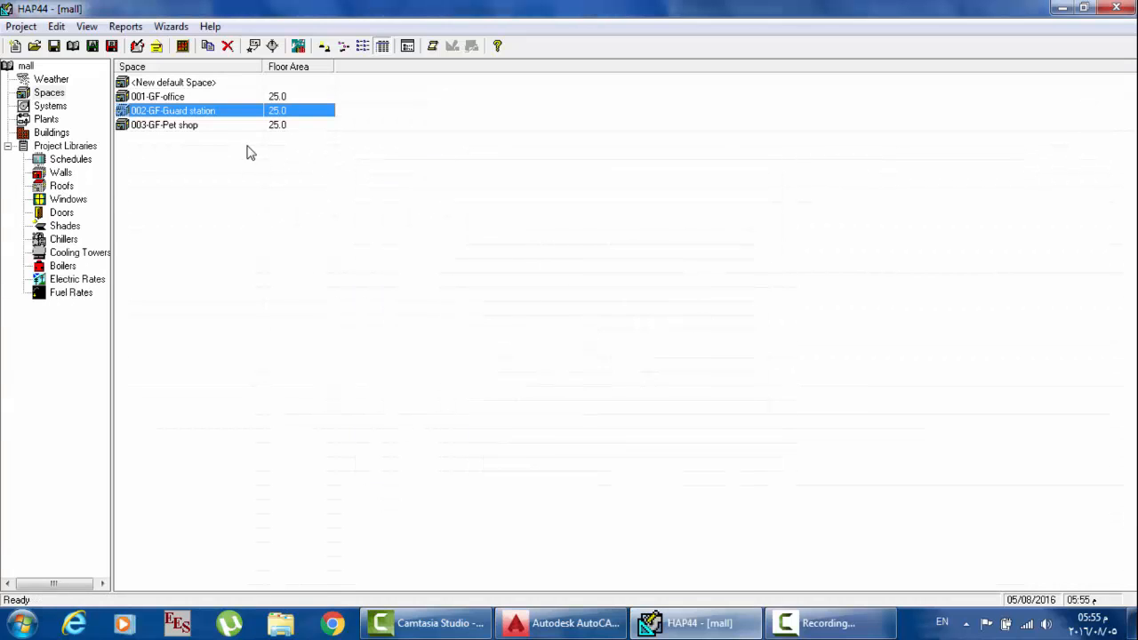
Step: Set the Partition 1 area of space 003-GF-Pet shop to 6 m² and save the space
double_click(203, 126)
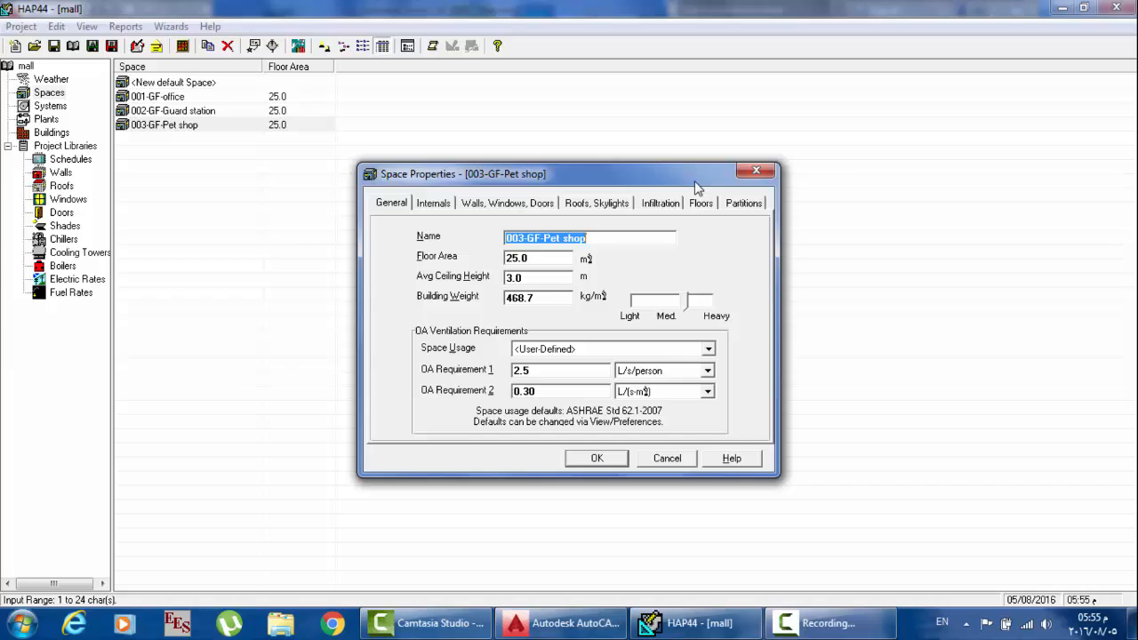
click(753, 204)
click(545, 298)
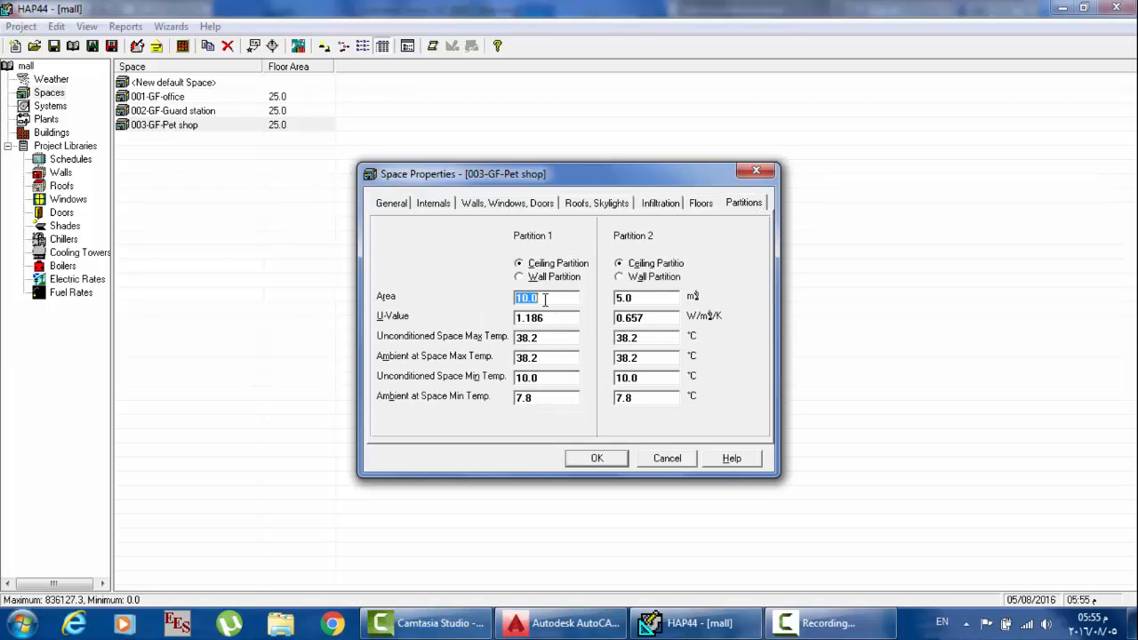
text(6)
click(610, 457)
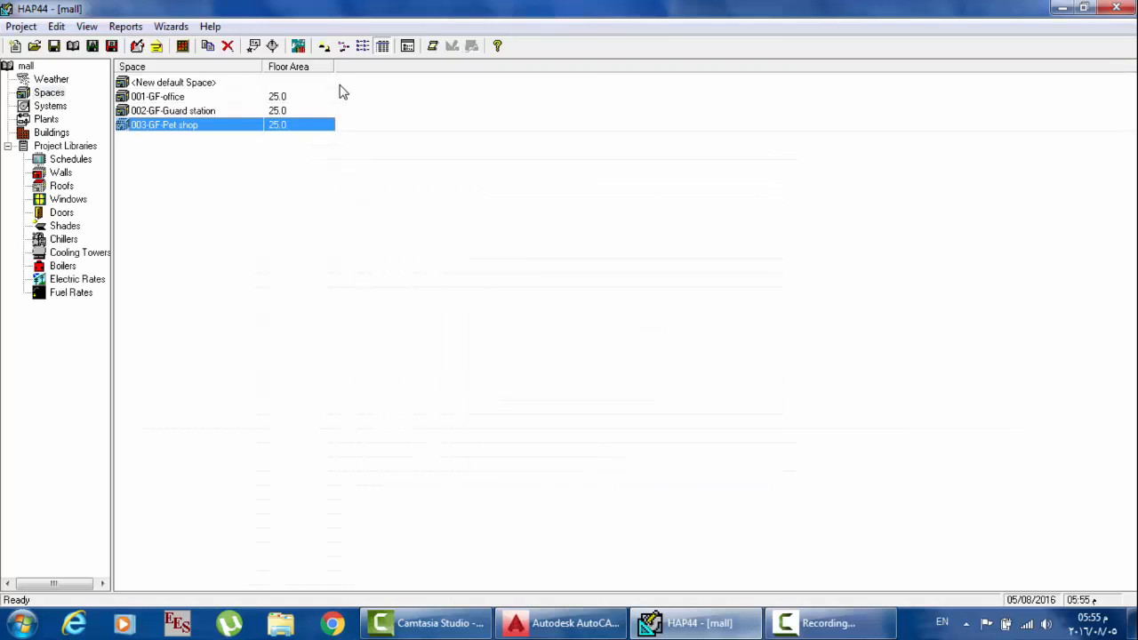
Step: View the input data report for all three spaces and examine the office's internals, walls, floors and partition details
drag(339, 85, 302, 127)
click(345, 92)
right_click(303, 126)
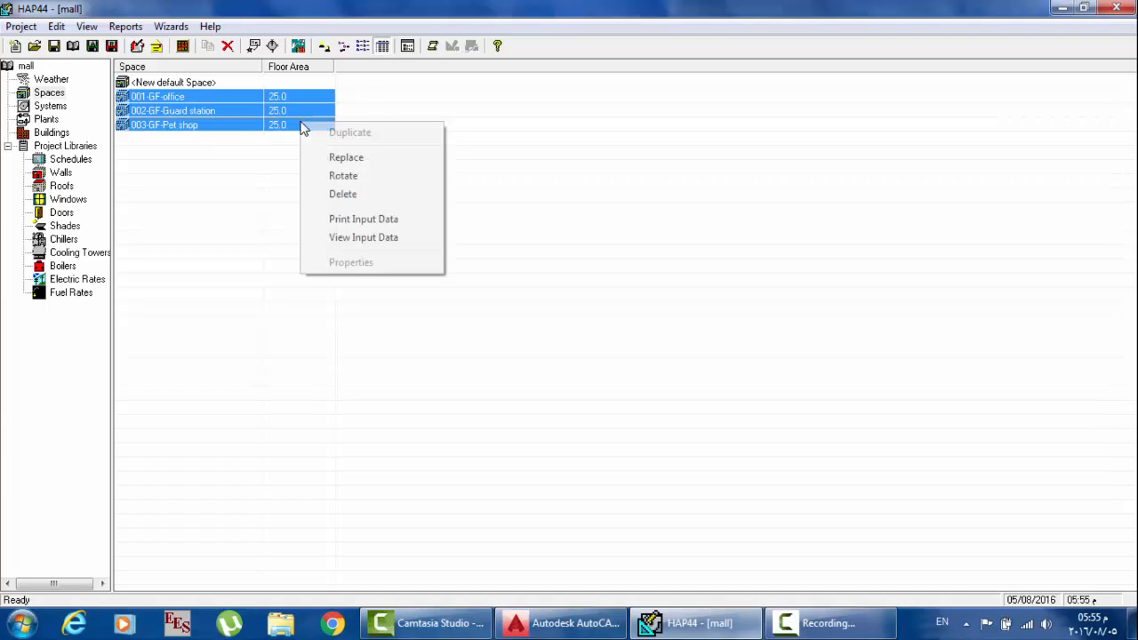
click(349, 238)
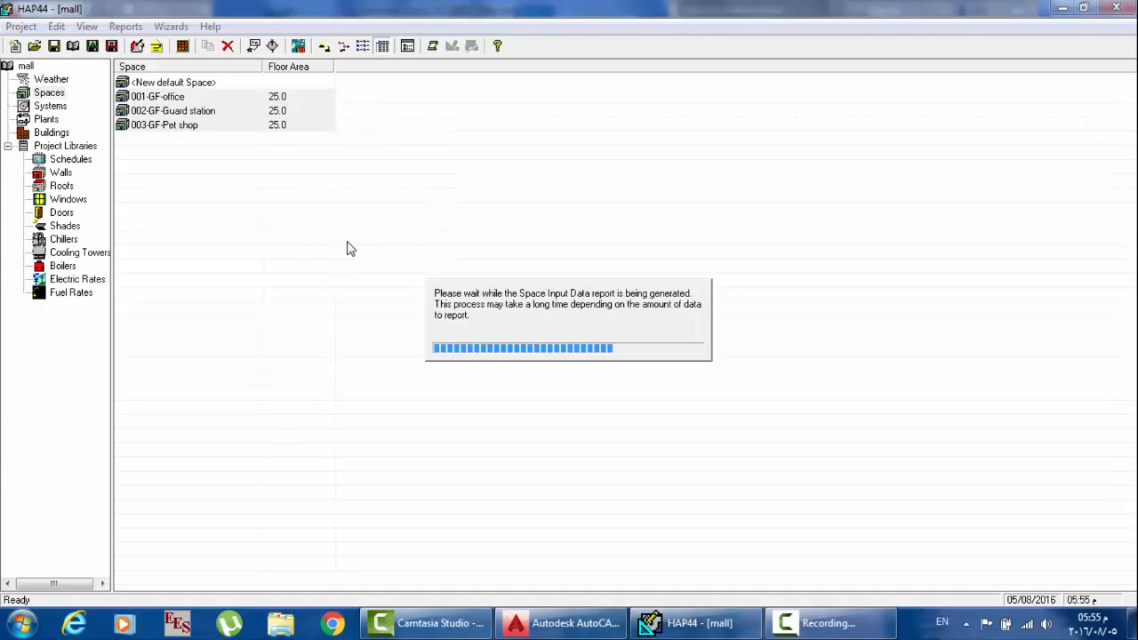
scroll(751, 323, down, 10)
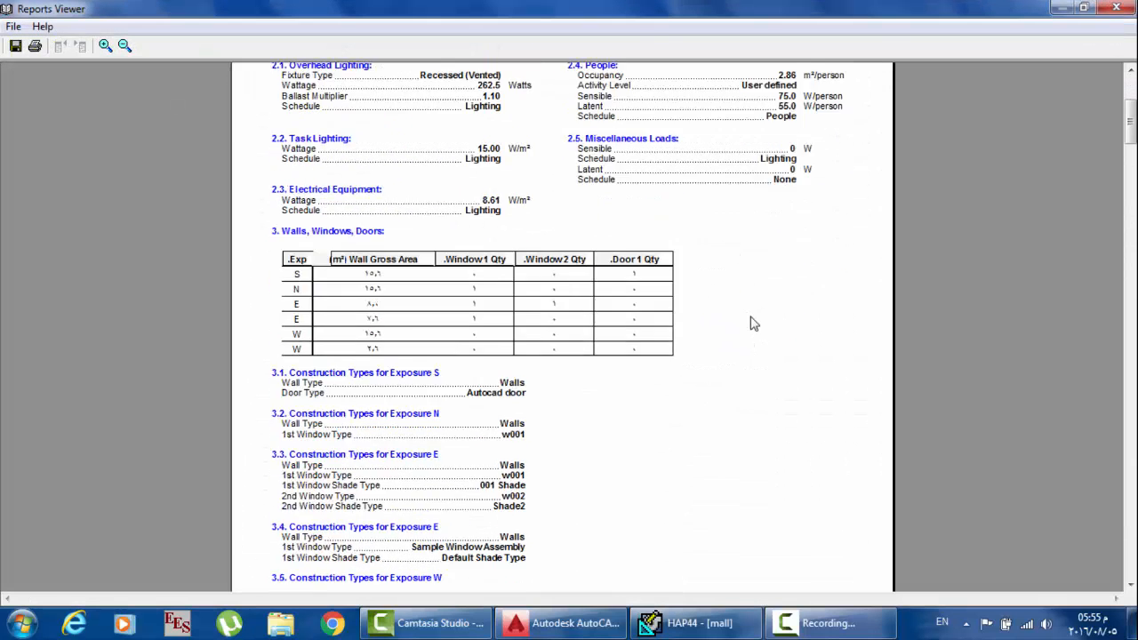
scroll(751, 323, down, 5)
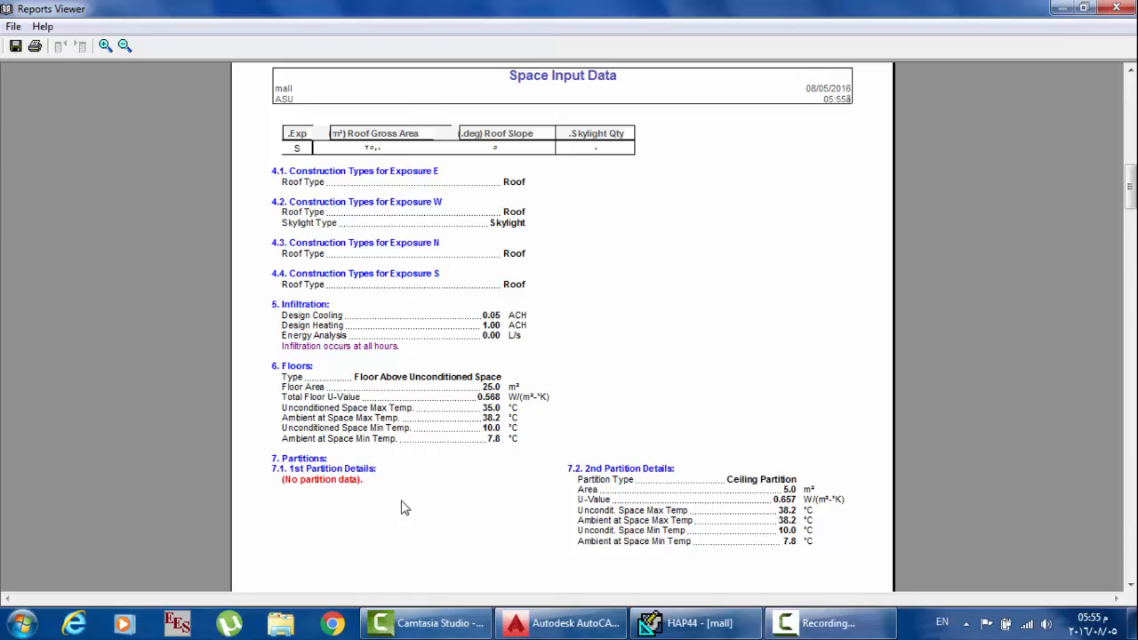
scroll(401, 507, down, 4)
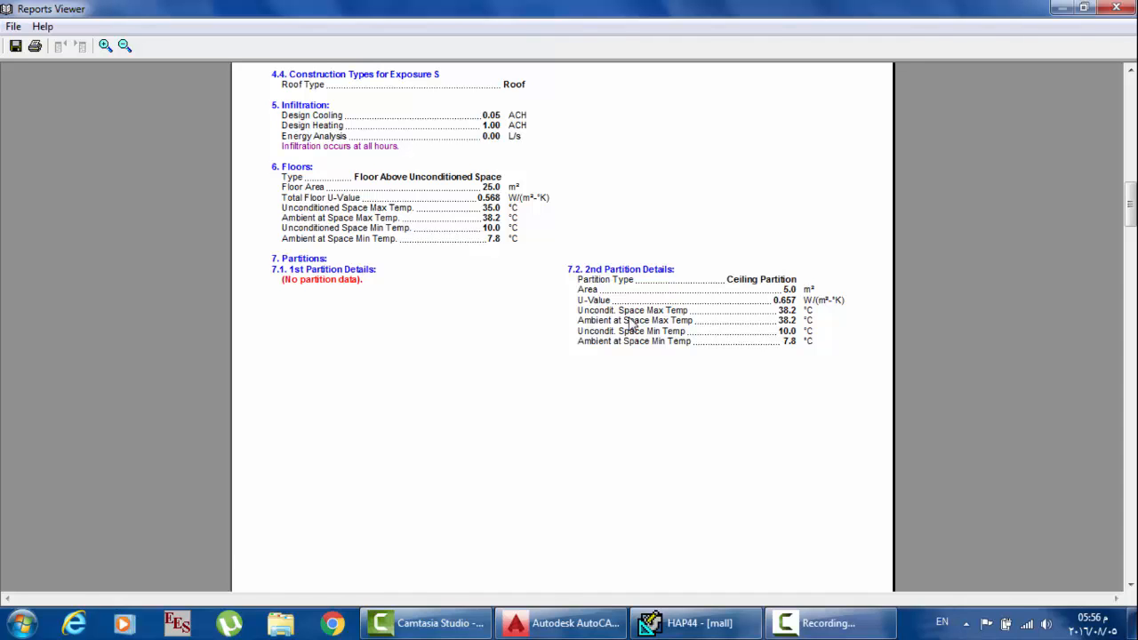
Step: Examine the guard station's section of the Space Input Data report down to its partition details, and close the report
scroll(629, 324, down, 4)
scroll(628, 325, down, 8)
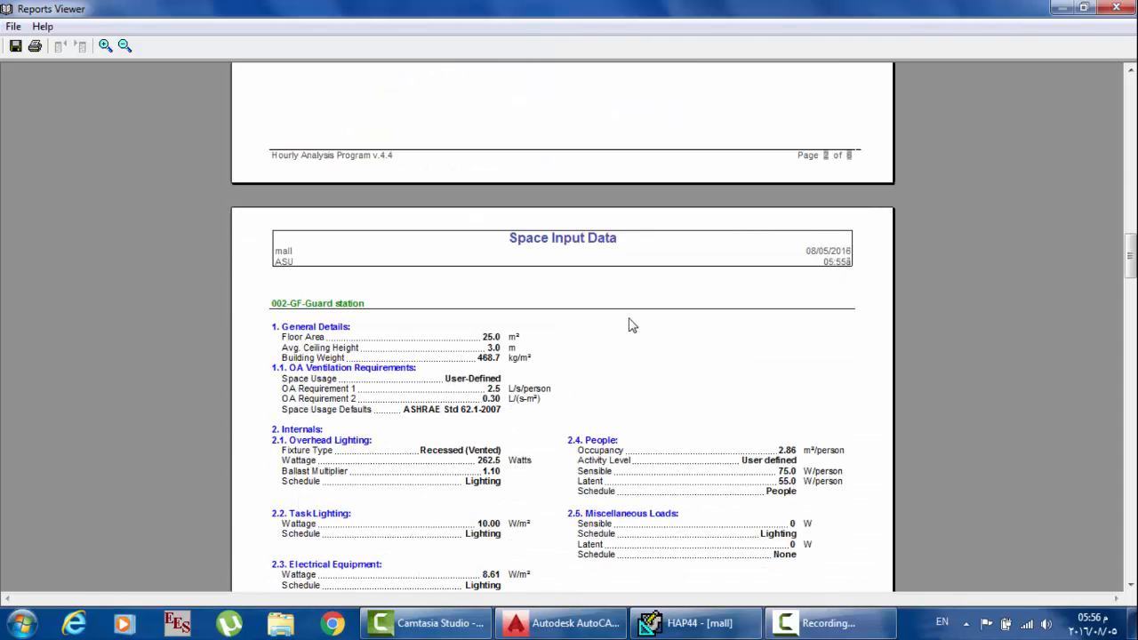
scroll(628, 343, down, 12)
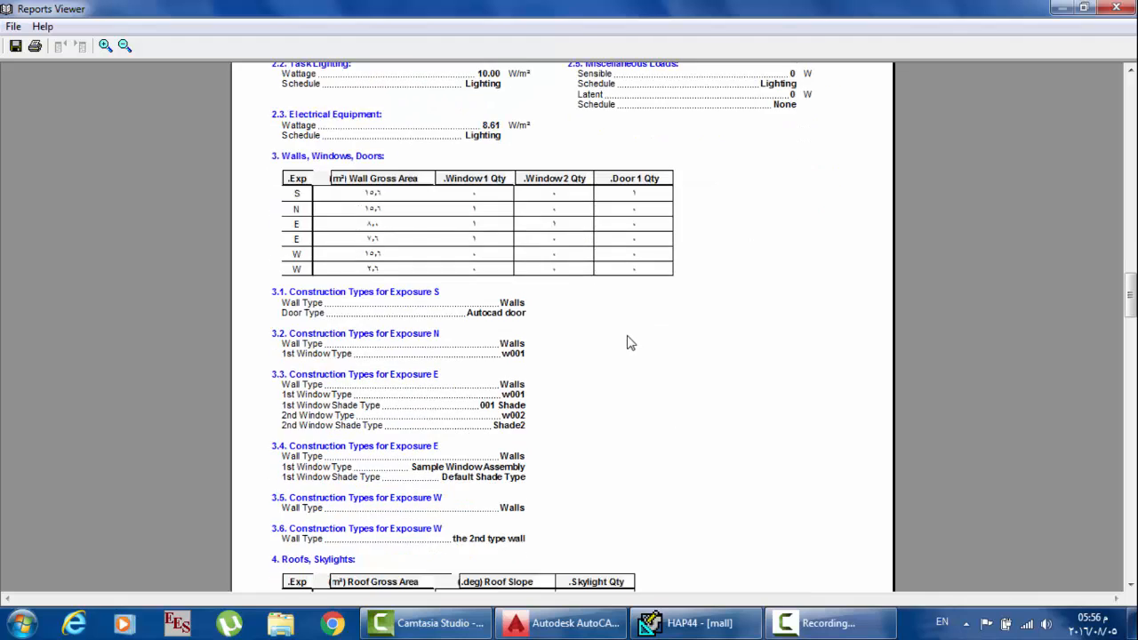
scroll(629, 343, down, 6)
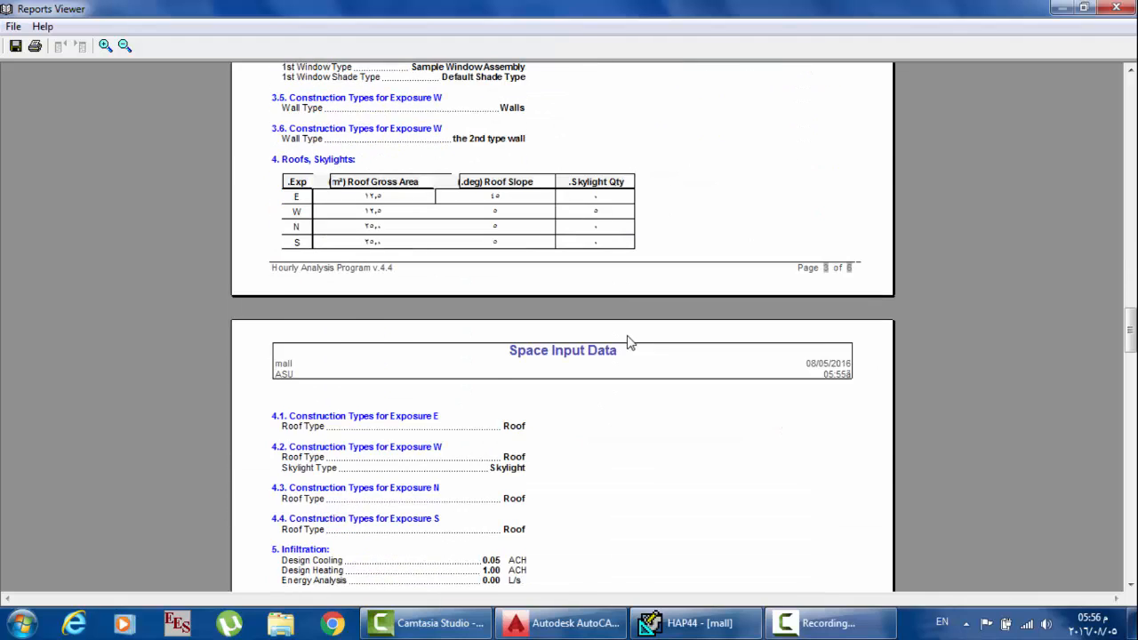
scroll(629, 342, down, 3)
scroll(629, 343, down, 2)
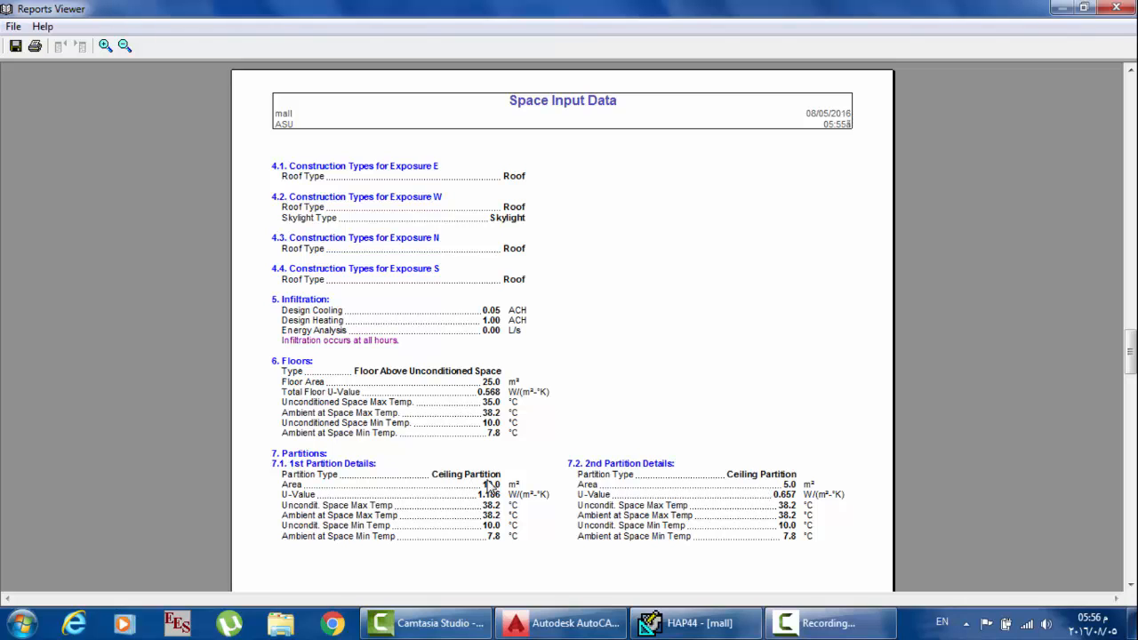
click(1117, 7)
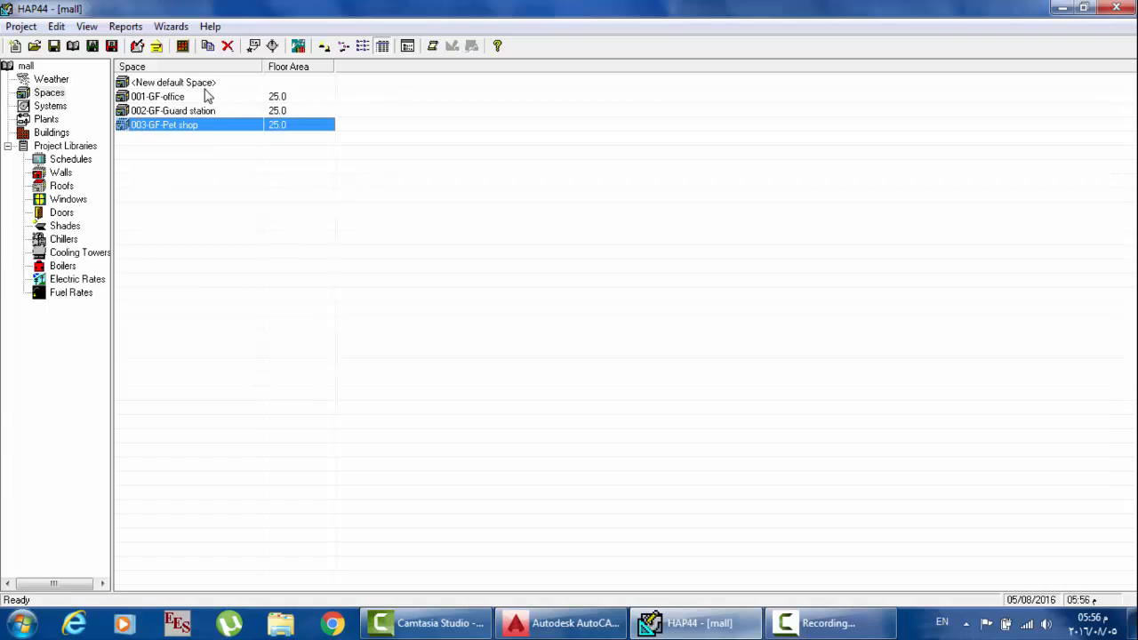
Step: Make Partition 1 of space 001-GF-office a wall partition with an area of 15 m² and save the space
double_click(195, 95)
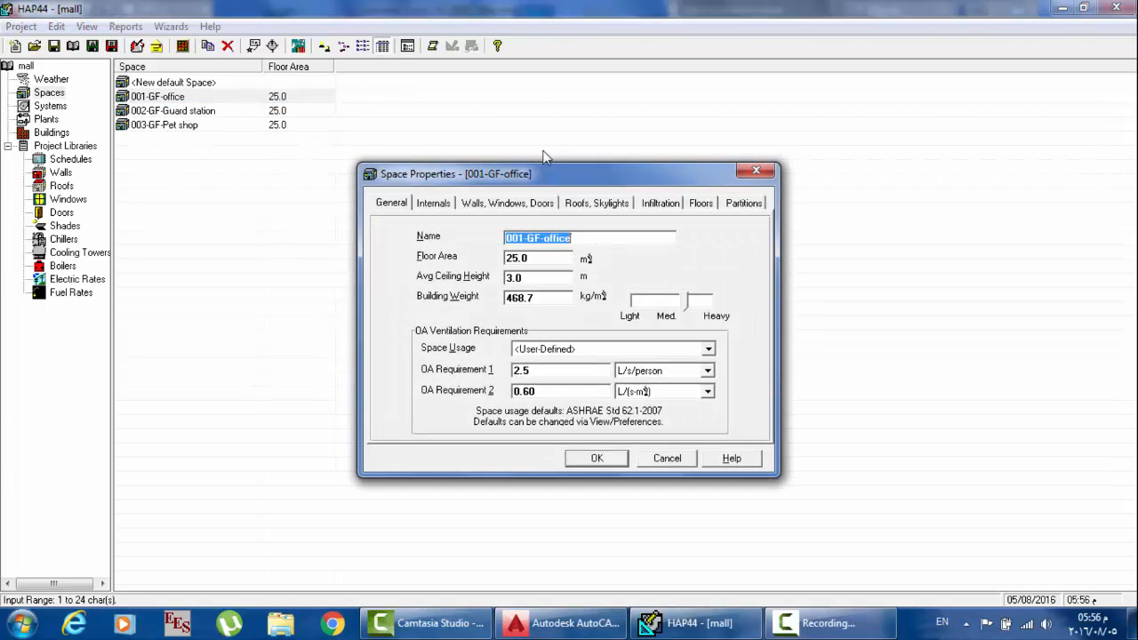
click(742, 204)
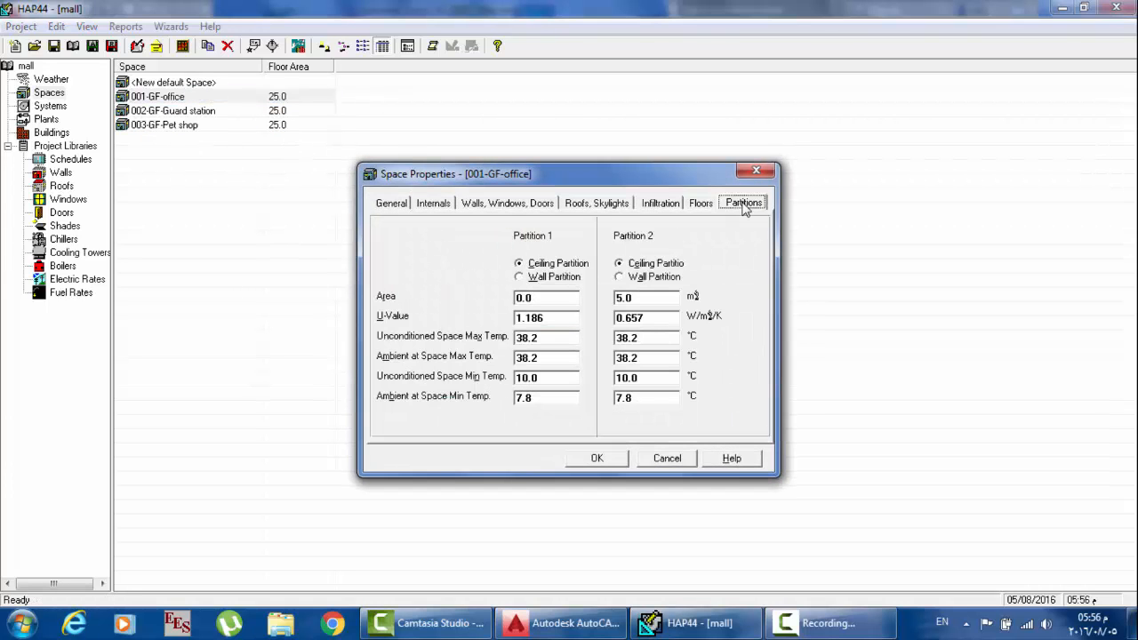
click(535, 278)
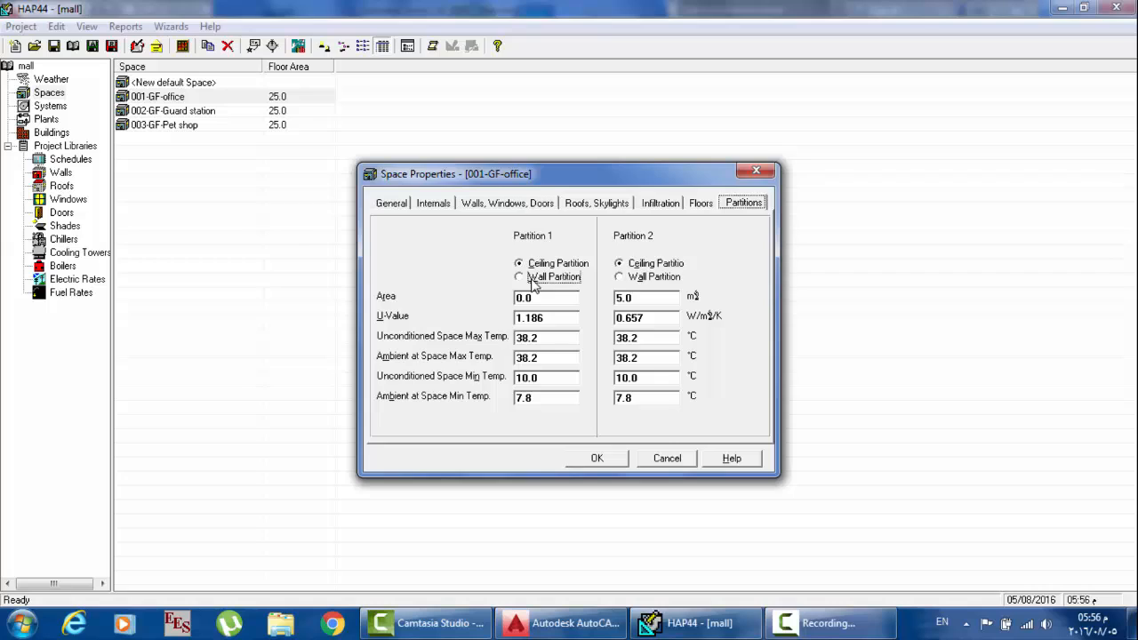
click(537, 300)
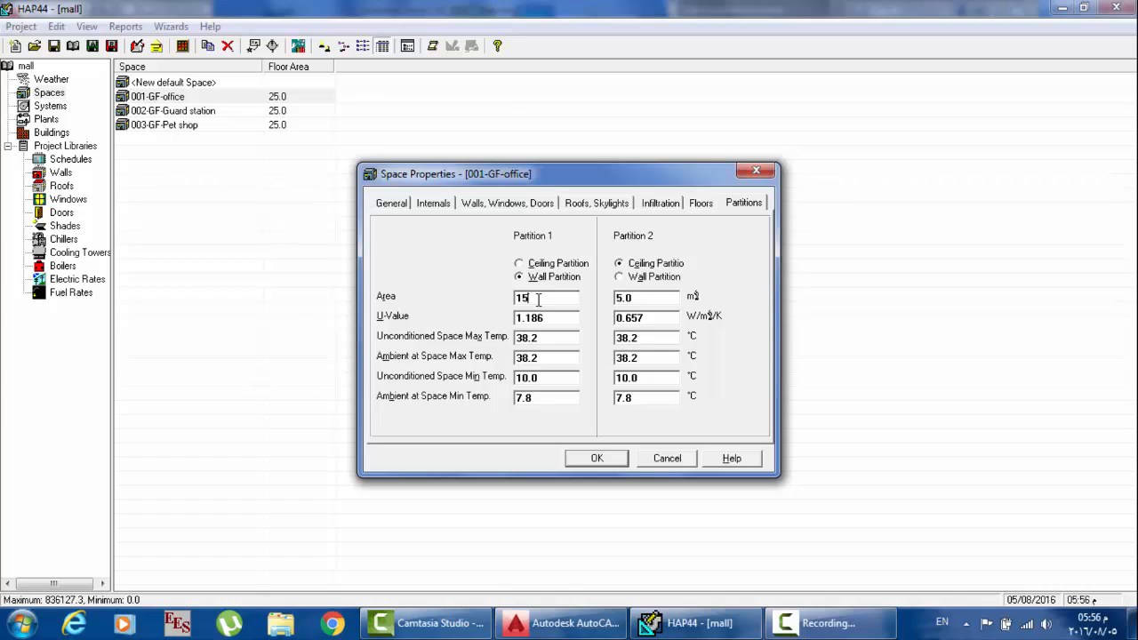
click(603, 459)
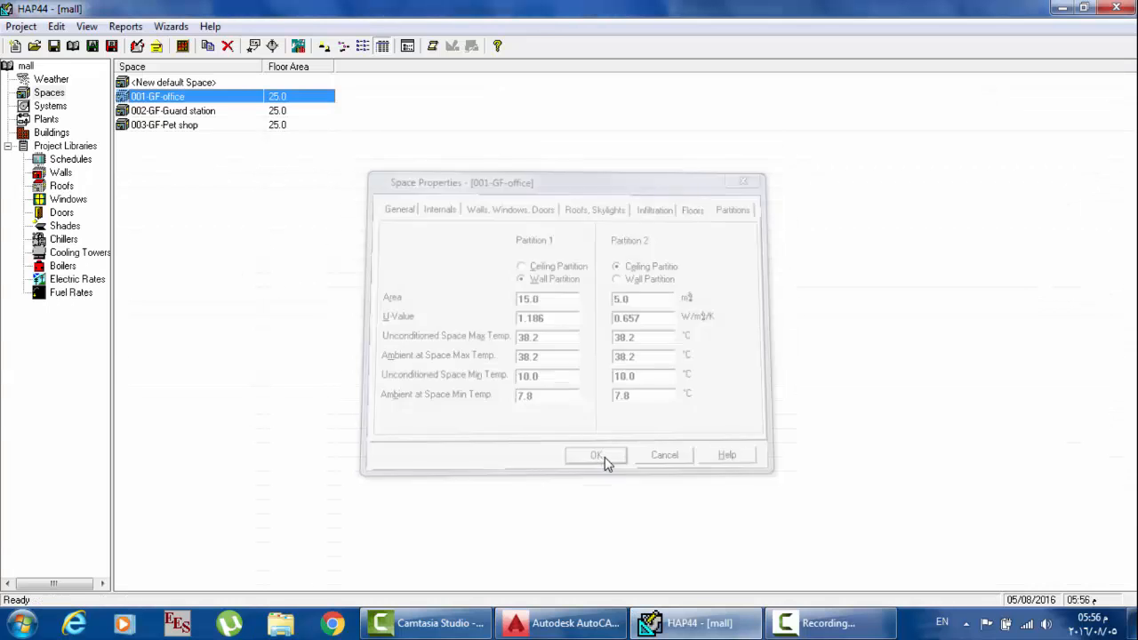
Step: Change Partition 1 of space 002-GF-Guard station to a wall partition and save the space
double_click(197, 112)
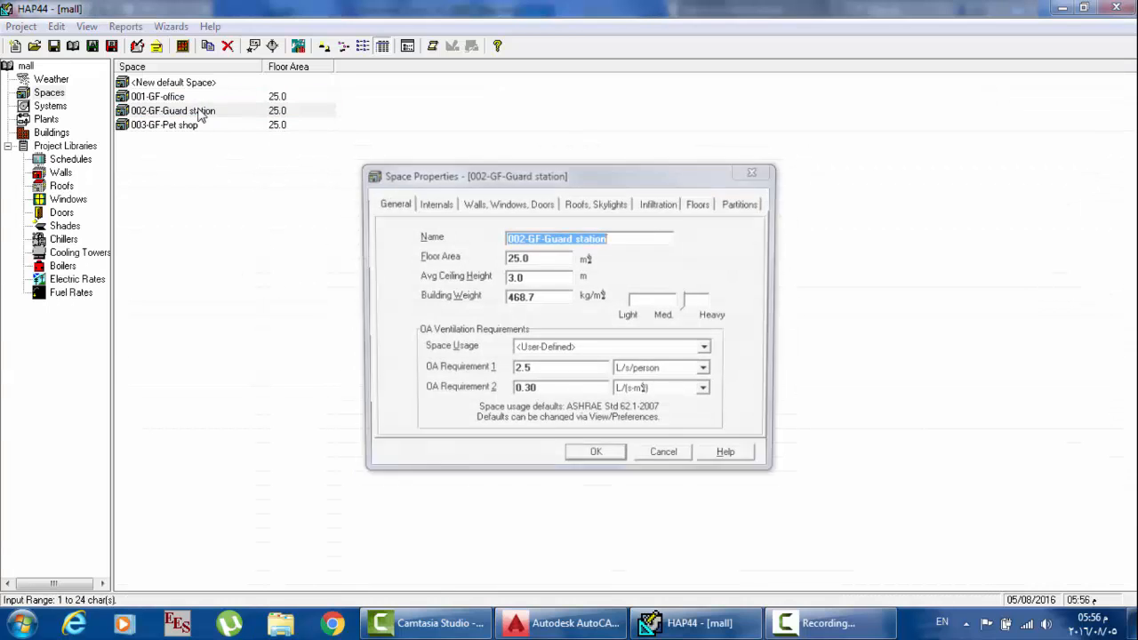
click(740, 205)
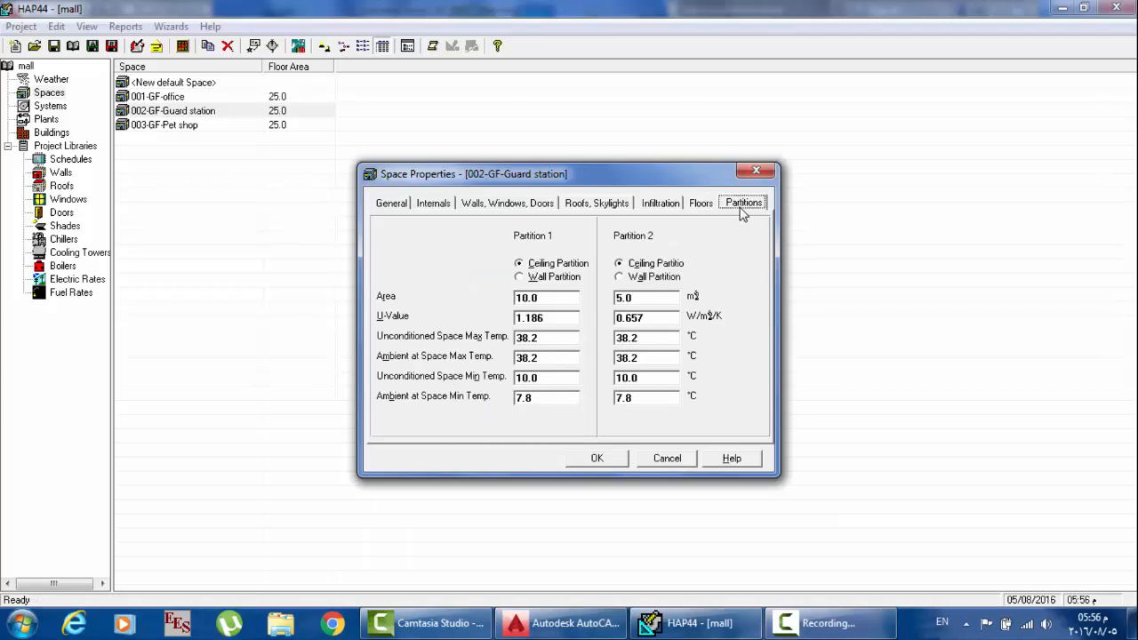
click(525, 279)
double_click(545, 296)
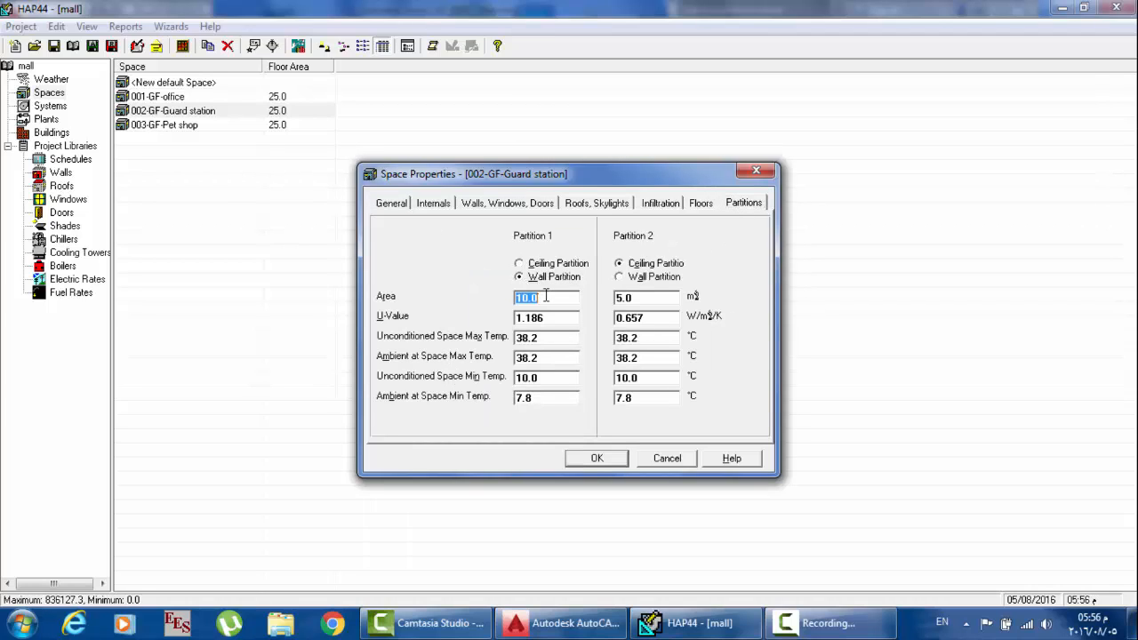
click(592, 458)
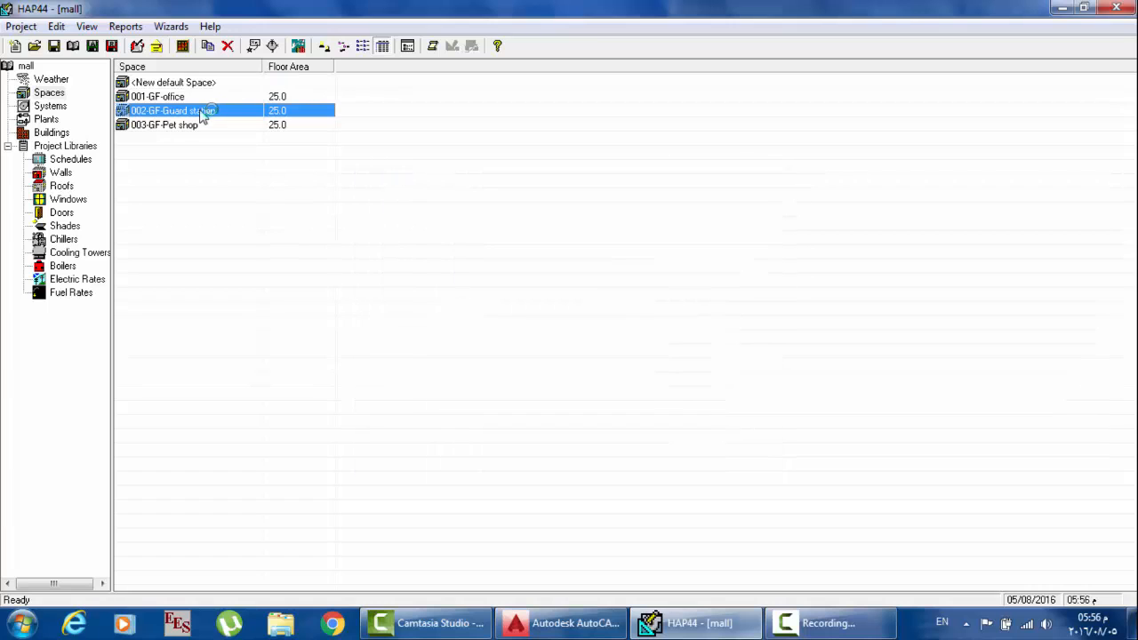
Step: Change Partition 1 of space 003-GF-Pet shop to a wall partition and save the space
double_click(177, 125)
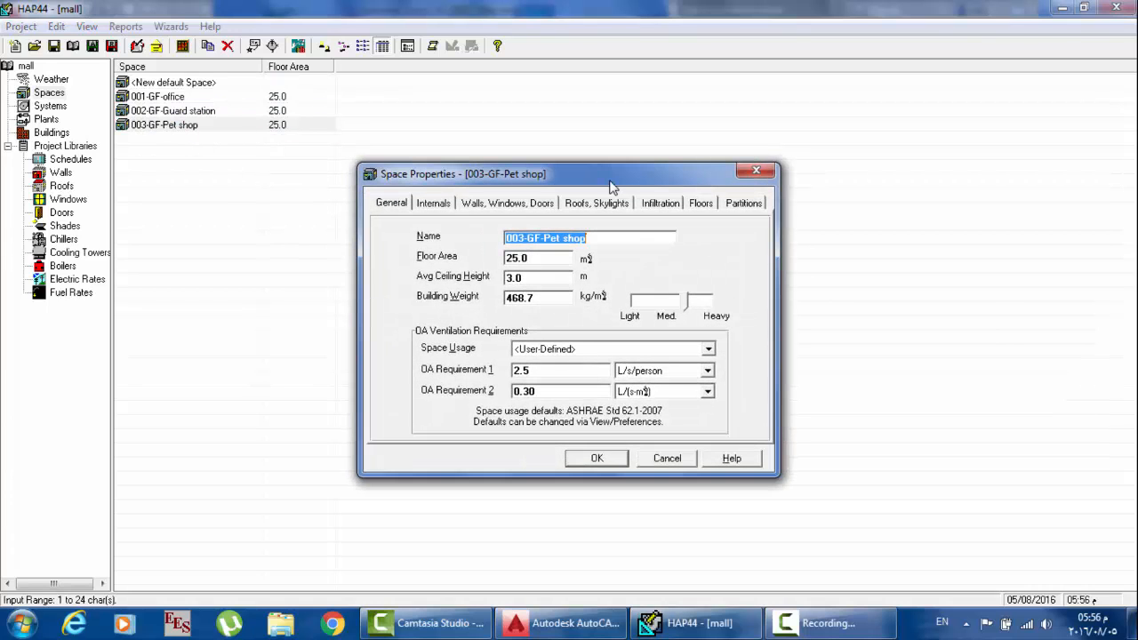
click(750, 203)
click(541, 278)
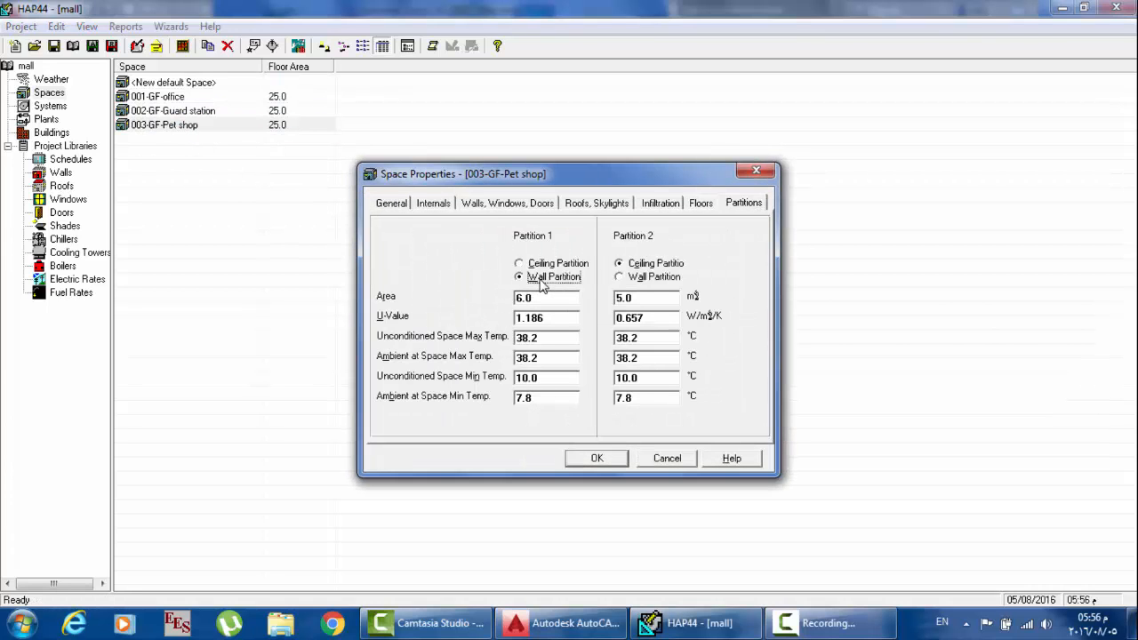
click(601, 459)
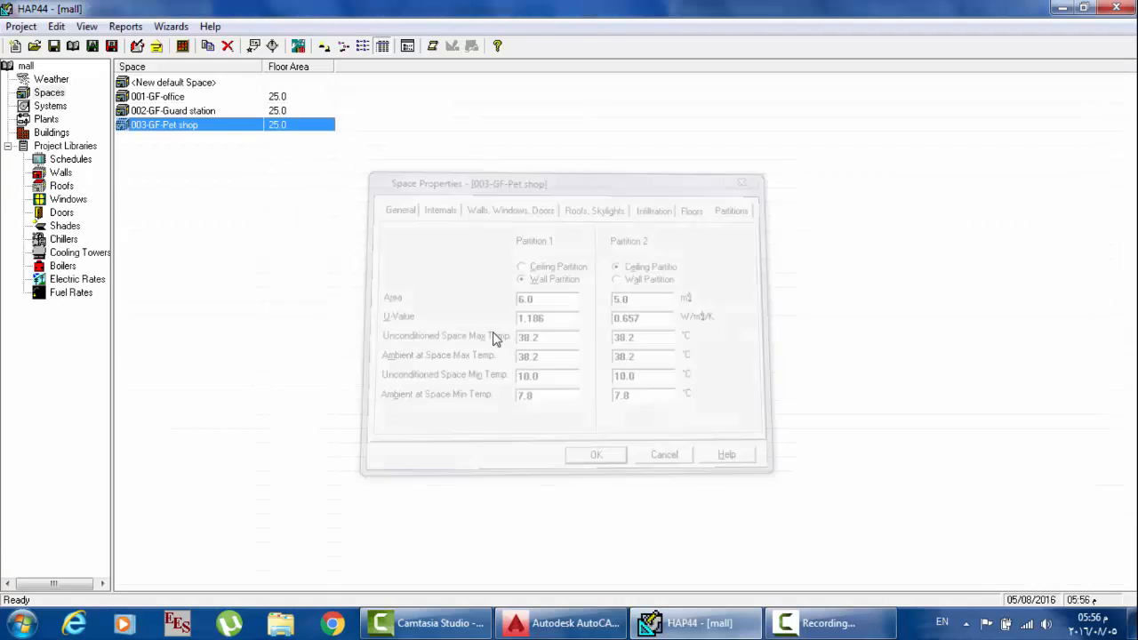
Step: View the input data report for all three spaces and examine the office's section down to its partition details
drag(342, 89, 302, 123)
right_click(302, 127)
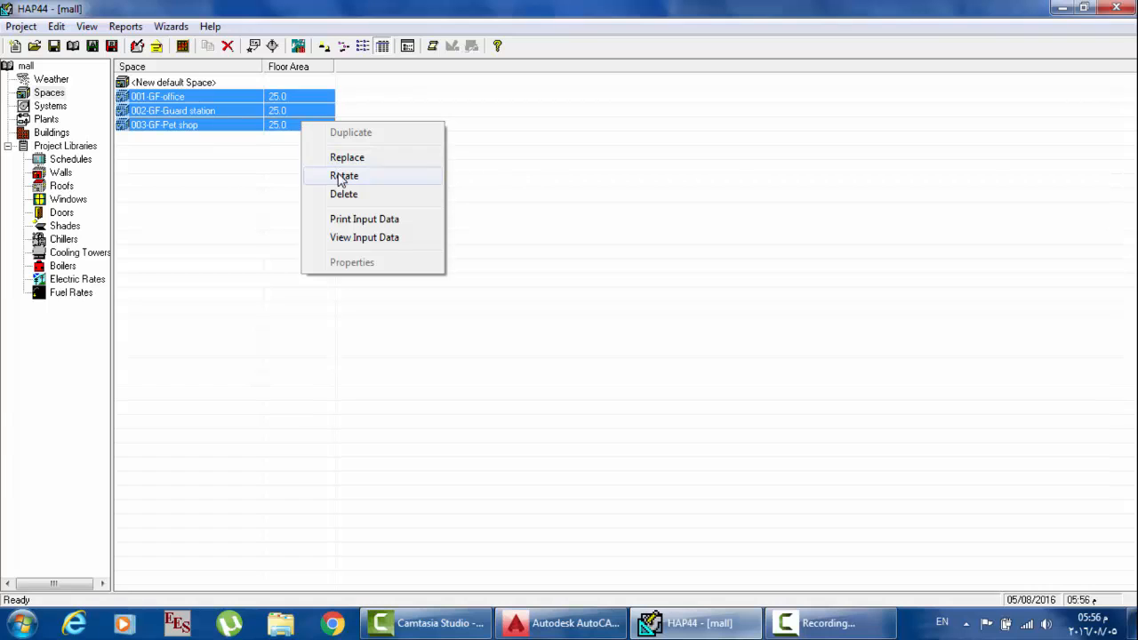
click(348, 239)
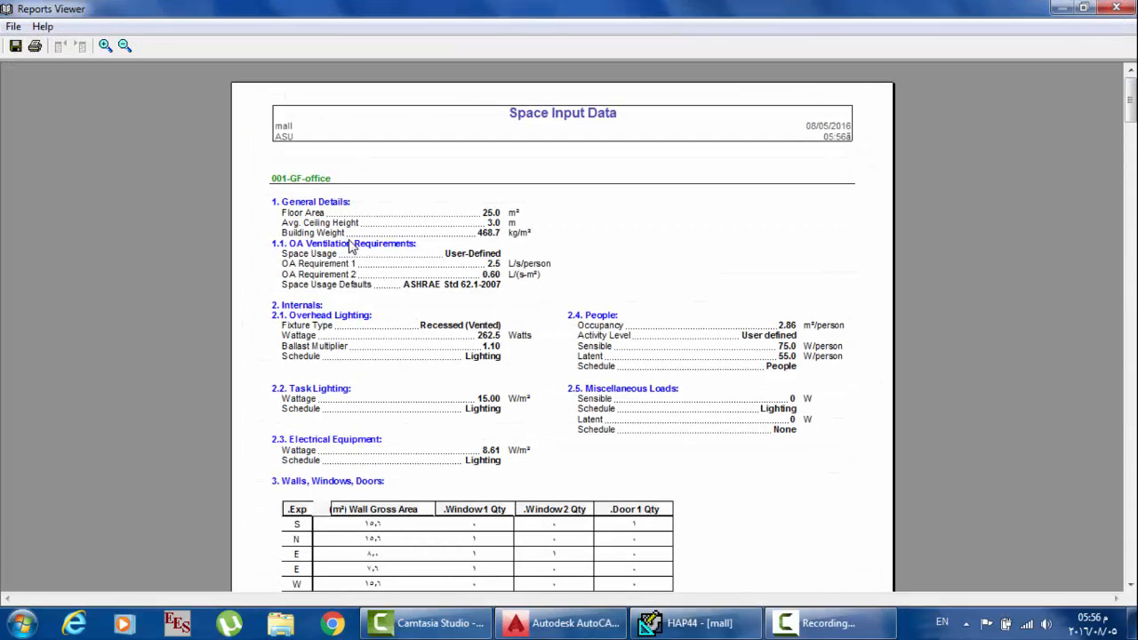
scroll(675, 333, down, 10)
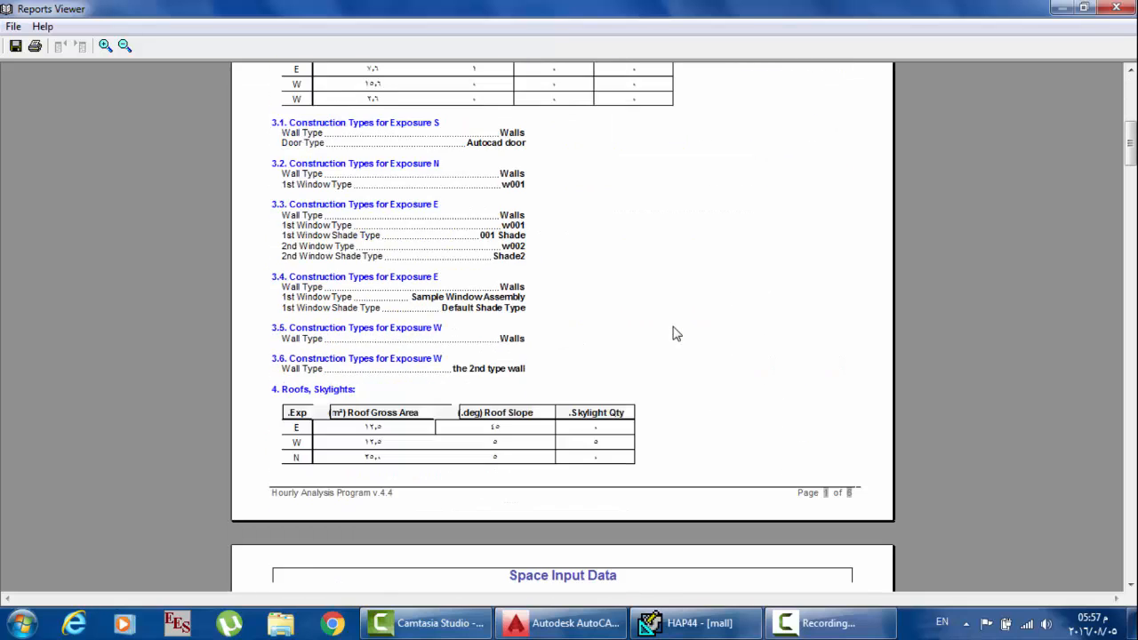
scroll(676, 333, down, 9)
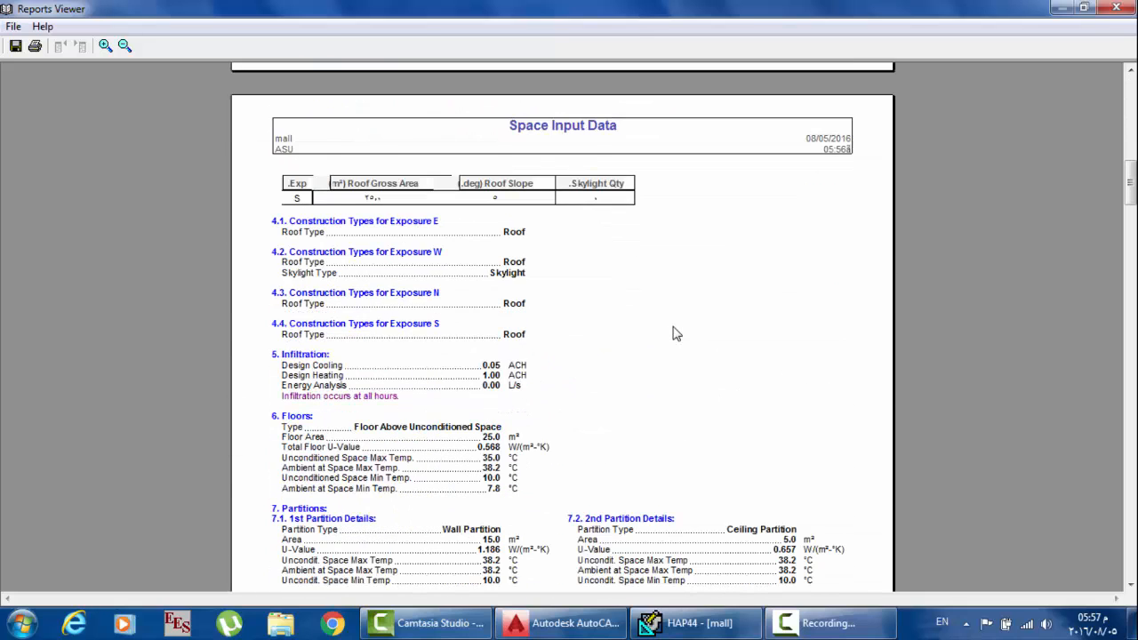
scroll(673, 333, down, 1)
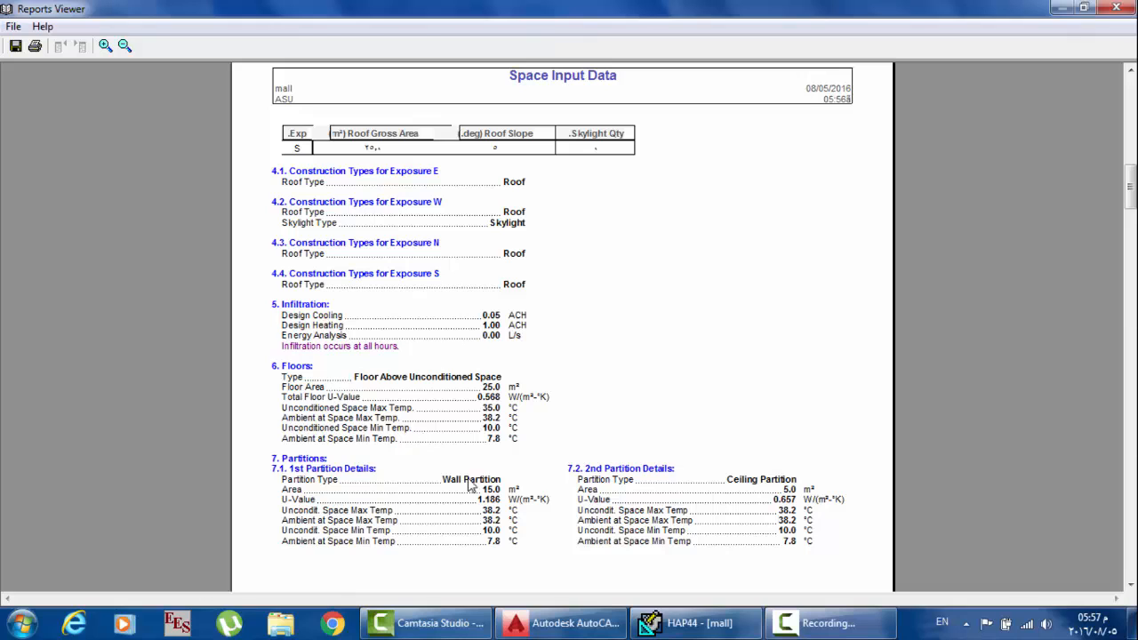
scroll(772, 476, down, 9)
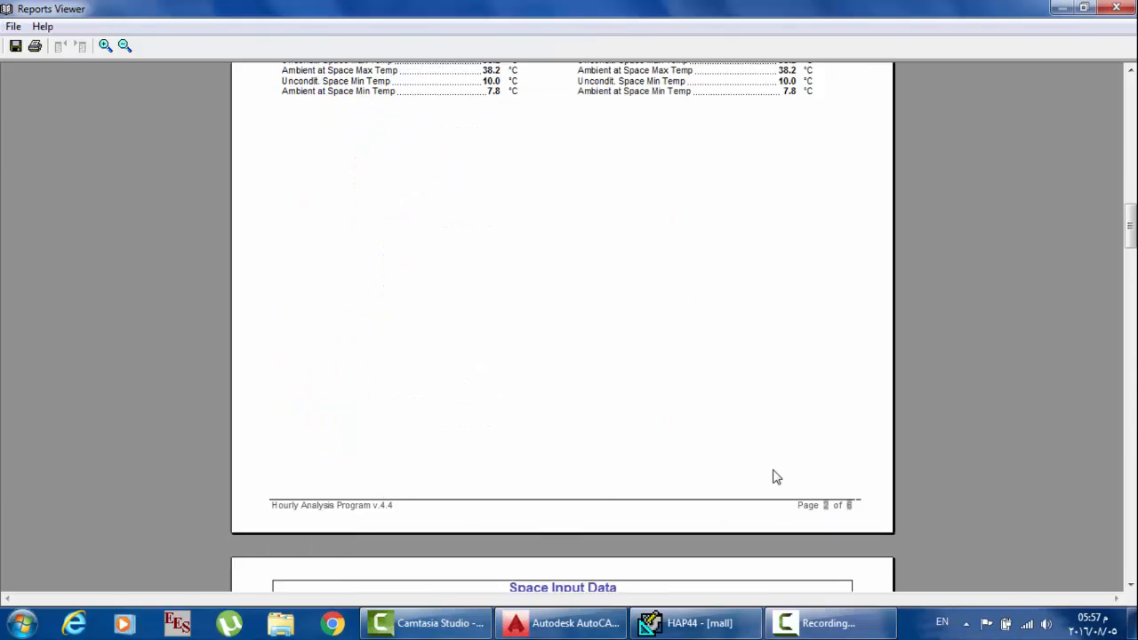
Step: Examine the guard station and pet shop sections of the Space Input Data report, then close the report
scroll(772, 477, down, 6)
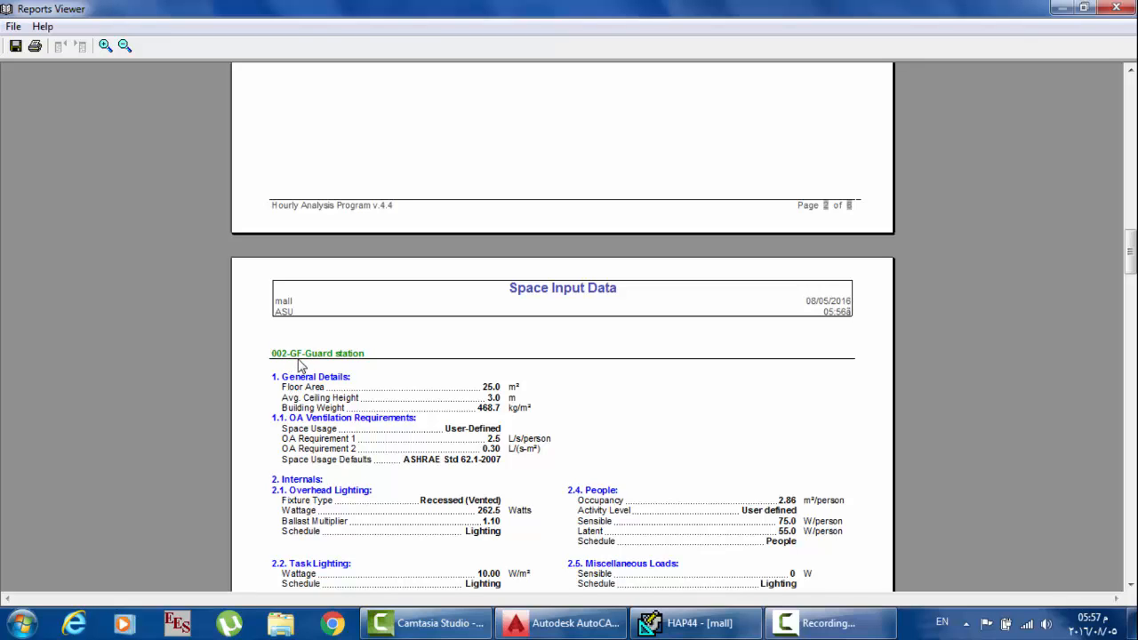
scroll(360, 373, down, 5)
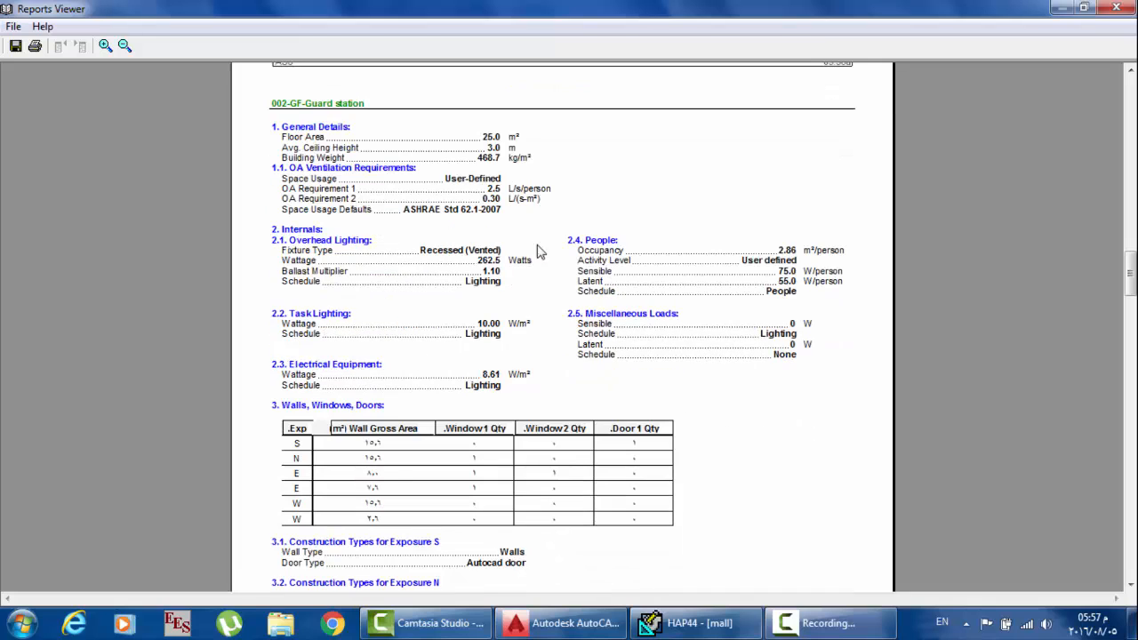
scroll(404, 258, down, 8)
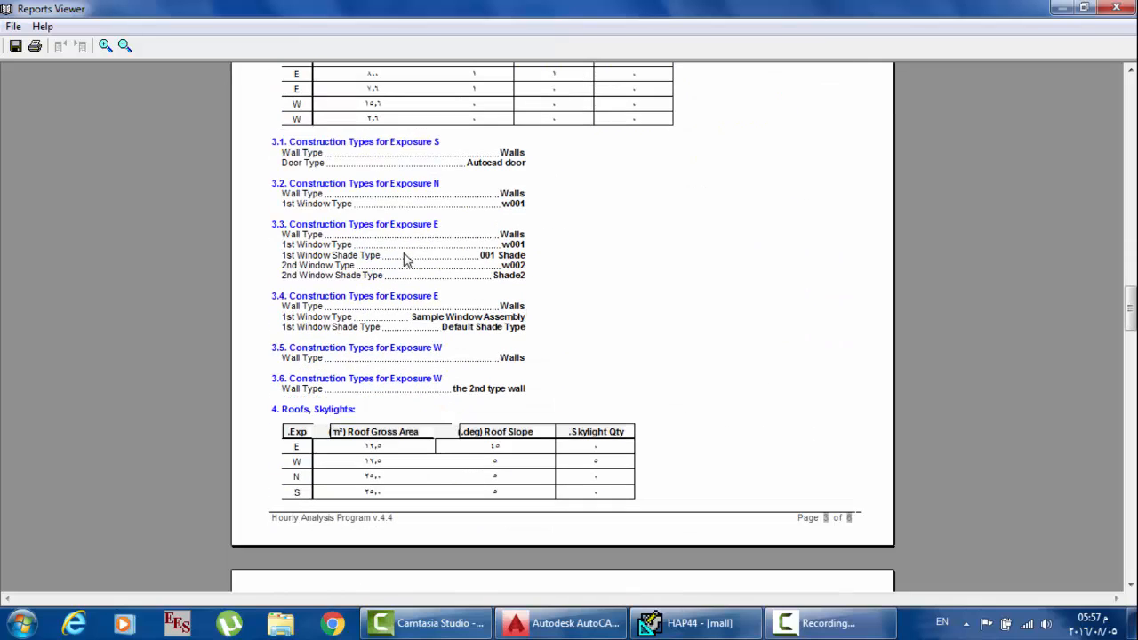
scroll(404, 258, down, 12)
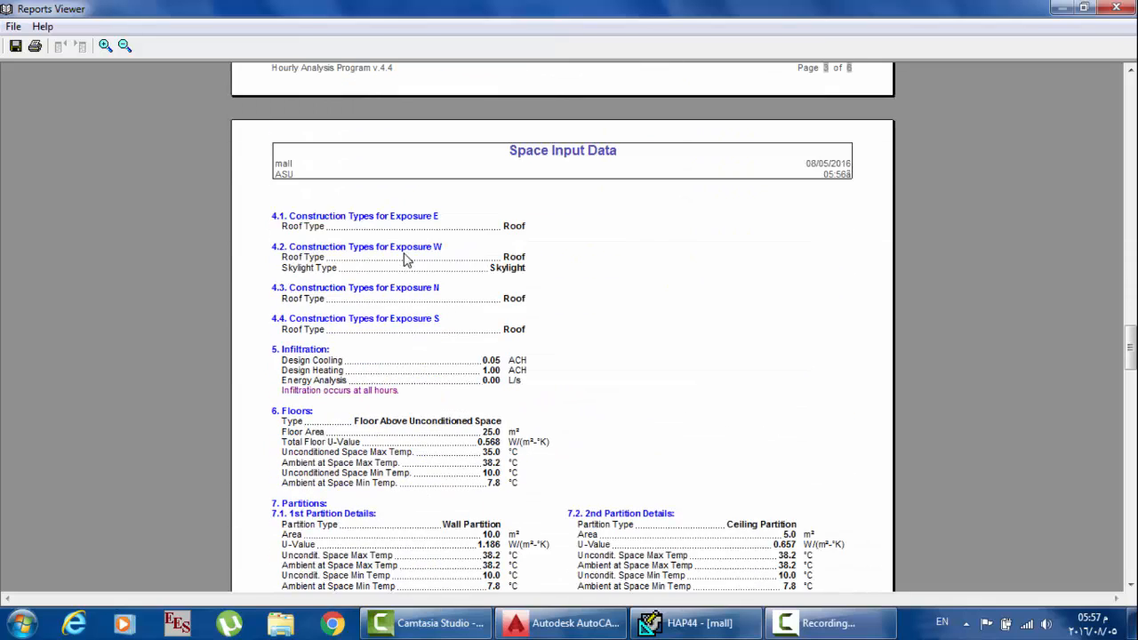
scroll(391, 311, down, 13)
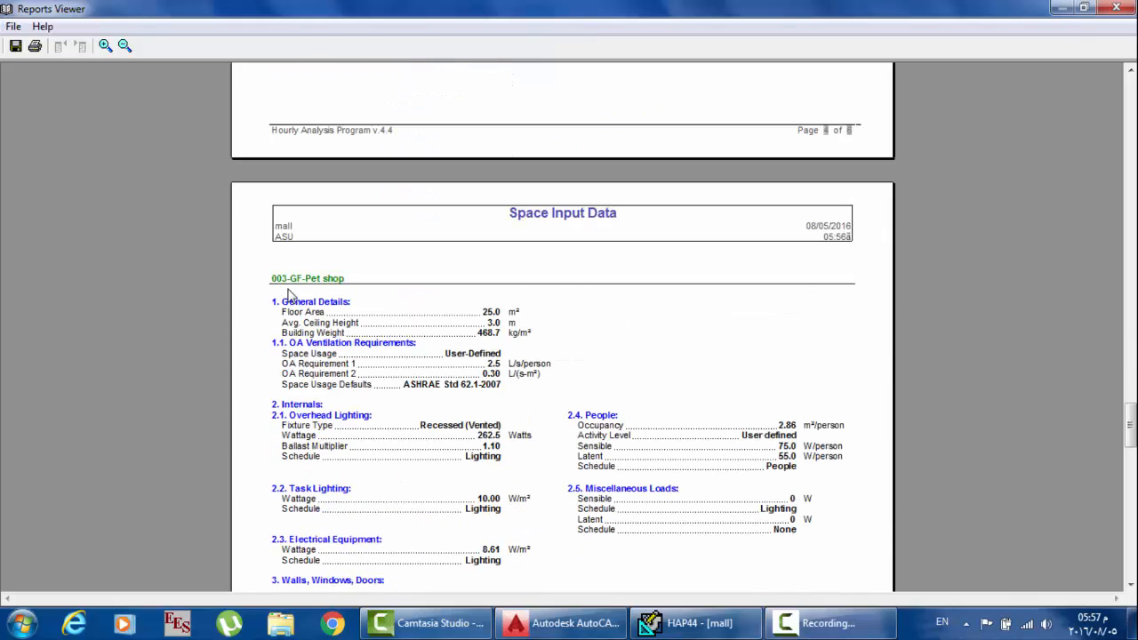
scroll(393, 295, down, 17)
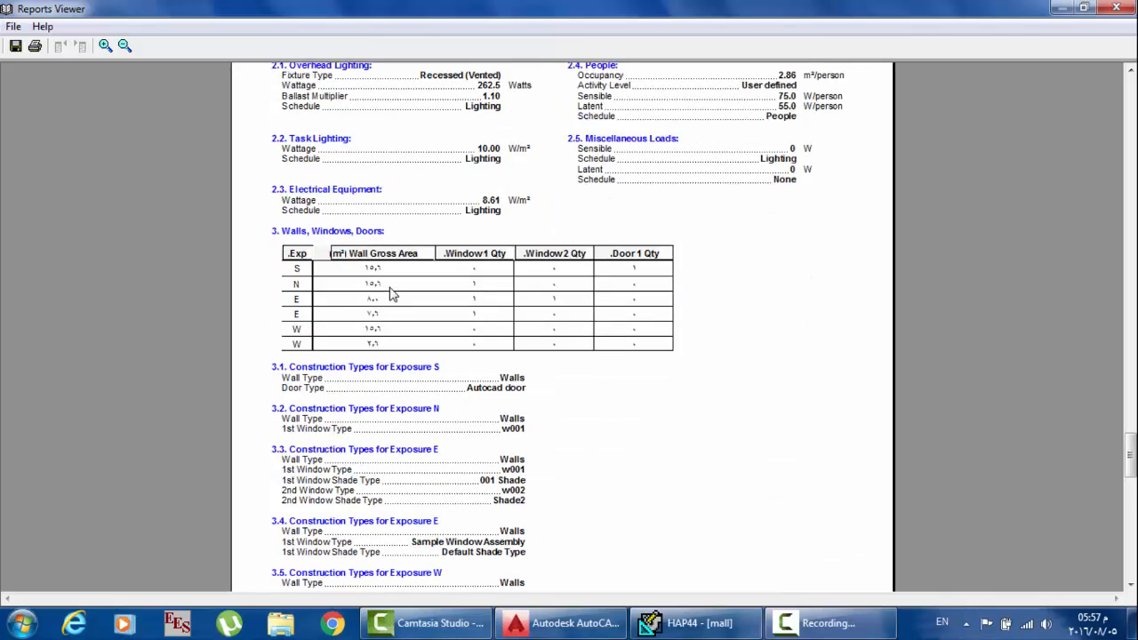
scroll(392, 294, down, 13)
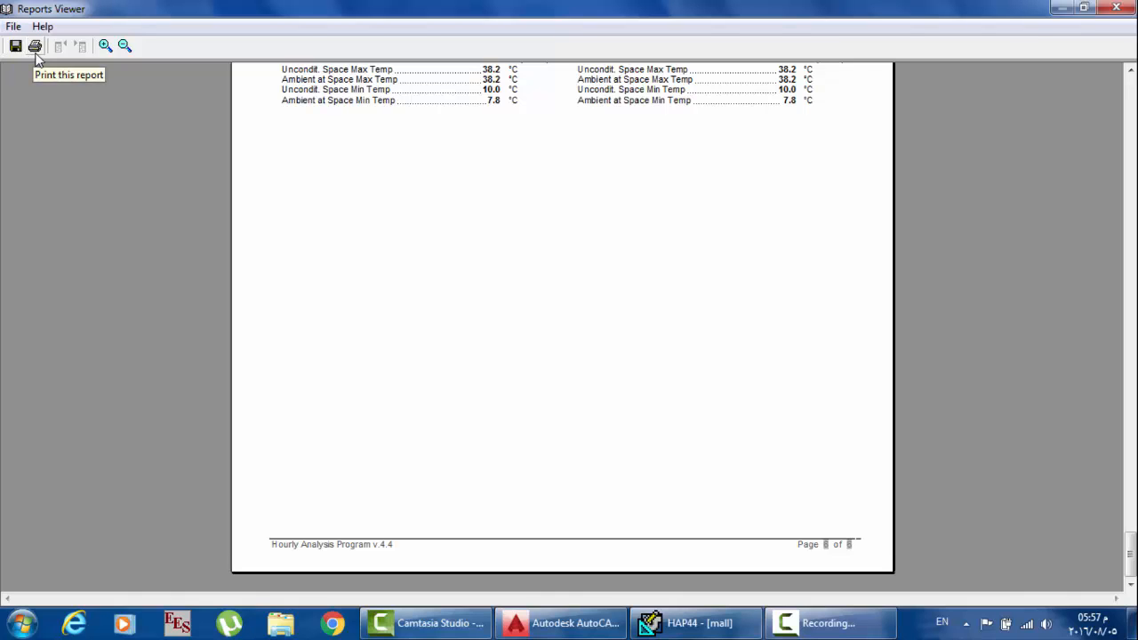
click(1114, 8)
Step: Open the Rotate command for the office, guard station and pet shop spaces together
click(531, 135)
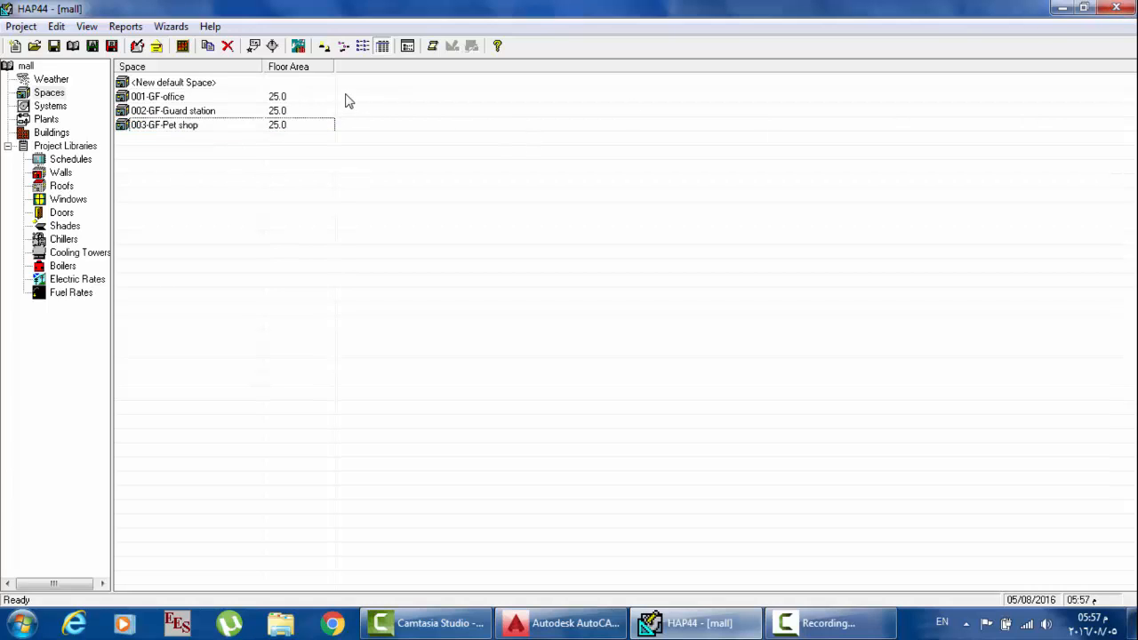
drag(328, 103, 286, 136)
right_click(285, 134)
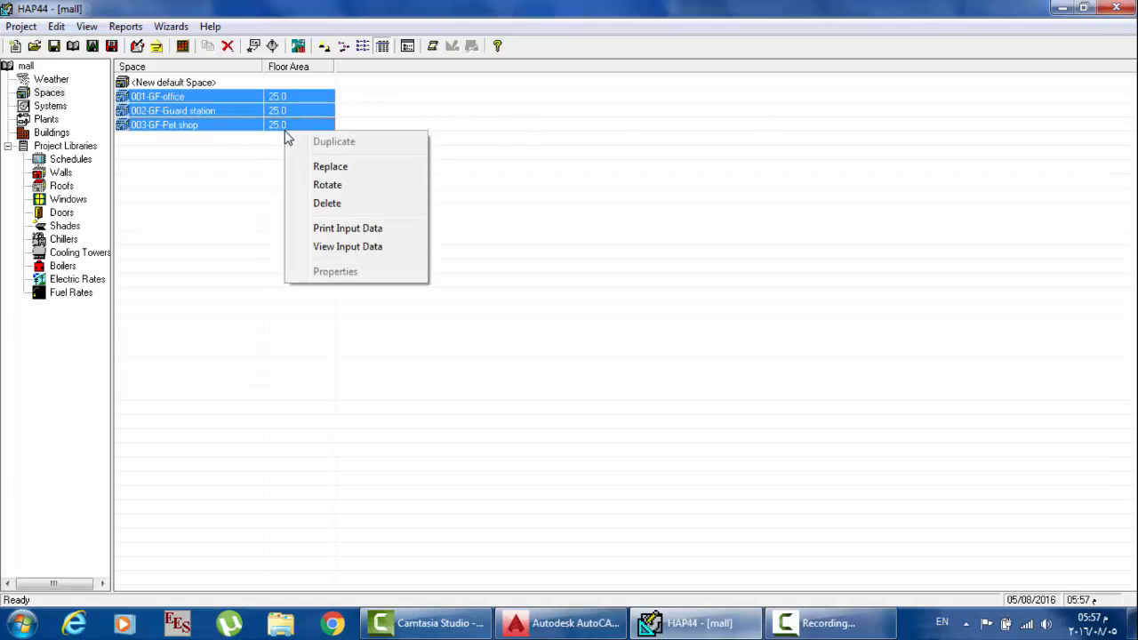
click(341, 189)
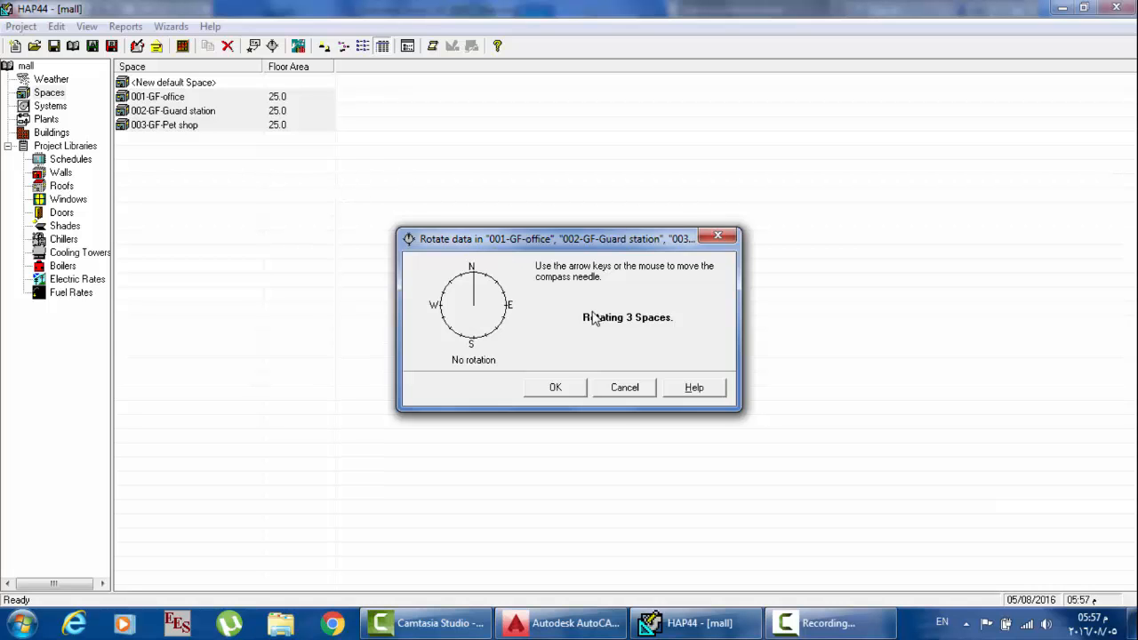
Step: Switch to AutoCAD and orbit the Hap.dwg building model to examine its facades and their compass orientation
click(569, 623)
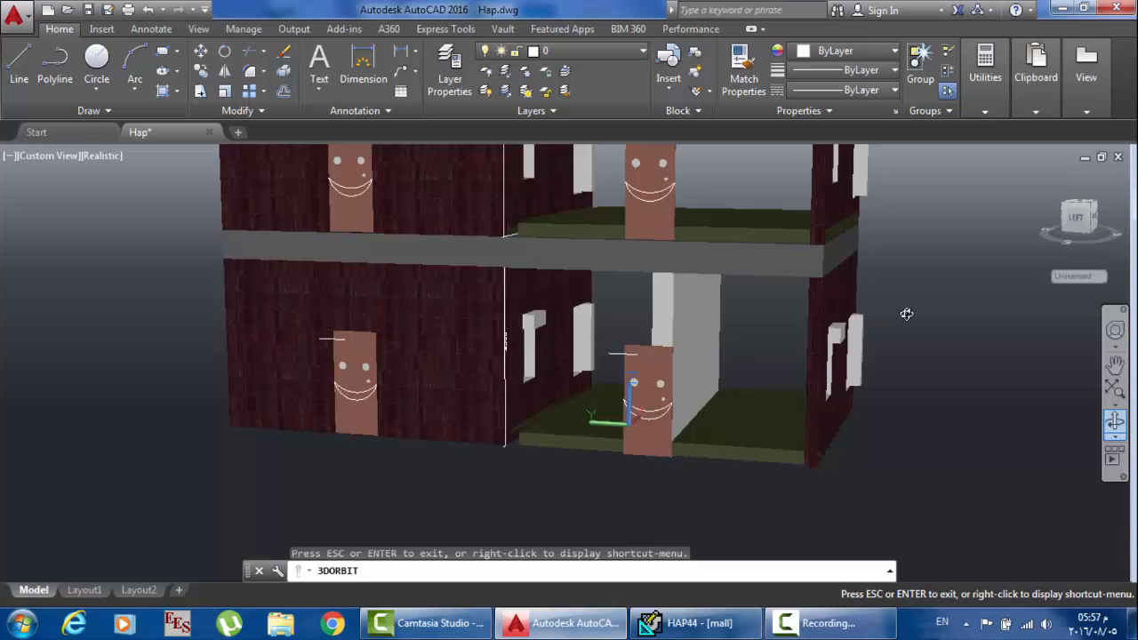
drag(902, 316, 887, 348)
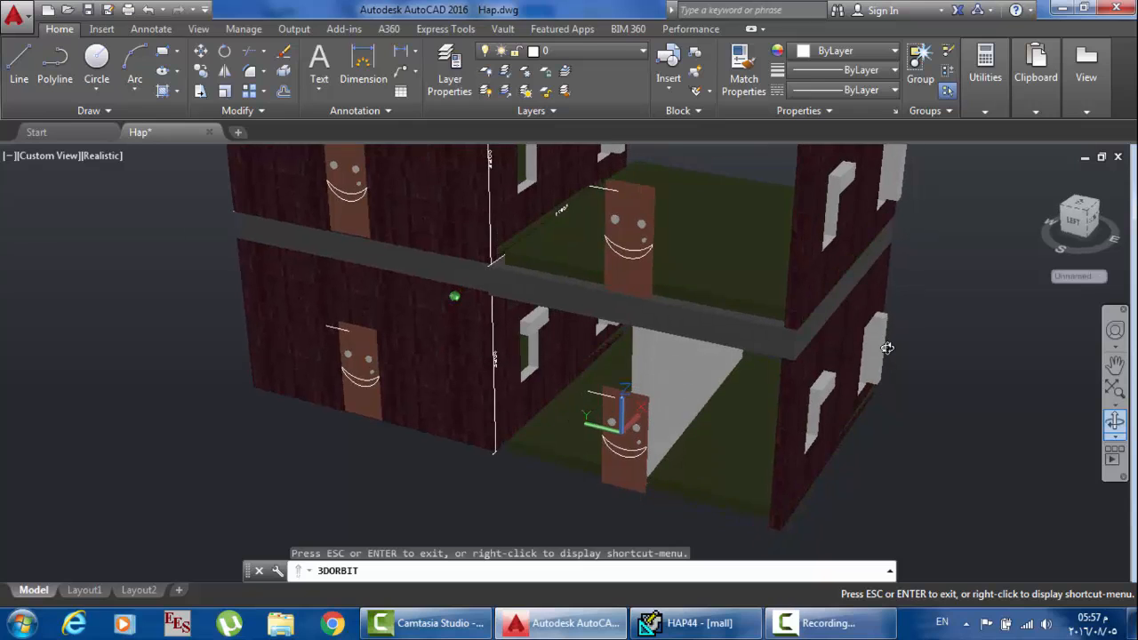
scroll(887, 347, down, 5)
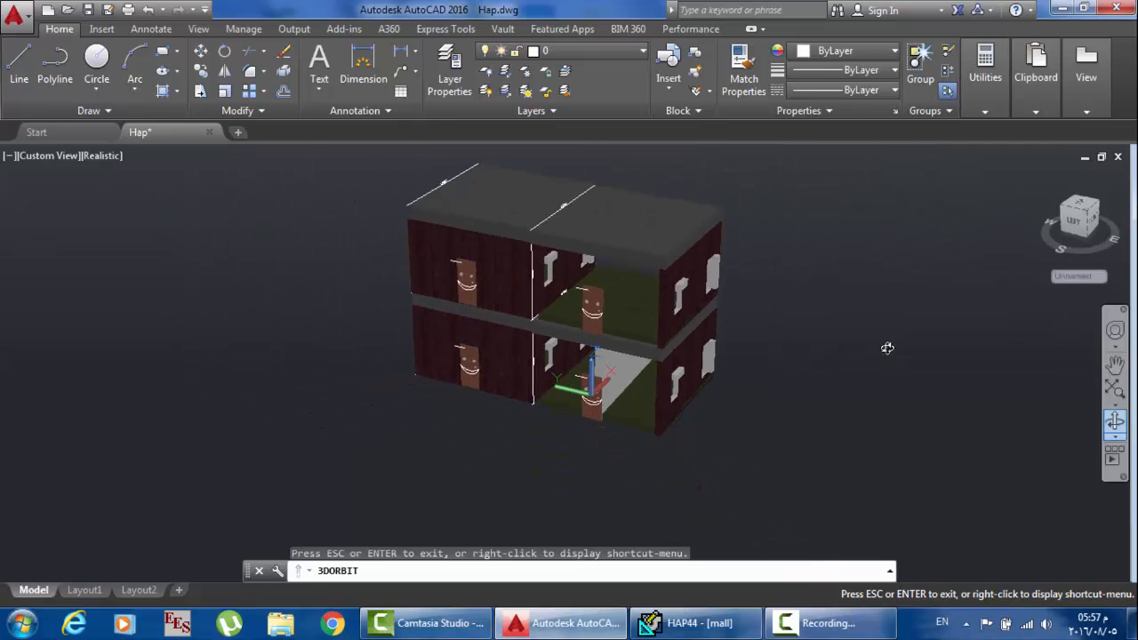
drag(734, 281, 909, 301)
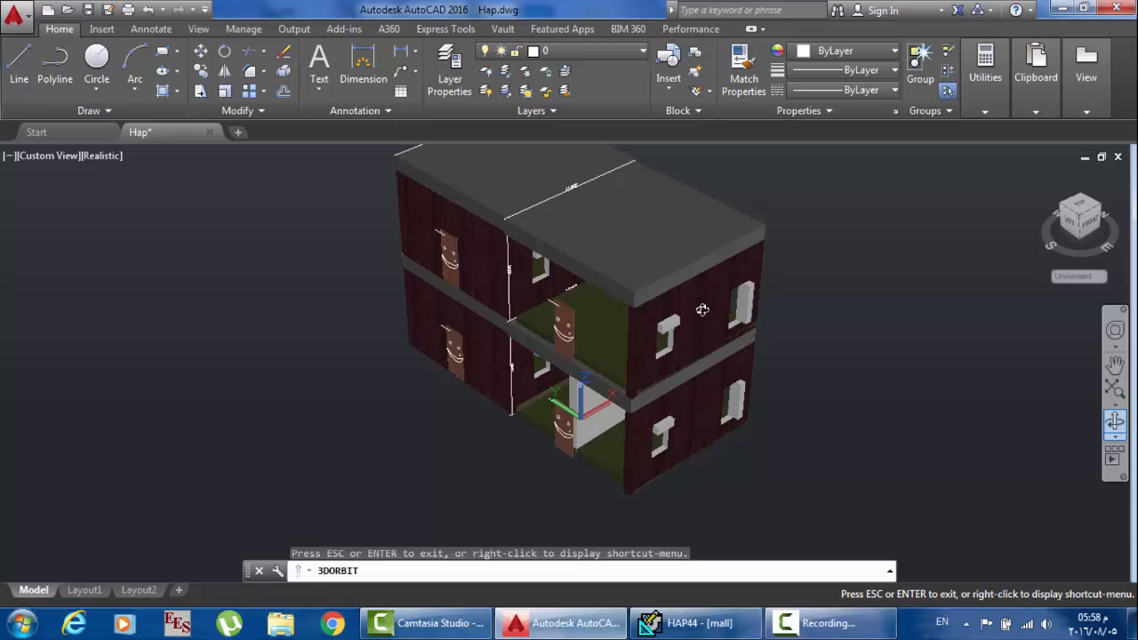
drag(739, 353, 768, 316)
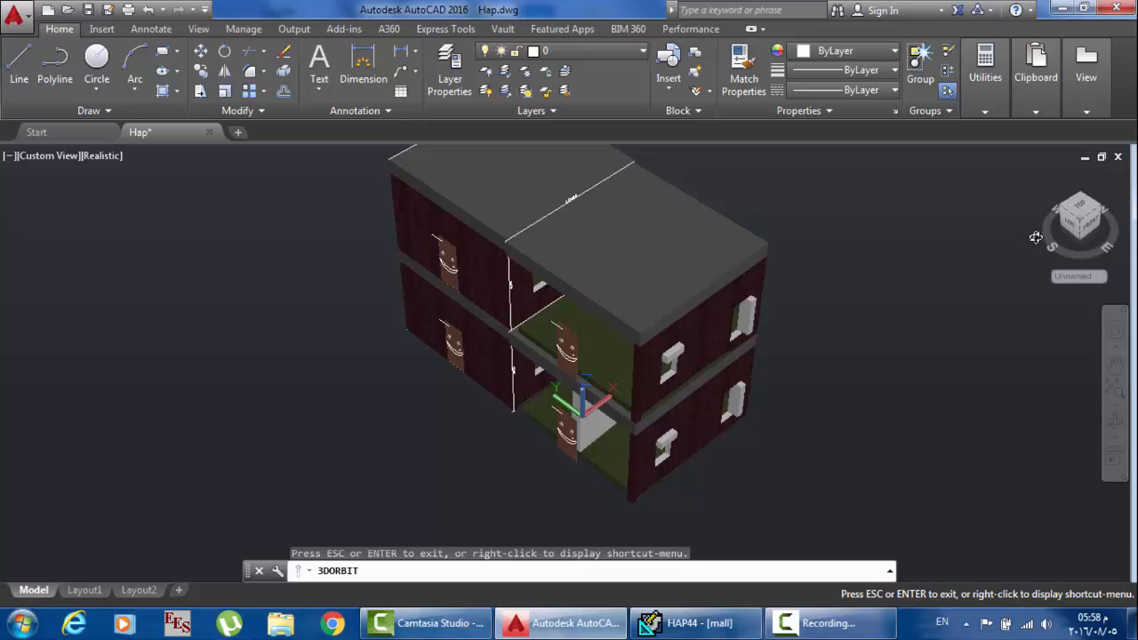
drag(831, 340, 805, 338)
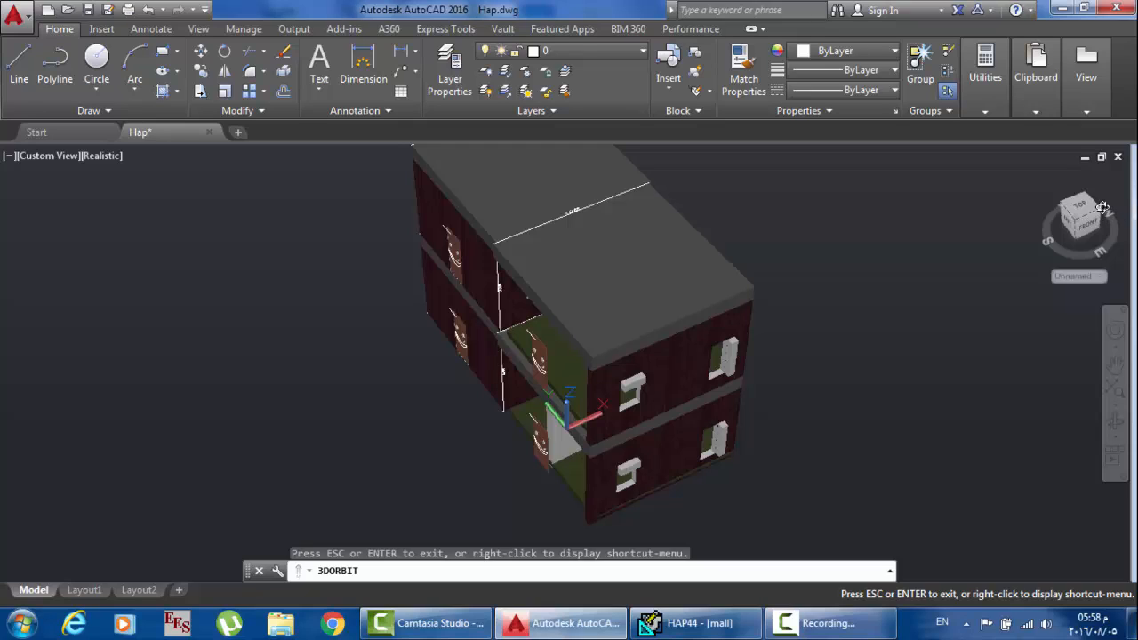
drag(873, 361, 835, 332)
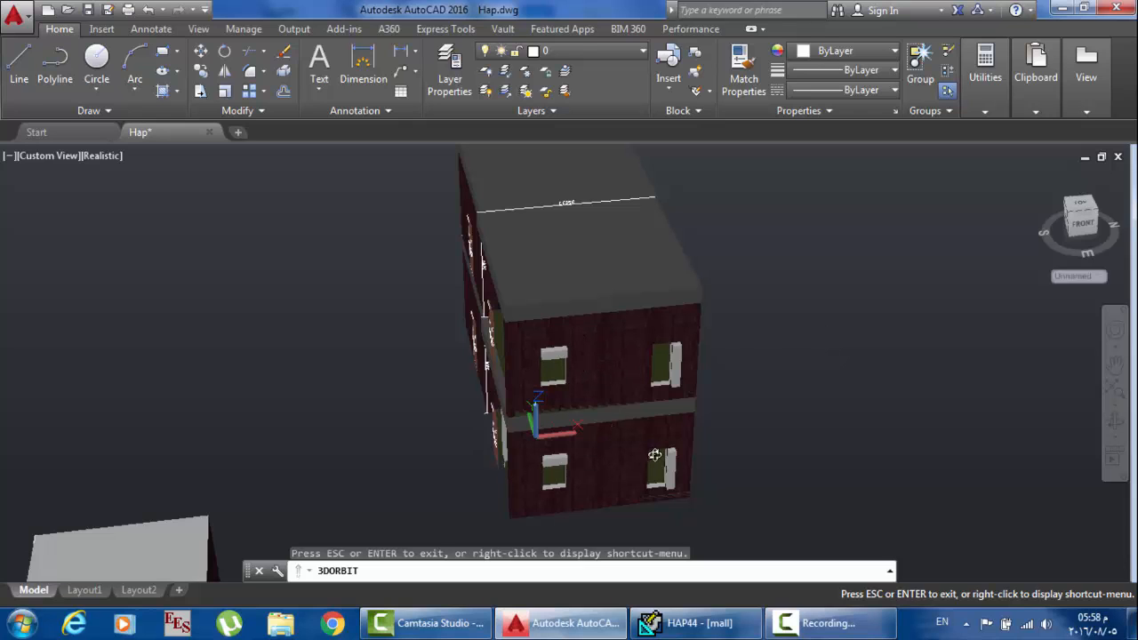
Step: Orbit the building model between its door and window facades to compare each wall with the compass directions
drag(654, 454, 727, 436)
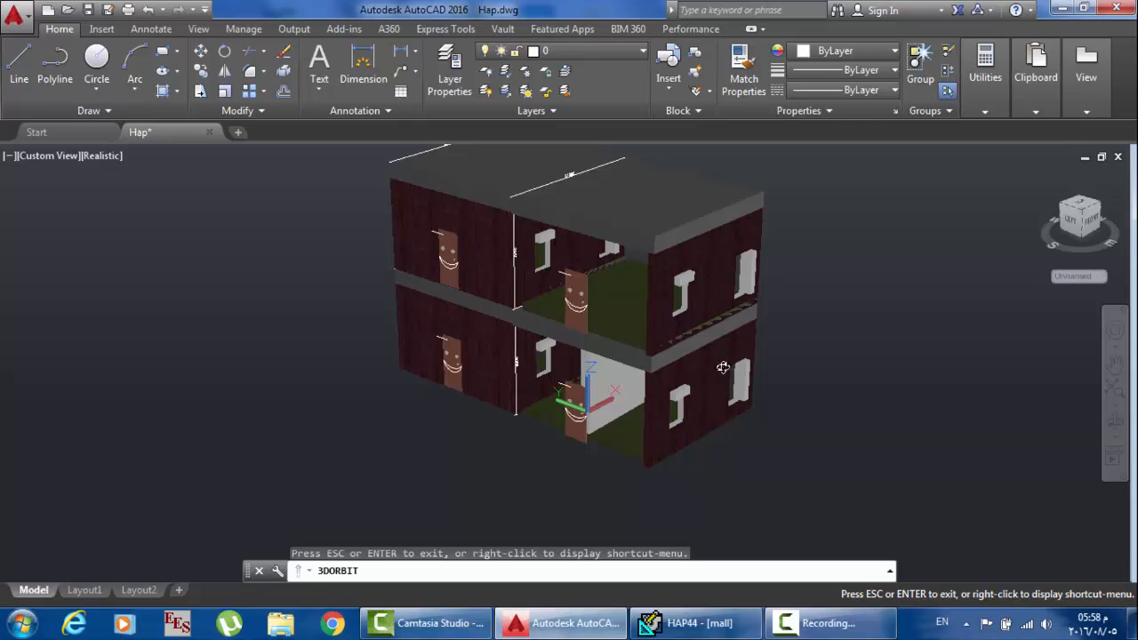
mouse_move(706, 288)
mouse_down()
mouse_move(672, 316)
mouse_move(721, 303)
mouse_up()
drag(808, 296, 758, 316)
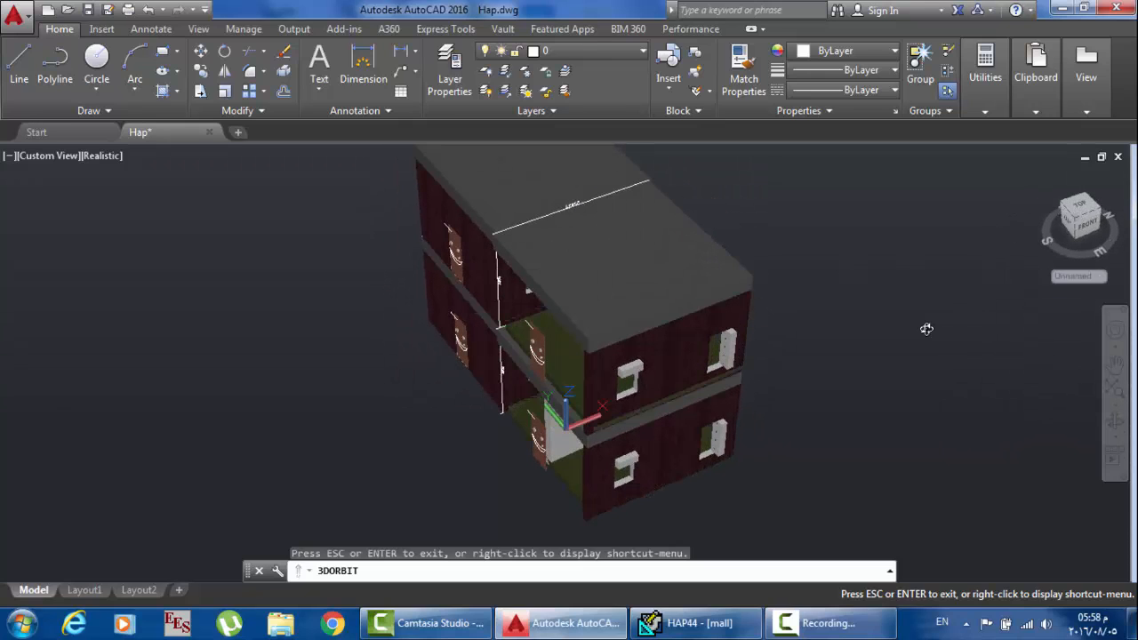
drag(925, 328, 945, 301)
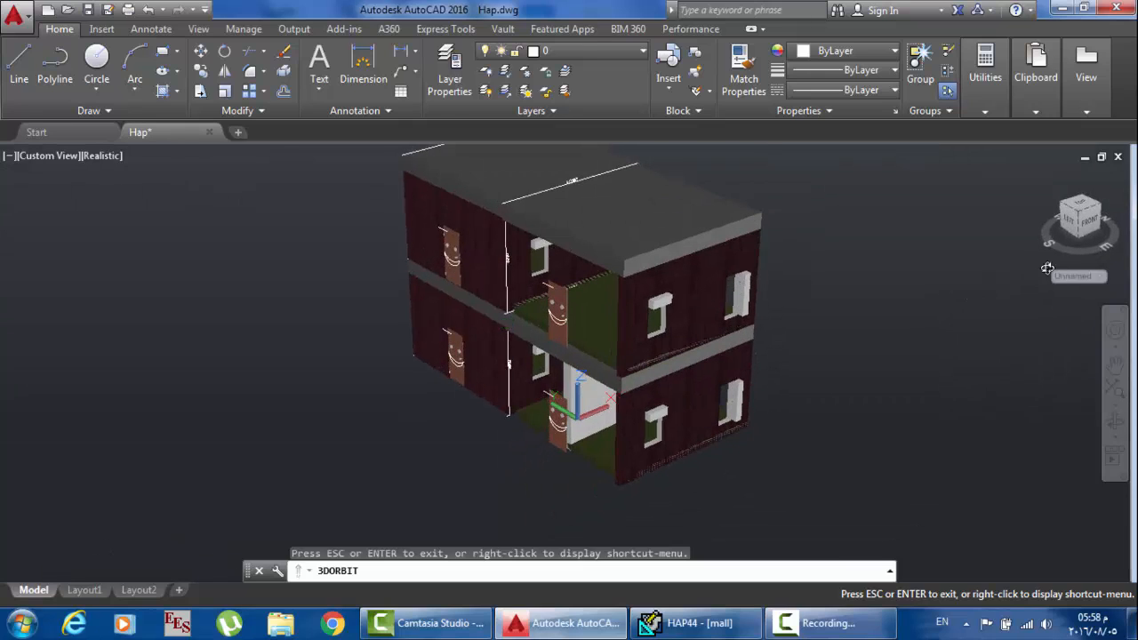
drag(853, 315, 814, 327)
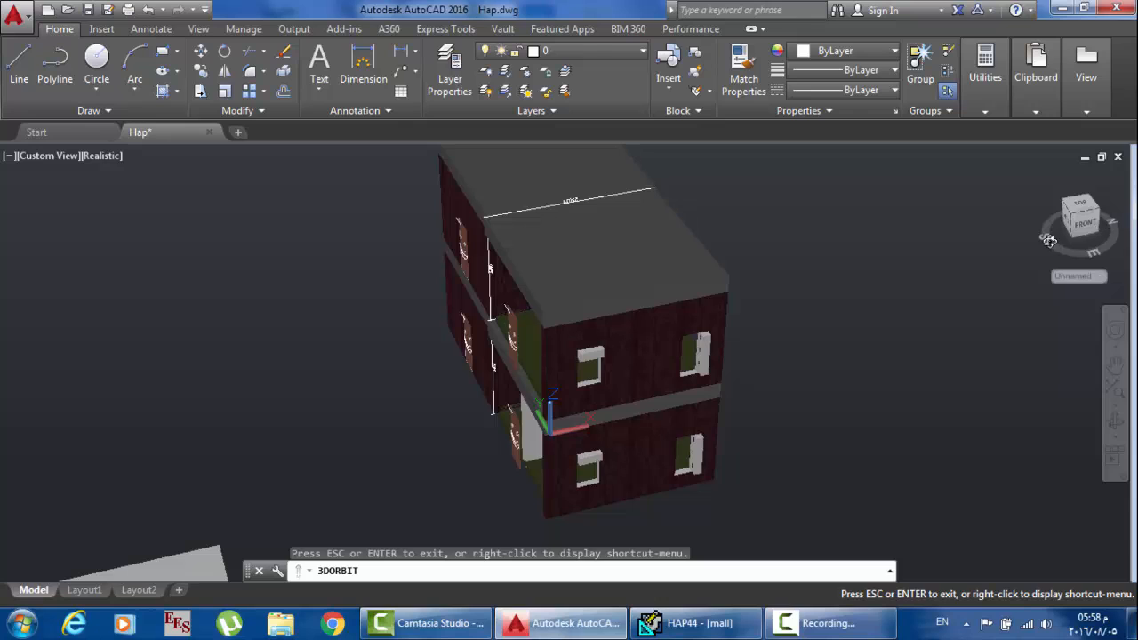
drag(734, 317, 689, 341)
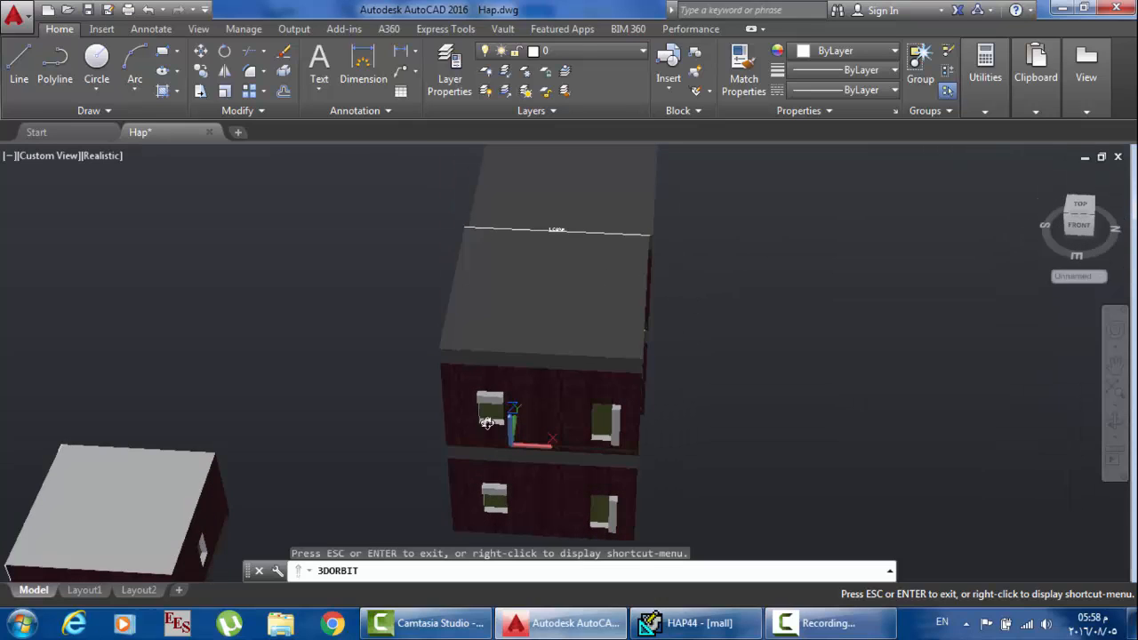
drag(560, 318, 631, 320)
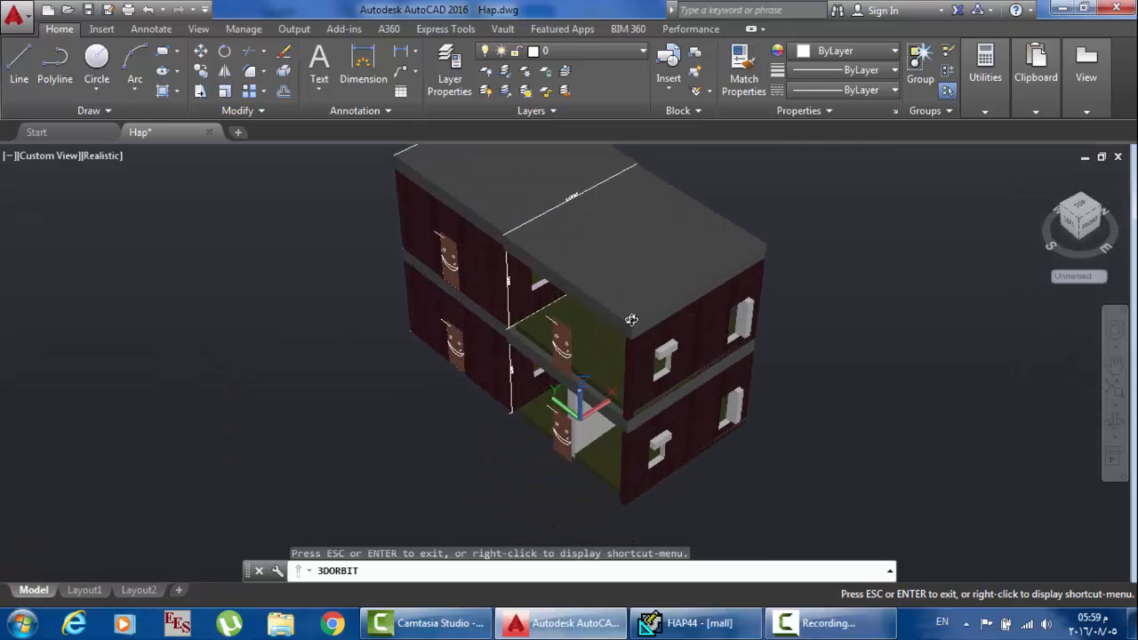
drag(830, 304, 774, 310)
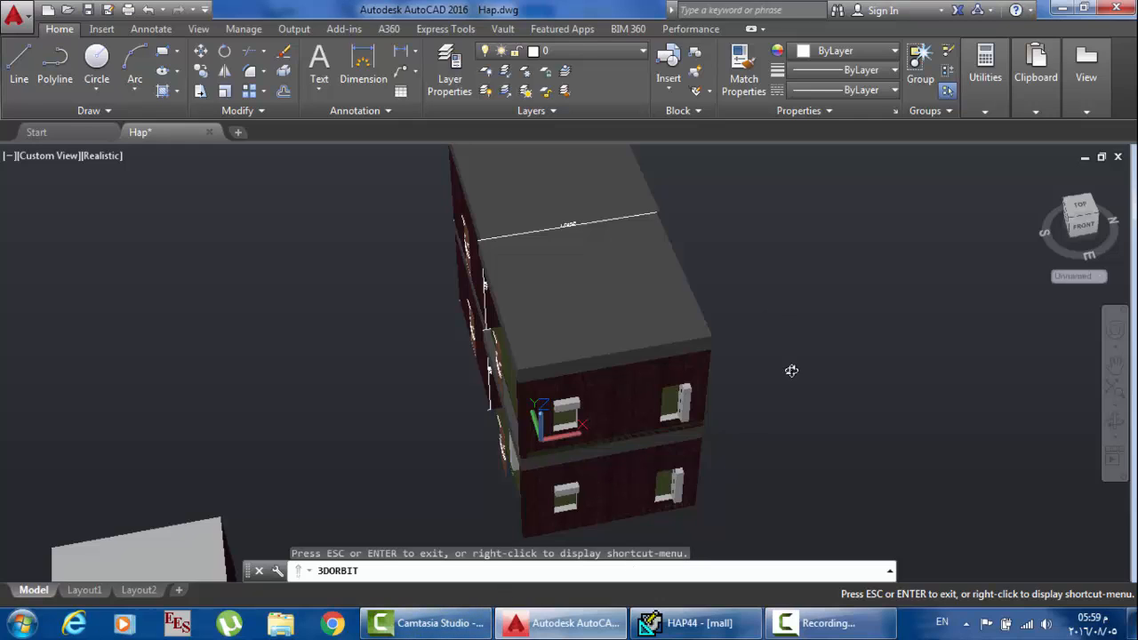
drag(792, 371, 783, 304)
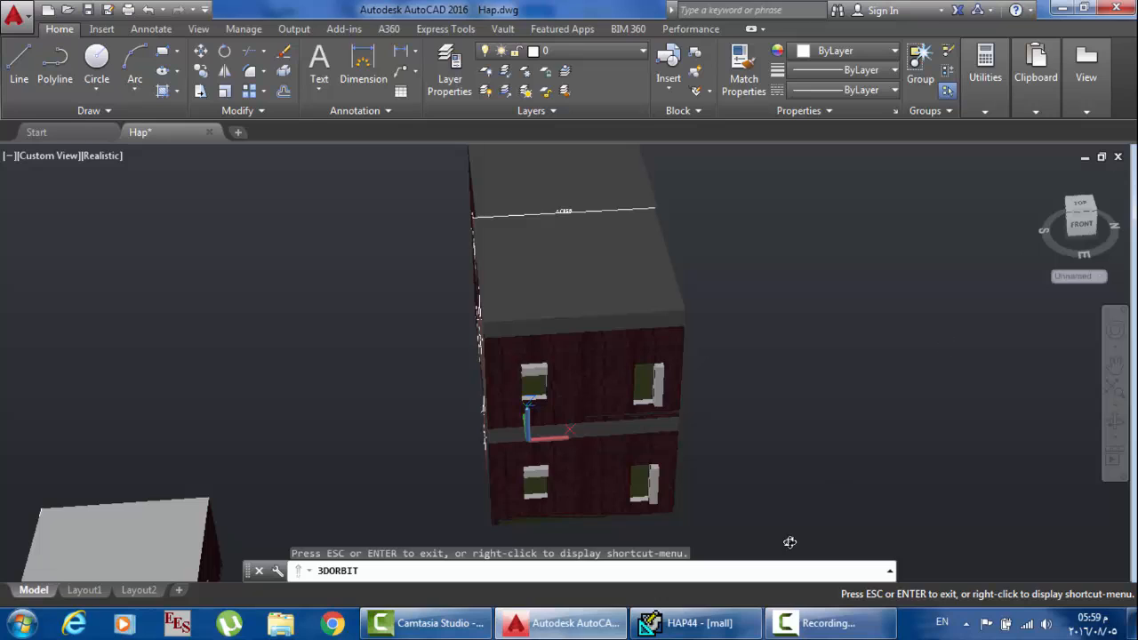
Step: Compare the HAP rotation compass with the AutoCAD model's orientation, then exit the 3D orbit
click(708, 626)
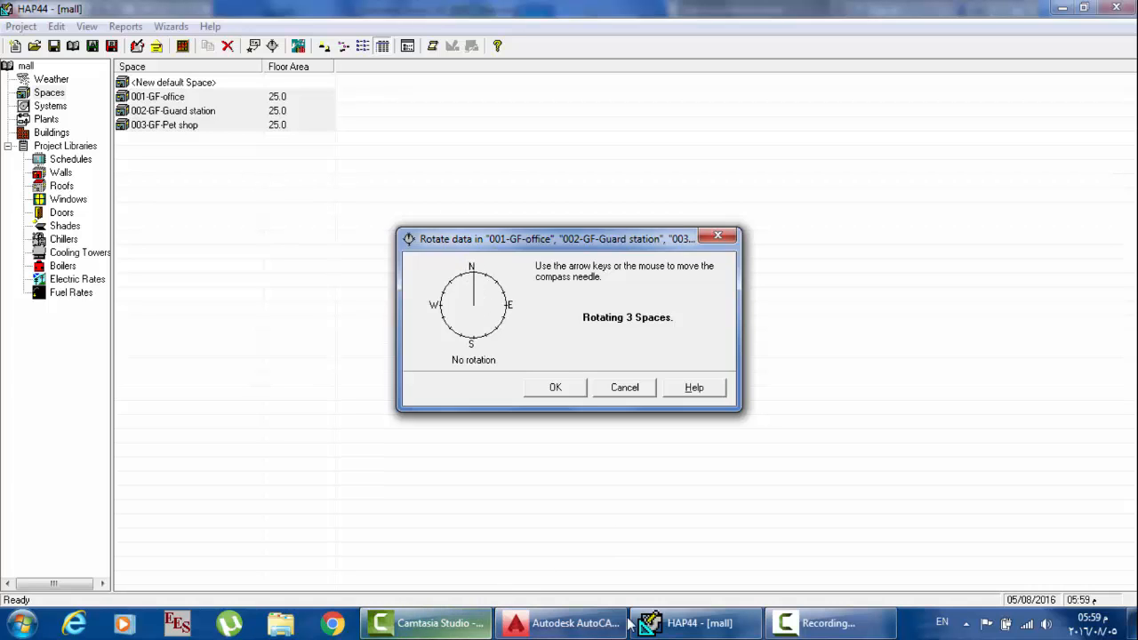
click(560, 622)
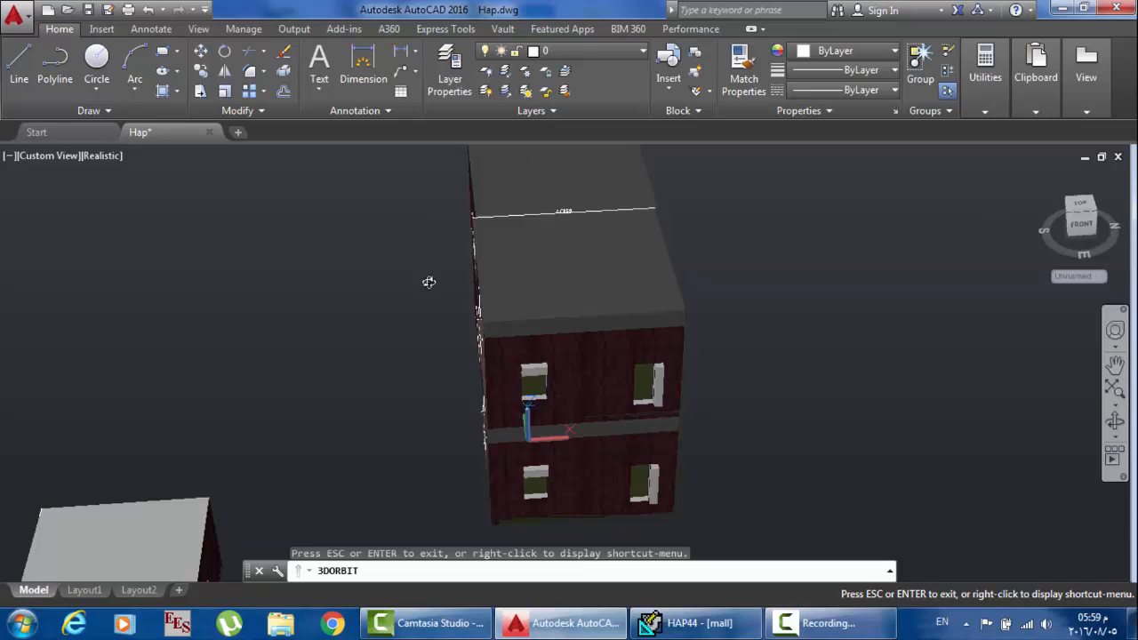
right_click(530, 250)
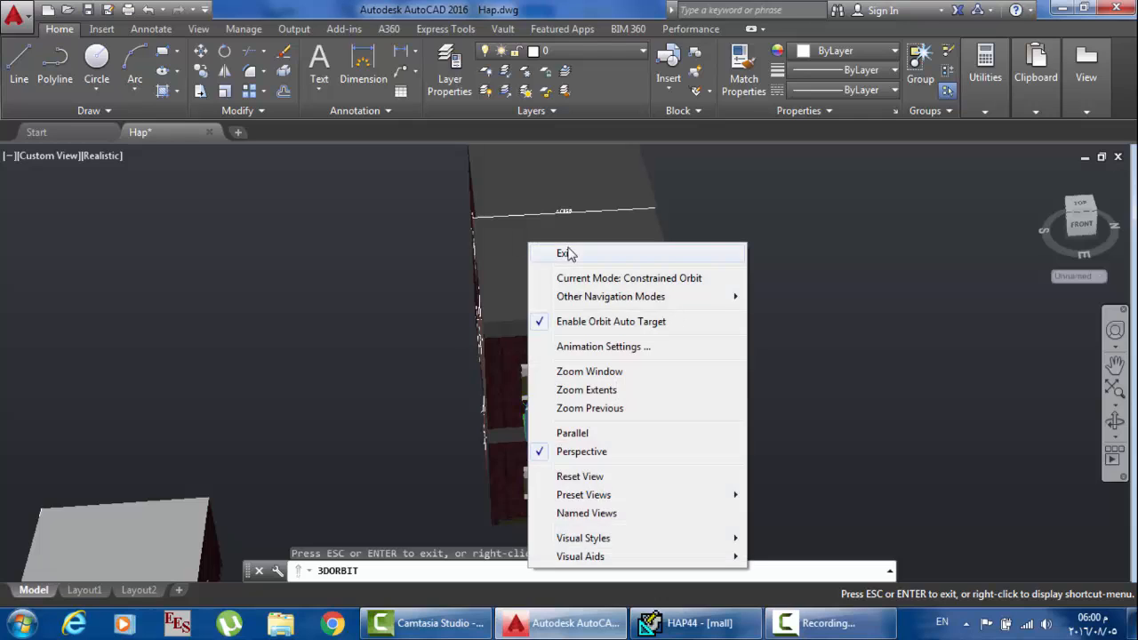
click(566, 253)
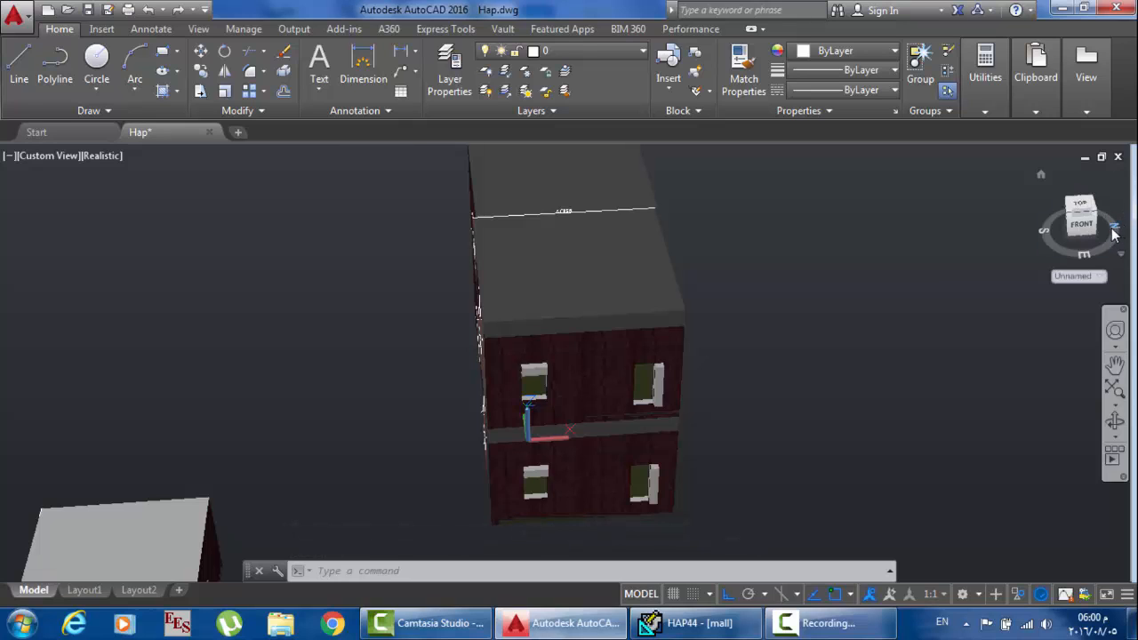
Step: Switch to HAP and try a rotation of 270 degrees for the three spaces
click(695, 623)
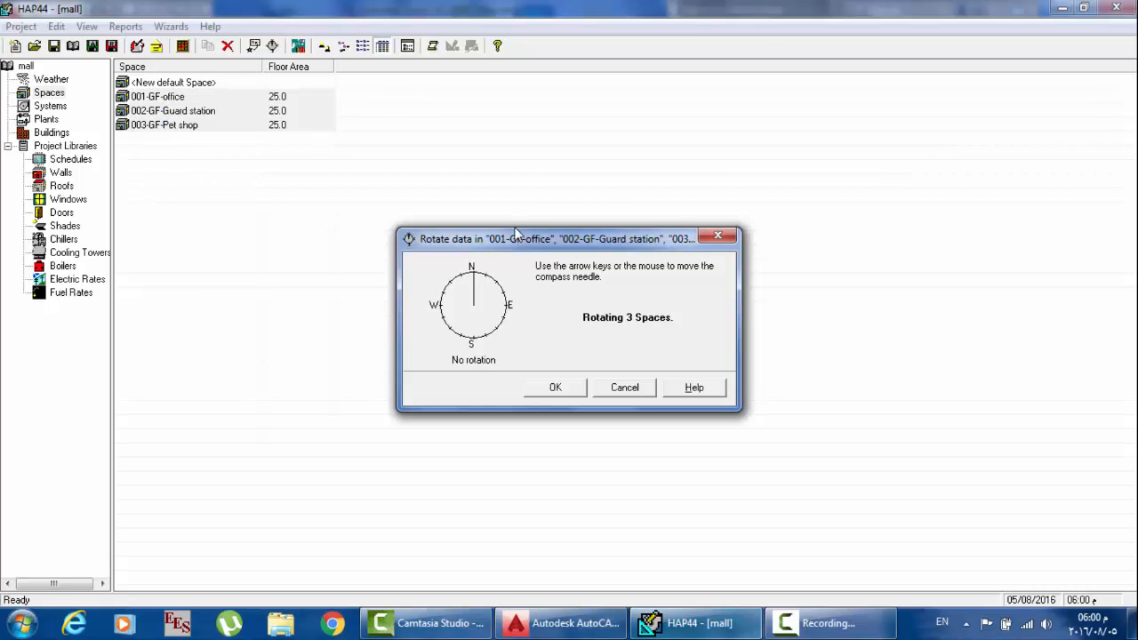
click(467, 288)
click(461, 290)
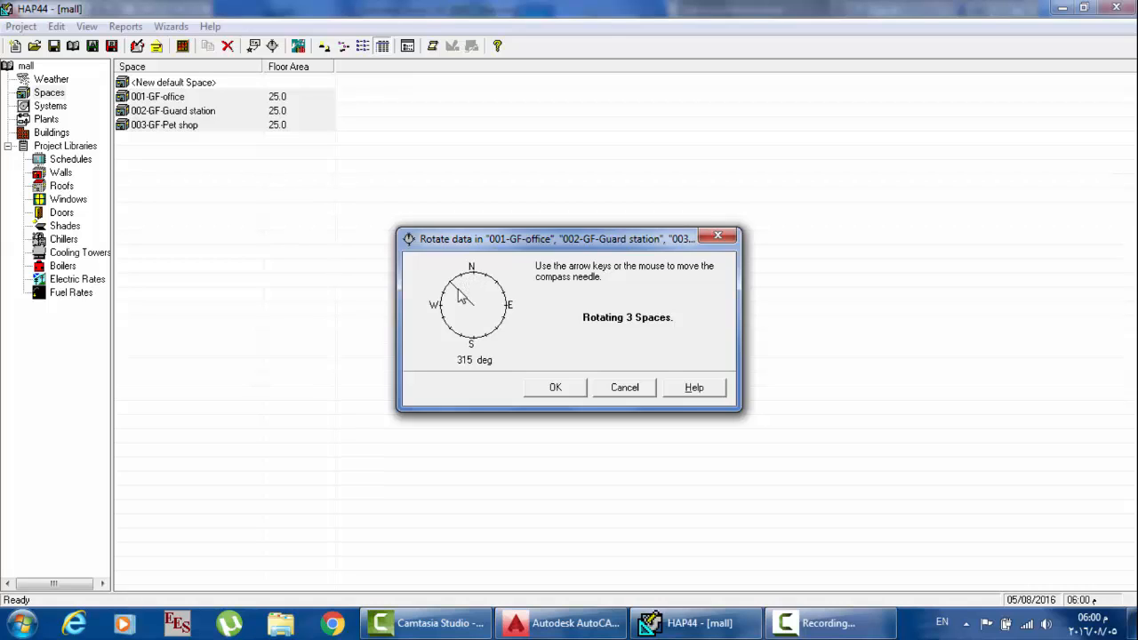
click(456, 297)
click(457, 306)
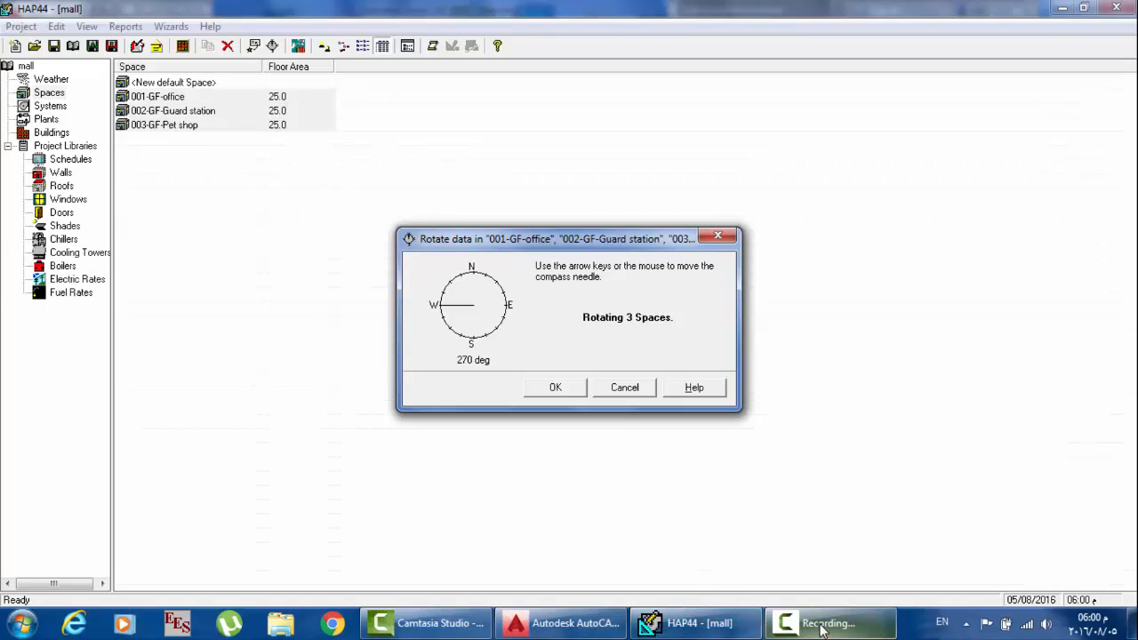
Step: Recheck the model's orientation in AutoCAD, then rotate the three spaces by 90 degrees in HAP
mouse_move(822, 631)
click(564, 623)
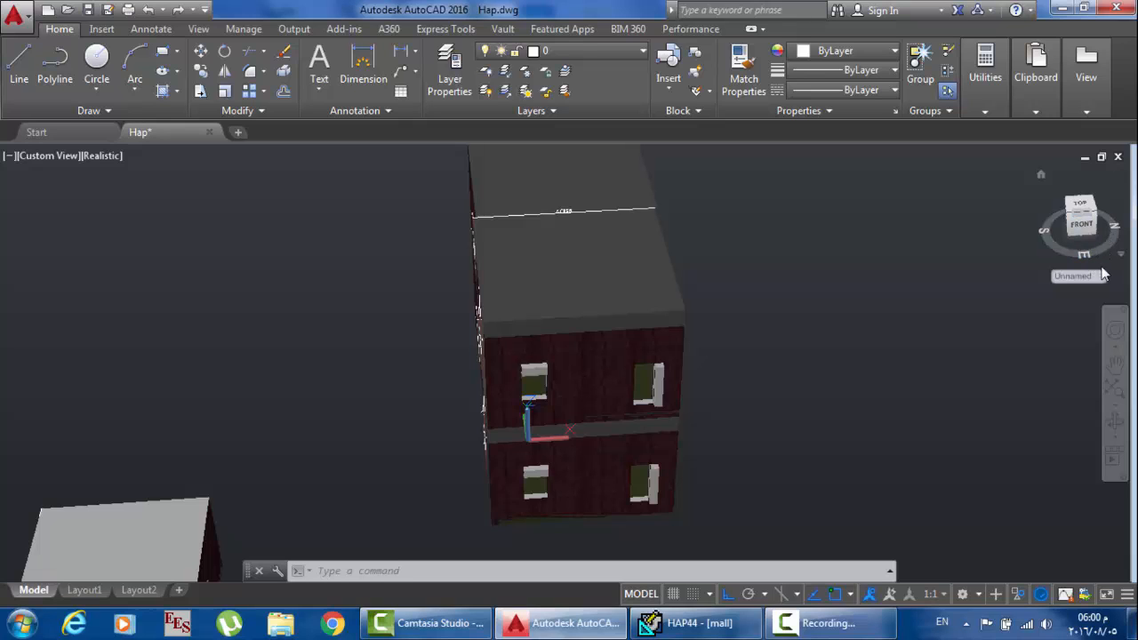
click(706, 622)
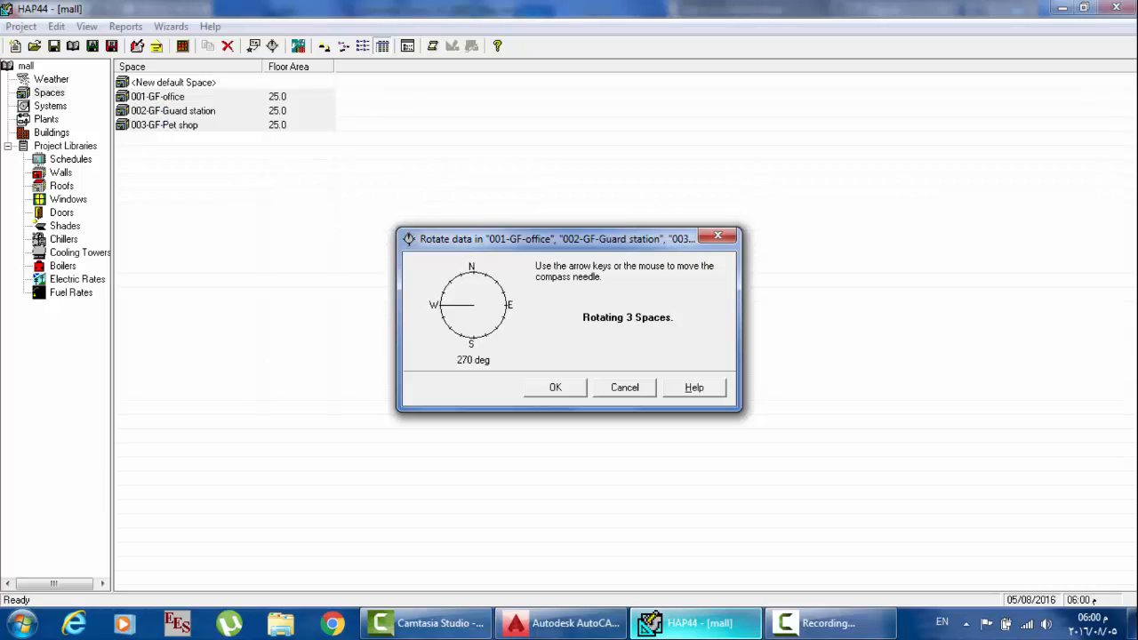
drag(445, 311, 487, 309)
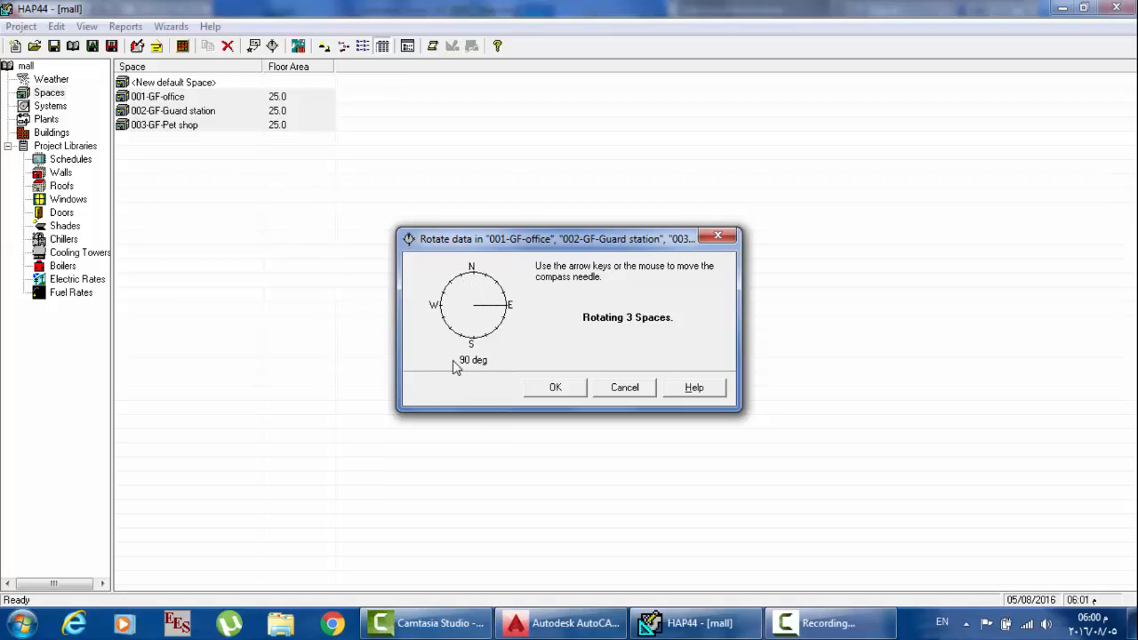
click(557, 388)
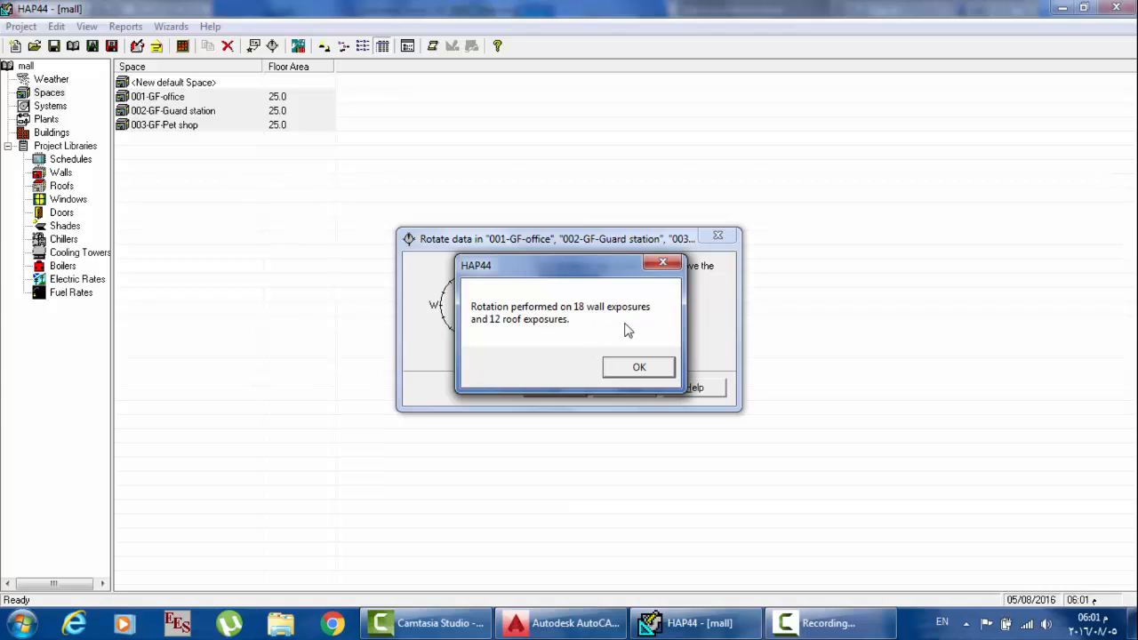
click(662, 368)
click(226, 134)
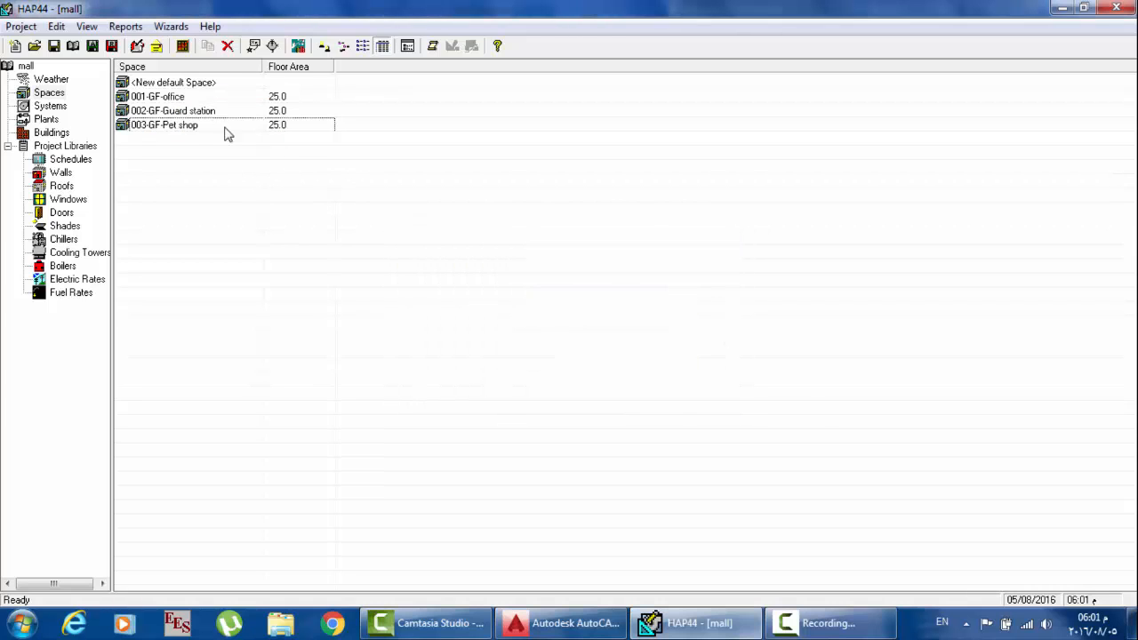
Step: Review the wall exposures of the 001-GF-office space, then close its properties
double_click(180, 97)
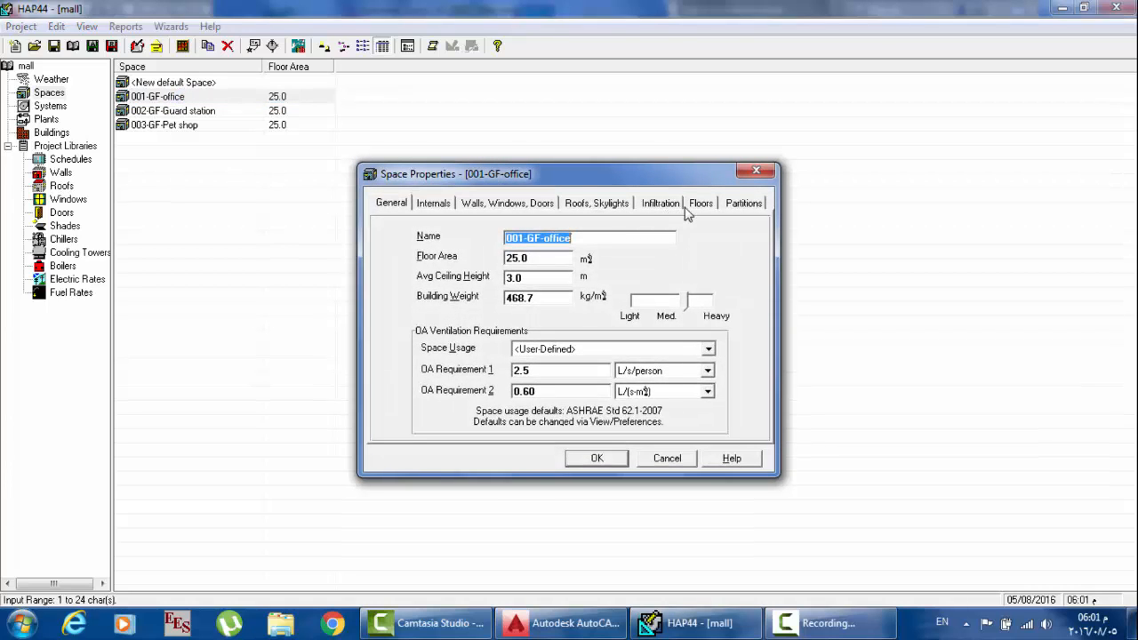
click(539, 202)
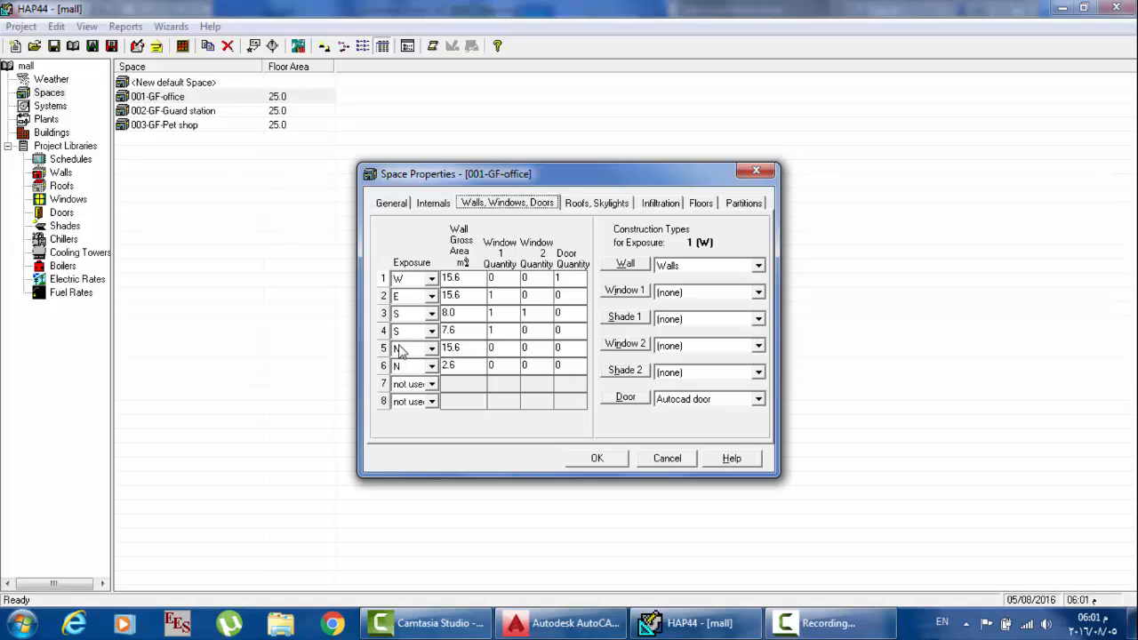
click(596, 458)
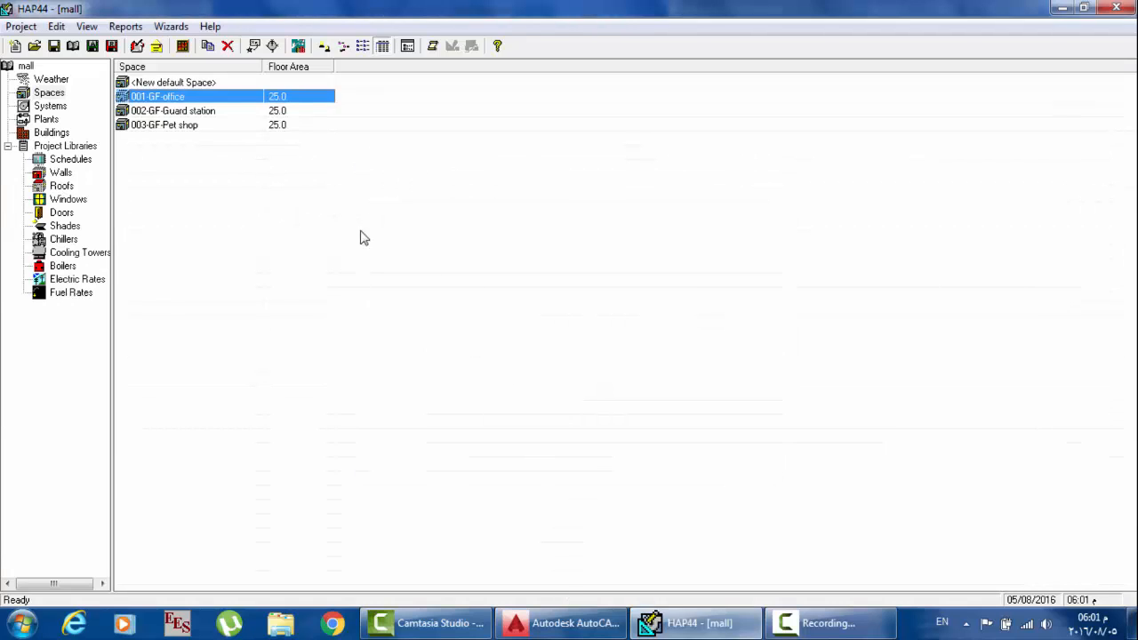
click(178, 114)
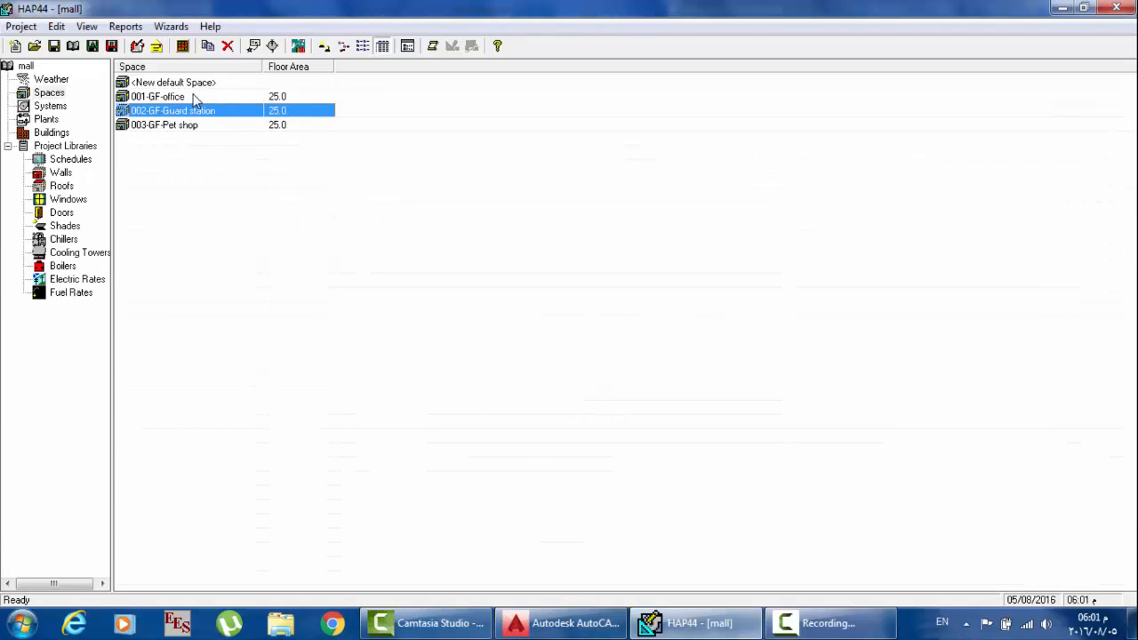
click(195, 96)
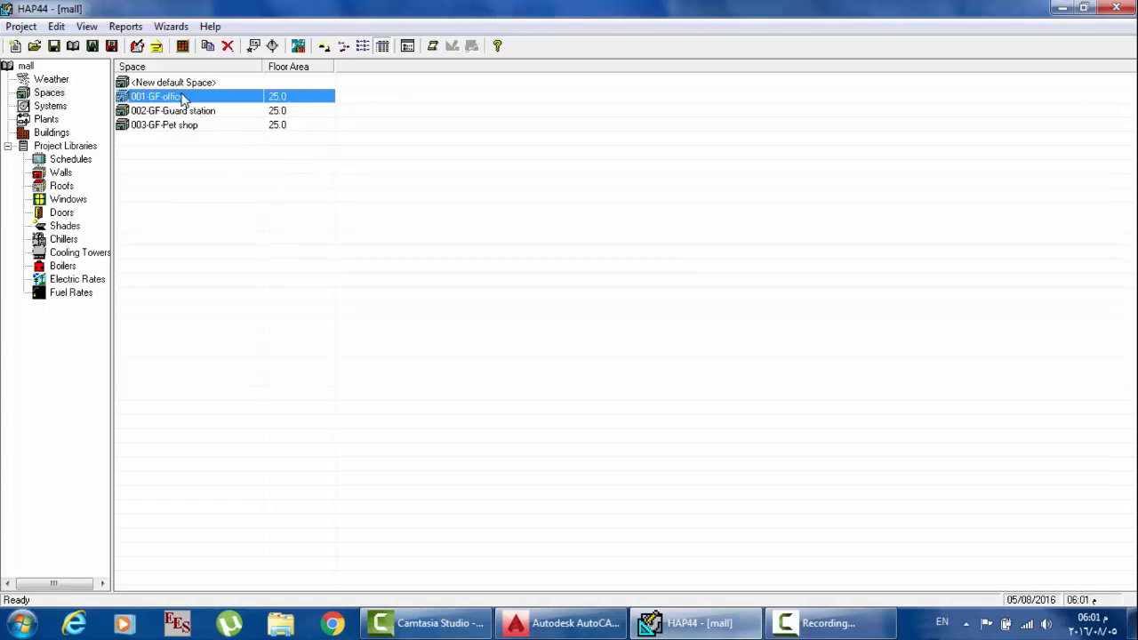
click(52, 97)
click(260, 152)
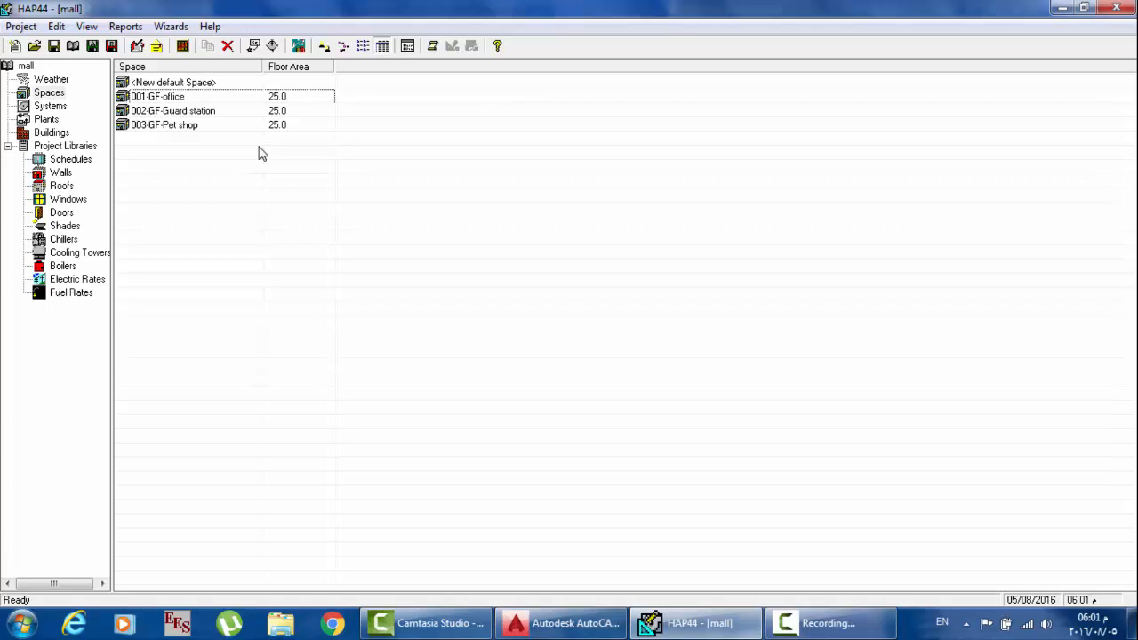
Step: Look through the project's Weather, Spaces, Systems, Plants and Buildings categories to review the workflow order
click(53, 107)
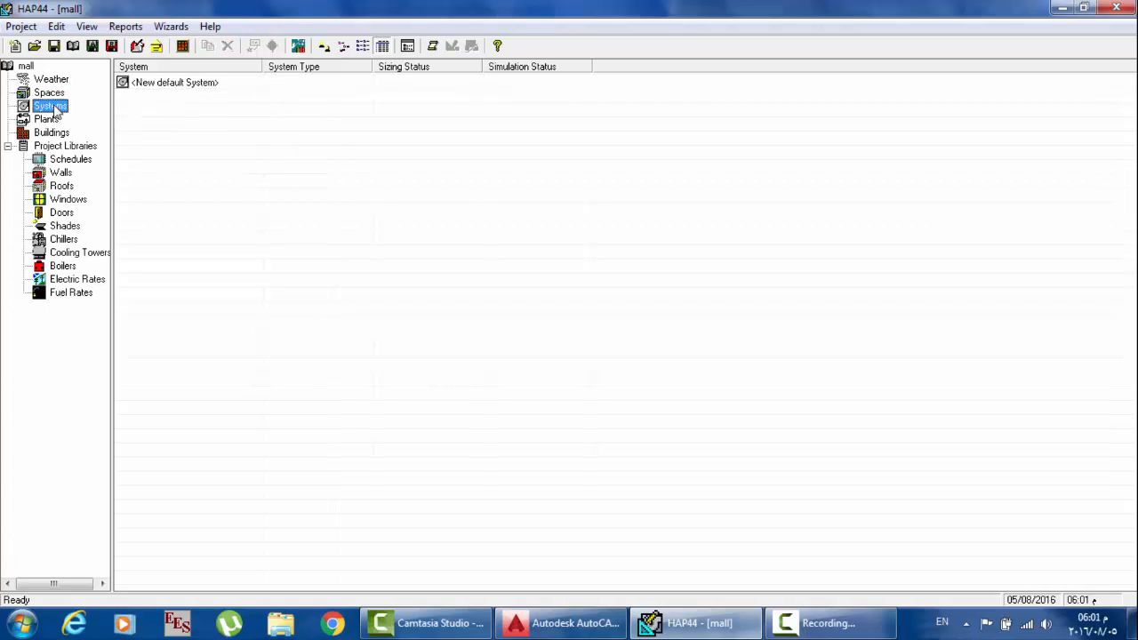
click(49, 94)
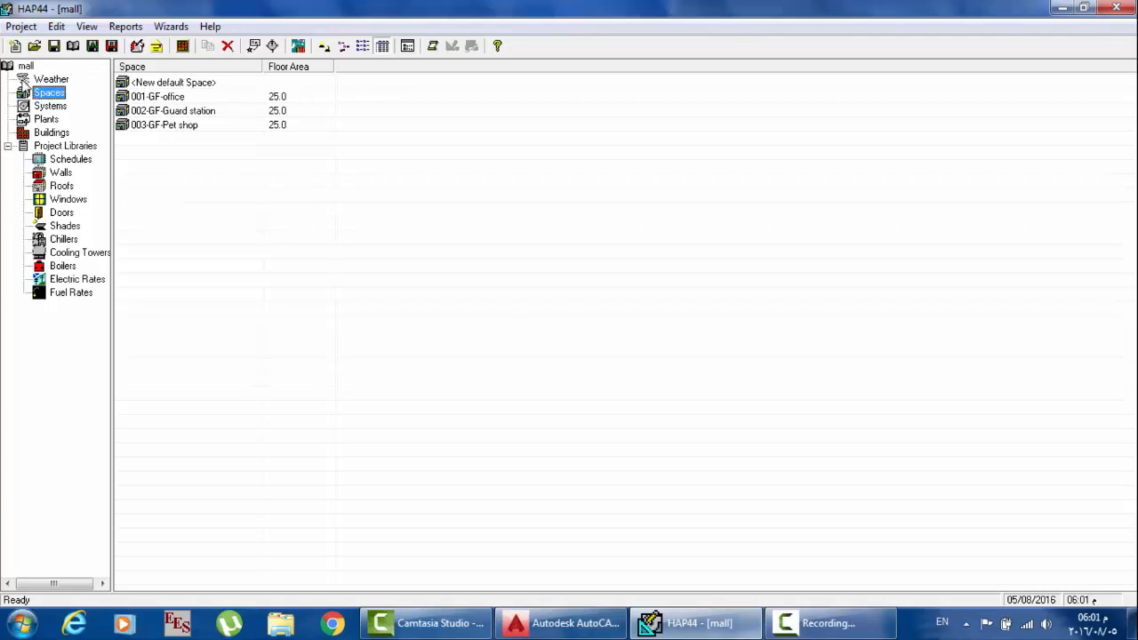
click(52, 80)
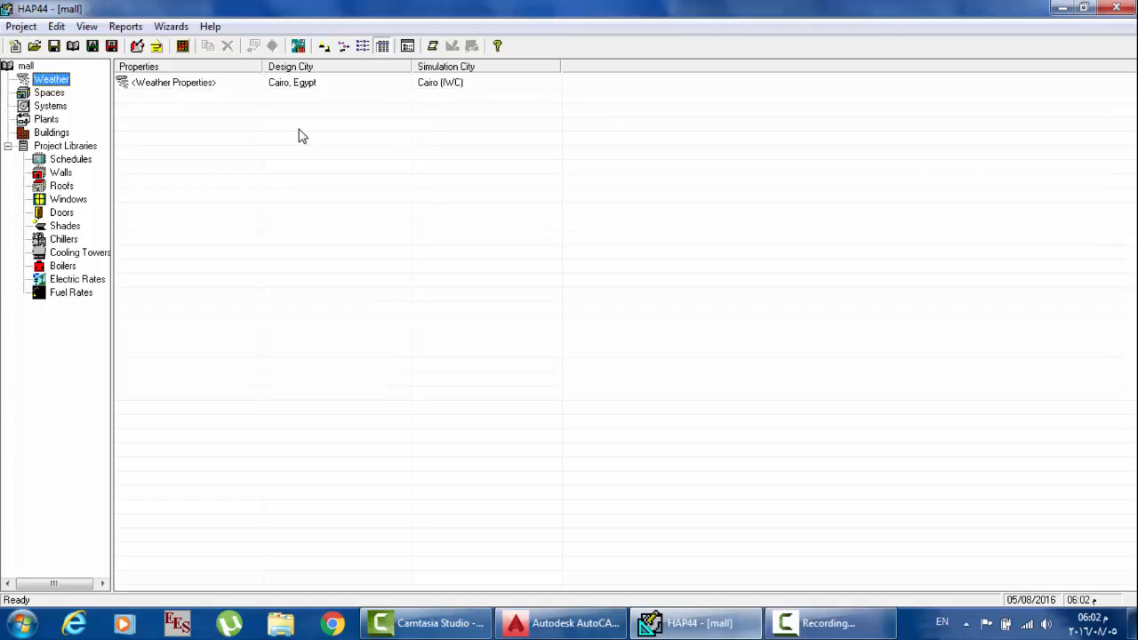
click(41, 96)
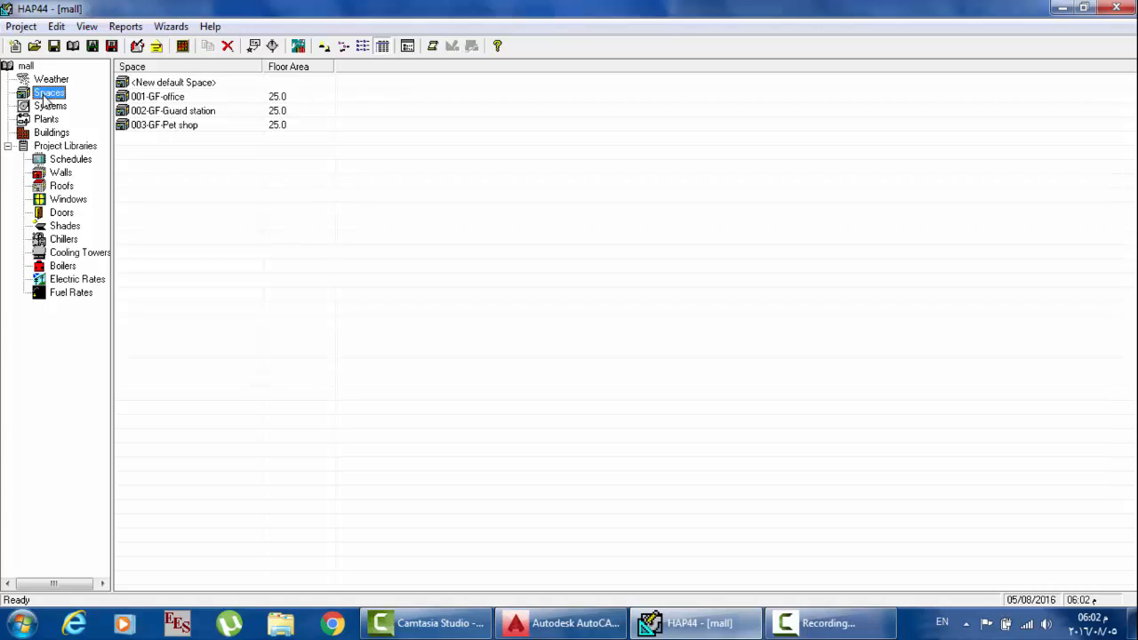
click(44, 105)
click(46, 121)
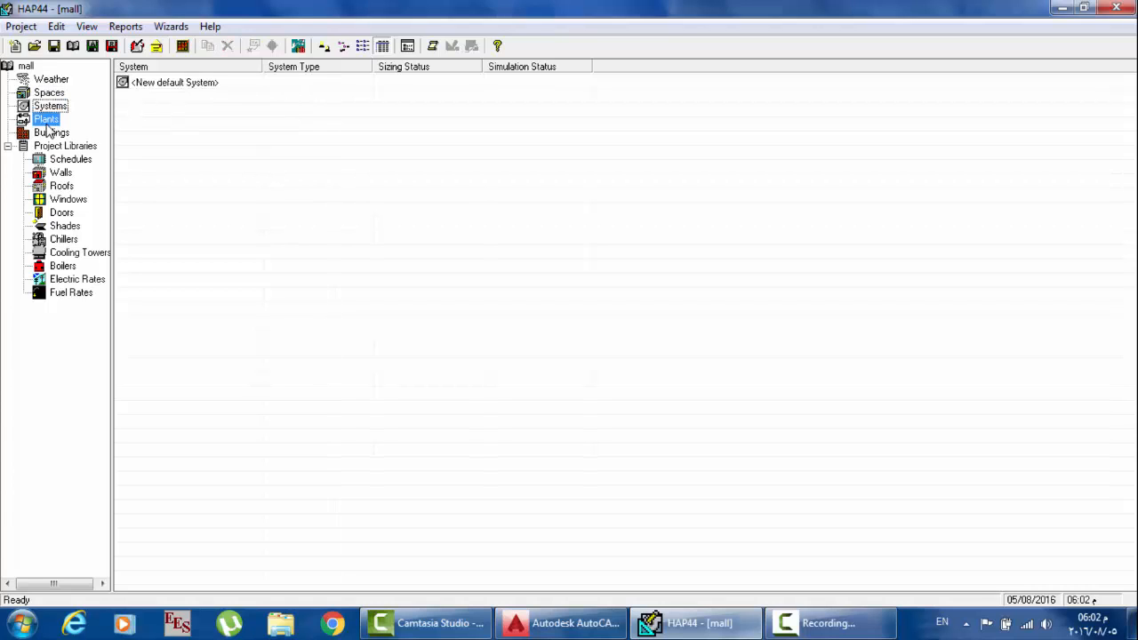
click(53, 134)
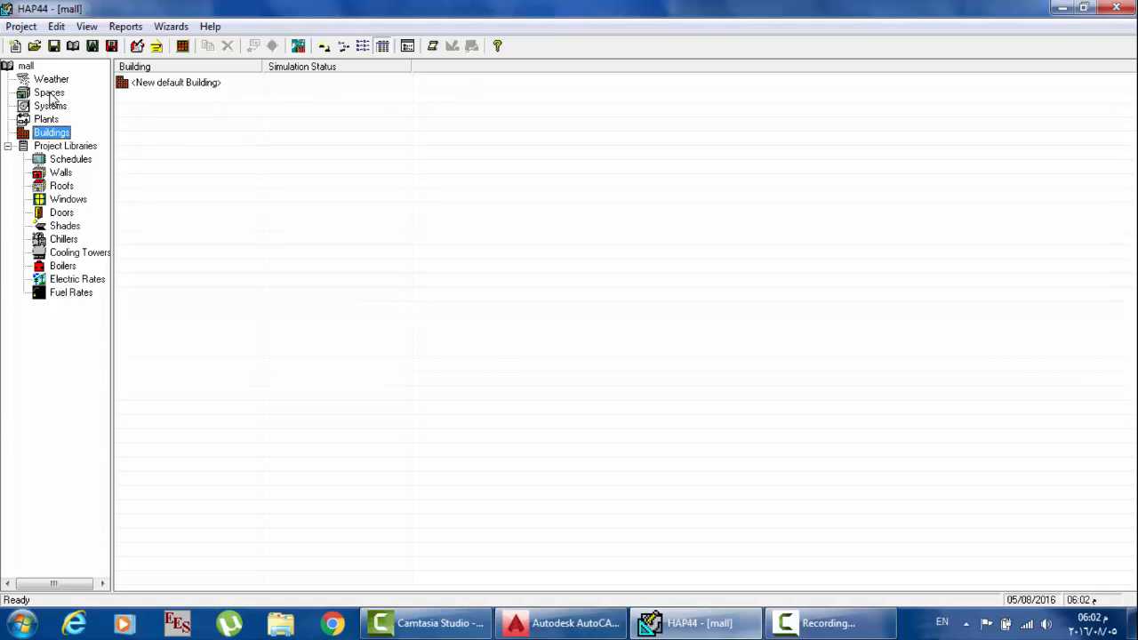
click(57, 93)
click(50, 107)
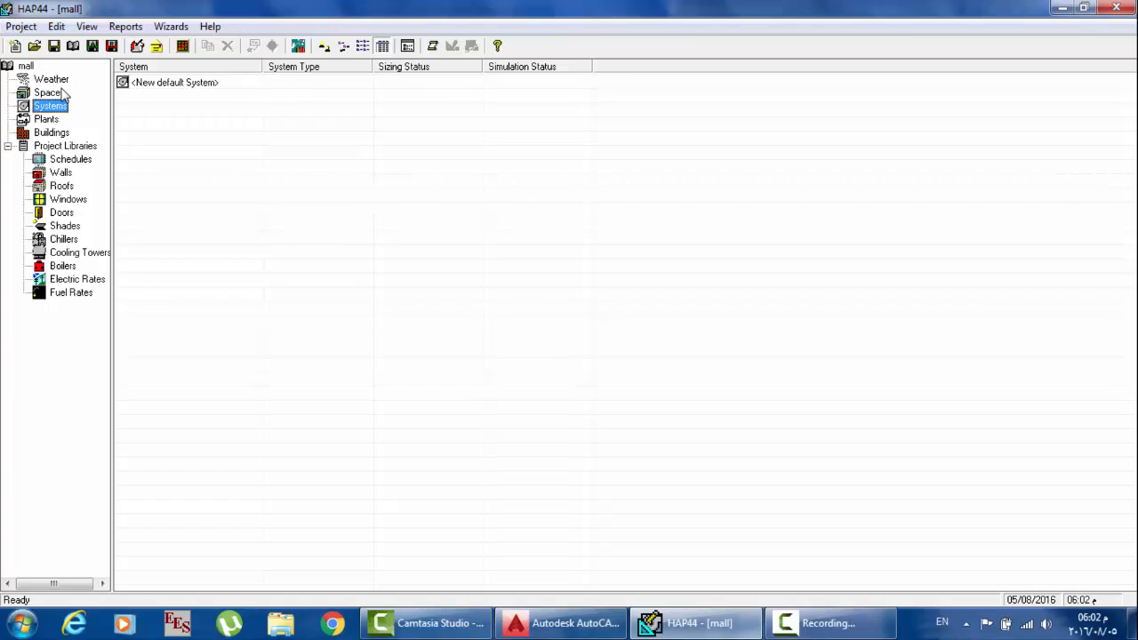
click(50, 121)
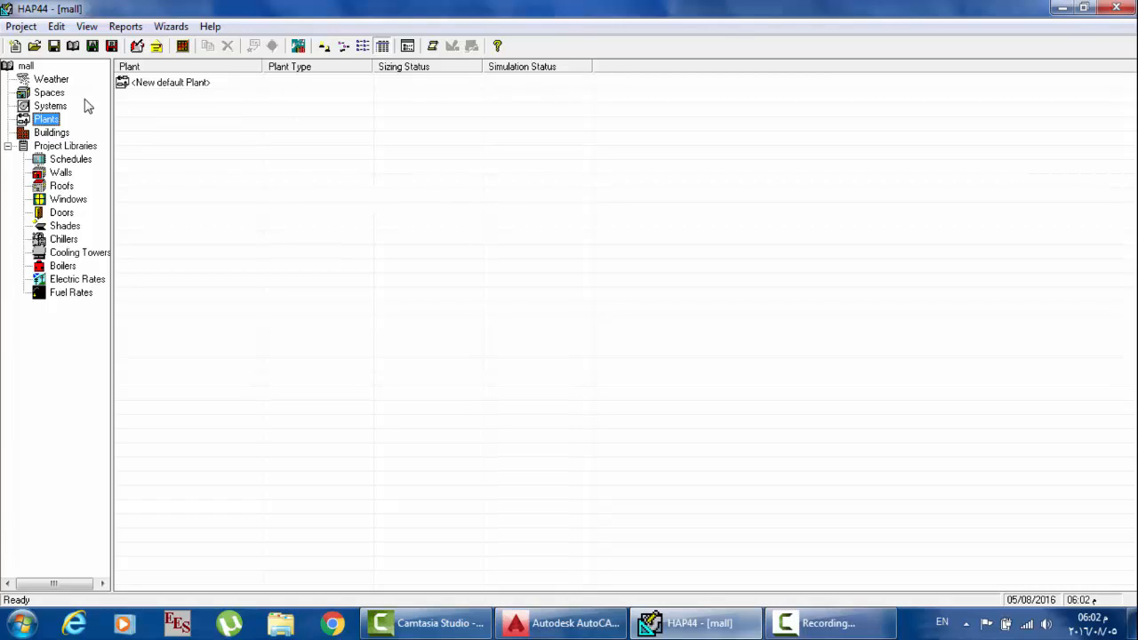
click(51, 93)
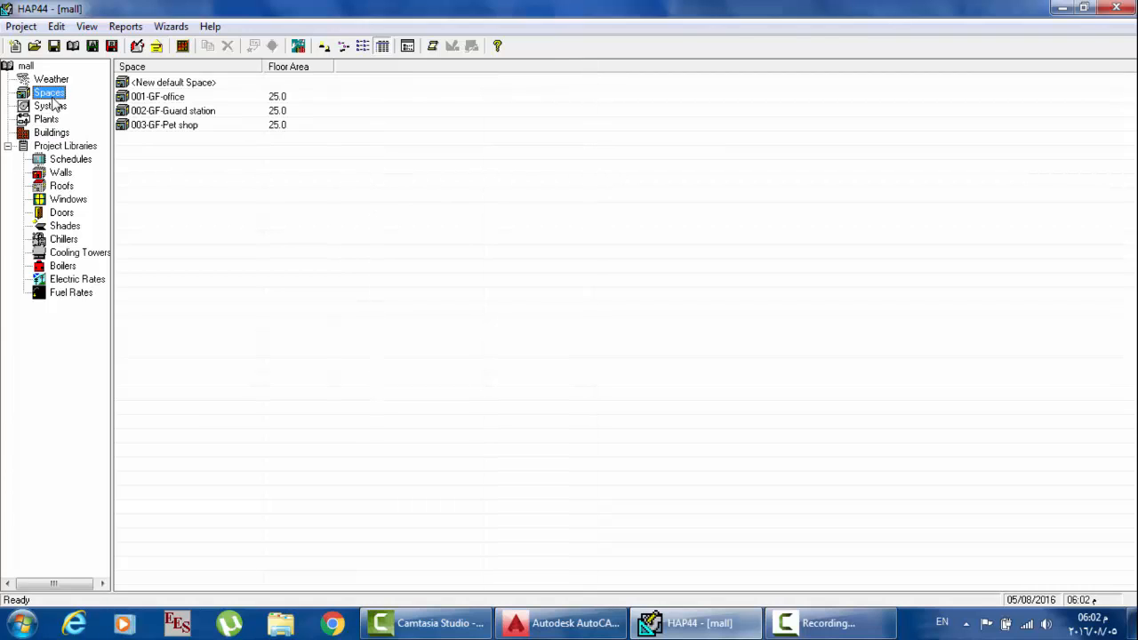
click(52, 107)
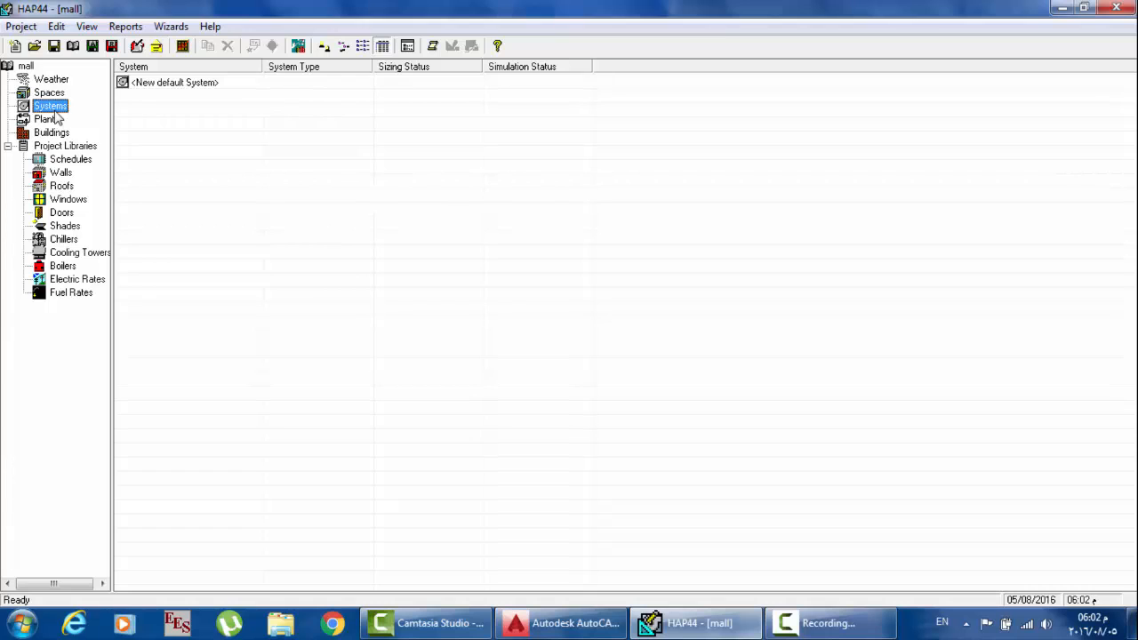
Step: Save the mall project and display its list of systems
click(55, 48)
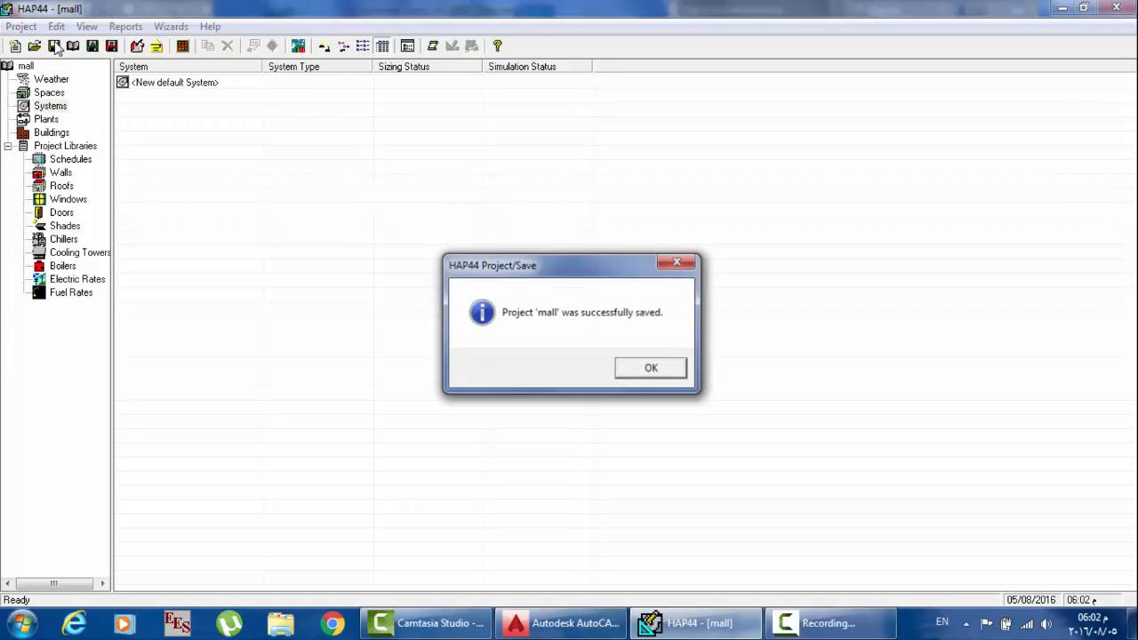
click(651, 369)
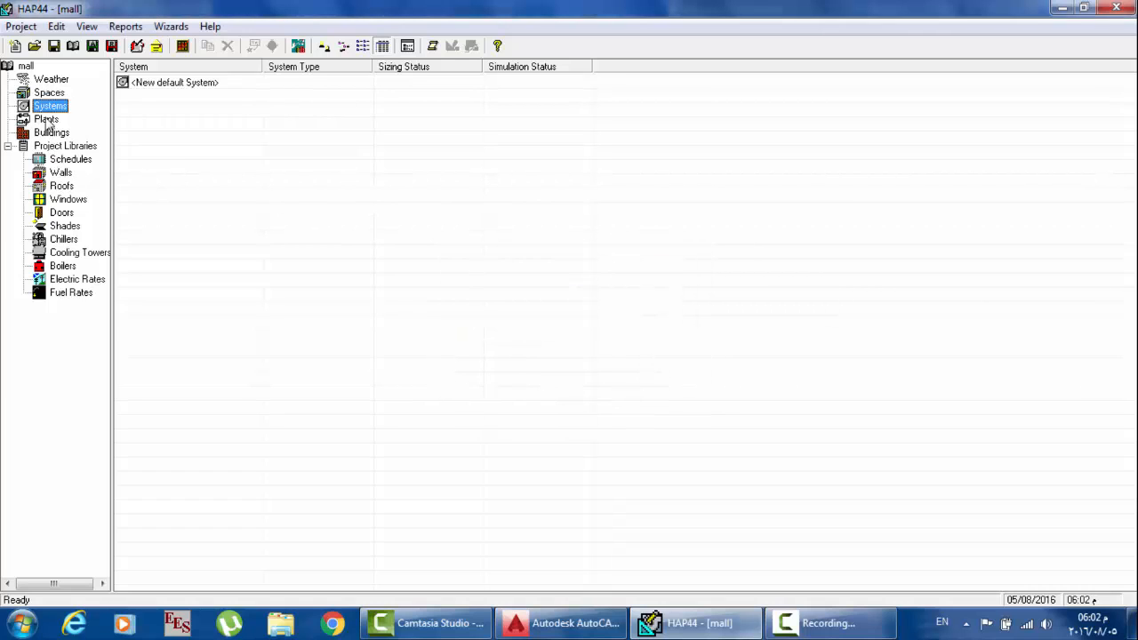
key(Up)
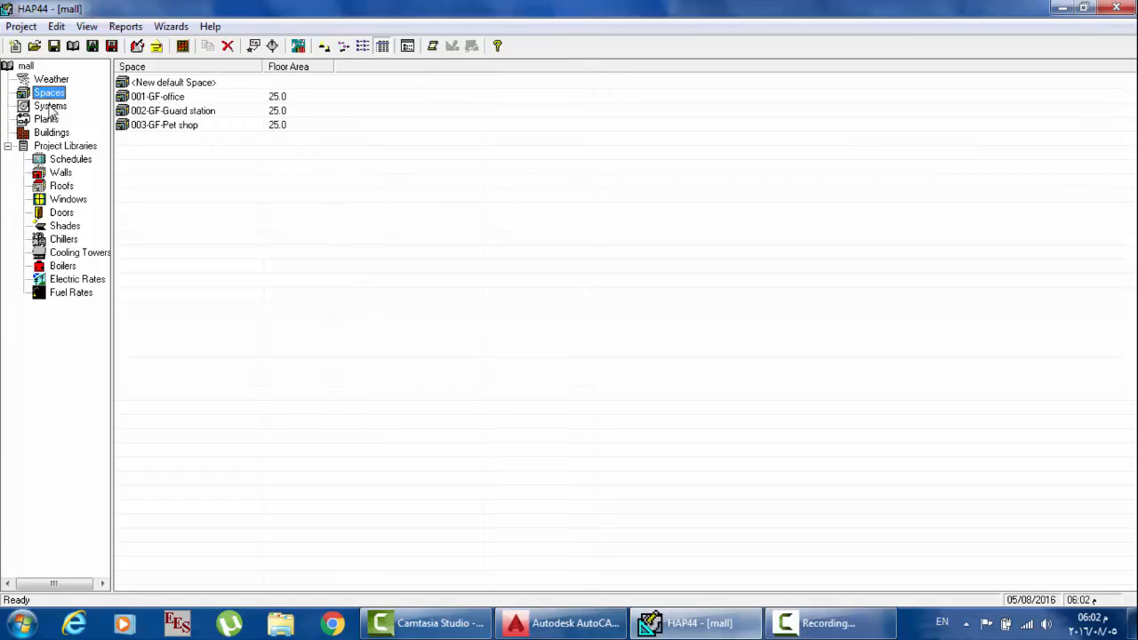
key(Down)
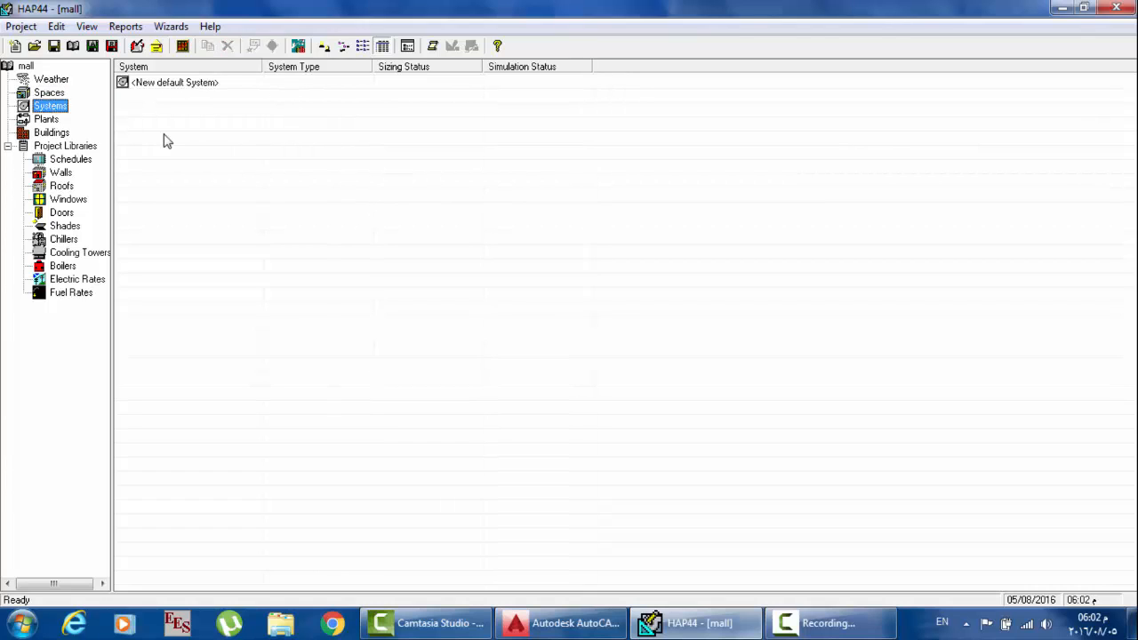